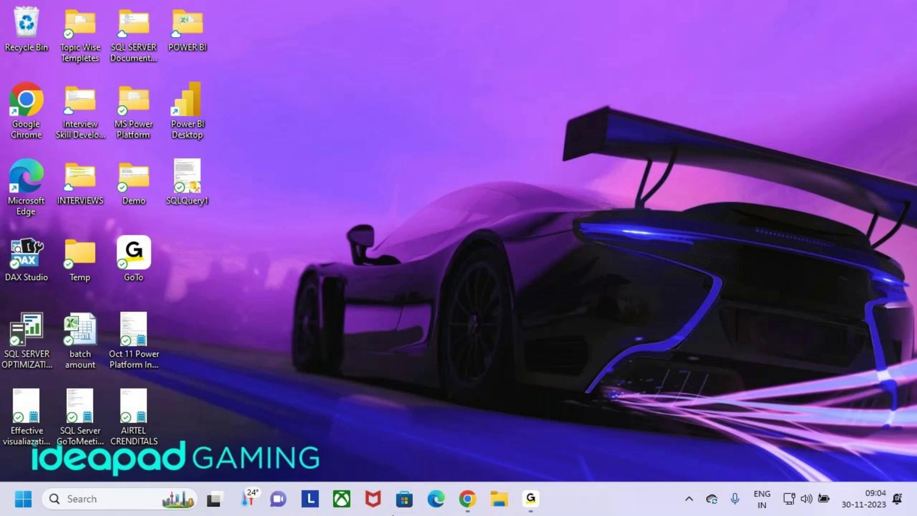
- Open the Power Apps and Power Automate course content PDF from the Demo folder on the desktop
{"action": "key", "text": "super+e"}
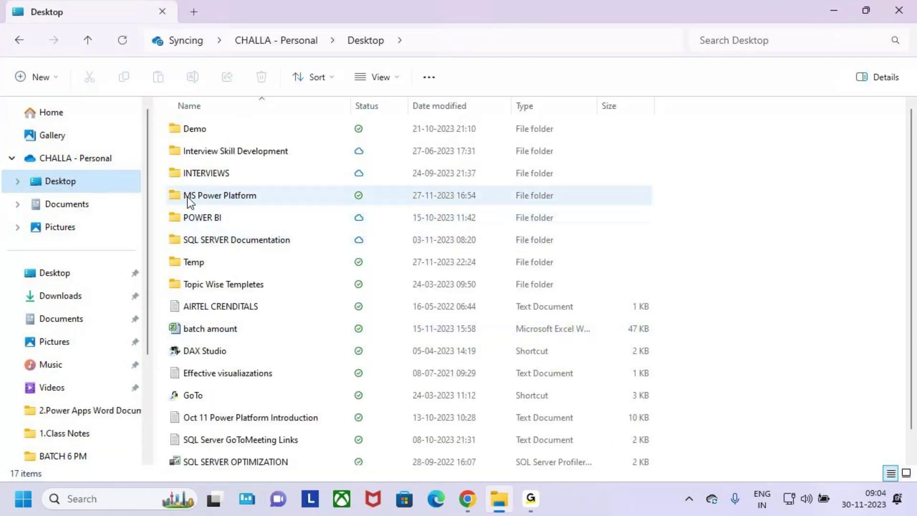
{"action": "left_click", "coordinate": [183, 176]}
{"action": "left_click", "coordinate": [175, 134]}
{"action": "double_click", "coordinate": [176, 134]}
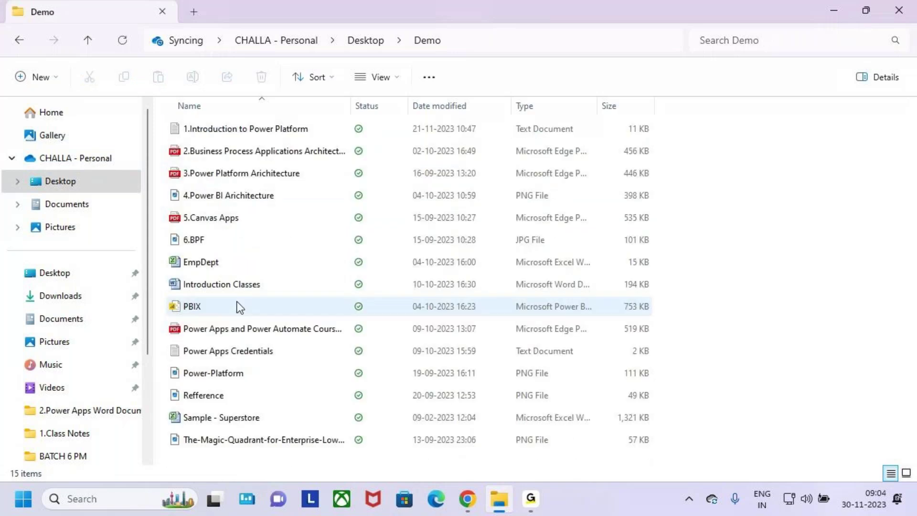
{"action": "left_click", "coordinate": [197, 314]}
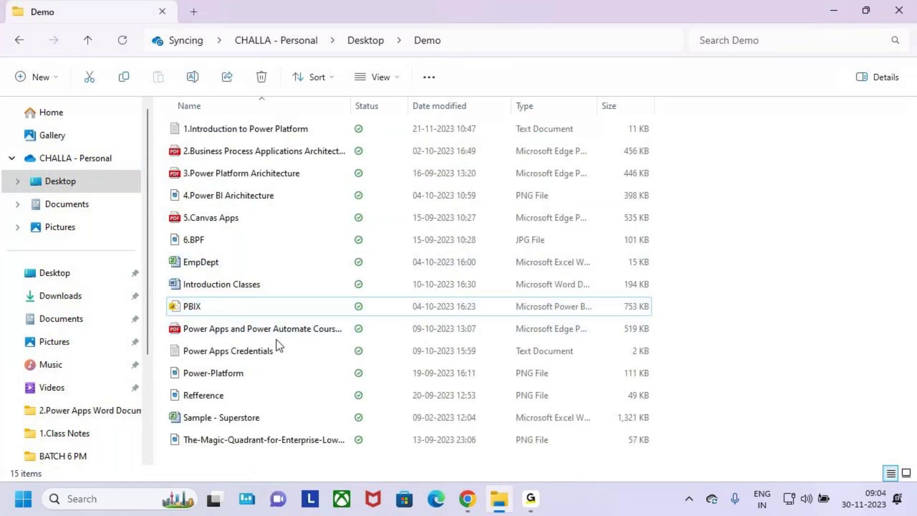
{"action": "left_click", "coordinate": [245, 327]}
{"action": "double_click", "coordinate": [270, 327]}
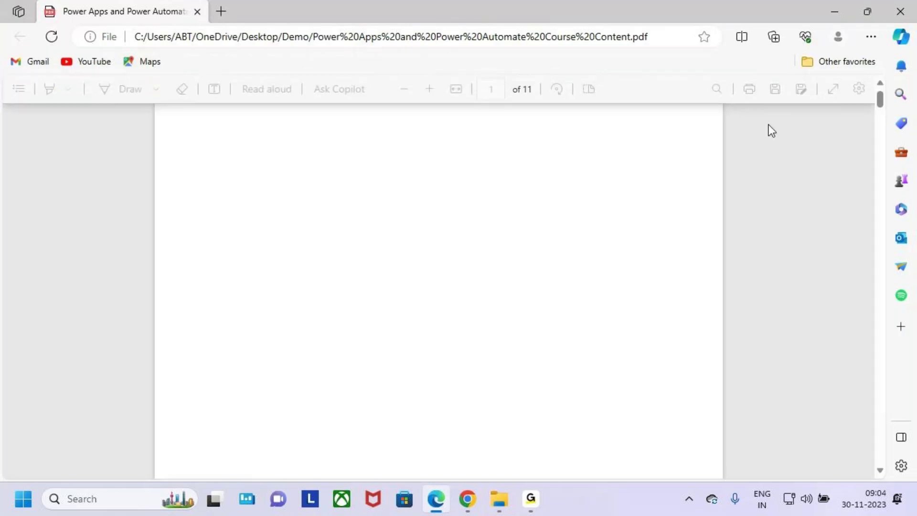
- Find the Components section in the course PDF, mark it with a temporary box and tick, and clear the markings
{"action": "scroll", "coordinate": [372, 329], "scroll_direction": "up", "scroll_amount": 8}
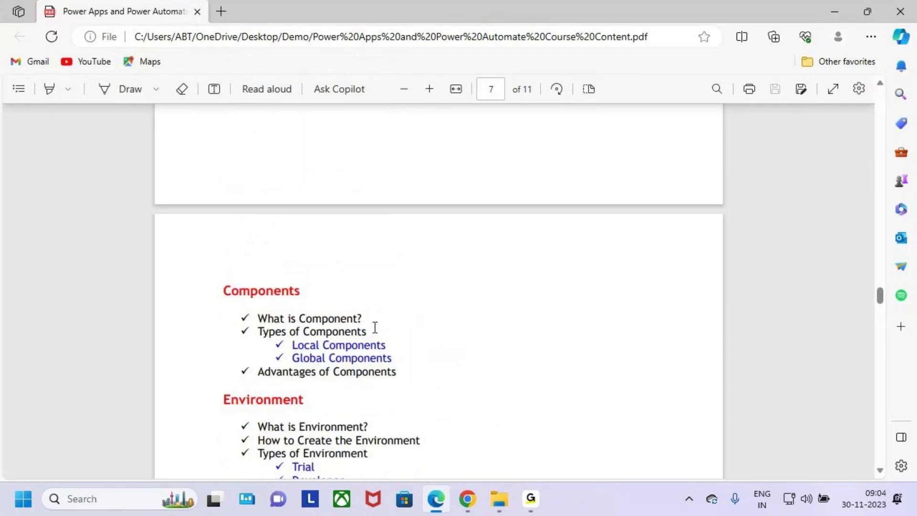
{"action": "scroll", "coordinate": [374, 328], "scroll_direction": "down", "scroll_amount": 4}
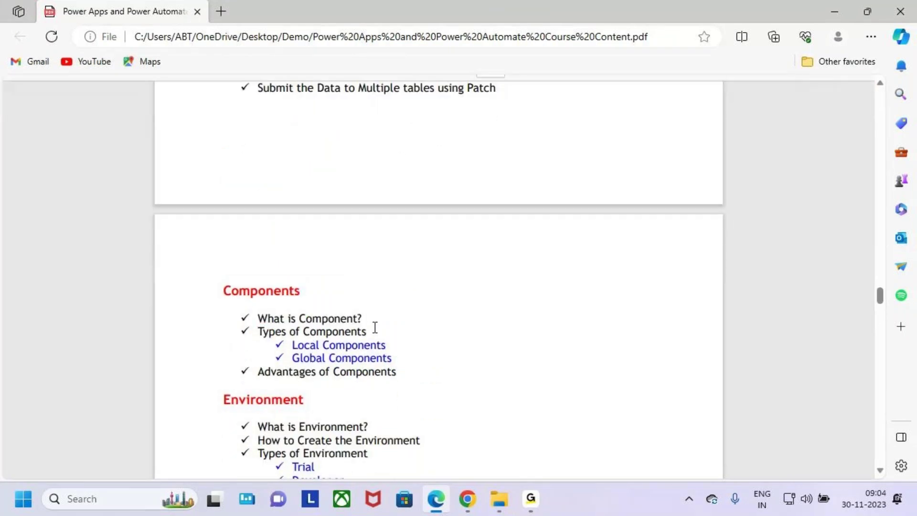
{"action": "scroll", "coordinate": [375, 327], "scroll_direction": "down", "scroll_amount": 2}
{"action": "key", "text": "ctrl+2"}
{"action": "mouse_move", "coordinate": [232, 99]}
{"action": "left_mouse_down"}
{"action": "mouse_move", "coordinate": [314, 123]}
{"action": "mouse_move", "coordinate": [434, 207]}
{"action": "left_mouse_up"}
{"action": "left_click_drag", "start_coordinate": [411, 152], "coordinate": [450, 116]}
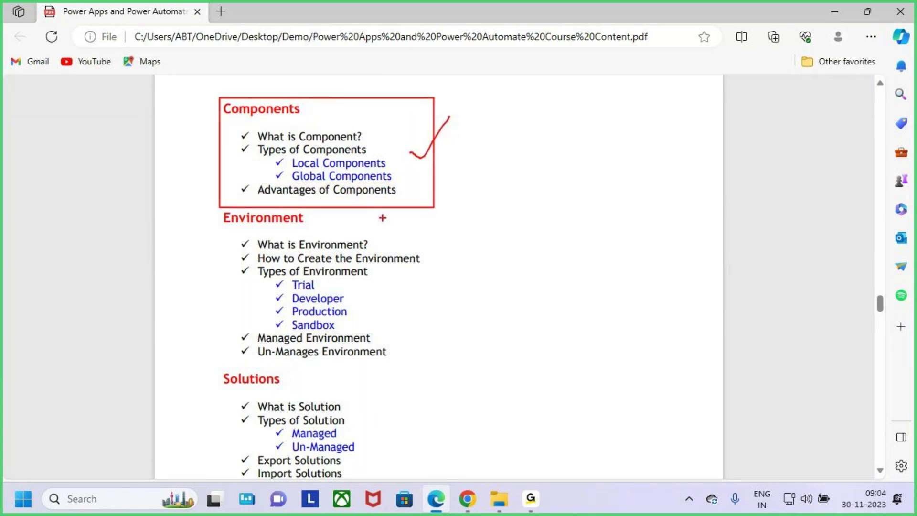
{"action": "left_click_drag", "start_coordinate": [279, 205], "coordinate": [323, 196]}
{"action": "key", "text": "Escape"}
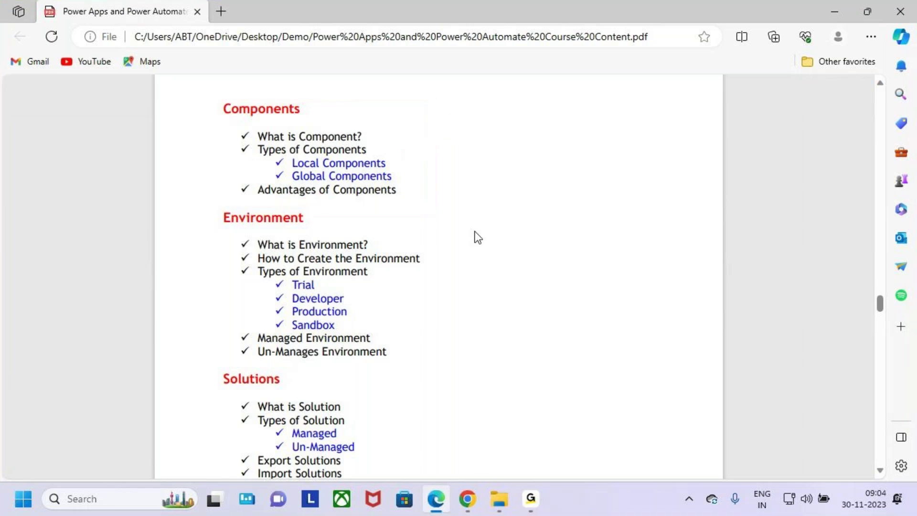
- Minimise the course PDF, close the folder window and switch to a blank Notepad document
{"action": "left_click", "coordinate": [836, 11]}
{"action": "left_click", "coordinate": [900, 11]}
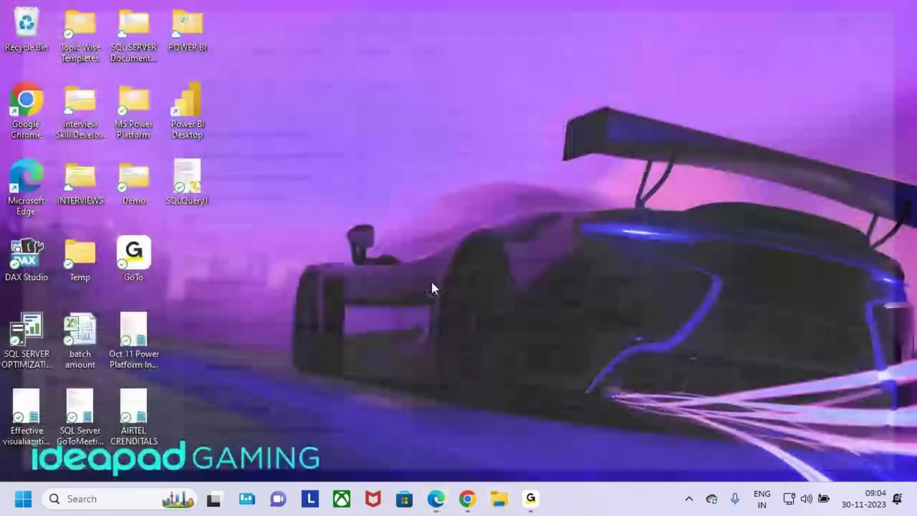
{"action": "left_click", "coordinate": [132, 499]}
{"action": "type", "text": "NOT"}
{"action": "left_click", "coordinate": [320, 230]}
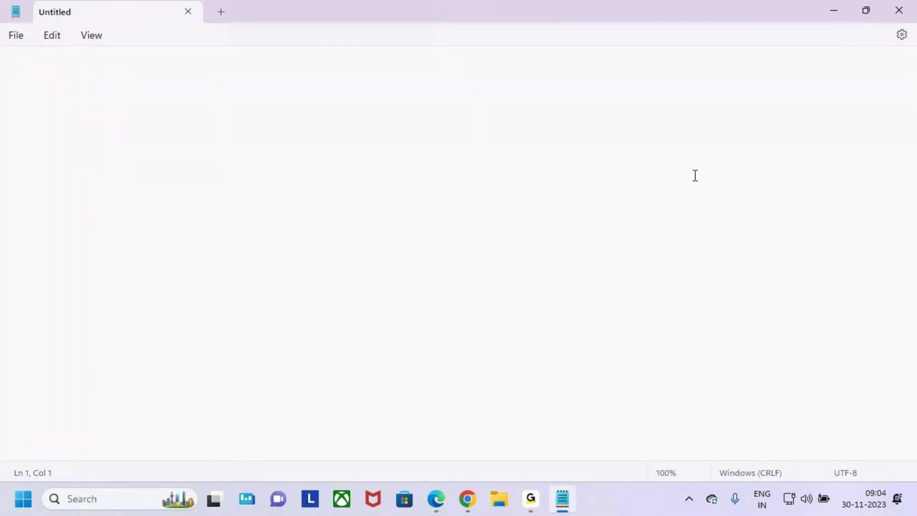
- Enter the heading "Components" on the first line, indented by seven tab stops
{"action": "key", "text": "Tab"}
{"action": "key", "text": "Tab"}
{"action": "key", "text": "Tab"}
{"action": "key", "text": "Tab"}
{"action": "key", "text": "Tab"}
{"action": "key", "text": "Tab"}
{"action": "key", "text": "BackSpace"}
{"action": "key", "text": "BackSpace"}
{"action": "key", "text": "BackSpace"}
{"action": "key", "text": "BackSpace"}
{"action": "key", "text": "Return"}
{"action": "key", "text": "BackSpace"}
{"action": "key", "text": "Tab"}
{"action": "key", "text": "Tab"}
{"action": "key", "text": "Tab"}
{"action": "key", "text": "Tab"}
{"action": "key", "text": "BackSpace"}
{"action": "key", "text": "BackSpace"}
{"action": "key", "text": "BackSpace"}
{"action": "key", "text": "BackSpace"}
{"action": "key", "text": "Return"}
{"action": "key", "text": "Return"}
{"action": "key", "text": "Return"}
{"action": "key", "text": "BackSpace"}
{"action": "key", "text": "BackSpace"}
{"action": "key", "text": "BackSpace"}
{"action": "key", "text": "Tab"}
{"action": "key", "text": "Tab"}
{"action": "key", "text": "Tab"}
{"action": "key", "text": "Tab"}
{"action": "key", "text": "Tab"}
{"action": "key", "text": "Tab"}
{"action": "key", "text": "Tab"}
{"action": "key", "text": "Tab"}
{"action": "key", "text": "BackSpace"}
{"action": "key", "text": "Caps_Lock"}
{"action": "type", "text": "components"}
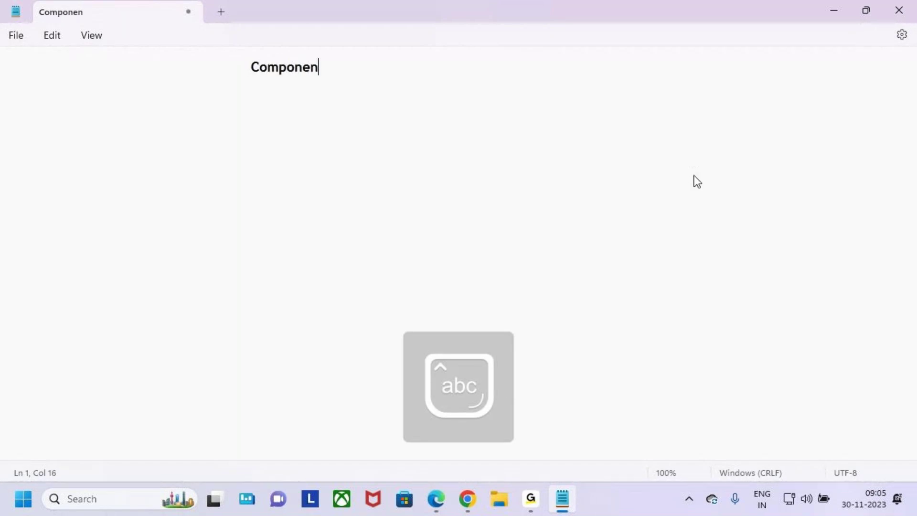
{"action": "key", "text": "Return"}
{"action": "type", "text": "\\"}
{"action": "key", "text": "Tab"}
{"action": "key", "text": "Tab"}
{"action": "key", "text": "Tab"}
{"action": "key", "text": "BackSpace"}
{"action": "key", "text": "BackSpace"}
{"action": "key", "text": "BackSpace"}
{"action": "key", "text": "BackSpace"}
{"action": "key", "text": "BackSpace"}
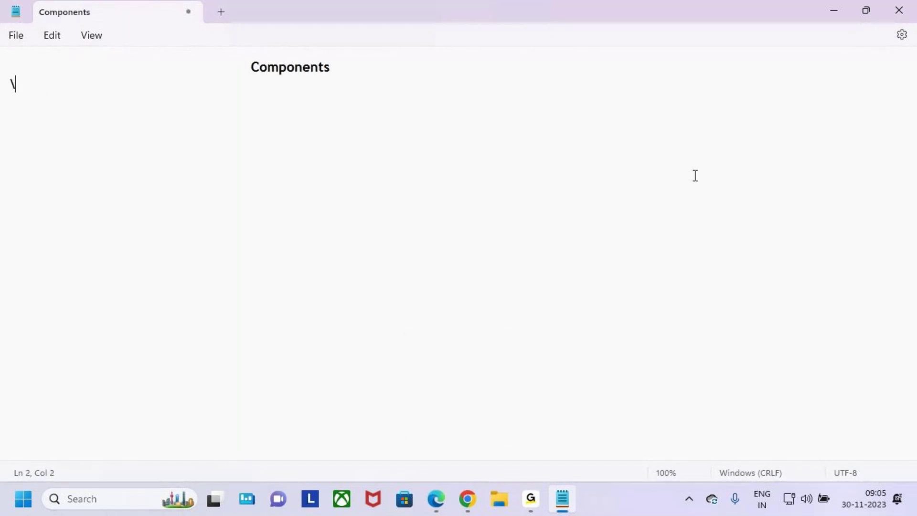
{"action": "key", "text": "BackSpace"}
{"action": "key", "text": "BackSpace"}
{"action": "type", "text": "trs"}
{"action": "key", "text": "Return"}
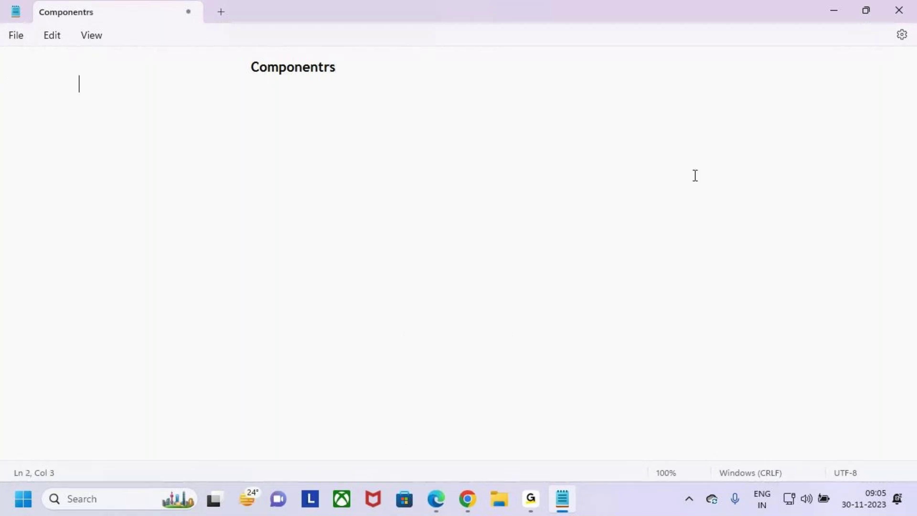
{"action": "key", "text": "BackSpace"}
{"action": "key", "text": "BackSpace"}
{"action": "key", "text": "BackSpace"}
{"action": "type", "text": "ts"}
- Underline the Components heading with a row of hyphens on the next line, aligned with the heading's start
{"action": "key", "text": "Return"}
{"action": "key", "text": "Tab"}
{"action": "key", "text": "Tab"}
{"action": "key", "text": "Tab"}
{"action": "key", "text": "Tab"}
{"action": "key", "text": "Tab"}
{"action": "key", "text": "Tab"}
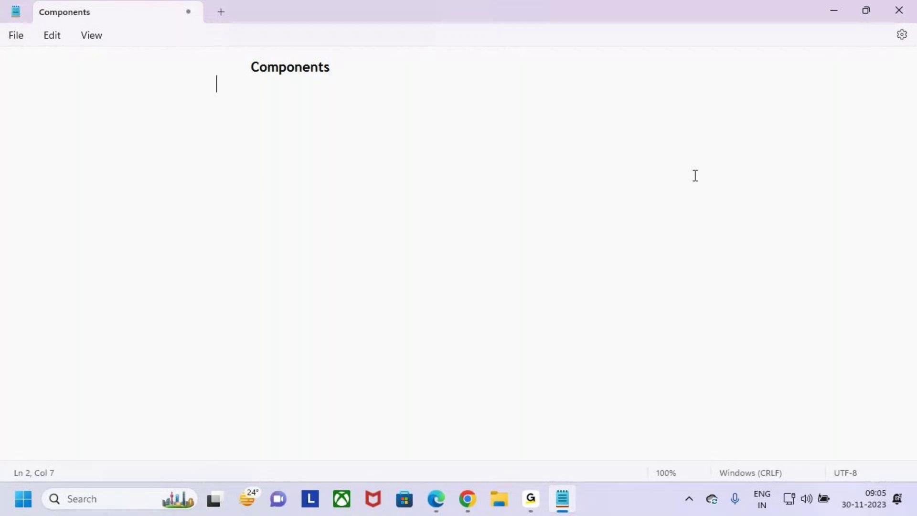
{"action": "key", "text": "BackSpace"}
{"action": "key", "text": "BackSpace"}
{"action": "key", "text": "BackSpace"}
{"action": "type", "text": "------------------------"}
- Start an indented definition line under the heading with "Components are the Resusable Build"
{"action": "key", "text": "Return"}
{"action": "key", "text": "Tab"}
{"action": "type", "text": "Components are "}
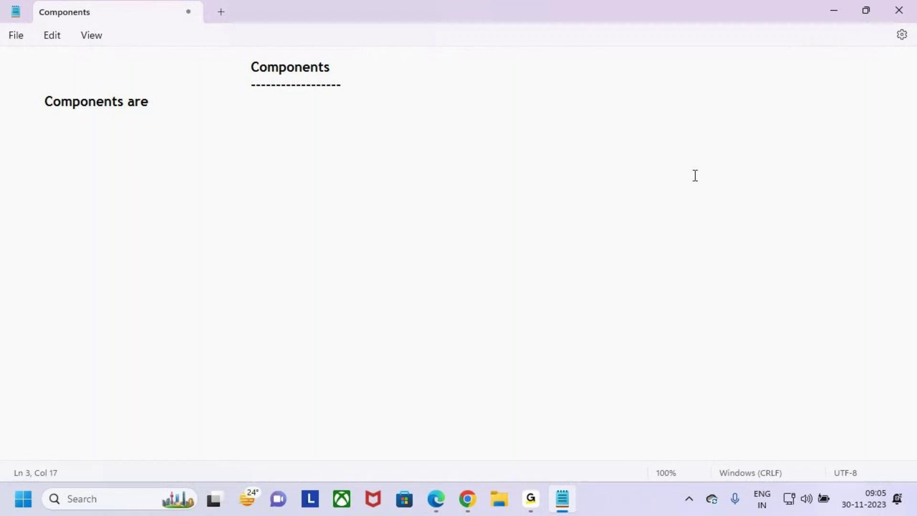
{"action": "type", "text": "the "}
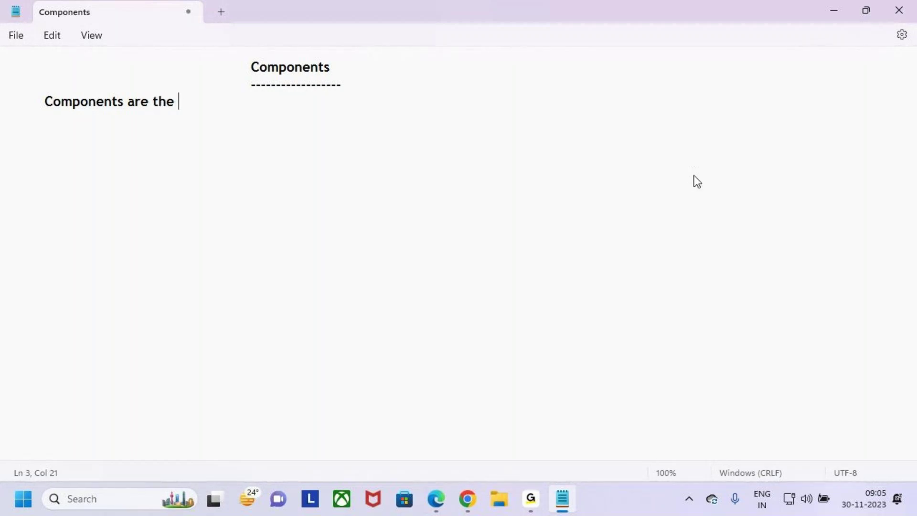
{"action": "type", "text": "Resuas"}
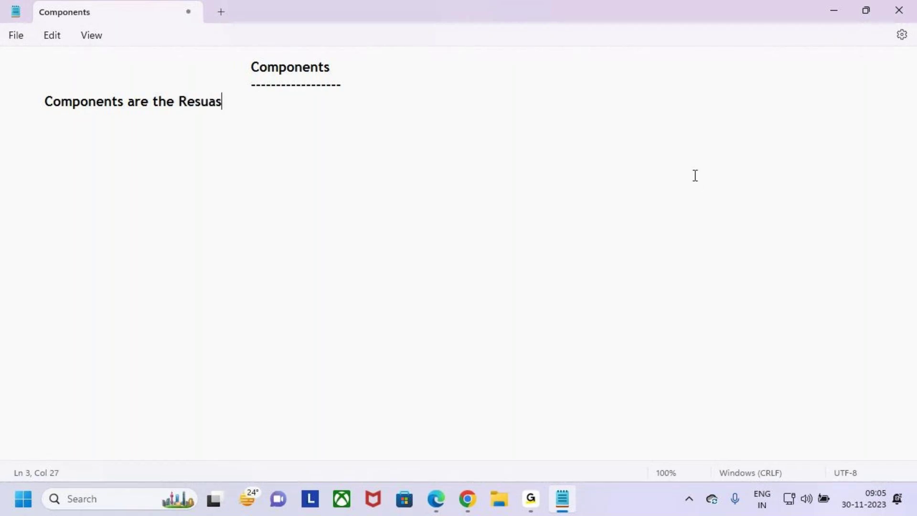
{"action": "key", "text": "BackSpace"}
{"action": "key", "text": "BackSpace"}
{"action": "type", "text": "sable Build"}
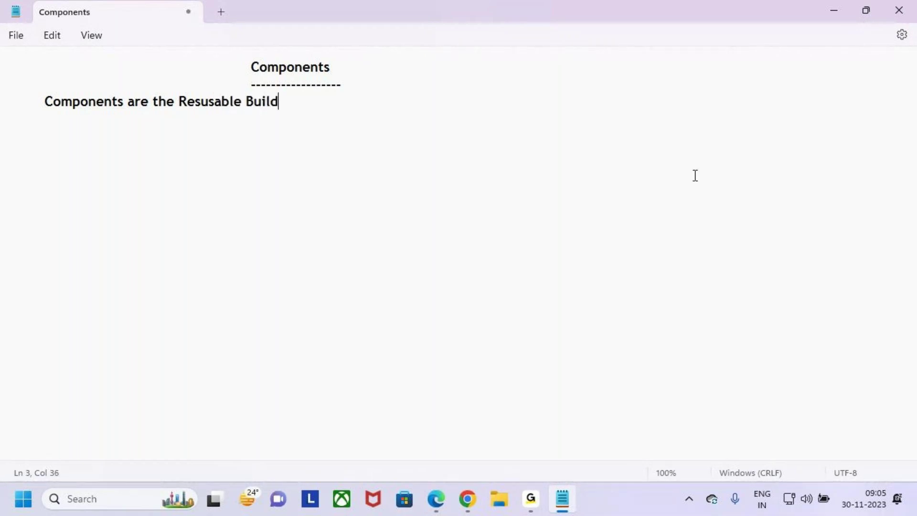
- Finish the definition line with "Blocks in Power Apps Cavas Apps", without an opening brace
{"action": "type", "text": " b"}
{"action": "key", "text": "BackSpace"}
{"action": "type", "text": "Blocks In"}
{"action": "key", "text": "BackSpace"}
{"action": "key", "text": "BackSpace"}
{"action": "key", "text": "BackSpace"}
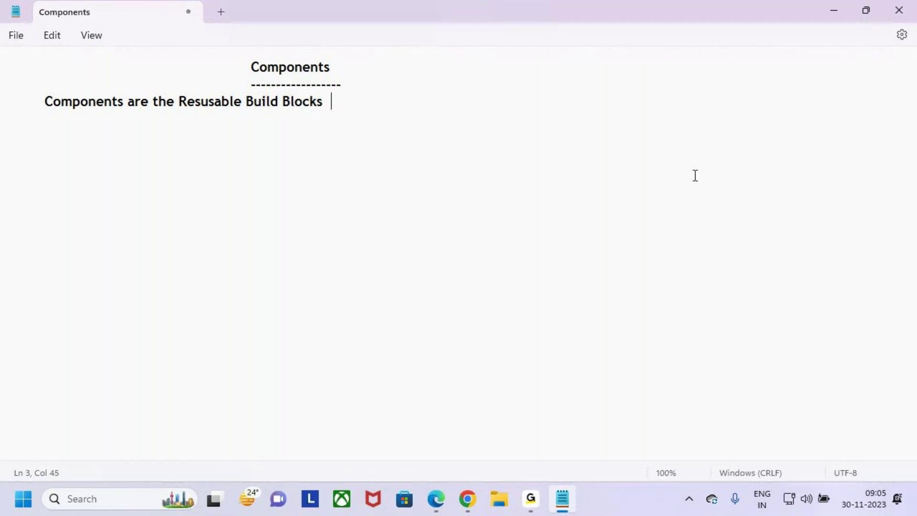
{"action": "key", "text": "BackSpace"}
{"action": "type", "text": "s in {Power Apps Cav"}
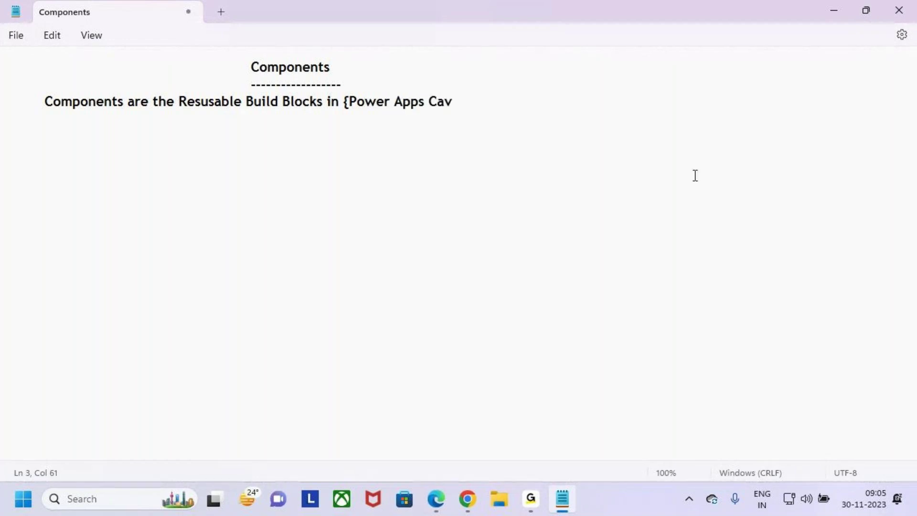
{"action": "type", "text": "as Apps"}
{"action": "left_click", "coordinate": [352, 99]}
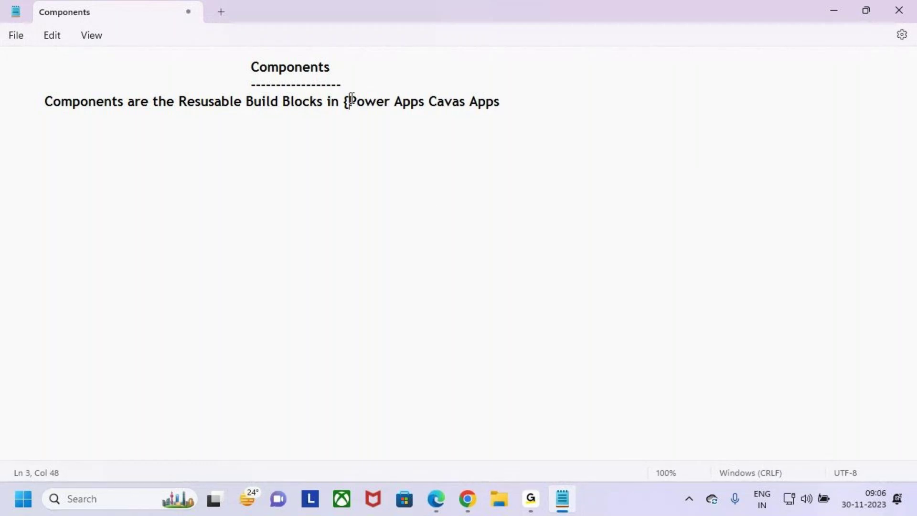
{"action": "key", "text": "BackSpace"}
- Review the Components heading and its definition, highlighting the phrases on reusable build blocks and canvas apps
{"action": "left_click_drag", "start_coordinate": [175, 102], "coordinate": [538, 100]}
{"action": "left_click", "coordinate": [429, 102]}
{"action": "left_click", "coordinate": [538, 100]}
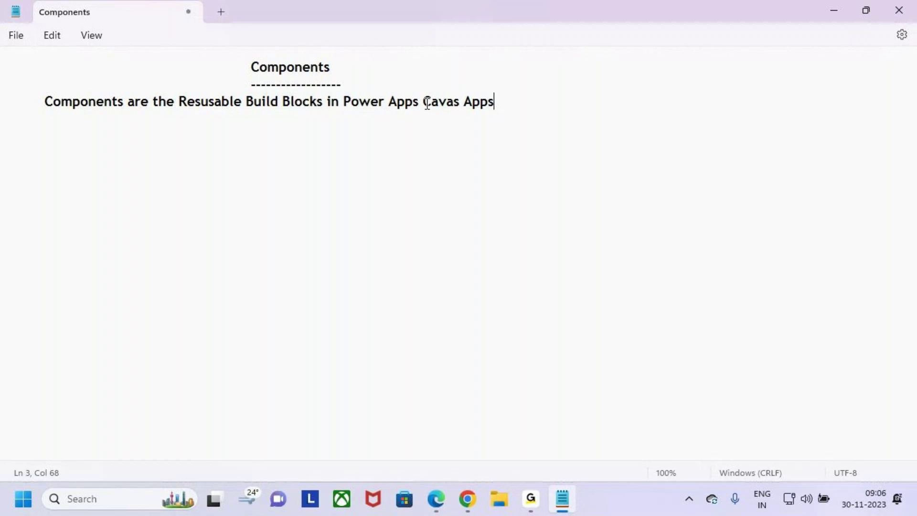
{"action": "double_click", "coordinate": [432, 105]}
{"action": "left_click_drag", "start_coordinate": [432, 106], "coordinate": [530, 109]}
{"action": "left_click", "coordinate": [530, 109]}
{"action": "left_click_drag", "start_coordinate": [423, 109], "coordinate": [511, 137]}
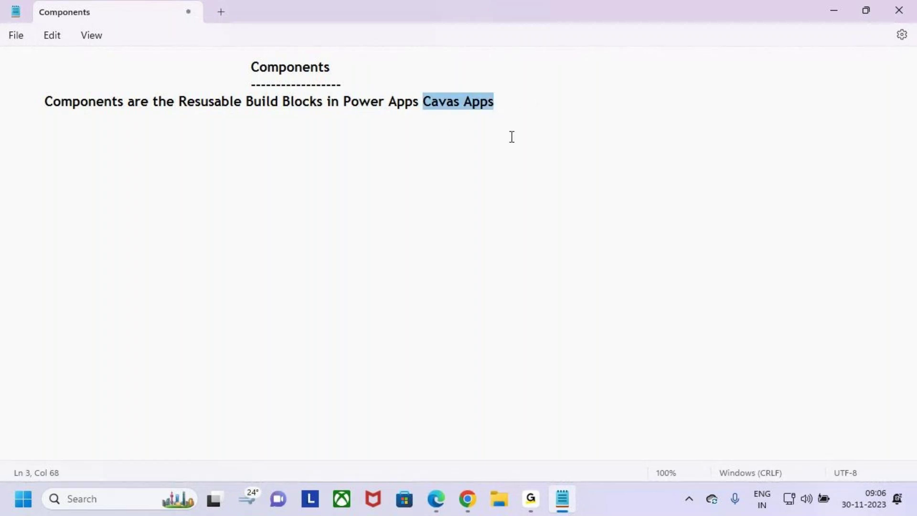
{"action": "left_click_drag", "start_coordinate": [250, 67], "coordinate": [353, 66]}
{"action": "left_click_drag", "start_coordinate": [209, 101], "coordinate": [328, 101]}
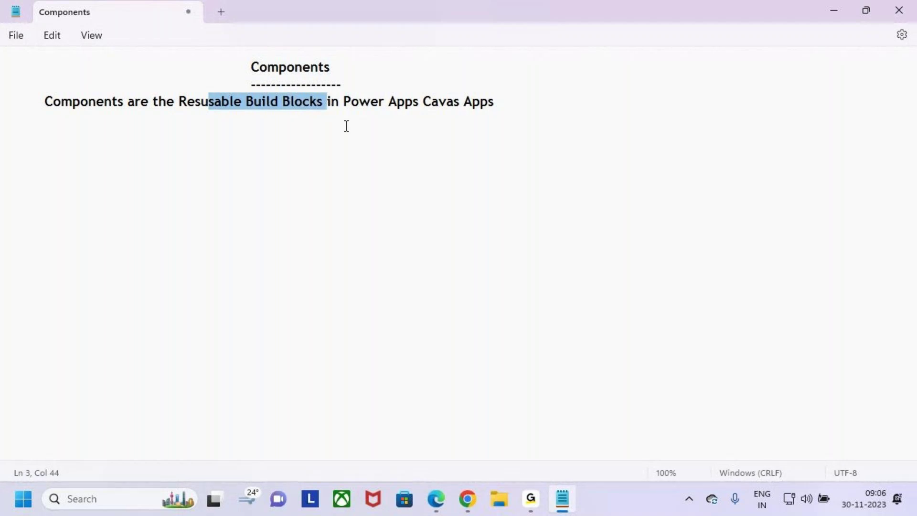
{"action": "left_click", "coordinate": [260, 74]}
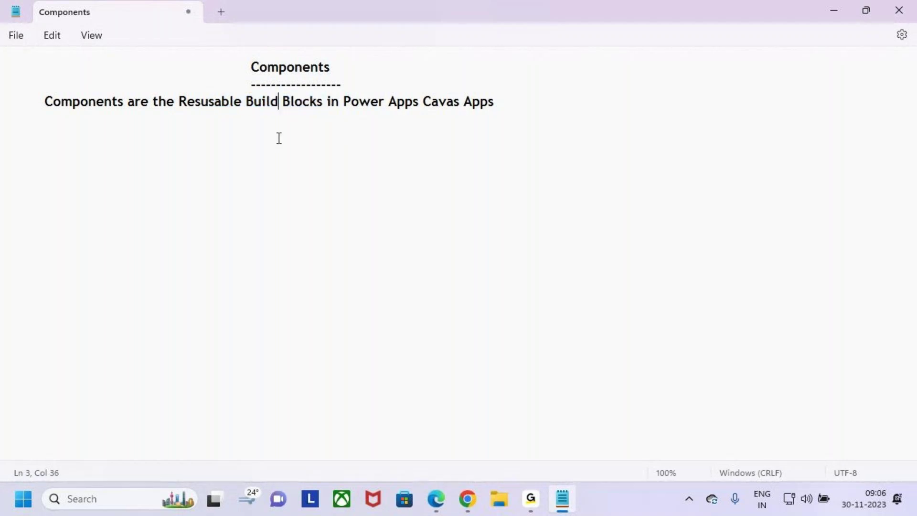
{"action": "left_click_drag", "start_coordinate": [250, 67], "coordinate": [345, 58]}
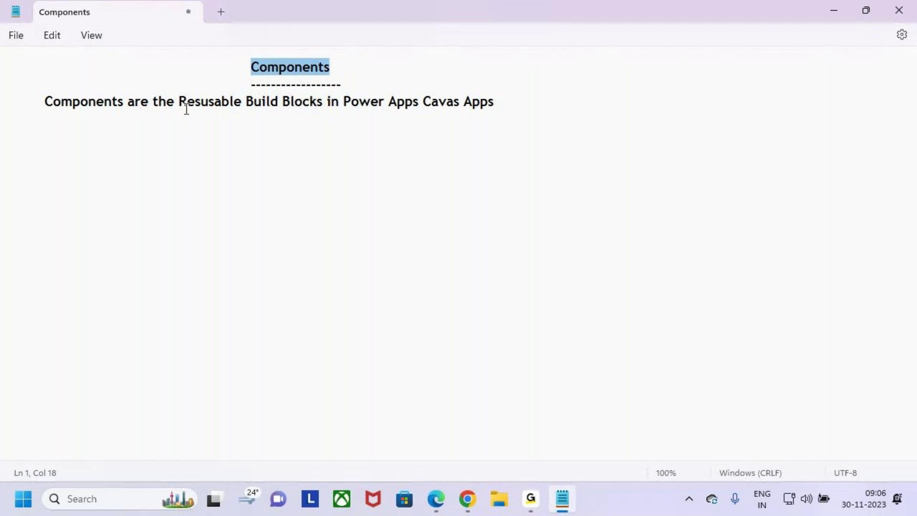
{"action": "left_click_drag", "start_coordinate": [181, 102], "coordinate": [511, 113]}
{"action": "left_click", "coordinate": [536, 99]}
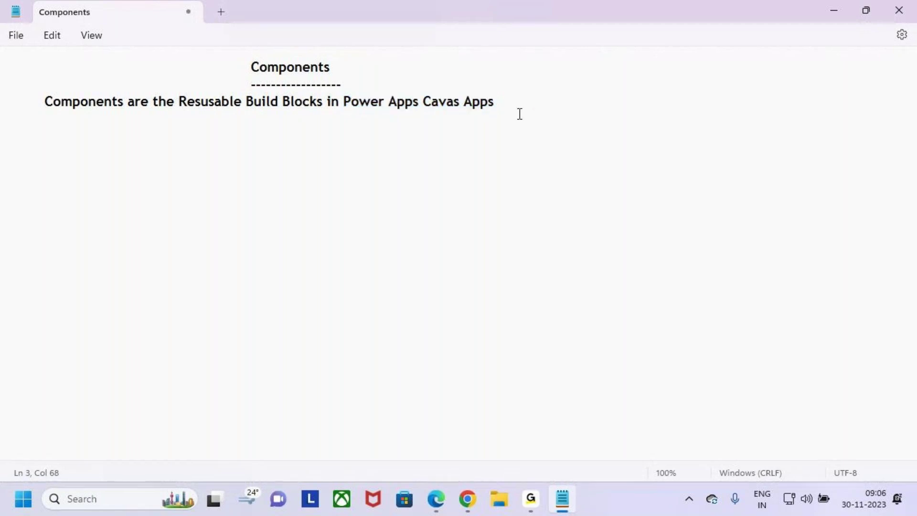
{"action": "left_click_drag", "start_coordinate": [250, 66], "coordinate": [344, 65]}
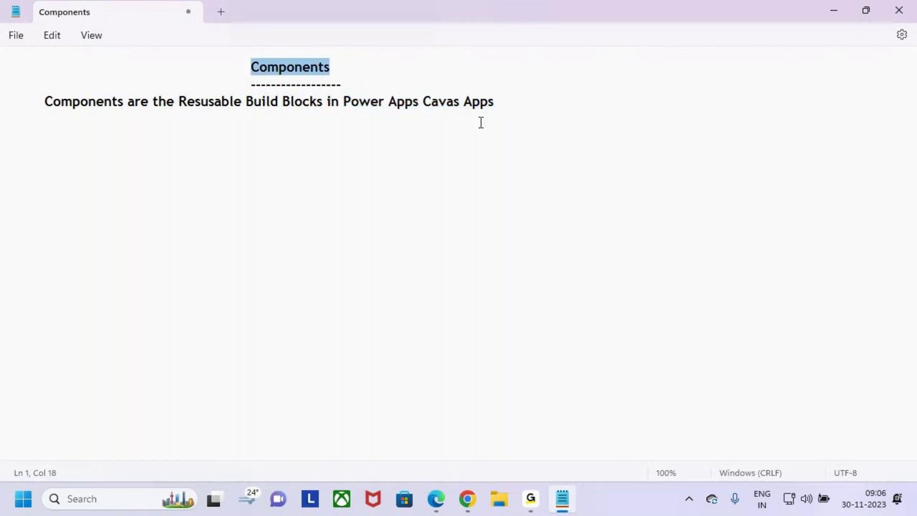
- Leave a blank line after the definition and start an indented line with "Components Contains the"
{"action": "left_click", "coordinate": [504, 98]}
{"action": "type", "text": "C"}
{"action": "key", "text": "BackSpace"}
{"action": "key", "text": "BackSpace"}
{"action": "key", "text": "BackSpace"}
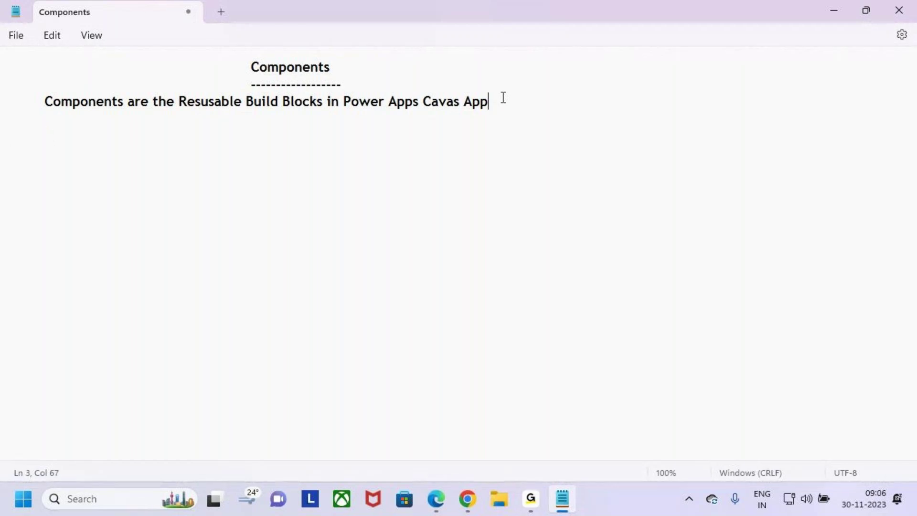
{"action": "type", "text": "s"}
{"action": "key", "text": "Return"}
{"action": "key", "text": "Return"}
{"action": "key", "text": "Tab"}
{"action": "type", "text": "Components"}
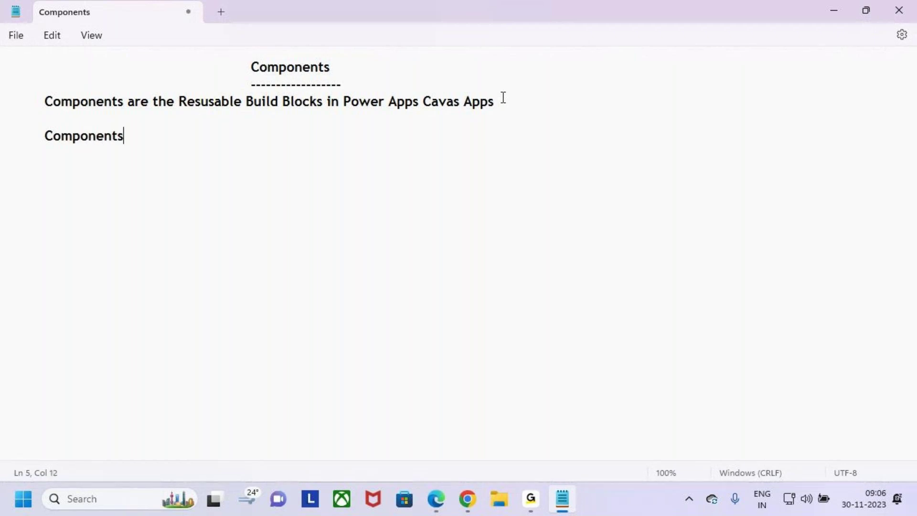
{"action": "type", "text": " wi"}
{"action": "key", "text": "BackSpace"}
{"action": "key", "text": "BackSpace"}
{"action": "key", "text": "BackSpace"}
{"action": "key", "text": "BackSpace"}
{"action": "type", "text": "ts Contains the Gropu"}
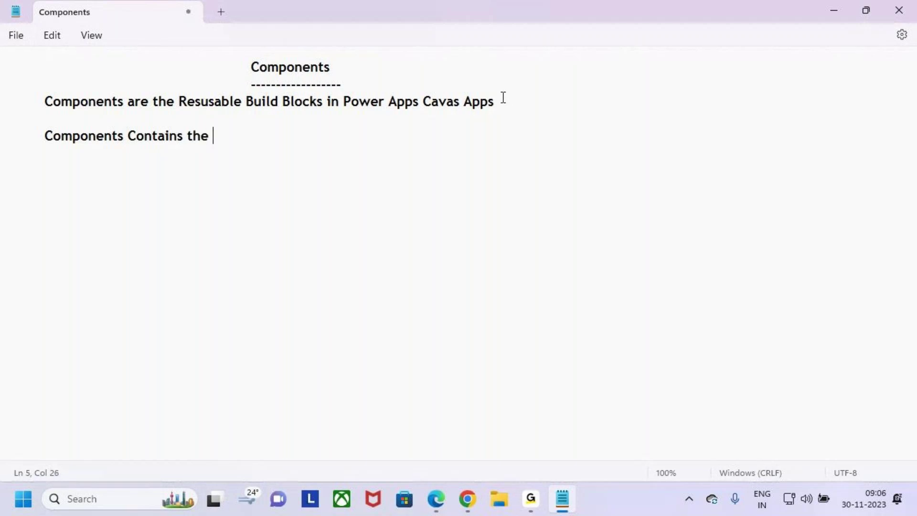
- Continue the second sentence with "Group of Controls that", correcting the misspelled word "Group"
{"action": "key", "text": "BackSpace"}
{"action": "key", "text": "BackSpace"}
{"action": "key", "text": "BackSpace"}
{"action": "key", "text": "BackSpace"}
{"action": "type", "text": "roup o"}
{"action": "key", "text": "BackSpace"}
{"action": "type", "text": "f Contro"}
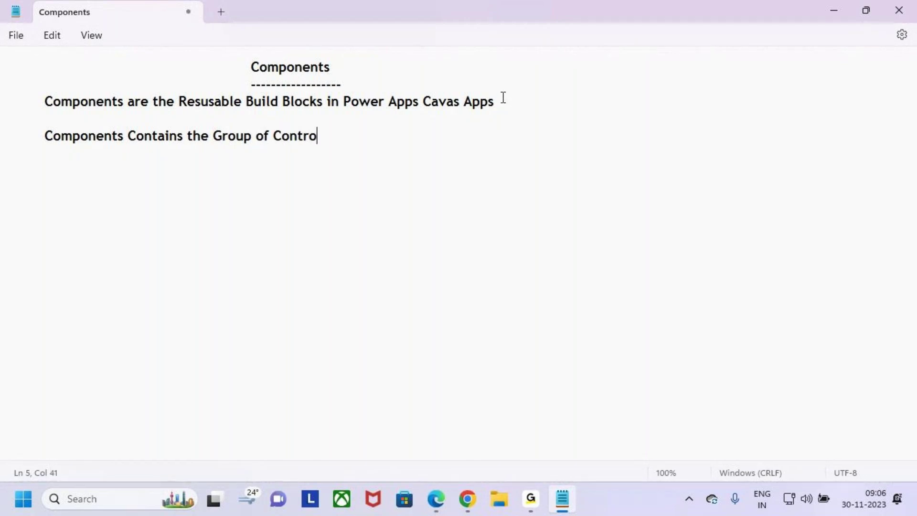
{"action": "type", "text": "ls that"}
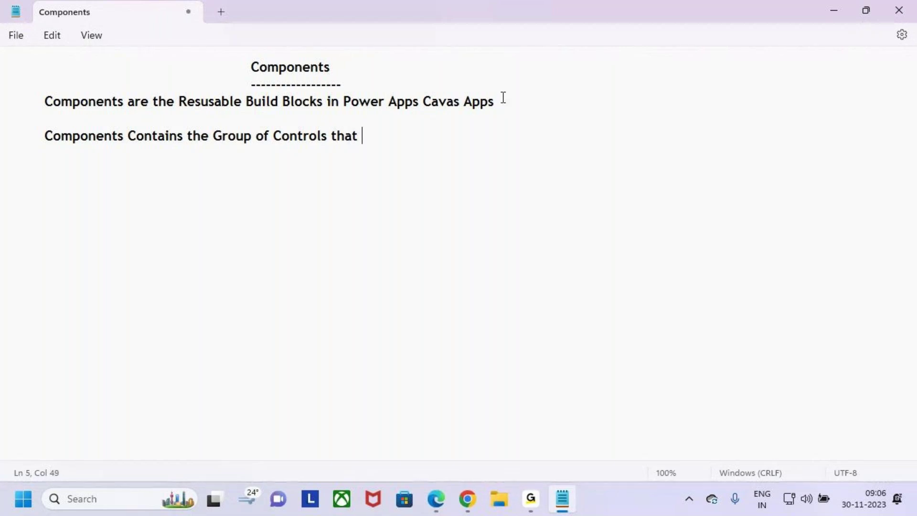
- Replace "that" at the end of the second sentence with "which can Reused"
{"action": "key", "text": "BackSpace"}
{"action": "key", "text": "BackSpace"}
{"action": "key", "text": "BackSpace"}
{"action": "key", "text": "BackSpace"}
{"action": "key", "text": "BackSpace"}
{"action": "type", "text": "w"}
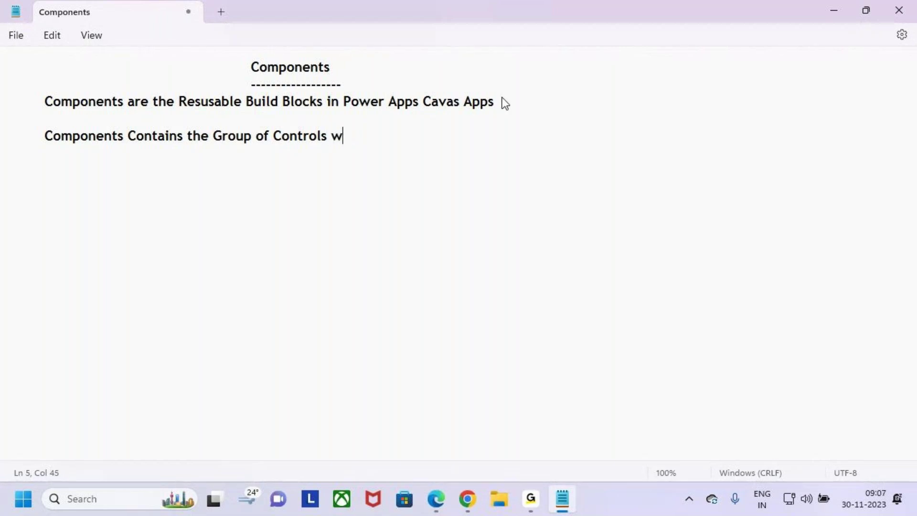
{"action": "type", "text": "hich can "}
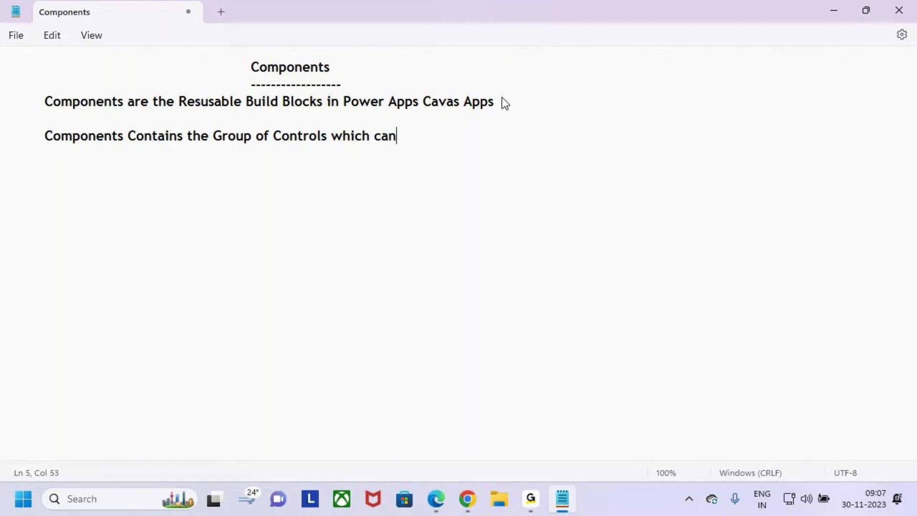
{"action": "type", "text": "re"}
{"action": "key", "text": "BackSpace"}
{"action": "key", "text": "BackSpace"}
{"action": "key", "text": "BackSpace"}
{"action": "type", "text": "Reused "}
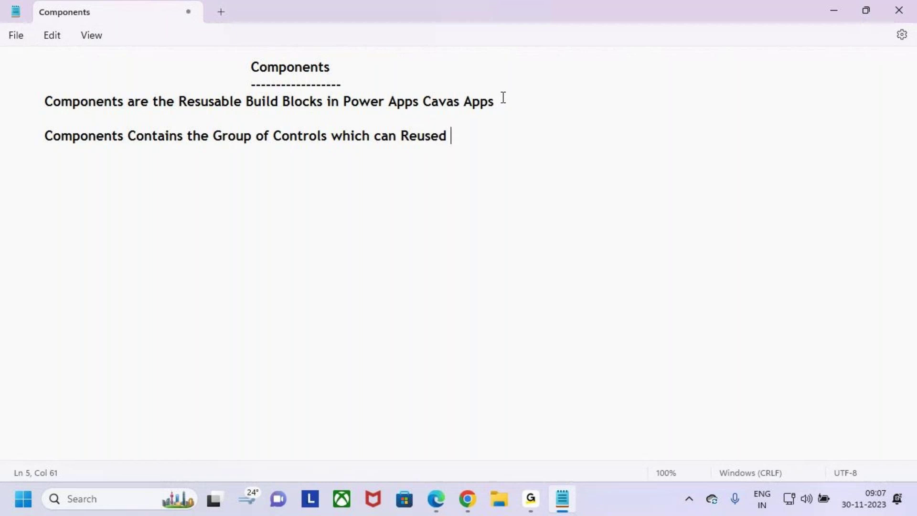
- Complete the second sentence with "in Multiple Screen of the Canvas Apps", correcting the capitalization of "Screen"
{"action": "type", "text": "in Multiple SCreen"}
{"action": "key", "text": "BackSpace"}
{"action": "key", "text": "BackSpace"}
{"action": "key", "text": "BackSpace"}
{"action": "key", "text": "BackSpace"}
{"action": "key", "text": "BackSpace"}
{"action": "key", "text": "BackSpace"}
{"action": "key", "text": "BackSpace"}
{"action": "key", "text": "BackSpace"}
{"action": "key", "text": "BackSpace"}
{"action": "type", "text": "ple SCre"}
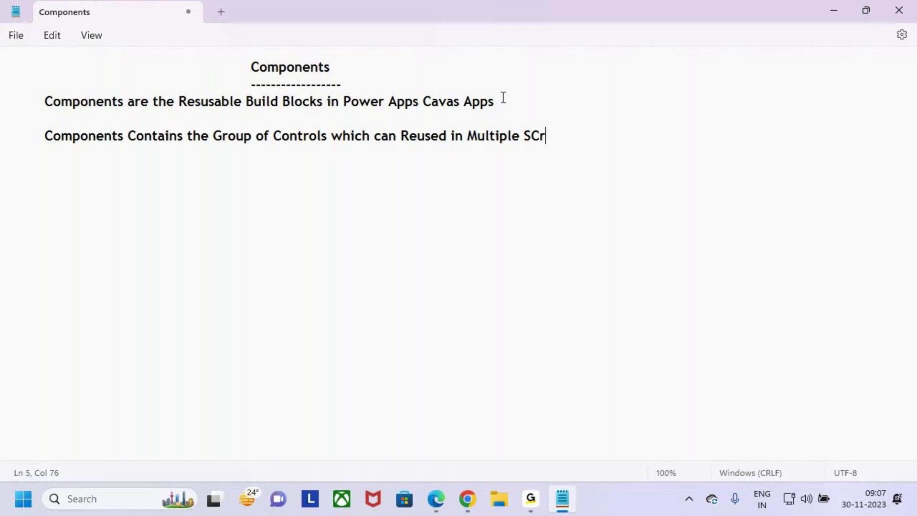
{"action": "key", "text": "BackSpace"}
{"action": "key", "text": "BackSpace"}
{"action": "type", "text": "creen of "}
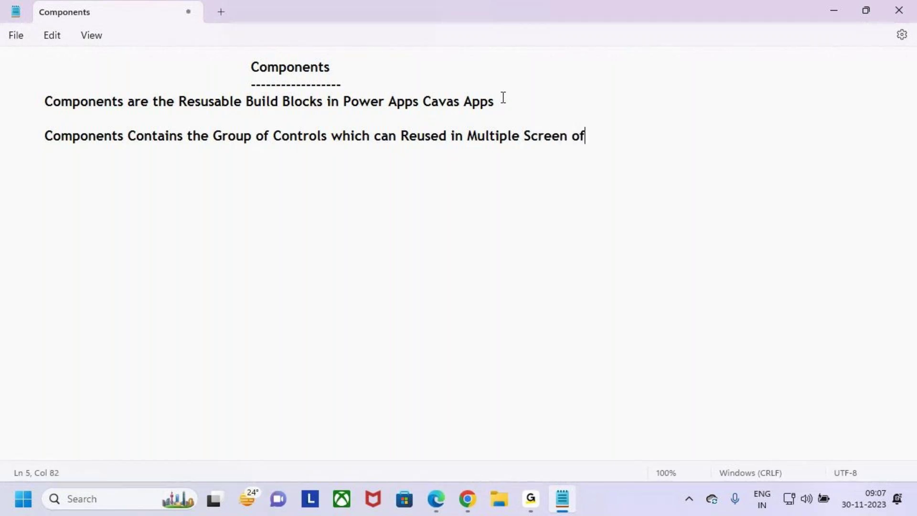
{"action": "type", "text": "the Ca"}
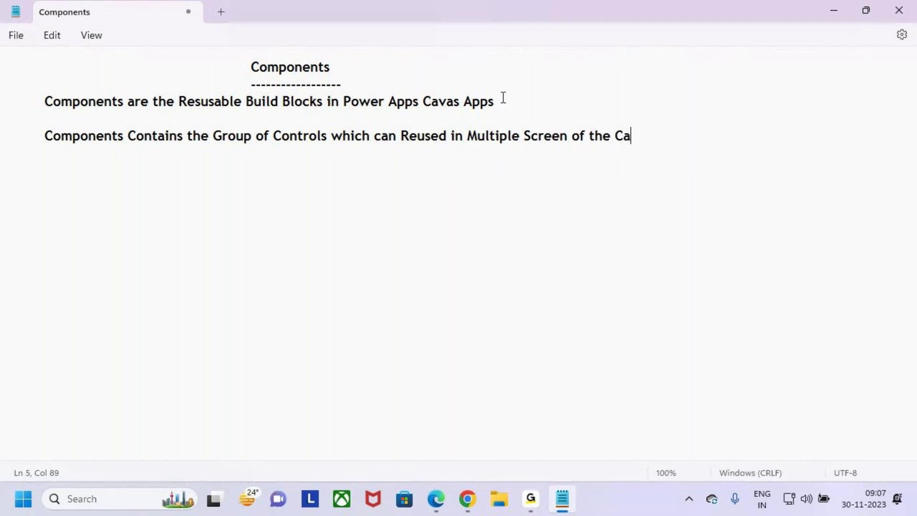
{"action": "type", "text": "nvas Apps"}
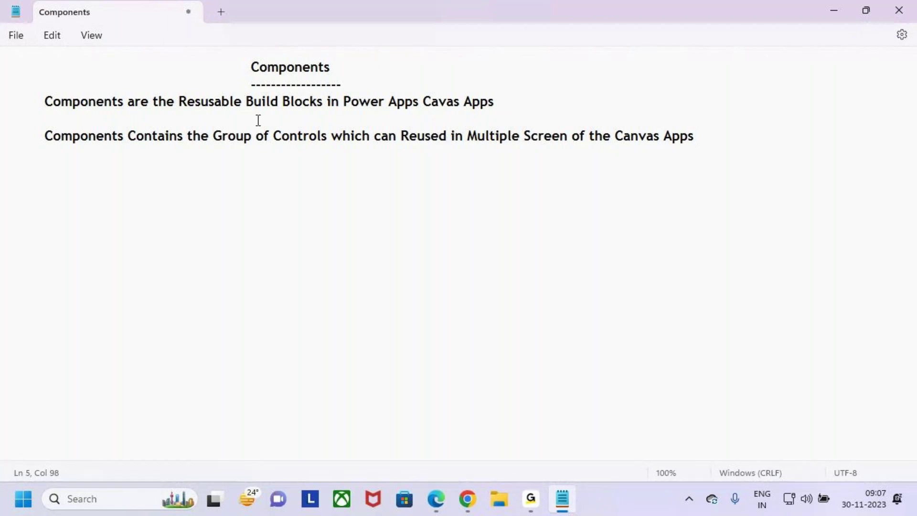
- Review the Components heading and both sentences, highlighting the phrases on reusable build blocks and on controls reused across multiple screens
{"action": "left_click_drag", "start_coordinate": [251, 67], "coordinate": [278, 67]}
{"action": "left_click_drag", "start_coordinate": [181, 101], "coordinate": [325, 101]}
{"action": "left_click_drag", "start_coordinate": [261, 67], "coordinate": [343, 64]}
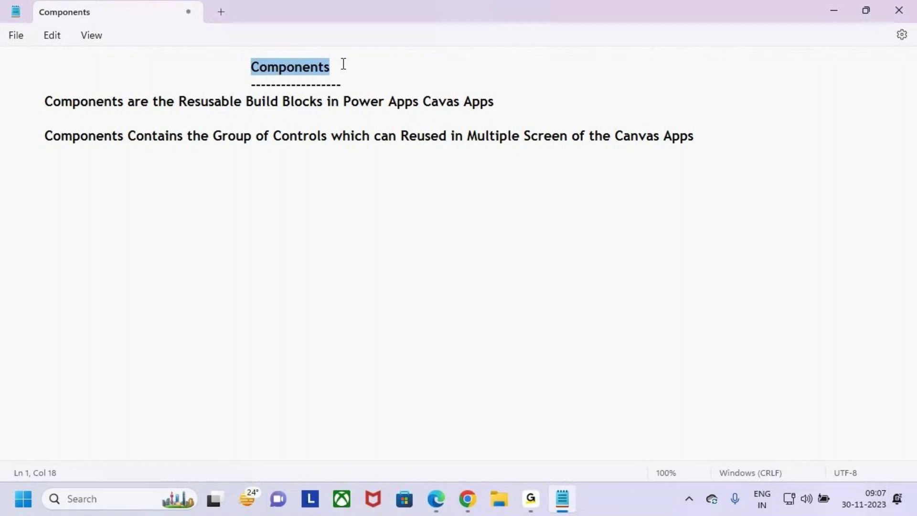
{"action": "left_click_drag", "start_coordinate": [213, 137], "coordinate": [706, 137]}
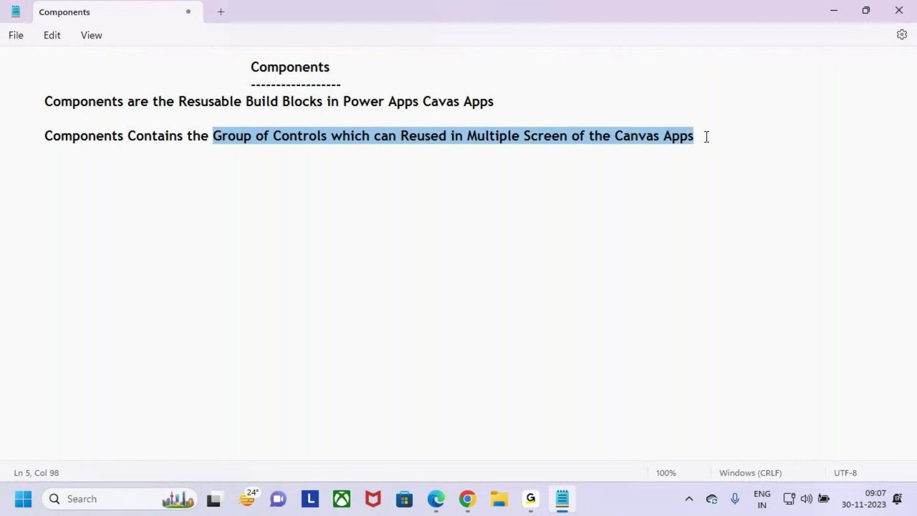
{"action": "left_click", "coordinate": [747, 142]}
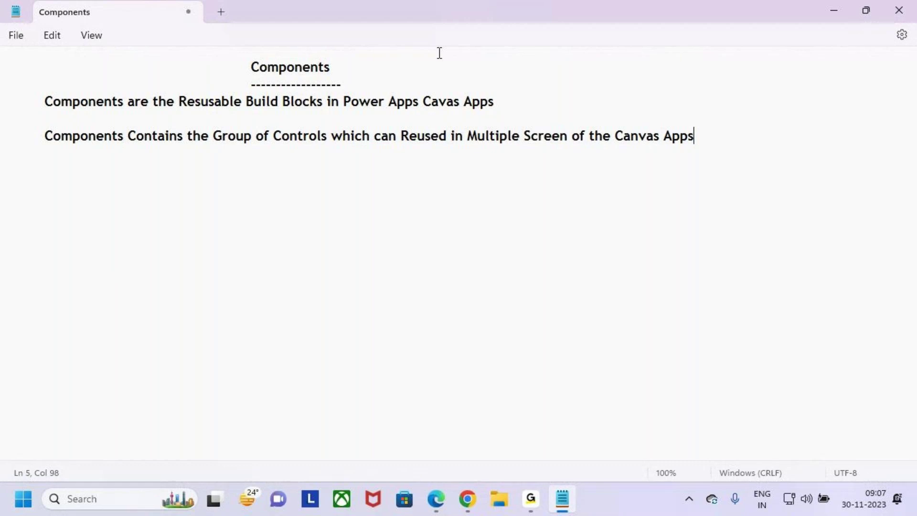
{"action": "left_click_drag", "start_coordinate": [268, 136], "coordinate": [725, 139]}
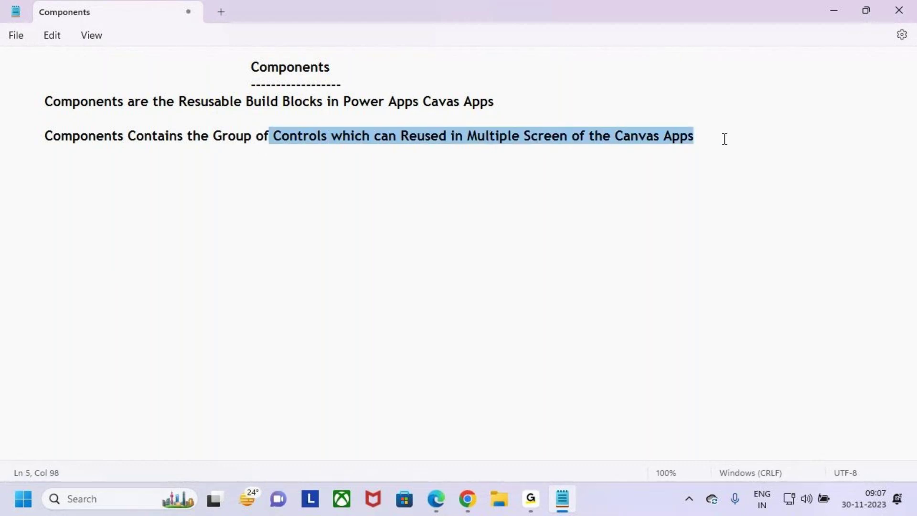
{"action": "left_click", "coordinate": [730, 141]}
{"action": "left_click_drag", "start_coordinate": [246, 67], "coordinate": [379, 72]}
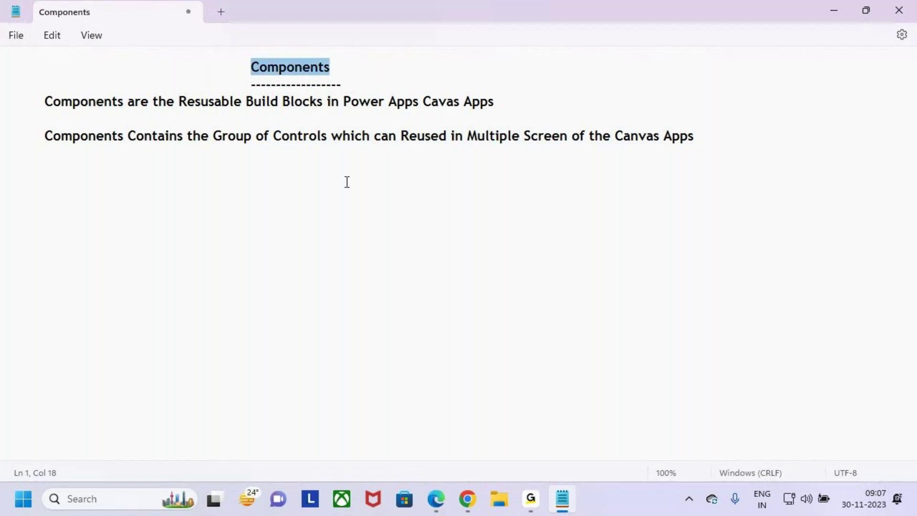
{"action": "left_click", "coordinate": [301, 67]}
{"action": "left_click", "coordinate": [250, 67]}
{"action": "left_click_drag", "start_coordinate": [256, 65], "coordinate": [336, 67]}
- Leave a blank line after the second sentence and add the indented line "Components are used in Large and Complex Apps"
{"action": "left_click", "coordinate": [704, 137]}
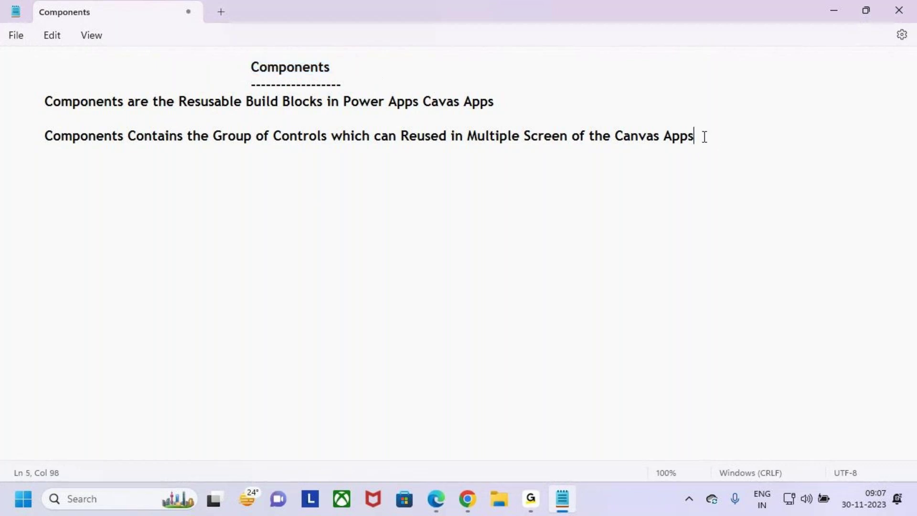
{"action": "type", "text": "s"}
{"action": "key", "text": "Return"}
{"action": "key", "text": "Return"}
{"action": "key", "text": "Tab"}
{"action": "type", "text": "Components a"}
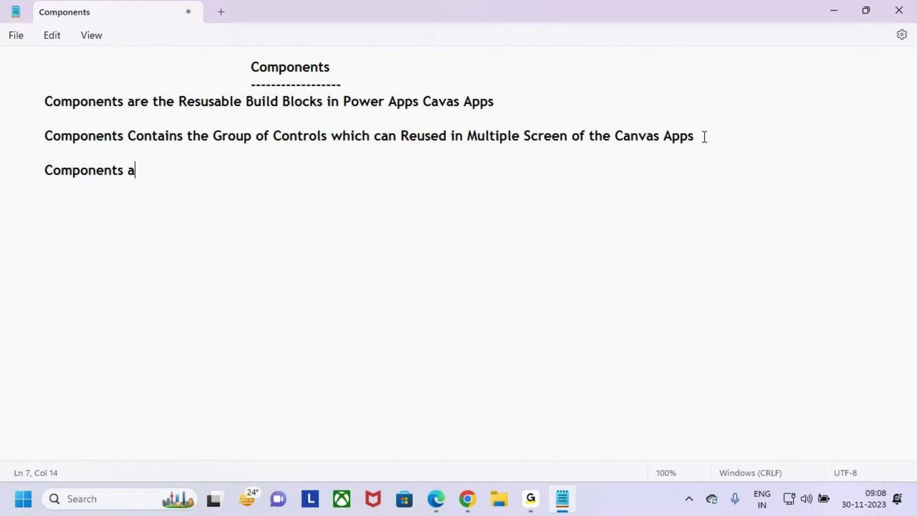
{"action": "type", "text": "re used in"}
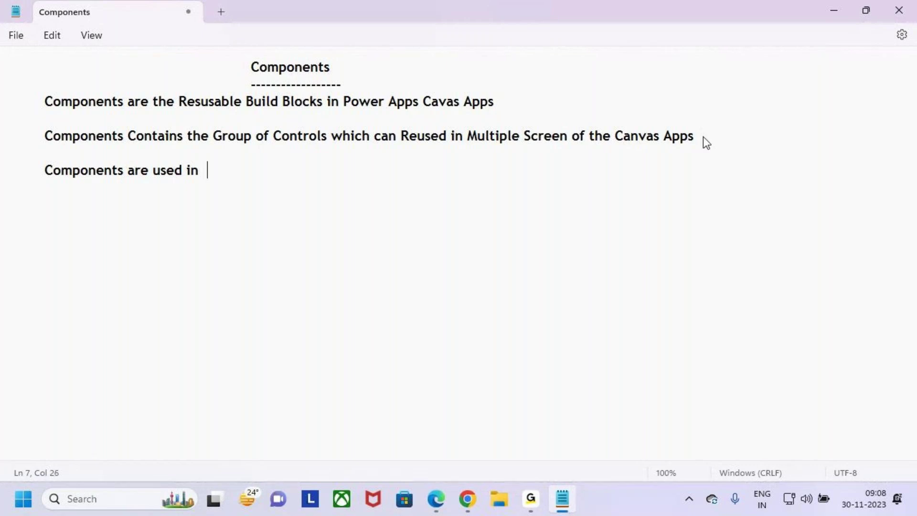
{"action": "key", "text": "BackSpace"}
{"action": "type", "text": "Large and "}
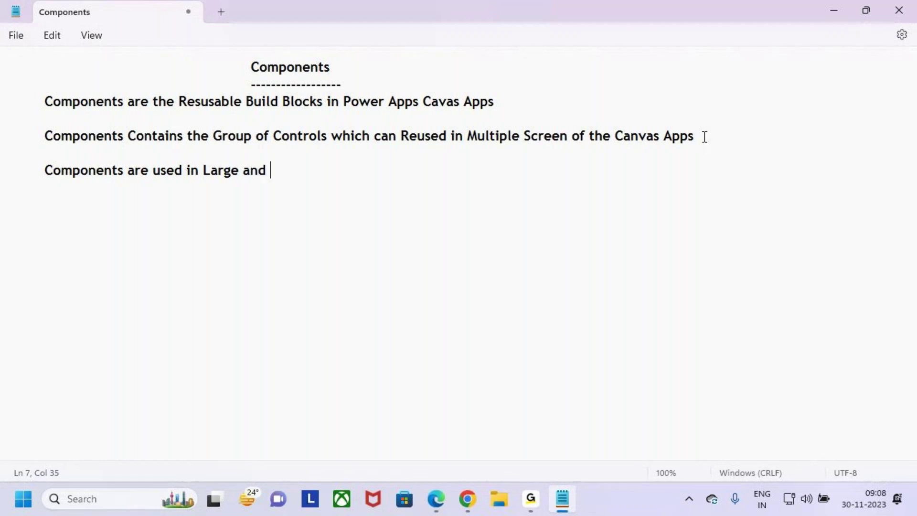
{"action": "type", "text": "Complex "}
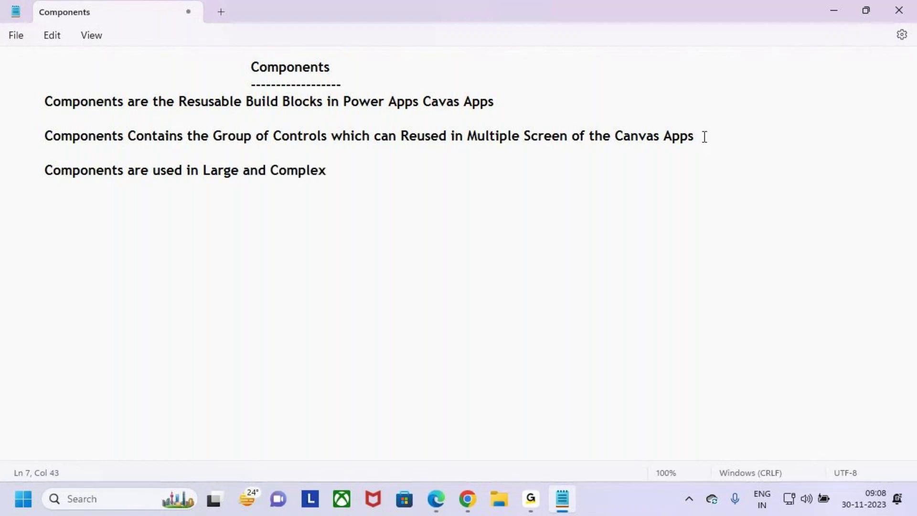
{"action": "type", "text": "Apps"}
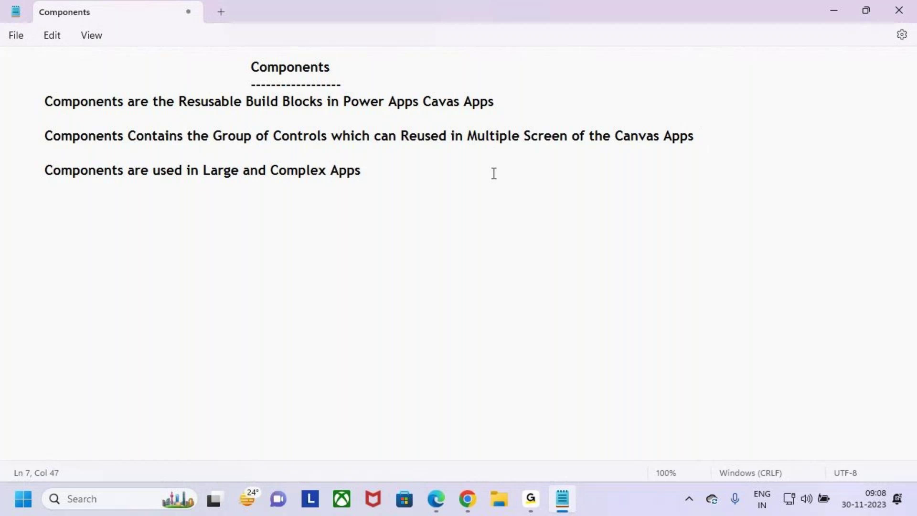
- Review all three sentences, highlighting the heading and the phrases on large apps, reusable blocks, groups of controls and reuse in multiple screens
{"action": "left_click_drag", "start_coordinate": [199, 170], "coordinate": [394, 169]}
{"action": "left_click_drag", "start_coordinate": [253, 63], "coordinate": [382, 67]}
{"action": "left_click", "coordinate": [386, 64]}
{"action": "left_click", "coordinate": [384, 174]}
{"action": "left_click_drag", "start_coordinate": [252, 68], "coordinate": [349, 64]}
{"action": "left_click", "coordinate": [351, 83]}
{"action": "left_click_drag", "start_coordinate": [252, 67], "coordinate": [286, 66]}
{"action": "left_click", "coordinate": [350, 86]}
{"action": "left_click_drag", "start_coordinate": [175, 101], "coordinate": [508, 107]}
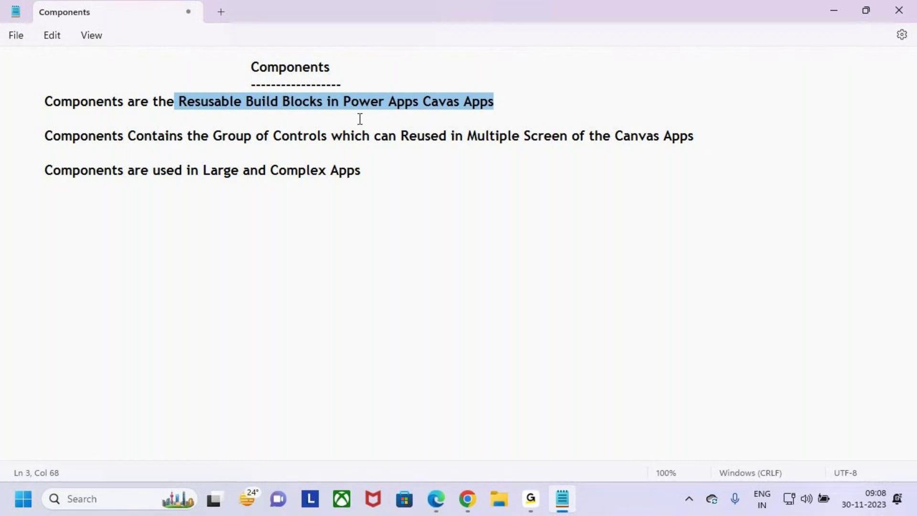
{"action": "left_click_drag", "start_coordinate": [259, 67], "coordinate": [295, 67]}
{"action": "left_click_drag", "start_coordinate": [215, 136], "coordinate": [334, 136]}
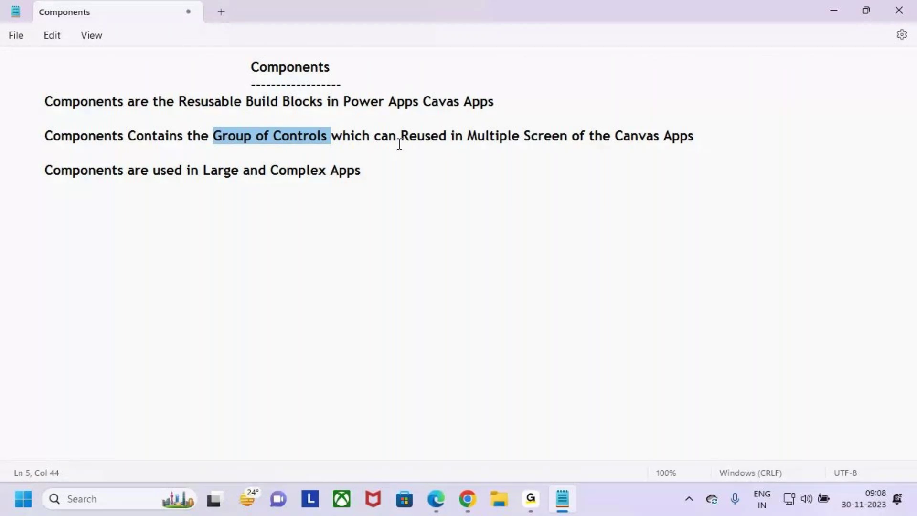
{"action": "left_click_drag", "start_coordinate": [400, 137], "coordinate": [729, 143]}
{"action": "left_click", "coordinate": [728, 143]}
{"action": "left_click", "coordinate": [474, 174]}
- Turn on screen drawing, discard the first red rectangle and draw a large blue rectangle in the empty area beside the third sentence
{"action": "key", "text": "ctrl+2"}
{"action": "mouse_move", "coordinate": [386, 166]}
{"action": "left_mouse_down"}
{"action": "mouse_move", "coordinate": [443, 232]}
{"action": "mouse_move", "coordinate": [771, 432]}
{"action": "mouse_move", "coordinate": [822, 439]}
{"action": "left_mouse_up"}
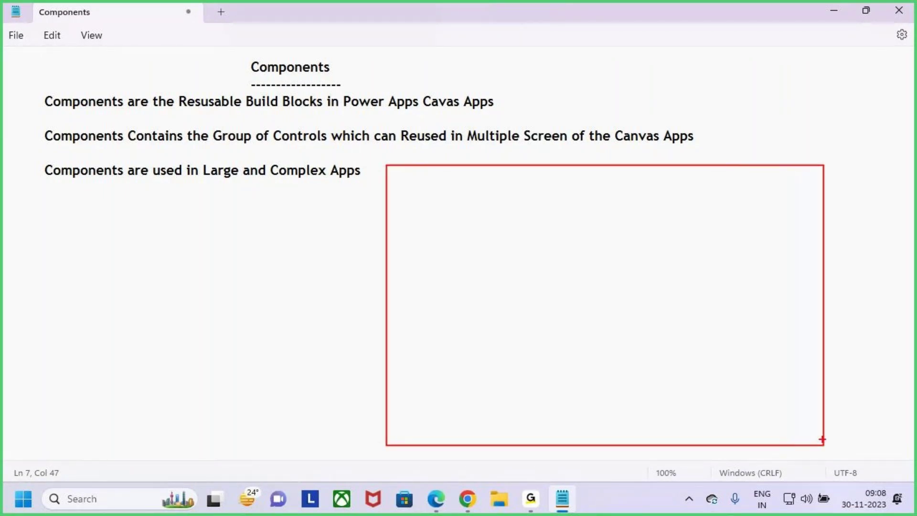
{"action": "key", "text": "e"}
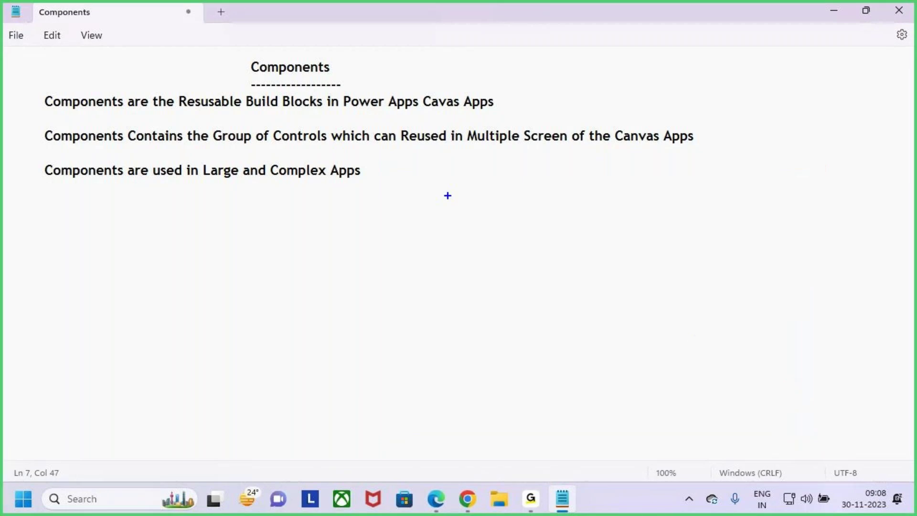
{"action": "left_click_drag", "start_coordinate": [387, 169], "coordinate": [823, 435]}
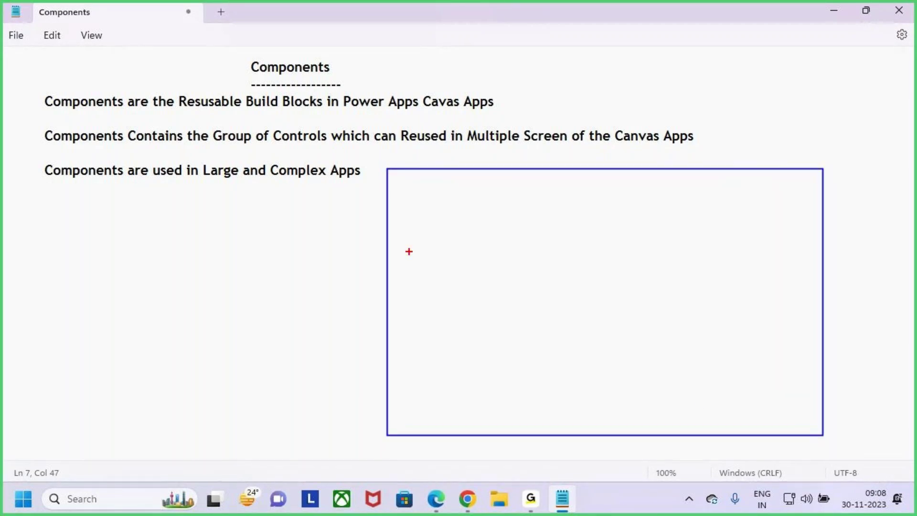
- Draw four red rectangles inside the blue frame in two rows of two to represent app screens
{"action": "mouse_move", "coordinate": [410, 181]}
{"action": "left_mouse_down"}
{"action": "mouse_move", "coordinate": [492, 236]}
{"action": "mouse_move", "coordinate": [561, 256]}
{"action": "left_mouse_up"}
{"action": "left_click_drag", "start_coordinate": [647, 183], "coordinate": [804, 264]}
{"action": "left_click_drag", "start_coordinate": [418, 324], "coordinate": [570, 396]}
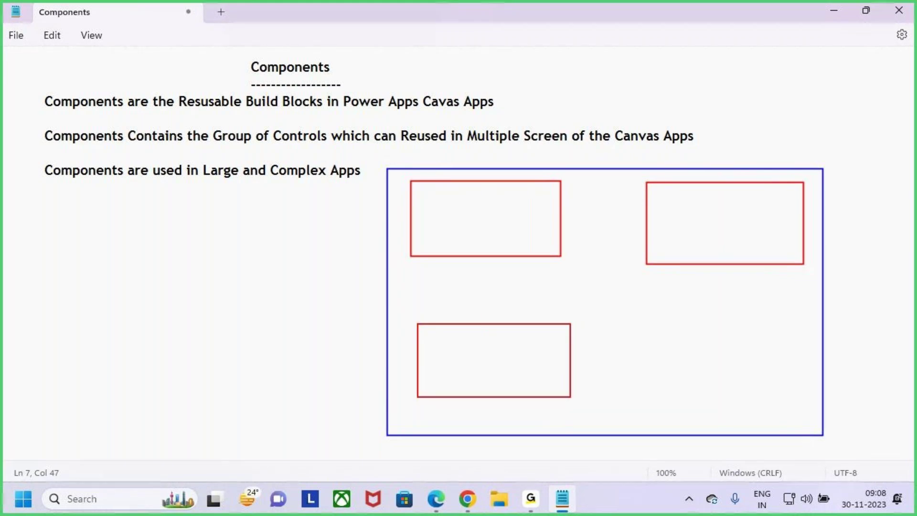
{"action": "left_click_drag", "start_coordinate": [641, 323], "coordinate": [794, 396]}
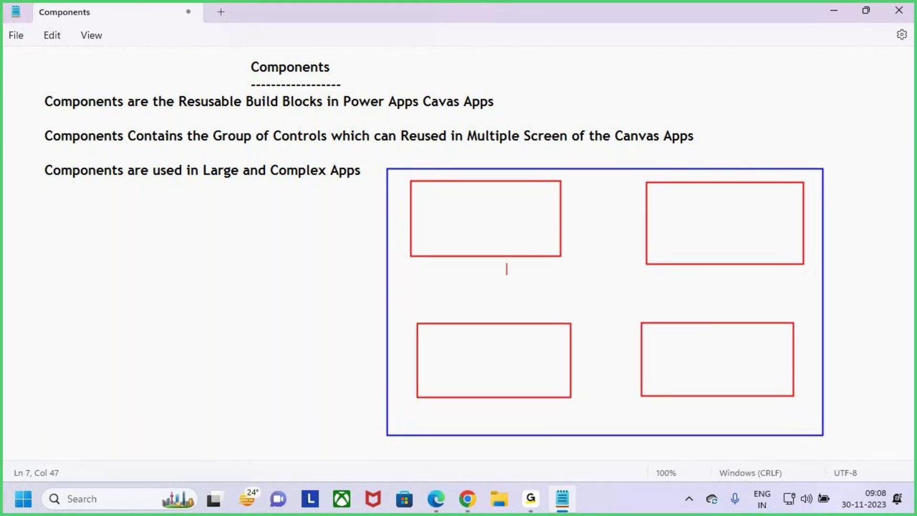
- Label the two upper red rectangles "Screen 1" and "Screen 2\" and the lower-left one "Screen 3"
{"action": "type", "text": "Screen 1"}
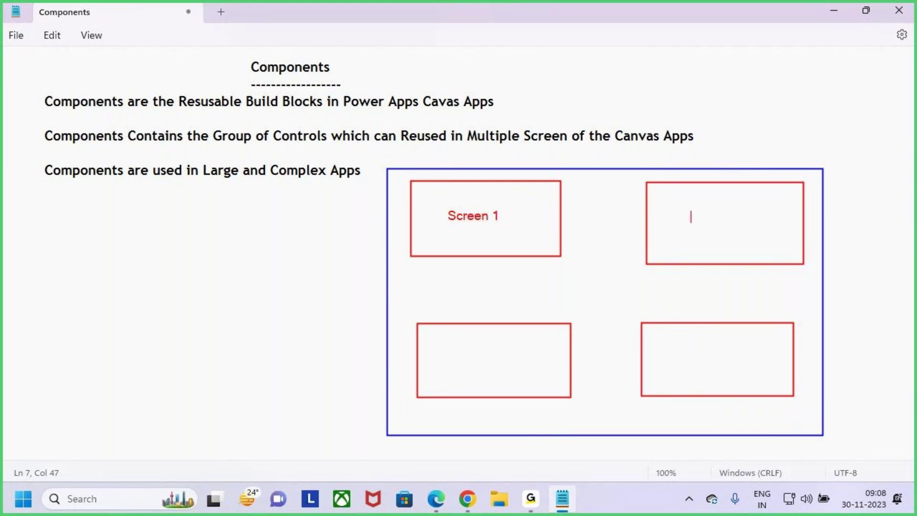
{"action": "type", "text": "Screen  2\\"}
{"action": "key", "text": "Return"}
{"action": "key", "text": "Return"}
{"action": "key", "text": "Return"}
{"action": "key", "text": "Return"}
{"action": "key", "text": "Return"}
{"action": "key", "text": "Return"}
{"action": "key", "text": "Return"}
{"action": "key", "text": "Return"}
{"action": "type", "text": "Screnn"}
{"action": "key", "text": "BackSpace"}
{"action": "key", "text": "BackSpace"}
{"action": "key", "text": "BackSpace"}
{"action": "type", "text": "een  3 "}
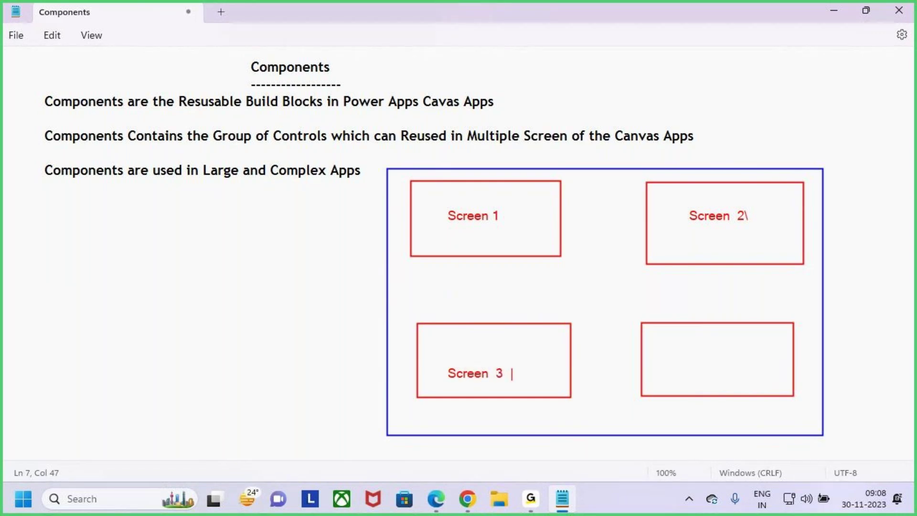
- Label the lower-right red rectangle "Screen 4", correcting the misspelled word "Screen"
{"action": "type", "text": "                           Screnn"}
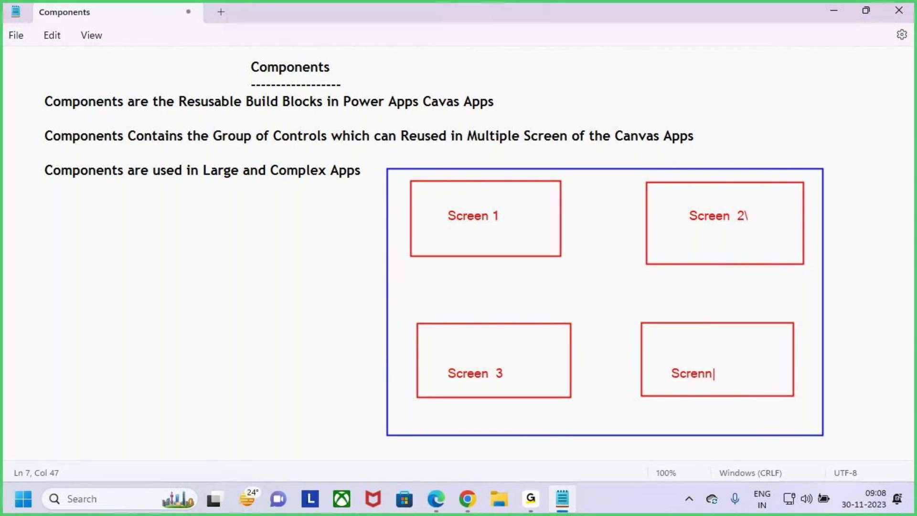
{"action": "key", "text": "BackSpace"}
{"action": "key", "text": "BackSpace"}
{"action": "key", "text": "BackSpace"}
{"action": "key", "text": "BackSpace"}
{"action": "type", "text": "een 4"}
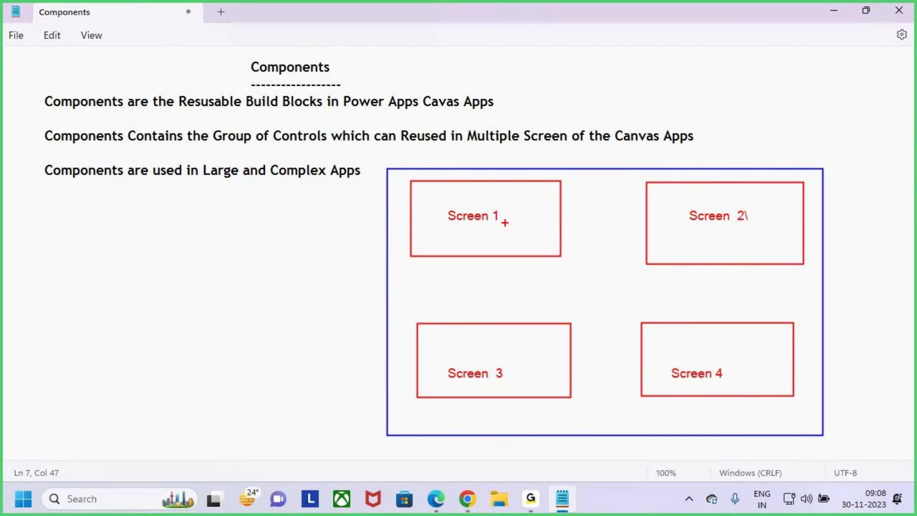
- Draw a straight blue horizontal line near the upper edge of each of the four screen rectangles to mark a header strip
{"action": "key", "text": "b"}
{"action": "left_click_drag", "start_coordinate": [411, 198], "coordinate": [560, 201]}
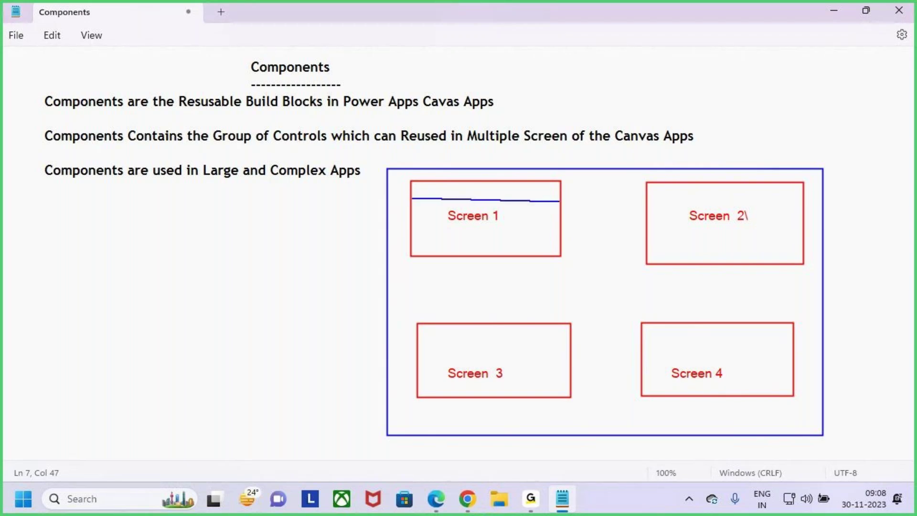
{"action": "left_click_drag", "start_coordinate": [649, 201], "coordinate": [802, 203]}
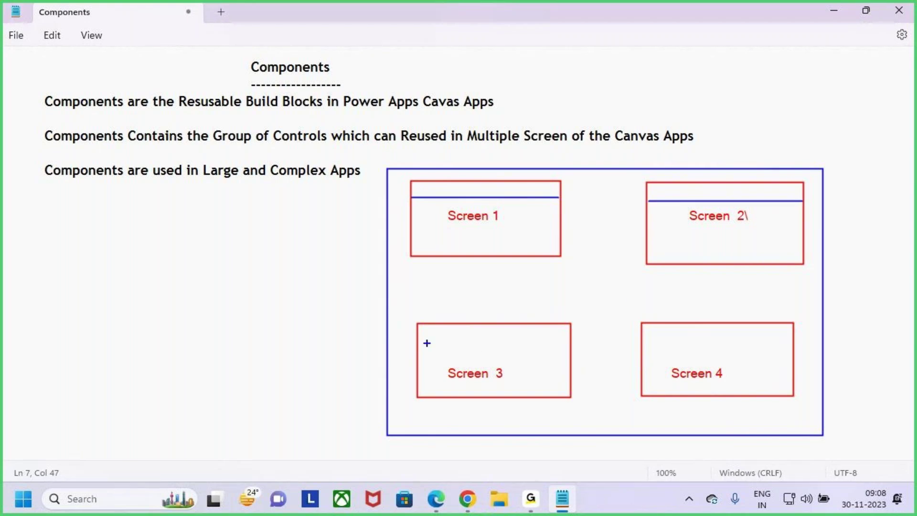
{"action": "left_click_drag", "start_coordinate": [417, 339], "coordinate": [568, 340]}
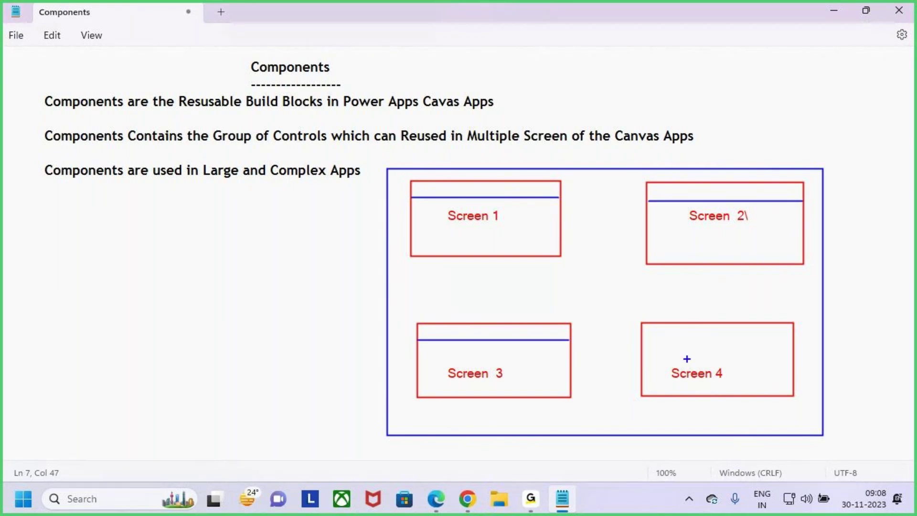
{"action": "left_click_drag", "start_coordinate": [642, 340], "coordinate": [793, 339]}
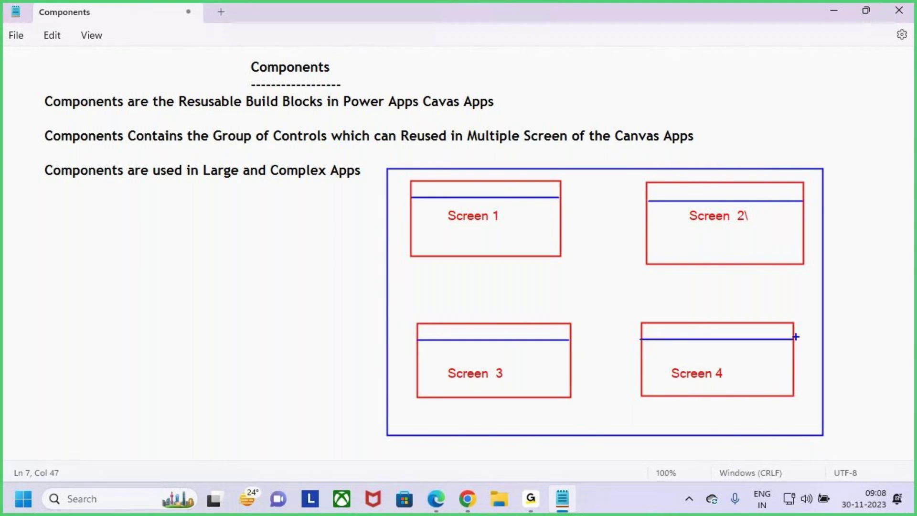
- Annotate in blue with a circled 10 above the diagram, ticks on the four header strips and a ticked box around the Components heading
{"action": "left_click_drag", "start_coordinate": [772, 86], "coordinate": [772, 114]}
{"action": "mouse_move", "coordinate": [787, 87]}
{"action": "left_mouse_down"}
{"action": "mouse_move", "coordinate": [778, 108]}
{"action": "mouse_move", "coordinate": [806, 85]}
{"action": "mouse_move", "coordinate": [756, 109]}
{"action": "mouse_move", "coordinate": [805, 76]}
{"action": "left_mouse_up"}
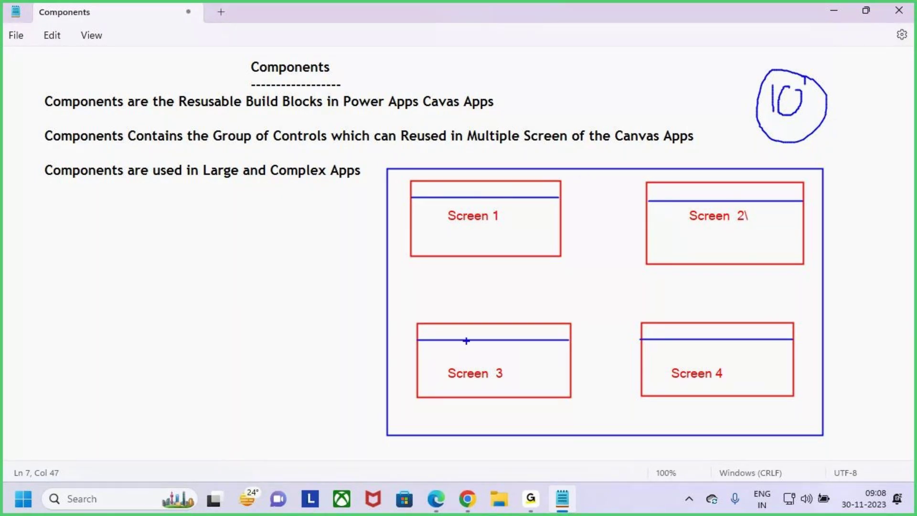
{"action": "left_click_drag", "start_coordinate": [699, 327], "coordinate": [716, 316]}
{"action": "left_click_drag", "start_coordinate": [231, 59], "coordinate": [348, 80]}
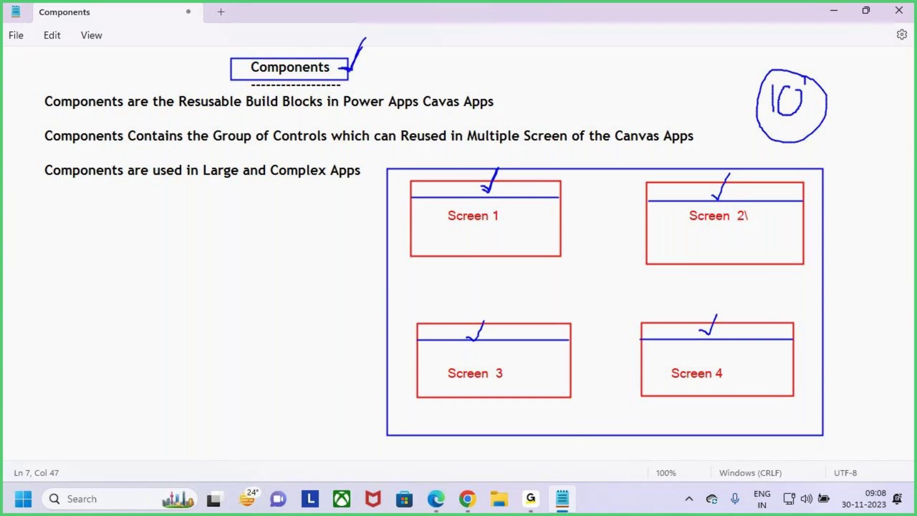
- Draw blue arrows from the Components heading to Screen 1's header strip, onto the other three strips, and down to the heading itself
{"action": "mouse_move", "coordinate": [351, 76]}
{"action": "left_mouse_down"}
{"action": "mouse_move", "coordinate": [465, 131]}
{"action": "mouse_move", "coordinate": [483, 192]}
{"action": "left_mouse_up"}
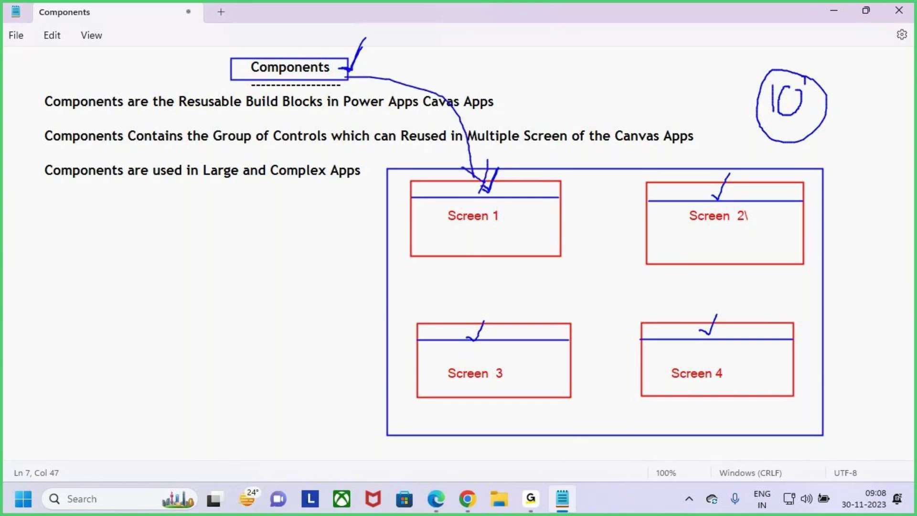
{"action": "left_click_drag", "start_coordinate": [677, 149], "coordinate": [689, 180]}
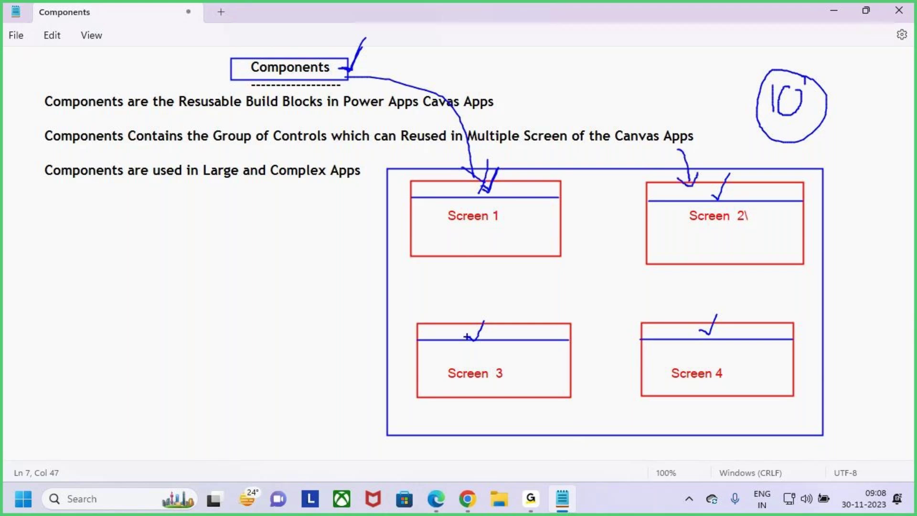
{"action": "mouse_move", "coordinate": [471, 307]}
{"action": "left_mouse_down"}
{"action": "mouse_move", "coordinate": [477, 341]}
{"action": "mouse_move", "coordinate": [489, 348]}
{"action": "left_mouse_up"}
{"action": "mouse_move", "coordinate": [694, 291]}
{"action": "left_mouse_down"}
{"action": "mouse_move", "coordinate": [740, 326]}
{"action": "mouse_move", "coordinate": [753, 310]}
{"action": "left_mouse_up"}
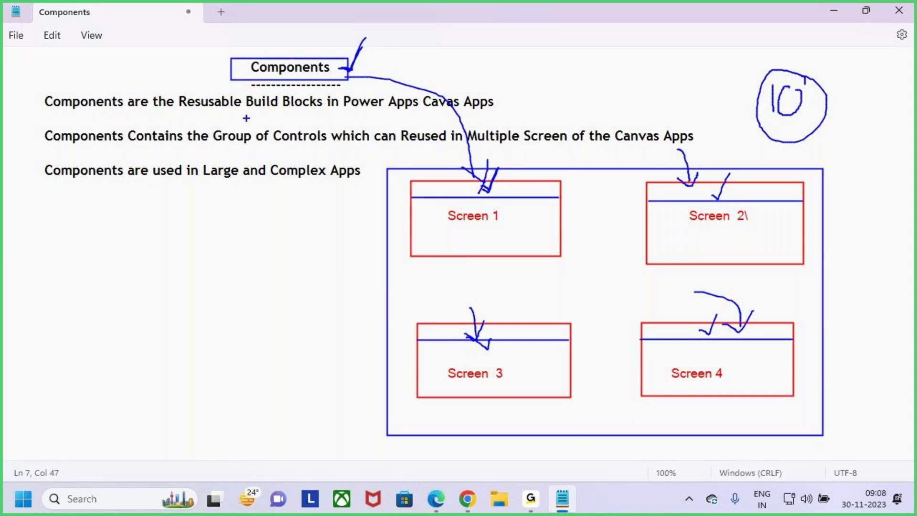
{"action": "left_click_drag", "start_coordinate": [269, 22], "coordinate": [271, 63]}
{"action": "mouse_move", "coordinate": [259, 50]}
{"action": "left_mouse_down"}
{"action": "mouse_move", "coordinate": [272, 60]}
{"action": "mouse_move", "coordinate": [288, 45]}
{"action": "left_mouse_up"}
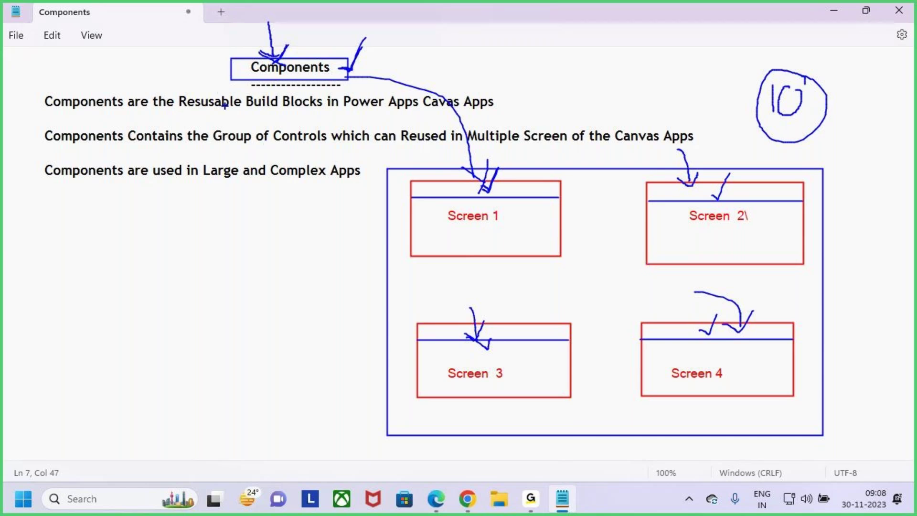
- Box "Resusable Build Blocks in Power Apps Cavas Apps", "Group of Controls" and "Large and Complex Apps" in red, and underline the multiple-screen reuse phrase
{"action": "mouse_move", "coordinate": [171, 90]}
{"action": "left_mouse_down"}
{"action": "mouse_move", "coordinate": [275, 114]}
{"action": "mouse_move", "coordinate": [501, 119]}
{"action": "left_mouse_up"}
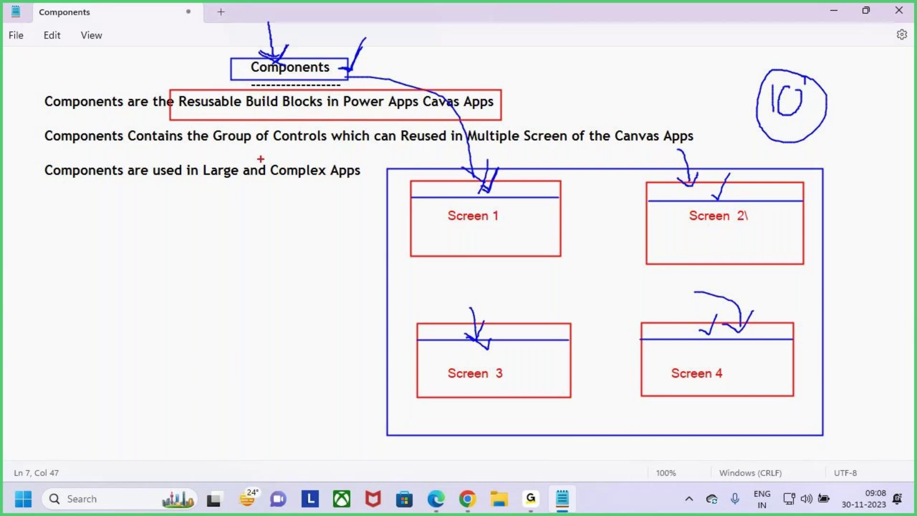
{"action": "left_click_drag", "start_coordinate": [209, 123], "coordinate": [331, 148]}
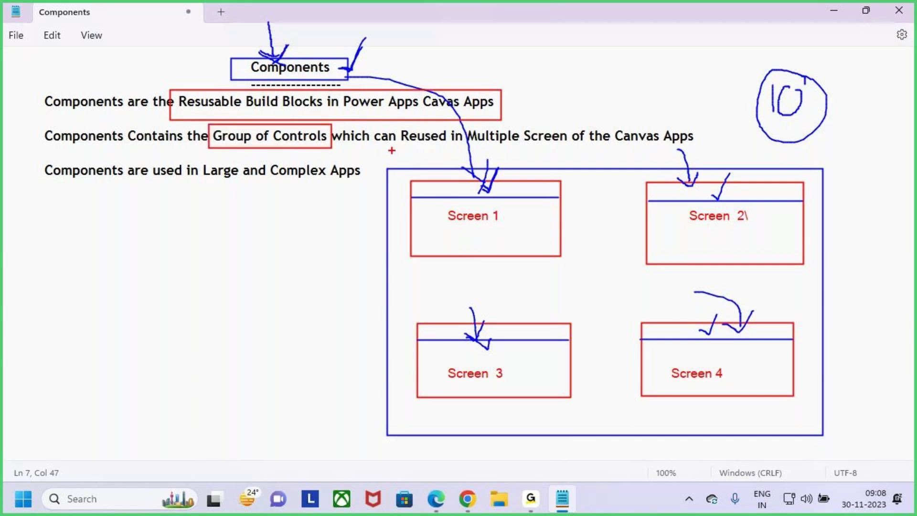
{"action": "left_click_drag", "start_coordinate": [412, 147], "coordinate": [606, 143]}
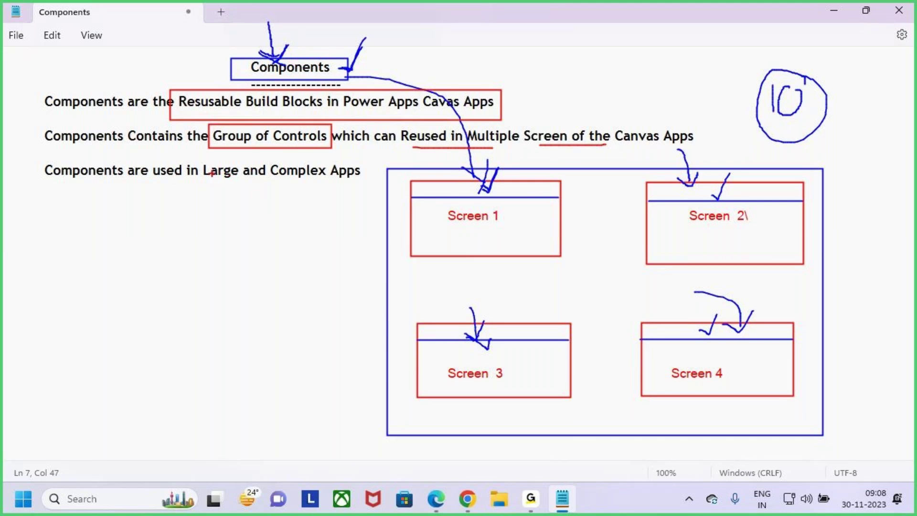
{"action": "mouse_move", "coordinate": [201, 161]}
{"action": "left_mouse_down"}
{"action": "mouse_move", "coordinate": [305, 183]}
{"action": "mouse_move", "coordinate": [370, 182]}
{"action": "left_mouse_up"}
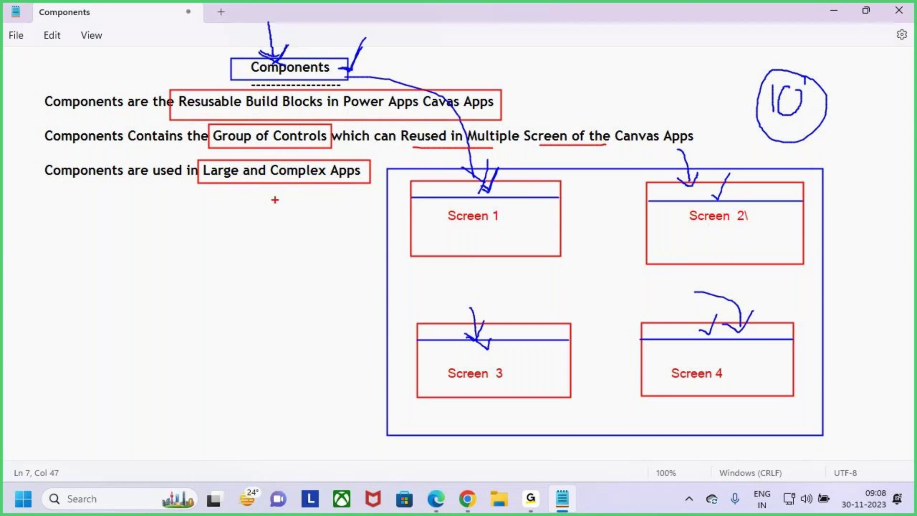
{"action": "left_click_drag", "start_coordinate": [275, 217], "coordinate": [275, 184]}
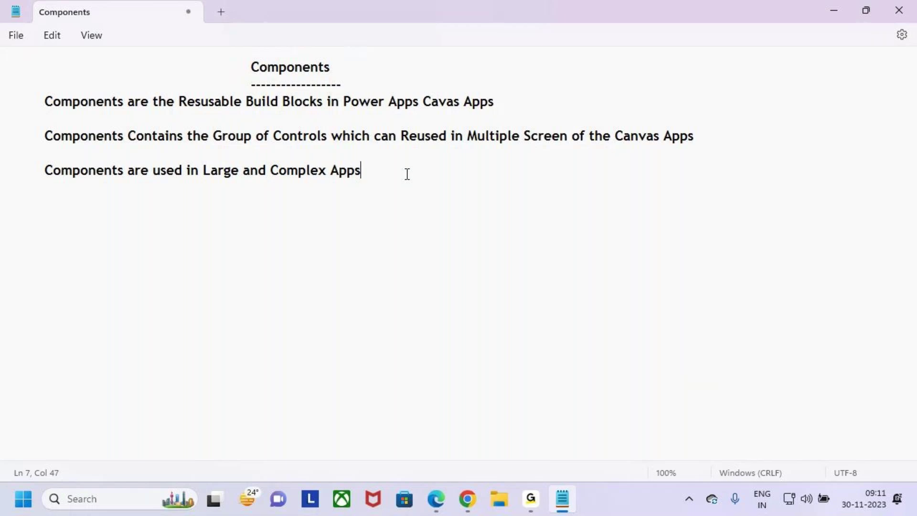
- Start an indented new line below the notes and draw a large red rectangle containing a handwritten "APP" and a circled 10
{"action": "key", "text": "Return"}
{"action": "key", "text": "Return"}
{"action": "key", "text": "Tab"}
{"action": "key", "text": "ctrl+2"}
{"action": "mouse_move", "coordinate": [384, 169]}
{"action": "left_mouse_down"}
{"action": "mouse_move", "coordinate": [665, 354]}
{"action": "mouse_move", "coordinate": [762, 395]}
{"action": "mouse_move", "coordinate": [774, 419]}
{"action": "left_mouse_up"}
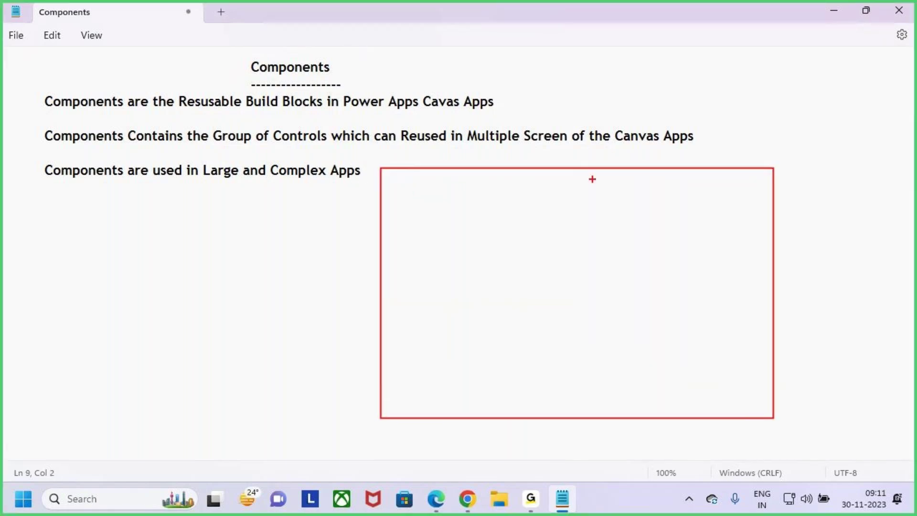
{"action": "mouse_move", "coordinate": [488, 321]}
{"action": "left_mouse_down"}
{"action": "mouse_move", "coordinate": [537, 317]}
{"action": "mouse_move", "coordinate": [550, 296]}
{"action": "mouse_move", "coordinate": [530, 292]}
{"action": "left_mouse_up"}
{"action": "mouse_move", "coordinate": [641, 206]}
{"action": "left_mouse_down"}
{"action": "mouse_move", "coordinate": [635, 240]}
{"action": "mouse_move", "coordinate": [665, 203]}
{"action": "left_mouse_up"}
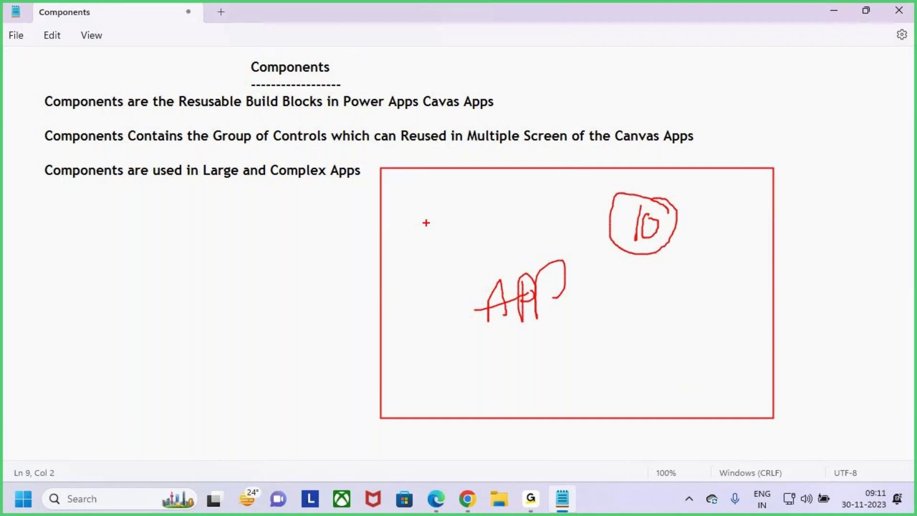
- Add a boxed "Heards" label inside the red app rectangle, mark the Controls and Multiple Screen wording above, and clear the annotations
{"action": "type", "text": "Heards"}
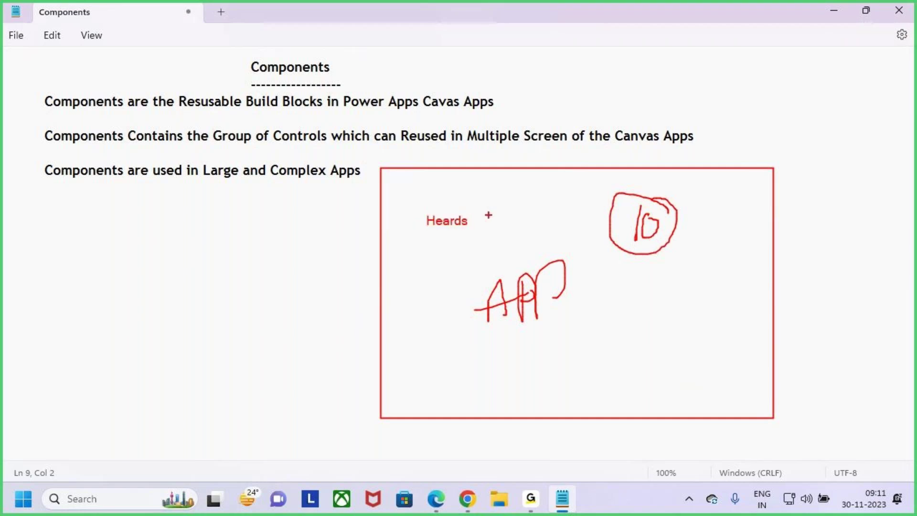
{"action": "left_click_drag", "start_coordinate": [417, 210], "coordinate": [482, 231]}
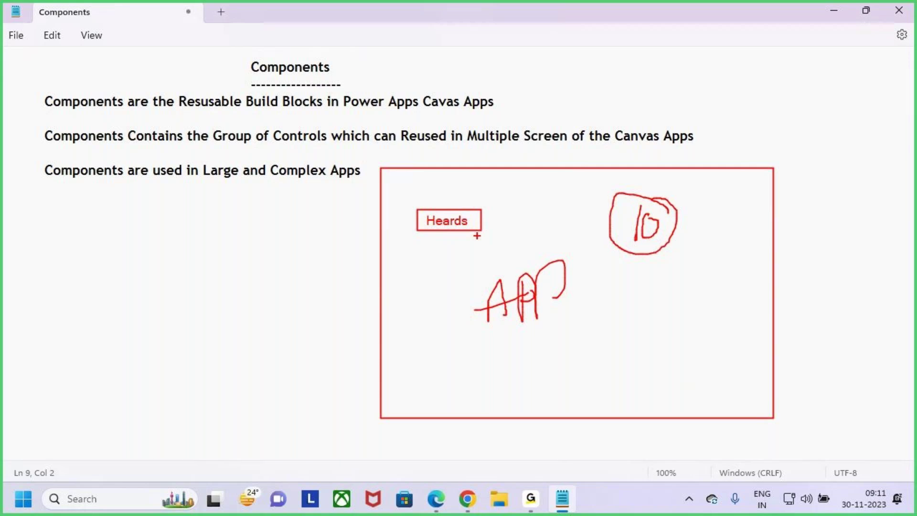
{"action": "left_click_drag", "start_coordinate": [561, 112], "coordinate": [569, 167]}
{"action": "left_click_drag", "start_coordinate": [293, 144], "coordinate": [346, 145]}
{"action": "key", "text": "Escape"}
- Write "According to Microsoft an App Contains 500" as a new line below the Large and Complex Apps note
{"action": "left_click", "coordinate": [379, 170]}
{"action": "key", "text": "Return"}
{"action": "key", "text": "Return"}
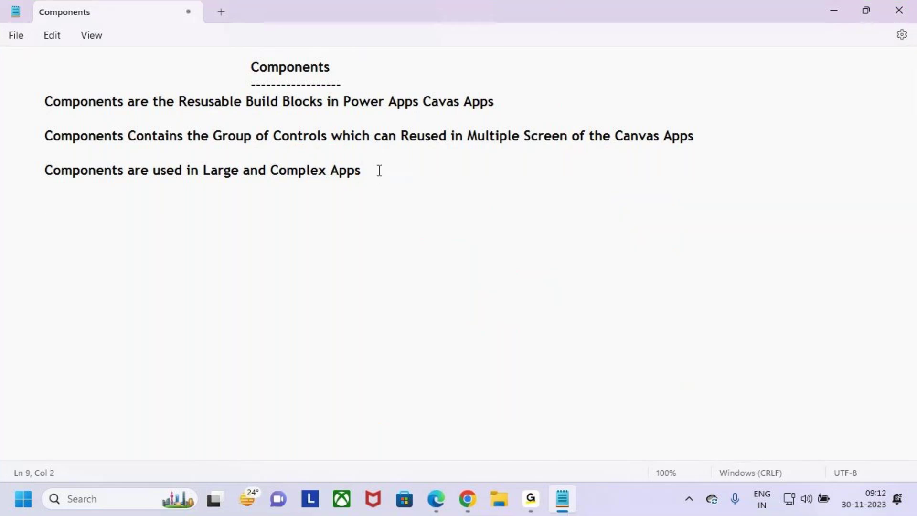
{"action": "type", "text": "According to Microsoft"}
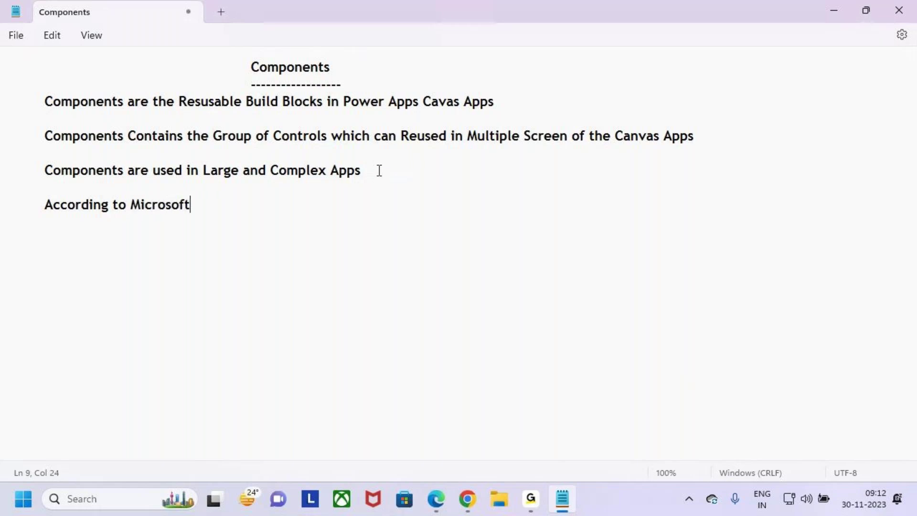
{"action": "type", "text": "an App"}
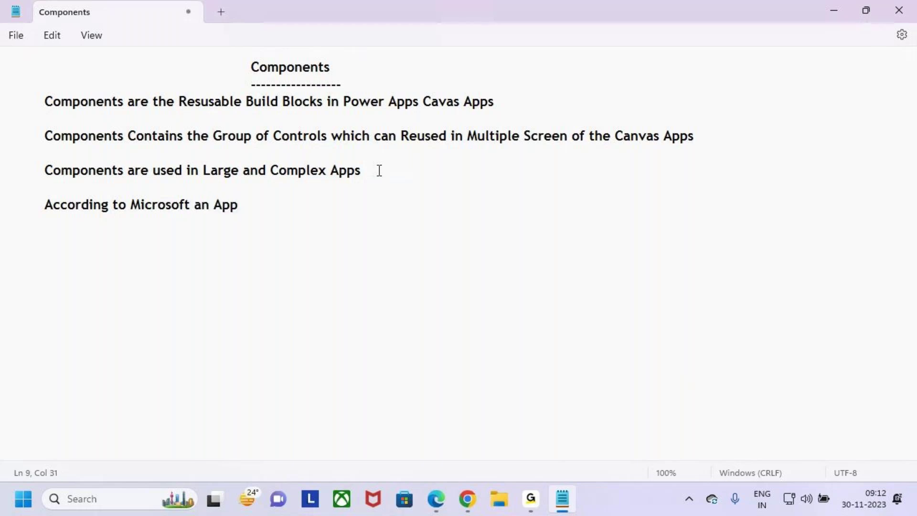
{"action": "type", "text": " Contain"}
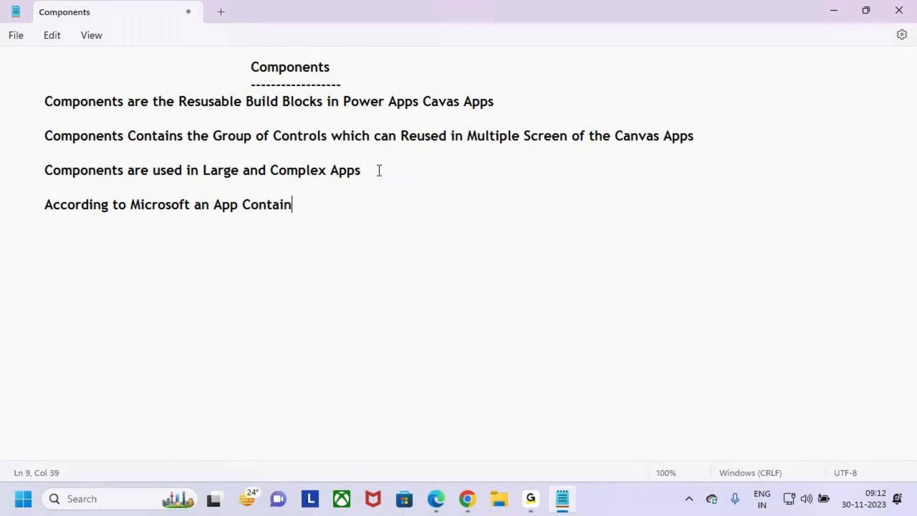
{"action": "type", "text": "s 500"}
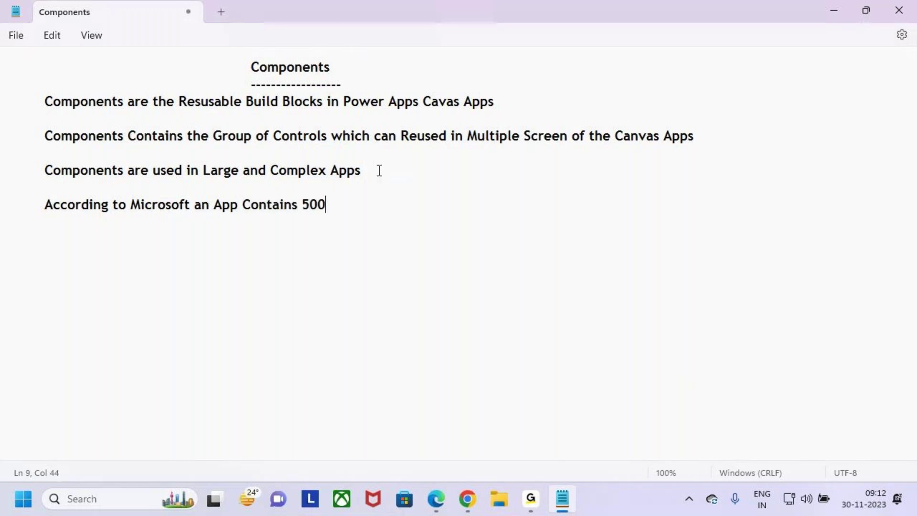
- Insert "Maximum" before 500 in the Microsoft line and finish it with "Controls"
{"action": "key", "text": "Left"}
{"action": "key", "text": "Left"}
{"action": "key", "text": "Right"}
{"action": "key", "text": "BackSpace"}
{"action": "key", "text": "BackSpace"}
{"action": "key", "text": "BackSpace"}
{"action": "type", "text": "ns Max"}
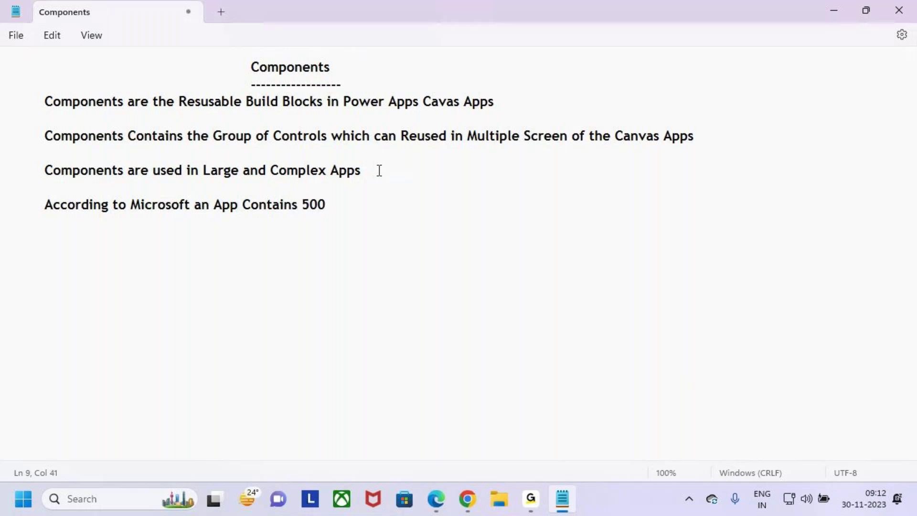
{"action": "type", "text": "imum  500 "}
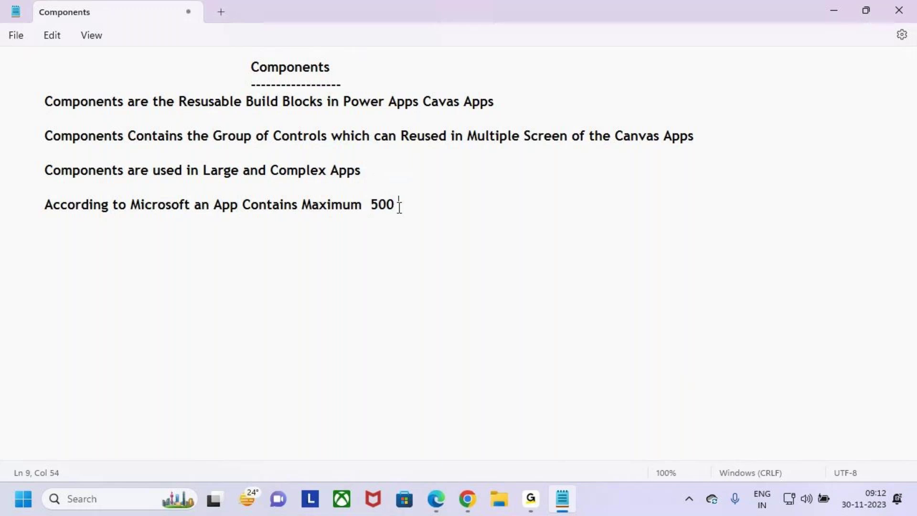
{"action": "type", "text": "Controls"}
- Highlight "500 Controls", "Apps" in the first note, and "App" and "500" in the Microsoft line to point them out
{"action": "left_click_drag", "start_coordinate": [371, 204], "coordinate": [512, 205]}
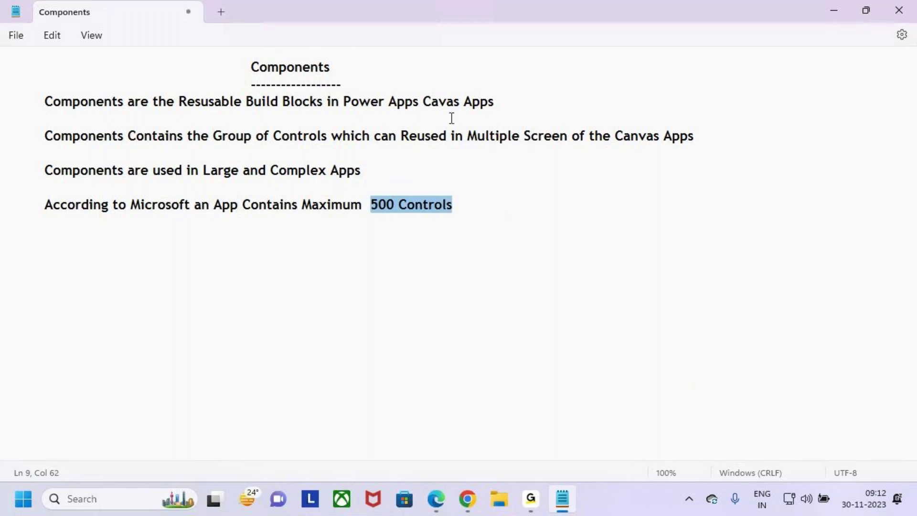
{"action": "left_click_drag", "start_coordinate": [459, 101], "coordinate": [520, 102]}
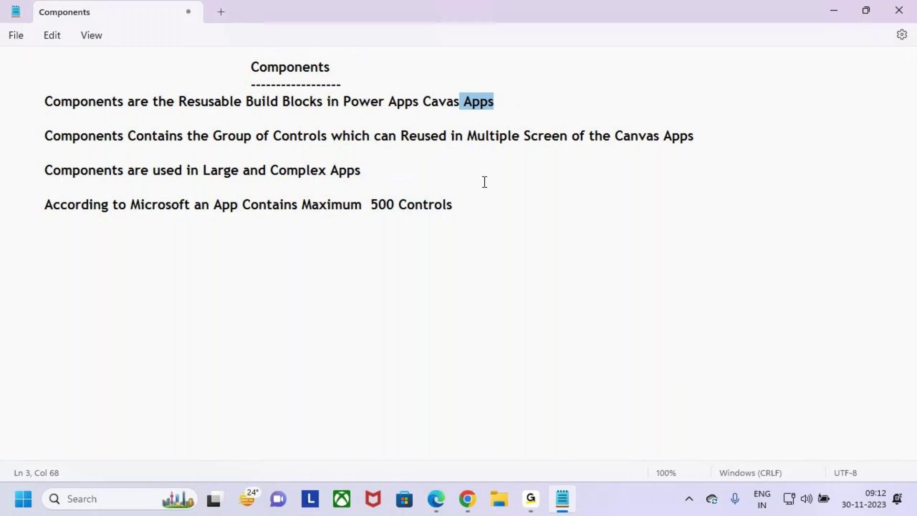
{"action": "left_click_drag", "start_coordinate": [214, 205], "coordinate": [241, 206]}
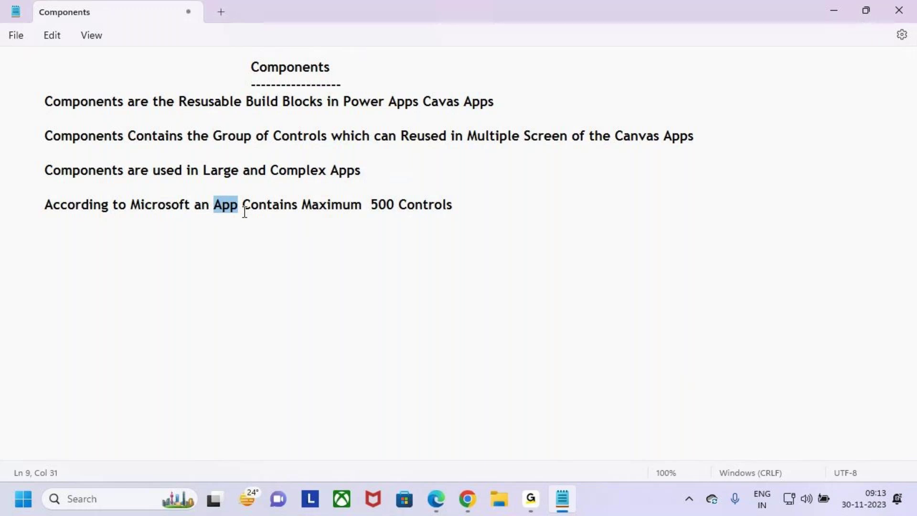
{"action": "double_click", "coordinate": [382, 206]}
{"action": "left_click_drag", "start_coordinate": [399, 204], "coordinate": [402, 205]}
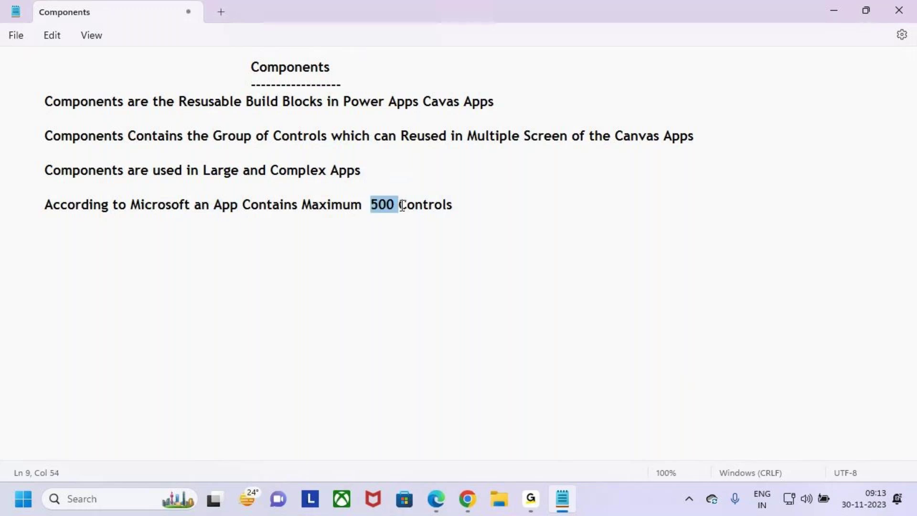
{"action": "left_click", "coordinate": [415, 228]}
{"action": "left_click_drag", "start_coordinate": [372, 205], "coordinate": [396, 209]}
{"action": "left_click", "coordinate": [500, 212]}
- Draw a red rectangle beside the Microsoft line with a handwritten 20 inside, a handwritten word, and a slanted line meeting the rectangle
{"action": "key", "text": "ctrl+2"}
{"action": "mouse_move", "coordinate": [481, 190]}
{"action": "left_mouse_down"}
{"action": "mouse_move", "coordinate": [673, 344]}
{"action": "mouse_move", "coordinate": [756, 376]}
{"action": "left_mouse_up"}
{"action": "mouse_move", "coordinate": [578, 308]}
{"action": "left_mouse_down"}
{"action": "mouse_move", "coordinate": [580, 296]}
{"action": "mouse_move", "coordinate": [581, 329]}
{"action": "mouse_move", "coordinate": [621, 340]}
{"action": "left_mouse_up"}
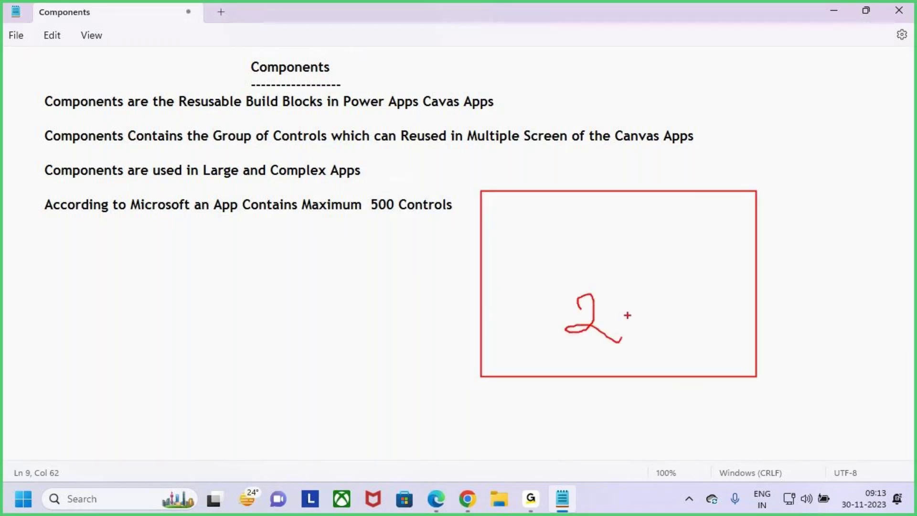
{"action": "left_click_drag", "start_coordinate": [614, 305], "coordinate": [615, 304]}
{"action": "mouse_move", "coordinate": [205, 265]}
{"action": "left_mouse_down"}
{"action": "mouse_move", "coordinate": [260, 287]}
{"action": "mouse_move", "coordinate": [294, 285]}
{"action": "mouse_move", "coordinate": [313, 329]}
{"action": "left_mouse_up"}
{"action": "left_click_drag", "start_coordinate": [60, 399], "coordinate": [484, 277]}
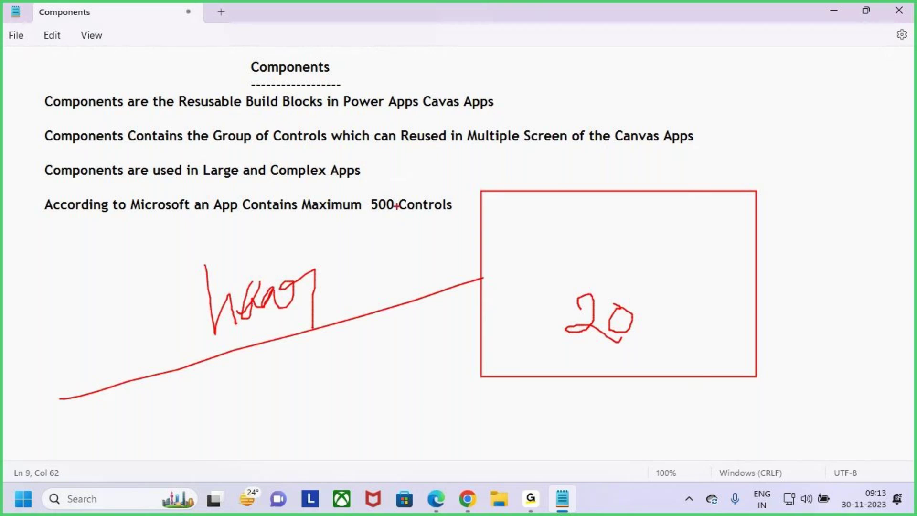
- Box "App Contains Maximum 500 Controls" and the Components heading in red, point an arrow at the heading, and clear the annotations
{"action": "left_click_drag", "start_coordinate": [208, 194], "coordinate": [463, 218]}
{"action": "left_click_drag", "start_coordinate": [239, 54], "coordinate": [359, 85]}
{"action": "left_click_drag", "start_coordinate": [306, 34], "coordinate": [315, 64]}
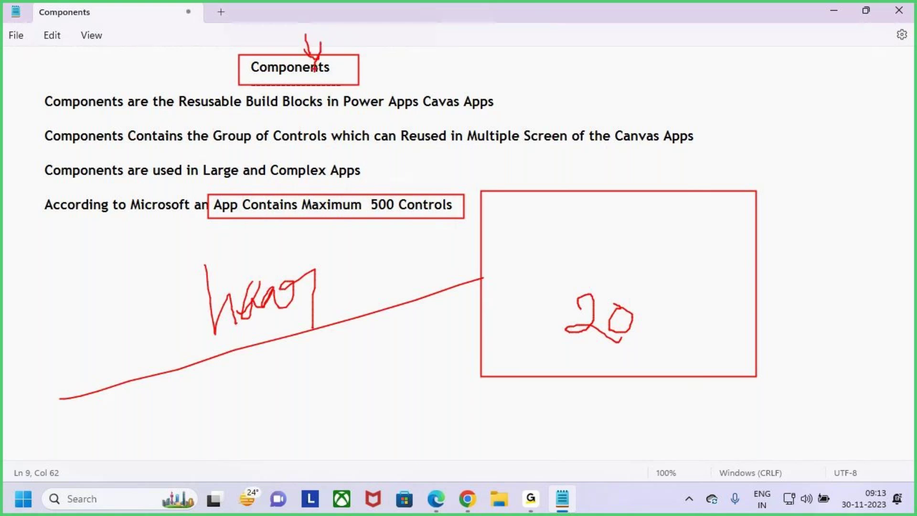
{"action": "key", "text": "Escape"}
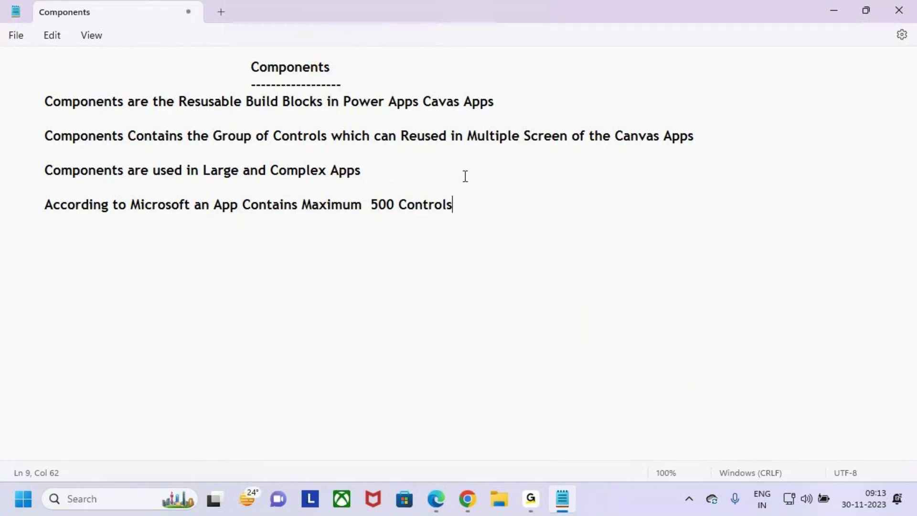
{"action": "key", "text": "BackSpace"}
{"action": "key", "text": "BackSpace"}
{"action": "type", "text": "ls"}
{"action": "key", "text": "BackSpace"}
{"action": "key", "text": "BackSpace"}
{"action": "type", "text": "ls"}
{"action": "key", "text": "BackSpace"}
{"action": "type", "text": "s"}
{"action": "key", "text": "Return"}
- Highlight the Components notes, "Contains Maximum 500 Controls" and the 500 limit, ending with all four note lines, to review them
{"action": "left_click_drag", "start_coordinate": [13, 106], "coordinate": [363, 188]}
{"action": "left_click", "coordinate": [296, 187]}
{"action": "left_click_drag", "start_coordinate": [243, 204], "coordinate": [462, 201]}
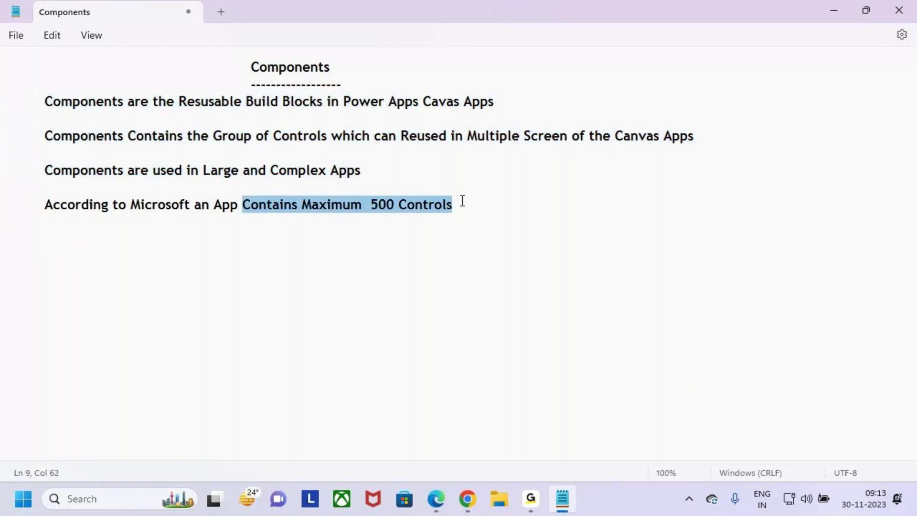
{"action": "left_click", "coordinate": [487, 200]}
{"action": "left_click_drag", "start_coordinate": [371, 204], "coordinate": [425, 208]}
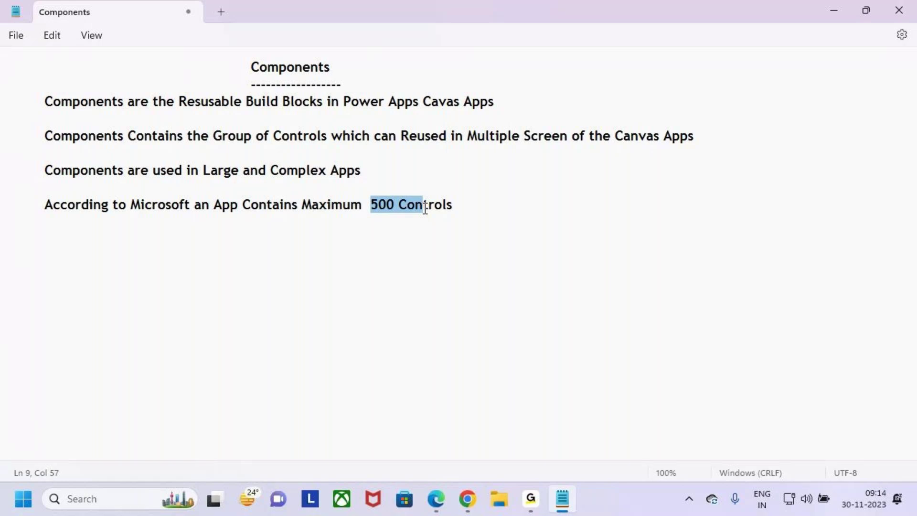
{"action": "left_click", "coordinate": [454, 208]}
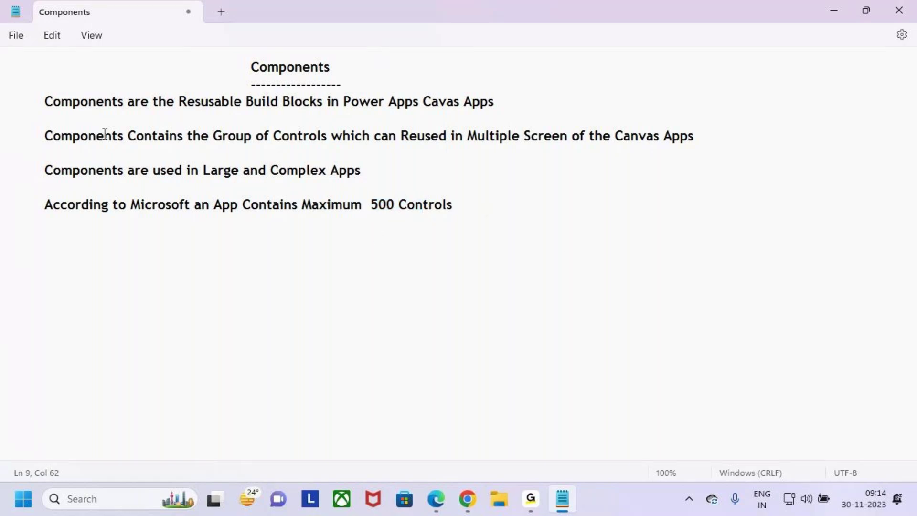
{"action": "left_click_drag", "start_coordinate": [36, 100], "coordinate": [487, 207]}
- Add an indented example line below the Microsoft note reading "Ex:- When ever we want to reuse the same Controls in"
{"action": "left_click", "coordinate": [488, 202]}
{"action": "key", "text": "Return"}
{"action": "key", "text": "Return"}
{"action": "key", "text": "Tab"}
{"action": "type", "text": "Ex:- w"}
{"action": "key", "text": "BackSpace"}
{"action": "type", "text": "When ever we "}
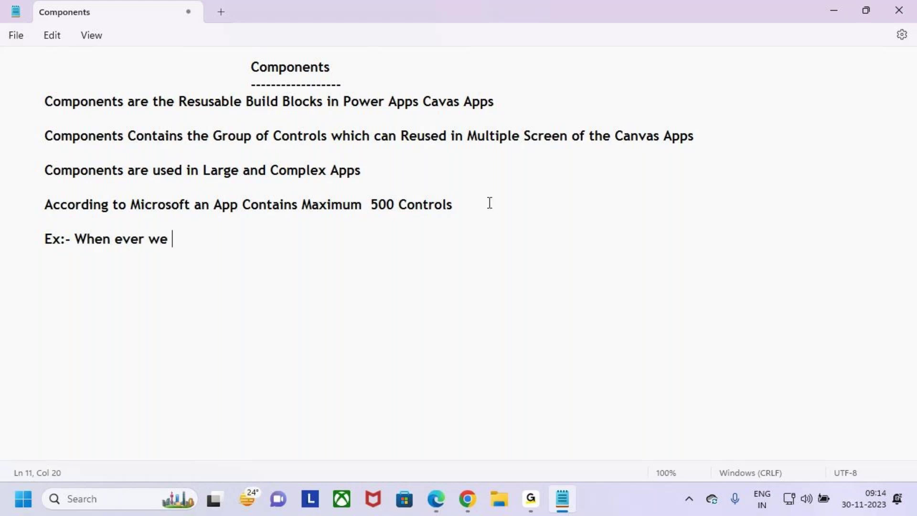
{"action": "type", "text": "want to reuse"}
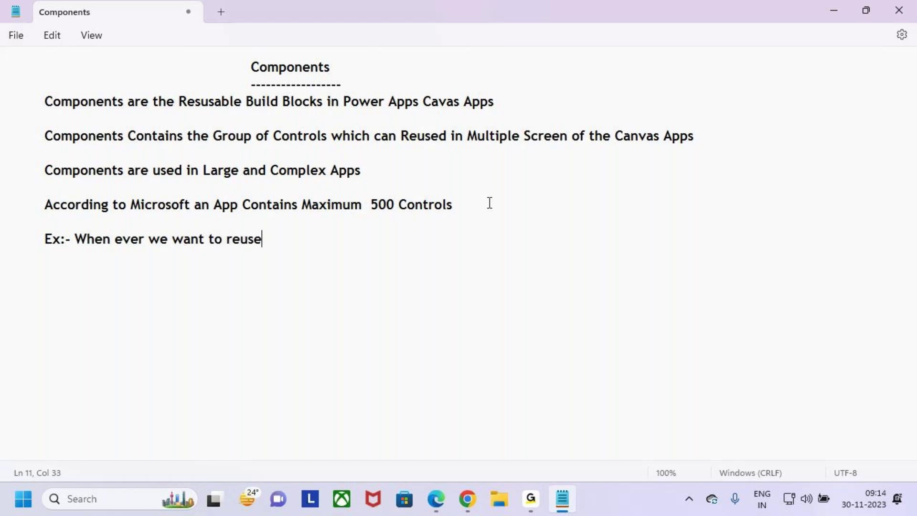
{"action": "type", "text": "the same Controls in"}
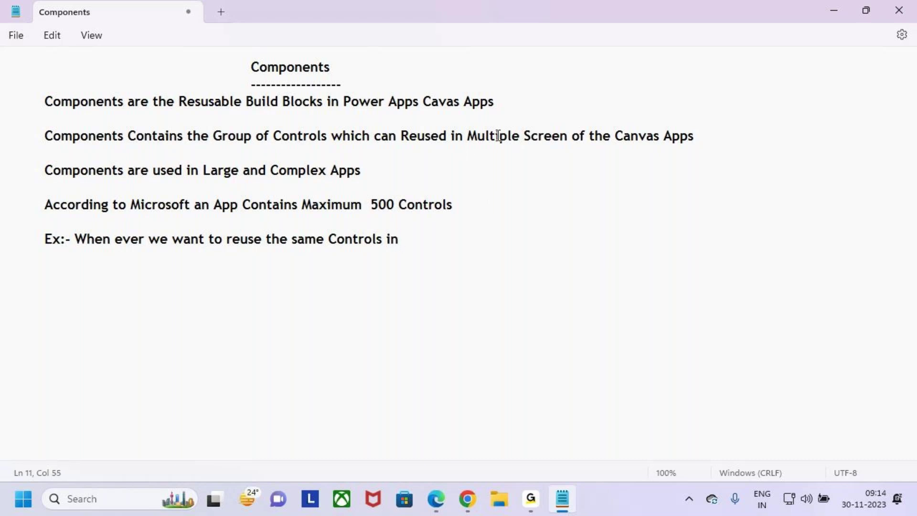
- Copy "Multiple Screen" from the second note and paste it onto the end of the Ex:- line
{"action": "left_click_drag", "start_coordinate": [469, 137], "coordinate": [570, 138]}
{"action": "key", "text": "ctrl+c"}
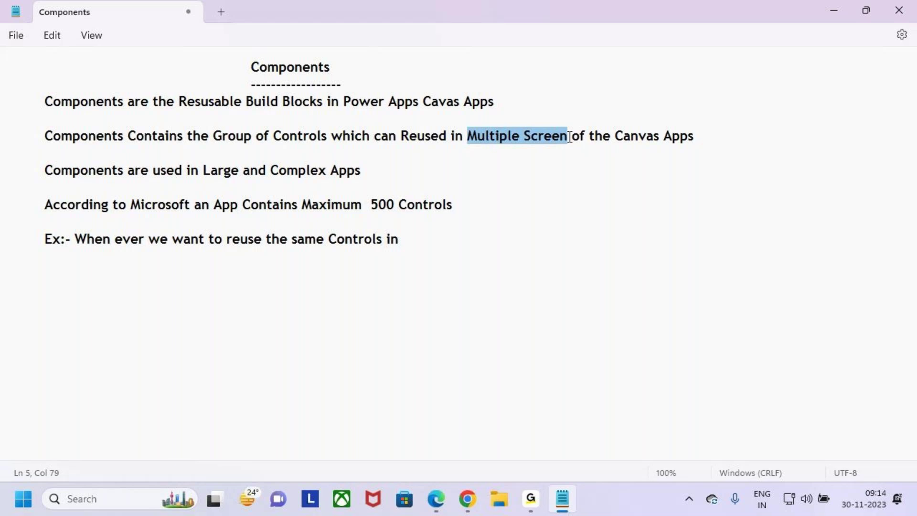
{"action": "left_click", "coordinate": [439, 237]}
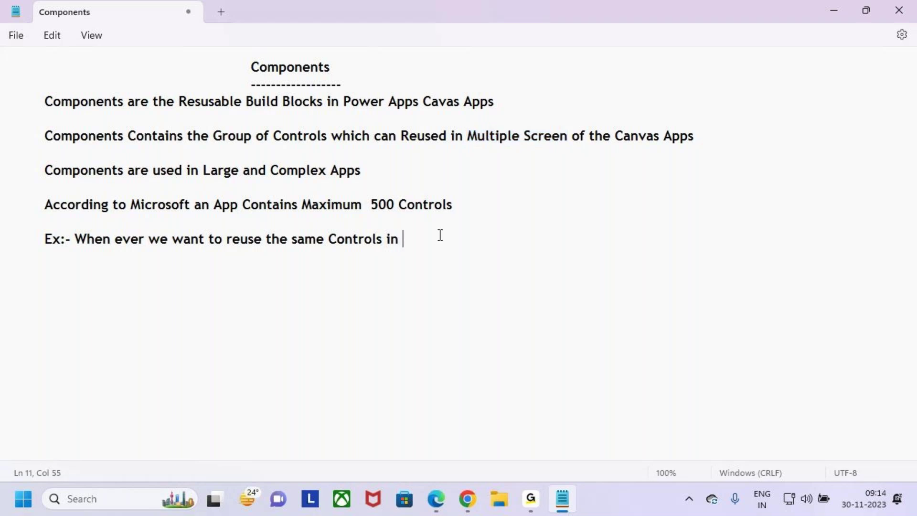
{"action": "key", "text": "ctrl+v"}
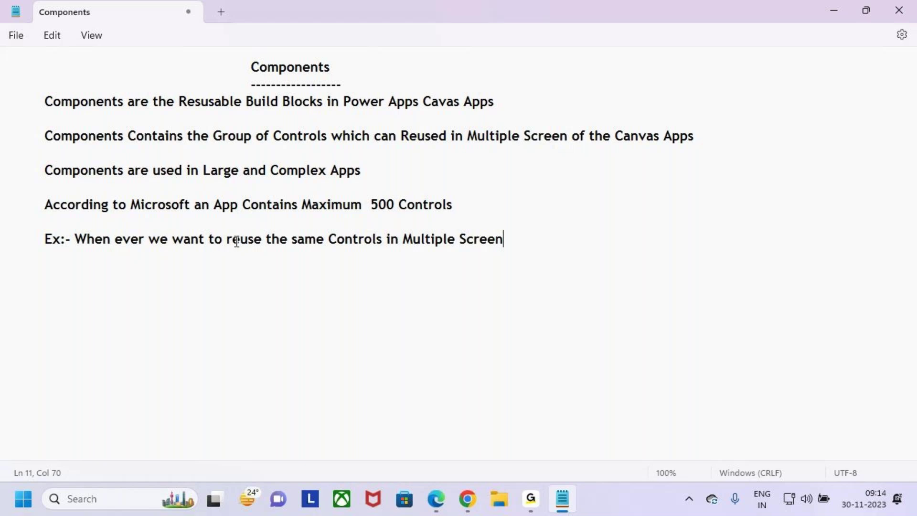
- Finish the Ex:- line with "of the App" after "Multiple Screen"
{"action": "left_click_drag", "start_coordinate": [227, 241], "coordinate": [267, 241]}
{"action": "left_click_drag", "start_coordinate": [329, 241], "coordinate": [374, 241]}
{"action": "left_click", "coordinate": [521, 243]}
{"action": "type", "text": "of the A"}
{"action": "type", "text": "opps"}
{"action": "key", "text": "BackSpace"}
{"action": "key", "text": "BackSpace"}
{"action": "key", "text": "BackSpace"}
{"action": "key", "text": "BackSpace"}
{"action": "key", "text": "BackSpace"}
{"action": "type", "text": "App"}
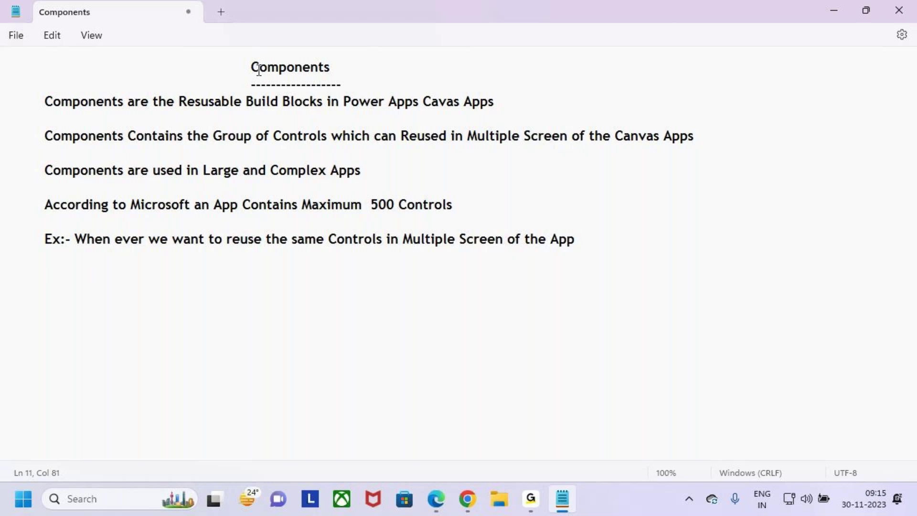
- Highlight the Components heading to point it out
{"action": "left_click_drag", "start_coordinate": [252, 67], "coordinate": [389, 75]}
{"action": "left_click_drag", "start_coordinate": [249, 67], "coordinate": [318, 67]}
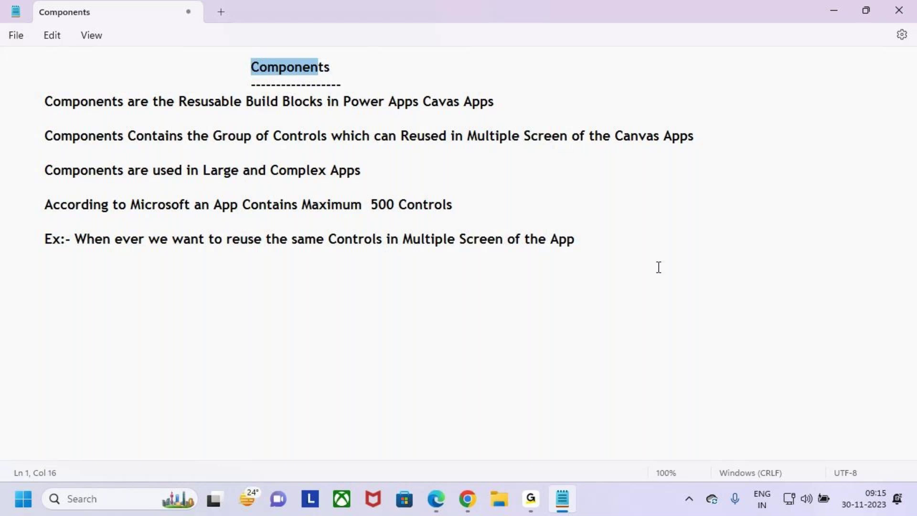
{"action": "left_click", "coordinate": [623, 249]}
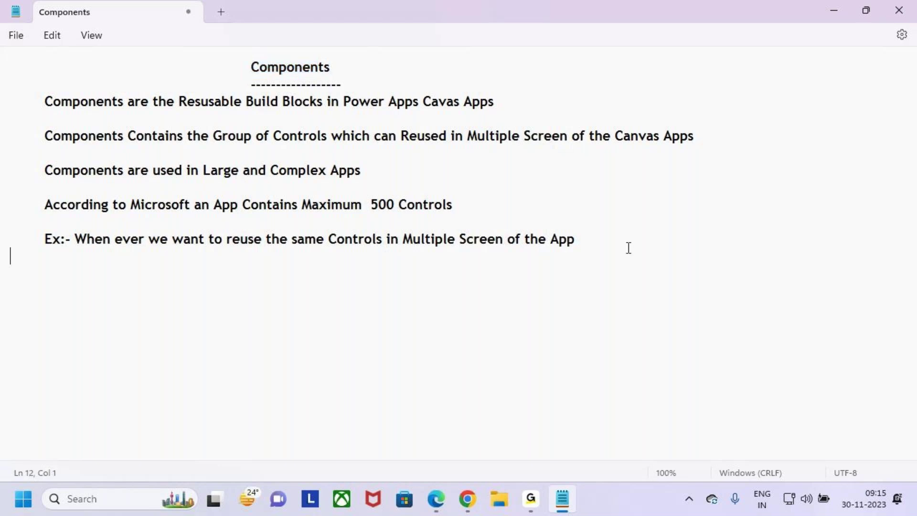
- Start a new line reading "Types of" below the Ex:- line, leaving a blank line between them
{"action": "left_click", "coordinate": [591, 234]}
{"action": "key", "text": "BackSpace"}
{"action": "key", "text": "BackSpace"}
{"action": "key", "text": "BackSpace"}
{"action": "type", "text": "App"}
{"action": "key", "text": "Return"}
{"action": "key", "text": "Return"}
{"action": "type", "text": "Types of"}
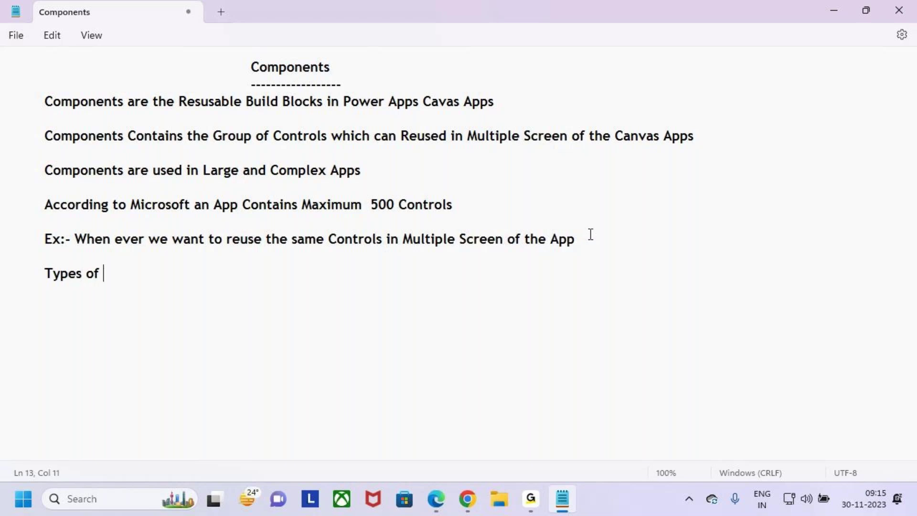
- Complete the line as "Types of Components" using the word copied from the title, and underline it with a row of dashes
{"action": "double_click", "coordinate": [300, 68]}
{"action": "key", "text": "ctrl+c"}
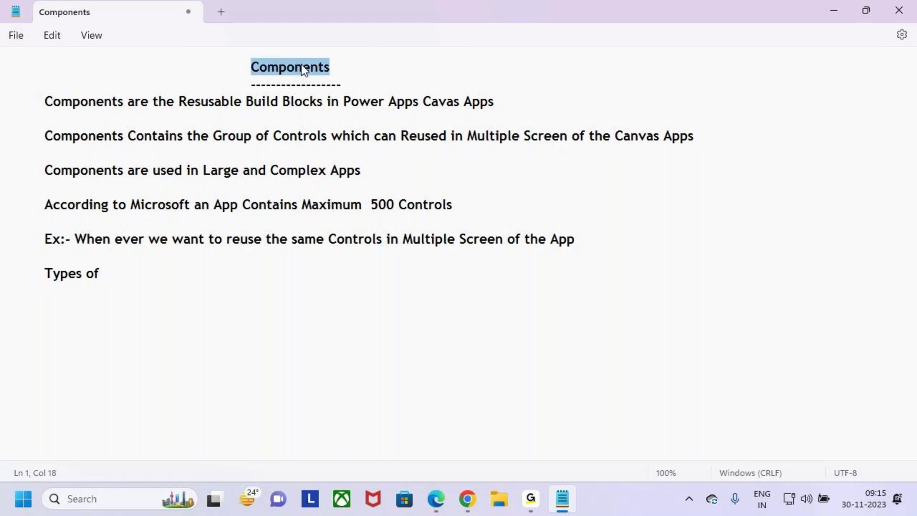
{"action": "left_click", "coordinate": [210, 274]}
{"action": "key", "text": "ctrl+v"}
{"action": "key", "text": "Return"}
{"action": "key", "text": "BackSpace"}
{"action": "key", "text": "BackSpace"}
{"action": "type", "text": "ts"}
{"action": "key", "text": "BackSpace"}
{"action": "key", "text": "BackSpace"}
{"action": "key", "text": "BackSpace"}
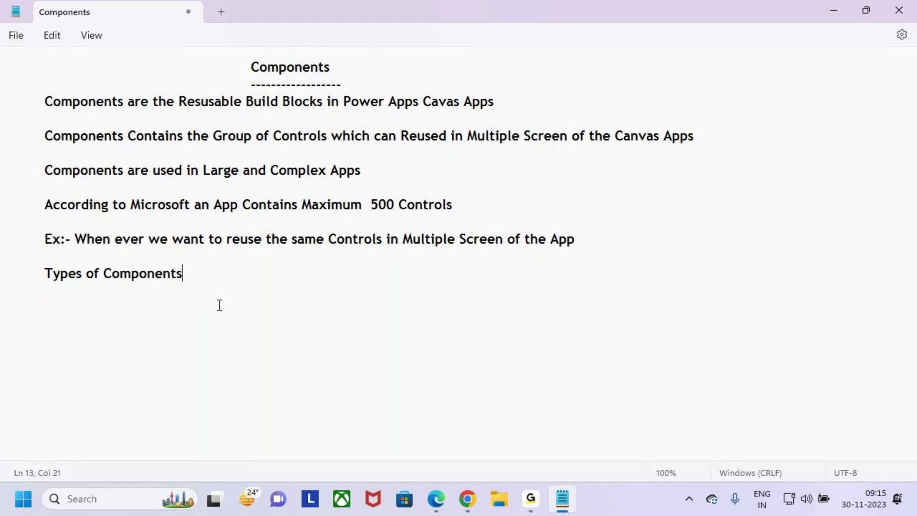
{"action": "type", "text": "ts"}
{"action": "key", "text": "Return"}
{"action": "type", "text": "------------------------------"}
- List "1.Local Components" and "2.Global Components" under the Types of Components heading, separated by a blank line
{"action": "key", "text": "Return"}
{"action": "type", "text": "1. Loca"}
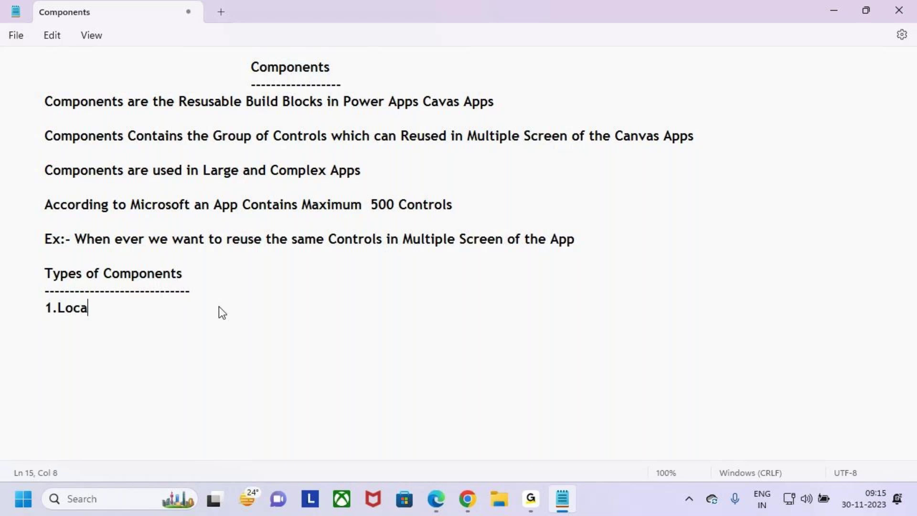
{"action": "type", "text": "l Components"}
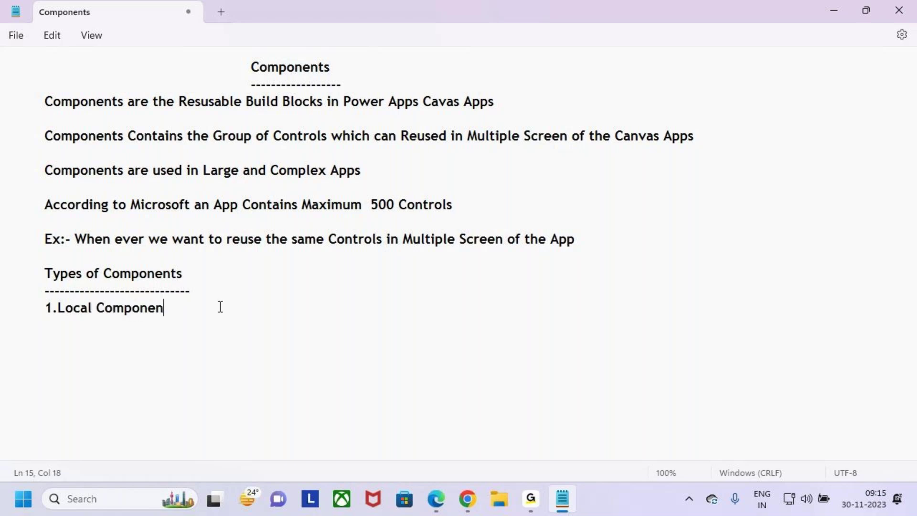
{"action": "key", "text": "Return"}
{"action": "key", "text": "Return"}
{"action": "key", "text": "Tab"}
{"action": "type", "text": "2.Globa"}
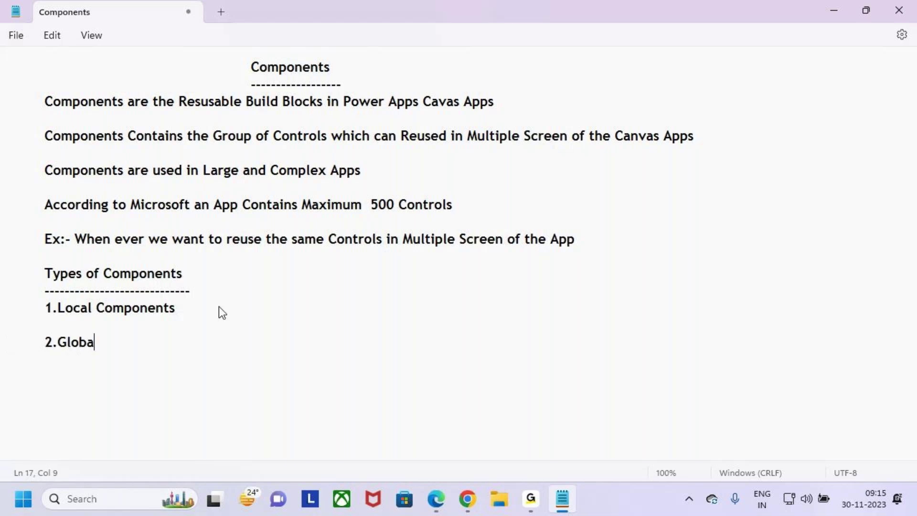
{"action": "type", "text": "l Components"}
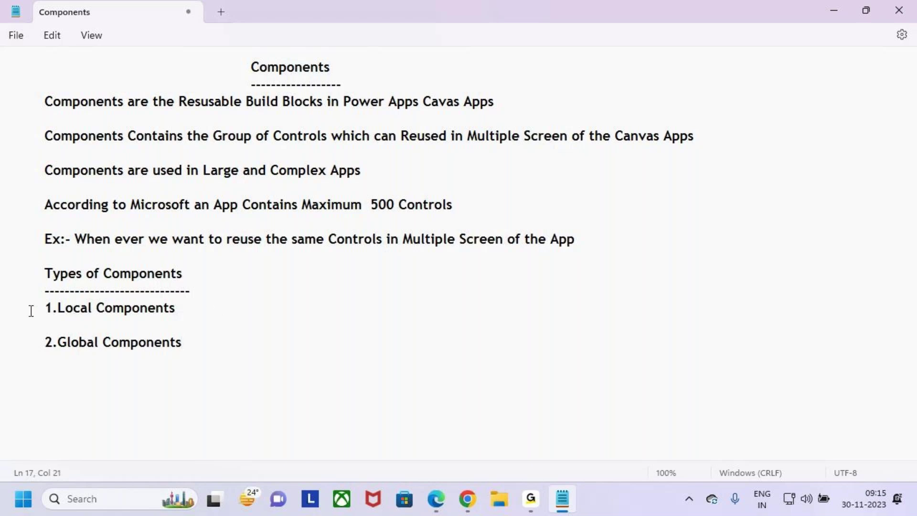
- Indent the "1.Local Components" and "2.Global Components" entries by one more tab
{"action": "left_click_drag", "start_coordinate": [31, 311], "coordinate": [121, 311]}
{"action": "left_click_drag", "start_coordinate": [46, 345], "coordinate": [200, 334]}
{"action": "left_click", "coordinate": [200, 340]}
{"action": "left_click_drag", "start_coordinate": [72, 325], "coordinate": [42, 310]}
{"action": "left_click", "coordinate": [57, 341]}
{"action": "left_click", "coordinate": [43, 314]}
{"action": "key", "text": "Tab"}
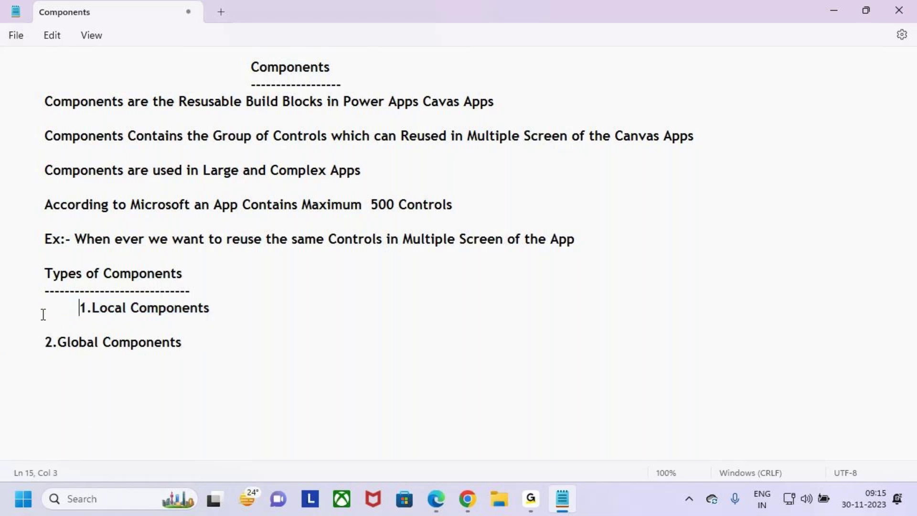
{"action": "left_click", "coordinate": [46, 345]}
{"action": "key", "text": "Tab"}
- Add a long run of blank lines below "2.Global Components" to make room for more notes
{"action": "left_click", "coordinate": [243, 344]}
{"action": "key", "text": "BackSpace"}
{"action": "key", "text": "BackSpace"}
{"action": "type", "text": "ts"}
{"action": "key", "text": "Return"}
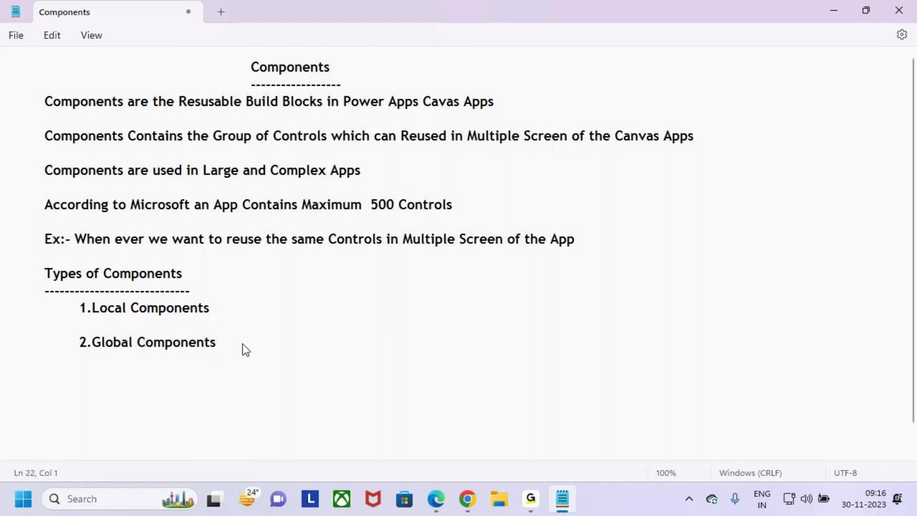
{"action": "key", "text": "Return"}
{"action": "key", "text": "Return"}
{"action": "key", "text": "Return"}
{"action": "key", "text": "Return"}
{"action": "key", "text": "Return"}
{"action": "key", "text": "Return"}
{"action": "key", "text": "Return"}
{"action": "key", "text": "Return"}
{"action": "key", "text": "Return"}
{"action": "key", "text": "Return"}
{"action": "key", "text": "Return"}
{"action": "key", "text": "Return"}
{"action": "key", "text": "Return"}
{"action": "key", "text": "Return"}
{"action": "key", "text": "Return"}
{"action": "key", "text": "Return"}
{"action": "key", "text": "Return"}
{"action": "key", "text": "Return"}
{"action": "key", "text": "Return"}
{"action": "key", "text": "Return"}
- Copy "1.Local Components" from the list and paste it as an indented section heading below "2.Global Components"
{"action": "scroll", "coordinate": [148, 152], "scroll_direction": "up", "scroll_amount": 1}
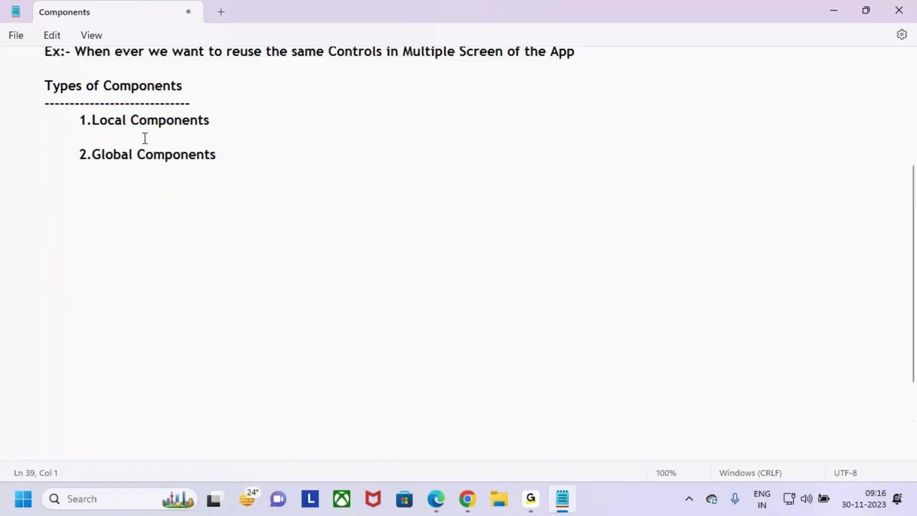
{"action": "scroll", "coordinate": [145, 138], "scroll_direction": "up", "scroll_amount": 1}
{"action": "left_click", "coordinate": [119, 164]}
{"action": "left_click", "coordinate": [76, 147], "text": "shift"}
{"action": "key", "text": "ctrl+c"}
{"action": "left_click", "coordinate": [49, 213]}
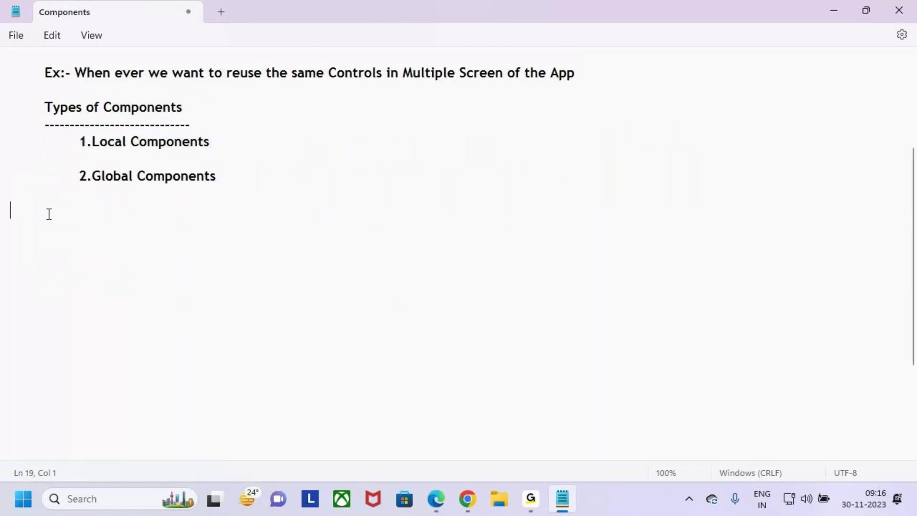
{"action": "key", "text": "Tab"}
{"action": "key", "text": "ctrl+v"}
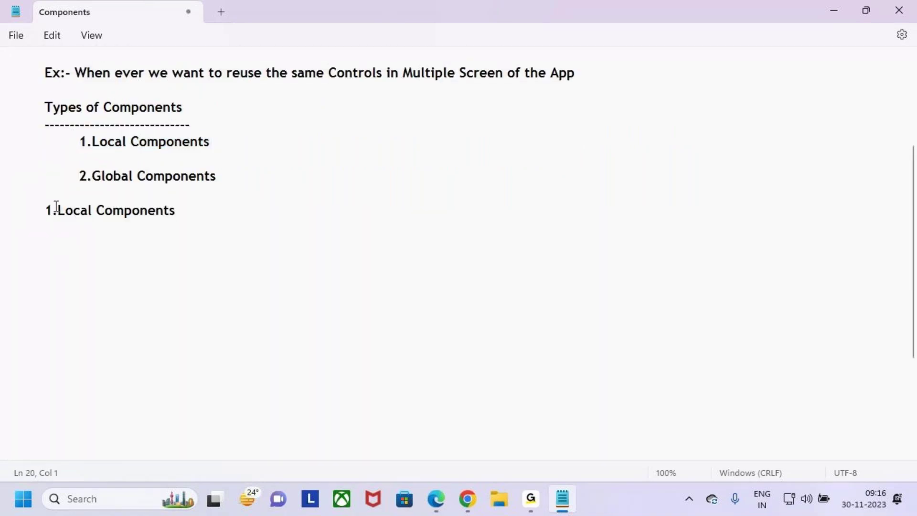
{"action": "key", "text": "BackSpace"}
{"action": "key", "text": "BackSpace"}
{"action": "key", "text": "BackSpace"}
{"action": "type", "text": "ts"}
- Underline the new "1.Local Components" heading with dashes and start a point beneath it reading "1.Local"
{"action": "key", "text": "Return"}
{"action": "type", "text": "------"}
{"action": "key", "text": "BackSpace"}
{"action": "key", "text": "BackSpace"}
{"action": "key", "text": "BackSpace"}
{"action": "key", "text": "BackSpace"}
{"action": "key", "text": "BackSpace"}
{"action": "type", "text": "-------------------------------"}
{"action": "key", "text": "Return"}
{"action": "key", "text": "Tab"}
{"action": "type", "text": "1.Local"}
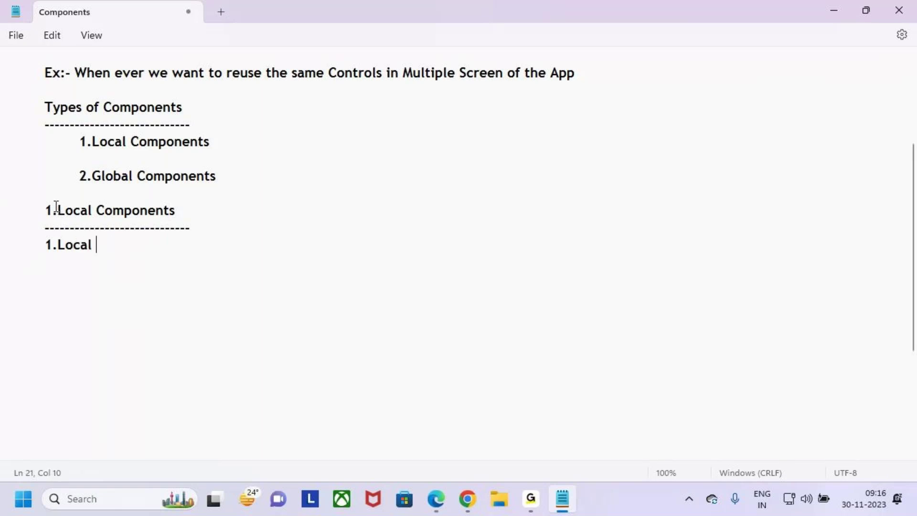
{"action": "key", "text": "ctrl+v"}
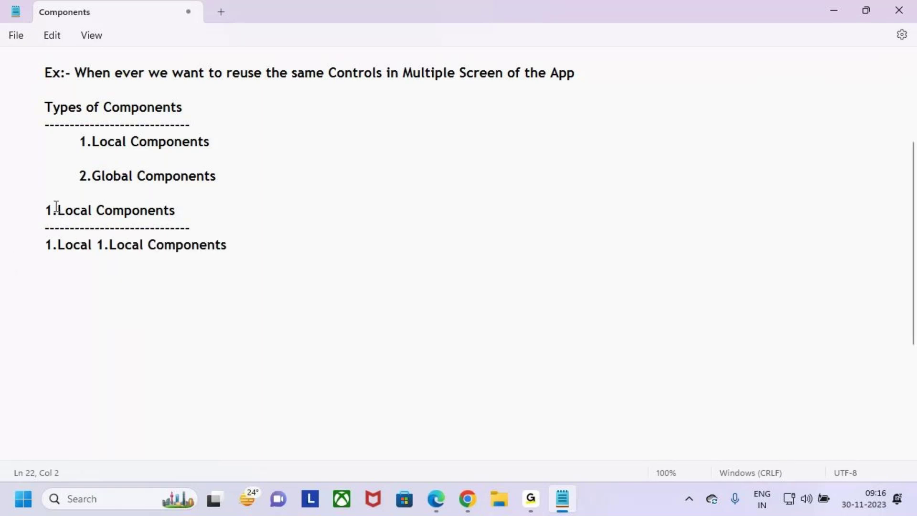
{"action": "key", "text": "ctrl+z"}
{"action": "key", "text": "BackSpace"}
{"action": "key", "text": "BackSpace"}
{"action": "key", "text": "BackSpace"}
{"action": "key", "text": "BackSpace"}
{"action": "type", "text": "cal"}
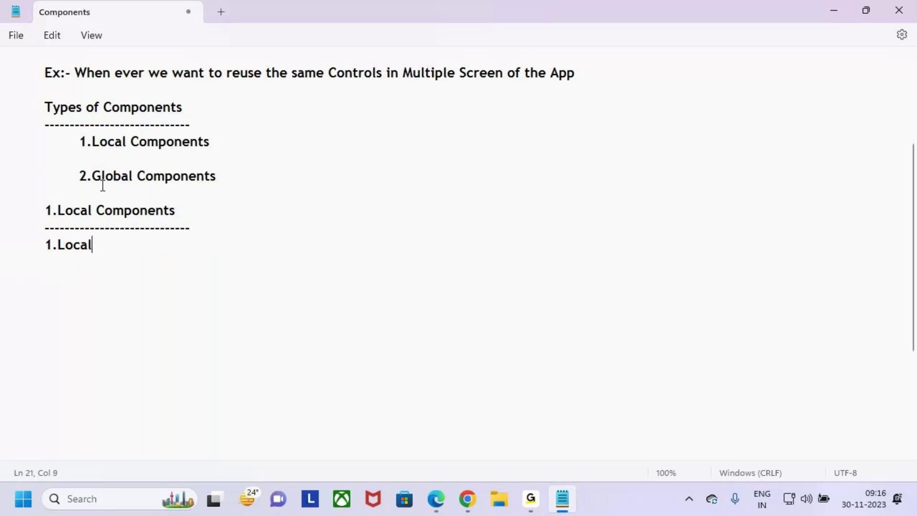
- Complete the first point as "1.Local Components are Created with in the Canvas Apps"
{"action": "double_click", "coordinate": [148, 214]}
{"action": "left_click", "coordinate": [131, 253]}
{"action": "left_click", "coordinate": [149, 242]}
{"action": "key", "text": "BackSpace"}
{"action": "key", "text": "BackSpace"}
{"action": "type", "text": "cal Components are"}
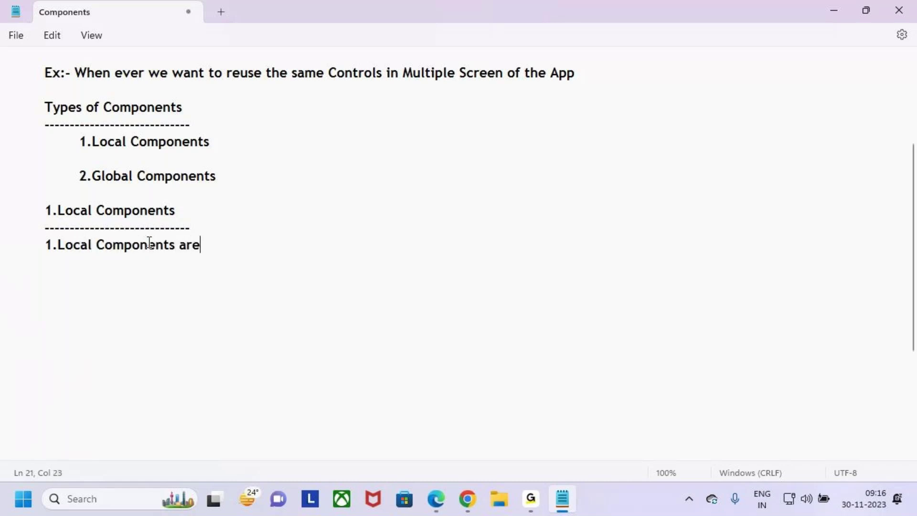
{"action": "type", "text": " Created"}
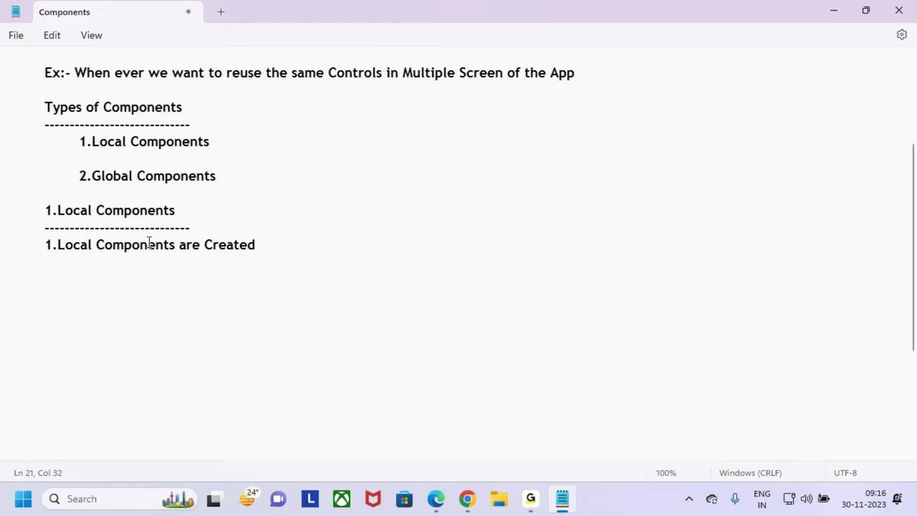
{"action": "type", "text": " with in the Can"}
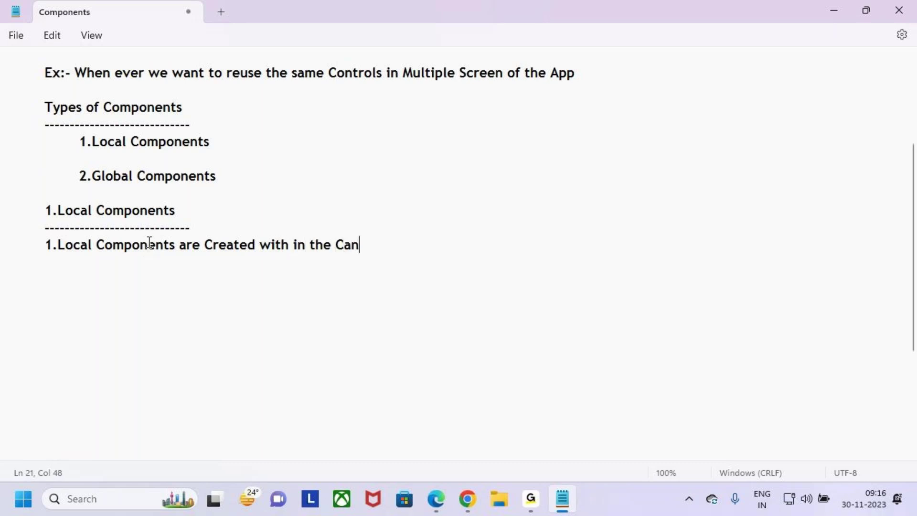
{"action": "type", "text": "vas Apps"}
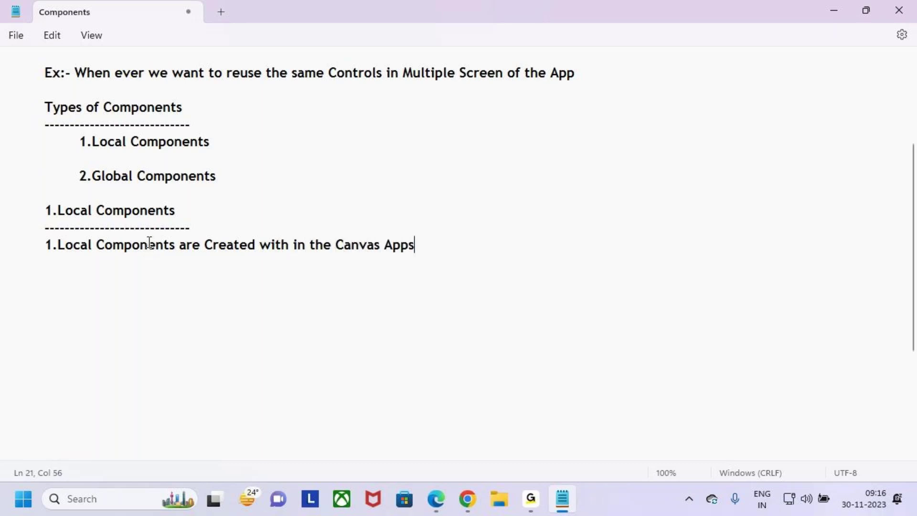
- Highlight "Local Components" and "Canvas Apps" in the first point to review it
{"action": "left_click_drag", "start_coordinate": [80, 244], "coordinate": [163, 248]}
{"action": "left_click", "coordinate": [170, 251]}
{"action": "left_click_drag", "start_coordinate": [66, 247], "coordinate": [141, 246]}
{"action": "left_click_drag", "start_coordinate": [337, 244], "coordinate": [443, 247]}
- Add a second point below the first reading "2.Local Components can be Reused"
{"action": "left_click", "coordinate": [458, 241]}
{"action": "key", "text": "Return"}
{"action": "type", "text": "2."}
{"action": "type", "text": "Local Components cab"}
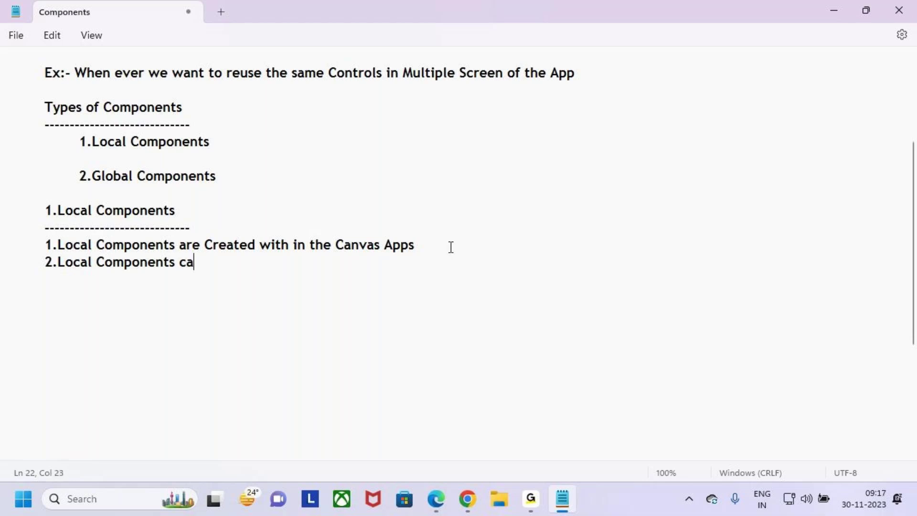
{"action": "key", "text": "BackSpace"}
{"action": "key", "text": "BackSpace"}
{"action": "key", "text": "BackSpace"}
{"action": "key", "text": "BackSpace"}
{"action": "key", "text": "BackSpace"}
{"action": "key", "text": "BackSpace"}
{"action": "type", "text": "ts can be r"}
{"action": "key", "text": "BackSpace"}
{"action": "key", "text": "BackSpace"}
{"action": "type", "text": "Reused "}
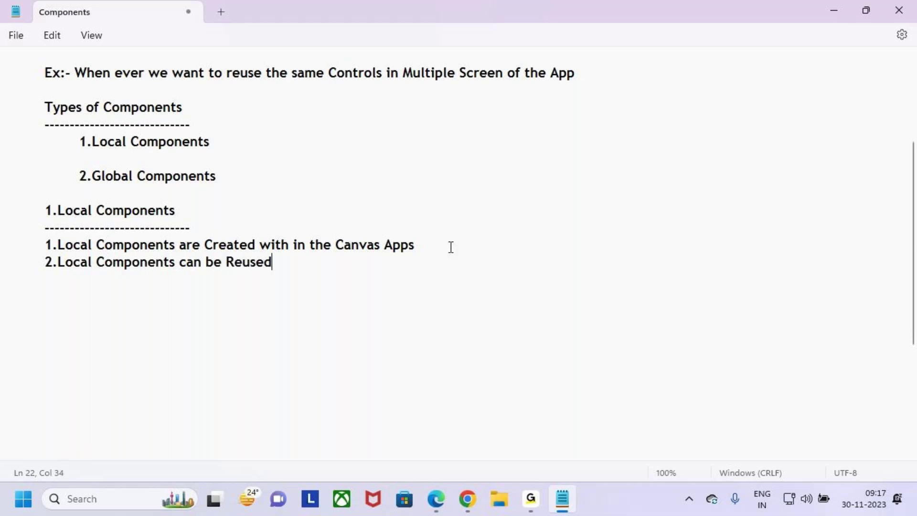
- Continue the second point with "in Multiple Screen of the Same Apps"
{"action": "type", "text": "im"}
{"action": "key", "text": "BackSpace"}
{"action": "key", "text": "BackSpace"}
{"action": "key", "text": "BackSpace"}
{"action": "type", "text": "in Multiple Screen of the Same Apps"}
- Box "Canvas Apps" and the Local Components heading in red, add an arrow and underline the reuse wording, and clear the annotations
{"action": "key", "text": "ctrl+2"}
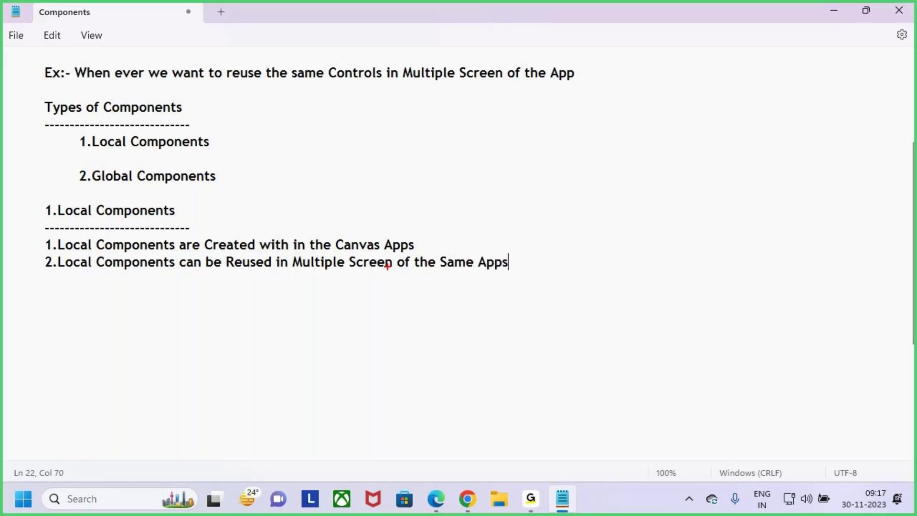
{"action": "left_click_drag", "start_coordinate": [331, 237], "coordinate": [414, 252]}
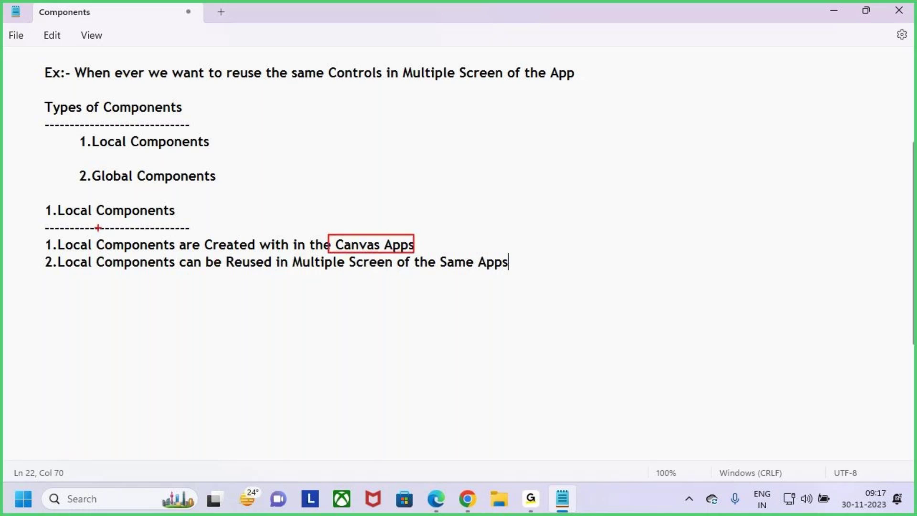
{"action": "left_click_drag", "start_coordinate": [47, 193], "coordinate": [155, 218]}
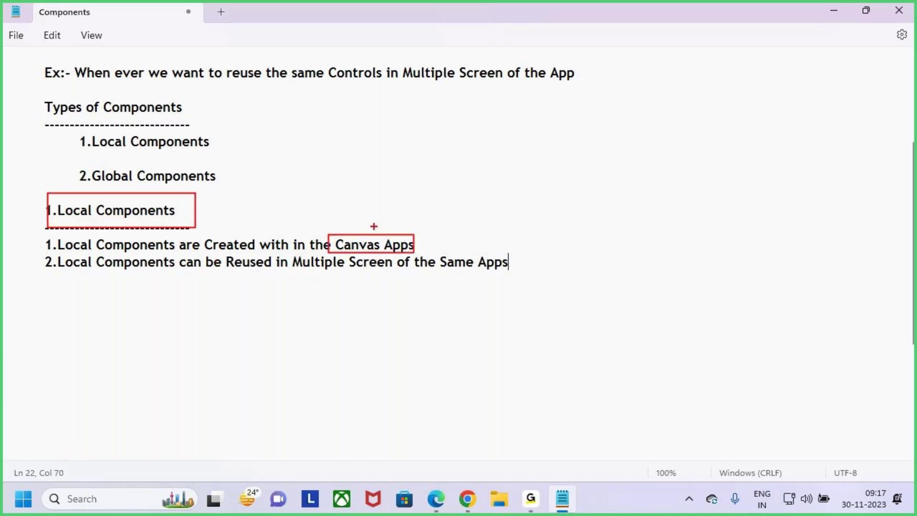
{"action": "left_click_drag", "start_coordinate": [360, 206], "coordinate": [377, 243]}
{"action": "mouse_move", "coordinate": [228, 277]}
{"action": "left_mouse_down"}
{"action": "mouse_move", "coordinate": [398, 277]}
{"action": "mouse_move", "coordinate": [513, 264]}
{"action": "left_mouse_up"}
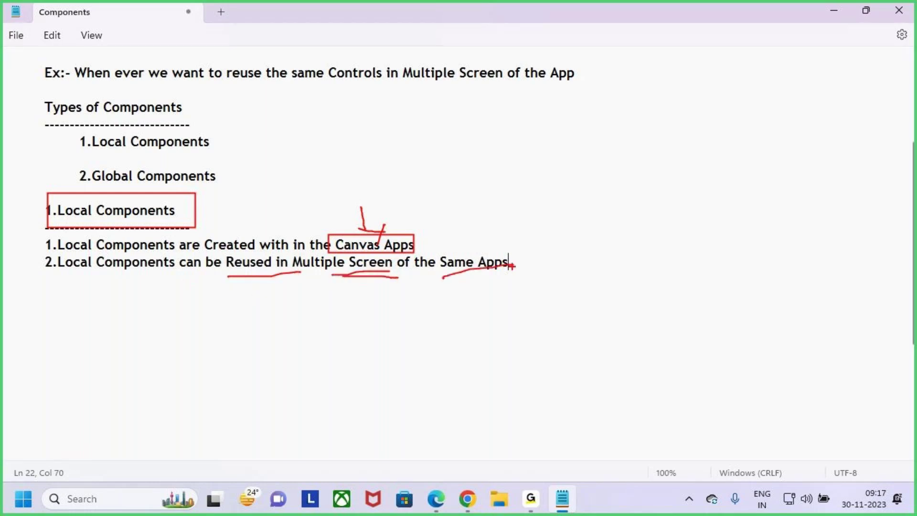
{"action": "key", "text": "Escape"}
- Change the end of the second point to "Same Canvas App" and highlight the "1.Local Components" heading
{"action": "key", "text": "BackSpace"}
{"action": "left_click_drag", "start_coordinate": [124, 264], "coordinate": [399, 266]}
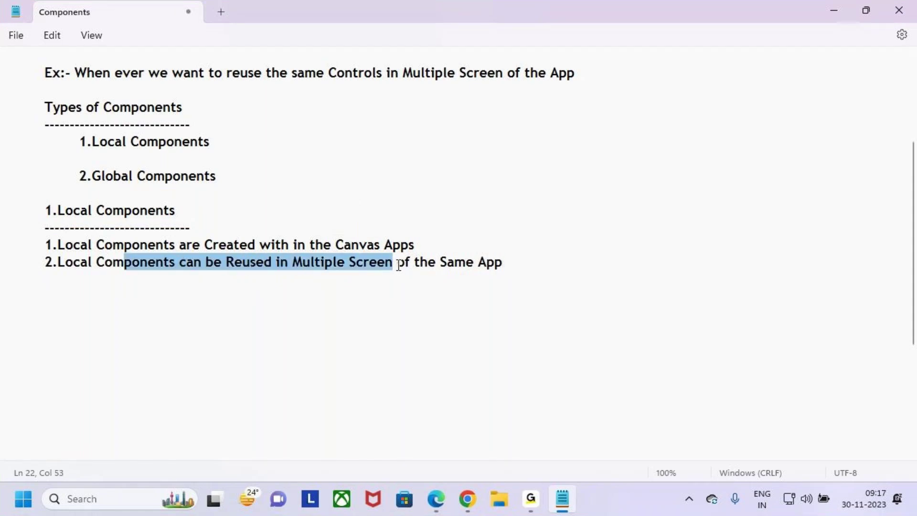
{"action": "left_click", "coordinate": [481, 260]}
{"action": "key", "text": "BackSpace"}
{"action": "key", "text": "BackSpace"}
{"action": "type", "text": "e ca"}
{"action": "key", "text": "BackSpace"}
{"action": "key", "text": "BackSpace"}
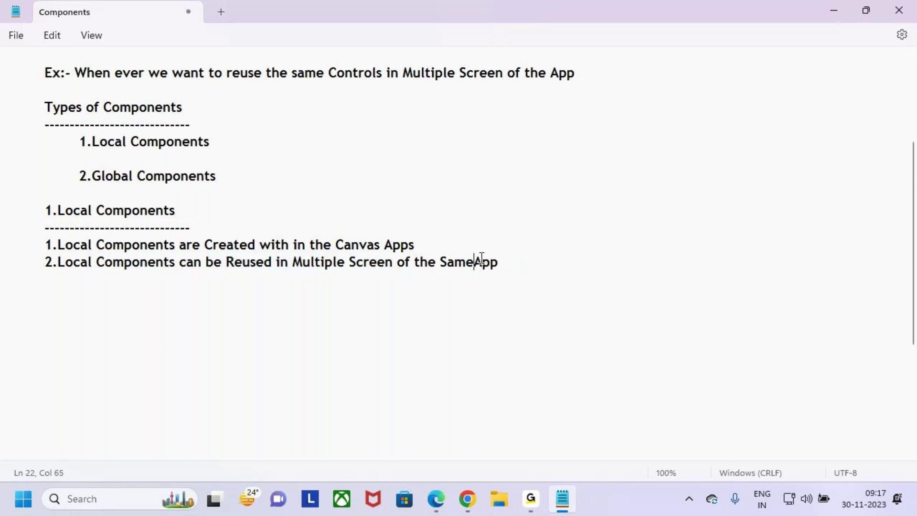
{"action": "type", "text": "Canvas"}
{"action": "left_click_drag", "start_coordinate": [47, 210], "coordinate": [201, 214]}
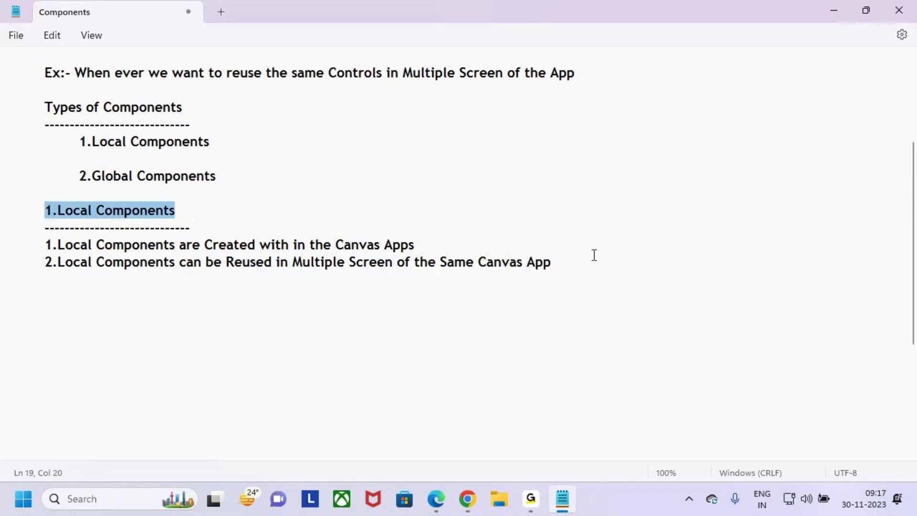
- Add a third point under Local Components reading "3.It is Possible to use the Local Components in Another Canvas Apps"
{"action": "left_click", "coordinate": [575, 266]}
{"action": "key", "text": "Return"}
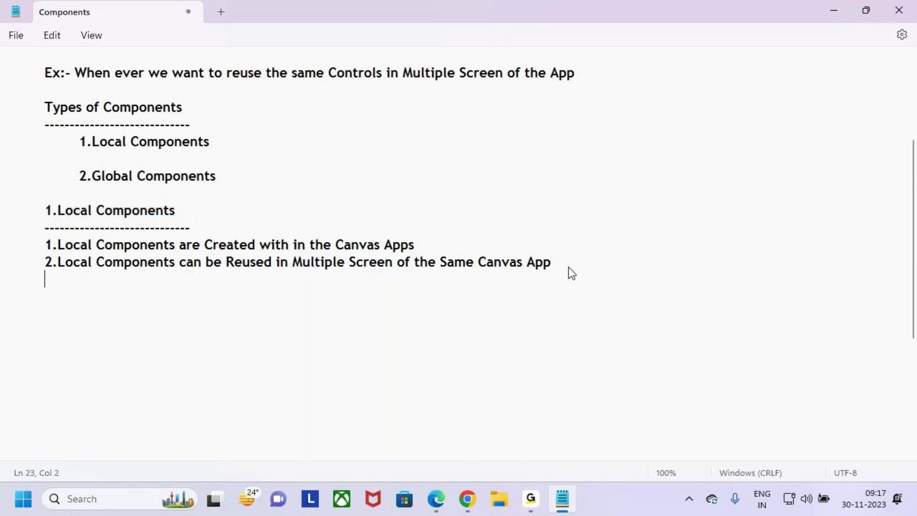
{"action": "type", "text": "3.It is Pso"}
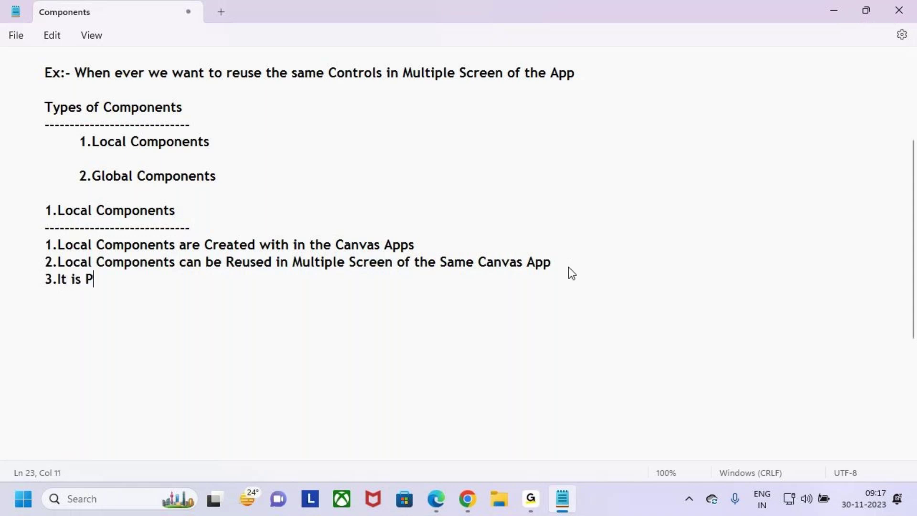
{"action": "key", "text": "BackSpace"}
{"action": "key", "text": "BackSpace"}
{"action": "key", "text": "BackSpace"}
{"action": "type", "text": "Possible to "}
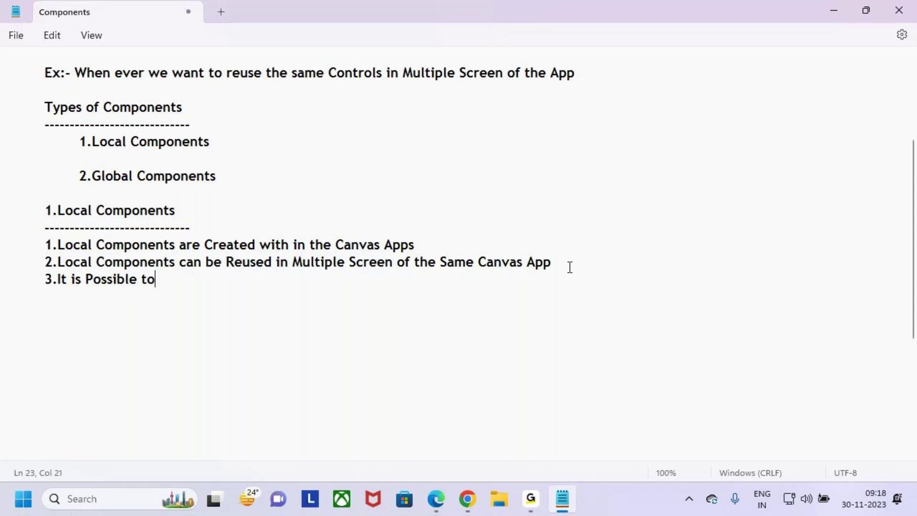
{"action": "type", "text": "use the L"}
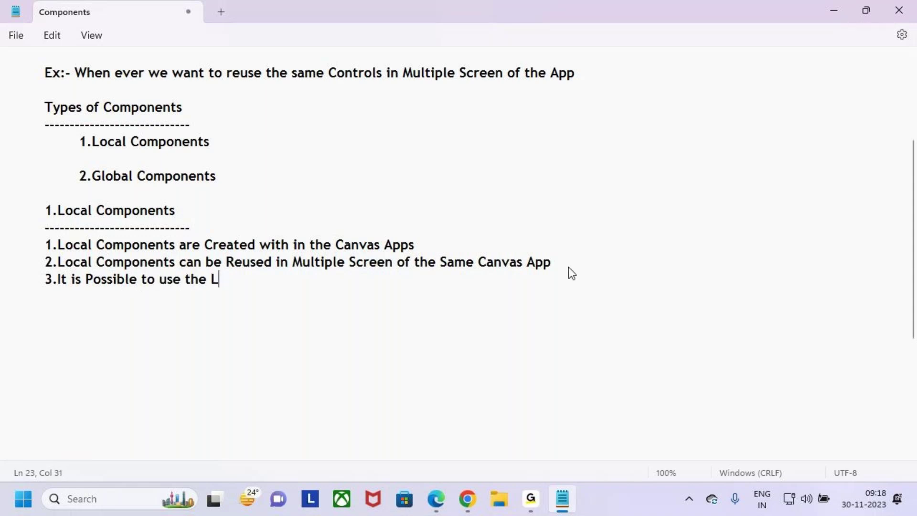
{"action": "type", "text": "ocal Components"}
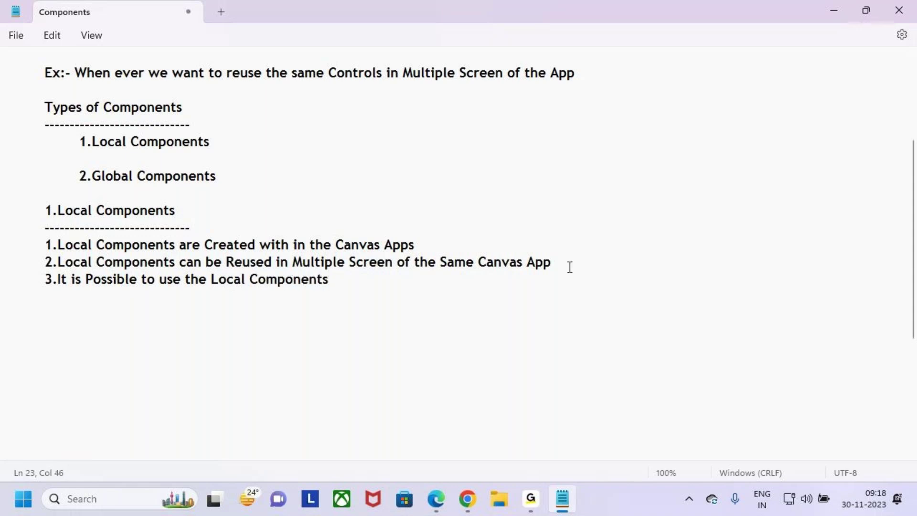
{"action": "type", "text": " in Another C Canvas Apps"}
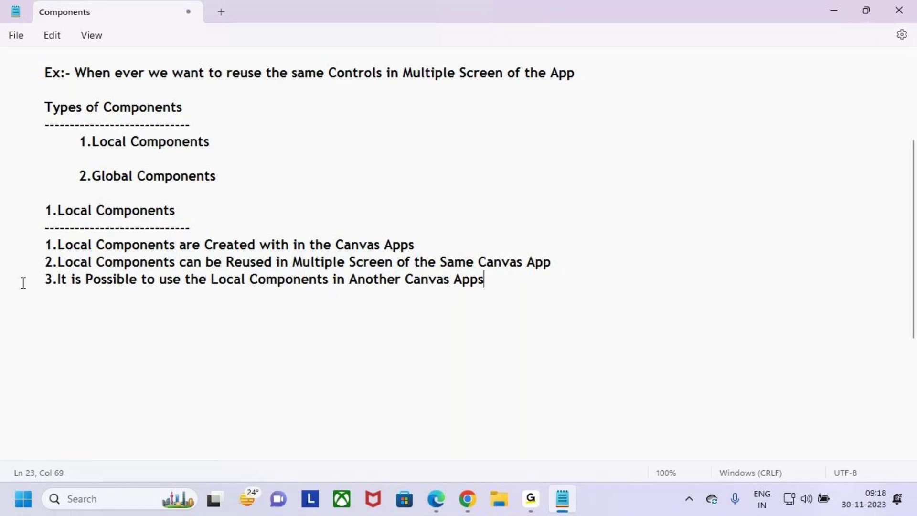
- Tick the Local Components heading, box "Canvas Apps" and "Same Canvas App" in red with arrows, and clear the annotations
{"action": "left_click_drag", "start_coordinate": [58, 211], "coordinate": [149, 219]}
{"action": "left_click", "coordinate": [222, 216]}
{"action": "left_click_drag", "start_coordinate": [19, 246], "coordinate": [119, 302]}
{"action": "left_click", "coordinate": [119, 302]}
{"action": "key", "text": "ctrl+2"}
{"action": "left_click_drag", "start_coordinate": [43, 209], "coordinate": [62, 195]}
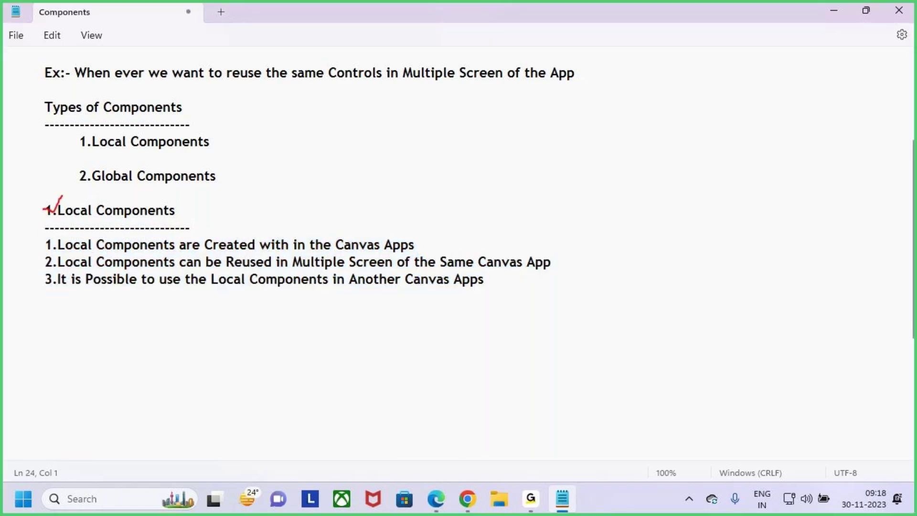
{"action": "left_click_drag", "start_coordinate": [332, 236], "coordinate": [422, 254]}
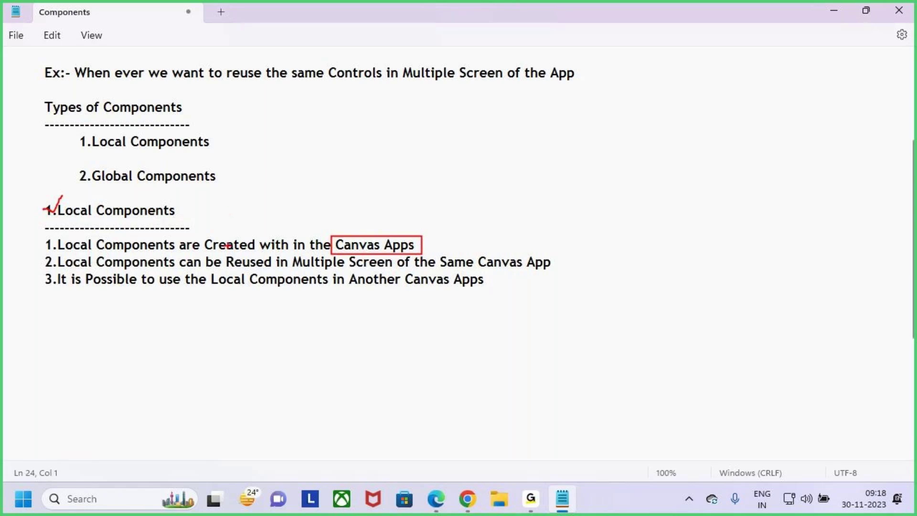
{"action": "left_click_drag", "start_coordinate": [371, 213], "coordinate": [372, 234]}
{"action": "left_click_drag", "start_coordinate": [438, 250], "coordinate": [556, 274]}
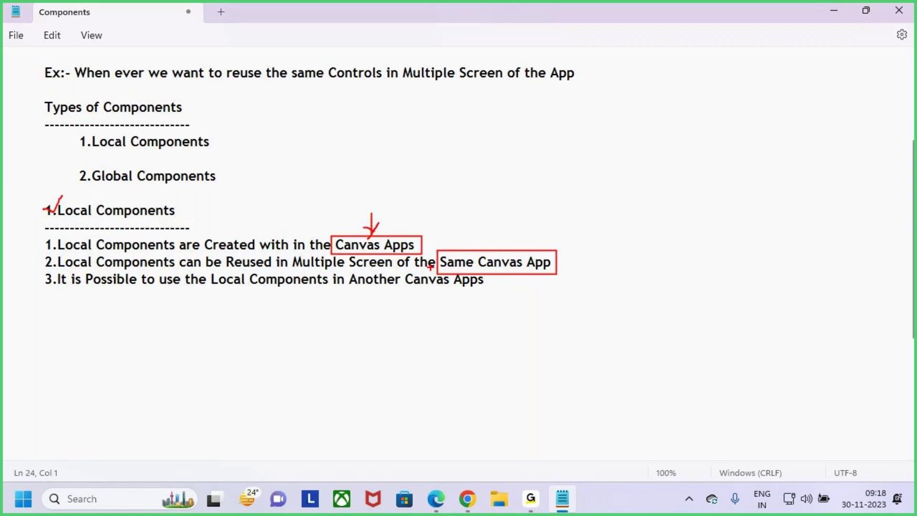
{"action": "left_click_drag", "start_coordinate": [493, 235], "coordinate": [490, 245]}
{"action": "key", "text": "Escape"}
- Insert "not" before "Possible" in the third Local Components point
{"action": "left_click", "coordinate": [86, 279]}
{"action": "type", "text": "not"}
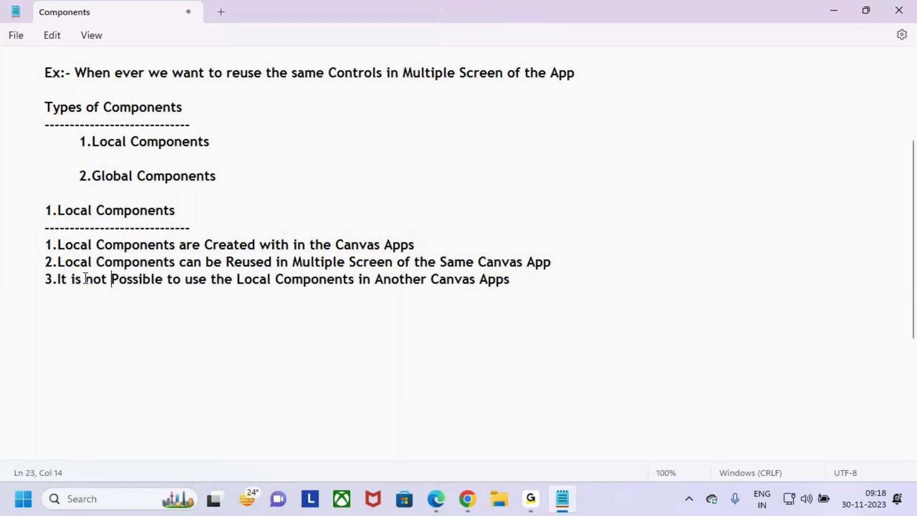
{"action": "left_click", "coordinate": [182, 286]}
- Review the Local Components notes by highlighting the second point, the heading and the third point in turn
{"action": "left_click_drag", "start_coordinate": [80, 262], "coordinate": [622, 270]}
{"action": "left_click", "coordinate": [622, 271]}
{"action": "key", "text": "Home"}
{"action": "left_click", "coordinate": [64, 301]}
{"action": "left_click_drag", "start_coordinate": [46, 210], "coordinate": [190, 210]}
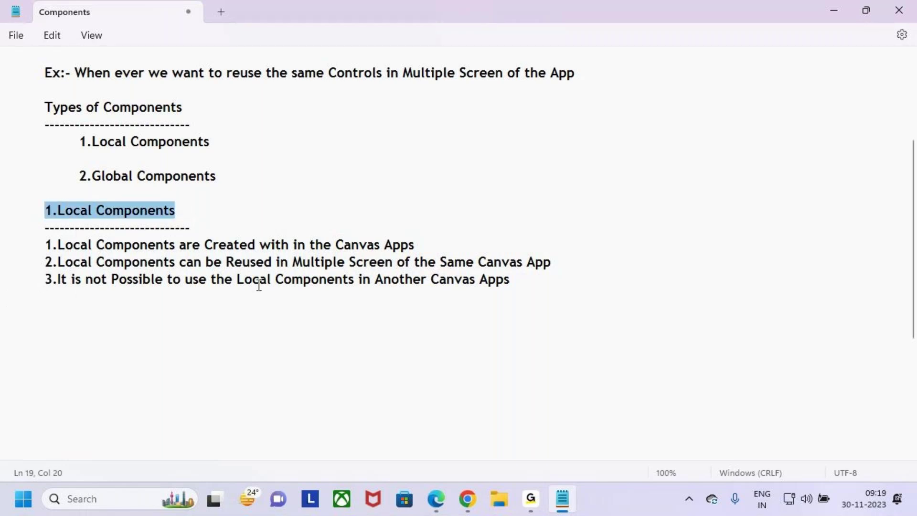
{"action": "left_click", "coordinate": [531, 285]}
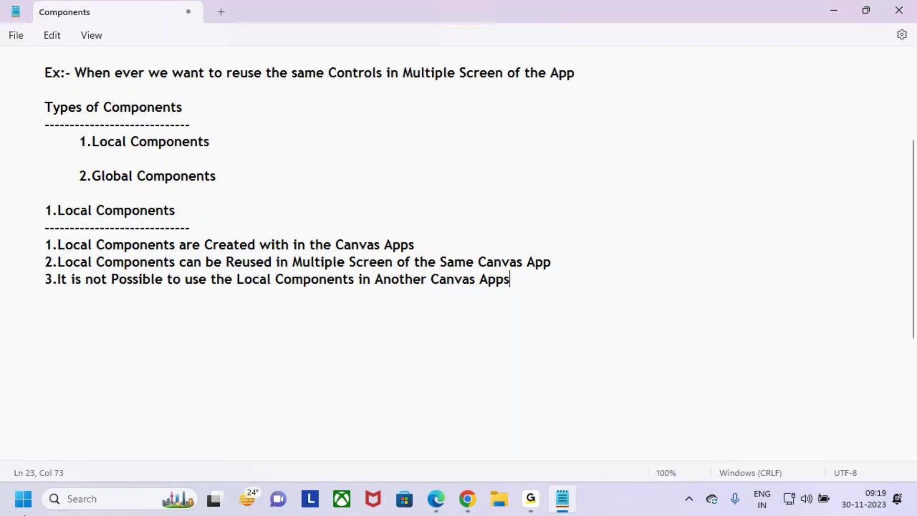
{"action": "left_click", "coordinate": [100, 333]}
{"action": "left_click", "coordinate": [70, 299]}
{"action": "left_click_drag", "start_coordinate": [43, 279], "coordinate": [293, 283]}
{"action": "left_click", "coordinate": [241, 317]}
{"action": "left_click_drag", "start_coordinate": [185, 280], "coordinate": [564, 295]}
{"action": "left_click", "coordinate": [582, 289]}
- Copy "2.Global Components" from the list of types and paste it as an indented heading below the Local Components points
{"action": "left_click", "coordinate": [90, 184]}
{"action": "left_click_drag", "start_coordinate": [219, 176], "coordinate": [78, 176]}
{"action": "key", "text": "ctrl+c"}
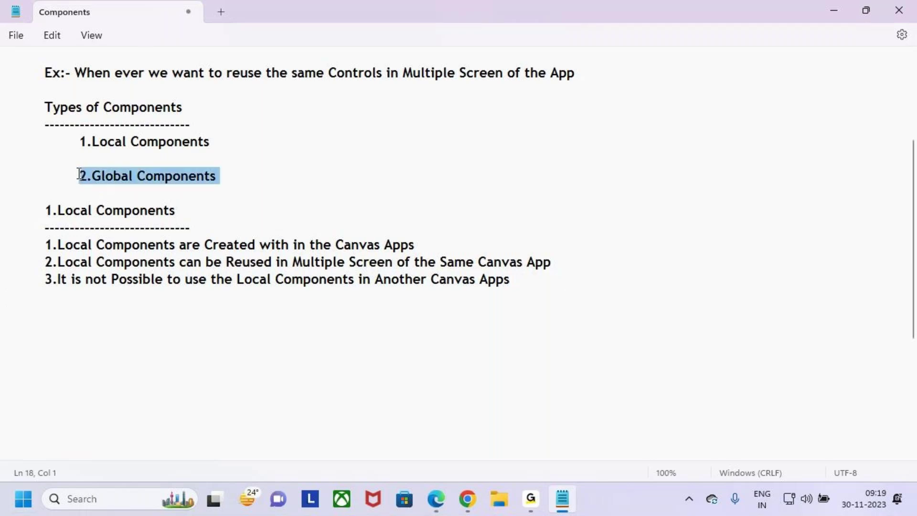
{"action": "left_click", "coordinate": [4, 326]}
{"action": "left_click", "coordinate": [25, 311]}
{"action": "left_click", "coordinate": [27, 301]}
{"action": "key", "text": "Down"}
{"action": "key", "text": "Down"}
{"action": "key", "text": "Tab"}
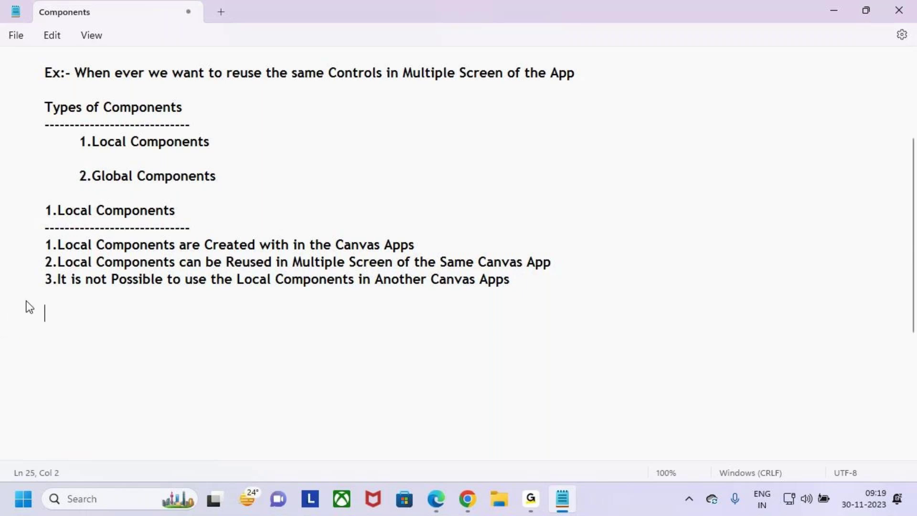
{"action": "key", "text": "ctrl+v"}
{"action": "key", "text": "Return"}
{"action": "key", "text": "BackSpace"}
{"action": "key", "text": "BackSpace"}
{"action": "key", "text": "BackSpace"}
{"action": "type", "text": "ts"}
- Underline the new Global Components heading with an indented row of dashes
{"action": "key", "text": "Return"}
{"action": "key", "text": "Tab"}
{"action": "type", "text": "----------------------"}
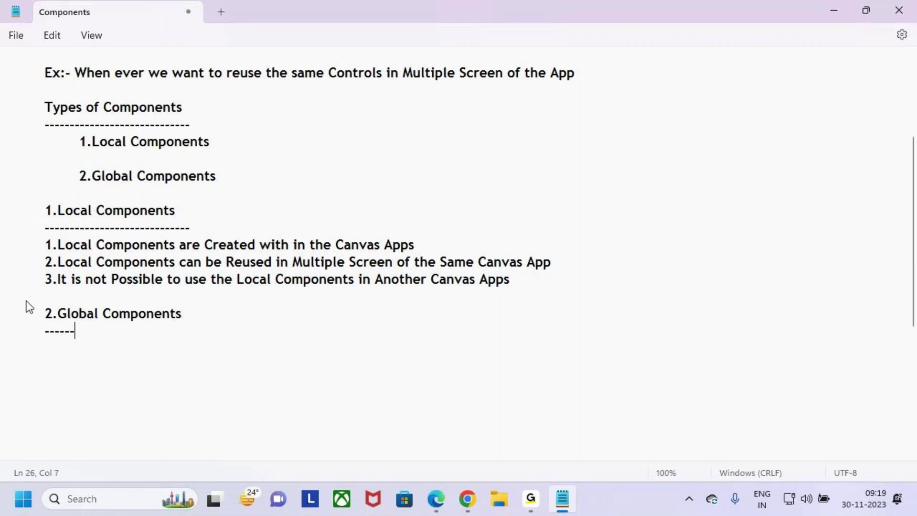
{"action": "key", "text": "BackSpace"}
{"action": "key", "text": "BackSpace"}
{"action": "key", "text": "BackSpace"}
{"action": "type", "text": "-----"}
{"action": "key", "text": "BackSpace"}
{"action": "key", "text": "BackSpace"}
{"action": "key", "text": "BackSpace"}
{"action": "type", "text": "-------------------------"}
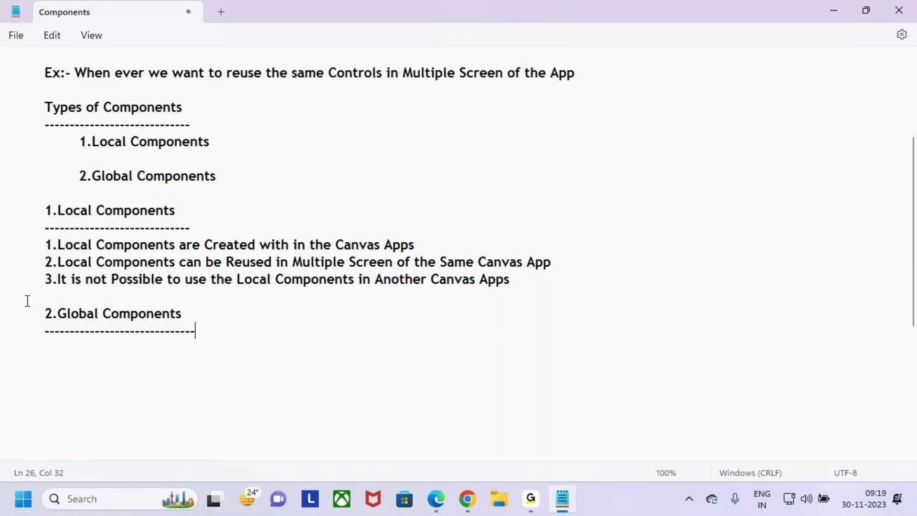
- Start the first point under the Global heading with "1.Global Components", reusing the word "Components" copied from the heading
{"action": "key", "text": "Return"}
{"action": "type", "text": "1.Global"}
{"action": "key", "text": "ctrl+v"}
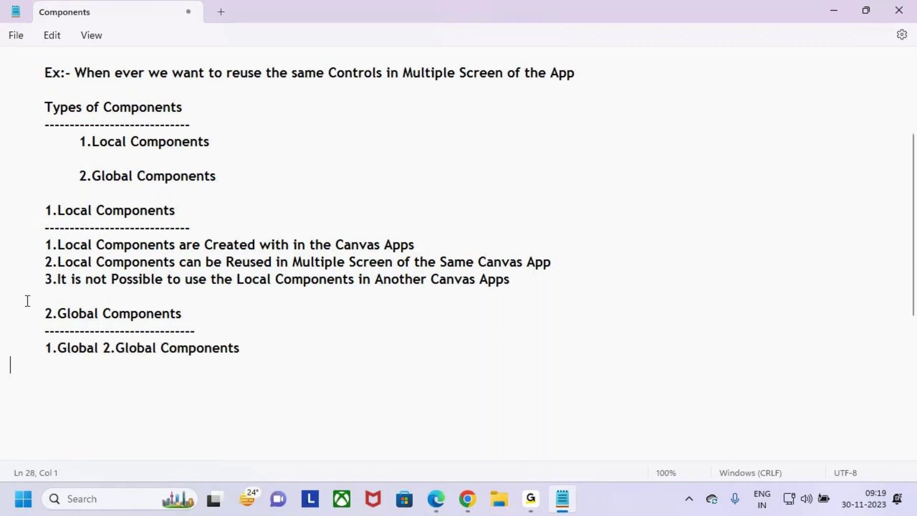
{"action": "key", "text": "ctrl+z"}
{"action": "left_click", "coordinate": [147, 315]}
{"action": "key", "text": "End"}
{"action": "key", "text": "ctrl+shift+Left"}
{"action": "key", "text": "ctrl+c"}
{"action": "left_click", "coordinate": [130, 350]}
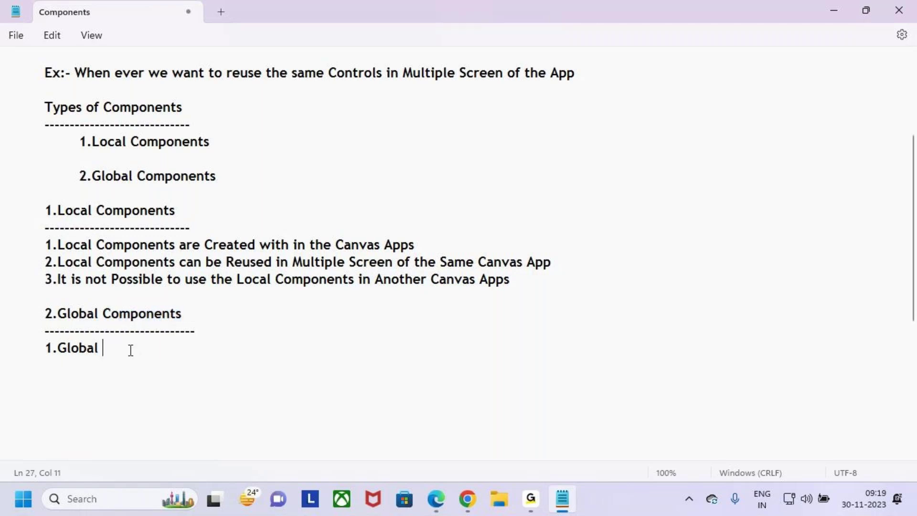
{"action": "key", "text": "ctrl+v"}
- Continue the first Global point with "are Created Outside of the Canvas Apps"
{"action": "type", "text": "are Created"}
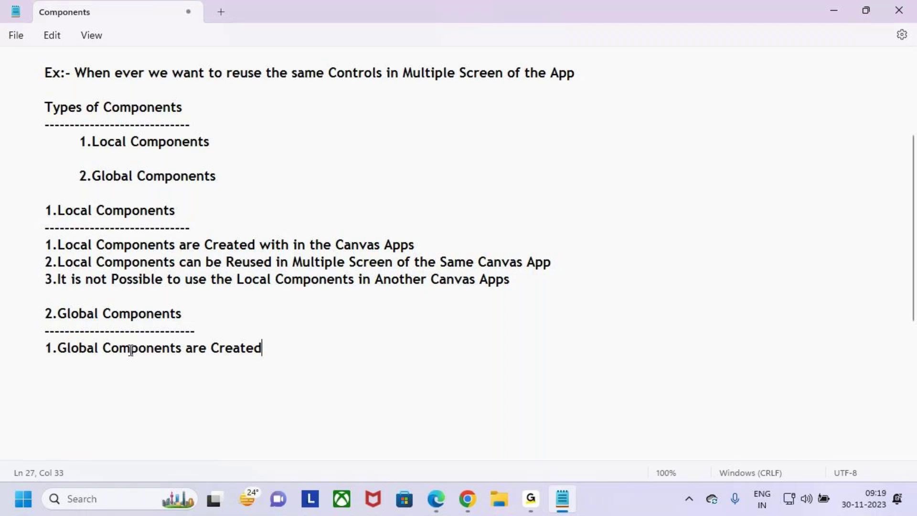
{"action": "key", "text": "BackSpace"}
{"action": "key", "text": "BackSpace"}
{"action": "key", "text": "BackSpace"}
{"action": "key", "text": "Num_Lock"}
{"action": "type", "text": "ted "}
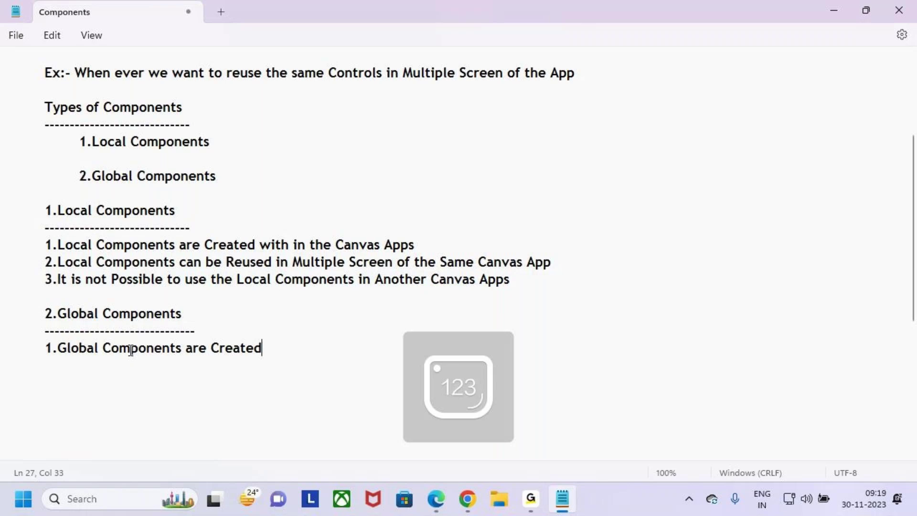
{"action": "type", "text": "Ou"}
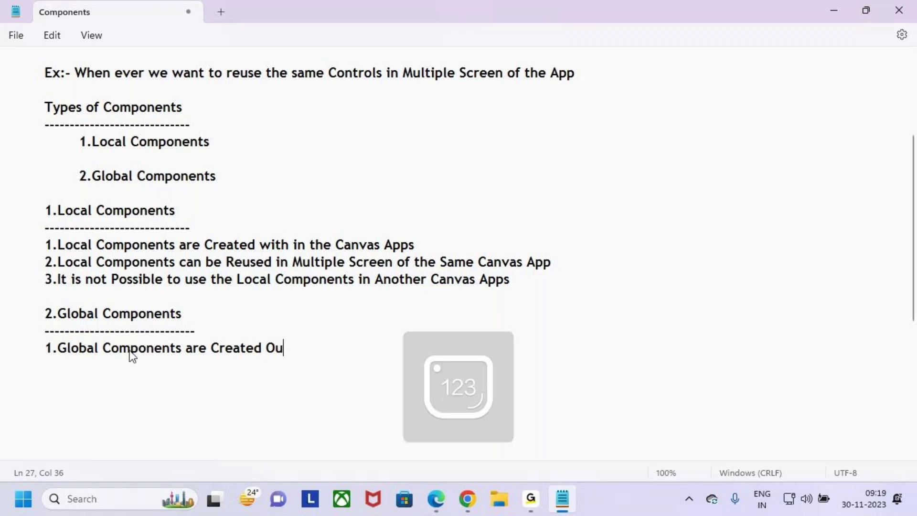
{"action": "type", "text": "tside of the Canvas Apps"}
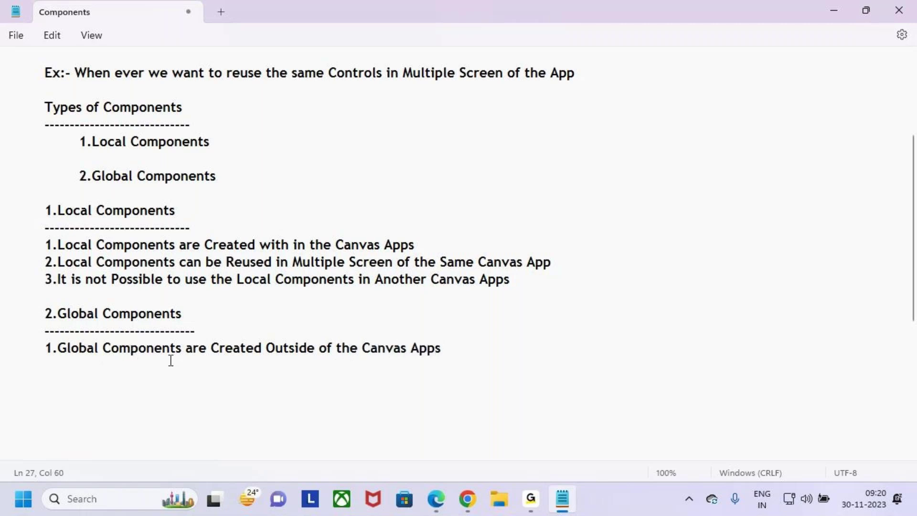
- Extend the first Global point with "using Component Library"
{"action": "left_click_drag", "start_coordinate": [155, 349], "coordinate": [473, 351]}
{"action": "left_click", "coordinate": [473, 352]}
{"action": "type", "text": "s using Com"}
{"action": "key", "text": "BackSpace"}
{"action": "key", "text": "BackSpace"}
{"action": "key", "text": "BackSpace"}
{"action": "type", "text": "Compo"}
{"action": "type", "text": "nent Li"}
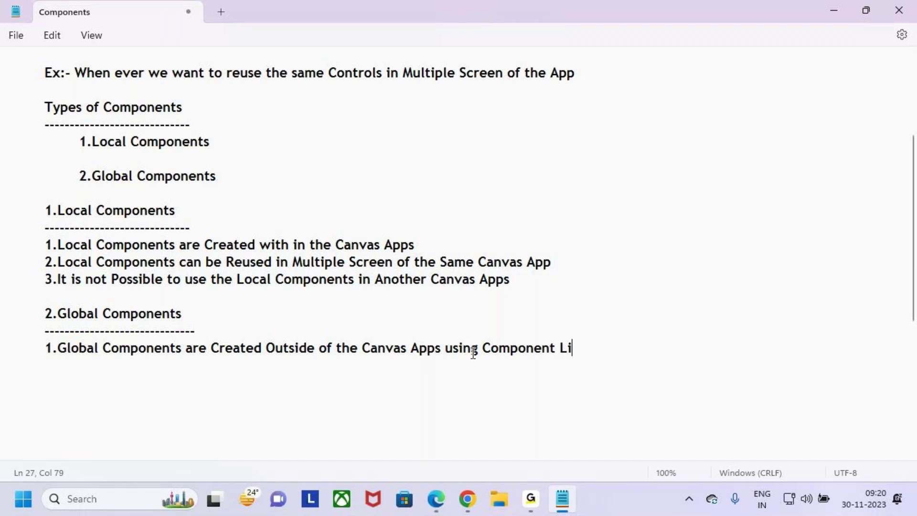
{"action": "type", "text": "brary"}
- Mark the Local and Global headings, "Canvas Apps", "Outside of the Canvas Apps" and "Component Library" with red boxes, a tick and arrows, and clear them
{"action": "left_click_drag", "start_coordinate": [482, 349], "coordinate": [587, 358]}
{"action": "key", "text": "ctrl+2"}
{"action": "mouse_move", "coordinate": [25, 300]}
{"action": "left_mouse_down"}
{"action": "mouse_move", "coordinate": [379, 360]}
{"action": "mouse_move", "coordinate": [448, 360]}
{"action": "left_mouse_up"}
{"action": "left_click_drag", "start_coordinate": [50, 218], "coordinate": [70, 193]}
{"action": "left_click_drag", "start_coordinate": [321, 229], "coordinate": [419, 254]}
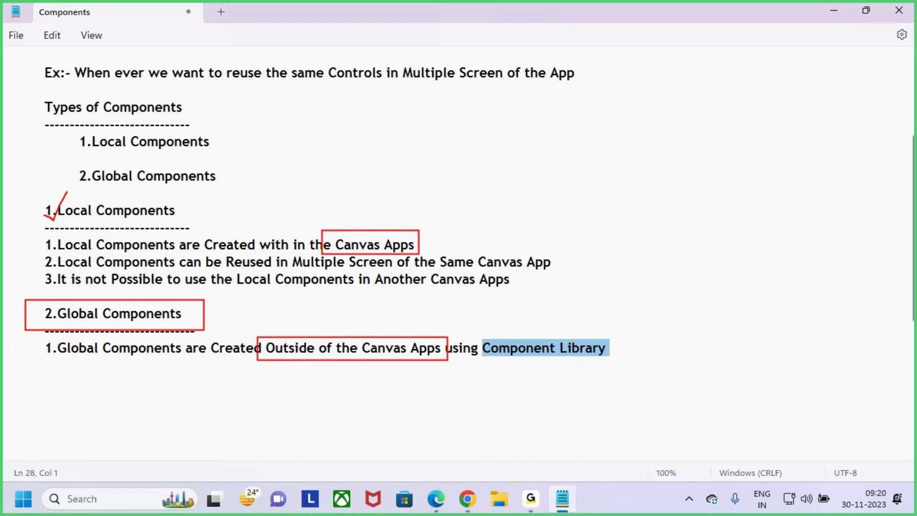
{"action": "left_click_drag", "start_coordinate": [374, 216], "coordinate": [359, 227]}
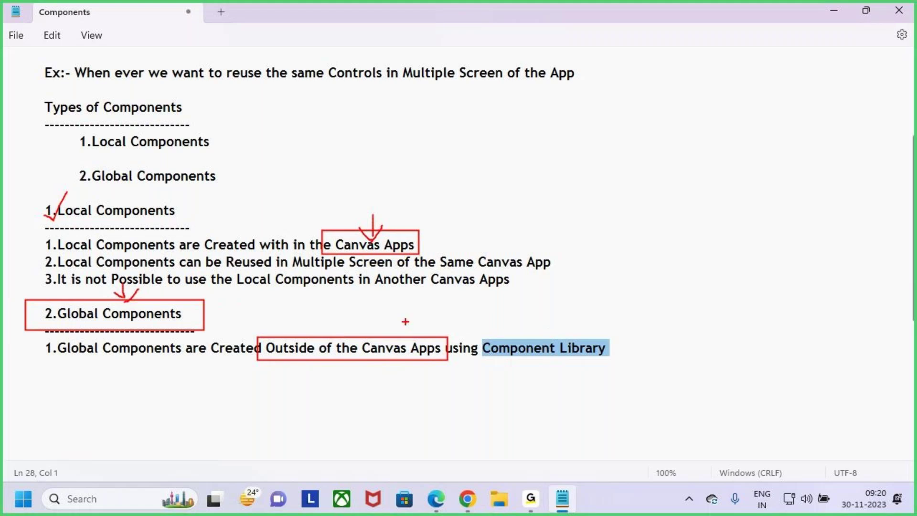
{"action": "left_click_drag", "start_coordinate": [339, 318], "coordinate": [324, 352]}
{"action": "mouse_move", "coordinate": [476, 335]}
{"action": "left_mouse_down"}
{"action": "mouse_move", "coordinate": [571, 367]}
{"action": "mouse_move", "coordinate": [620, 362]}
{"action": "left_mouse_up"}
{"action": "left_click_drag", "start_coordinate": [549, 313], "coordinate": [551, 329]}
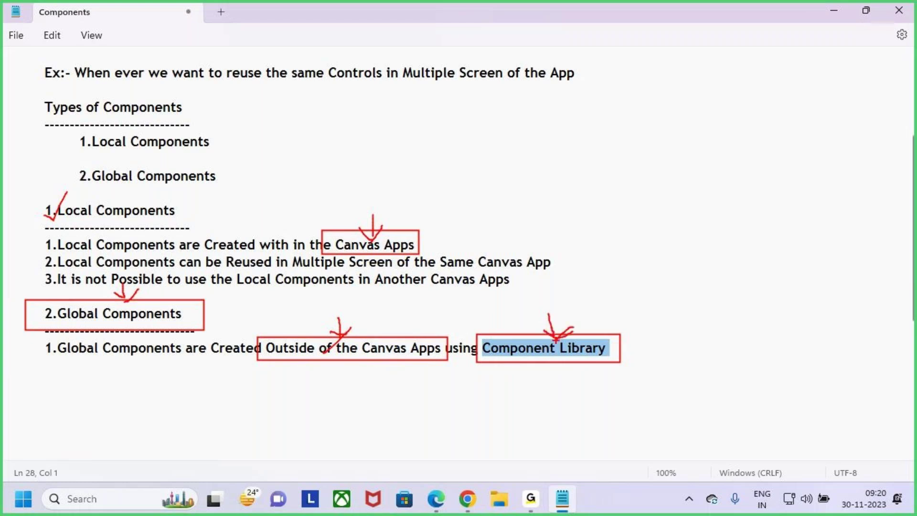
{"action": "key", "text": "Escape"}
- Highlight "Component Library", the "2.Global Components" heading and the Canvas Apps wording in the first Global point
{"action": "left_click", "coordinate": [649, 352]}
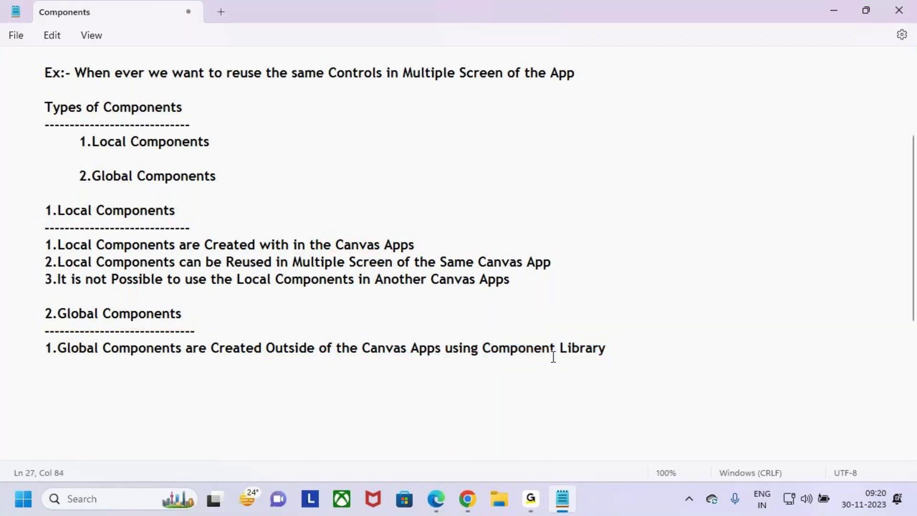
{"action": "left_click_drag", "start_coordinate": [510, 349], "coordinate": [586, 350]}
{"action": "left_click_drag", "start_coordinate": [59, 314], "coordinate": [205, 310]}
{"action": "left_click", "coordinate": [329, 348]}
{"action": "left_click_drag", "start_coordinate": [328, 347], "coordinate": [400, 349]}
- Add a second Global point by copying the second Local point's text and changing "Local" to "Global"
{"action": "key", "text": "Return"}
{"action": "type", "text": "2."}
{"action": "left_click_drag", "start_coordinate": [67, 348], "coordinate": [227, 360]}
{"action": "left_click", "coordinate": [446, 369]}
{"action": "left_click", "coordinate": [551, 256]}
{"action": "left_click", "coordinate": [86, 277]}
{"action": "left_click_drag", "start_coordinate": [58, 261], "coordinate": [579, 260]}
{"action": "key", "text": "ctrl+c"}
{"action": "left_click", "coordinate": [85, 368]}
{"action": "key", "text": "ctrl+v"}
{"action": "type", "text": "Globa"}
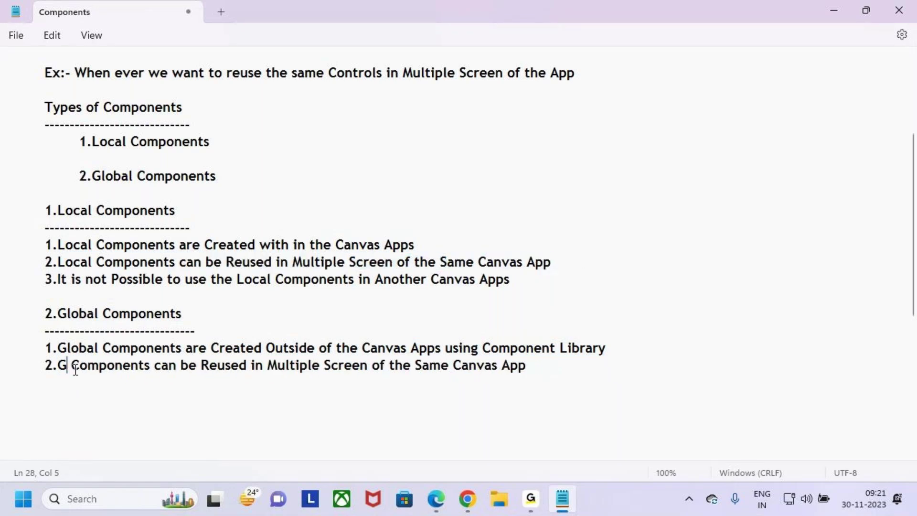
{"action": "type", "text": "l"}
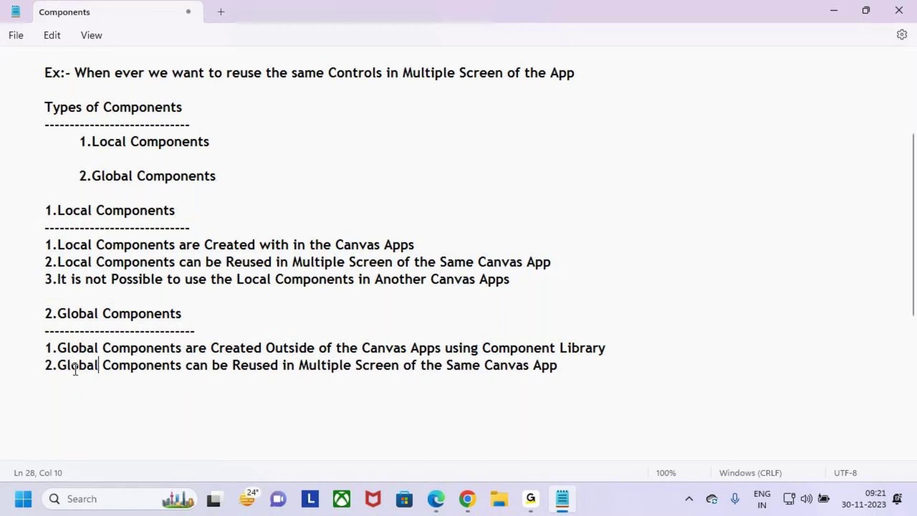
- Remove "Same" from the second Global point so it ends "of the Canvas App", and start a third point with "3."
{"action": "left_click", "coordinate": [233, 366]}
{"action": "left_click_drag", "start_coordinate": [233, 366], "coordinate": [565, 365]}
{"action": "left_click", "coordinate": [583, 365]}
{"action": "double_click", "coordinate": [454, 366]}
{"action": "key", "text": "BackSpace"}
{"action": "key", "text": "BackSpace"}
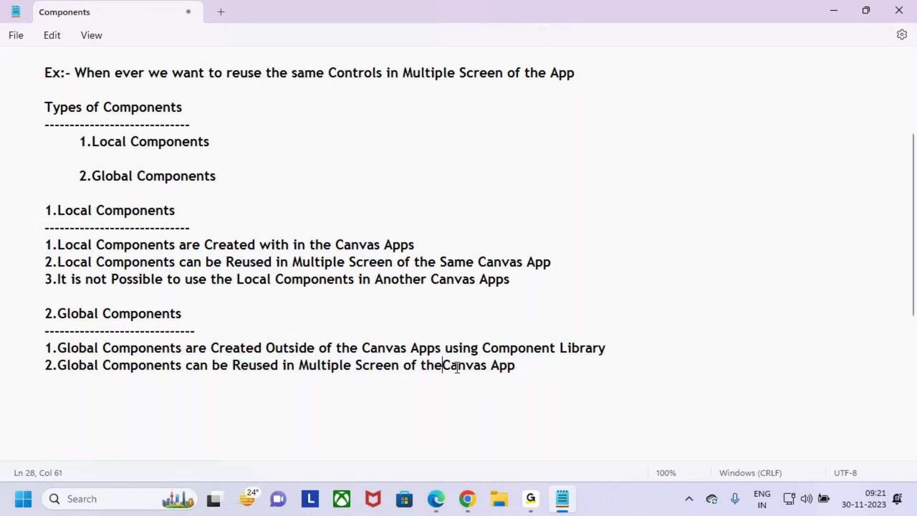
{"action": "left_click_drag", "start_coordinate": [460, 366], "coordinate": [548, 380]}
{"action": "left_click", "coordinate": [518, 363]}
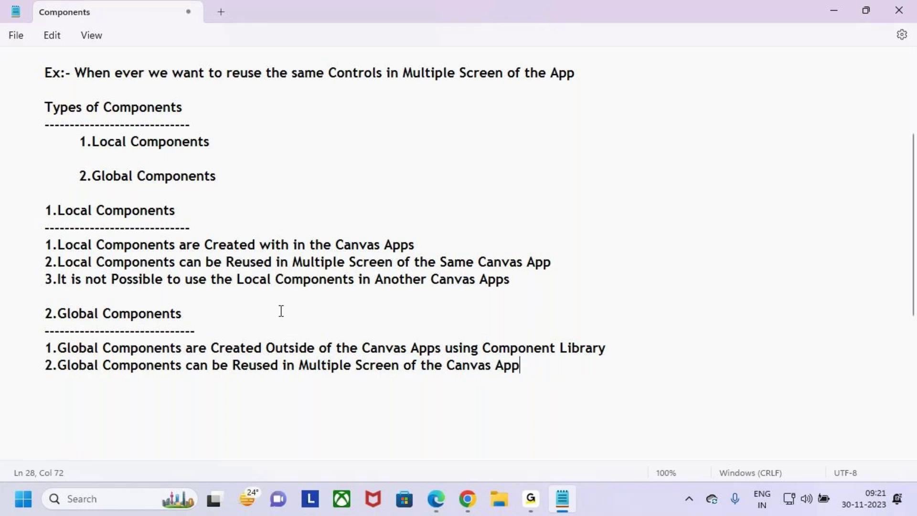
{"action": "key", "text": "Return"}
{"action": "type", "text": "3."}
- Box the "2.Global Components" heading with an arrow, draw three empty red rectangles beside the notes, and clear the annotations
{"action": "left_click_drag", "start_coordinate": [44, 301], "coordinate": [202, 327]}
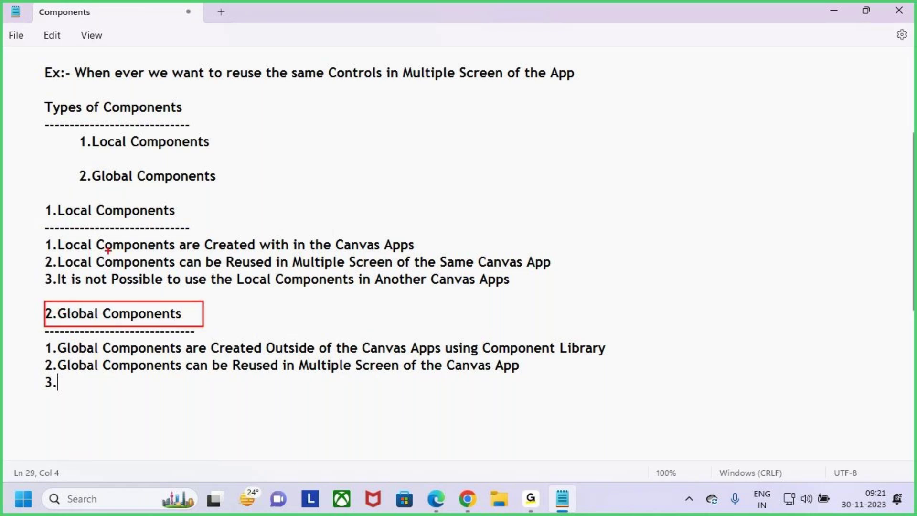
{"action": "left_click_drag", "start_coordinate": [122, 280], "coordinate": [136, 295]}
{"action": "left_click_drag", "start_coordinate": [539, 196], "coordinate": [630, 244]}
{"action": "left_click_drag", "start_coordinate": [728, 197], "coordinate": [797, 257]}
{"action": "left_click_drag", "start_coordinate": [637, 298], "coordinate": [739, 382]}
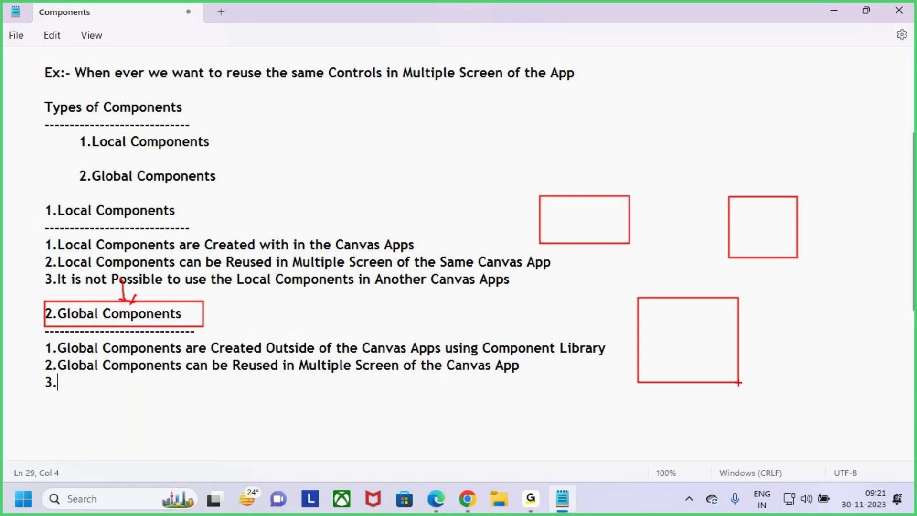
{"action": "key", "text": "Escape"}
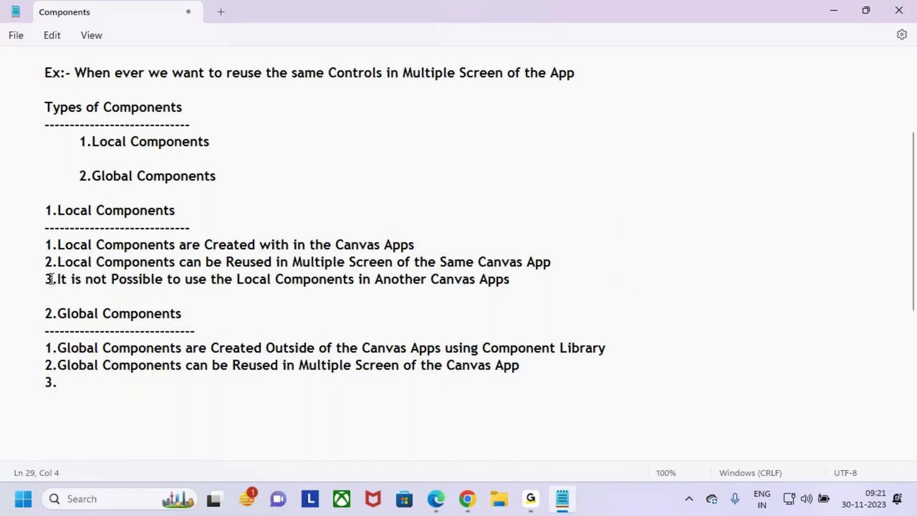
- Copy the third Local point's text into the third Global point and remove "not" from the copy
{"action": "left_click_drag", "start_coordinate": [58, 280], "coordinate": [552, 288]}
{"action": "key", "text": "ctrl+c"}
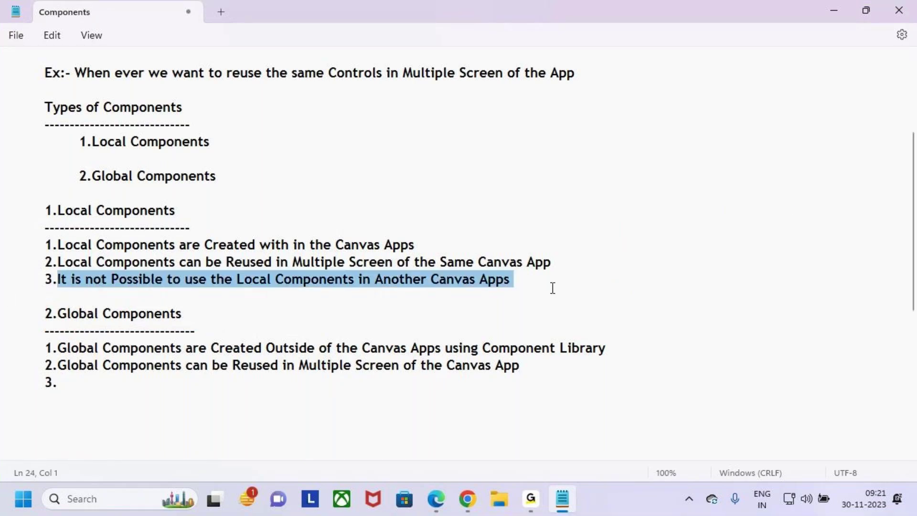
{"action": "left_click", "coordinate": [91, 384]}
{"action": "key", "text": "ctrl+v"}
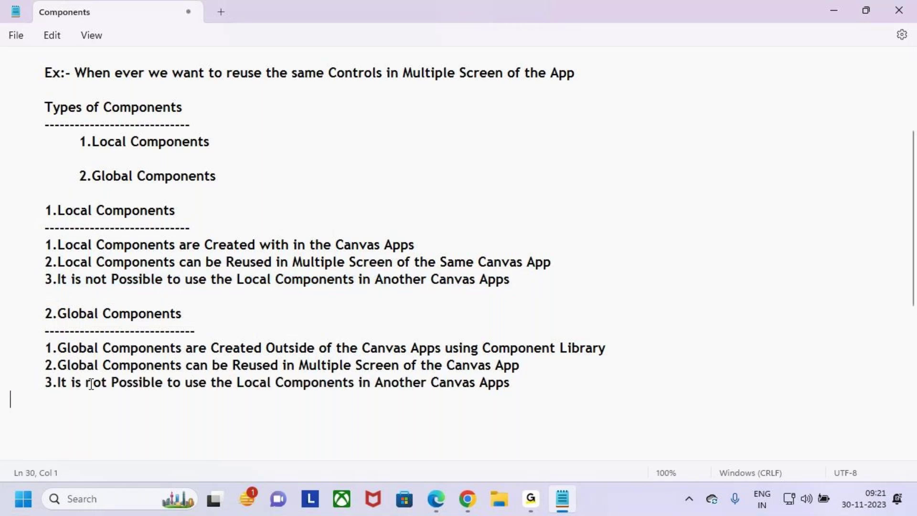
{"action": "left_click", "coordinate": [95, 382]}
{"action": "double_click", "coordinate": [94, 382]}
{"action": "key", "text": "BackSpace"}
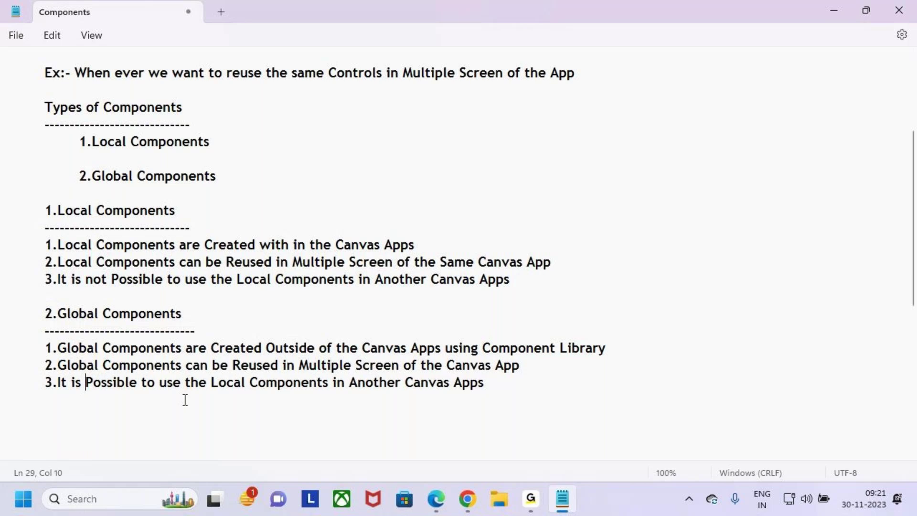
- Change "Local" to "Global" in the third Global point and highlight its closing "Canvas Apps" wording
{"action": "left_click_drag", "start_coordinate": [130, 381], "coordinate": [231, 381]}
{"action": "double_click", "coordinate": [231, 382]}
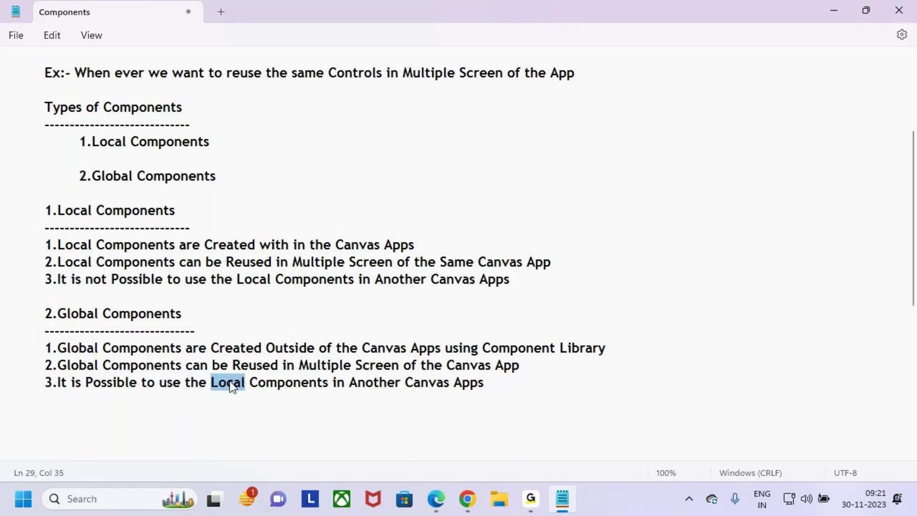
{"action": "type", "text": "Global"}
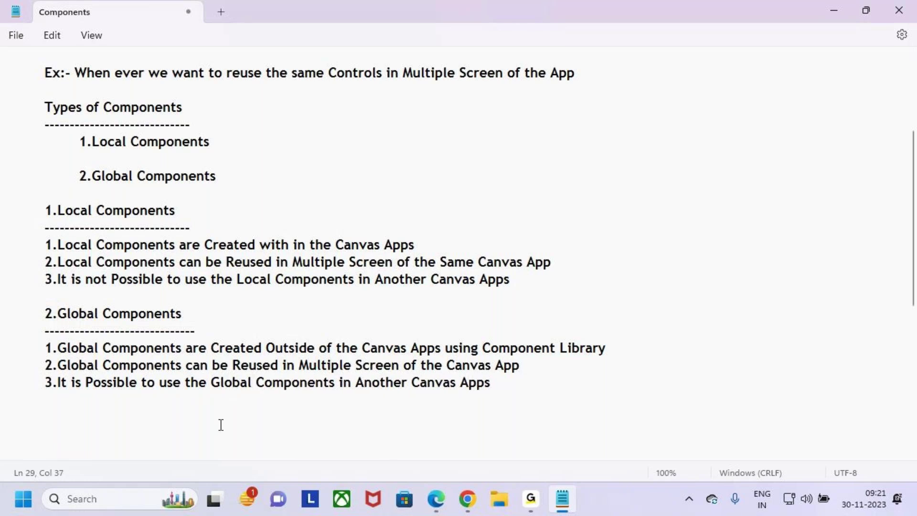
{"action": "left_click_drag", "start_coordinate": [412, 387], "coordinate": [503, 385]}
{"action": "left_click", "coordinate": [511, 385]}
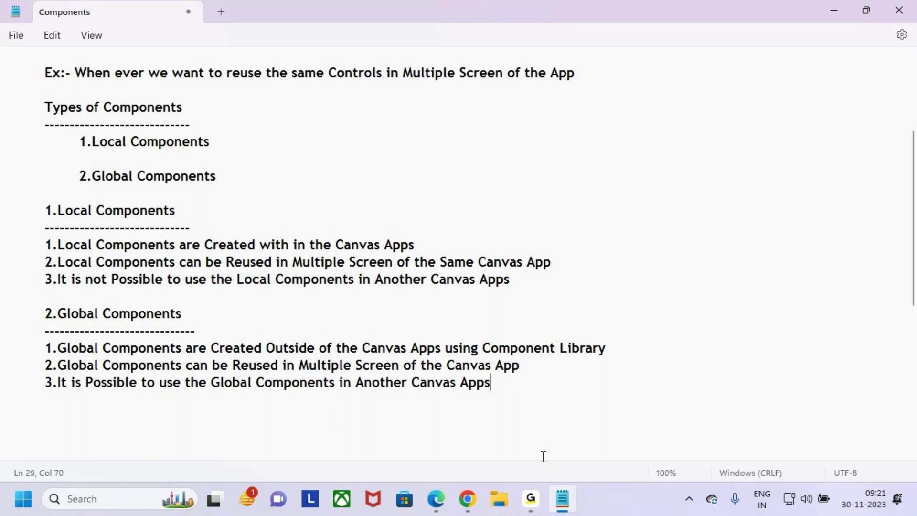
- Highlight the Local and Global sections, box each in red, and draw a large check mark beside the Global section
{"action": "left_click_drag", "start_coordinate": [39, 211], "coordinate": [162, 296]}
{"action": "left_click_drag", "start_coordinate": [42, 313], "coordinate": [322, 400]}
{"action": "left_click", "coordinate": [505, 386]}
{"action": "key", "text": "ctrl+2"}
{"action": "left_click_drag", "start_coordinate": [40, 201], "coordinate": [586, 300]}
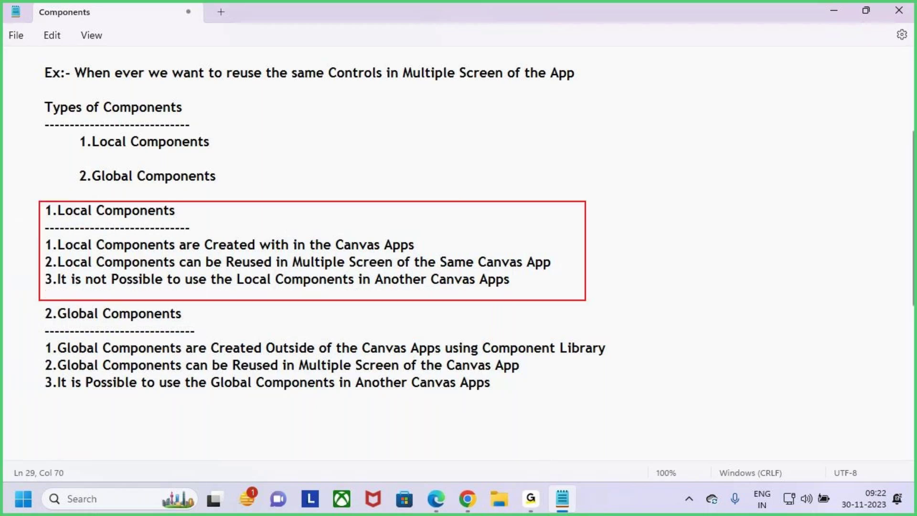
{"action": "mouse_move", "coordinate": [34, 304]}
{"action": "left_mouse_down"}
{"action": "mouse_move", "coordinate": [232, 350]}
{"action": "mouse_move", "coordinate": [629, 411]}
{"action": "left_mouse_up"}
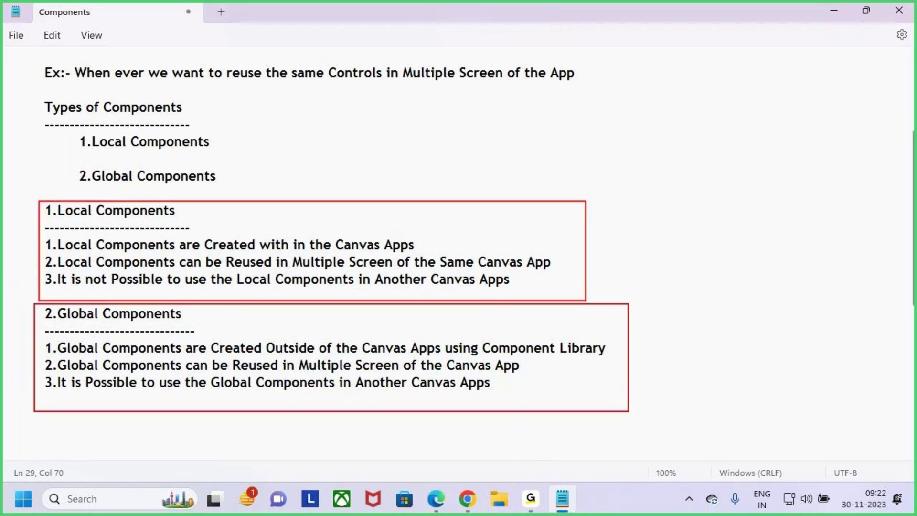
{"action": "left_click_drag", "start_coordinate": [597, 359], "coordinate": [694, 288]}
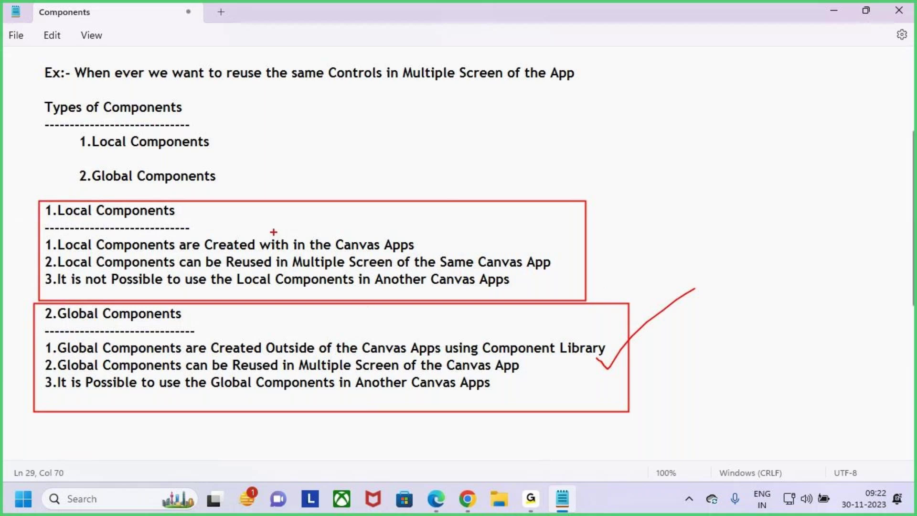
- Box and link "Canvas Apps" and "Same Canvas App" in the Local points, underline "Possible to", and tick the Global heading
{"action": "left_click_drag", "start_coordinate": [333, 235], "coordinate": [417, 253]}
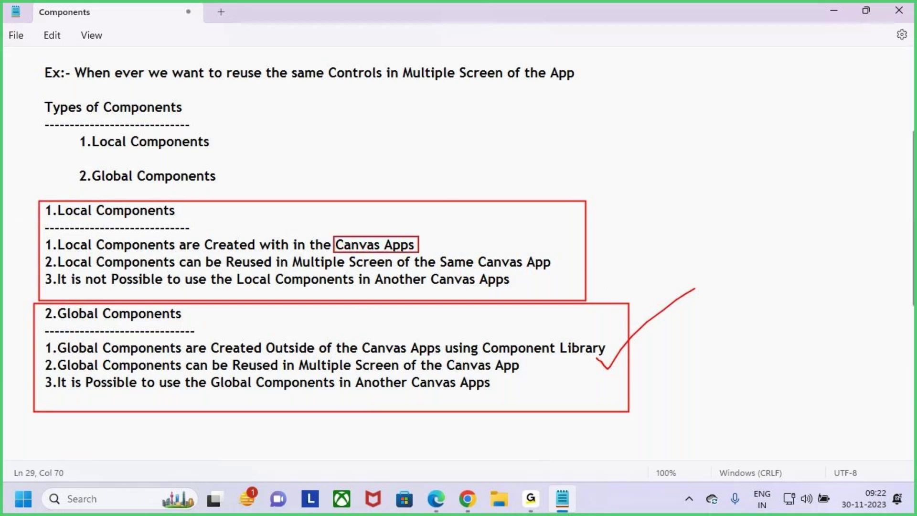
{"action": "left_click_drag", "start_coordinate": [395, 224], "coordinate": [464, 217]}
{"action": "left_click_drag", "start_coordinate": [437, 248], "coordinate": [547, 275]}
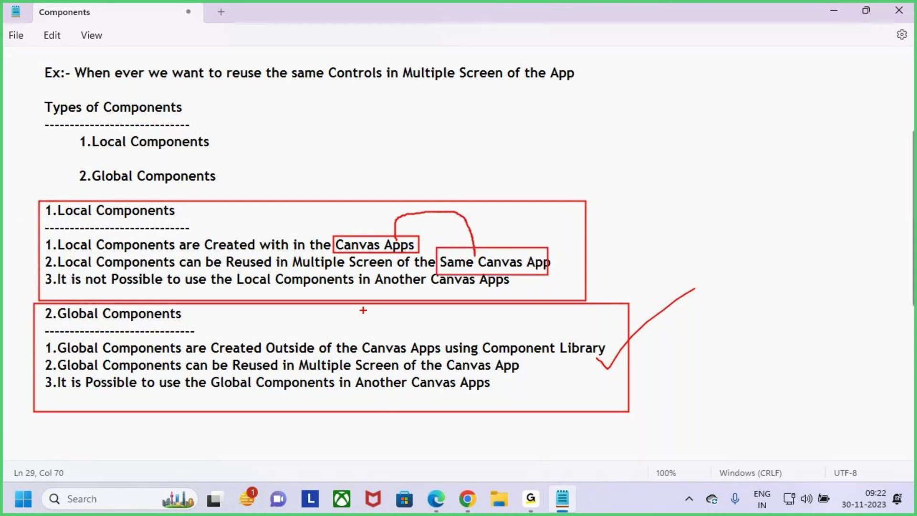
{"action": "left_click_drag", "start_coordinate": [119, 290], "coordinate": [191, 292]}
{"action": "left_click_drag", "start_coordinate": [36, 323], "coordinate": [71, 293]}
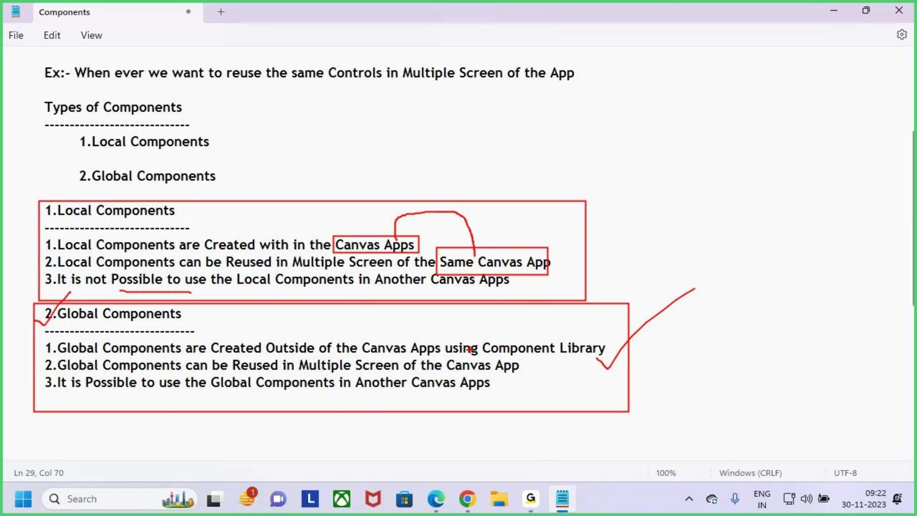
- Box the "Outside of the Canvas Apps", "Component Library" and "Multiple Screen of the Canvas App" wording, underline "Another Canvas", and clear all annotations
{"action": "left_click_drag", "start_coordinate": [260, 340], "coordinate": [429, 355]}
{"action": "left_click_drag", "start_coordinate": [481, 339], "coordinate": [617, 361]}
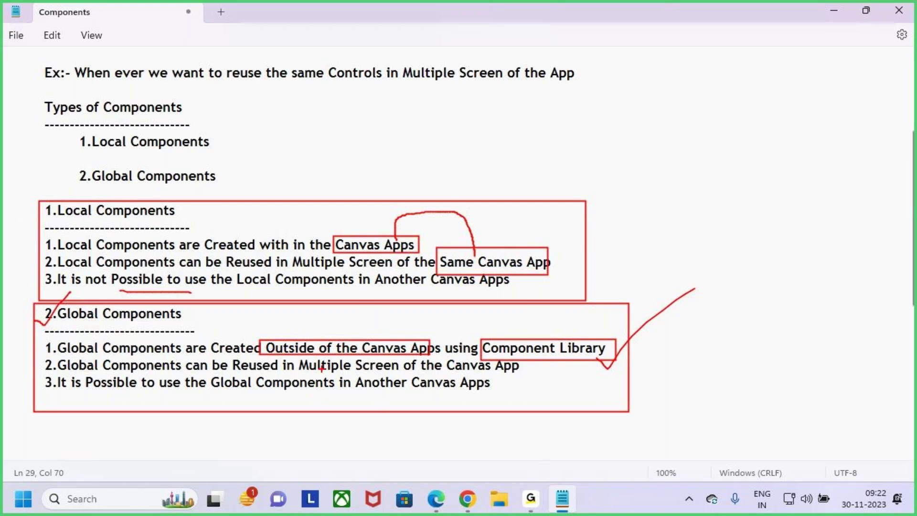
{"action": "left_click_drag", "start_coordinate": [298, 356], "coordinate": [520, 377]}
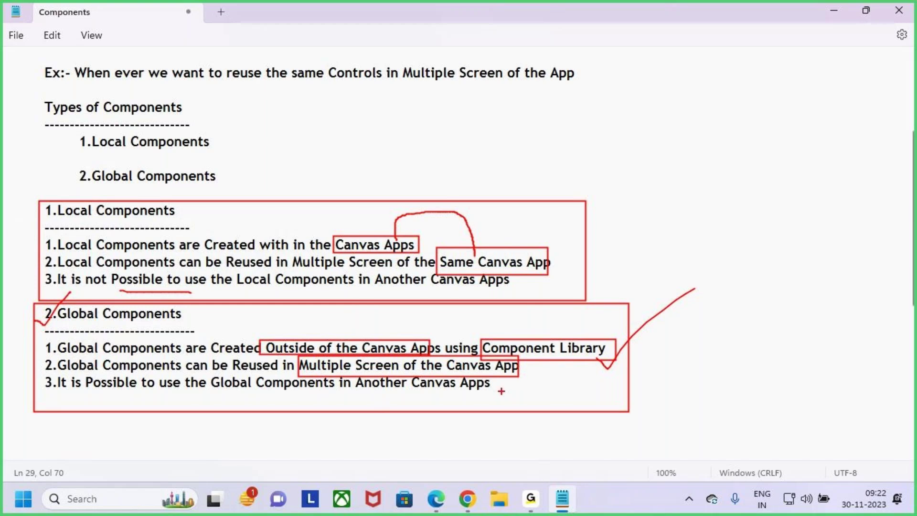
{"action": "left_click_drag", "start_coordinate": [40, 322], "coordinate": [71, 285]}
{"action": "left_click_drag", "start_coordinate": [381, 395], "coordinate": [449, 397]}
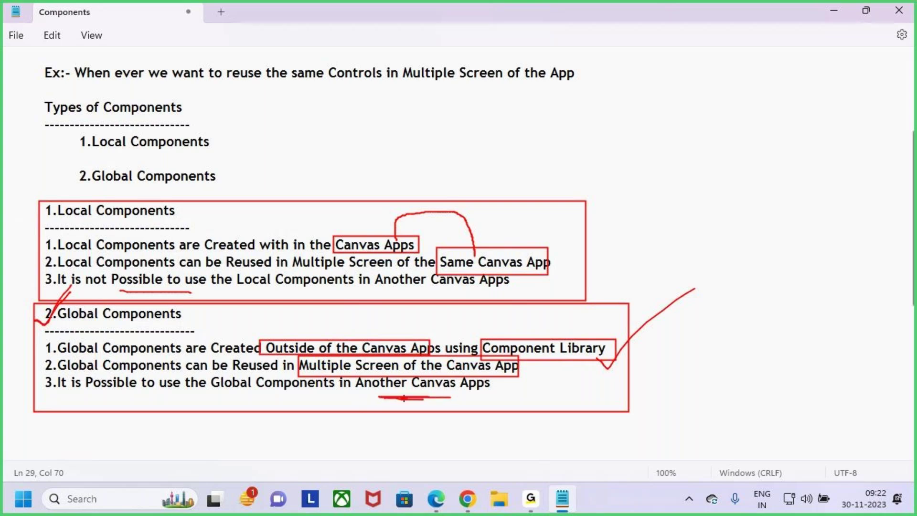
{"action": "key", "text": "Escape"}
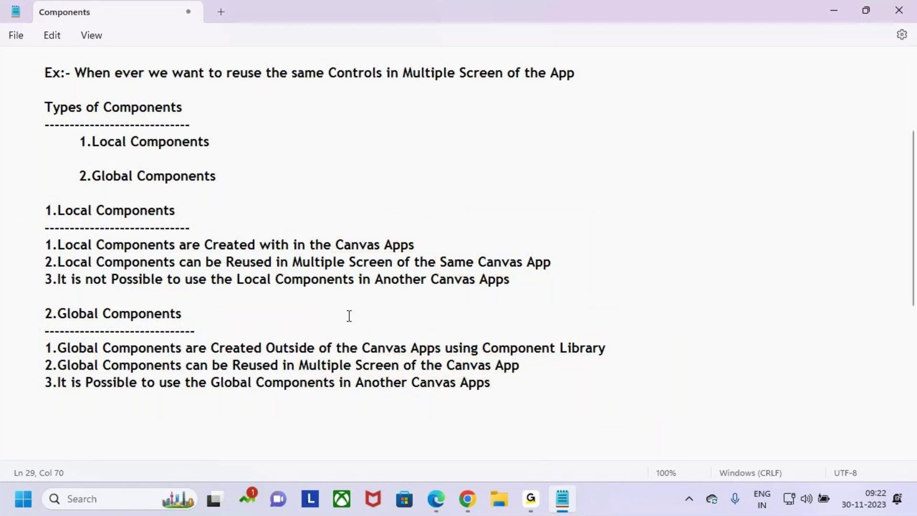
- Review the notes, highlighting the Local and Global sections, the reuse example, the "Components" title and the two listed component types
{"action": "left_click_drag", "start_coordinate": [234, 291], "coordinate": [1, 198]}
{"action": "left_click_drag", "start_coordinate": [143, 408], "coordinate": [0, 324]}
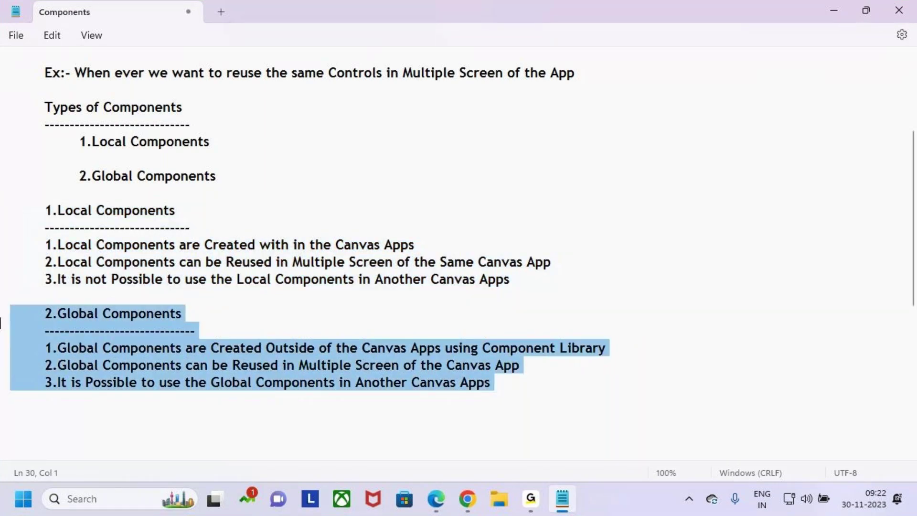
{"action": "left_click", "coordinate": [220, 308]}
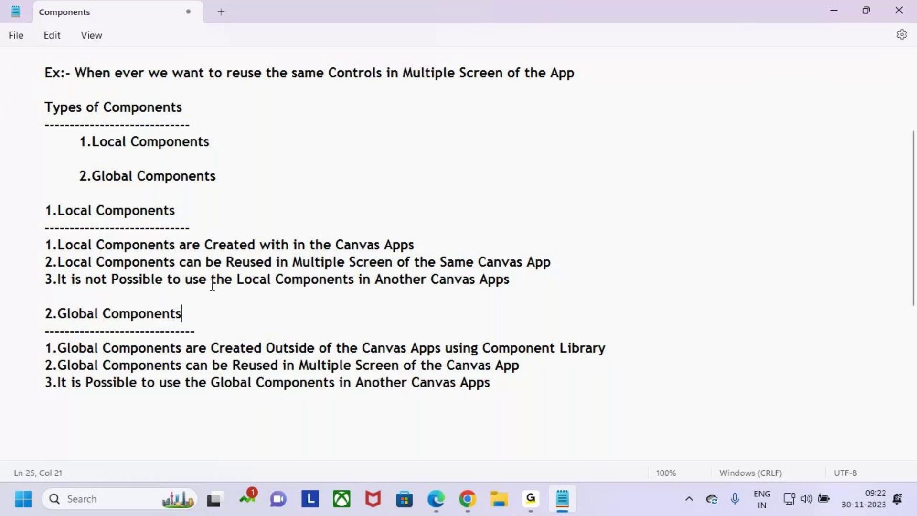
{"action": "scroll", "coordinate": [213, 282], "scroll_direction": "up", "scroll_amount": 3}
{"action": "left_click_drag", "start_coordinate": [45, 239], "coordinate": [596, 242]}
{"action": "left_click", "coordinate": [597, 242]}
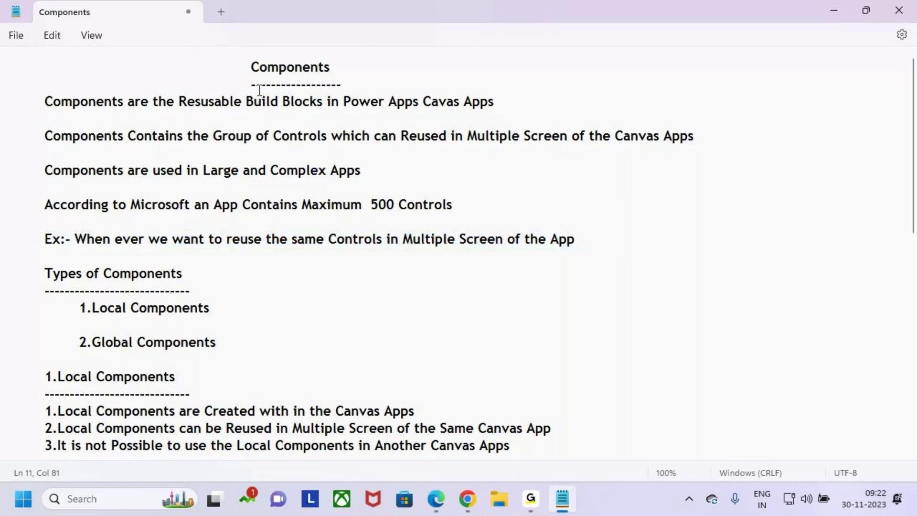
{"action": "left_click_drag", "start_coordinate": [253, 72], "coordinate": [366, 72]}
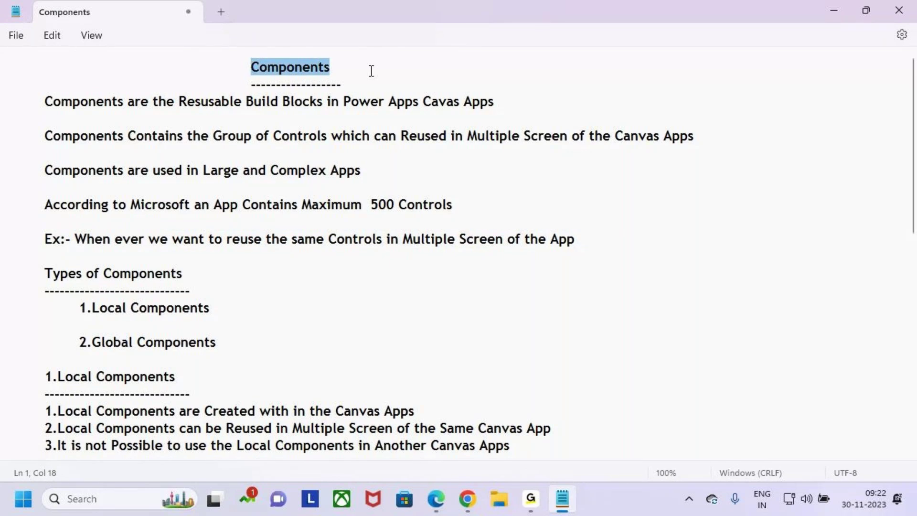
{"action": "left_click", "coordinate": [342, 321]}
{"action": "left_click", "coordinate": [247, 311]}
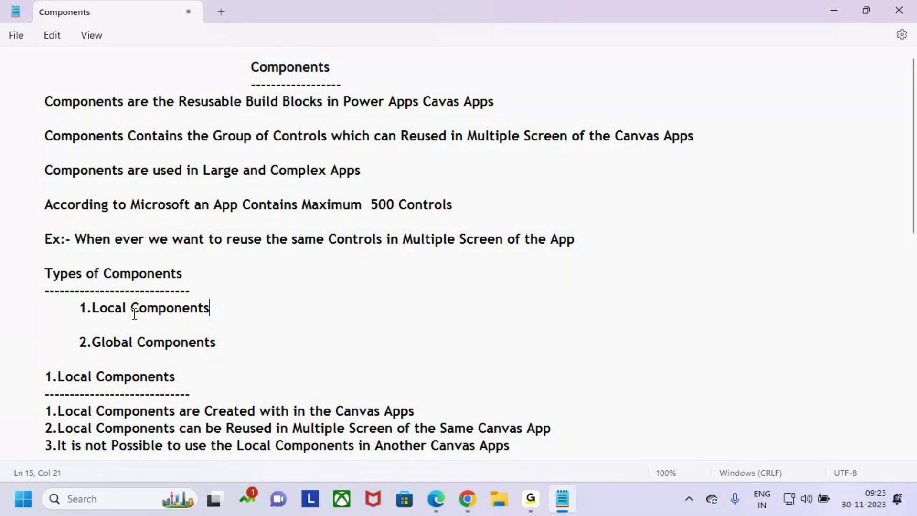
{"action": "scroll", "coordinate": [115, 315], "scroll_direction": "down", "scroll_amount": 1}
{"action": "left_click", "coordinate": [77, 246]}
{"action": "key", "text": "shift+End"}
{"action": "left_click_drag", "start_coordinate": [76, 279], "coordinate": [252, 278]}
{"action": "left_click", "coordinate": [258, 280]}
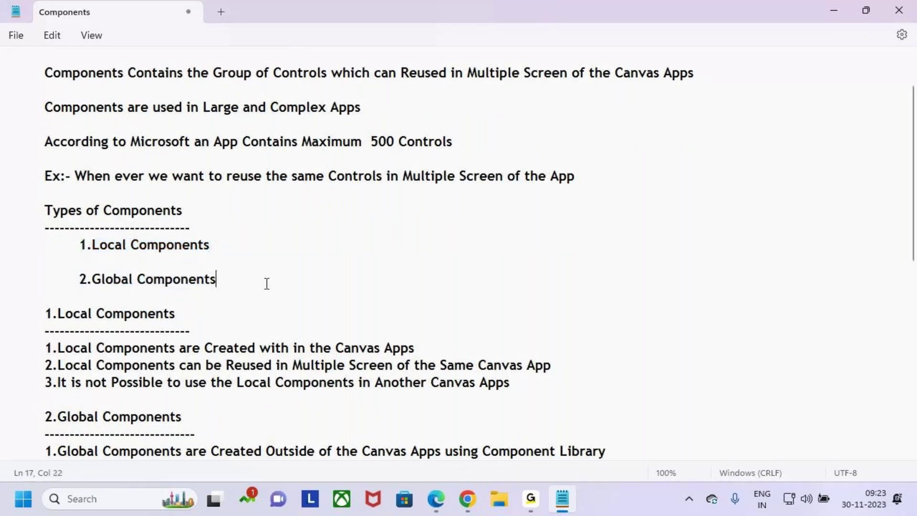
{"action": "scroll", "coordinate": [667, 293], "scroll_direction": "down", "scroll_amount": 1}
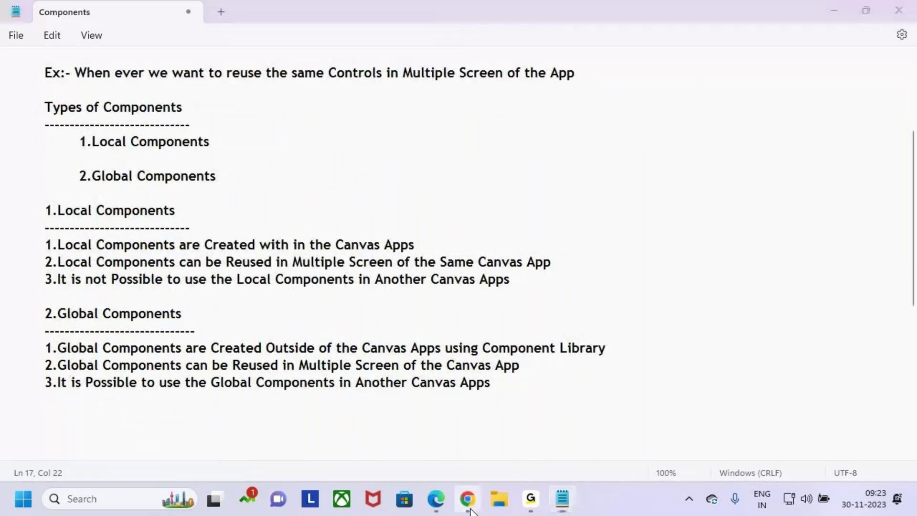
- Switch to Power Apps in Chrome, create a blank canvas app named "Components" in Tablet format, and skip the welcome dialog
{"action": "left_click", "coordinate": [469, 507]}
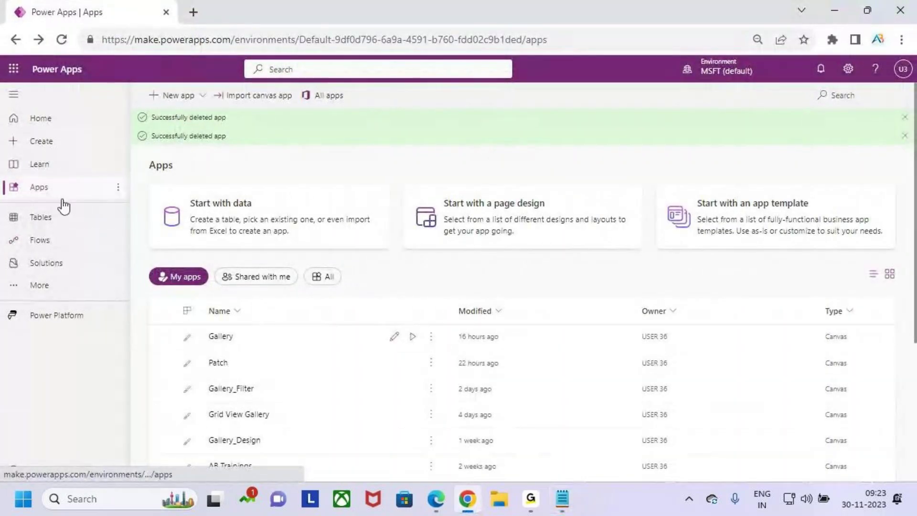
{"action": "left_click", "coordinate": [67, 141]}
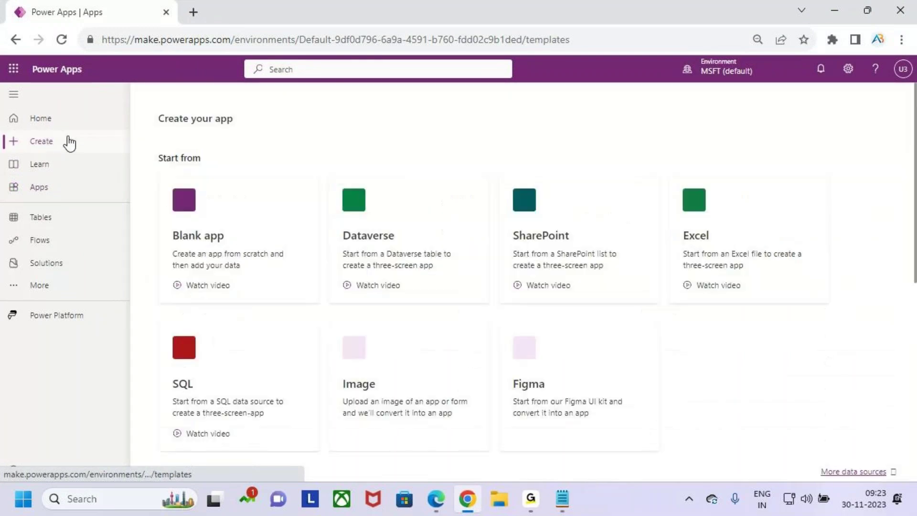
{"action": "left_click", "coordinate": [258, 222]}
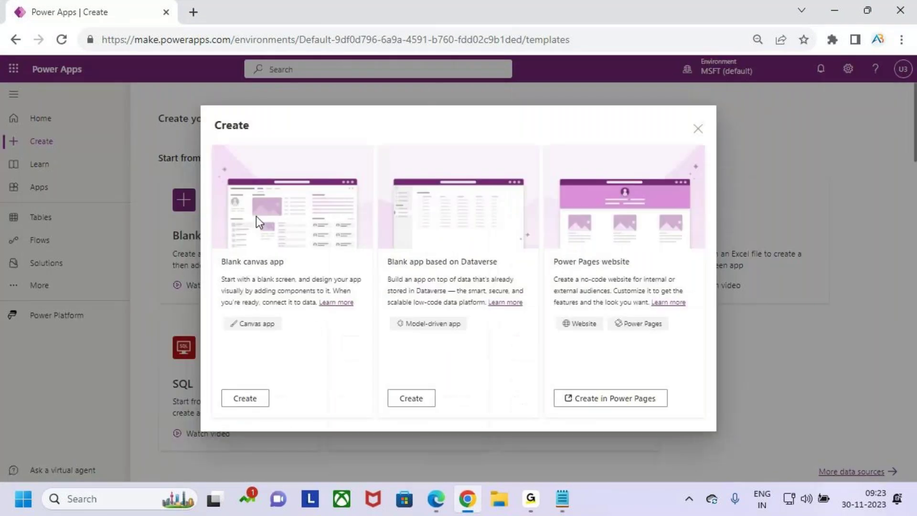
{"action": "left_click", "coordinate": [252, 397]}
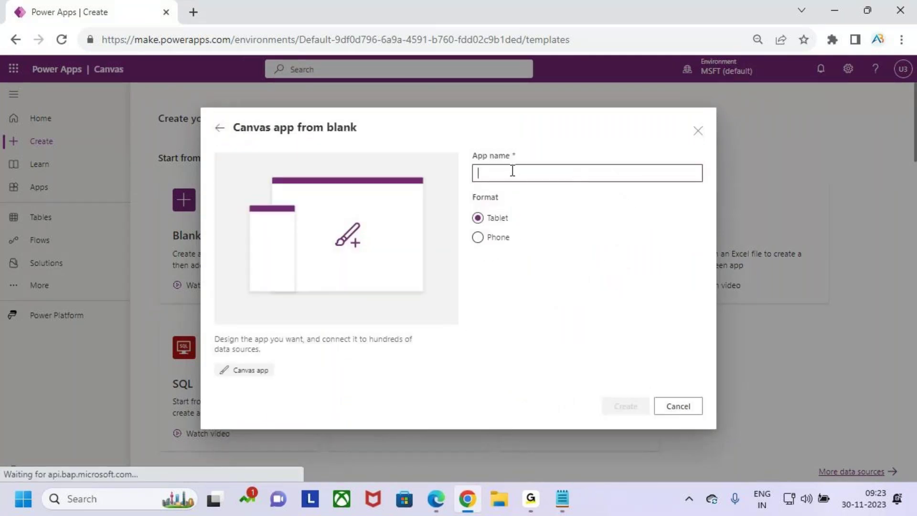
{"action": "type", "text": "Components"}
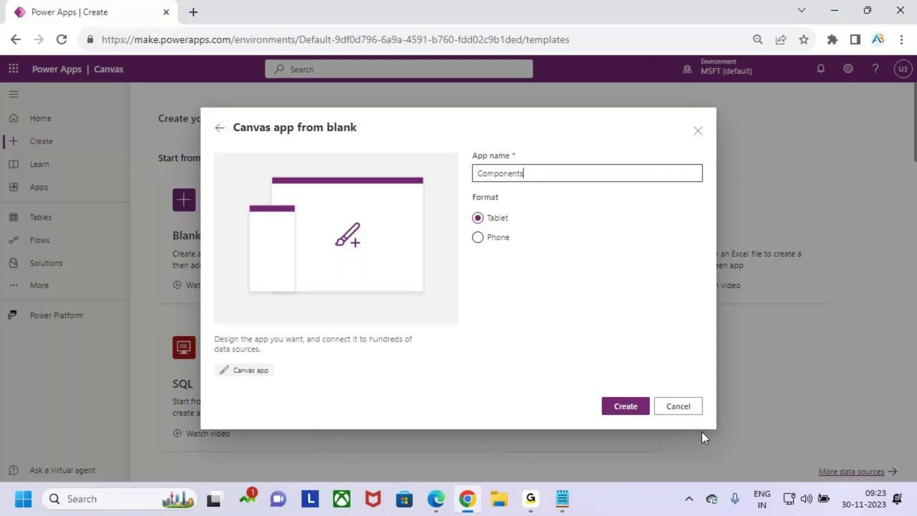
{"action": "left_click", "coordinate": [635, 411]}
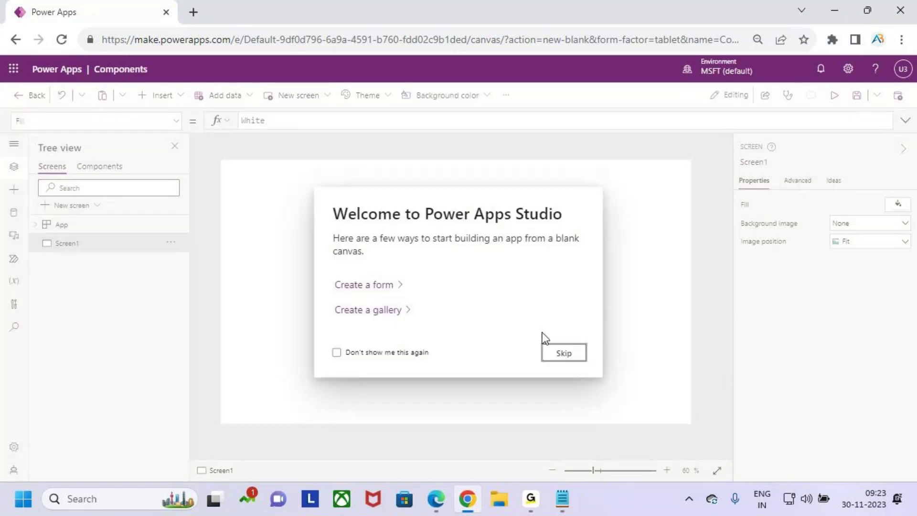
{"action": "left_click", "coordinate": [552, 360]}
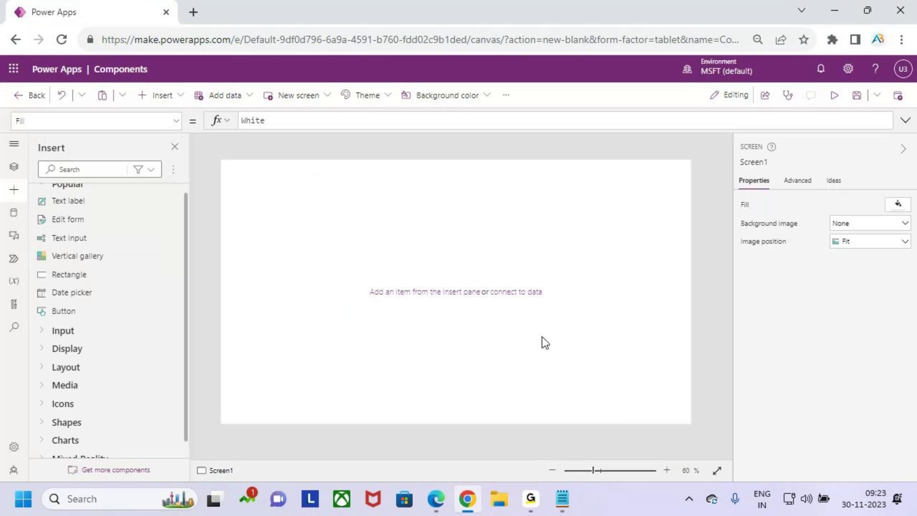
- Show the app's Tree view, box its title in red and clear that annotation, and box the "Components" heading beside "Screens"
{"action": "left_click", "coordinate": [15, 145]}
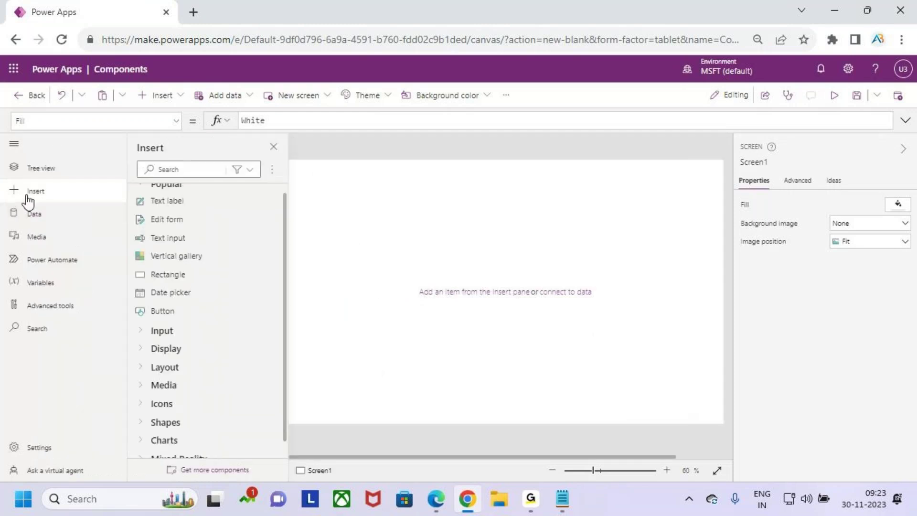
{"action": "left_click", "coordinate": [20, 168]}
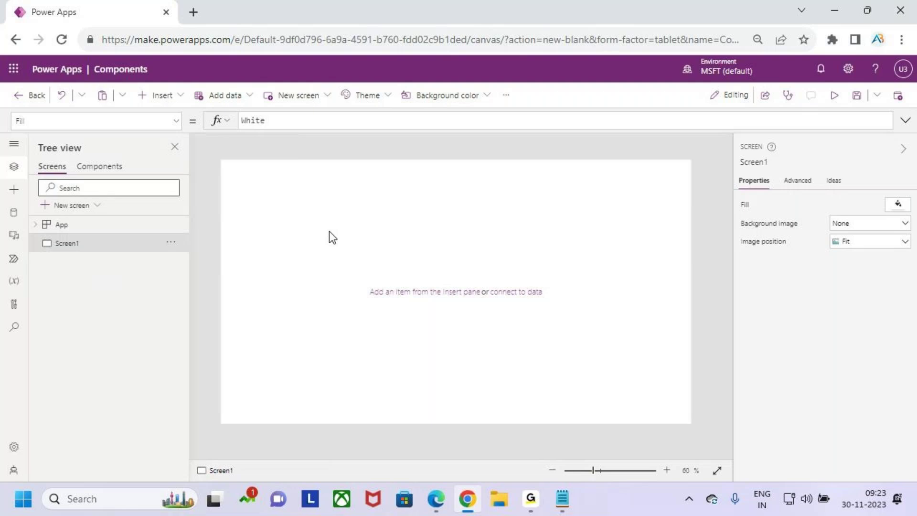
{"action": "key", "text": "ctrl+2"}
{"action": "left_click_drag", "start_coordinate": [34, 138], "coordinate": [87, 157]}
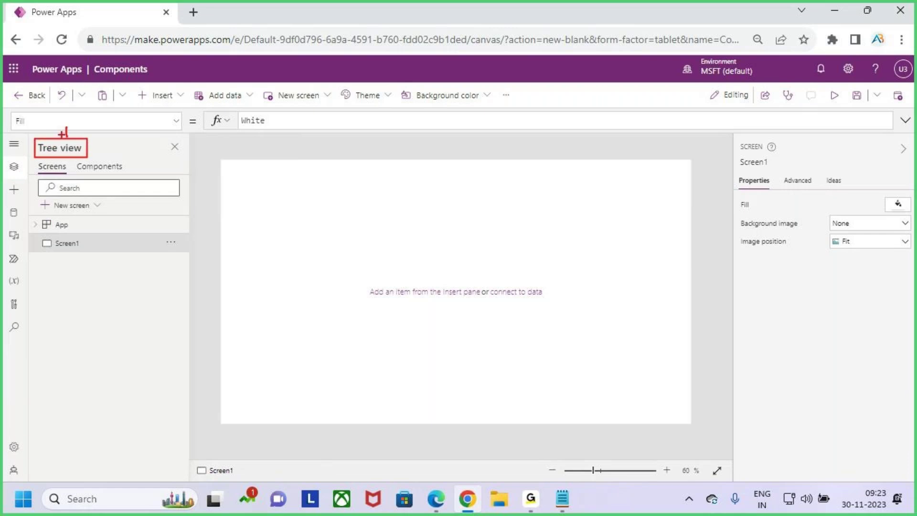
{"action": "key", "text": "Escape"}
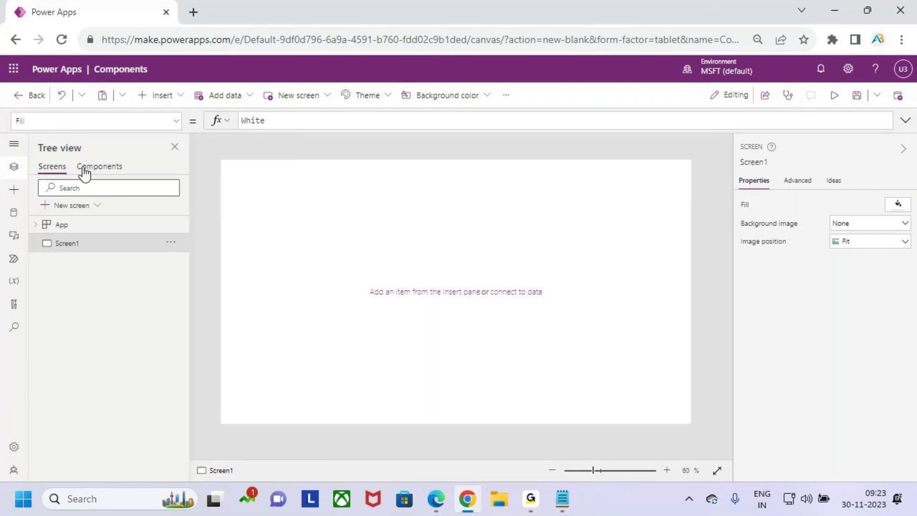
{"action": "key", "text": "ctrl+2"}
{"action": "mouse_move", "coordinate": [74, 157]}
{"action": "left_mouse_down"}
{"action": "mouse_move", "coordinate": [89, 170]}
{"action": "mouse_move", "coordinate": [138, 175]}
{"action": "left_mouse_up"}
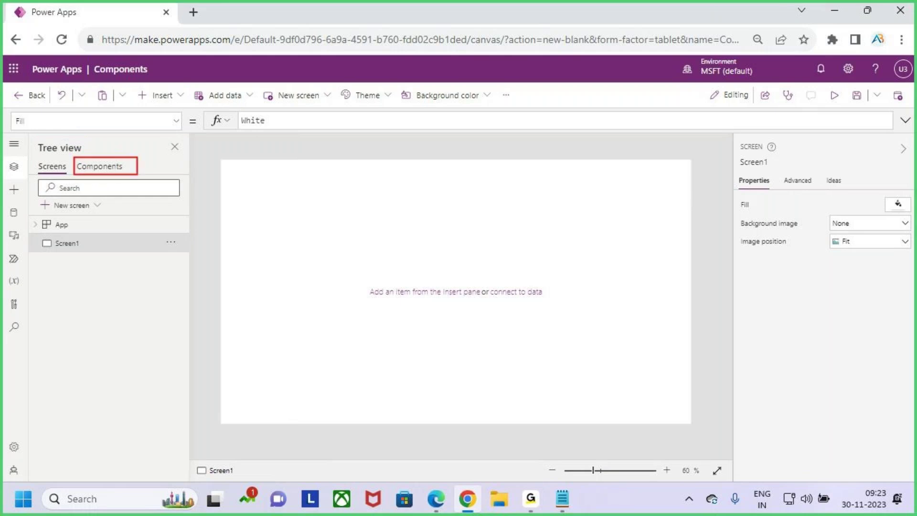
- Clear the box around the Components heading, review the component notes in Notepad by highlighting lines, and return to Power Apps
{"action": "key", "text": "Escape"}
{"action": "left_click", "coordinate": [566, 499]}
{"action": "left_click_drag", "start_coordinate": [45, 213], "coordinate": [8, 211]}
{"action": "left_click", "coordinate": [530, 279]}
{"action": "left_click_drag", "start_coordinate": [535, 388], "coordinate": [114, 315]}
{"action": "left_click", "coordinate": [295, 309]}
{"action": "left_click", "coordinate": [232, 213]}
{"action": "key", "text": "alt+Tab"}
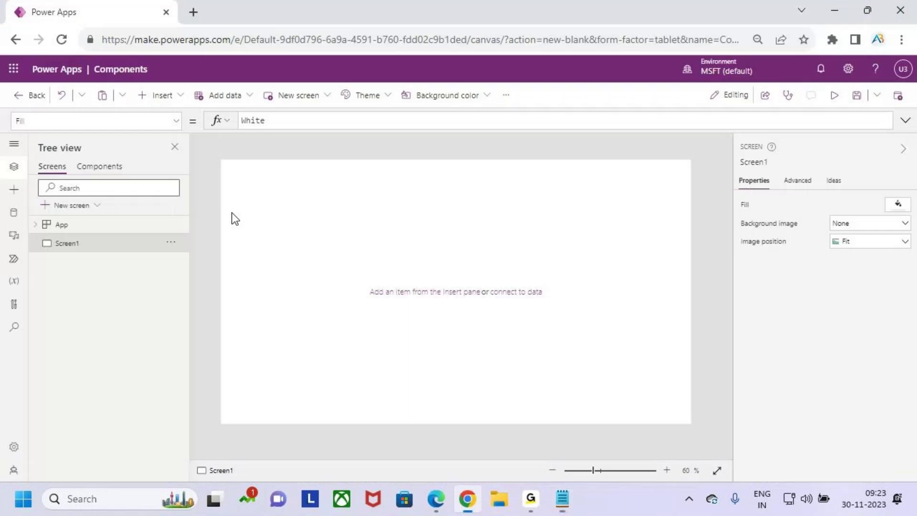
- Rename the app's first screen as WElcome_Screen
{"action": "double_click", "coordinate": [79, 243]}
{"action": "type", "text": "WElcom"}
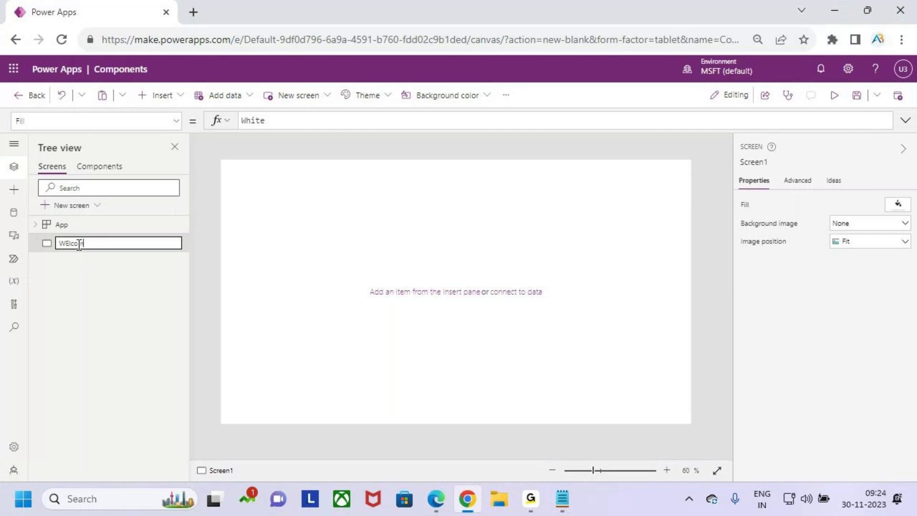
{"action": "type", "text": "e_Screen"}
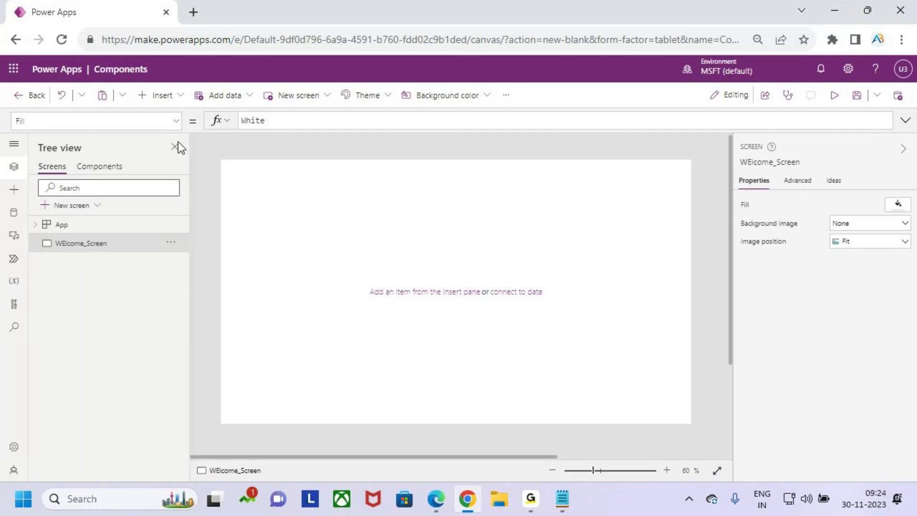
- Insert a text label on WElcome_Screen and stretch it across the screen's top edge, about 1366 wide and 85 high
{"action": "left_click", "coordinate": [162, 95]}
{"action": "left_click", "coordinate": [299, 198]}
{"action": "left_click_drag", "start_coordinate": [301, 204], "coordinate": [266, 174]}
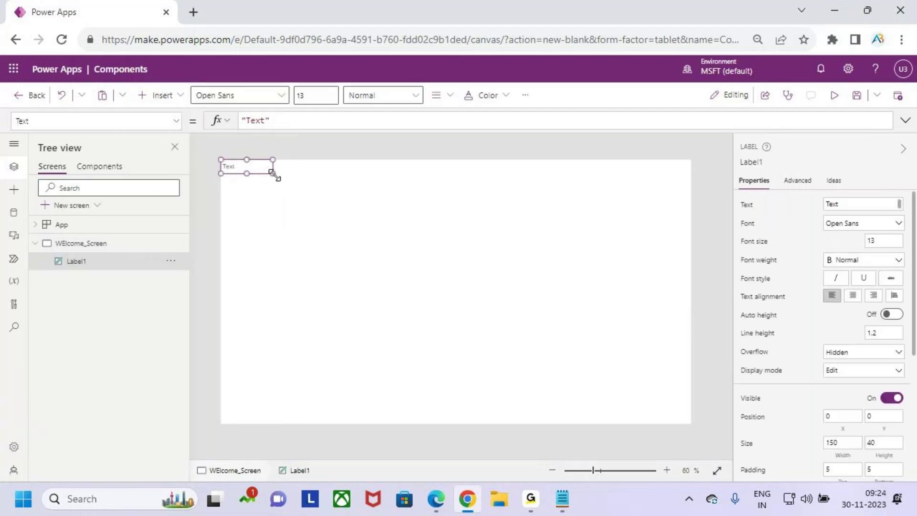
{"action": "left_click_drag", "start_coordinate": [274, 172], "coordinate": [691, 189]}
- Format the welcome screen's label as bold, size 20 and centre-aligned
{"action": "left_click", "coordinate": [387, 95]}
{"action": "left_click", "coordinate": [397, 152]}
{"action": "left_click", "coordinate": [320, 96]}
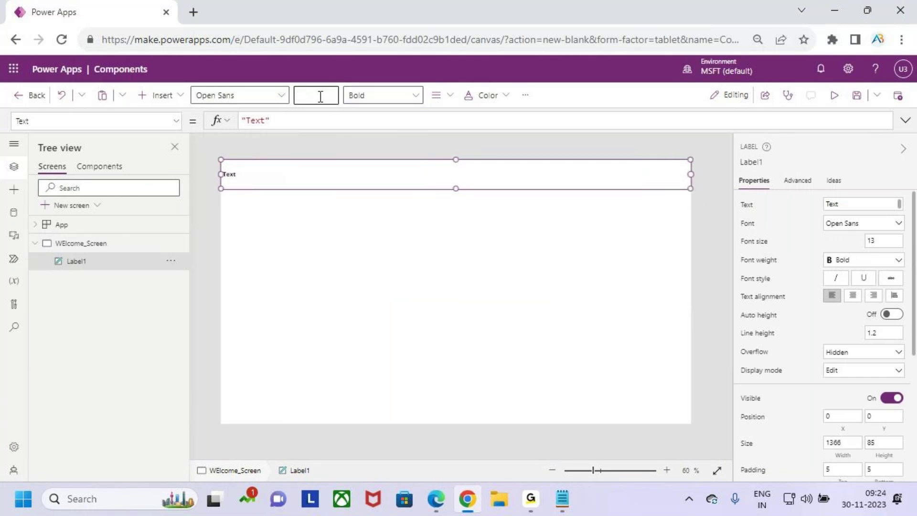
{"action": "key", "text": "Return"}
{"action": "left_click", "coordinate": [450, 95]}
{"action": "left_click", "coordinate": [473, 140]}
- Set the text of the label on WElcome_Screen to "Welcome"
{"action": "double_click", "coordinate": [259, 120]}
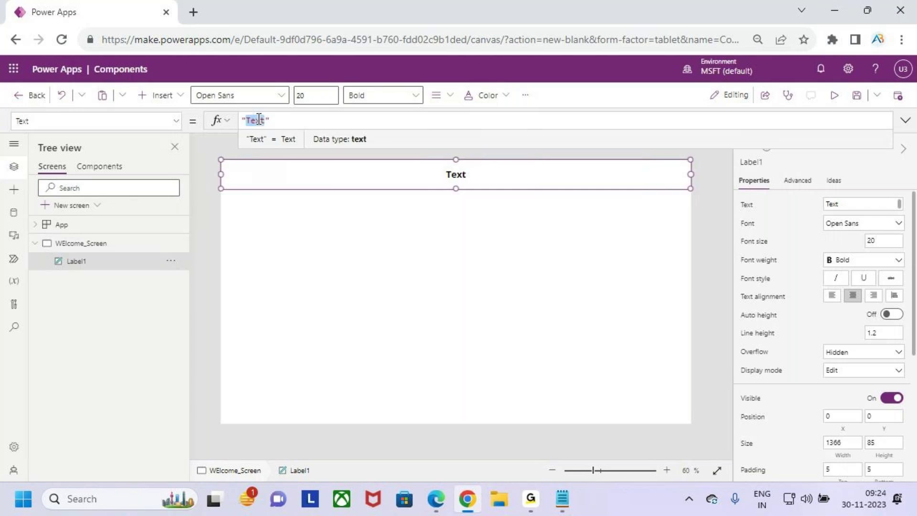
{"action": "key", "text": "BackSpace"}
{"action": "type", "text": "WEc"}
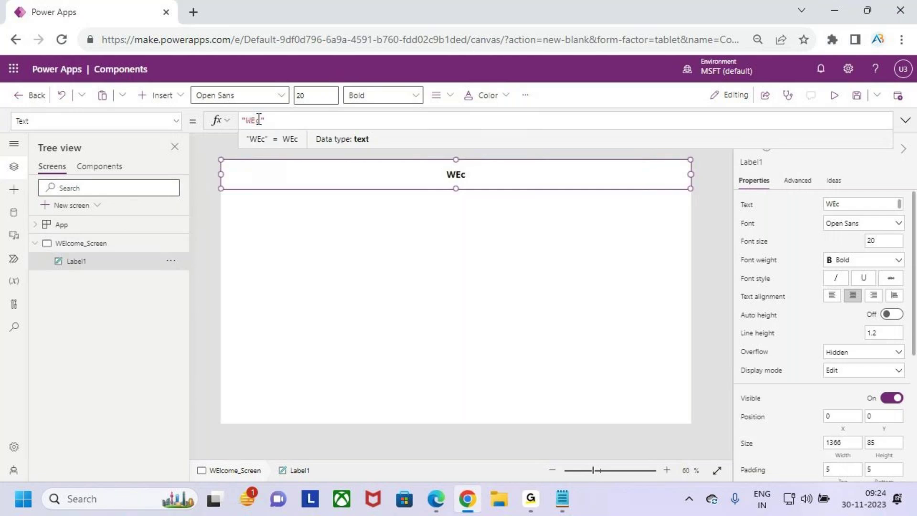
{"action": "key", "text": "BackSpace"}
{"action": "key", "text": "BackSpace"}
{"action": "key", "text": "BackSpace"}
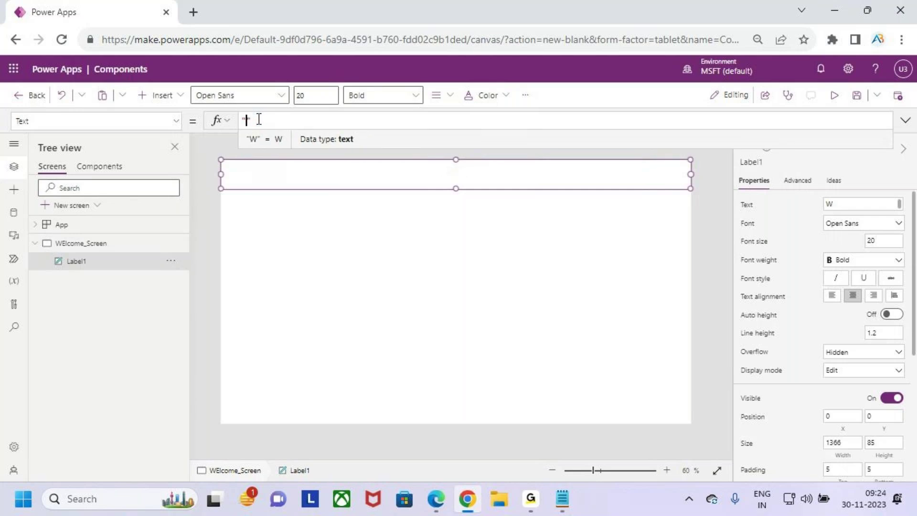
{"action": "type", "text": "WEcome"}
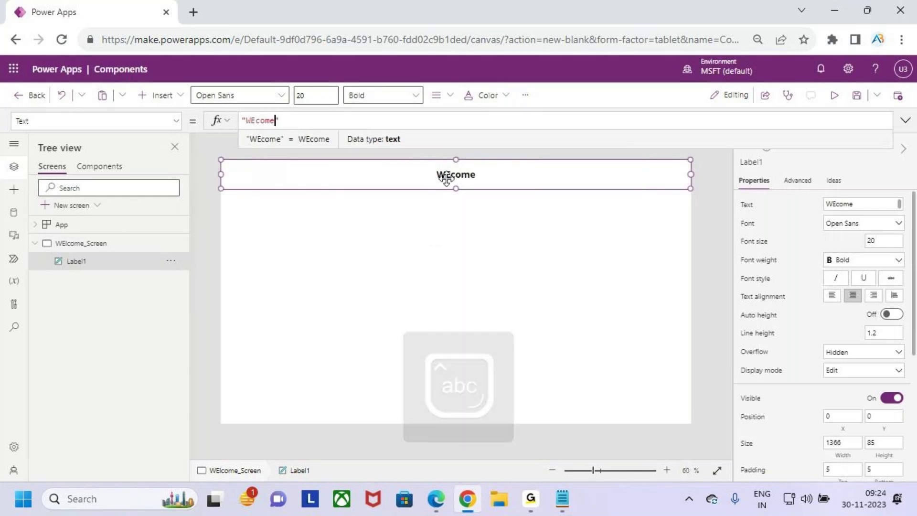
{"action": "key", "text": "Left"}
{"action": "key", "text": "Left"}
{"action": "key", "text": "Left"}
{"action": "key", "text": "BackSpace"}
{"action": "type", "text": "el"}
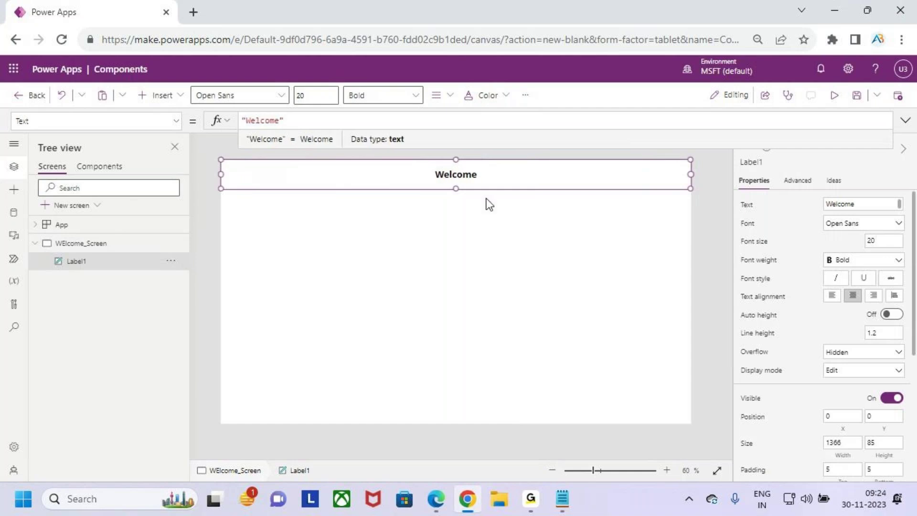
{"action": "left_click", "coordinate": [488, 227]}
- Give the Welcome label white text on an orange background
{"action": "left_click", "coordinate": [492, 180]}
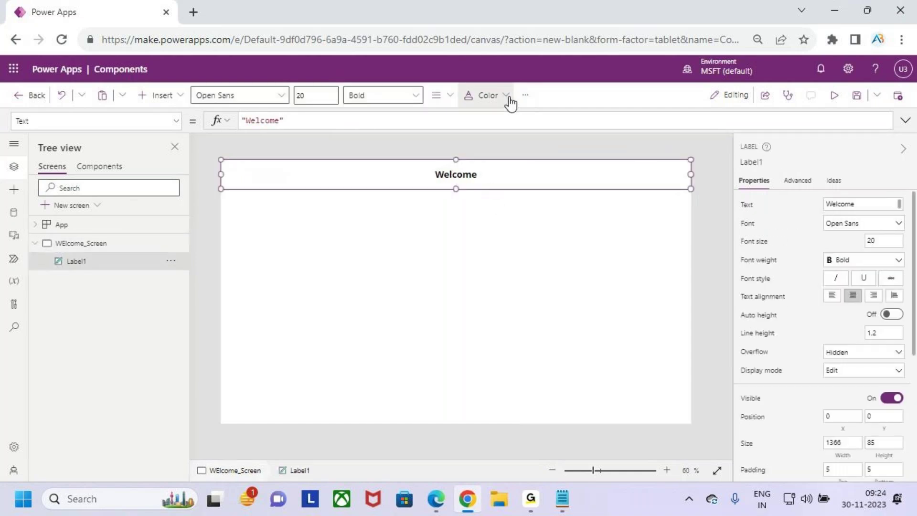
{"action": "left_click", "coordinate": [509, 98]}
{"action": "left_click", "coordinate": [604, 157]}
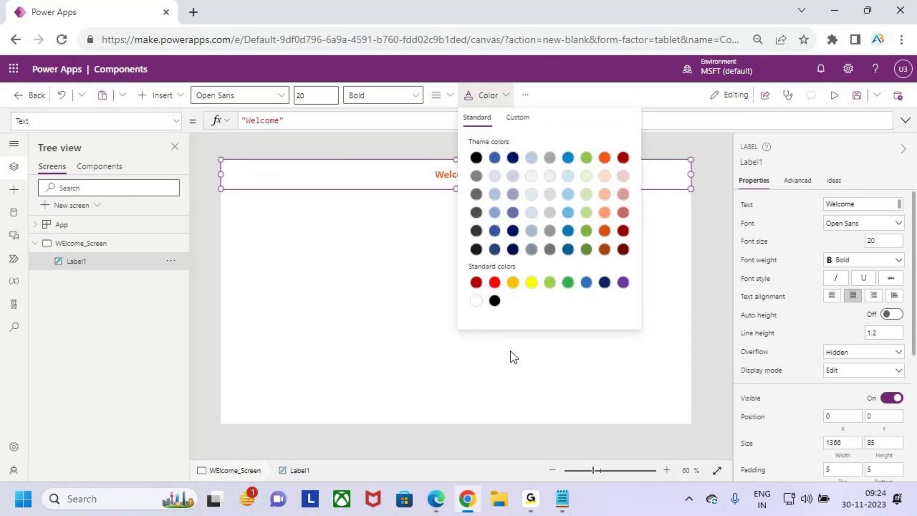
{"action": "left_click", "coordinate": [476, 300]}
{"action": "left_click", "coordinate": [525, 95]}
{"action": "mouse_move", "coordinate": [561, 121]}
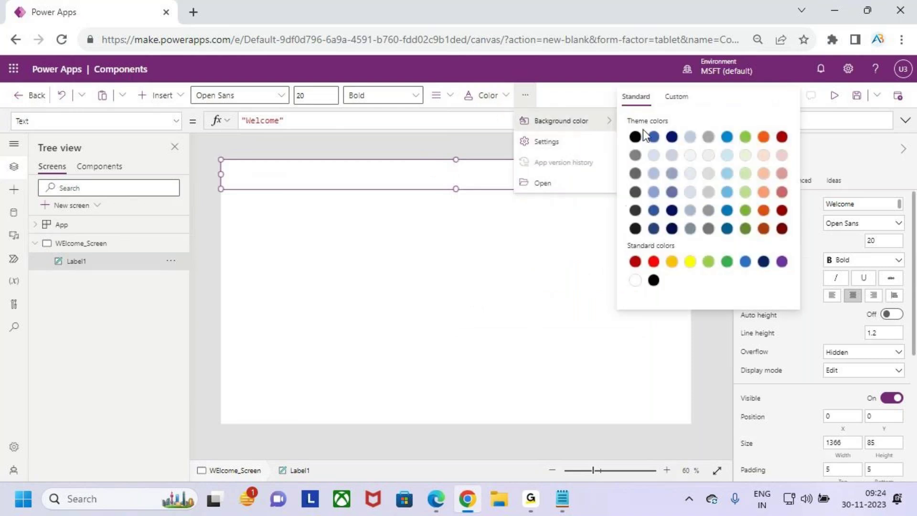
{"action": "left_click", "coordinate": [763, 137]}
{"action": "left_click", "coordinate": [477, 302]}
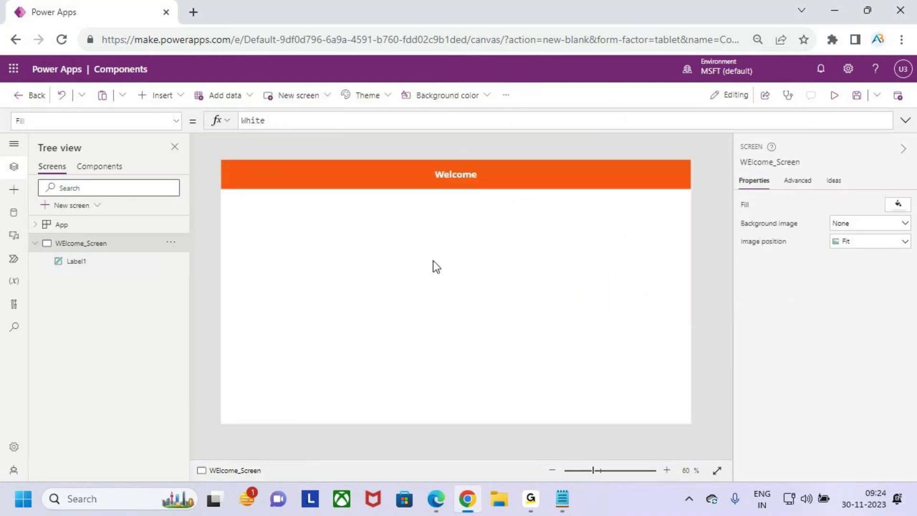
- Add a second blank screen and name it Gallery_Screen
{"action": "left_click", "coordinate": [72, 205]}
{"action": "key", "text": "Escape"}
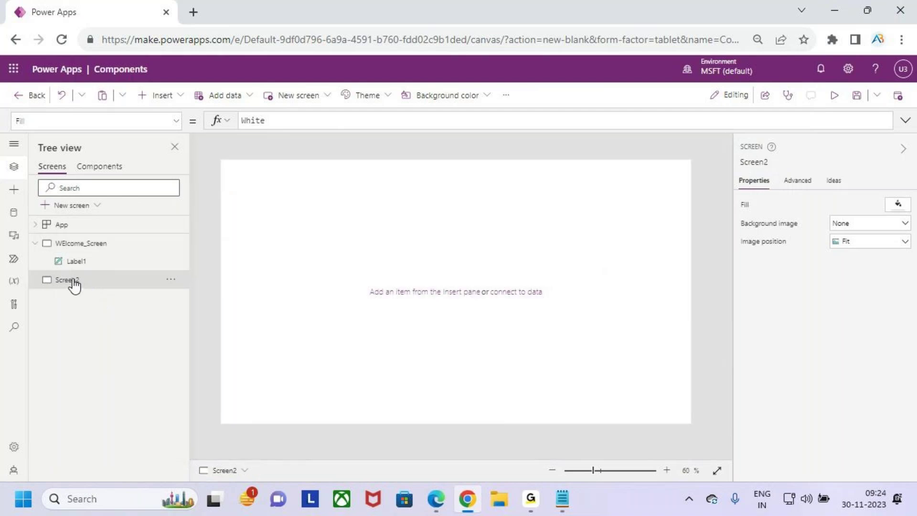
{"action": "double_click", "coordinate": [74, 281]}
{"action": "type", "text": "Gallery_Sc"}
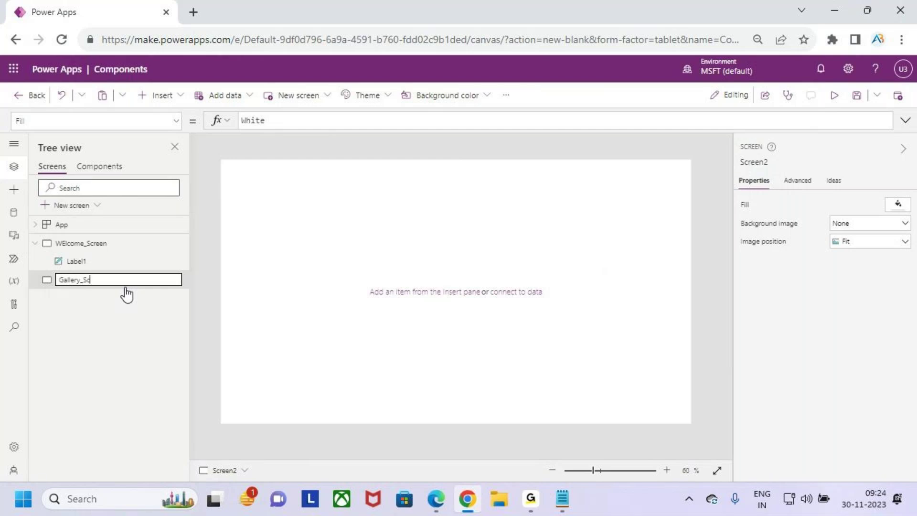
{"action": "type", "text": "reen"}
{"action": "left_click", "coordinate": [282, 265]}
- Insert a text label on Gallery_Screen and stretch it across the screen's top edge, about 1366 wide and 95 high
{"action": "left_click", "coordinate": [164, 95]}
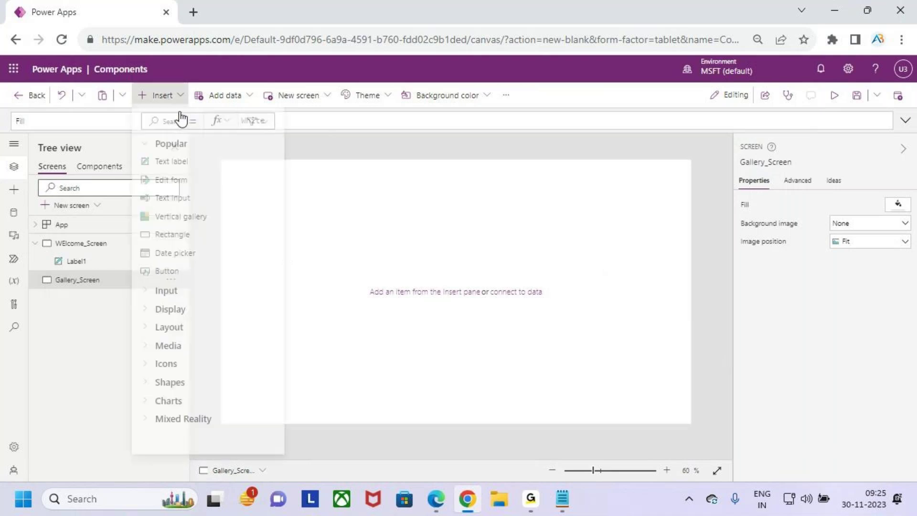
{"action": "left_click", "coordinate": [191, 162]}
{"action": "left_click_drag", "start_coordinate": [243, 165], "coordinate": [691, 193]}
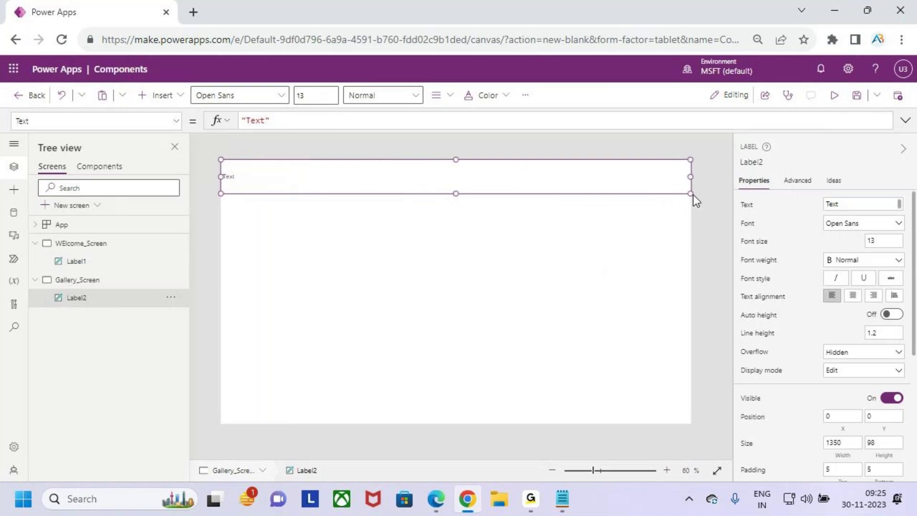
- Format the gallery screen's label with font size 20, bold weight and centred text
{"action": "left_click", "coordinate": [310, 97]}
{"action": "left_click_drag", "start_coordinate": [310, 97], "coordinate": [277, 100]}
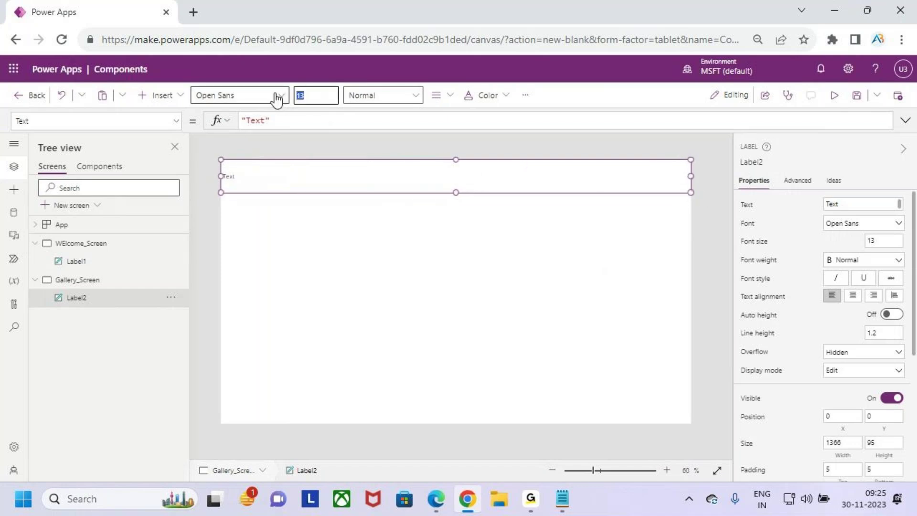
{"action": "key", "text": "Return"}
{"action": "left_click", "coordinate": [391, 102]}
{"action": "left_click", "coordinate": [382, 115]}
{"action": "left_click", "coordinate": [439, 95]}
{"action": "left_click", "coordinate": [465, 140]}
- Set the gallery screen label's text colour to white and its background to orange
{"action": "left_click", "coordinate": [488, 95]}
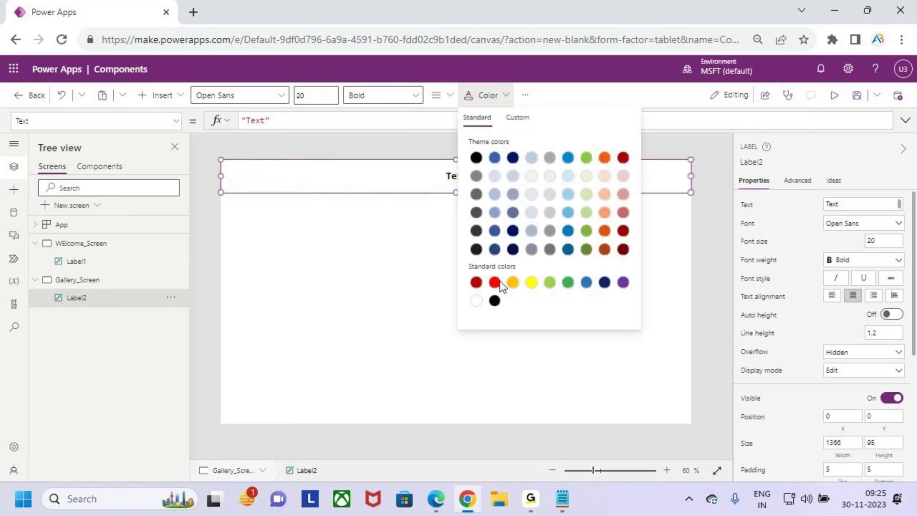
{"action": "left_click", "coordinate": [476, 300]}
{"action": "left_click", "coordinate": [525, 95]}
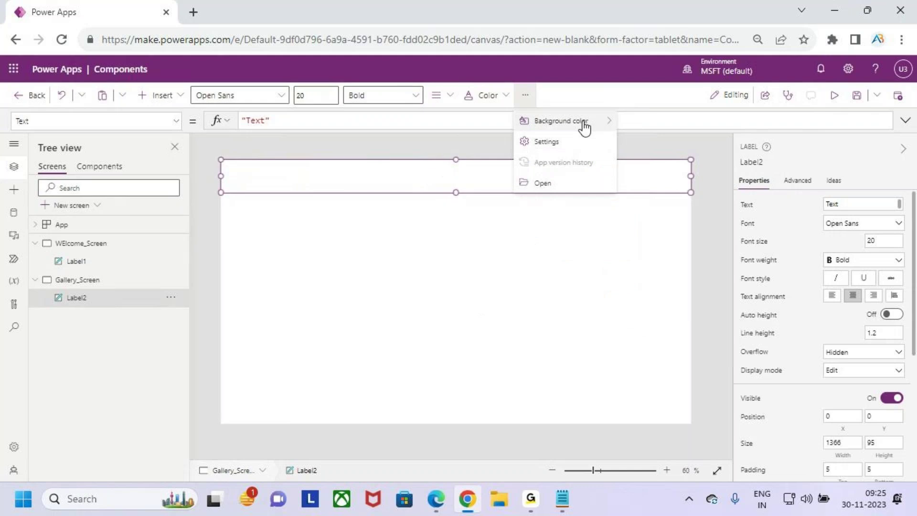
{"action": "mouse_move", "coordinate": [584, 128]}
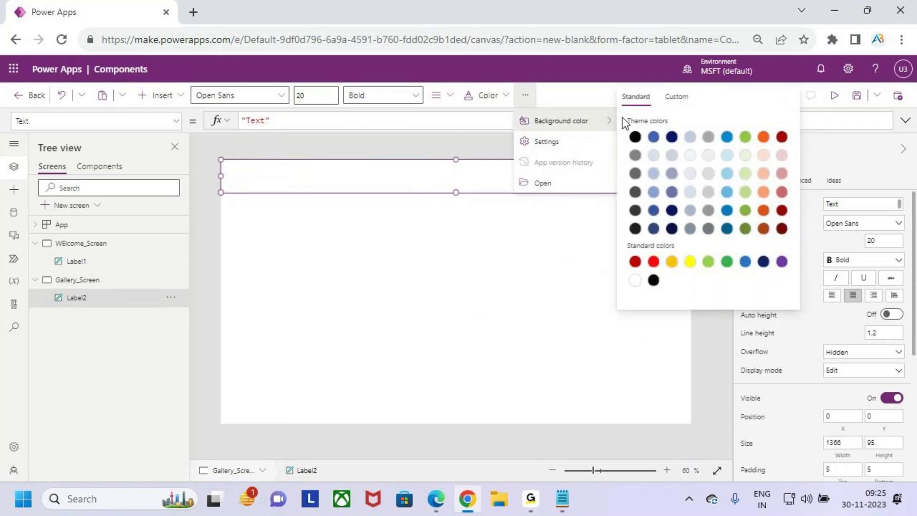
{"action": "left_click", "coordinate": [762, 138]}
{"action": "left_click", "coordinate": [519, 222]}
- Change the text of the label on Gallery_Screen to "Gallery"
{"action": "left_click", "coordinate": [468, 176]}
{"action": "left_click", "coordinate": [468, 175]}
{"action": "type", "text": "Gallery"}
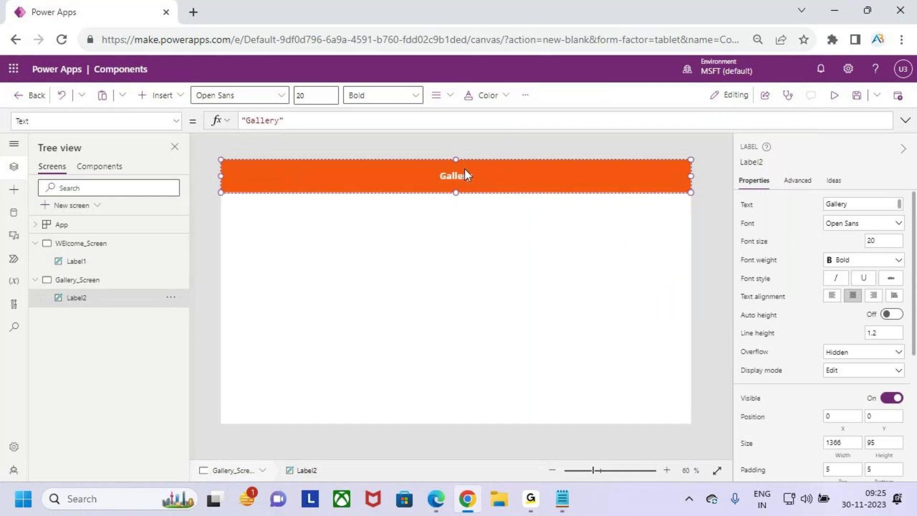
{"action": "left_click", "coordinate": [466, 217]}
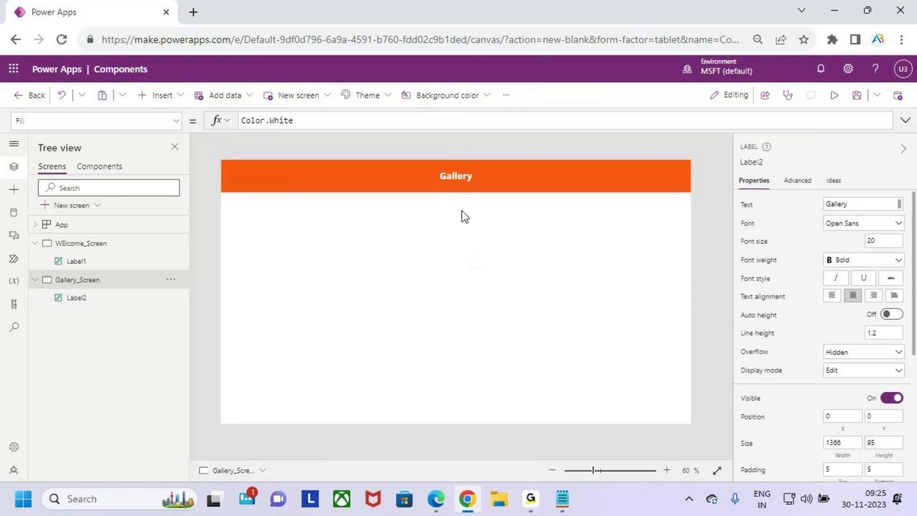
{"action": "left_click", "coordinate": [458, 177]}
- Add a third blank screen and name it Form_Screen
{"action": "left_click", "coordinate": [71, 205]}
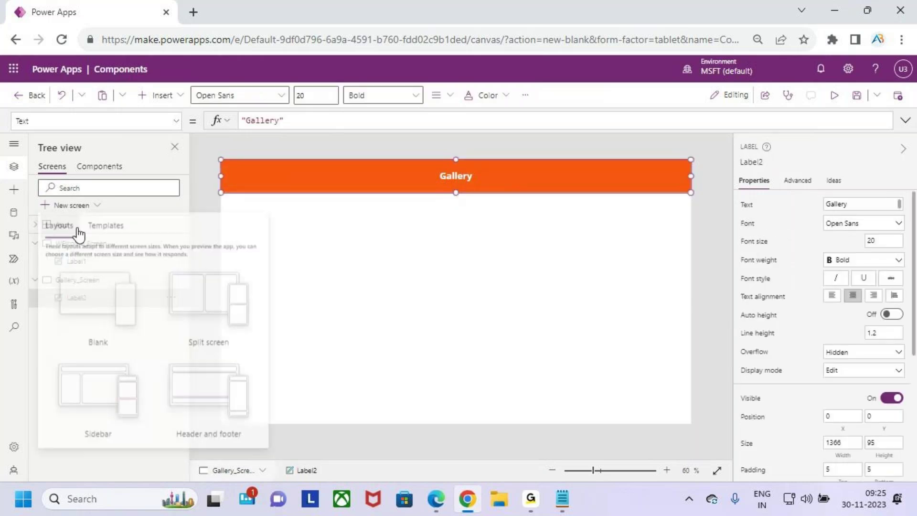
{"action": "left_click", "coordinate": [101, 316]}
{"action": "double_click", "coordinate": [75, 321]}
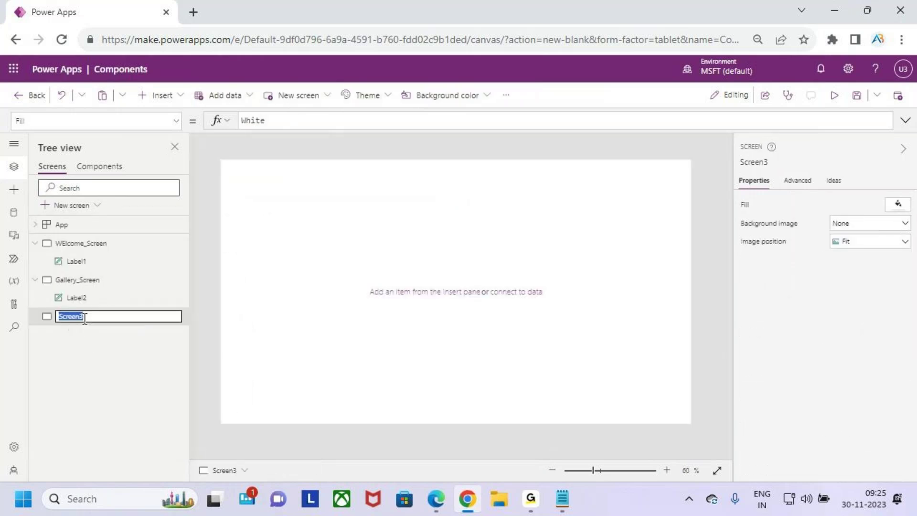
{"action": "type", "text": "Form_"}
{"action": "left_click", "coordinate": [121, 361]}
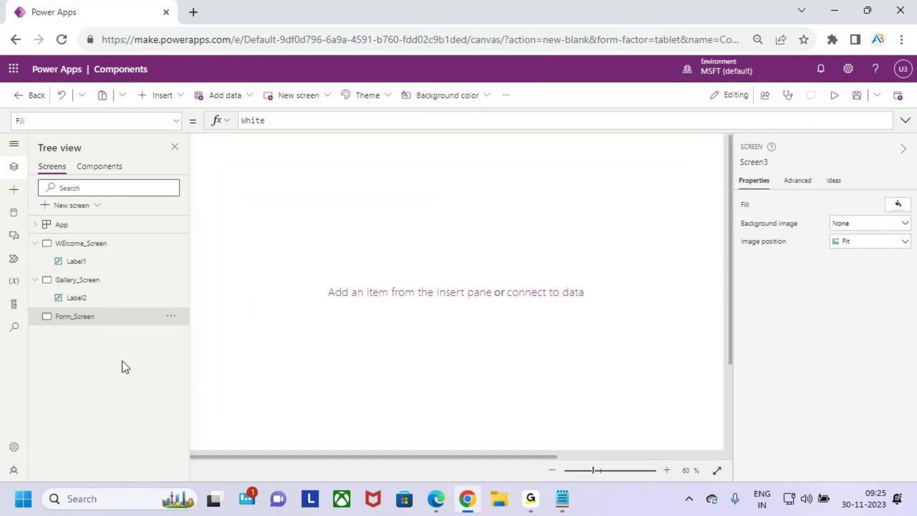
- Insert a text label on Form_Screen and stretch it across the screen's top edge, about 1366 wide and 91 high
{"action": "left_click", "coordinate": [157, 98]}
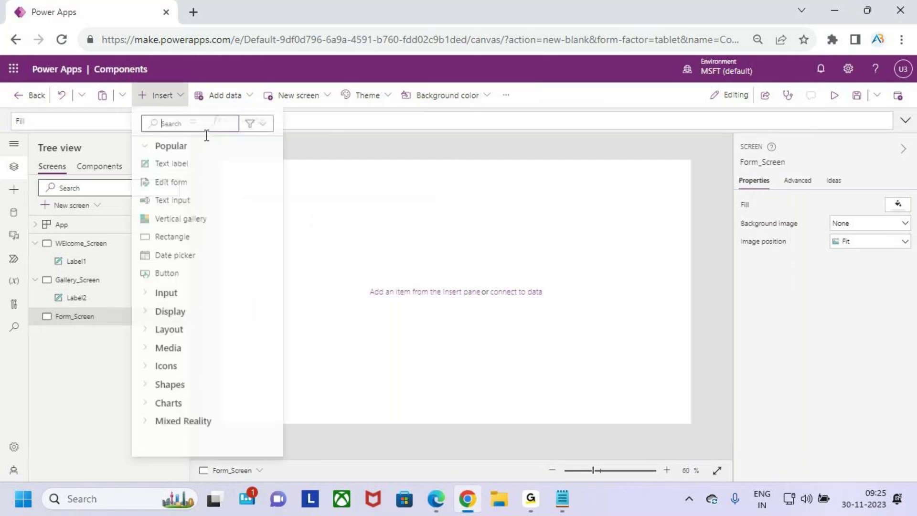
{"action": "left_click", "coordinate": [199, 163]}
{"action": "left_click_drag", "start_coordinate": [264, 179], "coordinate": [706, 191]}
- Set the form screen label's font size to 20, make it bold and centre its text
{"action": "left_click", "coordinate": [310, 97]}
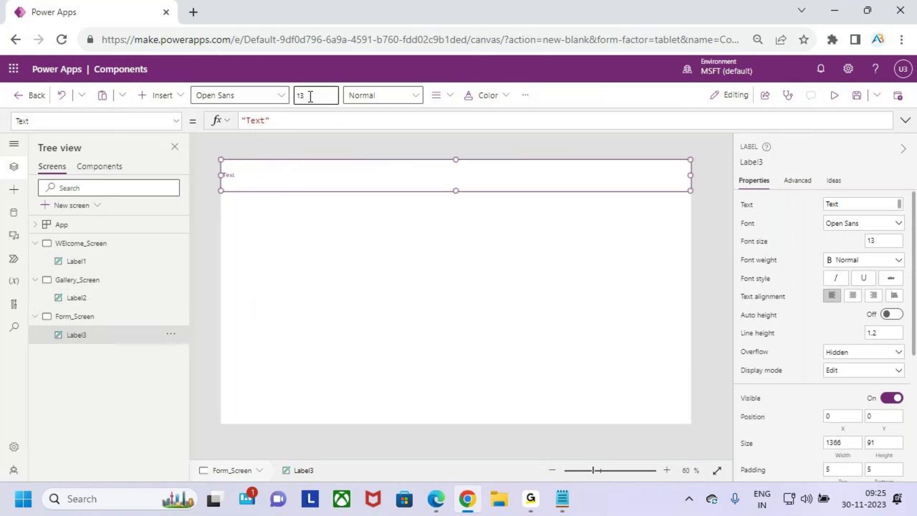
{"action": "key", "text": "Return"}
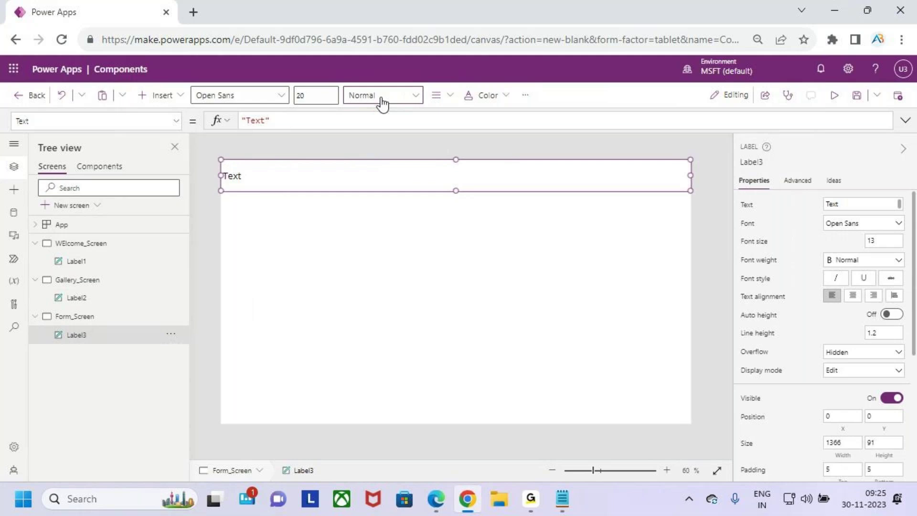
{"action": "left_click", "coordinate": [380, 101]}
{"action": "left_click", "coordinate": [414, 116]}
{"action": "left_click", "coordinate": [437, 96]}
{"action": "left_click", "coordinate": [456, 138]}
- Colour the form screen label's text white and fill its background with orange
{"action": "left_click", "coordinate": [494, 96]}
{"action": "left_click", "coordinate": [516, 143]}
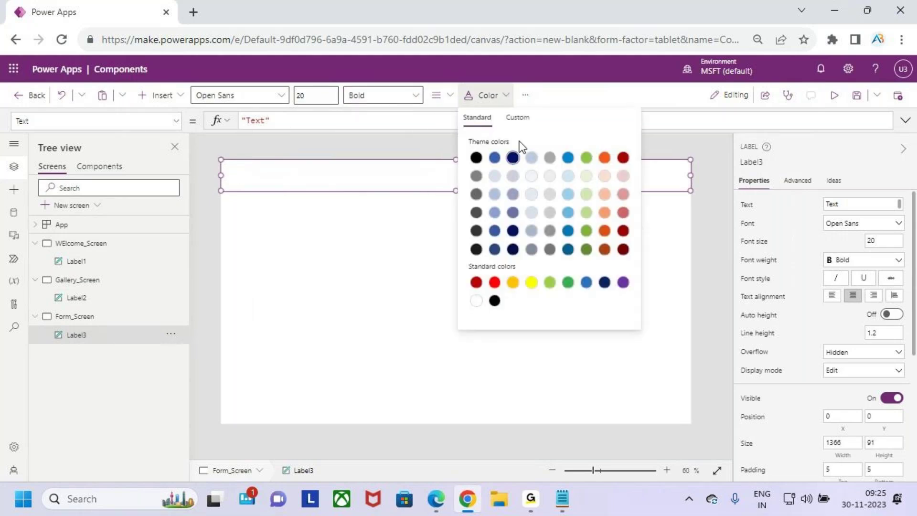
{"action": "left_click", "coordinate": [525, 95]}
{"action": "left_click", "coordinate": [549, 123]}
{"action": "left_click", "coordinate": [764, 138]}
{"action": "left_click", "coordinate": [349, 296]}
- Change the text of the label on Form_Screen to "Forms"
{"action": "left_click", "coordinate": [524, 176]}
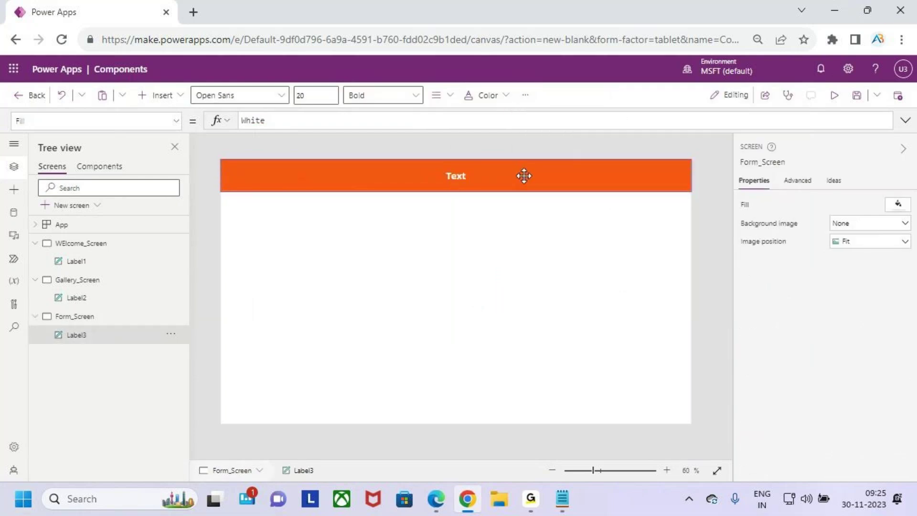
{"action": "double_click", "coordinate": [563, 171]}
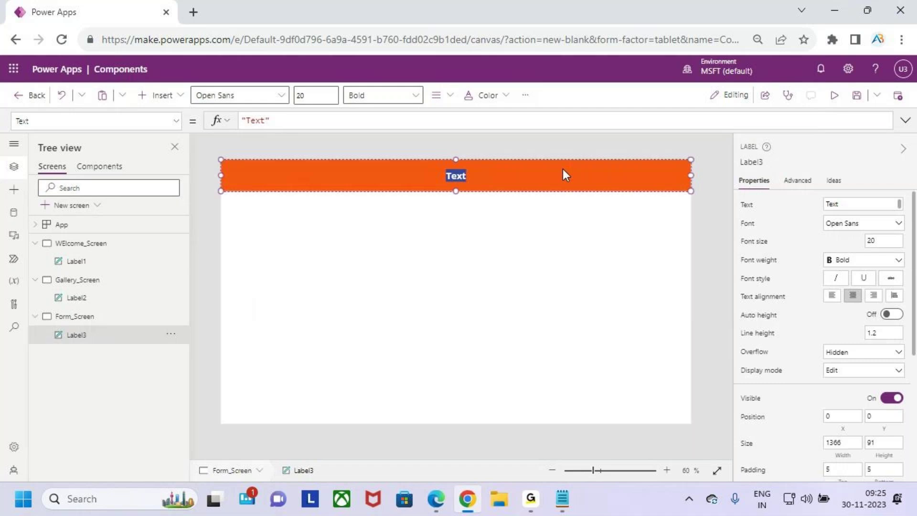
{"action": "type", "text": "Forms"}
{"action": "left_click", "coordinate": [446, 271]}
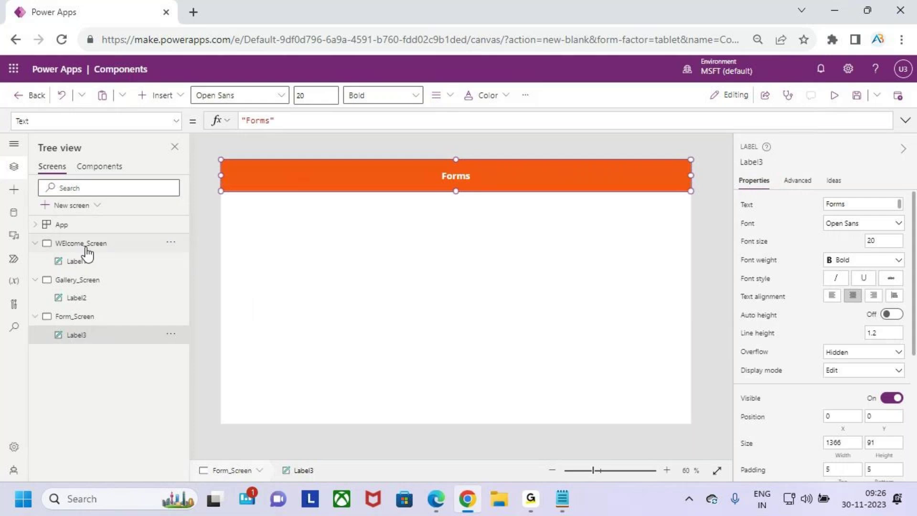
- Collapse WElcome_Screen, Gallery_Screen and Form_Screen in the Tree view
{"action": "left_click", "coordinate": [35, 243]}
{"action": "left_click", "coordinate": [35, 261]}
{"action": "left_click", "coordinate": [35, 279]}
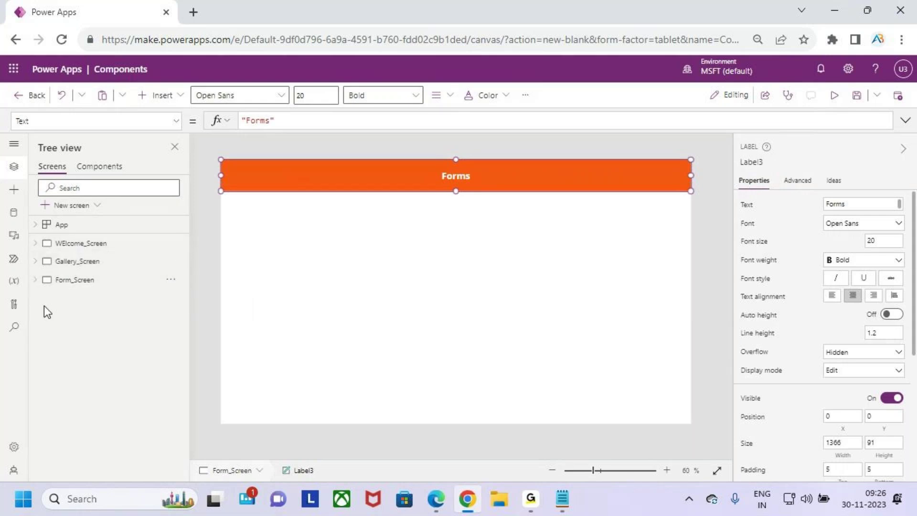
- Rename WElcome_Screen to Welcome_Screen in the Tree view
{"action": "double_click", "coordinate": [90, 244]}
{"action": "type", "text": "Welcome"}
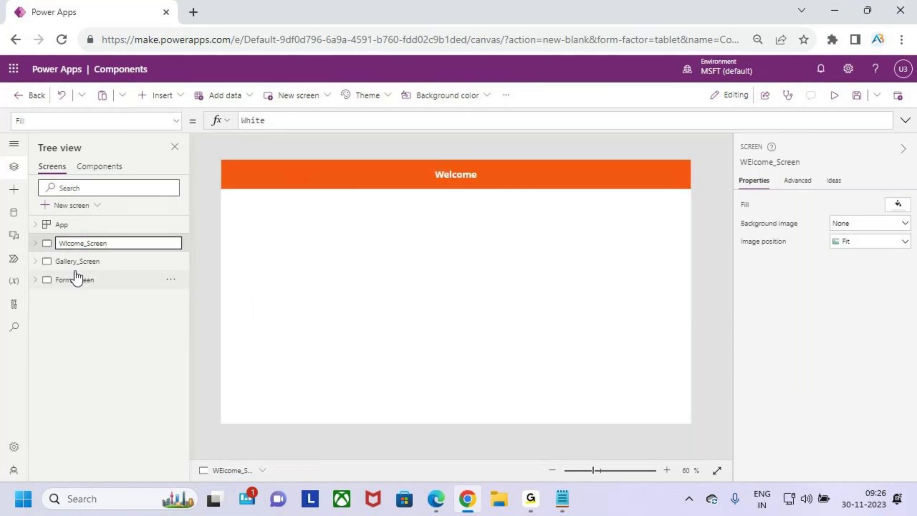
{"action": "key", "text": "Return"}
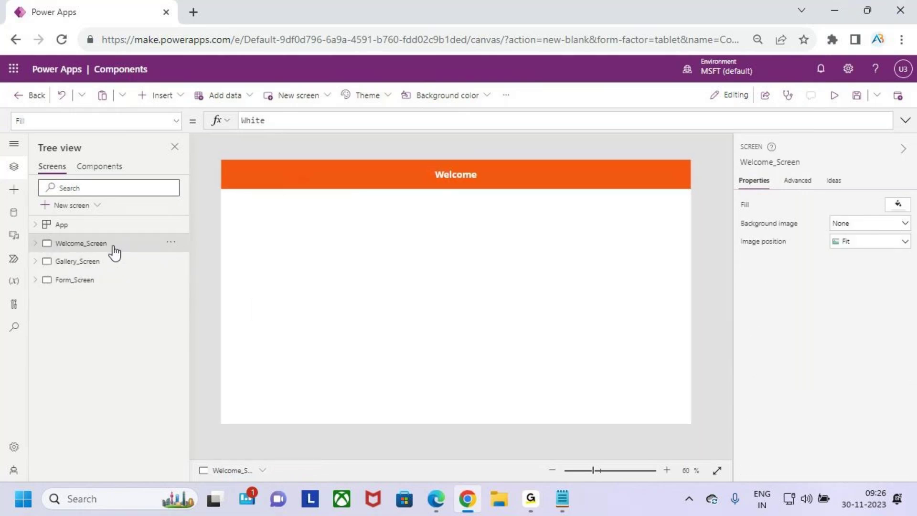
- Inspect the header label on Welcome_Screen, Gallery_Screen and Form_Screen in turn
{"action": "key", "text": "ctrl+2"}
{"action": "left_click_drag", "start_coordinate": [524, 148], "coordinate": [477, 194]}
{"action": "key", "text": "Escape"}
{"action": "left_click", "coordinate": [512, 180]}
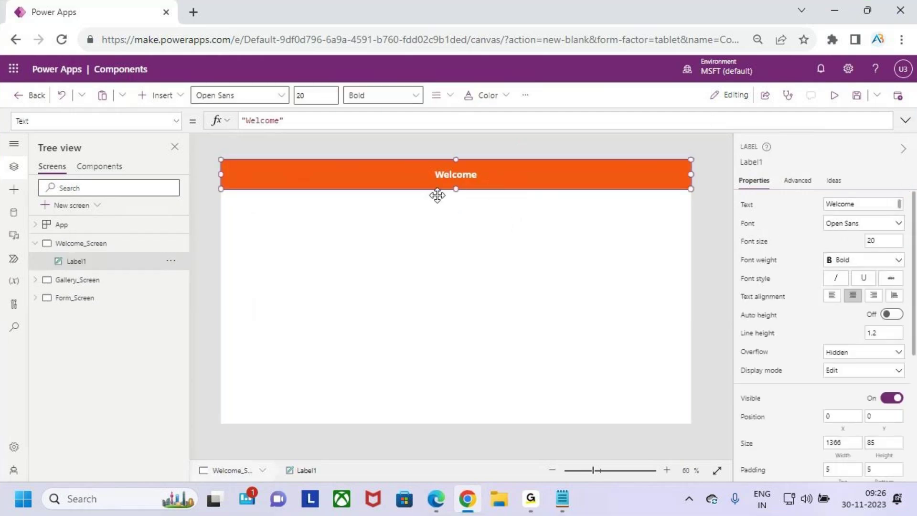
{"action": "left_click", "coordinate": [89, 285]}
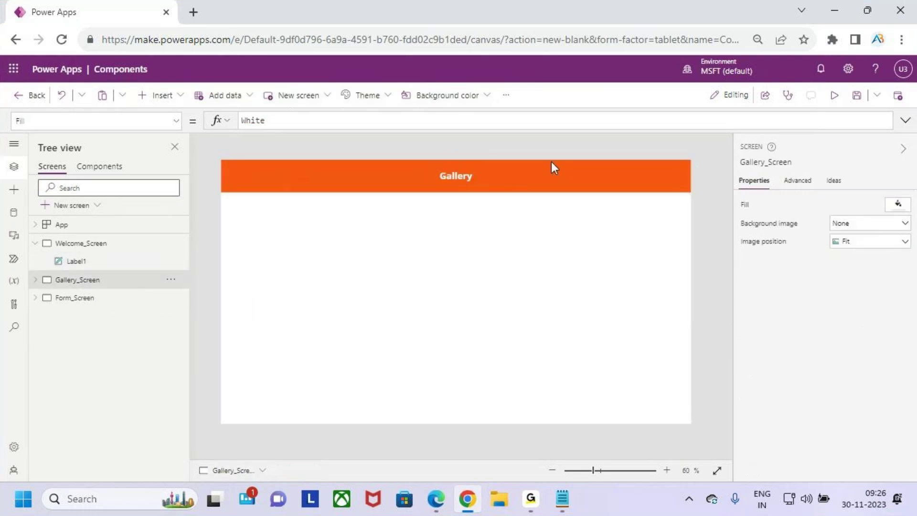
{"action": "left_click", "coordinate": [515, 176]}
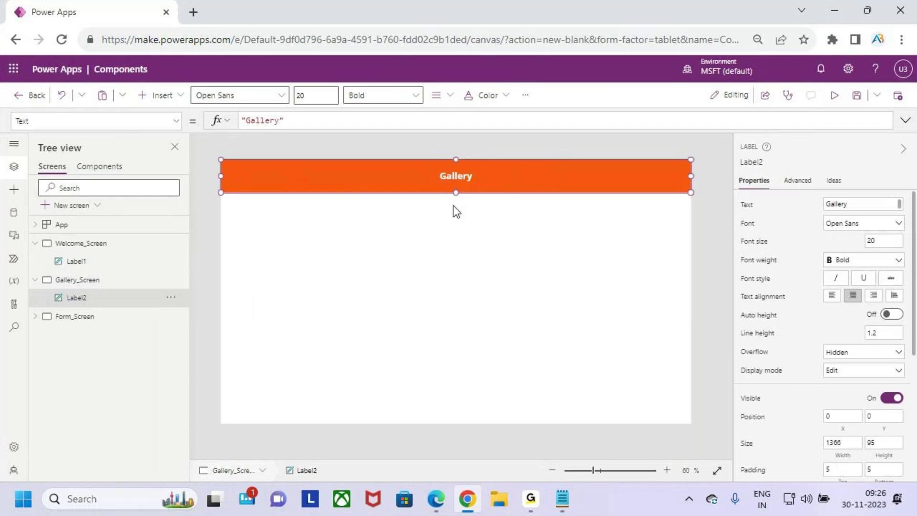
{"action": "left_click", "coordinate": [104, 317]}
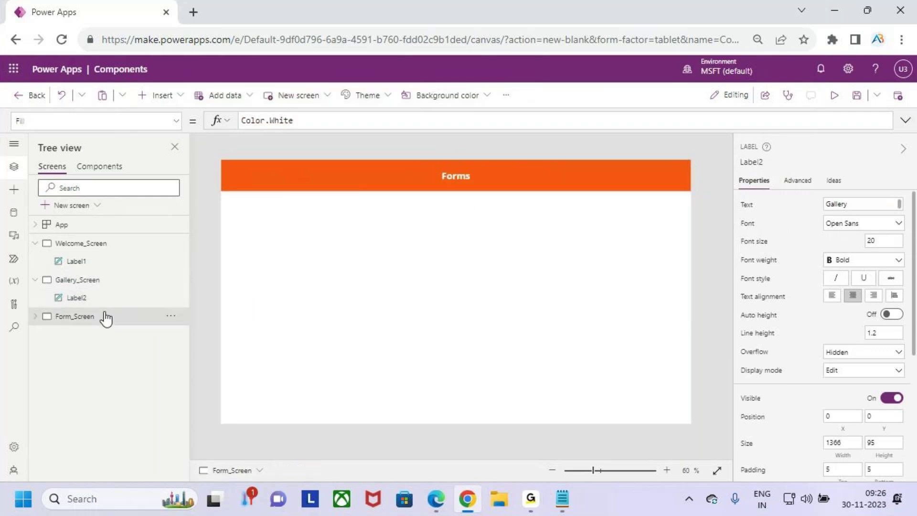
{"action": "left_click", "coordinate": [516, 176]}
{"action": "mouse_move", "coordinate": [507, 184]}
{"action": "left_mouse_down"}
{"action": "mouse_move", "coordinate": [508, 173]}
{"action": "mouse_move", "coordinate": [518, 211]}
{"action": "mouse_move", "coordinate": [511, 168]}
{"action": "left_mouse_up"}
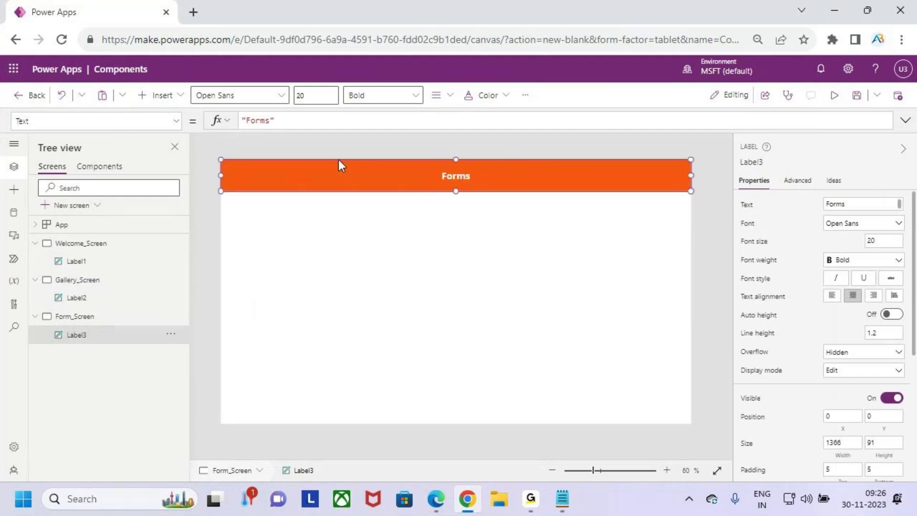
- Collapse the three screens in the Tree view and compare their headers by switching between them
{"action": "left_click", "coordinate": [35, 243]}
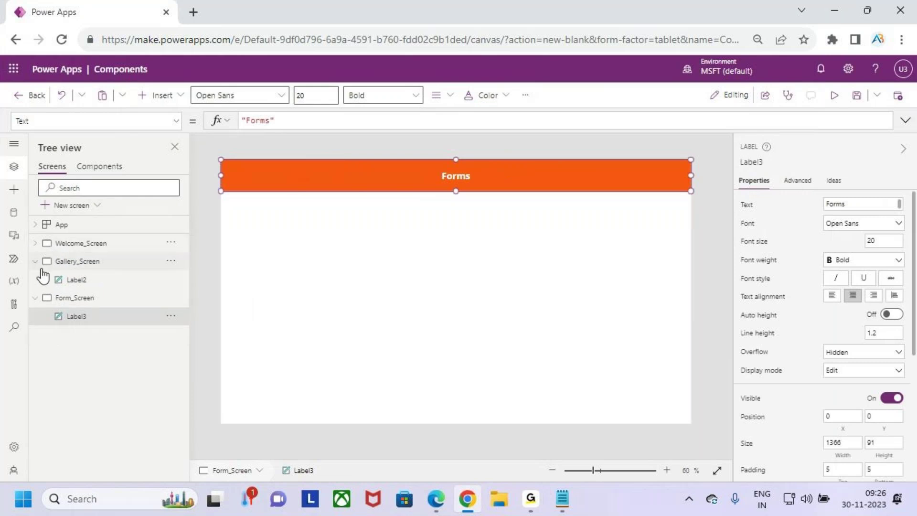
{"action": "left_click", "coordinate": [36, 262]}
{"action": "left_click", "coordinate": [36, 280]}
{"action": "left_click", "coordinate": [99, 245]}
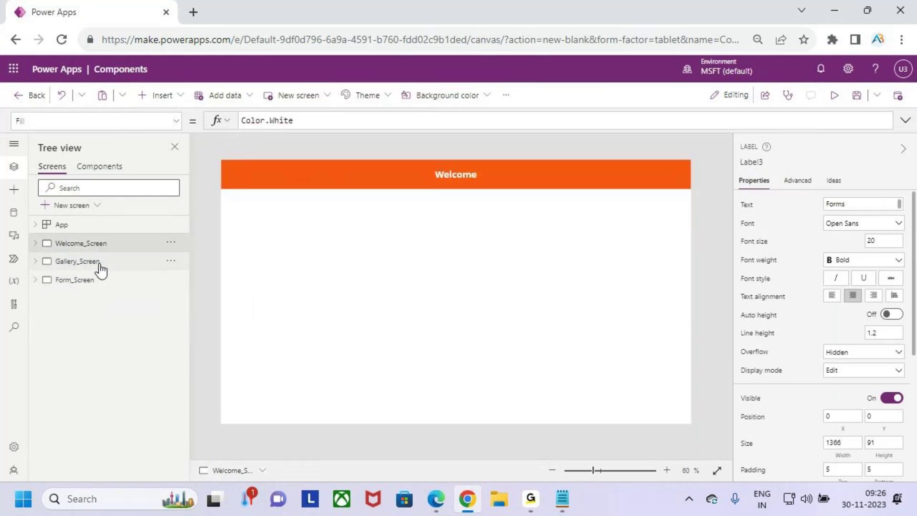
{"action": "left_click", "coordinate": [102, 280]}
{"action": "left_click", "coordinate": [105, 261]}
{"action": "left_click", "coordinate": [105, 245]}
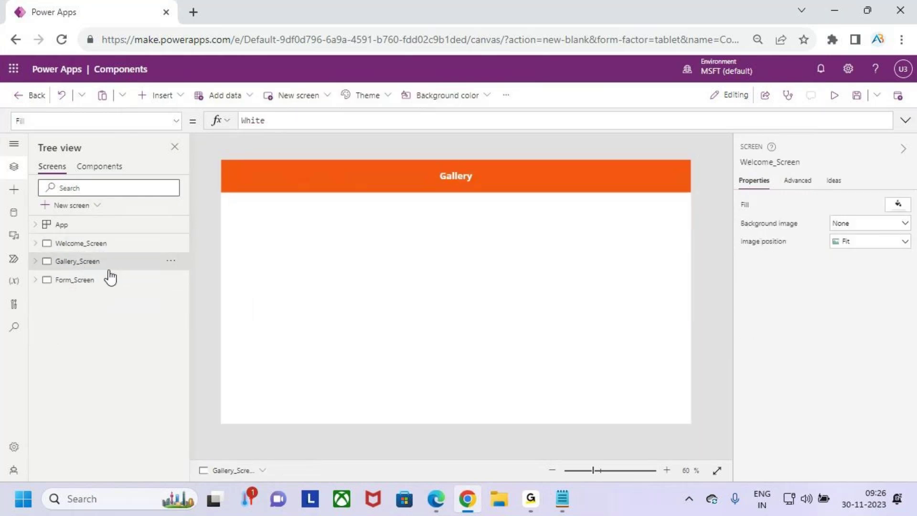
{"action": "left_click", "coordinate": [109, 281]}
{"action": "left_click", "coordinate": [105, 261]}
{"action": "left_click", "coordinate": [107, 243]}
{"action": "left_click", "coordinate": [113, 261]}
{"action": "left_click", "coordinate": [109, 278]}
{"action": "left_click", "coordinate": [109, 244]}
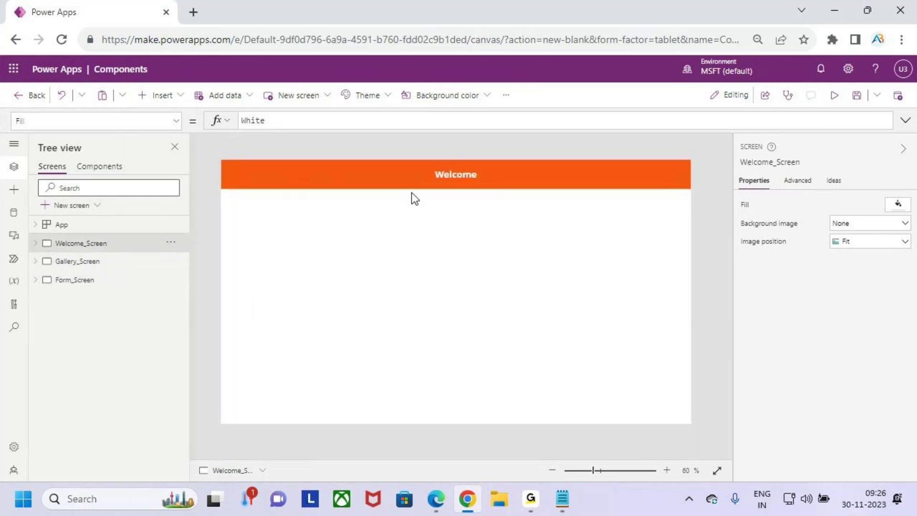
- Examine the properties of the Welcome_Screen and Gallery_Screen header labels and display Form_Screen
{"action": "left_click", "coordinate": [472, 176]}
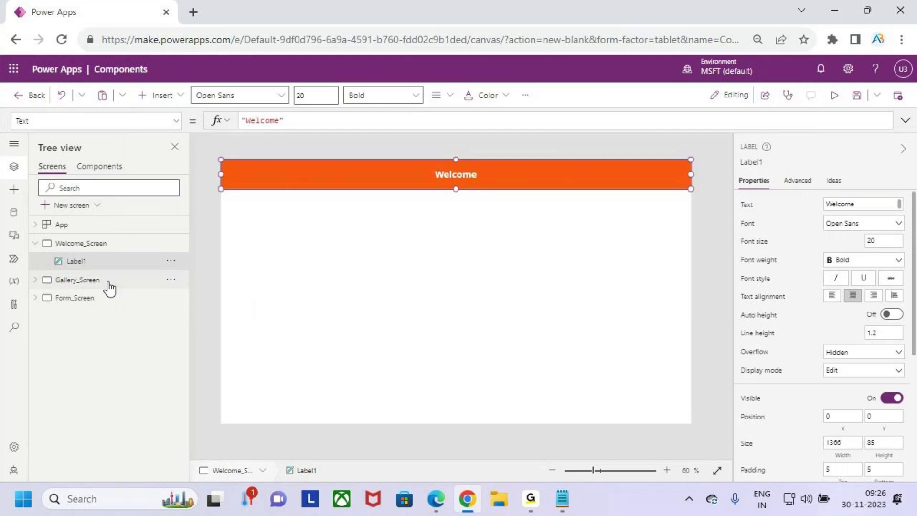
{"action": "left_click", "coordinate": [107, 281]}
{"action": "left_click", "coordinate": [400, 187]}
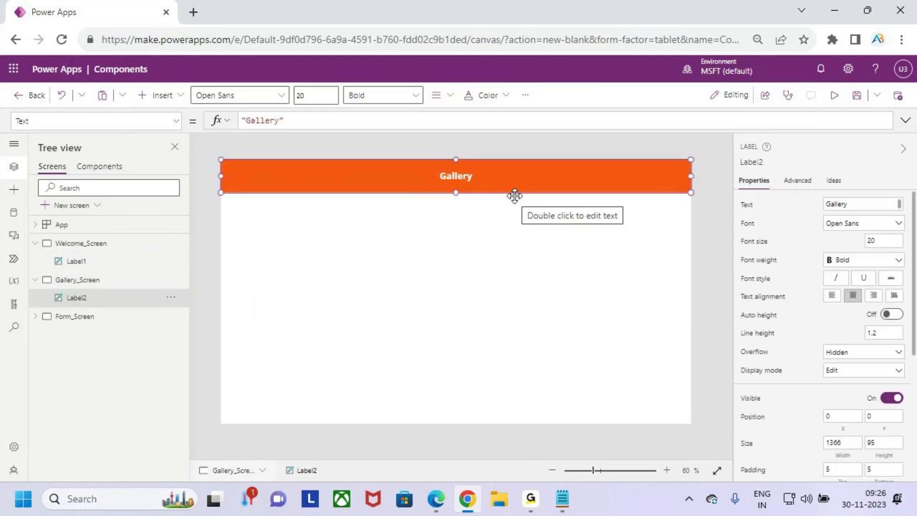
{"action": "left_click", "coordinate": [95, 317]}
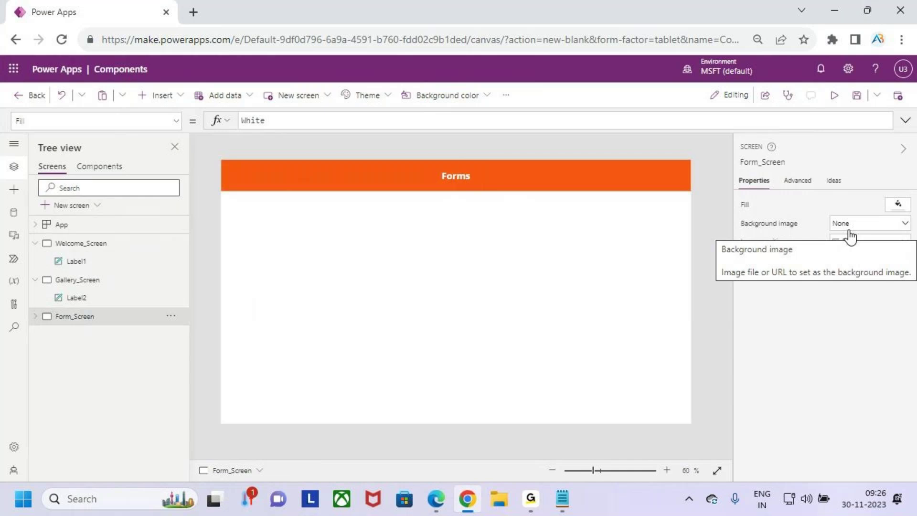
{"action": "mouse_move", "coordinate": [389, 267]}
{"action": "left_mouse_down"}
{"action": "mouse_move", "coordinate": [388, 300]}
{"action": "mouse_move", "coordinate": [415, 282]}
{"action": "mouse_move", "coordinate": [381, 266]}
{"action": "mouse_move", "coordinate": [432, 260]}
{"action": "left_mouse_up"}
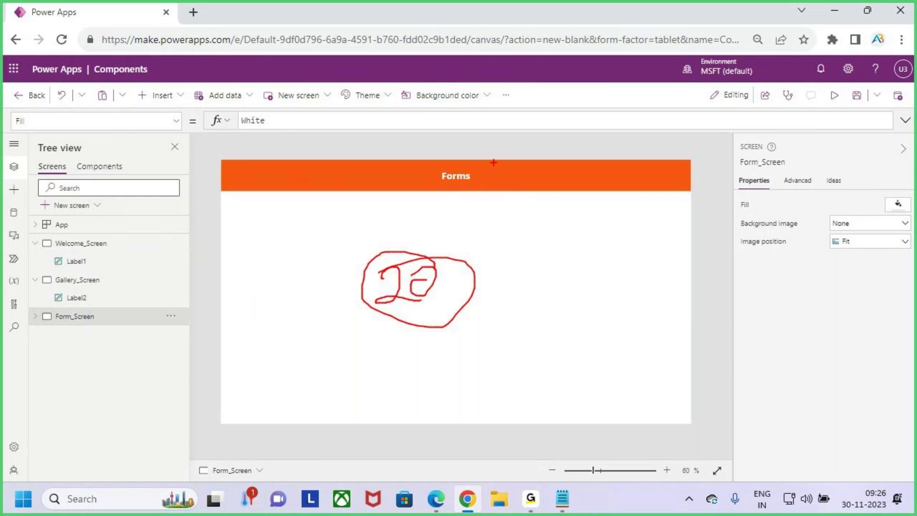
{"action": "left_click_drag", "start_coordinate": [461, 275], "coordinate": [490, 264]}
{"action": "left_click_drag", "start_coordinate": [492, 182], "coordinate": [547, 139]}
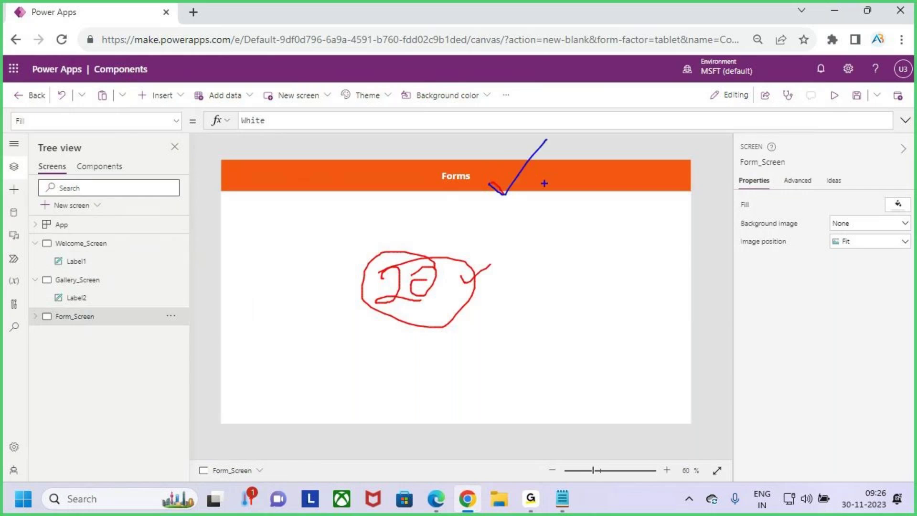
{"action": "left_click_drag", "start_coordinate": [443, 187], "coordinate": [488, 183]}
{"action": "key", "text": "Escape"}
{"action": "key", "text": "ctrl+2"}
{"action": "mouse_move", "coordinate": [434, 265]}
{"action": "left_mouse_down"}
{"action": "mouse_move", "coordinate": [422, 316]}
{"action": "mouse_move", "coordinate": [452, 296]}
{"action": "left_mouse_up"}
{"action": "mouse_move", "coordinate": [458, 276]}
{"action": "left_mouse_down"}
{"action": "mouse_move", "coordinate": [479, 276]}
{"action": "mouse_move", "coordinate": [460, 274]}
{"action": "left_mouse_up"}
{"action": "mouse_move", "coordinate": [491, 252]}
{"action": "left_mouse_down"}
{"action": "mouse_move", "coordinate": [396, 258]}
{"action": "mouse_move", "coordinate": [478, 262]}
{"action": "left_mouse_up"}
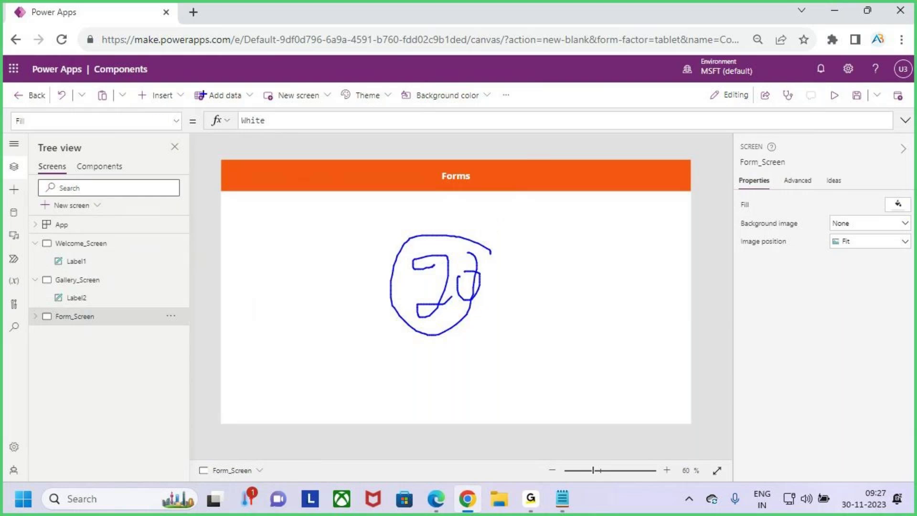
{"action": "key", "text": "Escape"}
{"action": "left_click", "coordinate": [557, 171]}
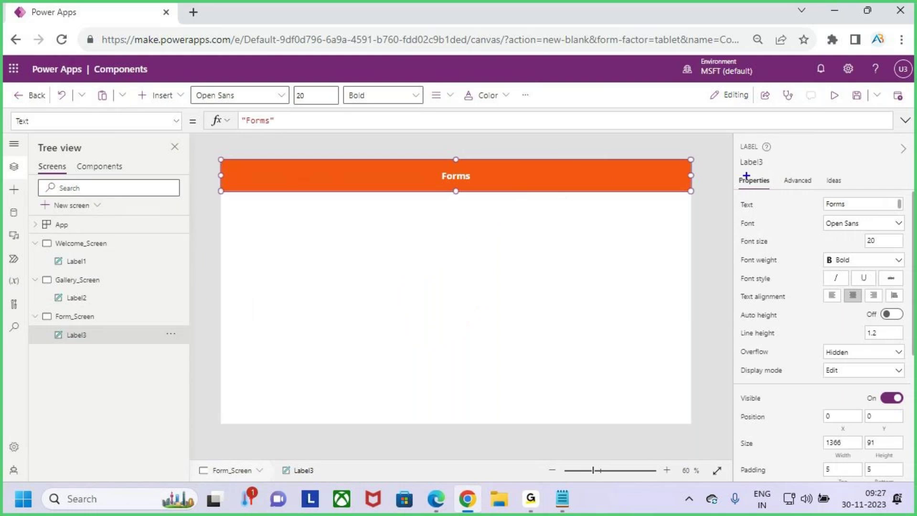
{"action": "left_click_drag", "start_coordinate": [738, 152], "coordinate": [776, 175]}
{"action": "mouse_move", "coordinate": [403, 233]}
{"action": "left_mouse_down"}
{"action": "mouse_move", "coordinate": [397, 268]}
{"action": "mouse_move", "coordinate": [427, 260]}
{"action": "left_mouse_up"}
{"action": "mouse_move", "coordinate": [426, 248]}
{"action": "left_mouse_down"}
{"action": "mouse_move", "coordinate": [433, 243]}
{"action": "mouse_move", "coordinate": [396, 281]}
{"action": "mouse_move", "coordinate": [440, 269]}
{"action": "mouse_move", "coordinate": [449, 230]}
{"action": "mouse_move", "coordinate": [492, 253]}
{"action": "left_mouse_up"}
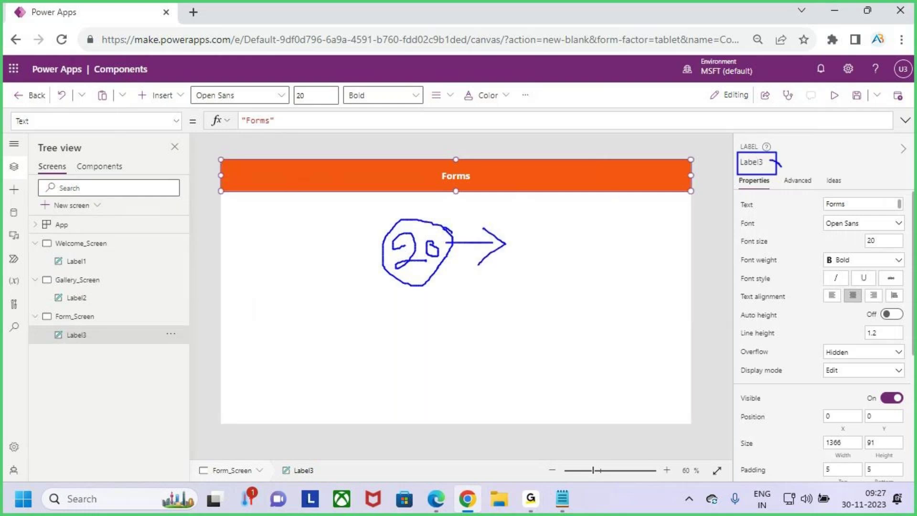
{"action": "left_click_drag", "start_coordinate": [87, 56], "coordinate": [147, 84]}
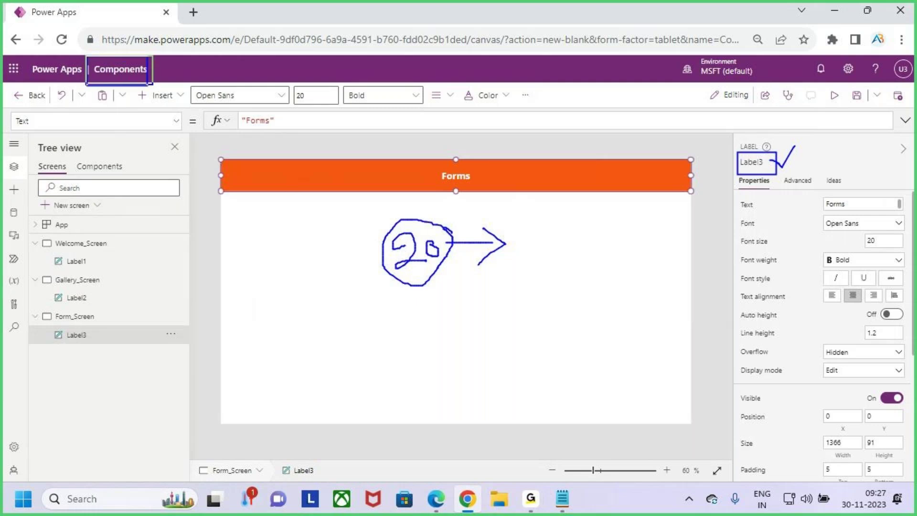
{"action": "mouse_move", "coordinate": [547, 234]}
{"action": "left_mouse_down"}
{"action": "mouse_move", "coordinate": [562, 258]}
{"action": "mouse_move", "coordinate": [592, 242]}
{"action": "left_mouse_up"}
{"action": "mouse_move", "coordinate": [584, 223]}
{"action": "left_mouse_down"}
{"action": "mouse_move", "coordinate": [609, 241]}
{"action": "mouse_move", "coordinate": [582, 234]}
{"action": "left_mouse_up"}
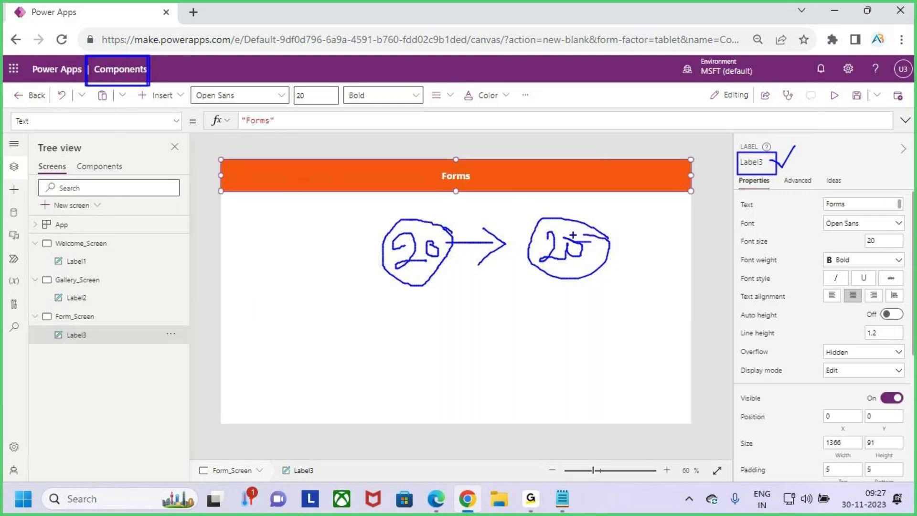
{"action": "mouse_move", "coordinate": [591, 205]}
{"action": "left_mouse_down"}
{"action": "mouse_move", "coordinate": [584, 236]}
{"action": "mouse_move", "coordinate": [633, 217]}
{"action": "left_mouse_up"}
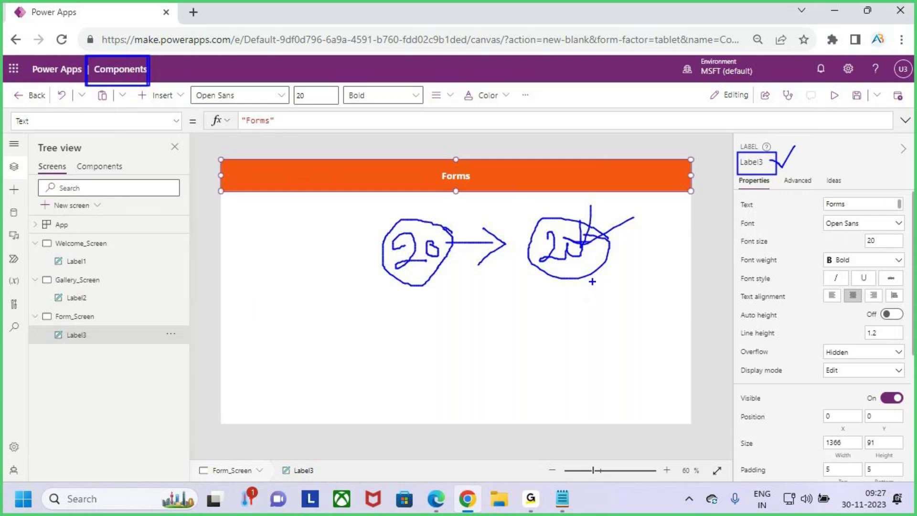
{"action": "key", "text": "Escape"}
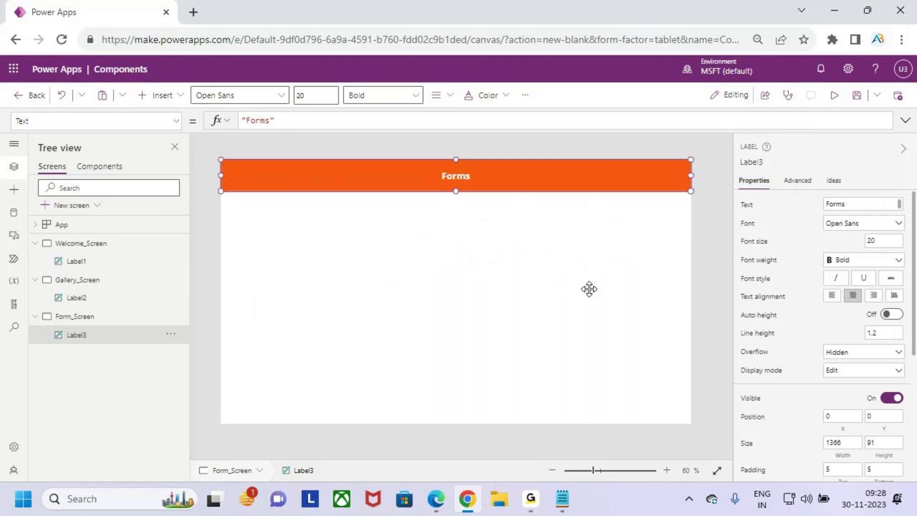
{"action": "left_click", "coordinate": [93, 244]}
{"action": "left_click_drag", "start_coordinate": [80, 53], "coordinate": [161, 82]}
{"action": "left_click_drag", "start_coordinate": [123, 31], "coordinate": [137, 61]}
{"action": "key", "text": "Escape"}
- Collapse Welcome_Screen, Gallery_Screen and Form_Screen in the Tree view
{"action": "left_click", "coordinate": [35, 242]}
{"action": "left_click", "coordinate": [35, 261]}
{"action": "left_click", "coordinate": [35, 296]}
{"action": "left_click", "coordinate": [35, 280]}
- Review the separate headers on Form_Screen, Gallery_Screen and Welcome_Screen once more
{"action": "key", "text": "ctrl+2"}
{"action": "left_click_drag", "start_coordinate": [471, 175], "coordinate": [510, 143]}
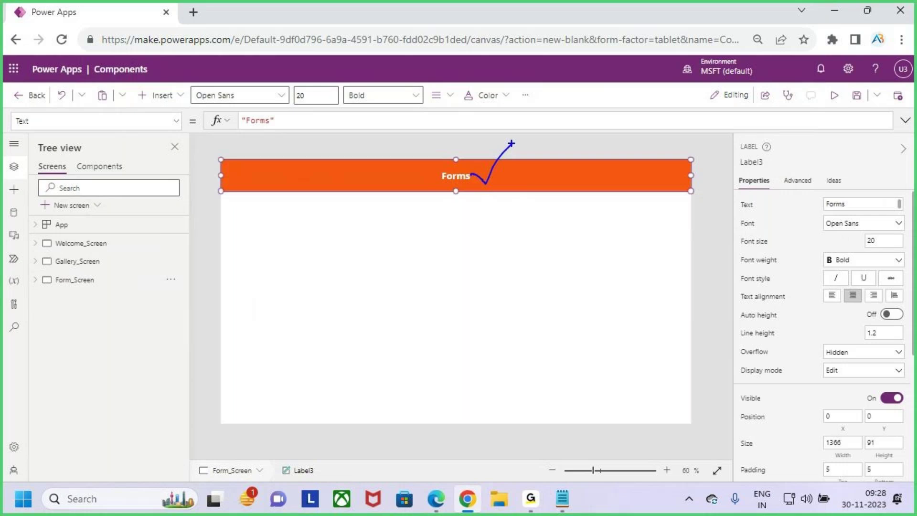
{"action": "key", "text": "Escape"}
{"action": "left_click", "coordinate": [134, 243]}
{"action": "left_click", "coordinate": [103, 281]}
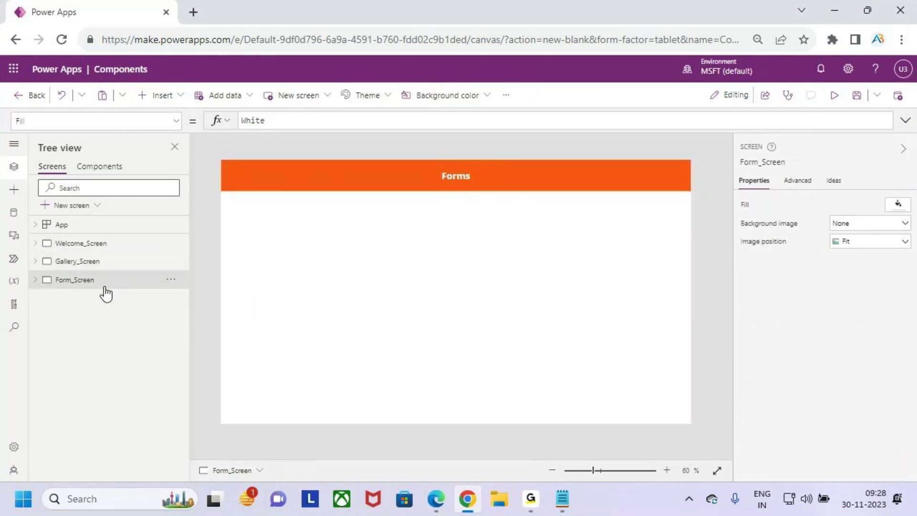
{"action": "left_click", "coordinate": [102, 262]}
{"action": "left_click", "coordinate": [103, 244]}
{"action": "left_click", "coordinate": [102, 262]}
{"action": "left_click", "coordinate": [102, 280]}
{"action": "left_click", "coordinate": [104, 262]}
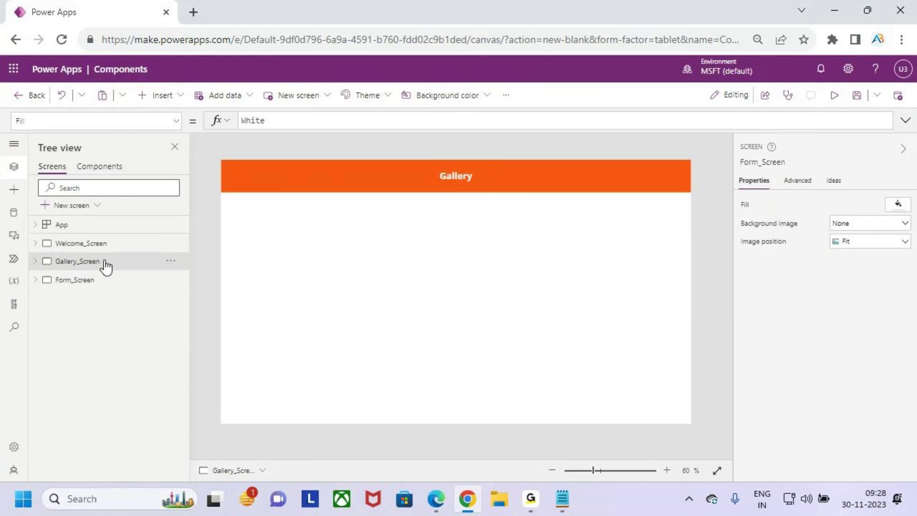
- Delete the "Welcome" header label from Welcome_Screen
{"action": "left_click", "coordinate": [108, 246]}
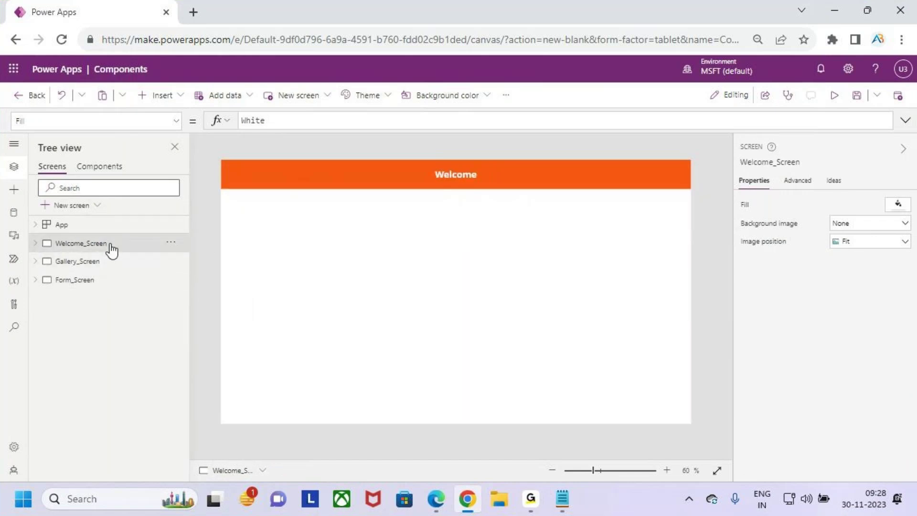
{"action": "left_click", "coordinate": [500, 170]}
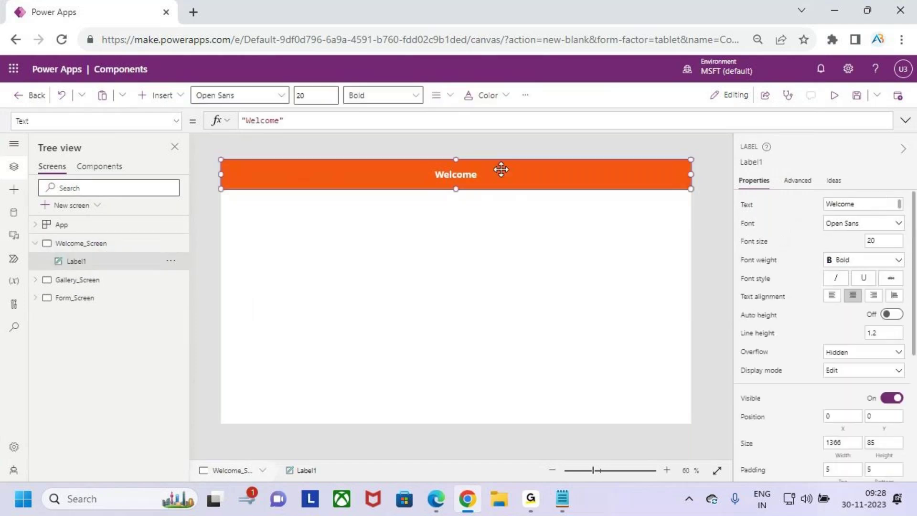
{"action": "key", "text": "Delete"}
- Delete the "Forms" header label from Form_Screen
{"action": "left_click", "coordinate": [143, 261]}
{"action": "left_click", "coordinate": [413, 180]}
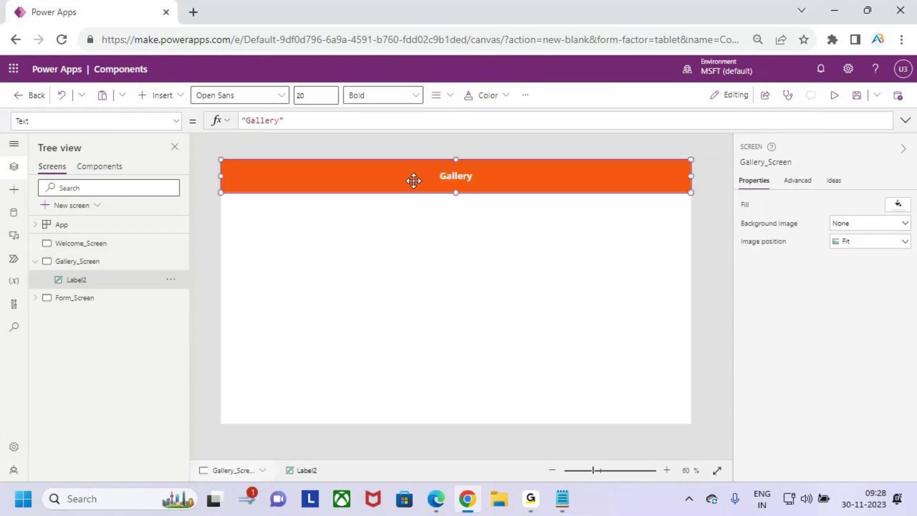
{"action": "left_click", "coordinate": [153, 300]}
{"action": "left_click", "coordinate": [406, 172]}
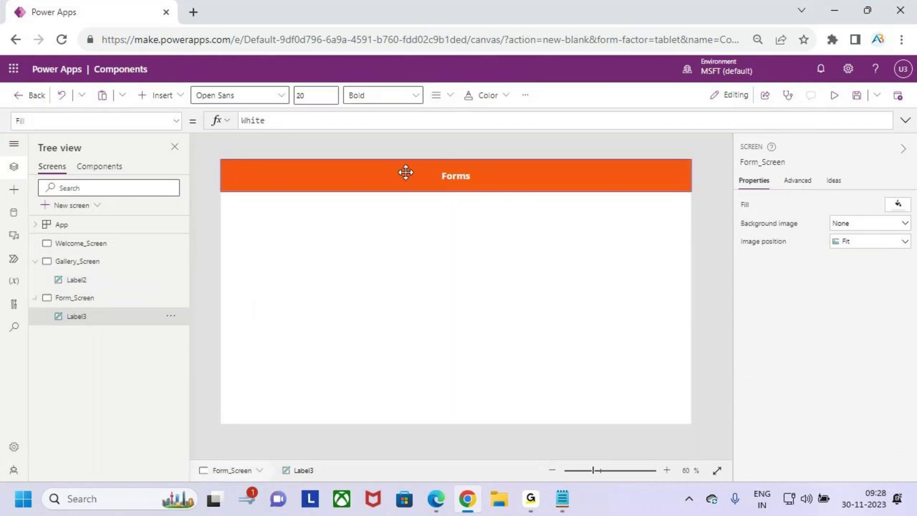
{"action": "key", "text": "Delete"}
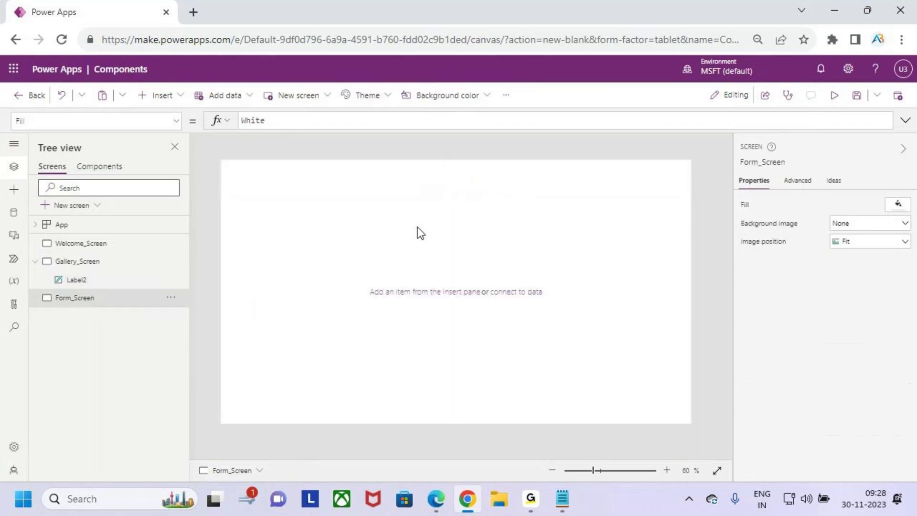
- Delete the "Gallery" header label from Gallery_Screen
{"action": "left_click", "coordinate": [35, 262]}
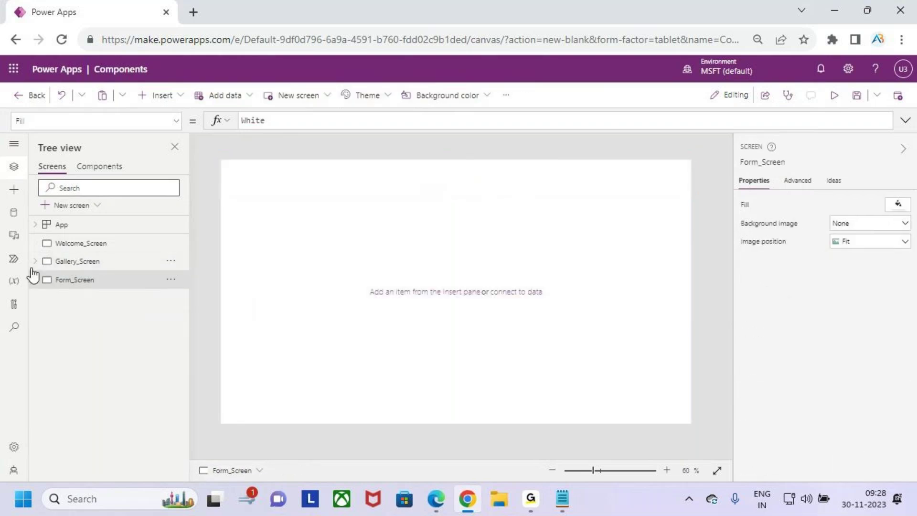
{"action": "left_click", "coordinate": [35, 261]}
{"action": "left_click", "coordinate": [79, 261]}
{"action": "left_click", "coordinate": [394, 170]}
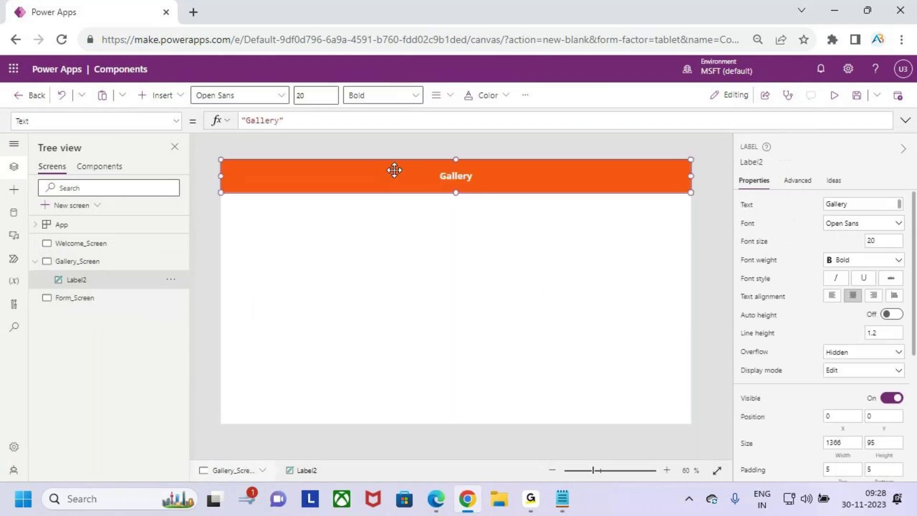
{"action": "key", "text": "Delete"}
- Check Welcome_Screen, Gallery_Screen and Form_Screen for remaining header labels
{"action": "left_click", "coordinate": [69, 243]}
{"action": "left_click", "coordinate": [95, 279]}
{"action": "left_click", "coordinate": [91, 260]}
{"action": "left_click", "coordinate": [95, 243]}
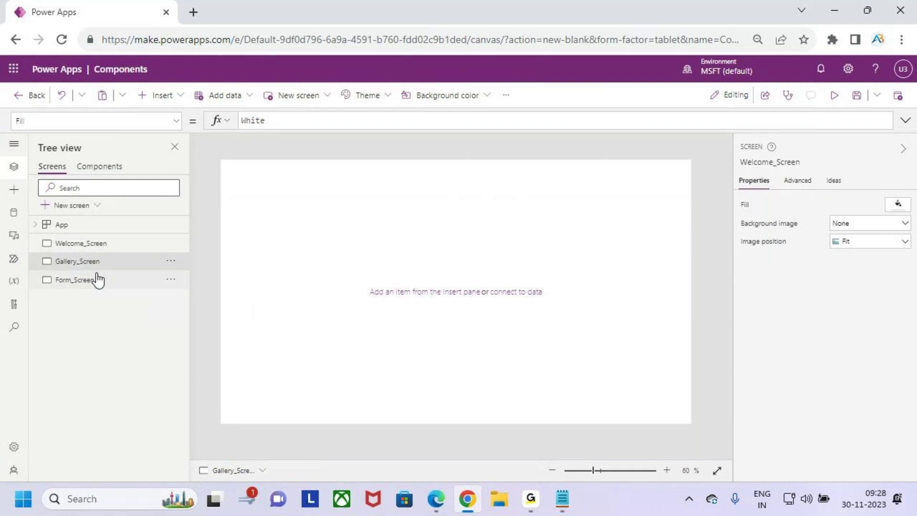
{"action": "left_click", "coordinate": [94, 279]}
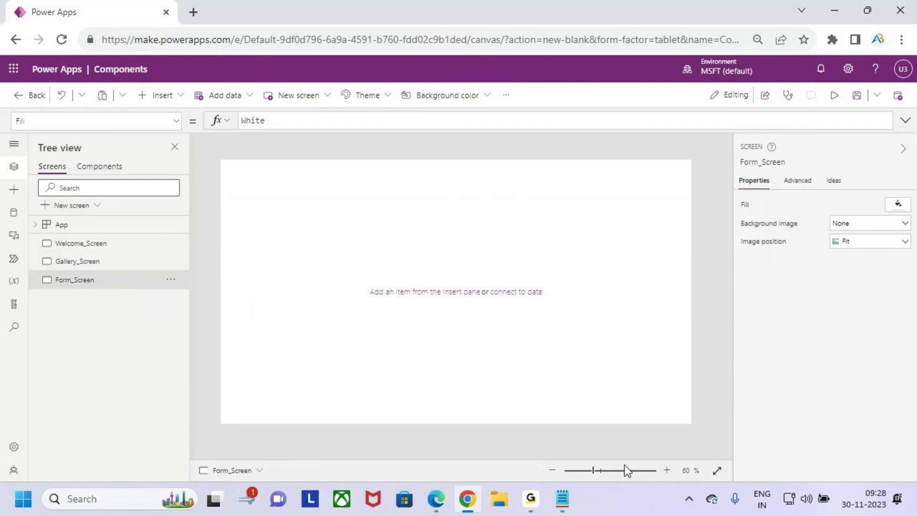
- Switch to Notepad, review the notes there and return to the Power Apps editor
{"action": "left_click", "coordinate": [559, 500]}
{"action": "left_click_drag", "start_coordinate": [35, 212], "coordinate": [182, 209]}
{"action": "left_click", "coordinate": [229, 225]}
{"action": "left_click_drag", "start_coordinate": [336, 246], "coordinate": [443, 245]}
{"action": "left_click", "coordinate": [499, 247]}
{"action": "left_click", "coordinate": [825, 12]}
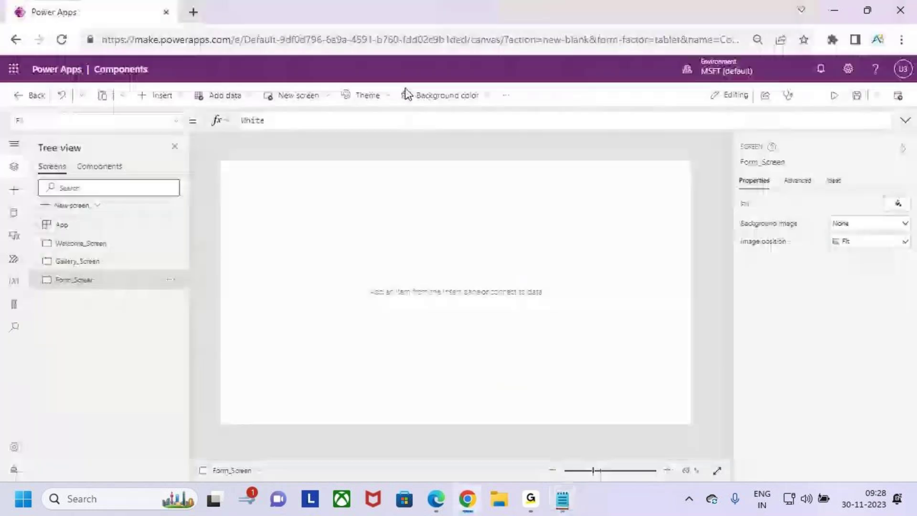
{"action": "left_click_drag", "start_coordinate": [18, 55], "coordinate": [914, 479]}
{"action": "left_click_drag", "start_coordinate": [435, 326], "coordinate": [709, 185]}
{"action": "key", "text": "Escape"}
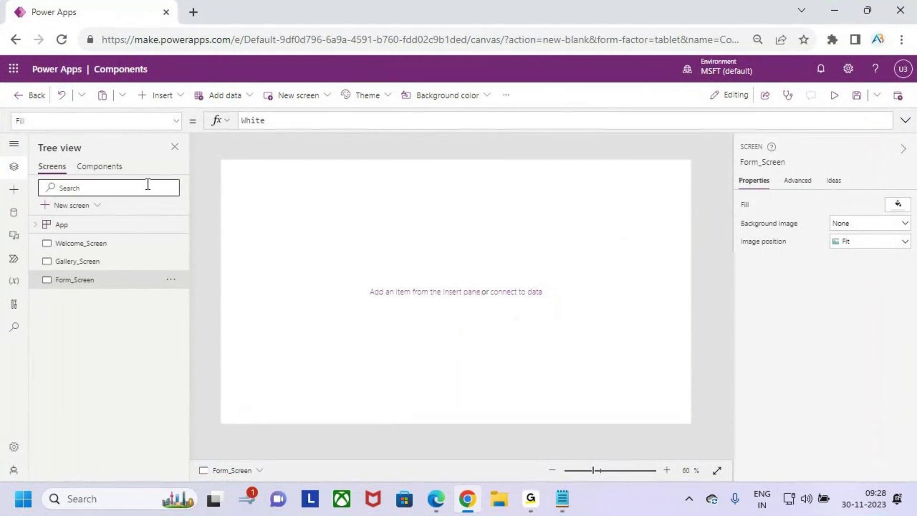
{"action": "key", "text": "ctrl+2"}
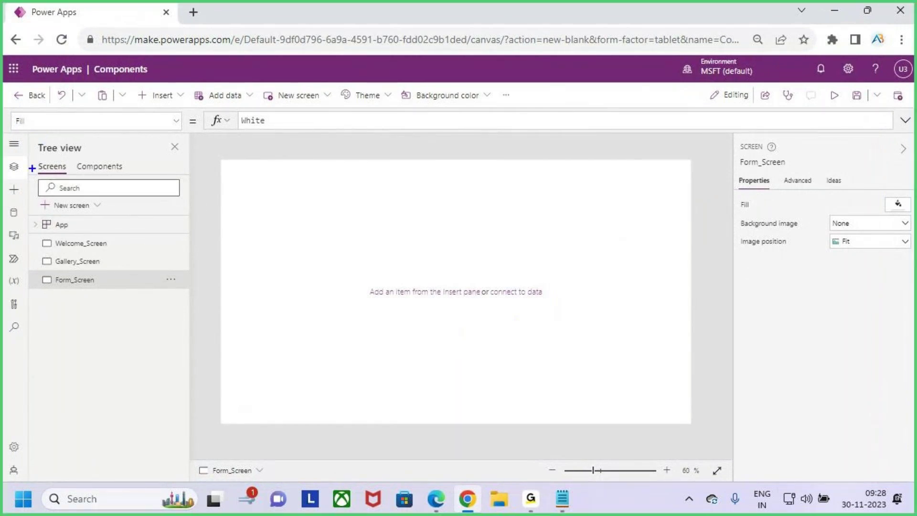
{"action": "left_click_drag", "start_coordinate": [39, 161], "coordinate": [135, 176]}
{"action": "key", "text": "Escape"}
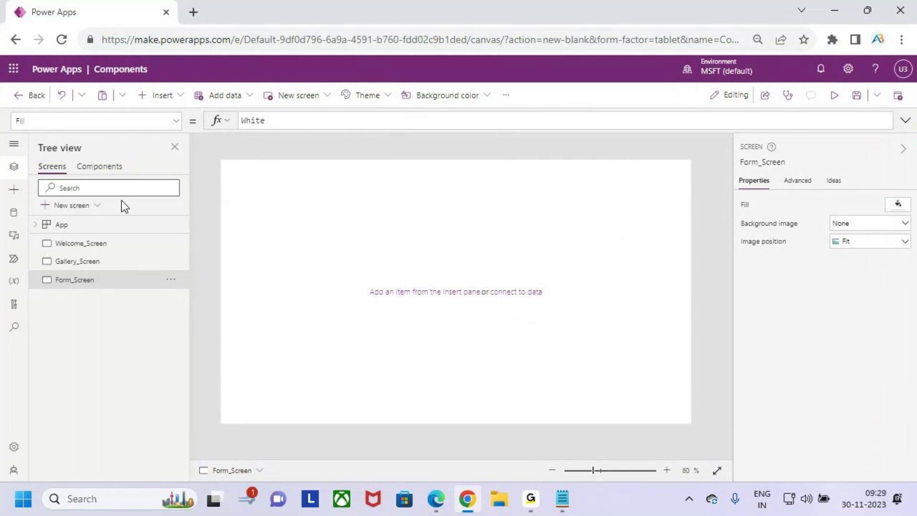
- Switch from the app's screens to its components and create a new component
{"action": "left_click", "coordinate": [106, 168]}
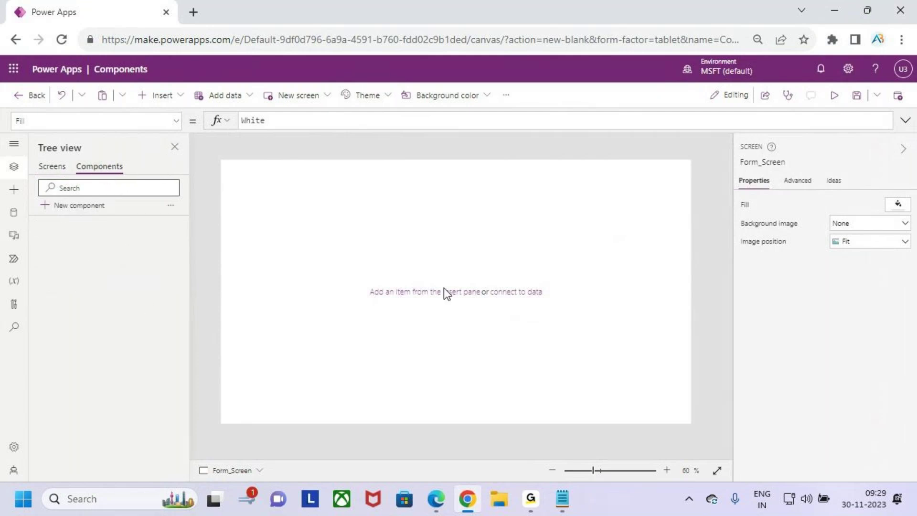
{"action": "left_click", "coordinate": [52, 167]}
{"action": "left_click", "coordinate": [100, 167]}
{"action": "key", "text": "ctrl+2"}
{"action": "mouse_move", "coordinate": [41, 196]}
{"action": "left_mouse_down"}
{"action": "mouse_move", "coordinate": [117, 219]}
{"action": "mouse_move", "coordinate": [111, 200]}
{"action": "mouse_move", "coordinate": [128, 182]}
{"action": "left_mouse_up"}
{"action": "key", "text": "Escape"}
{"action": "left_click", "coordinate": [91, 206]}
{"action": "key", "text": "ctrl+2"}
{"action": "mouse_move", "coordinate": [48, 214]}
{"action": "left_mouse_down"}
{"action": "mouse_move", "coordinate": [113, 236]}
{"action": "mouse_move", "coordinate": [123, 204]}
{"action": "left_mouse_up"}
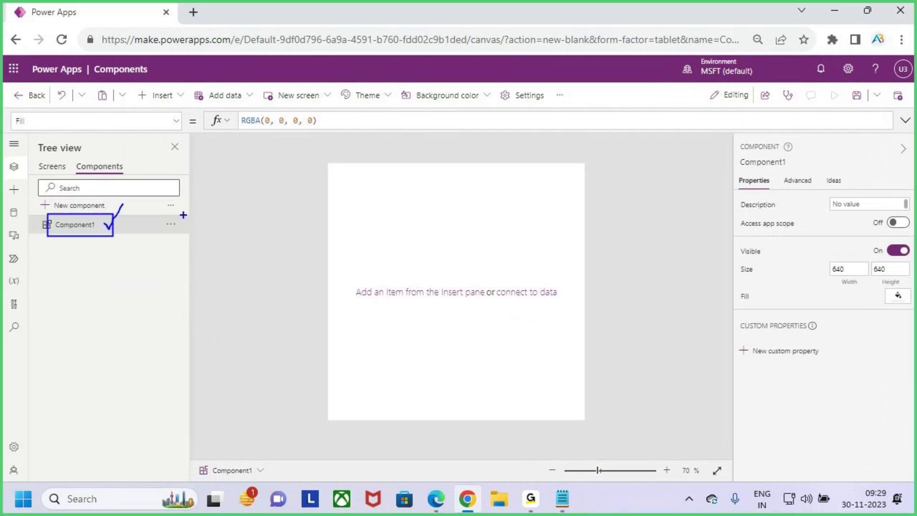
{"action": "left_click_drag", "start_coordinate": [329, 167], "coordinate": [585, 416]}
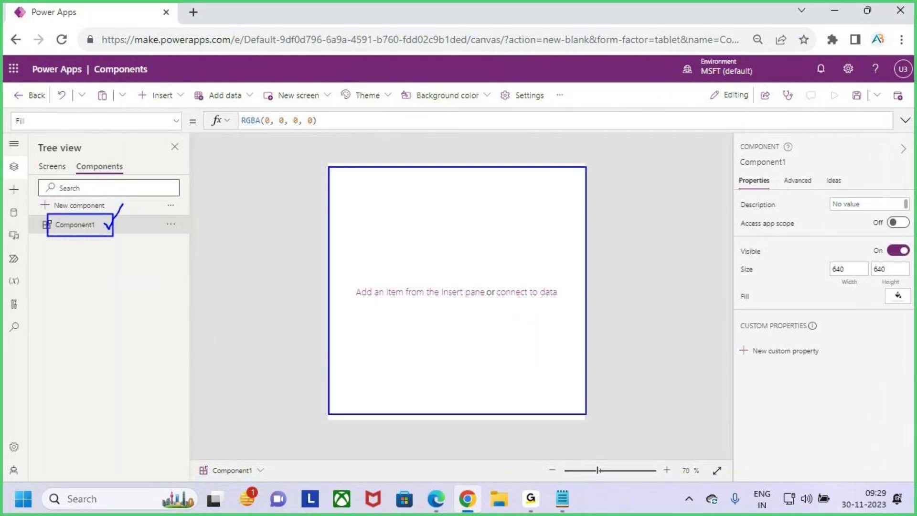
{"action": "left_click_drag", "start_coordinate": [438, 125], "coordinate": [444, 169]}
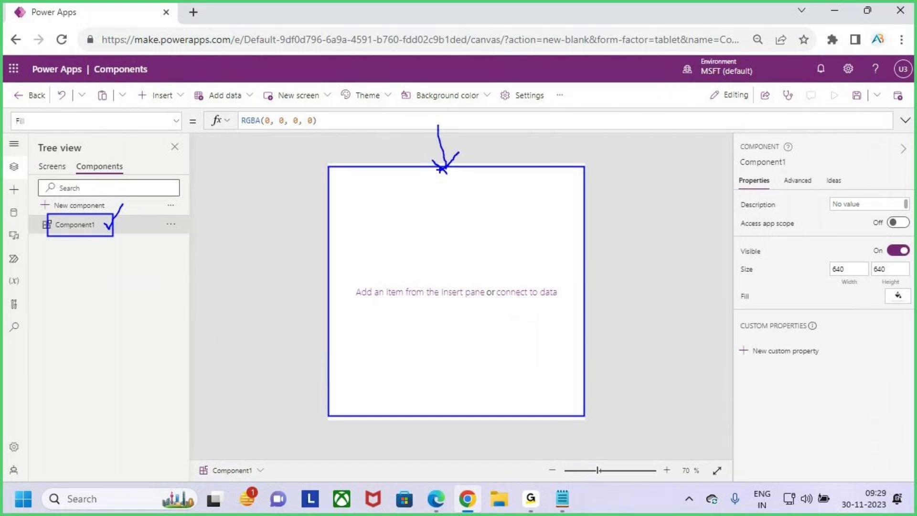
{"action": "key", "text": "Escape"}
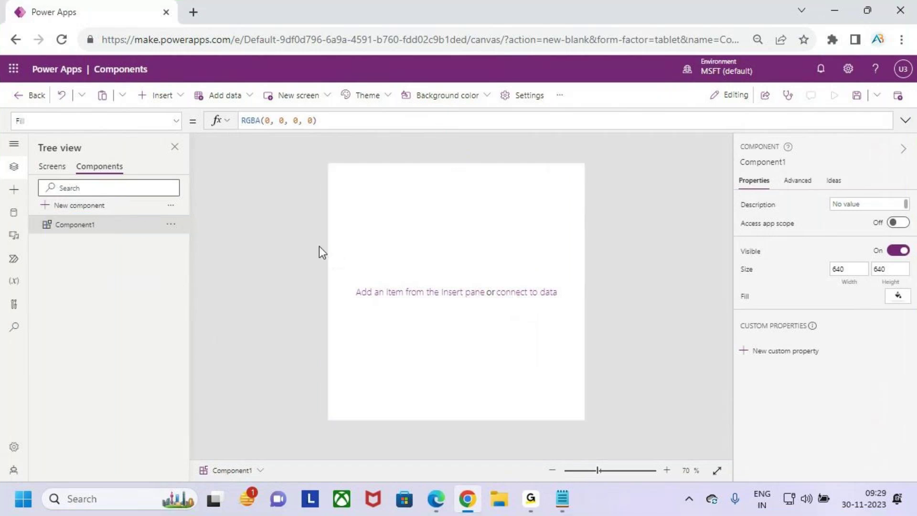
- Rename the new component as Header_Component
{"action": "double_click", "coordinate": [92, 227]}
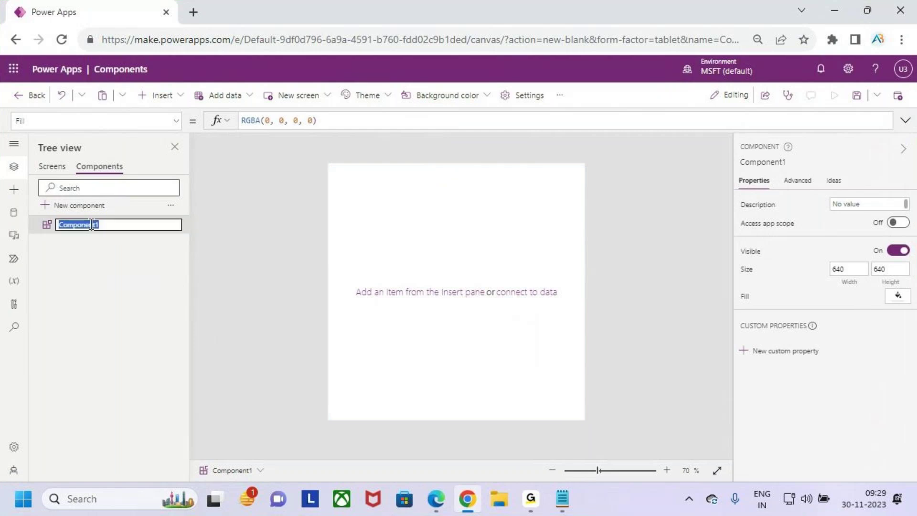
{"action": "type", "text": "Header_Componen"}
{"action": "left_click", "coordinate": [102, 252]}
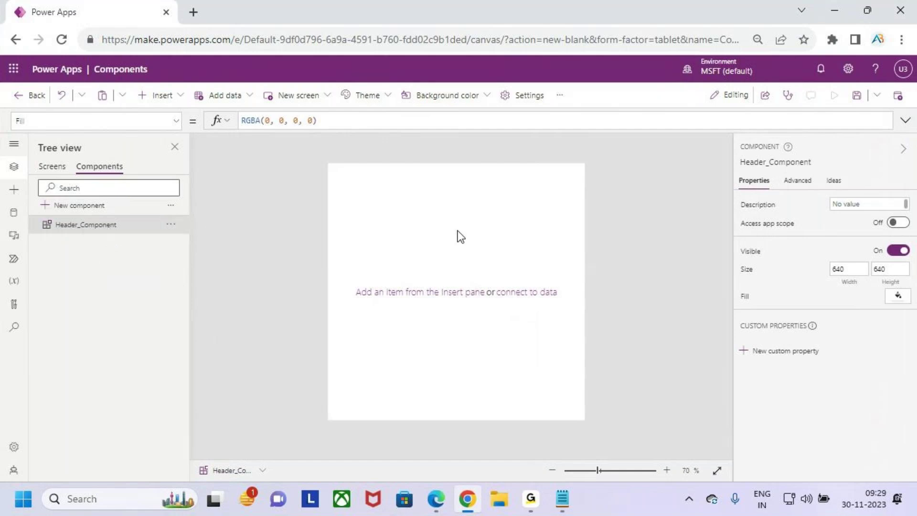
- Insert a text label at position 0, 0 of Header_Component and stretch it to the full 640 width and about 64 high
{"action": "left_click", "coordinate": [160, 95]}
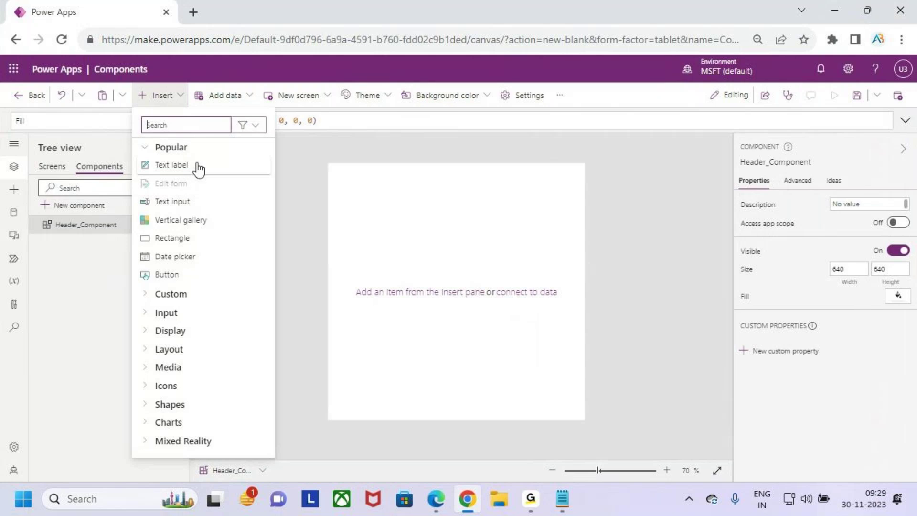
{"action": "left_click", "coordinate": [193, 167]}
{"action": "left_click_drag", "start_coordinate": [370, 196], "coordinate": [345, 164]}
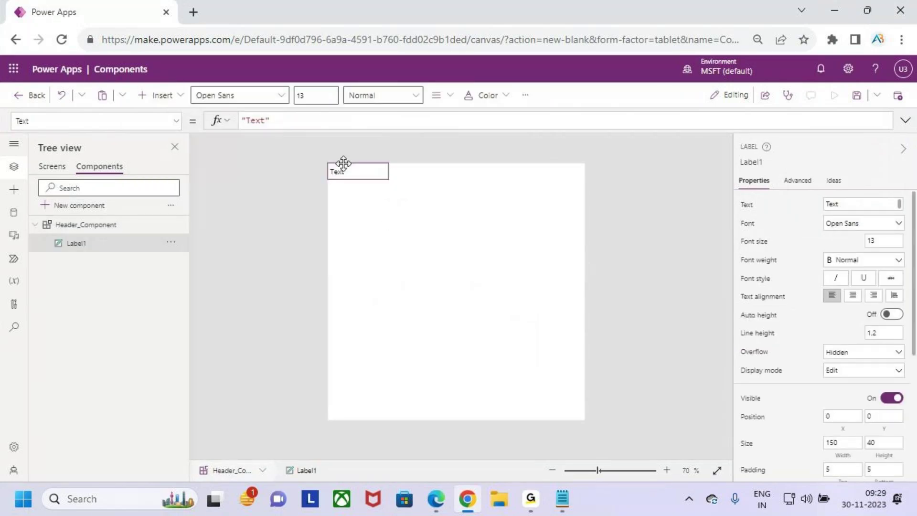
{"action": "left_click_drag", "start_coordinate": [449, 190], "coordinate": [607, 196]}
- Format the label's text with font size 20, bold weight and centre alignment
{"action": "left_click", "coordinate": [336, 96]}
{"action": "key", "text": "Return"}
{"action": "left_click", "coordinate": [384, 95]}
{"action": "left_click", "coordinate": [387, 115]}
{"action": "left_click", "coordinate": [444, 97]}
{"action": "left_click", "coordinate": [505, 134]}
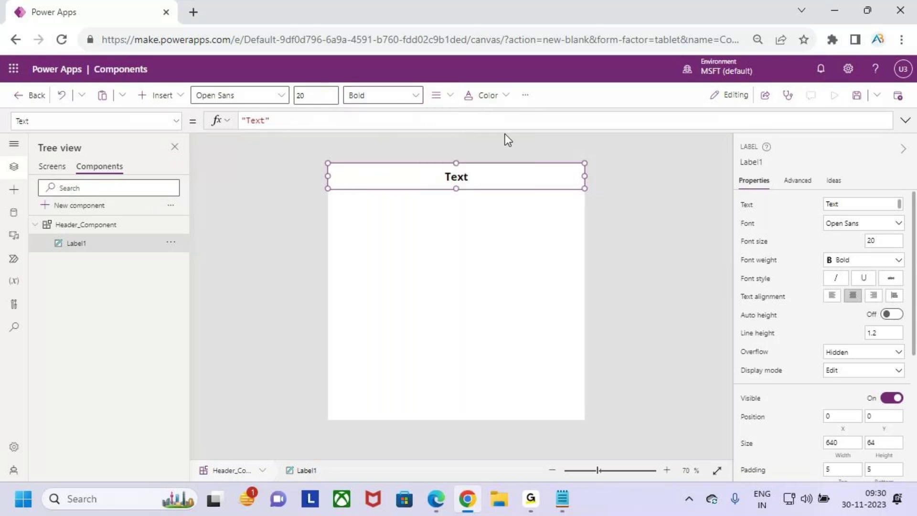
- Set the label's text color to white and its background color to the orange theme color
{"action": "left_click", "coordinate": [492, 96]}
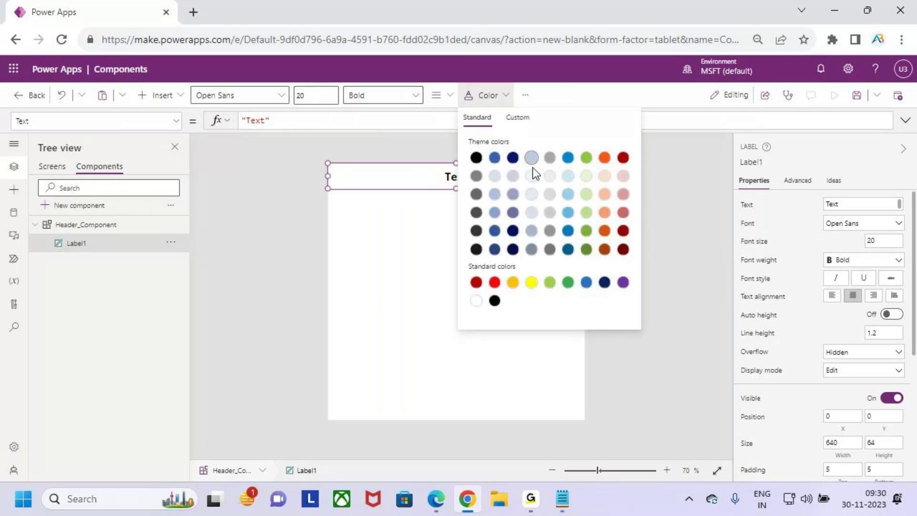
{"action": "left_click", "coordinate": [476, 300]}
{"action": "left_click", "coordinate": [525, 95]}
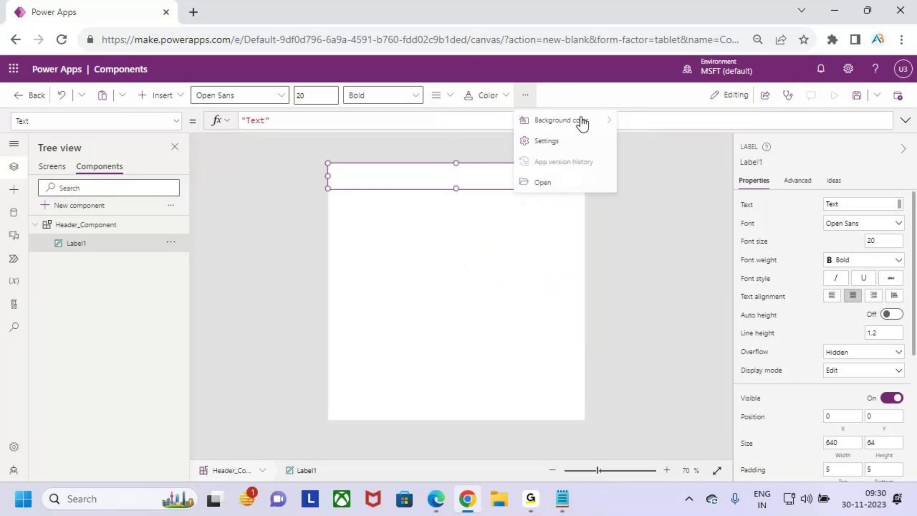
{"action": "left_click", "coordinate": [560, 125]}
{"action": "left_click", "coordinate": [763, 137]}
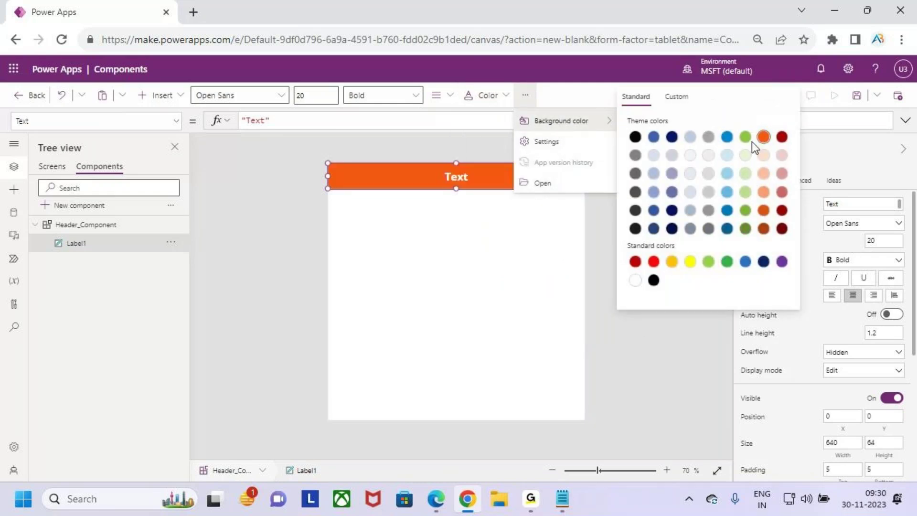
{"action": "left_click", "coordinate": [598, 207]}
- Replace the label's placeholder text with "Hearder"
{"action": "double_click", "coordinate": [470, 178]}
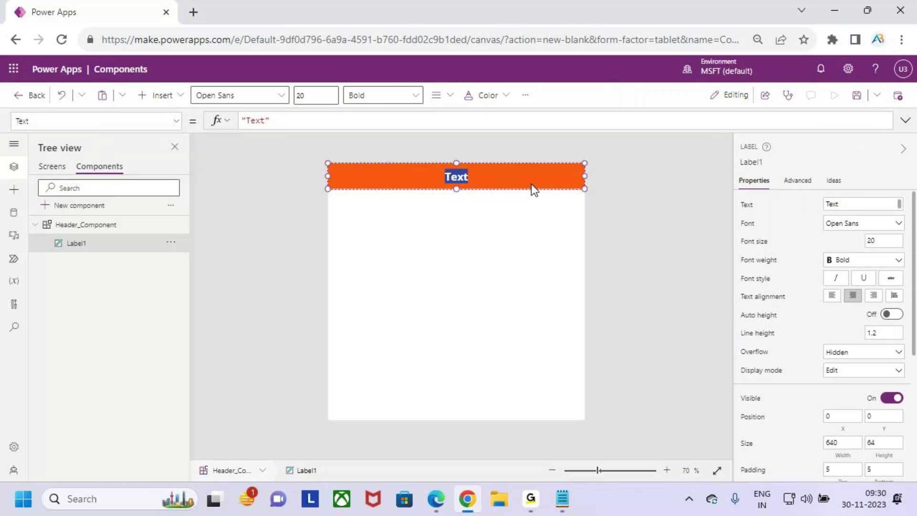
{"action": "type", "text": "Hear"}
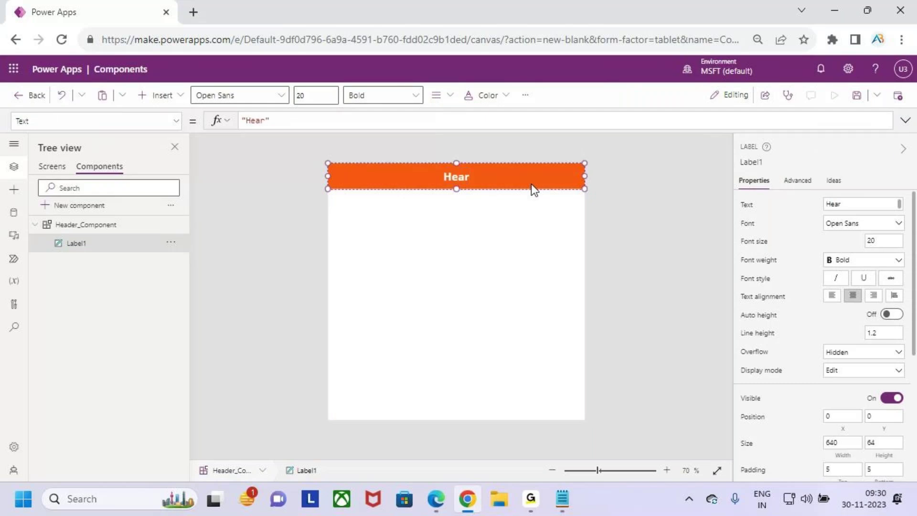
{"action": "type", "text": "der"}
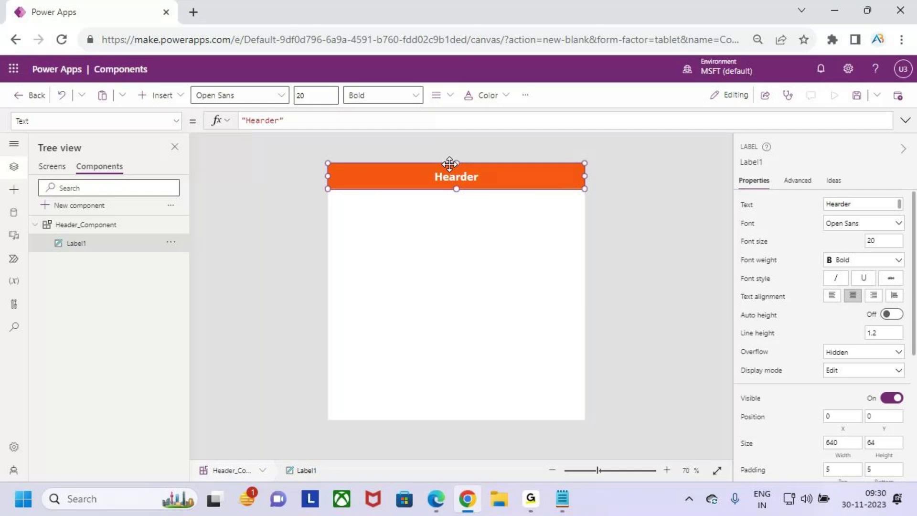
{"action": "left_click", "coordinate": [443, 262]}
- Return to the app's screens and select Welcome_Screen
{"action": "left_click", "coordinate": [54, 166]}
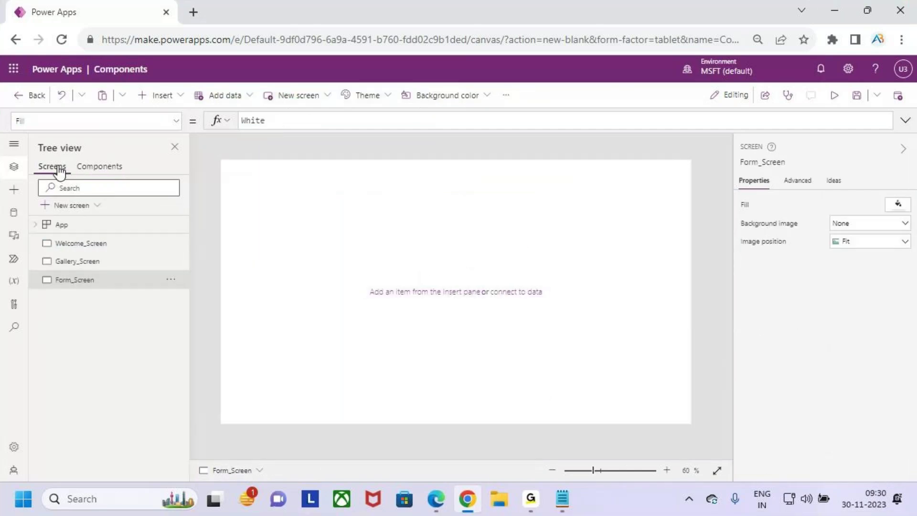
{"action": "left_click", "coordinate": [88, 243]}
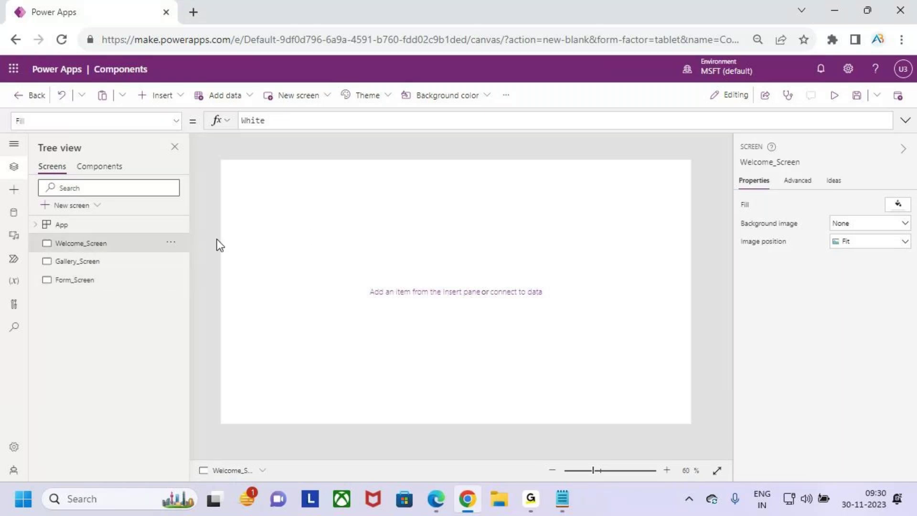
{"action": "left_click", "coordinate": [182, 96]}
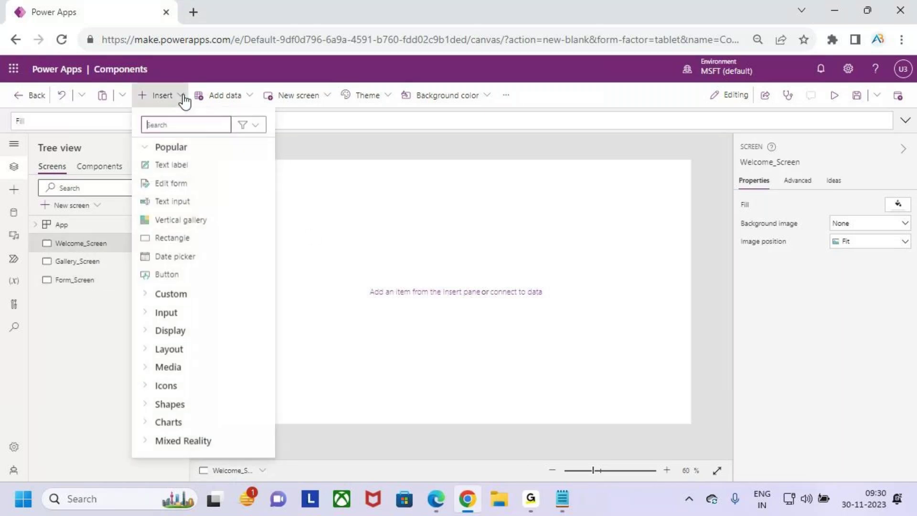
{"action": "left_click", "coordinate": [332, 203]}
{"action": "left_click", "coordinate": [102, 167]}
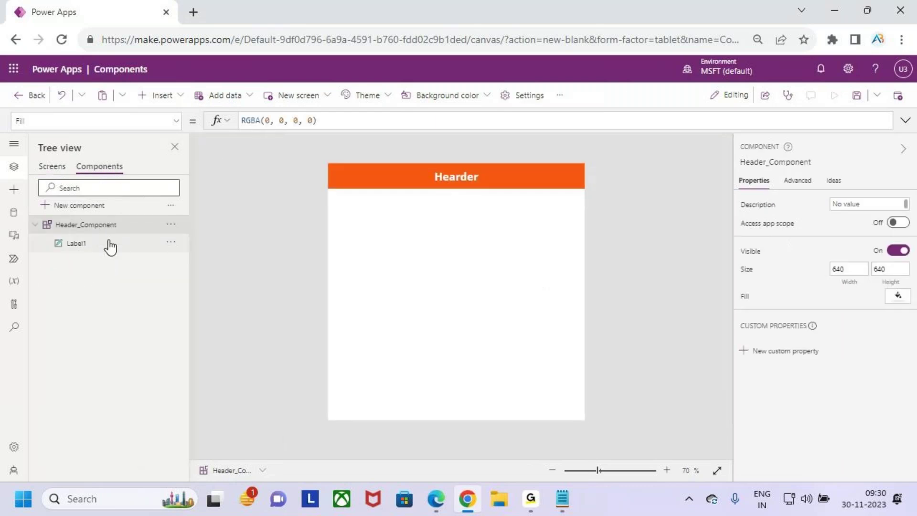
{"action": "left_click_drag", "start_coordinate": [46, 213], "coordinate": [132, 244]}
{"action": "left_click_drag", "start_coordinate": [413, 200], "coordinate": [440, 179]}
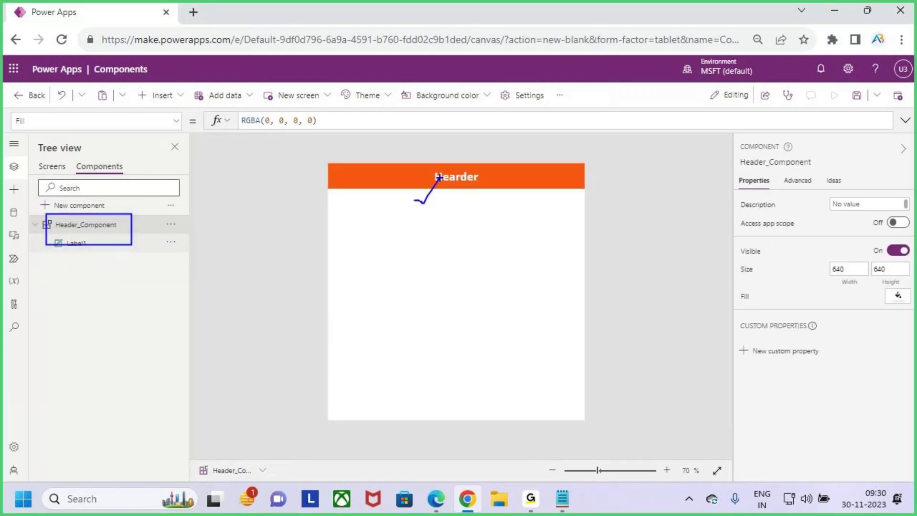
{"action": "key", "text": "Escape"}
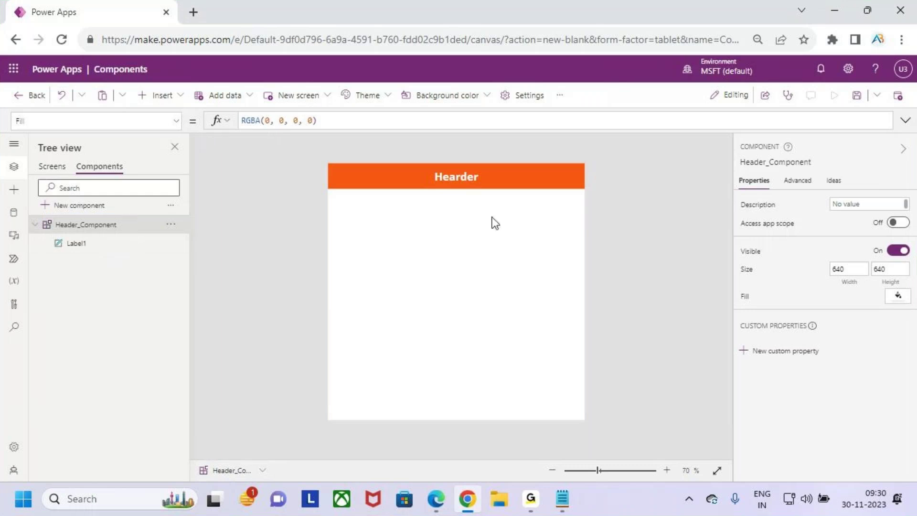
{"action": "left_click", "coordinate": [52, 166]}
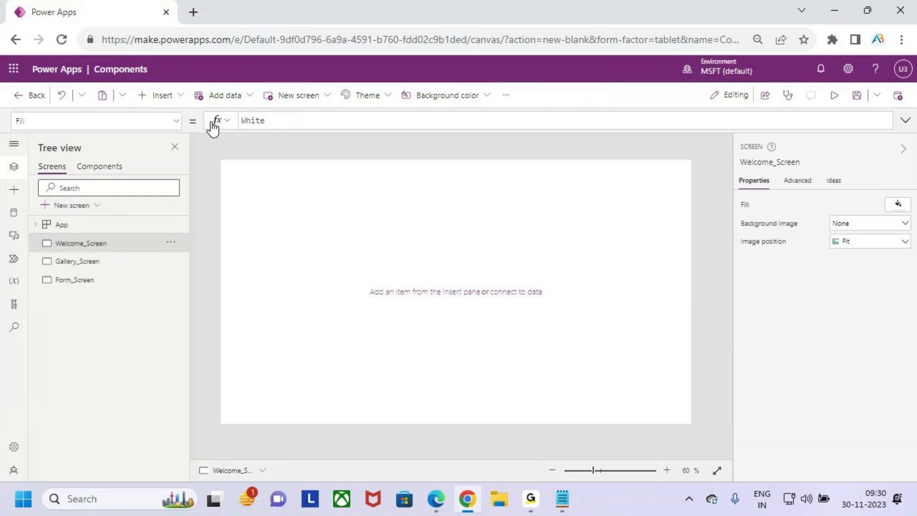
{"action": "left_click", "coordinate": [178, 97]}
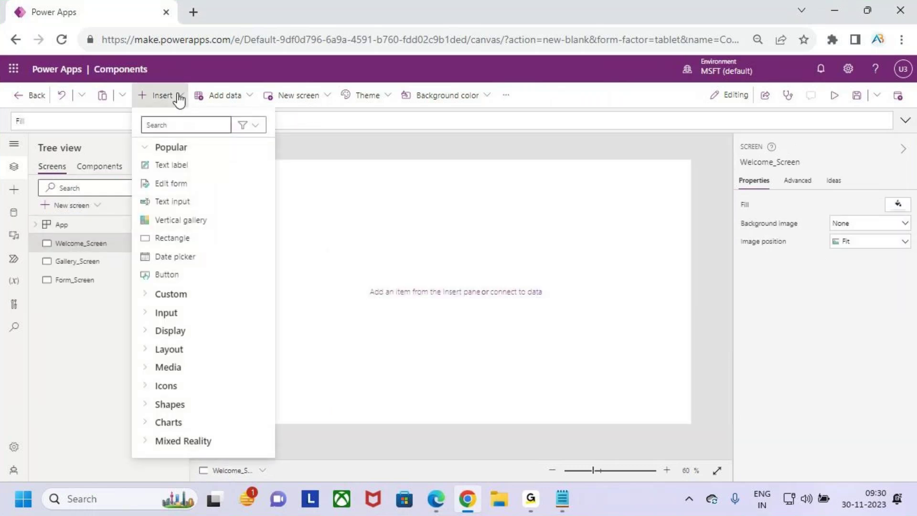
{"action": "left_click", "coordinate": [340, 201]}
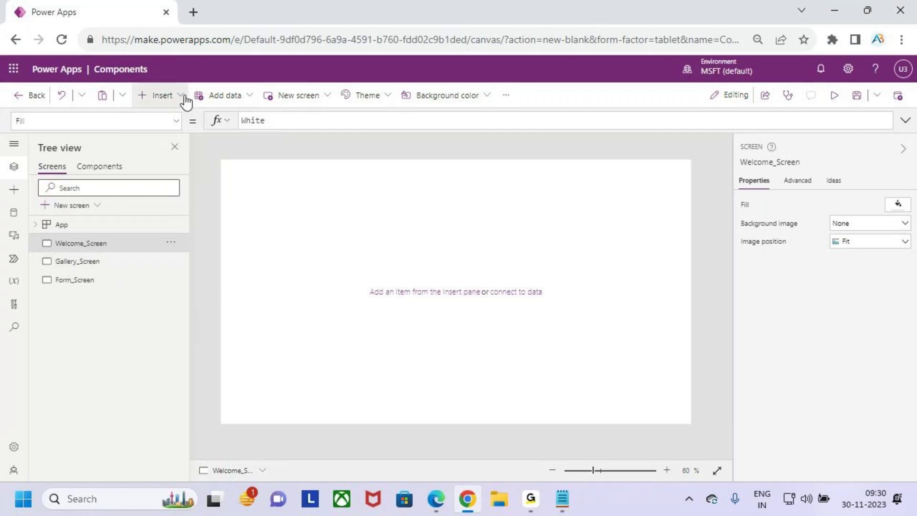
- Insert the custom Header_Component onto Welcome_Screen
{"action": "left_click", "coordinate": [163, 96]}
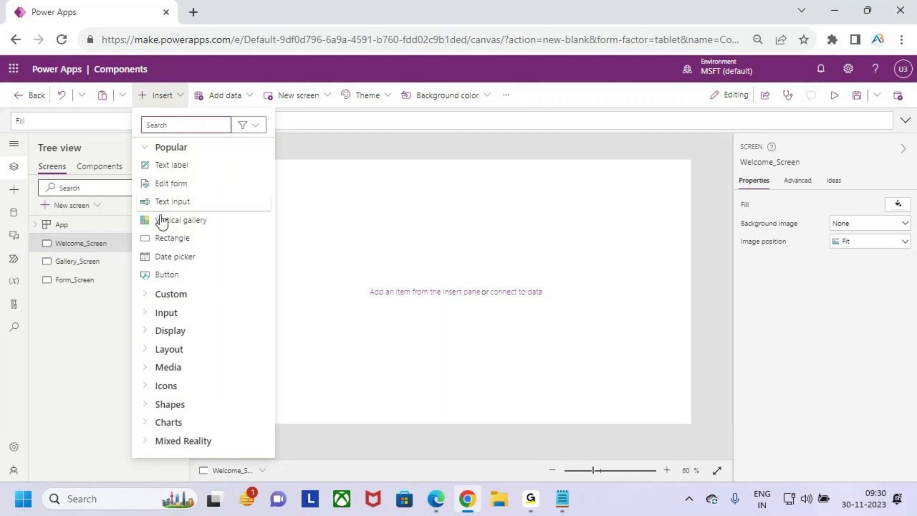
{"action": "left_click", "coordinate": [152, 296]}
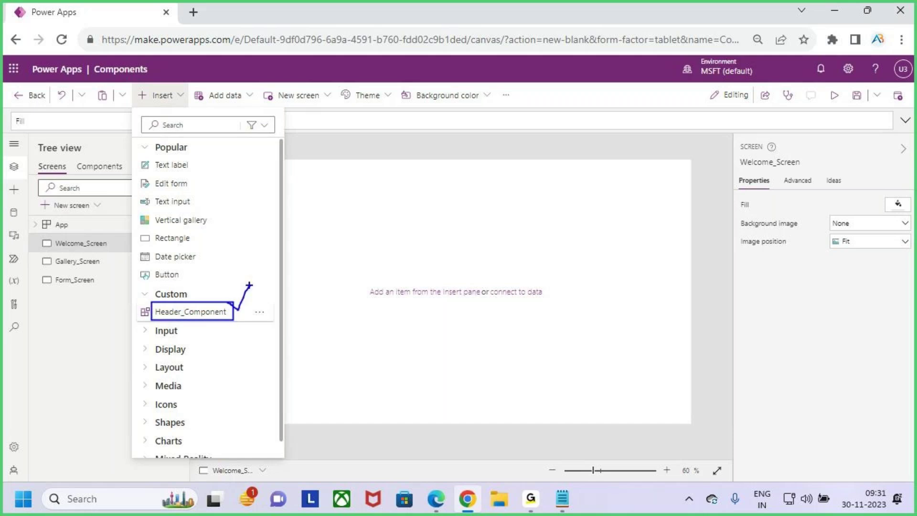
{"action": "left_click", "coordinate": [201, 311]}
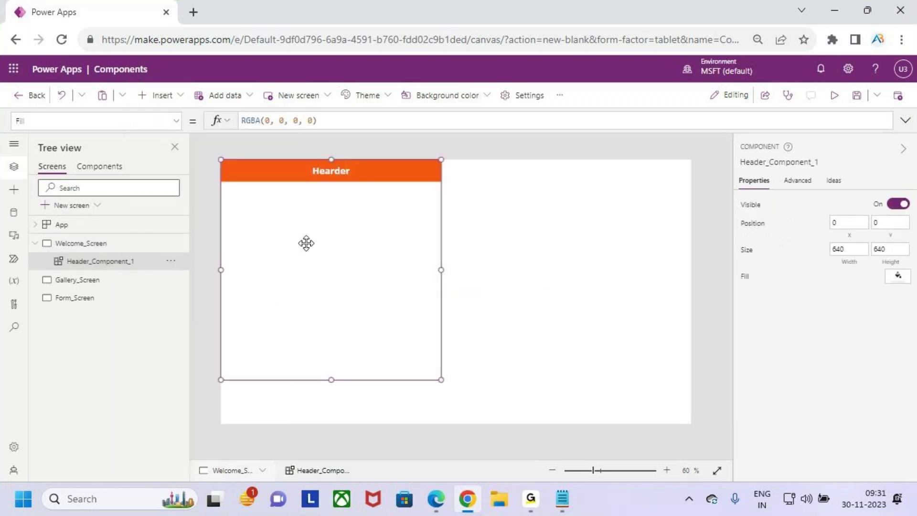
- Resize the header component on Welcome_Screen to the full 1366 width and about 66 high at position 0, 0
{"action": "left_click_drag", "start_coordinate": [409, 301], "coordinate": [383, 272]}
{"action": "left_click_drag", "start_coordinate": [441, 273], "coordinate": [723, 262]}
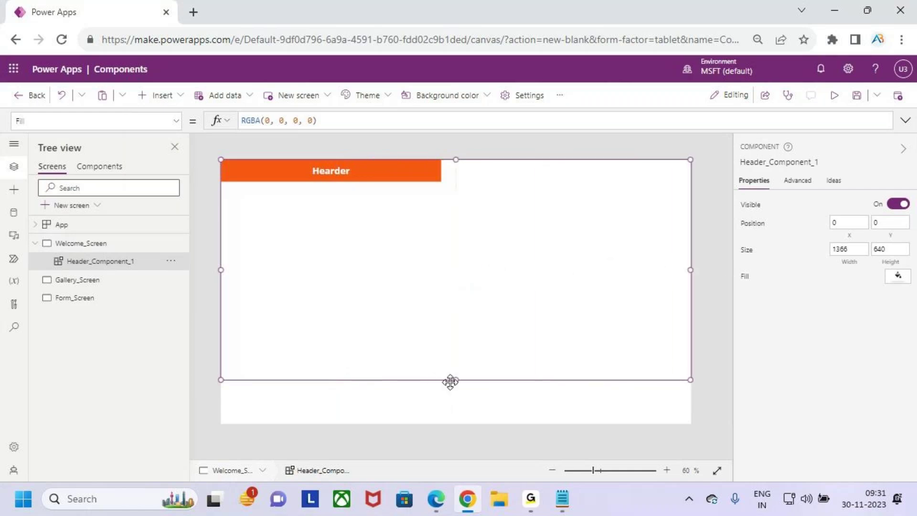
{"action": "left_click_drag", "start_coordinate": [457, 378], "coordinate": [458, 182]}
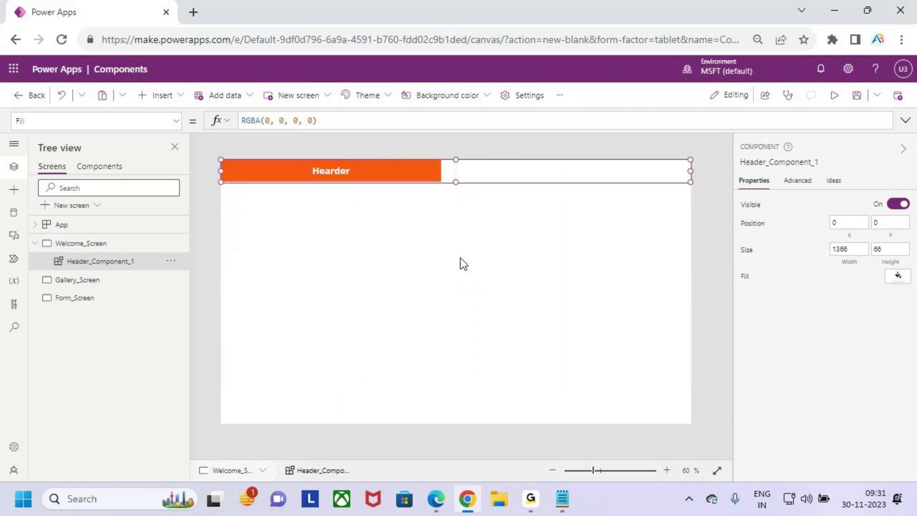
{"action": "left_click", "coordinate": [461, 287]}
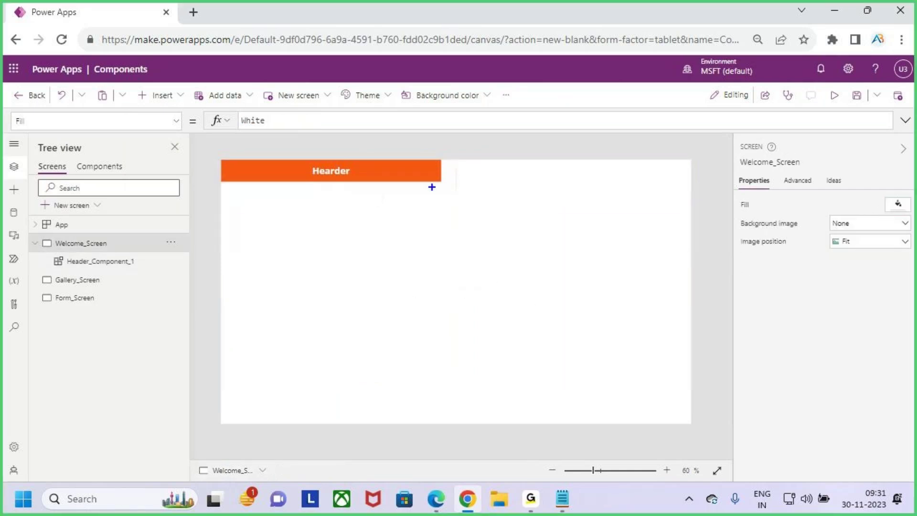
{"action": "left_click", "coordinate": [481, 180]}
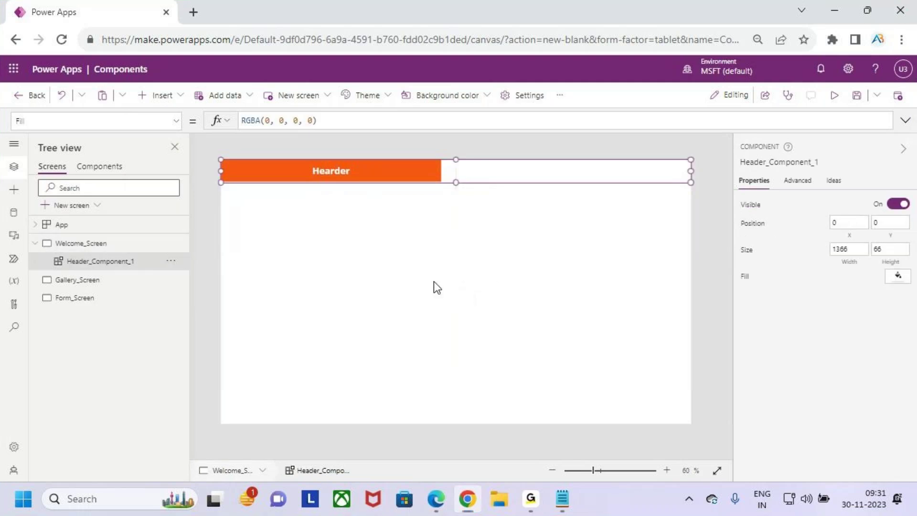
- Compare the header's width on Welcome_Screen with the label and canvas in the Header_Component definition
{"action": "mouse_move", "coordinate": [220, 158]}
{"action": "left_mouse_down"}
{"action": "mouse_move", "coordinate": [666, 198]}
{"action": "mouse_move", "coordinate": [692, 181]}
{"action": "left_mouse_up"}
{"action": "left_click_drag", "start_coordinate": [625, 171], "coordinate": [681, 128]}
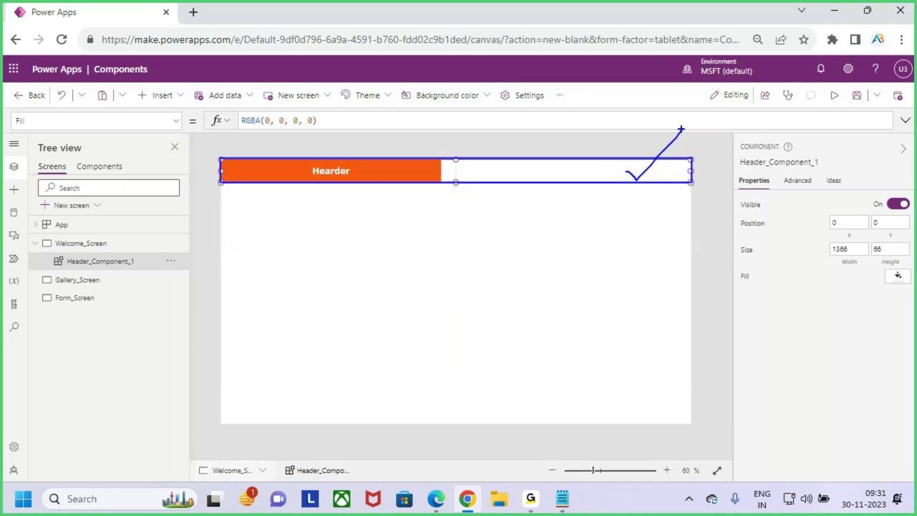
{"action": "key", "text": "Escape"}
{"action": "key", "text": "ctrl+2"}
{"action": "left_click_drag", "start_coordinate": [440, 142], "coordinate": [435, 235]}
{"action": "key", "text": "Escape"}
{"action": "left_click", "coordinate": [99, 167]}
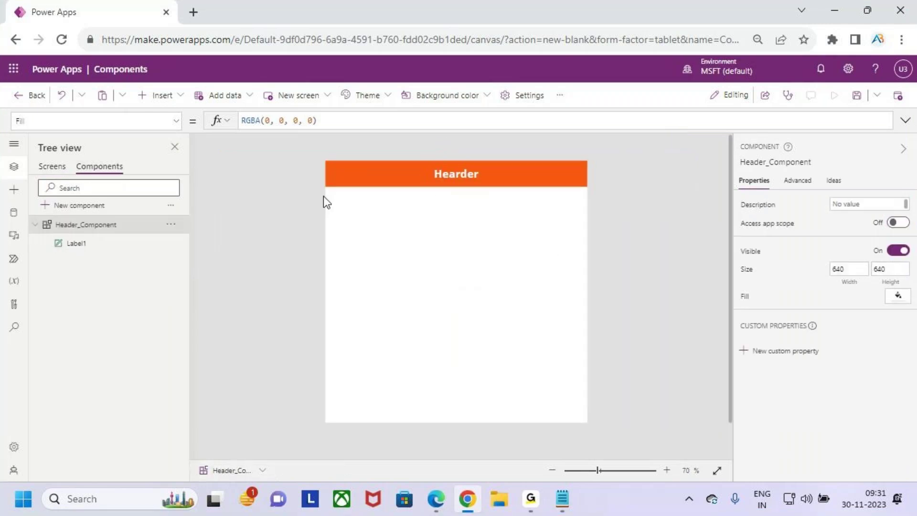
{"action": "key", "text": "ctrl+2"}
{"action": "mouse_move", "coordinate": [326, 164]}
{"action": "left_mouse_down"}
{"action": "mouse_move", "coordinate": [524, 197]}
{"action": "mouse_move", "coordinate": [586, 190]}
{"action": "mouse_move", "coordinate": [578, 184]}
{"action": "mouse_move", "coordinate": [594, 160]}
{"action": "left_mouse_up"}
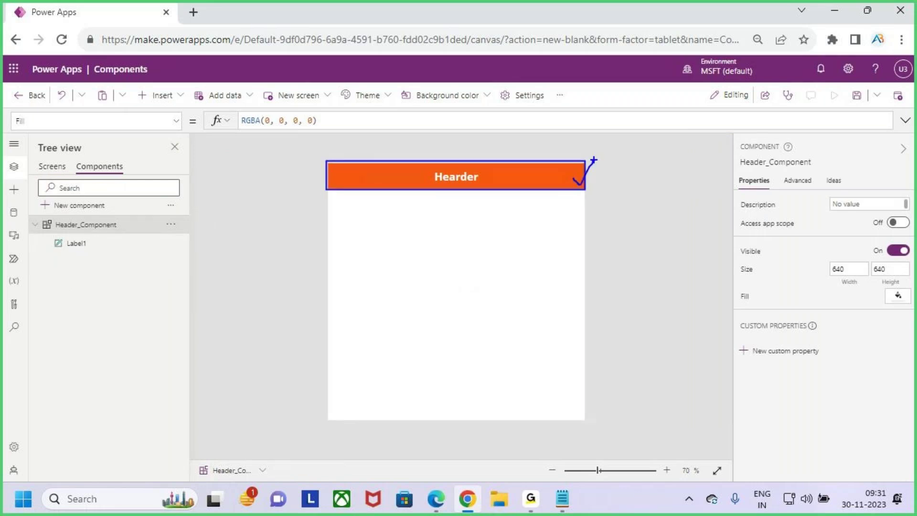
{"action": "key", "text": "Escape"}
{"action": "left_click", "coordinate": [52, 166]}
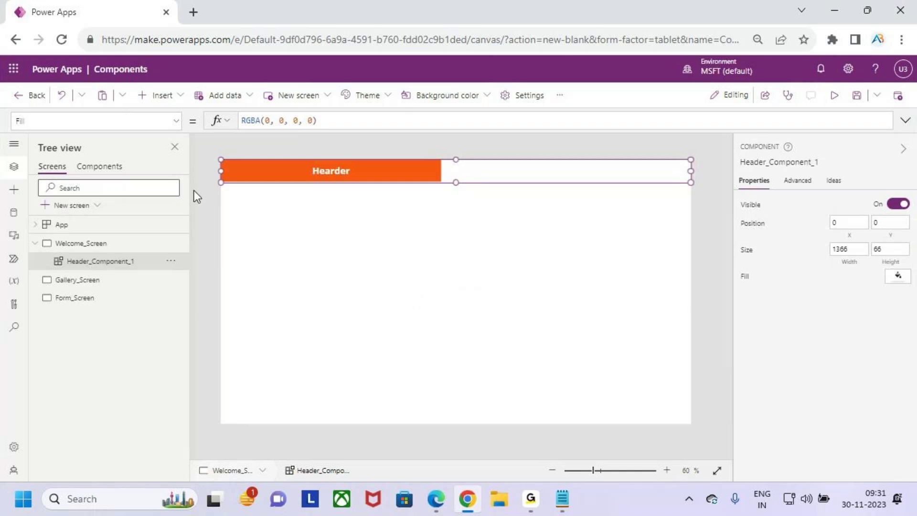
- Examine the canvas area of Header_Component and compare it with the Welcome_Screen layout
{"action": "left_click", "coordinate": [109, 167]}
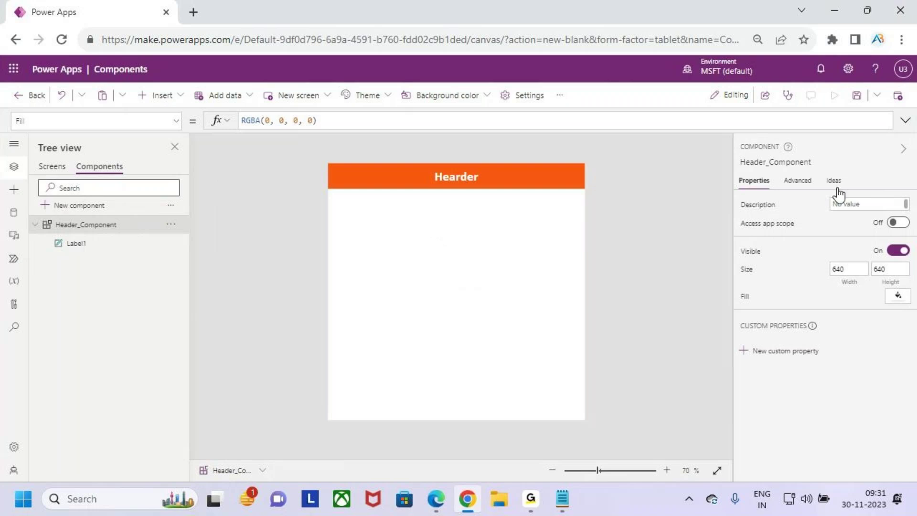
{"action": "key", "text": "ctrl+2"}
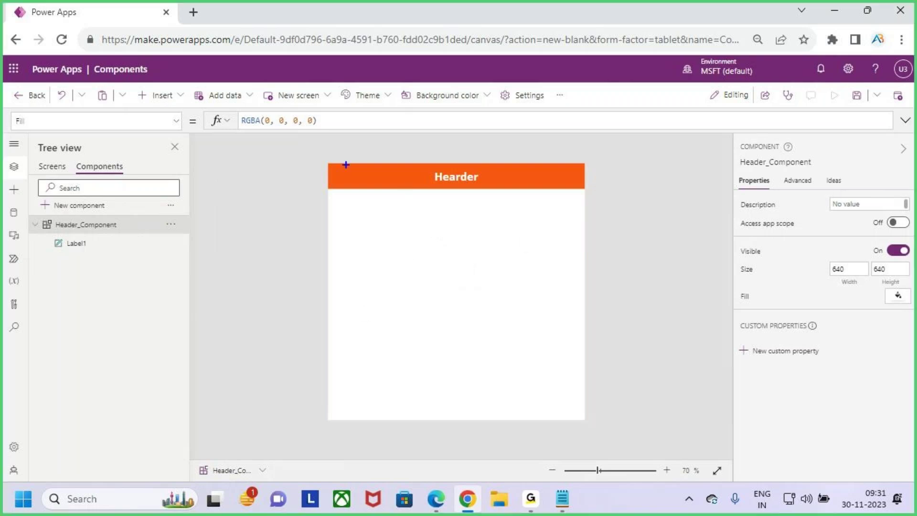
{"action": "mouse_move", "coordinate": [323, 161]}
{"action": "left_mouse_down"}
{"action": "mouse_move", "coordinate": [598, 399]}
{"action": "mouse_move", "coordinate": [590, 418]}
{"action": "left_mouse_up"}
{"action": "mouse_move", "coordinate": [509, 278]}
{"action": "left_mouse_down"}
{"action": "mouse_move", "coordinate": [636, 295]}
{"action": "mouse_move", "coordinate": [641, 340]}
{"action": "left_mouse_up"}
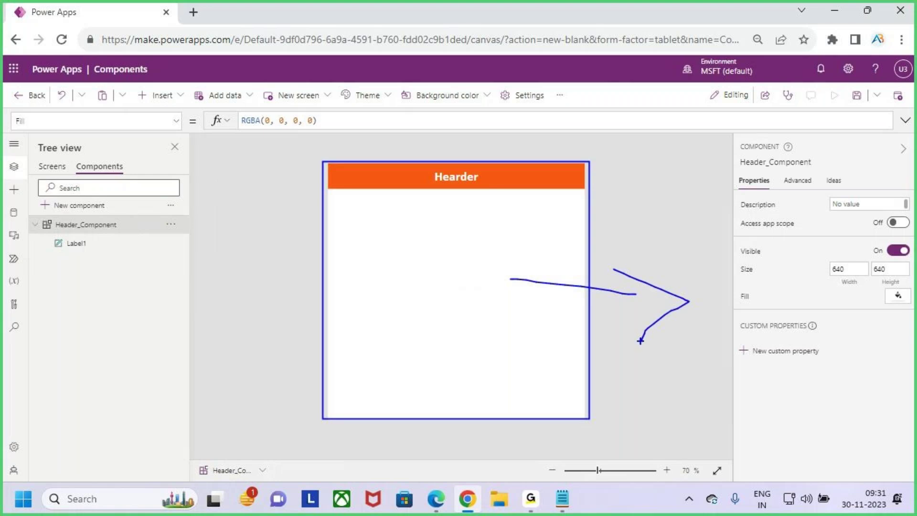
{"action": "key", "text": "Escape"}
{"action": "key", "text": "ctrl+2"}
{"action": "left_click_drag", "start_coordinate": [368, 209], "coordinate": [528, 317]}
{"action": "key", "text": "Escape"}
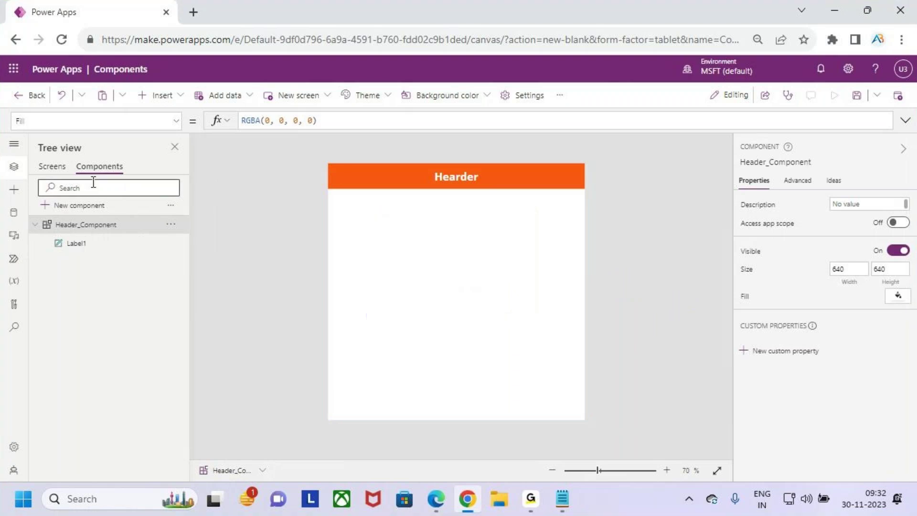
{"action": "left_click", "coordinate": [51, 167]}
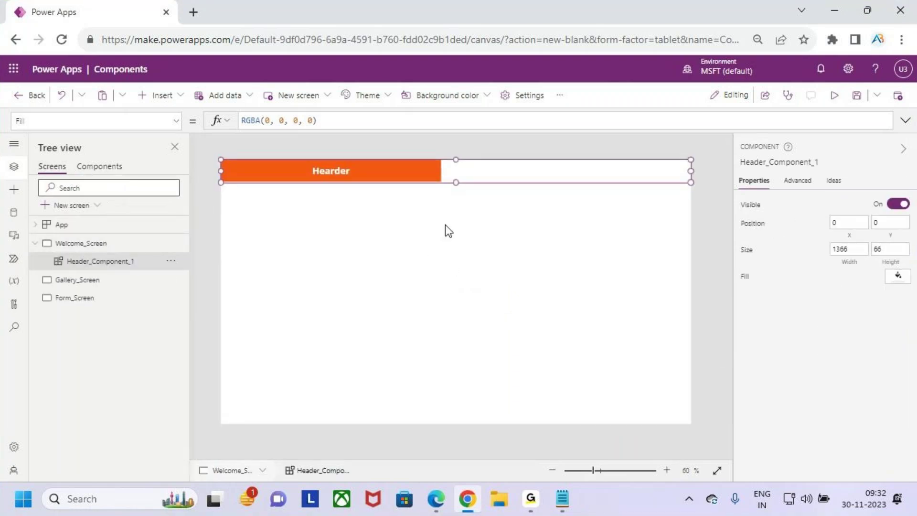
{"action": "left_click", "coordinate": [79, 173]}
{"action": "left_click", "coordinate": [56, 168]}
{"action": "left_click", "coordinate": [458, 249]}
- Set the Width property of Header_Component to App.ActiveScreen.Width
{"action": "left_click", "coordinate": [103, 167]}
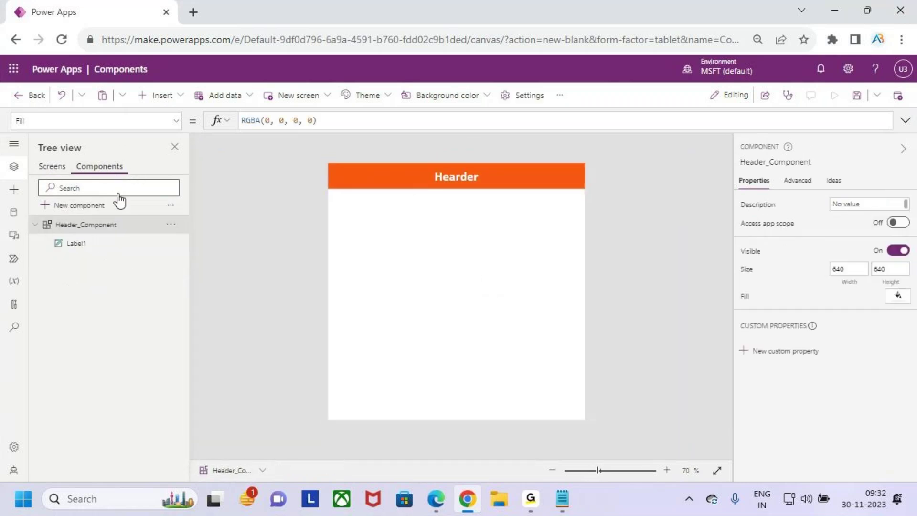
{"action": "left_click", "coordinate": [177, 122]}
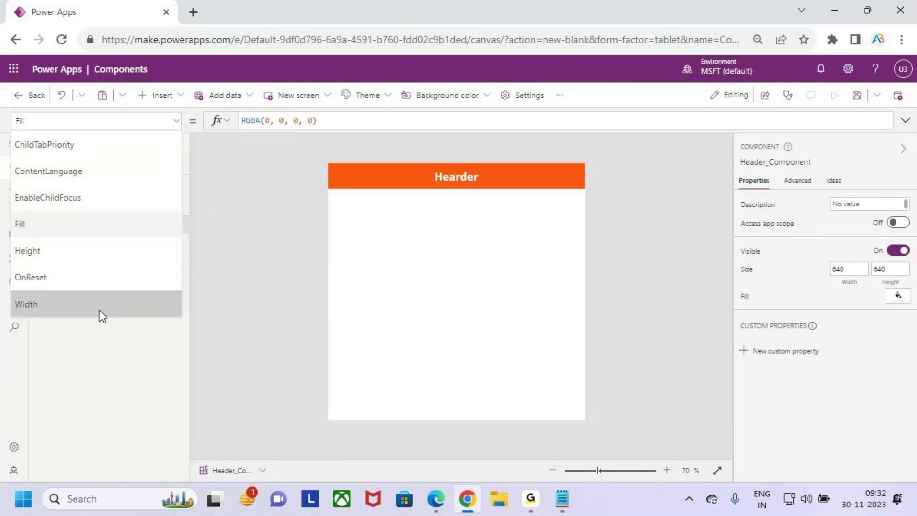
{"action": "left_click", "coordinate": [401, 290]}
{"action": "left_click", "coordinate": [116, 226]}
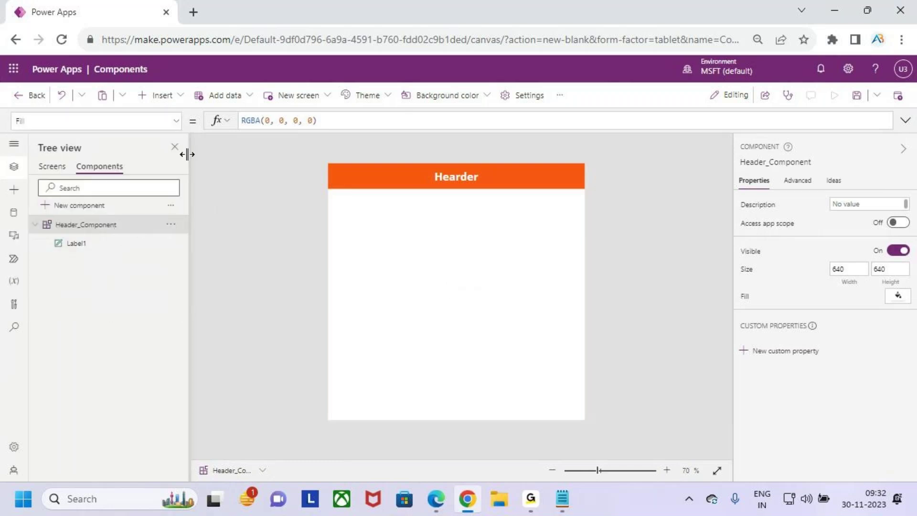
{"action": "left_click", "coordinate": [175, 121]}
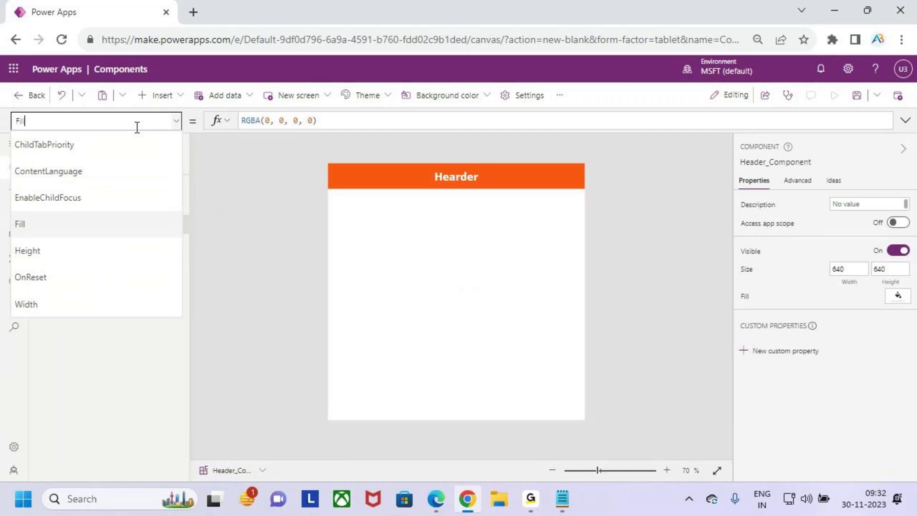
{"action": "left_click", "coordinate": [127, 307]}
{"action": "left_click", "coordinate": [274, 120]}
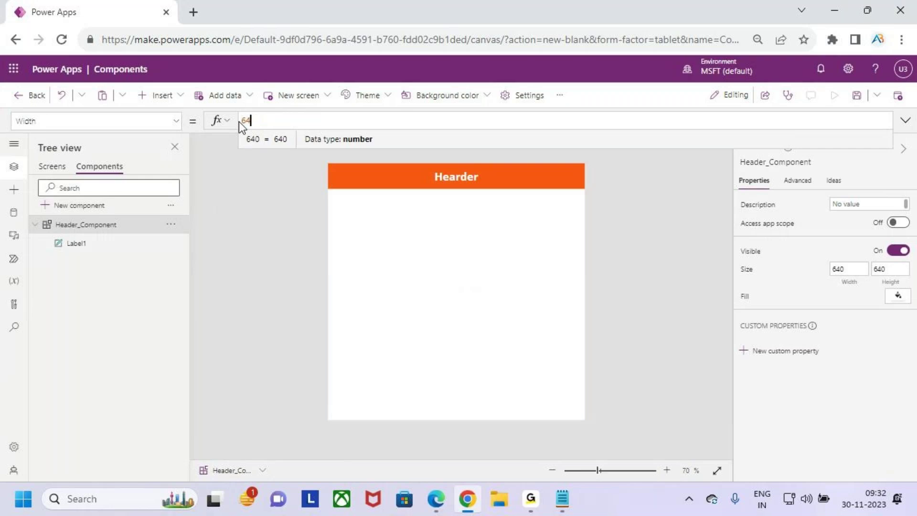
{"action": "key", "text": "BackSpace"}
{"action": "key", "text": "BackSpace"}
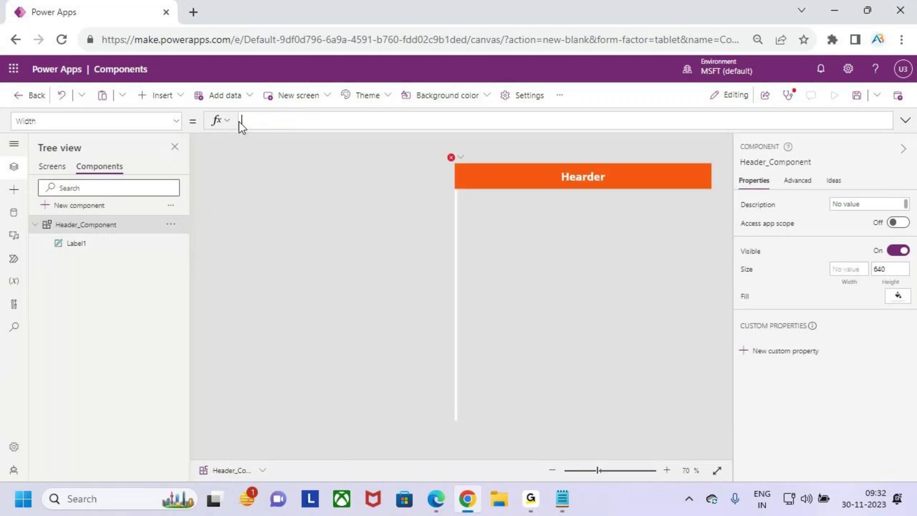
{"action": "type", "text": "App."}
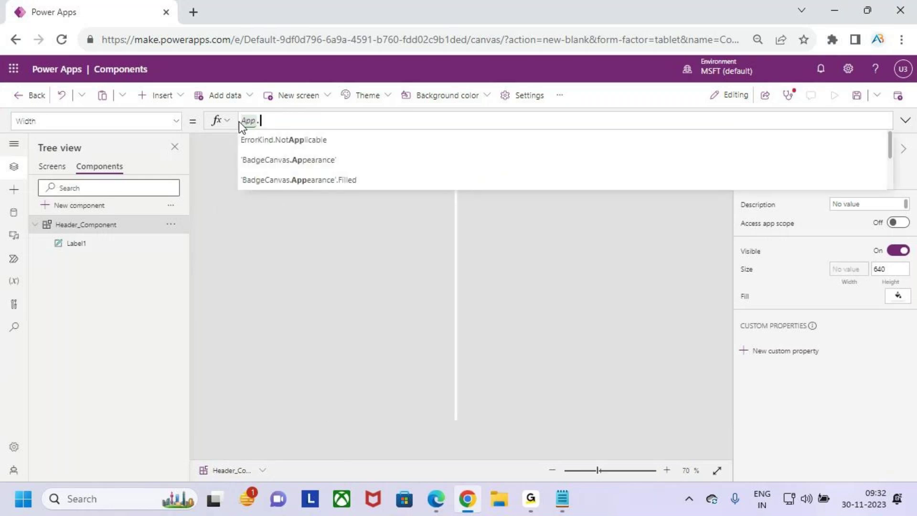
{"action": "type", "text": "Ac"}
{"action": "key", "text": "Tab"}
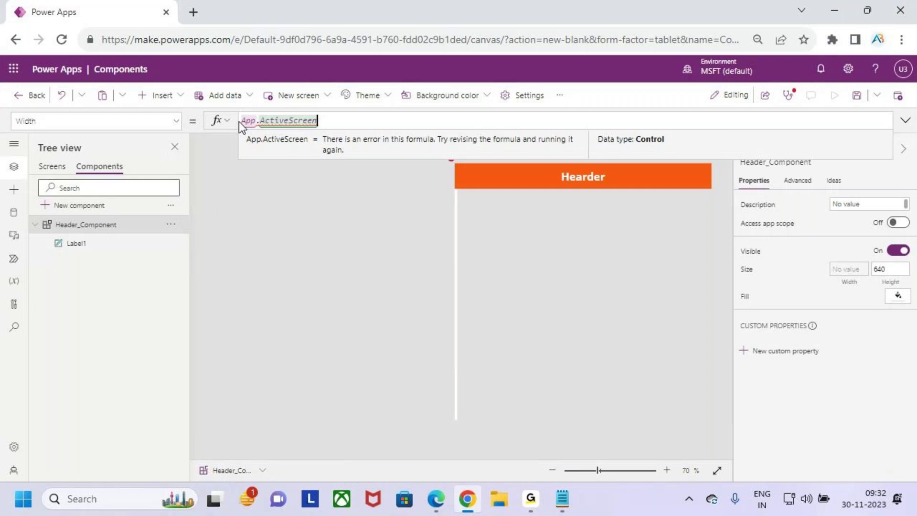
{"action": "type", "text": ".w"}
{"action": "key", "text": "Tab"}
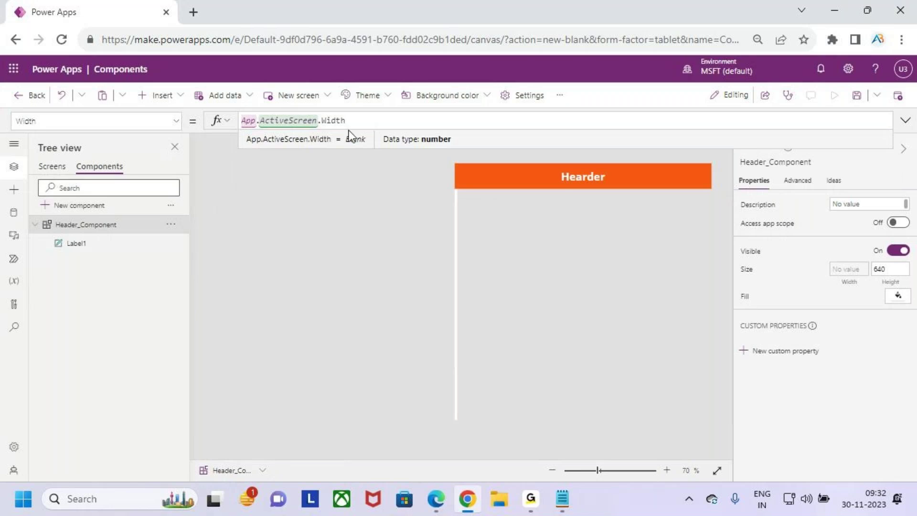
{"action": "left_click_drag", "start_coordinate": [354, 121], "coordinate": [240, 125]}
{"action": "left_click", "coordinate": [288, 157]}
- Check the header on Welcome_Screen, then reopen Header_Component and inspect its updated width
{"action": "left_click", "coordinate": [53, 166]}
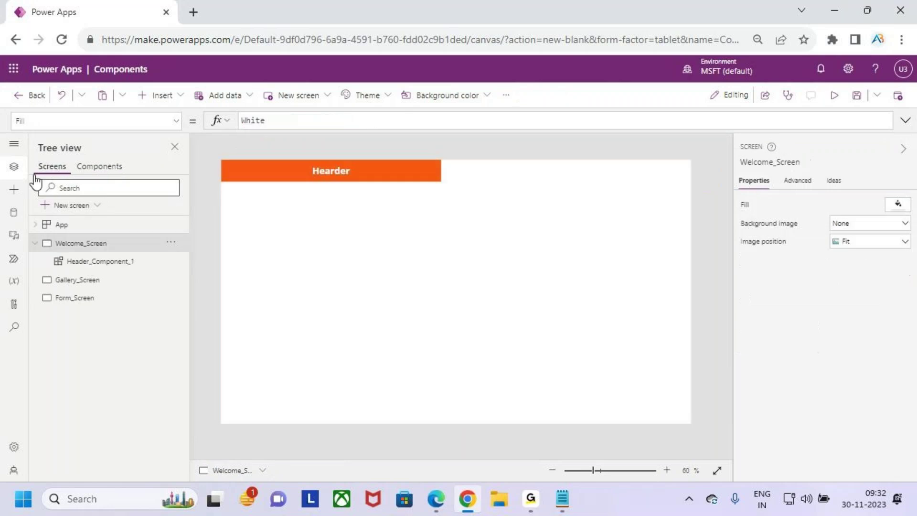
{"action": "left_click", "coordinate": [113, 167]}
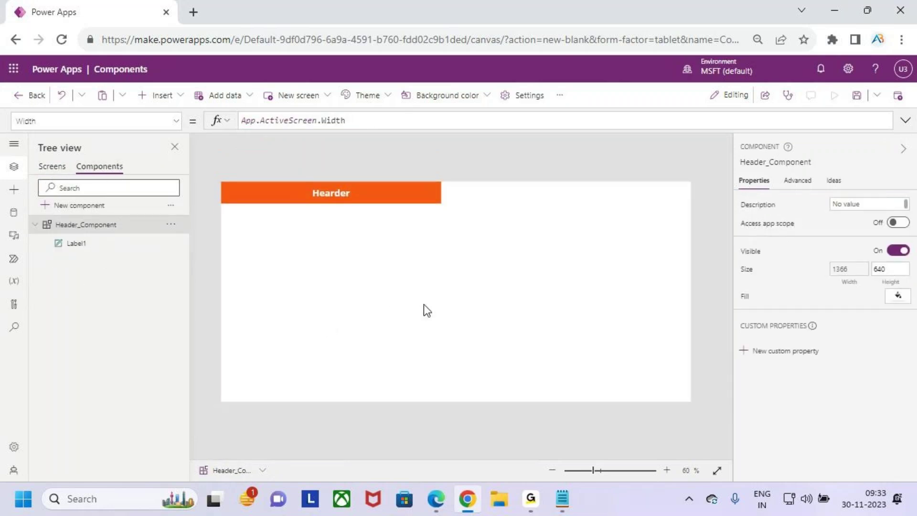
{"action": "key", "text": "ctrl+2"}
{"action": "mouse_move", "coordinate": [222, 182]}
{"action": "left_mouse_down"}
{"action": "mouse_move", "coordinate": [536, 234]}
{"action": "mouse_move", "coordinate": [704, 234]}
{"action": "left_mouse_up"}
{"action": "key", "text": "Escape"}
- Set the Width property of the header label inside Header_Component to Parent.Width
{"action": "left_click", "coordinate": [400, 197]}
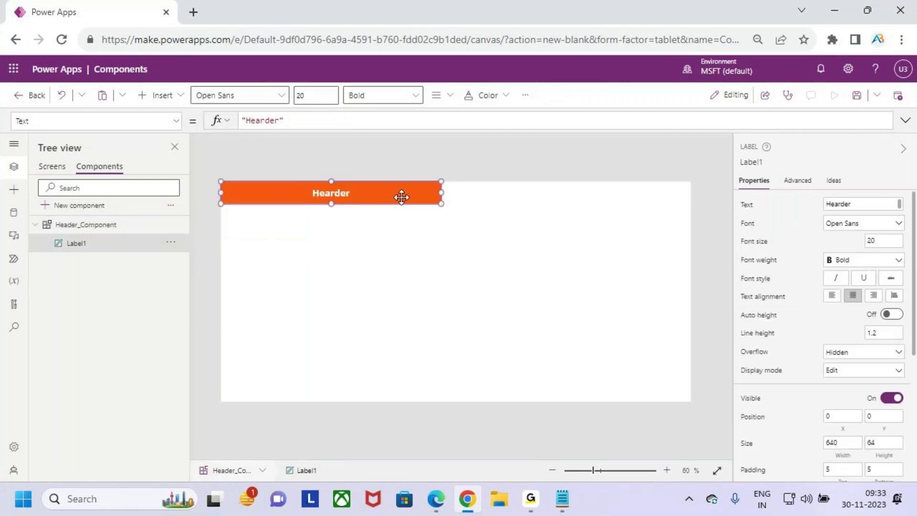
{"action": "left_click", "coordinate": [176, 121]}
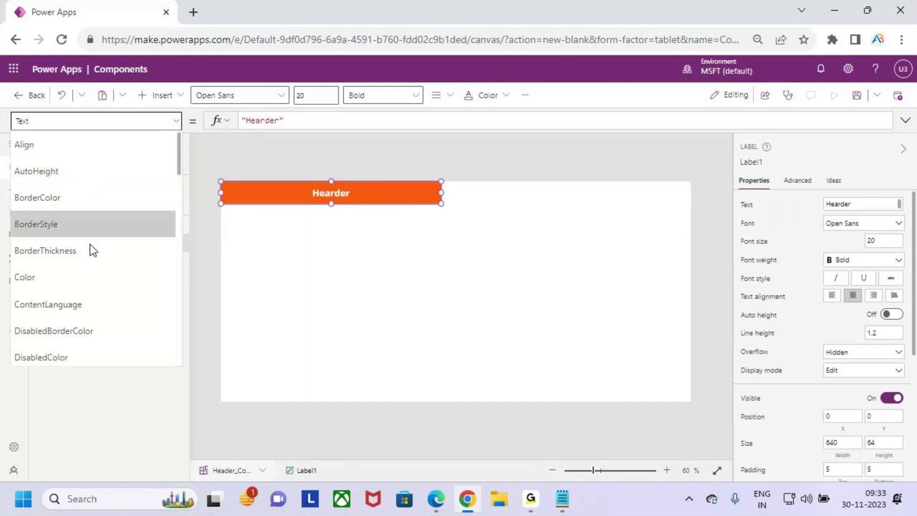
{"action": "scroll", "coordinate": [86, 260], "scroll_direction": "down", "scroll_amount": 6}
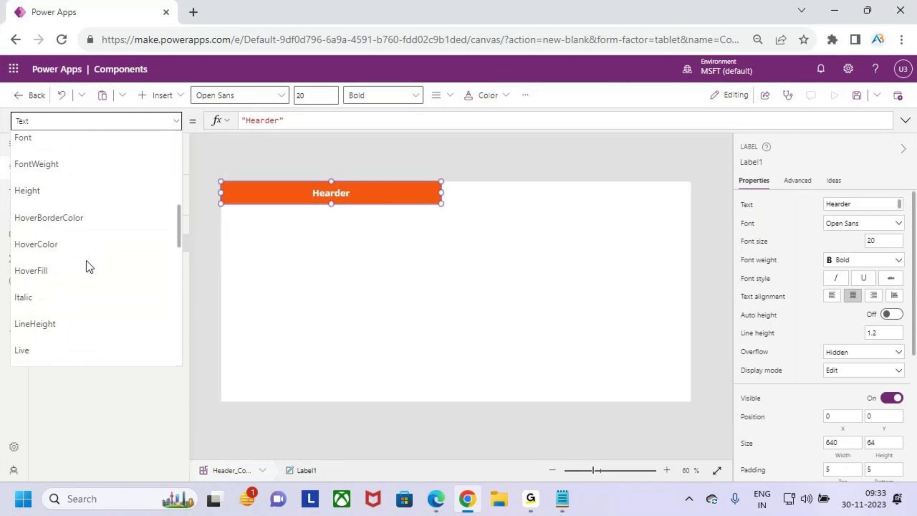
{"action": "scroll", "coordinate": [88, 263], "scroll_direction": "down", "scroll_amount": 7}
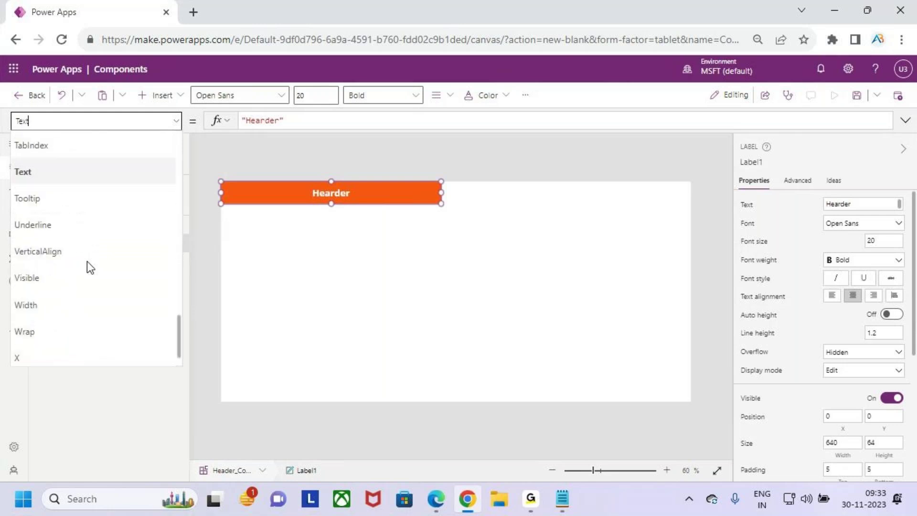
{"action": "left_click", "coordinate": [75, 303]}
{"action": "left_click_drag", "start_coordinate": [264, 123], "coordinate": [244, 120]}
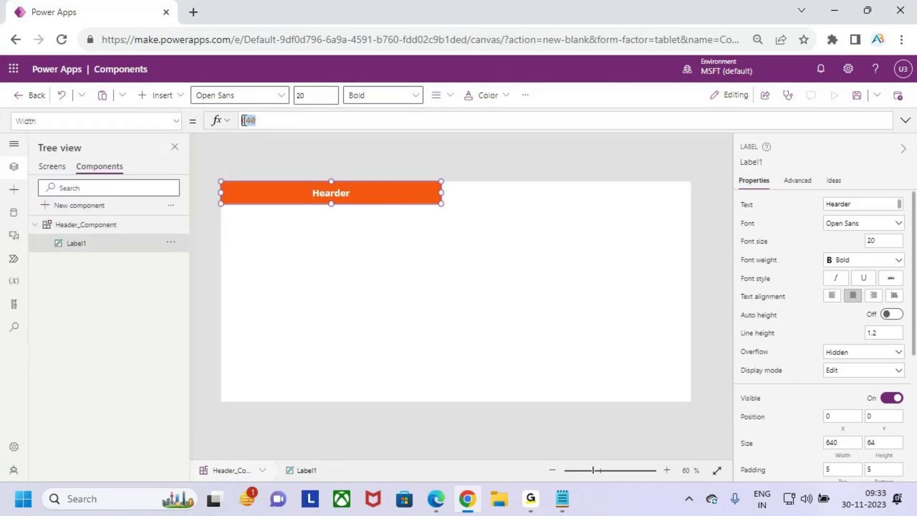
{"action": "key", "text": "BackSpace"}
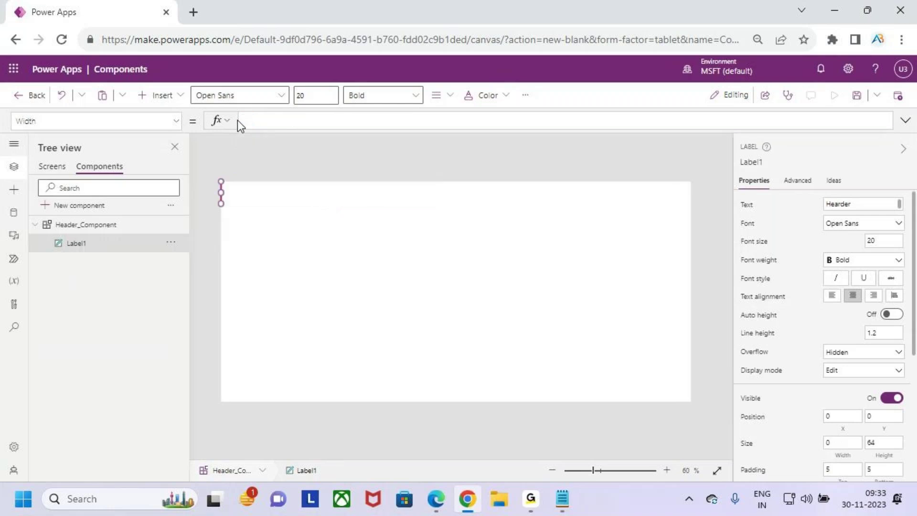
{"action": "type", "text": "parent"}
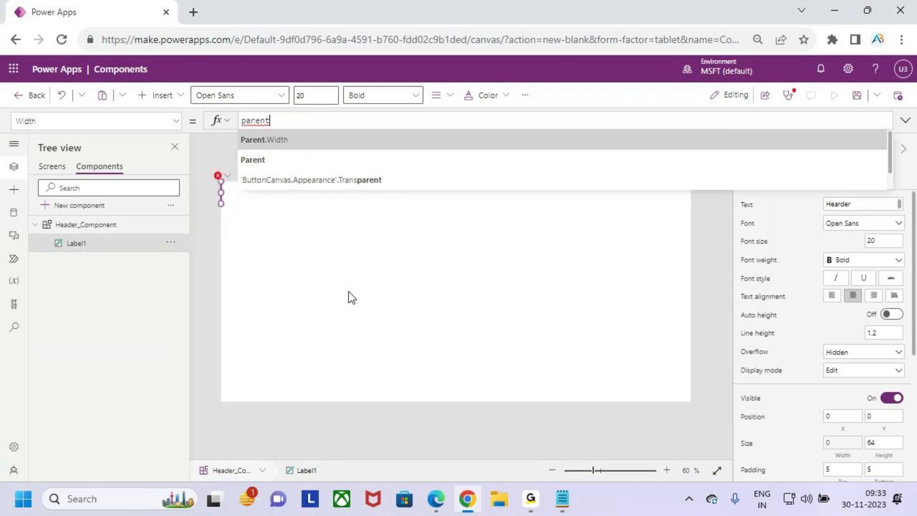
{"action": "left_click", "coordinate": [289, 140]}
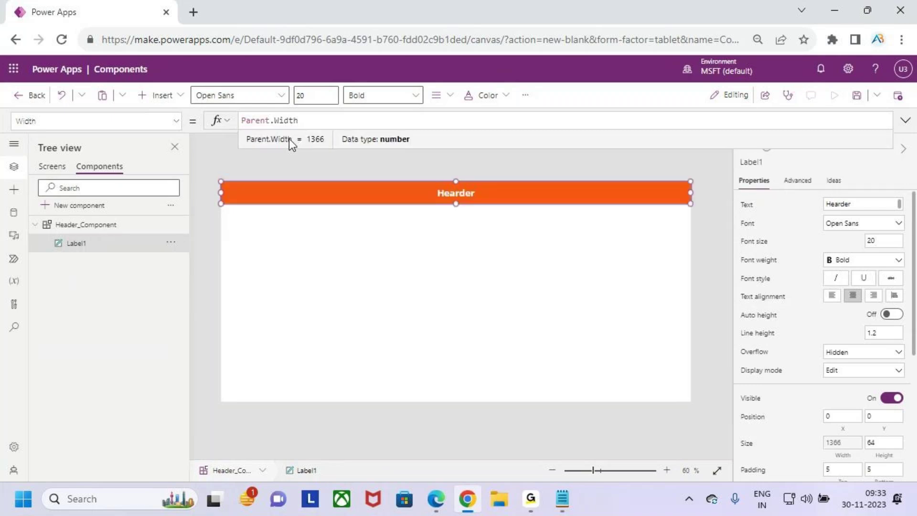
{"action": "mouse_move", "coordinate": [215, 179]}
{"action": "left_mouse_down"}
{"action": "mouse_move", "coordinate": [697, 210]}
{"action": "mouse_move", "coordinate": [729, 153]}
{"action": "left_mouse_up"}
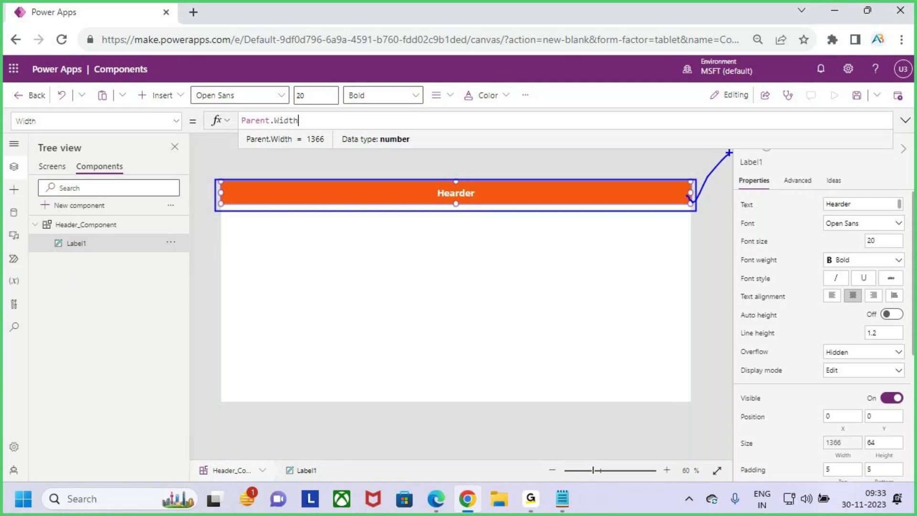
{"action": "key", "text": "Escape"}
{"action": "left_click", "coordinate": [511, 269]}
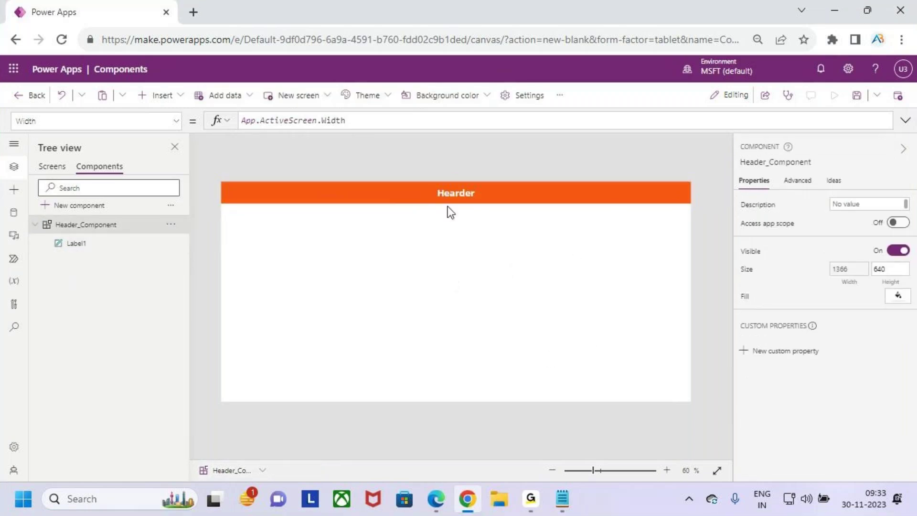
- Examine the component's canvas area against the header label and review the label's position and size settings
{"action": "key", "text": "ctrl+2"}
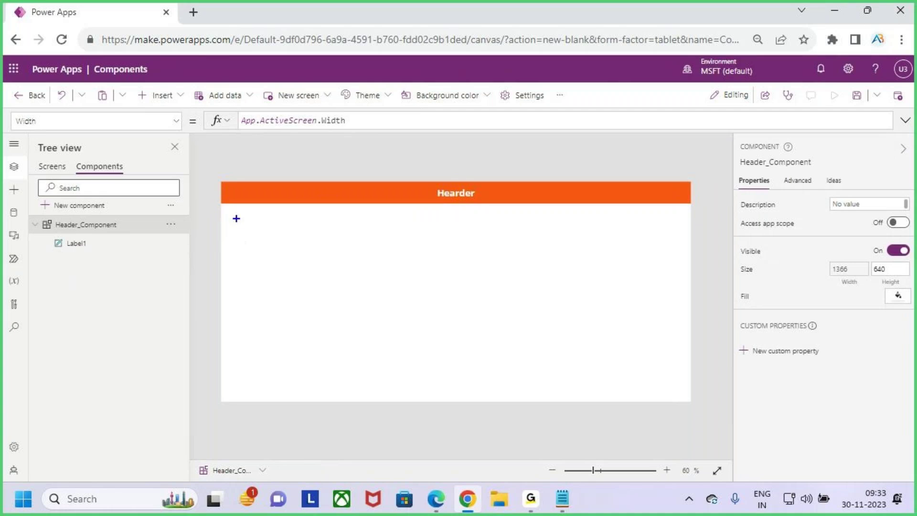
{"action": "mouse_move", "coordinate": [220, 181]}
{"action": "left_mouse_down"}
{"action": "mouse_move", "coordinate": [555, 323]}
{"action": "mouse_move", "coordinate": [689, 404]}
{"action": "left_mouse_up"}
{"action": "key", "text": "e"}
{"action": "left_click_drag", "start_coordinate": [423, 192], "coordinate": [452, 173]}
{"action": "key", "text": "Escape"}
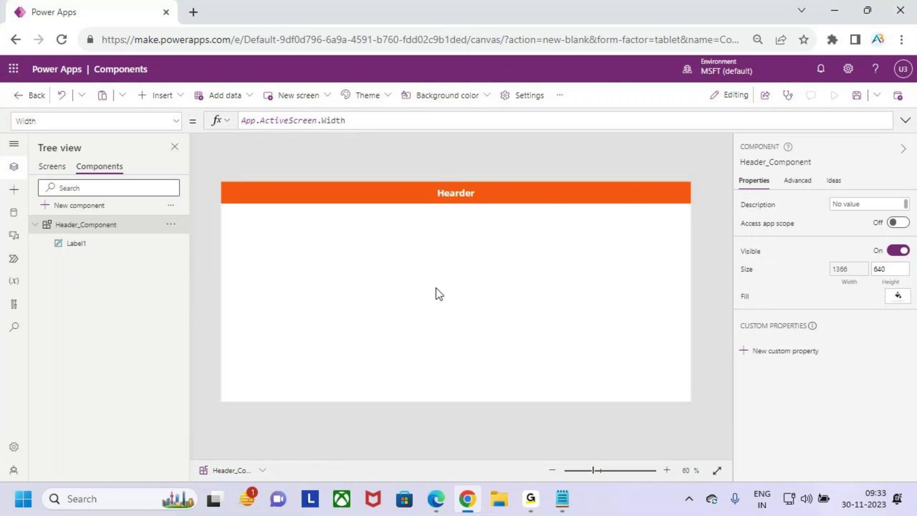
{"action": "left_click", "coordinate": [515, 192]}
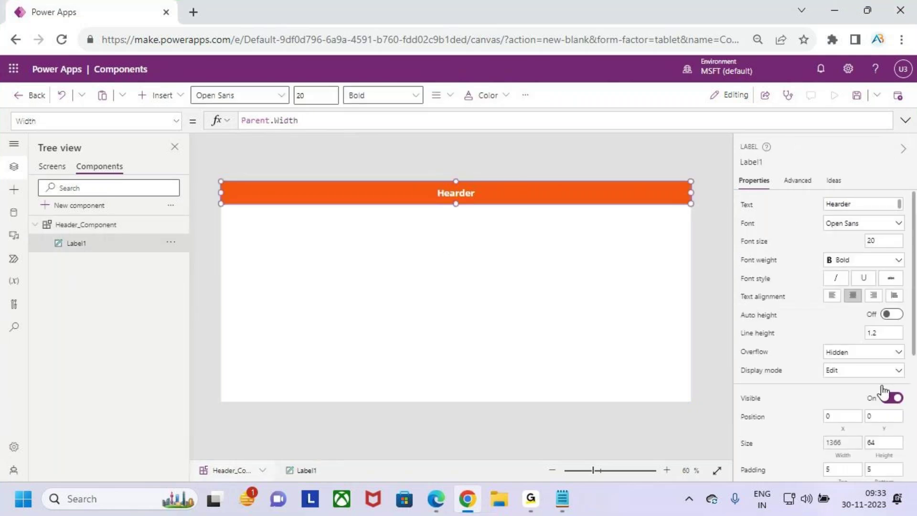
{"action": "scroll", "coordinate": [892, 399], "scroll_direction": "down", "scroll_amount": 2}
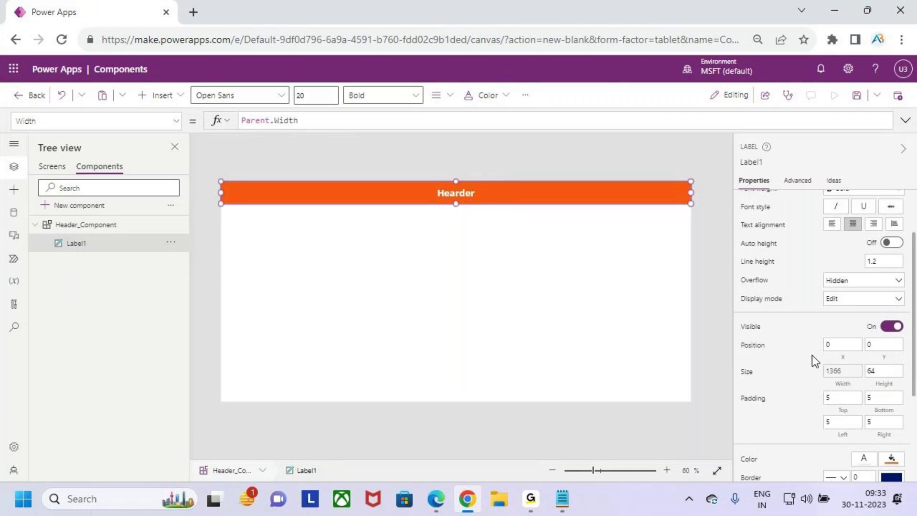
{"action": "scroll", "coordinate": [893, 317], "scroll_direction": "down", "scroll_amount": 2}
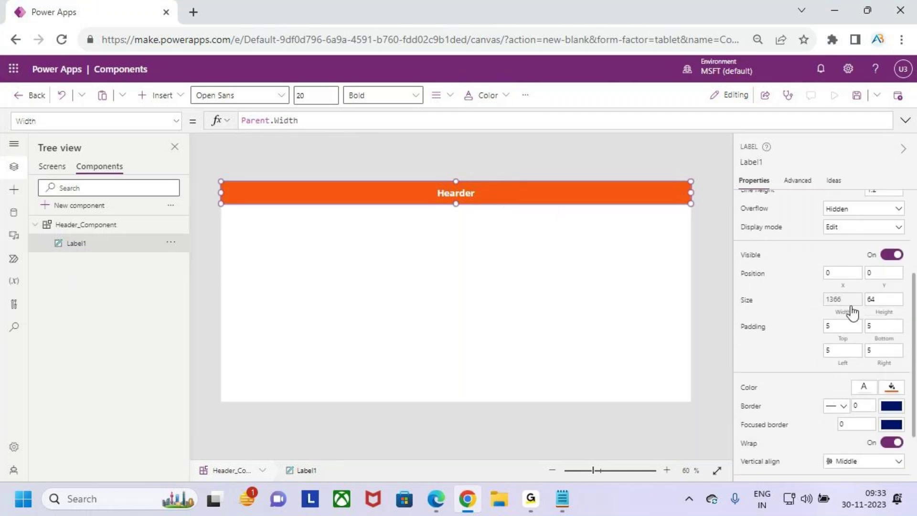
- Set the height of the header label inside Header_Component to 65
{"action": "left_click", "coordinate": [877, 299]}
{"action": "key", "text": "BackSpace"}
{"action": "type", "text": "5"}
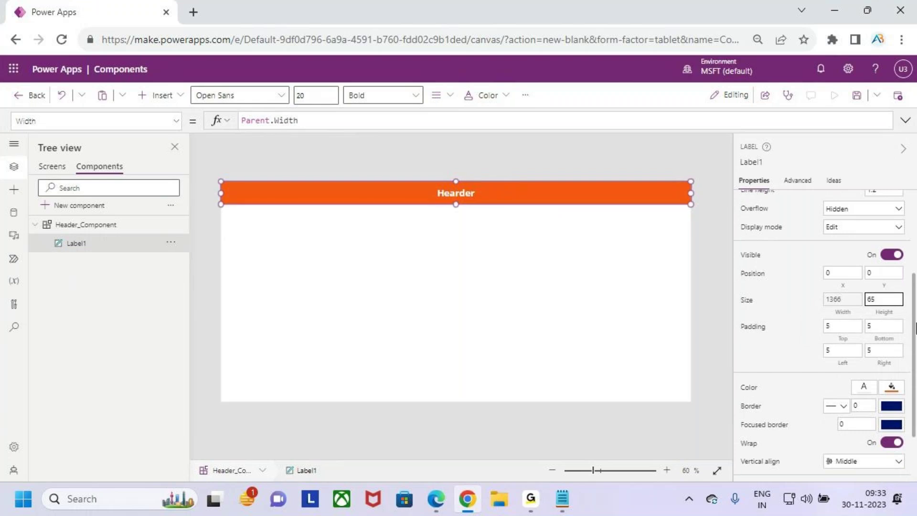
{"action": "left_click", "coordinate": [505, 314]}
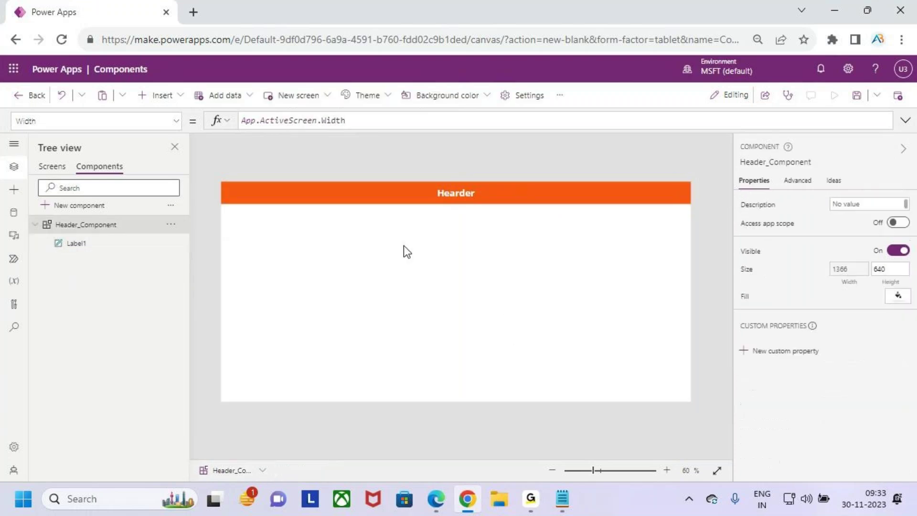
{"action": "key", "text": "ctrl+2"}
{"action": "left_click_drag", "start_coordinate": [372, 313], "coordinate": [420, 270]}
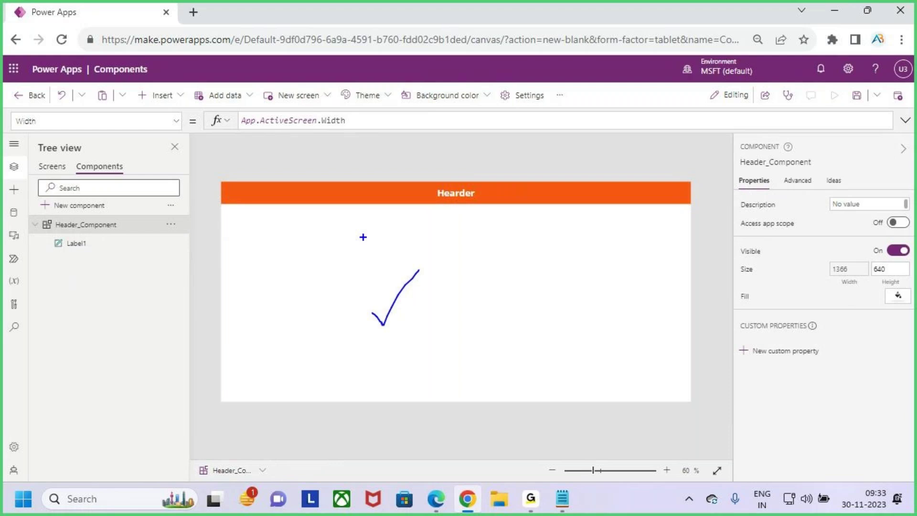
{"action": "left_click_drag", "start_coordinate": [221, 206], "coordinate": [278, 204]}
{"action": "key", "text": "Escape"}
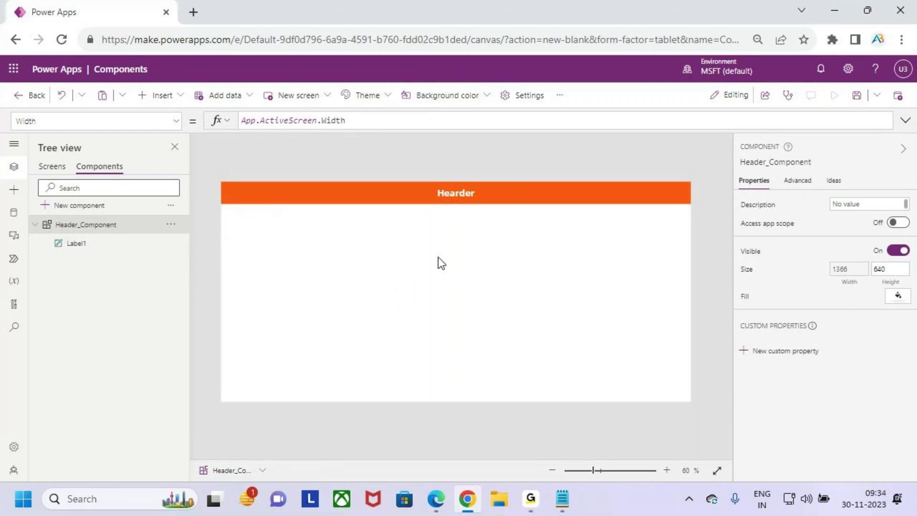
- Set the Height property of Header_Component to 65 so the component area matches its label
{"action": "left_click", "coordinate": [176, 121]}
{"action": "left_click", "coordinate": [85, 248]}
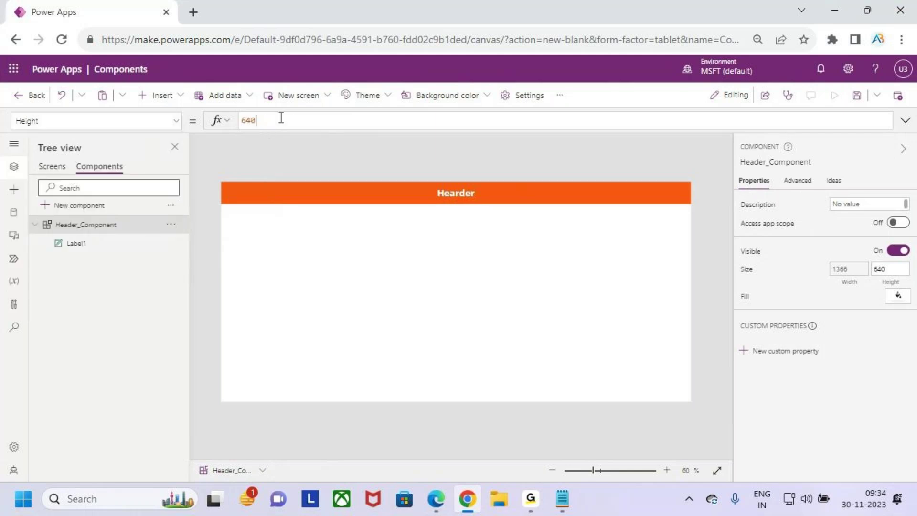
{"action": "left_click_drag", "start_coordinate": [277, 118], "coordinate": [231, 122]}
{"action": "type", "text": "65"}
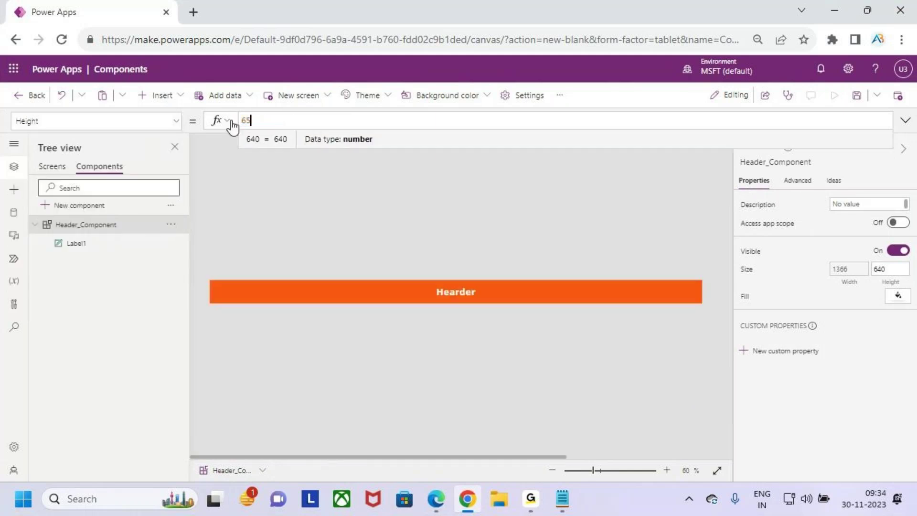
{"action": "key", "text": "Return"}
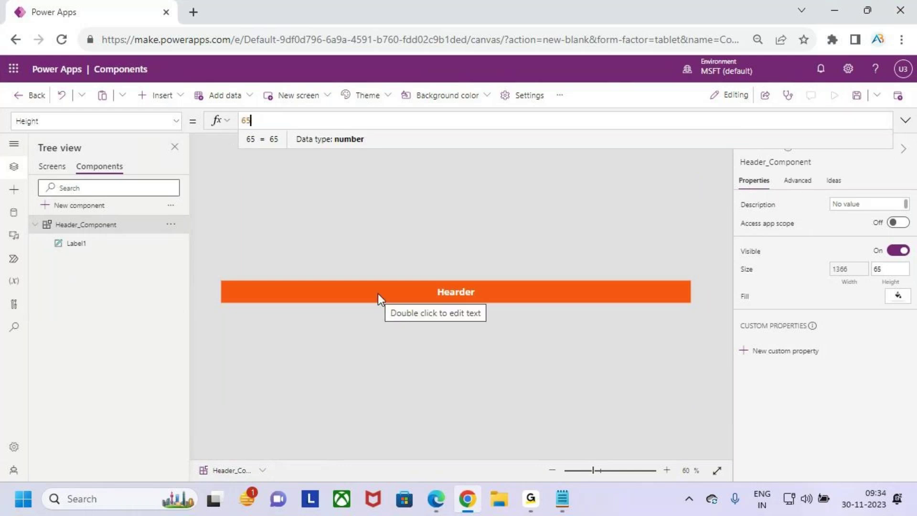
- Check the resized header in Header_Component and its instance on Welcome_Screen
{"action": "key", "text": "ctrl+2"}
{"action": "mouse_move", "coordinate": [219, 276]}
{"action": "left_mouse_down"}
{"action": "mouse_move", "coordinate": [603, 324]}
{"action": "mouse_move", "coordinate": [698, 311]}
{"action": "left_mouse_up"}
{"action": "mouse_move", "coordinate": [473, 234]}
{"action": "left_mouse_down"}
{"action": "mouse_move", "coordinate": [483, 279]}
{"action": "mouse_move", "coordinate": [499, 285]}
{"action": "left_mouse_up"}
{"action": "left_click_drag", "start_coordinate": [501, 273], "coordinate": [488, 295]}
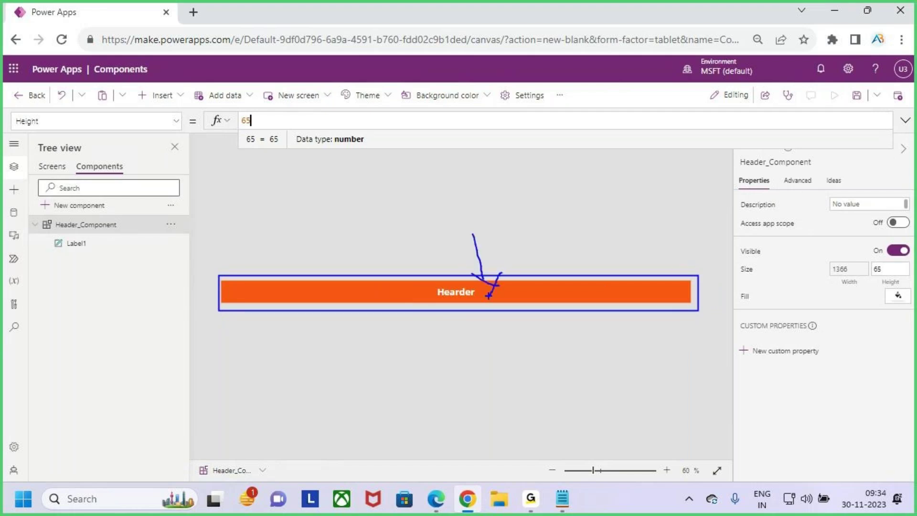
{"action": "key", "text": "Escape"}
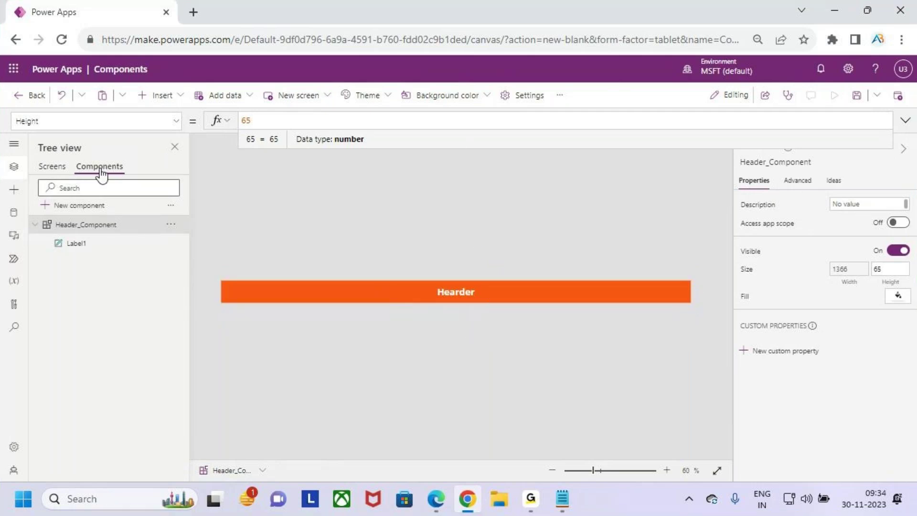
{"action": "left_click", "coordinate": [48, 167]}
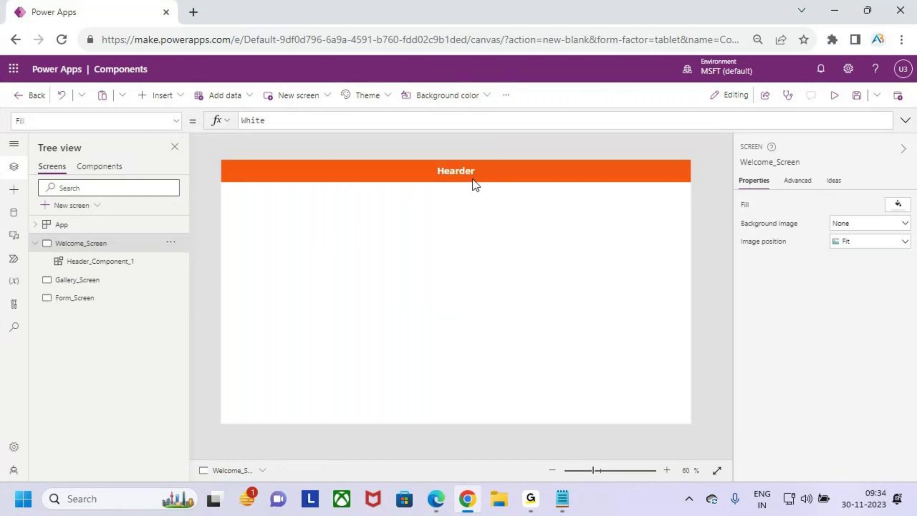
{"action": "key", "text": "ctrl+2"}
{"action": "left_click_drag", "start_coordinate": [430, 156], "coordinate": [483, 185]}
{"action": "key", "text": "Escape"}
{"action": "left_click", "coordinate": [101, 167]}
{"action": "left_click", "coordinate": [53, 167]}
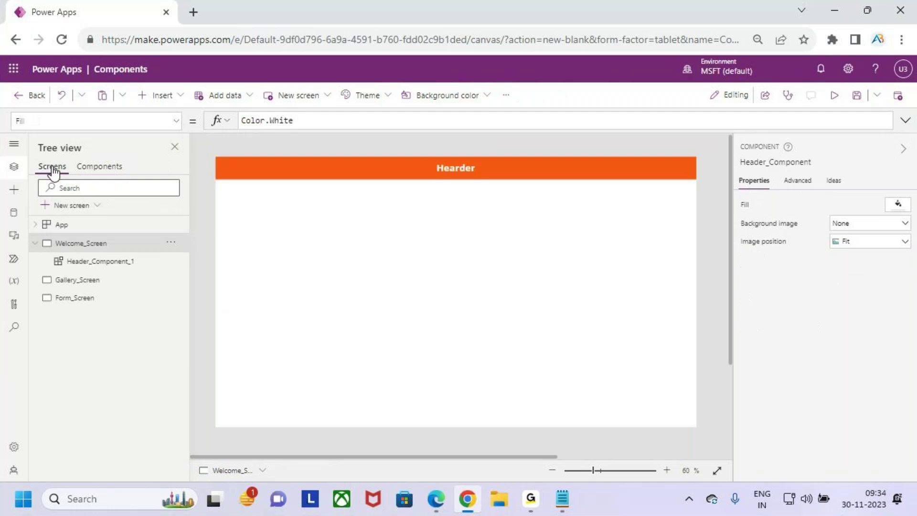
- Insert the custom Header_Component on Gallery_Screen
{"action": "left_click", "coordinate": [94, 284]}
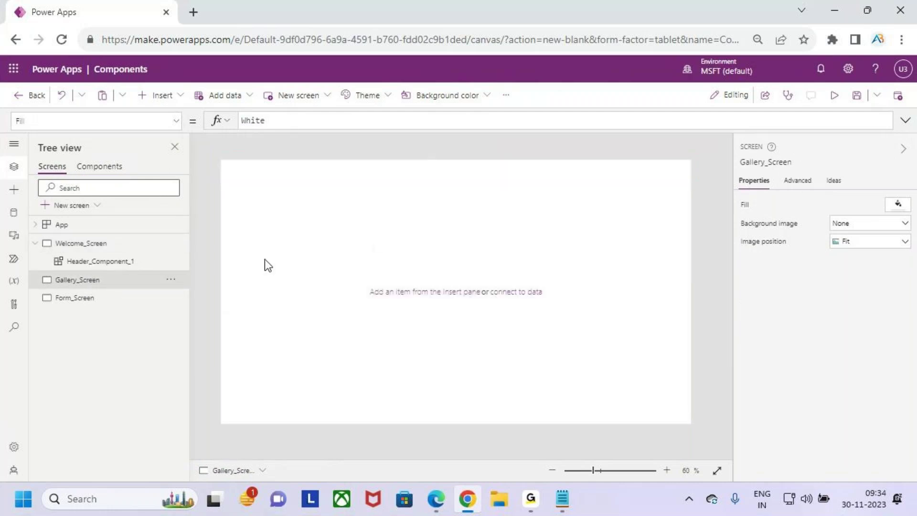
{"action": "left_click", "coordinate": [173, 96]}
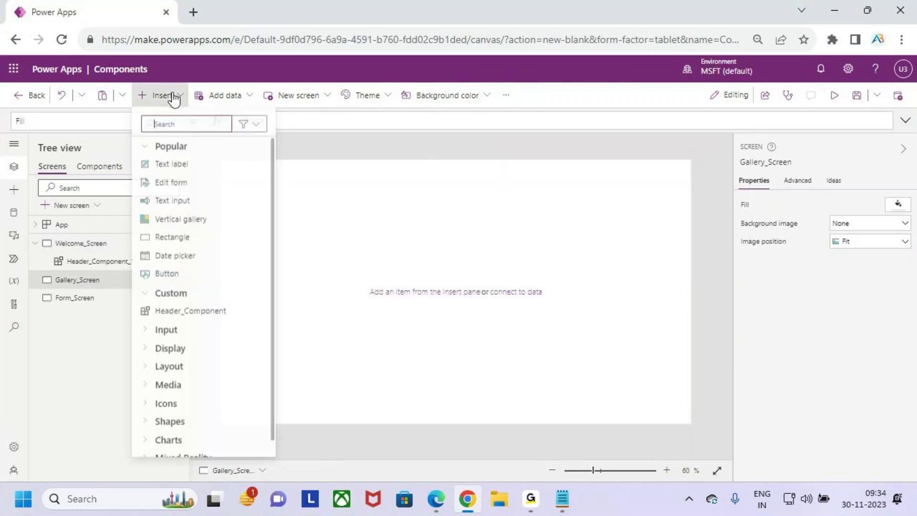
{"action": "left_click", "coordinate": [199, 315]}
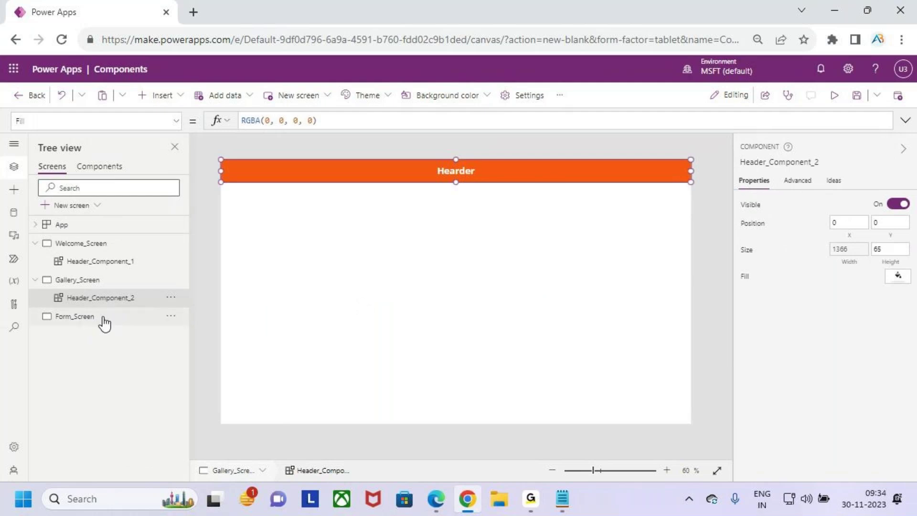
- Insert the custom Header_Component on Form_Screen
{"action": "left_click", "coordinate": [103, 319]}
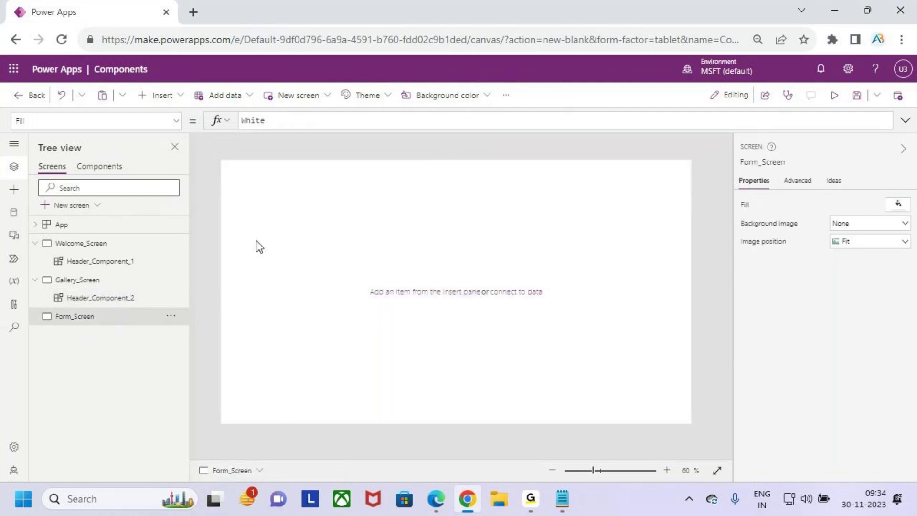
{"action": "left_click", "coordinate": [167, 94]}
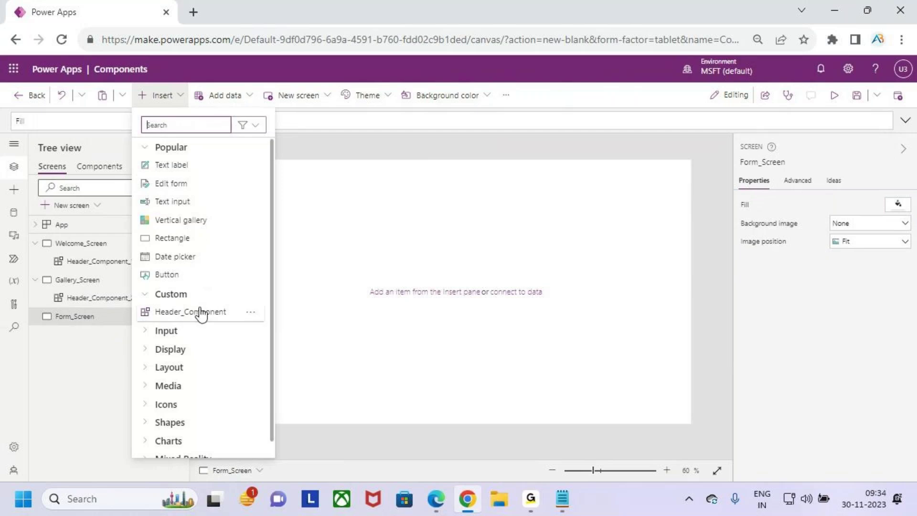
{"action": "left_click", "coordinate": [218, 315]}
{"action": "left_click", "coordinate": [509, 268]}
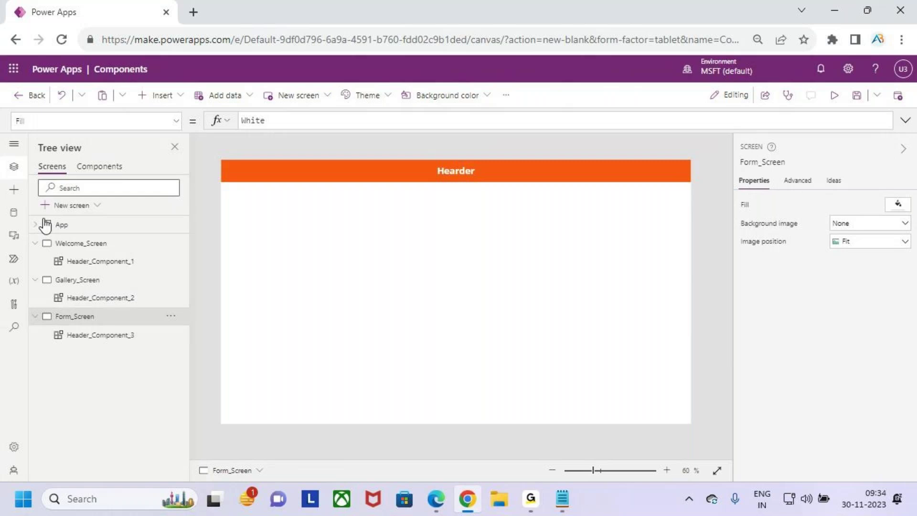
- Compare the source Header_Component with its instances on Welcome_Screen, Gallery_Screen and Form_Screen
{"action": "left_click", "coordinate": [89, 244]}
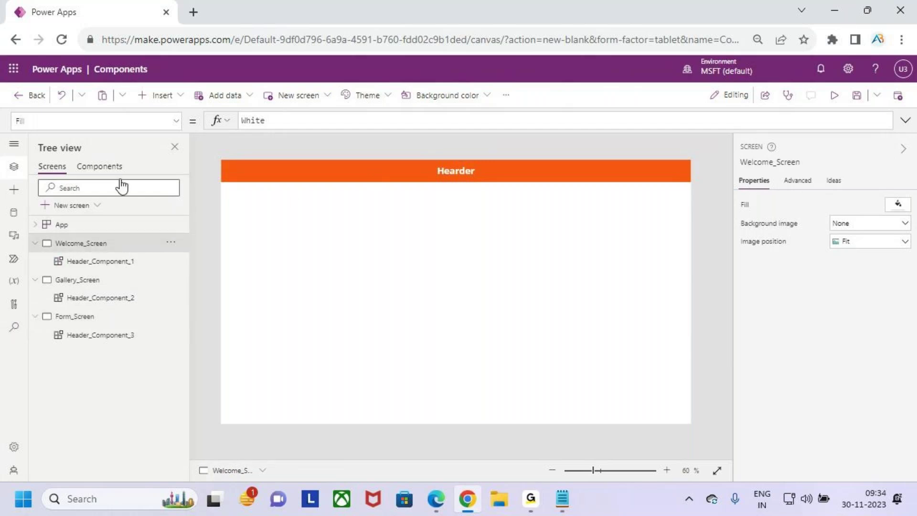
{"action": "left_click", "coordinate": [102, 167]}
{"action": "left_click_drag", "start_coordinate": [422, 269], "coordinate": [504, 316]}
{"action": "key", "text": "Escape"}
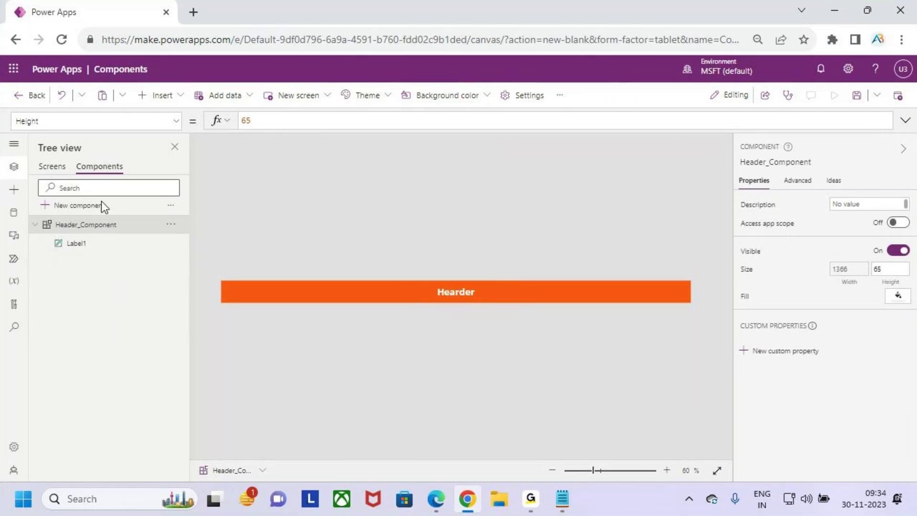
{"action": "left_click", "coordinate": [53, 166]}
{"action": "left_click", "coordinate": [98, 280]}
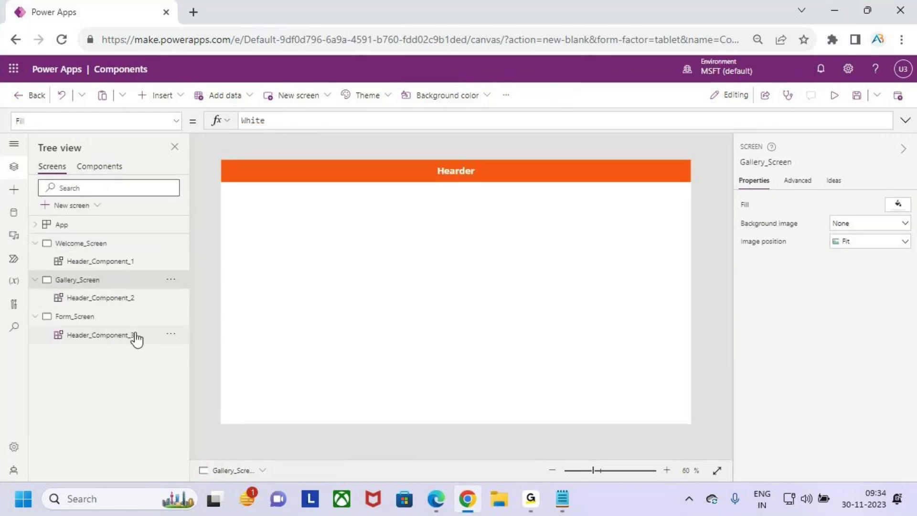
{"action": "left_click", "coordinate": [88, 317]}
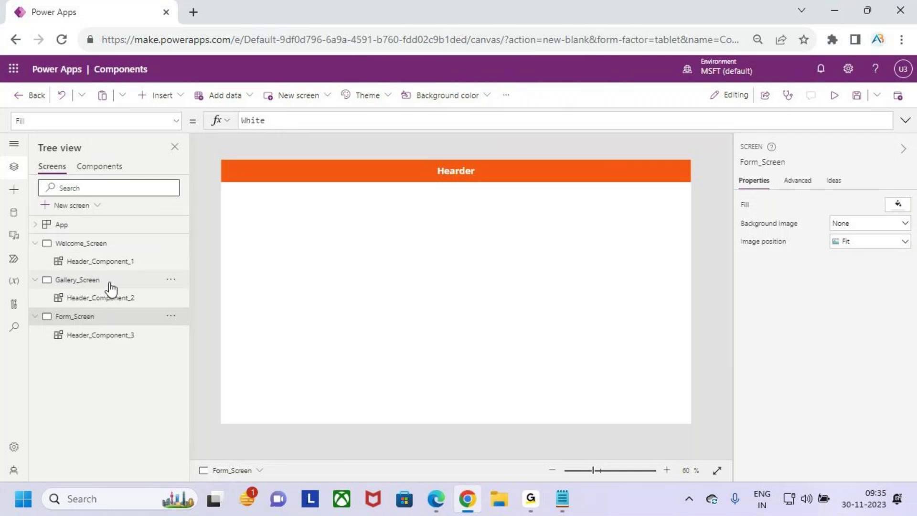
{"action": "left_click", "coordinate": [110, 263]}
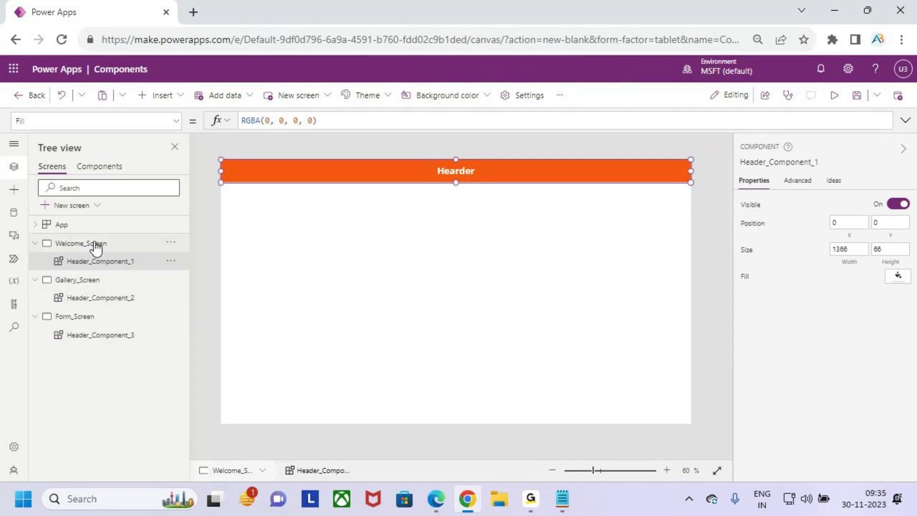
- Collapse the Gallery_Screen, Form_Screen and Welcome_Screen branches in the tree and keep Welcome_Screen selected
{"action": "left_click", "coordinate": [34, 280]}
{"action": "left_click", "coordinate": [34, 298]}
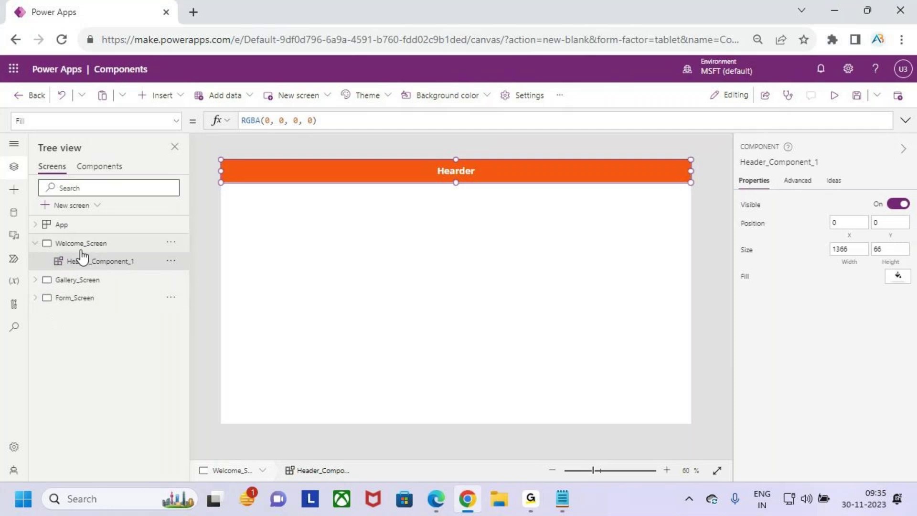
{"action": "left_click", "coordinate": [79, 246]}
{"action": "left_click", "coordinate": [35, 243]}
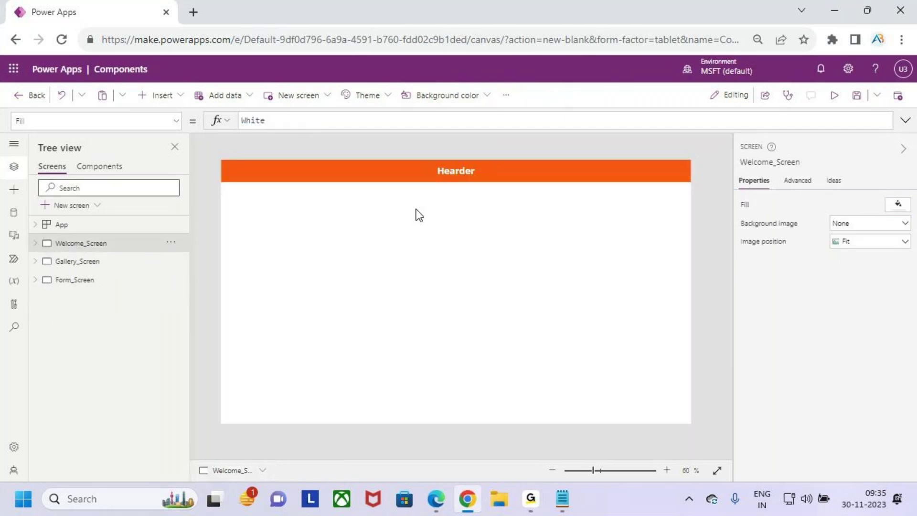
- Examine the header text on Gallery_Screen, Form_Screen and Welcome_Screen to see whether it suits each screen
{"action": "left_click", "coordinate": [95, 262]}
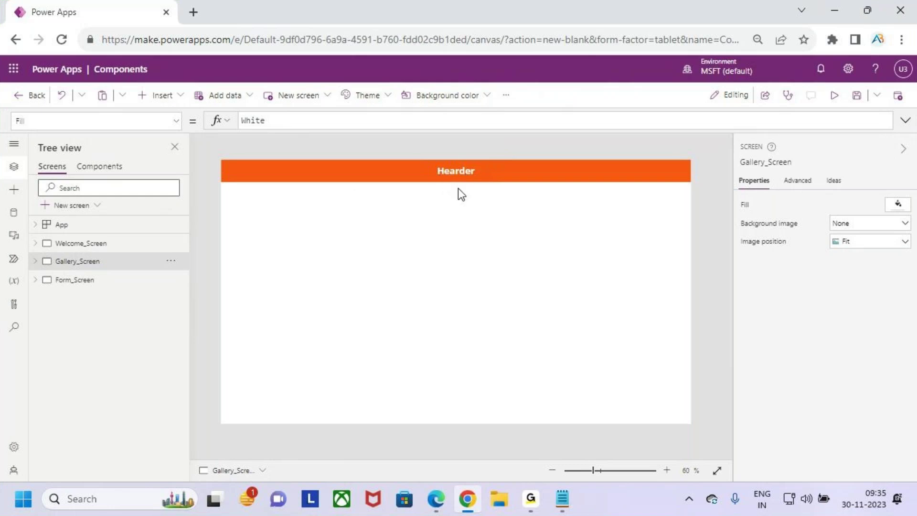
{"action": "left_click", "coordinate": [87, 281]}
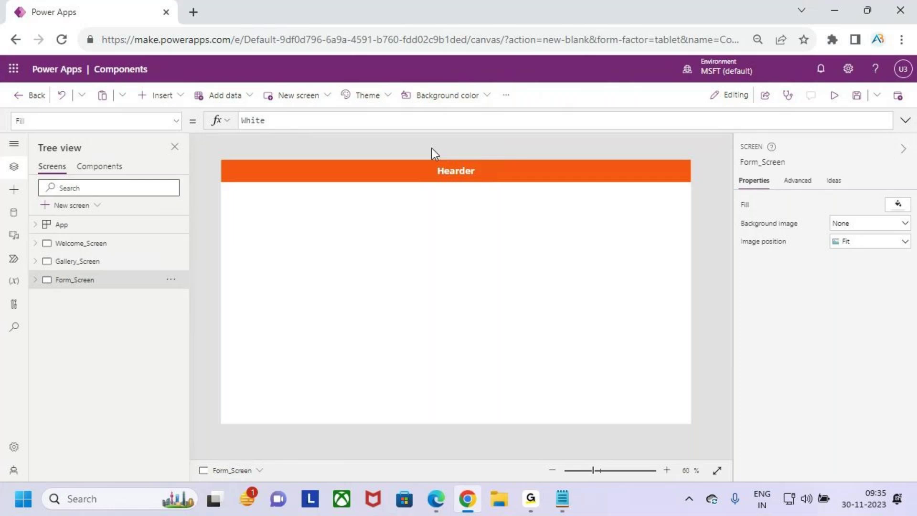
{"action": "key", "text": "ctrl+2"}
{"action": "mouse_move", "coordinate": [428, 156]}
{"action": "left_mouse_down"}
{"action": "mouse_move", "coordinate": [496, 190]}
{"action": "mouse_move", "coordinate": [516, 150]}
{"action": "left_mouse_up"}
{"action": "key", "text": "Escape"}
{"action": "left_click", "coordinate": [177, 245]}
{"action": "key", "text": "ctrl+2"}
{"action": "mouse_move", "coordinate": [416, 158]}
{"action": "left_mouse_down"}
{"action": "mouse_move", "coordinate": [489, 183]}
{"action": "mouse_move", "coordinate": [571, 177]}
{"action": "mouse_move", "coordinate": [592, 166]}
{"action": "mouse_move", "coordinate": [592, 198]}
{"action": "left_mouse_up"}
{"action": "key", "text": "Escape"}
{"action": "left_click", "coordinate": [98, 262]}
{"action": "key", "text": "ctrl+2"}
{"action": "mouse_move", "coordinate": [421, 158]}
{"action": "left_mouse_down"}
{"action": "mouse_move", "coordinate": [474, 184]}
{"action": "mouse_move", "coordinate": [458, 243]}
{"action": "mouse_move", "coordinate": [513, 238]}
{"action": "left_mouse_up"}
{"action": "key", "text": "Escape"}
{"action": "left_click", "coordinate": [92, 280]}
{"action": "key", "text": "ctrl+2"}
{"action": "left_click_drag", "start_coordinate": [426, 155], "coordinate": [486, 191]}
{"action": "mouse_move", "coordinate": [466, 214]}
{"action": "left_mouse_down"}
{"action": "mouse_move", "coordinate": [470, 277]}
{"action": "mouse_move", "coordinate": [499, 244]}
{"action": "mouse_move", "coordinate": [536, 236]}
{"action": "mouse_move", "coordinate": [551, 265]}
{"action": "left_mouse_up"}
{"action": "left_click_drag", "start_coordinate": [499, 294], "coordinate": [535, 285]}
{"action": "key", "text": "Escape"}
- Examine the title text in Header_Component and compare it with the headers across all three screens
{"action": "left_click", "coordinate": [87, 251]}
{"action": "left_click", "coordinate": [99, 168]}
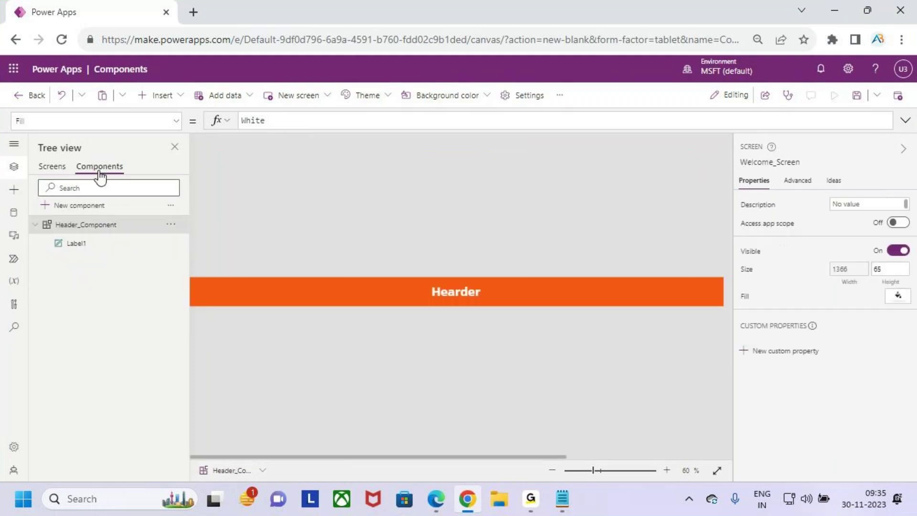
{"action": "key", "text": "ctrl+2"}
{"action": "left_click_drag", "start_coordinate": [425, 276], "coordinate": [487, 308]}
{"action": "left_click_drag", "start_coordinate": [451, 250], "coordinate": [455, 276]}
{"action": "key", "text": "Escape"}
{"action": "left_click", "coordinate": [52, 167]}
{"action": "left_click", "coordinate": [81, 243]}
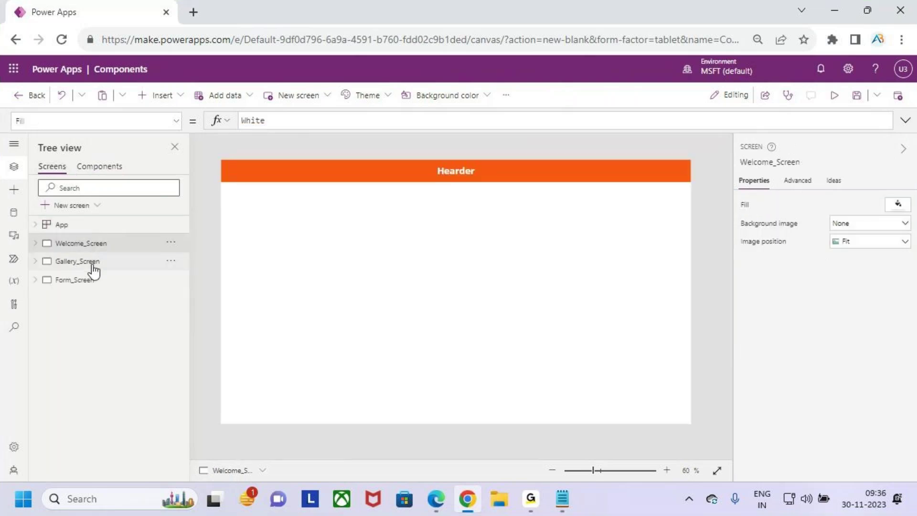
{"action": "left_click", "coordinate": [92, 263]}
{"action": "left_click", "coordinate": [95, 281]}
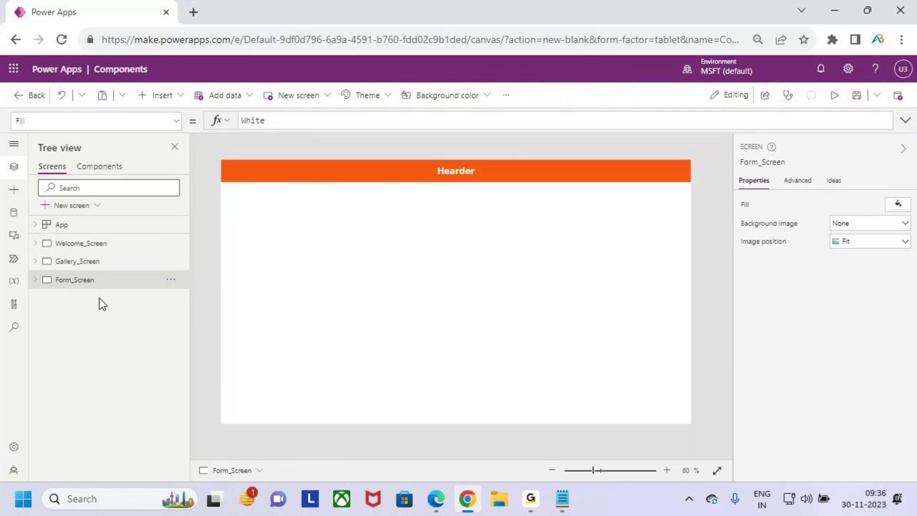
- Reopen Header_Component and review the properties of its header label
{"action": "left_click", "coordinate": [99, 166]}
{"action": "left_click", "coordinate": [50, 168]}
{"action": "left_click", "coordinate": [104, 166]}
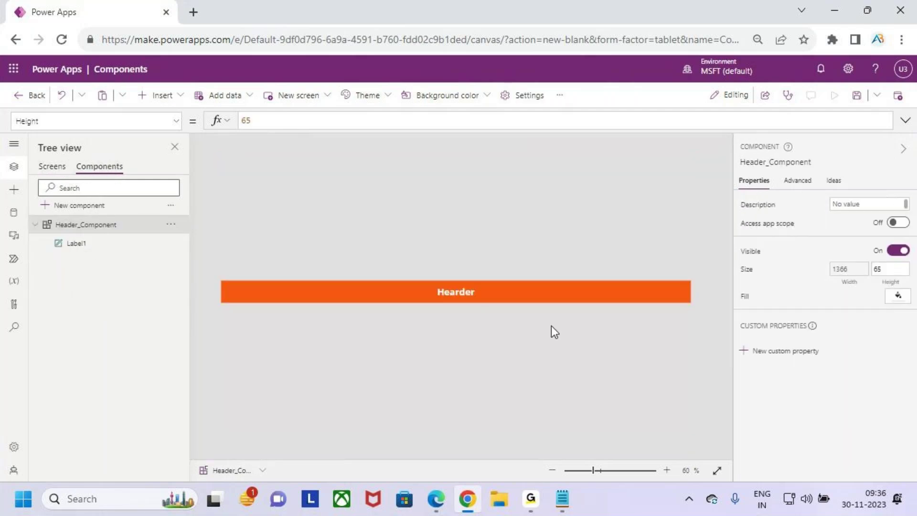
{"action": "left_click", "coordinate": [573, 290]}
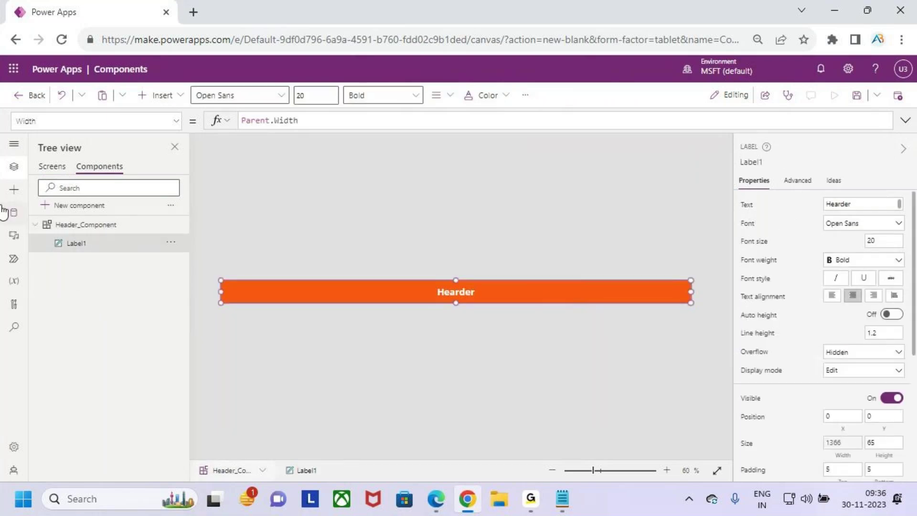
{"action": "left_click", "coordinate": [117, 228]}
{"action": "left_click", "coordinate": [116, 250]}
- Select Header_Component and review its custom properties section alongside the header title
{"action": "left_click", "coordinate": [113, 228]}
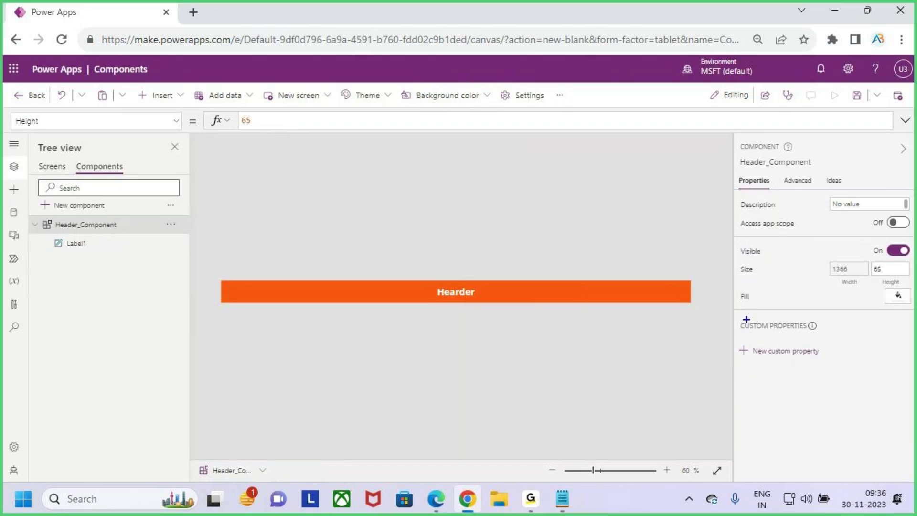
{"action": "left_click_drag", "start_coordinate": [734, 315], "coordinate": [825, 338]}
{"action": "left_click_drag", "start_coordinate": [789, 313], "coordinate": [786, 289]}
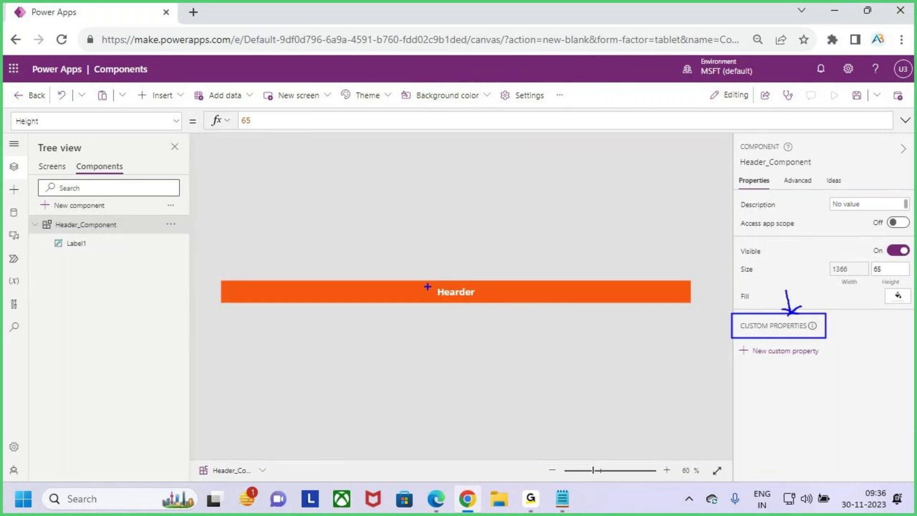
{"action": "left_click_drag", "start_coordinate": [426, 282], "coordinate": [485, 302]}
{"action": "left_click_drag", "start_coordinate": [463, 262], "coordinate": [467, 287]}
{"action": "left_click_drag", "start_coordinate": [456, 279], "coordinate": [471, 287]}
{"action": "key", "text": "Escape"}
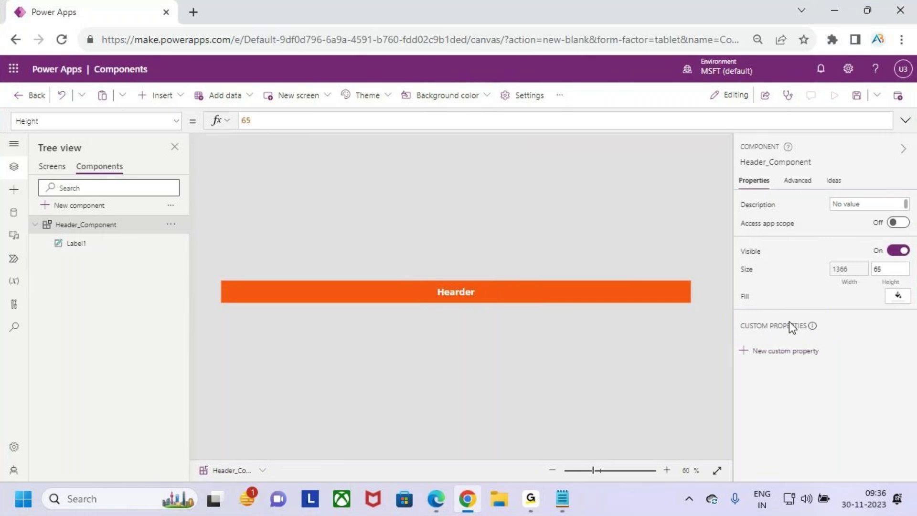
- Start a new custom property for Header_Component with Headertext as both its display name and its name
{"action": "left_click", "coordinate": [804, 351]}
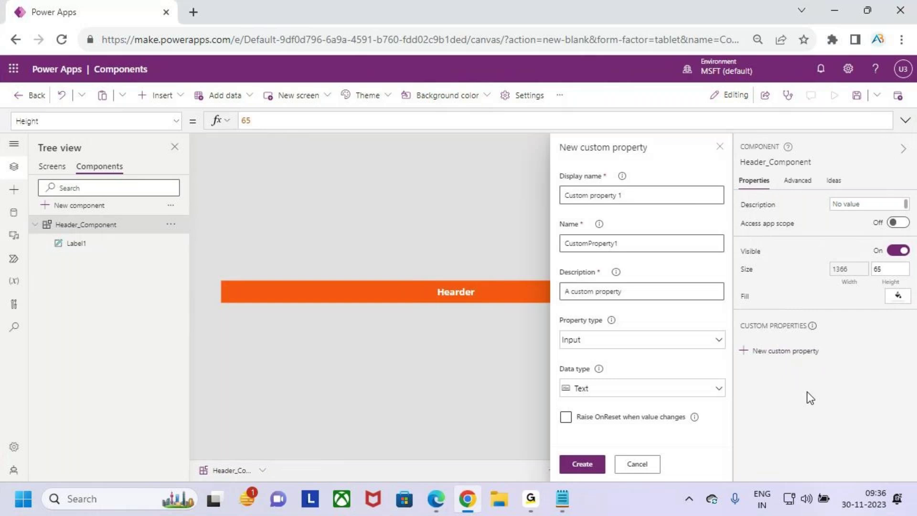
{"action": "left_click", "coordinate": [646, 196]}
{"action": "left_click_drag", "start_coordinate": [646, 196], "coordinate": [552, 200]}
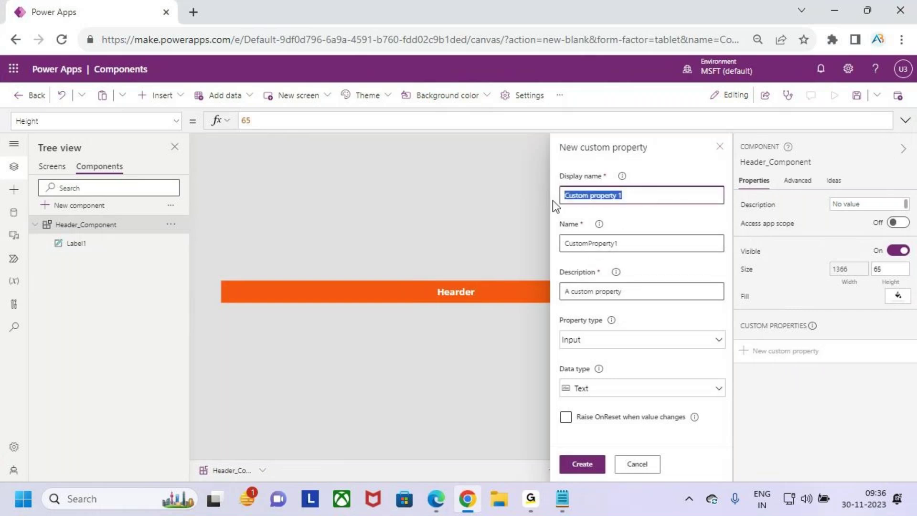
{"action": "type", "text": "H"}
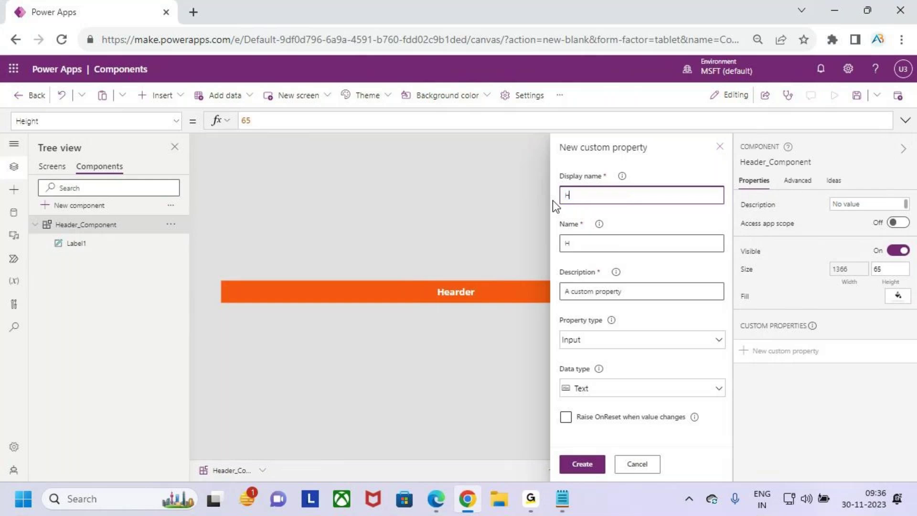
{"action": "type", "text": "eadertext"}
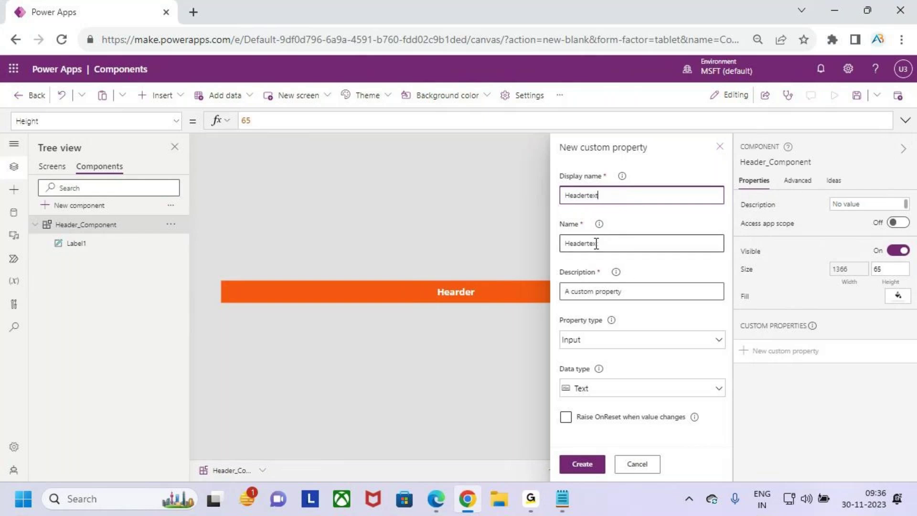
{"action": "left_click_drag", "start_coordinate": [614, 243], "coordinate": [562, 245]}
{"action": "left_click", "coordinate": [626, 246]}
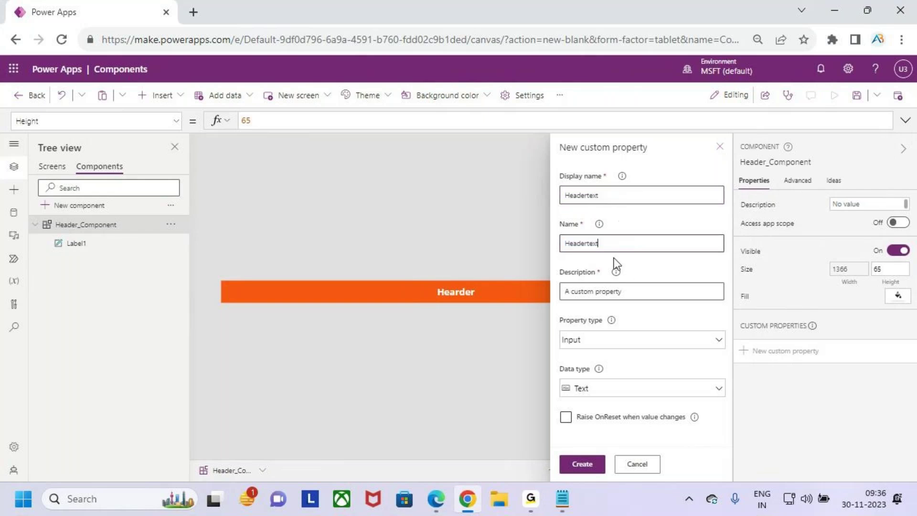
- Review the description and property type settings of the new custom property
{"action": "left_click", "coordinate": [628, 293]}
{"action": "left_click_drag", "start_coordinate": [628, 292], "coordinate": [605, 293]}
{"action": "left_click", "coordinate": [645, 294]}
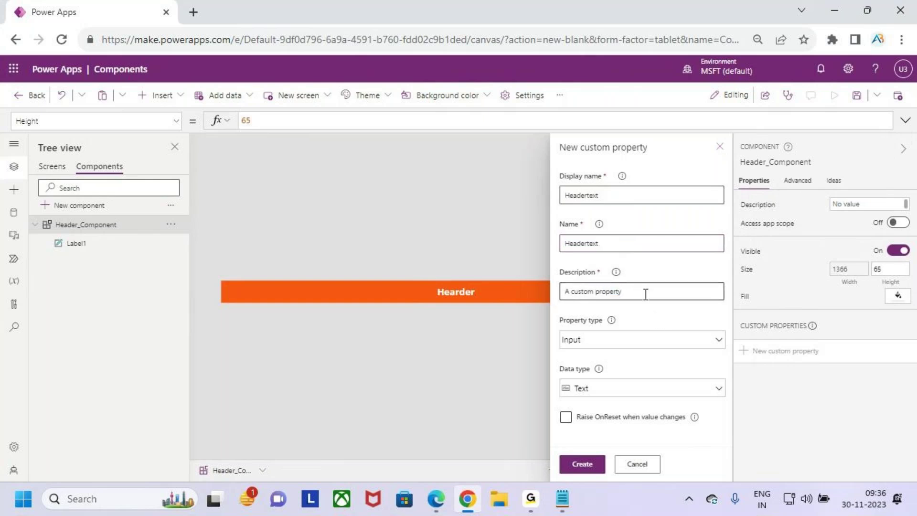
{"action": "key", "text": "ctrl+2"}
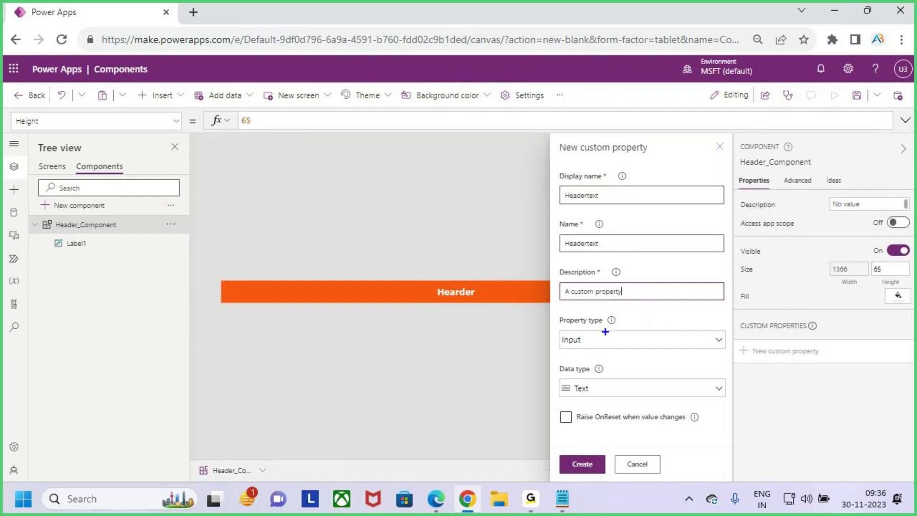
{"action": "left_click_drag", "start_coordinate": [552, 309], "coordinate": [618, 338]}
{"action": "mouse_move", "coordinate": [573, 158]}
{"action": "left_mouse_down"}
{"action": "mouse_move", "coordinate": [634, 158]}
{"action": "mouse_move", "coordinate": [616, 161]}
{"action": "left_mouse_up"}
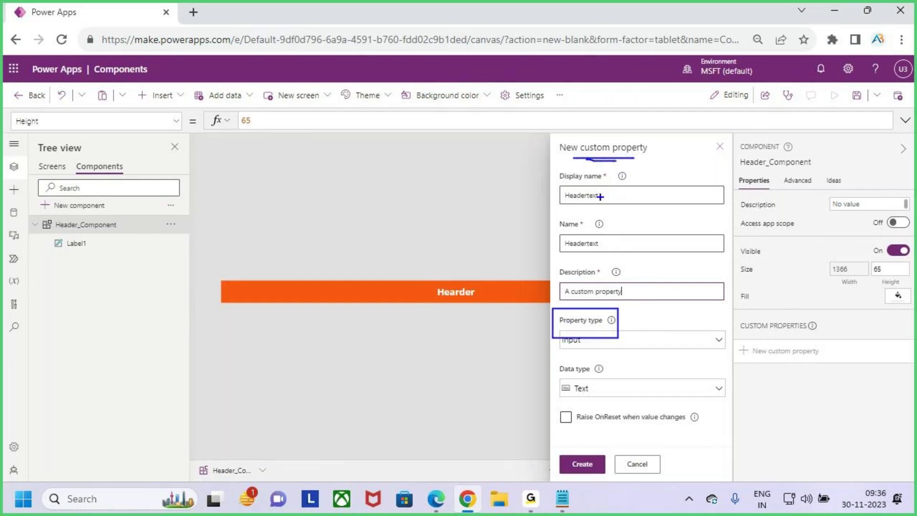
{"action": "key", "text": "Escape"}
- Choose Input as the property type of the Headertext custom property
{"action": "left_click", "coordinate": [635, 340]}
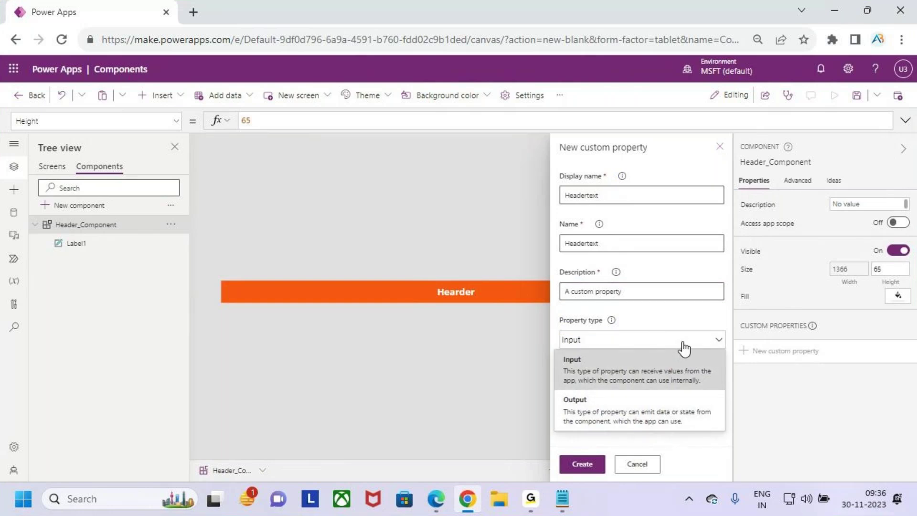
{"action": "left_click", "coordinate": [662, 374]}
{"action": "key", "text": "ctrl+2"}
{"action": "left_click_drag", "start_coordinate": [490, 240], "coordinate": [471, 281]}
{"action": "key", "text": "Escape"}
{"action": "left_click", "coordinate": [640, 341]}
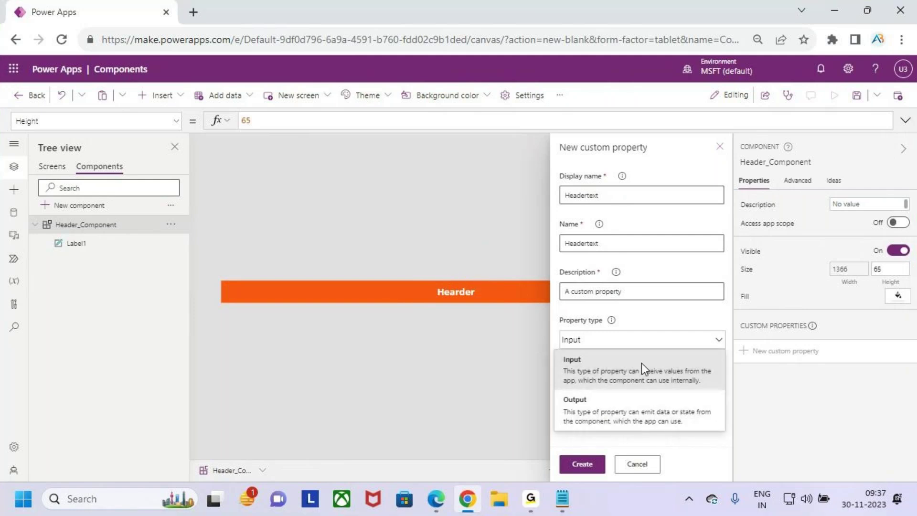
{"action": "left_click", "coordinate": [641, 364]}
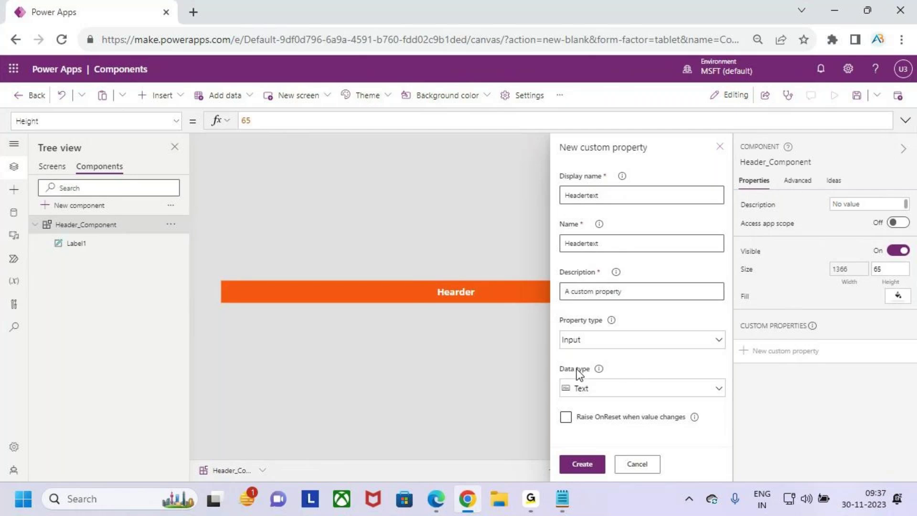
- Choose Text as the data type of the Headertext custom property and create the property
{"action": "key", "text": "ctrl+2"}
{"action": "mouse_move", "coordinate": [556, 186]}
{"action": "left_mouse_down"}
{"action": "mouse_move", "coordinate": [619, 209]}
{"action": "mouse_move", "coordinate": [664, 165]}
{"action": "left_mouse_up"}
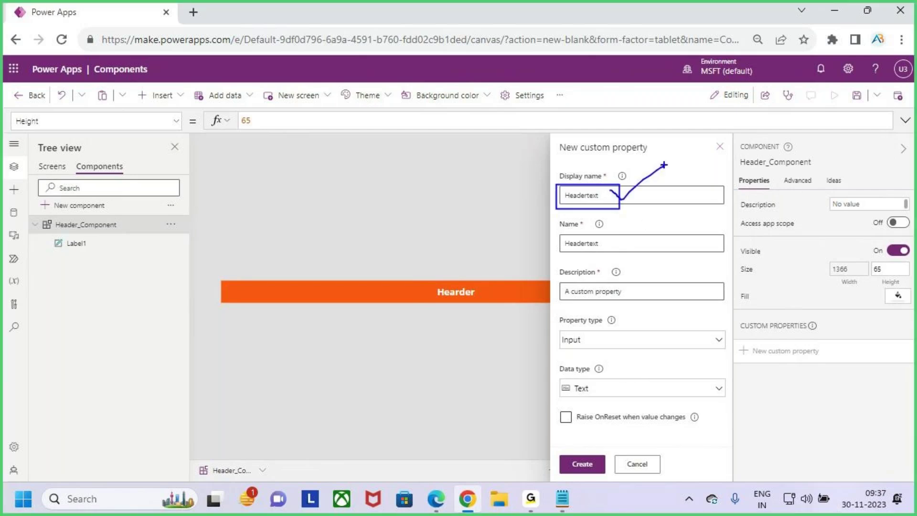
{"action": "left_click_drag", "start_coordinate": [621, 198], "coordinate": [644, 167]}
{"action": "key", "text": "Escape"}
{"action": "left_click", "coordinate": [660, 392]}
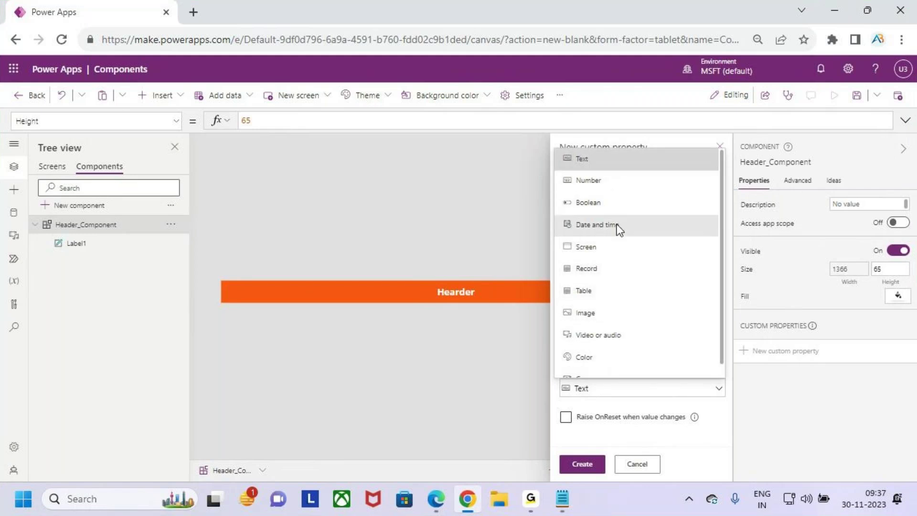
{"action": "scroll", "coordinate": [611, 316], "scroll_direction": "down", "scroll_amount": 1}
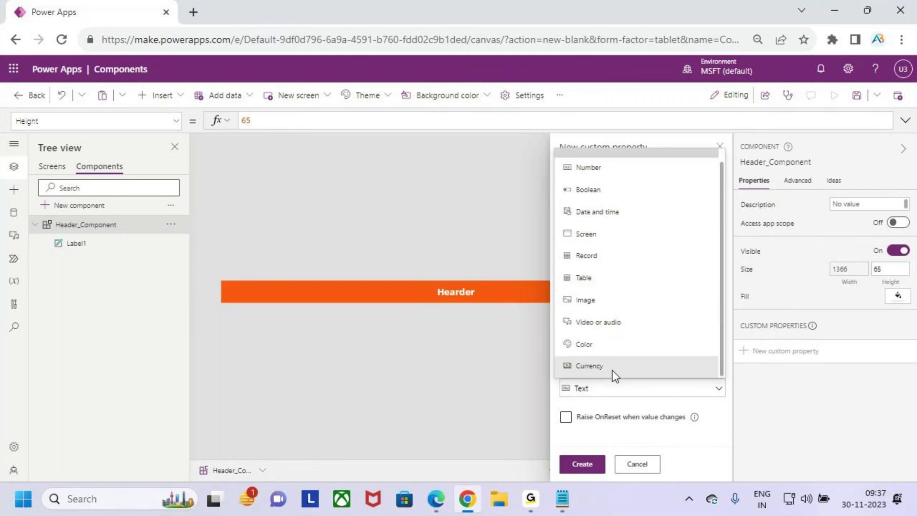
{"action": "scroll", "coordinate": [635, 306], "scroll_direction": "up", "scroll_amount": 1}
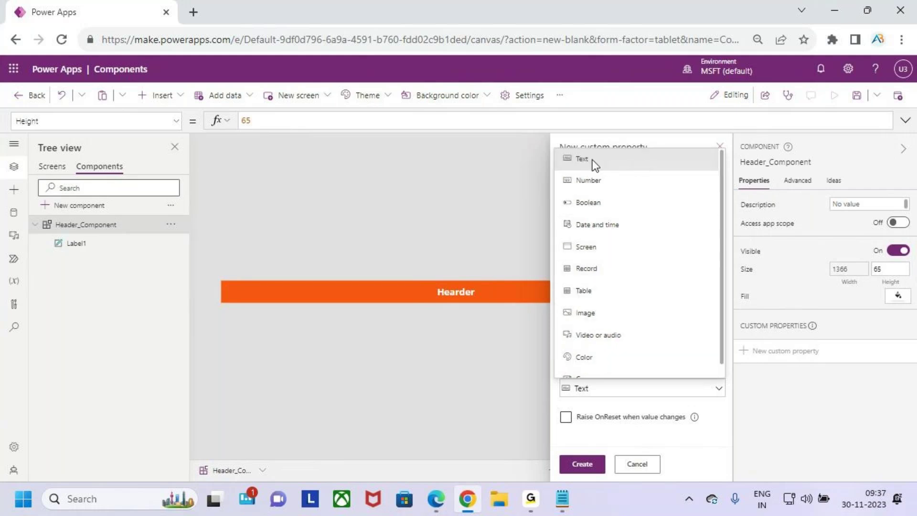
{"action": "left_click", "coordinate": [605, 159]}
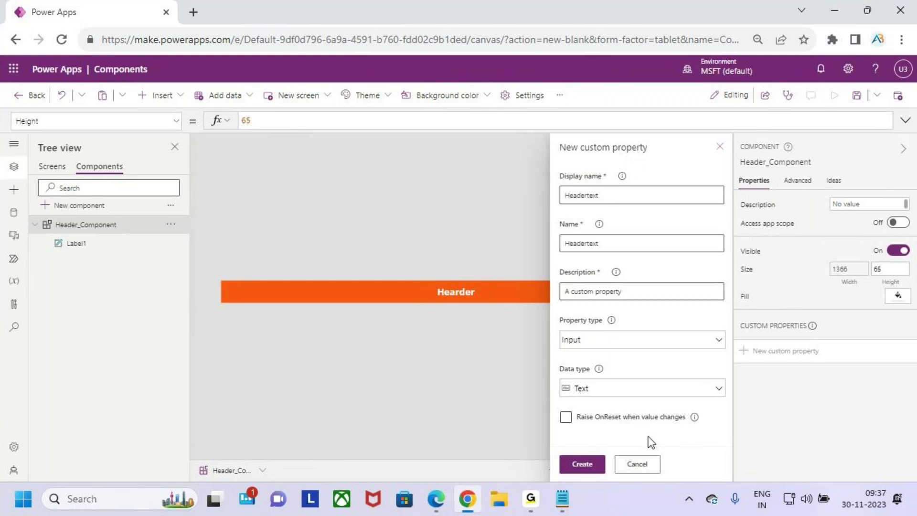
{"action": "left_click", "coordinate": [586, 464]}
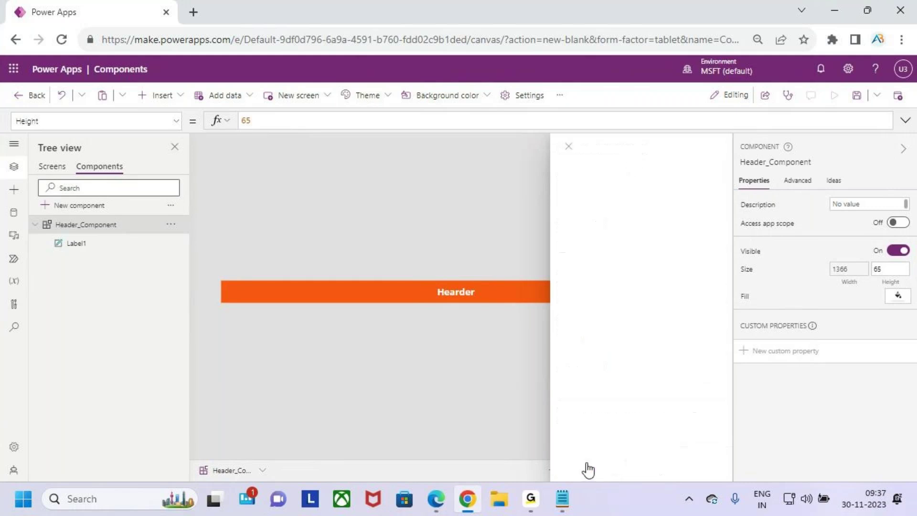
- Examine the new Headertext entry among the component's custom properties
{"action": "key", "text": "ctrl+2"}
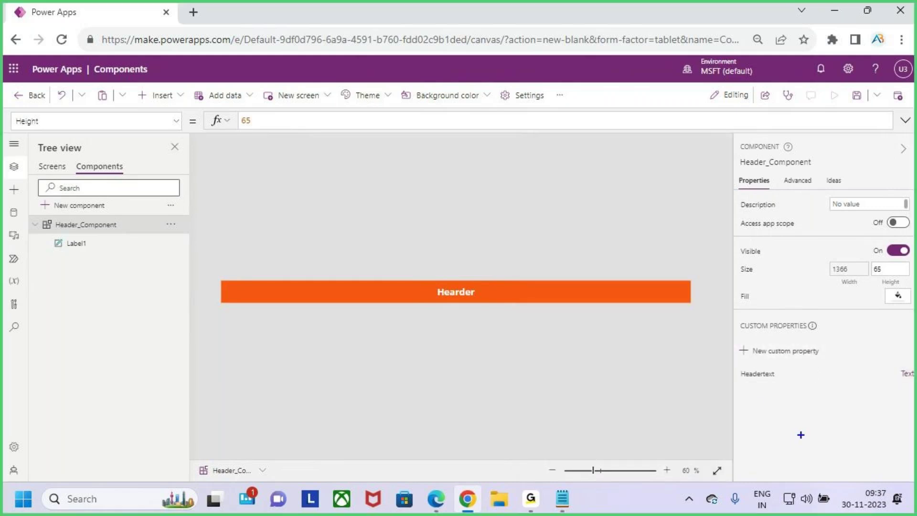
{"action": "left_click_drag", "start_coordinate": [736, 362], "coordinate": [915, 387]}
{"action": "left_click_drag", "start_coordinate": [835, 334], "coordinate": [835, 363]}
{"action": "left_click_drag", "start_coordinate": [745, 383], "coordinate": [781, 384]}
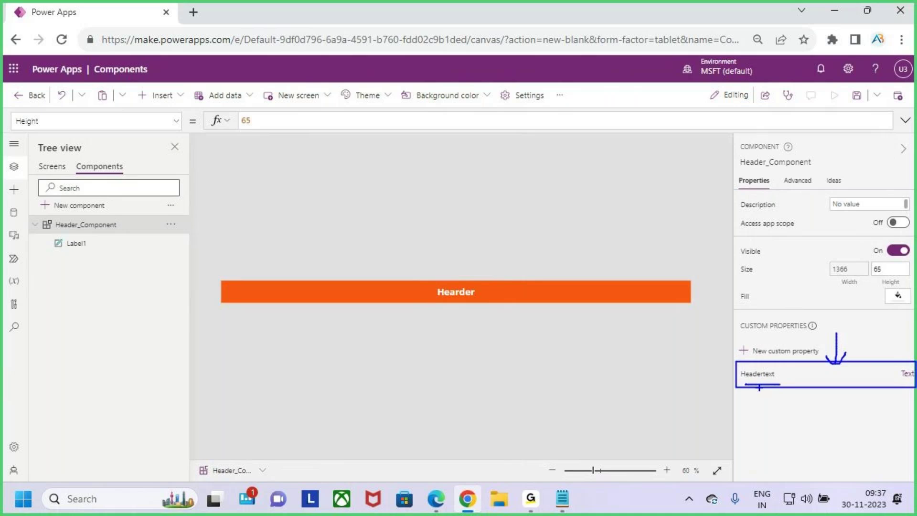
{"action": "key", "text": "Escape"}
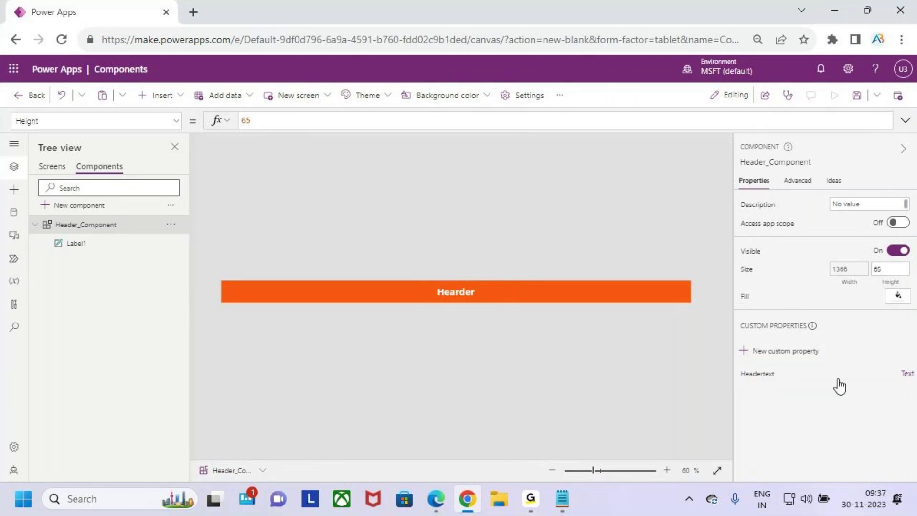
- Look for Headertext among the properties available for formulas on Header_Component
{"action": "left_click", "coordinate": [126, 242]}
{"action": "left_click", "coordinate": [119, 227]}
{"action": "left_click", "coordinate": [176, 123]}
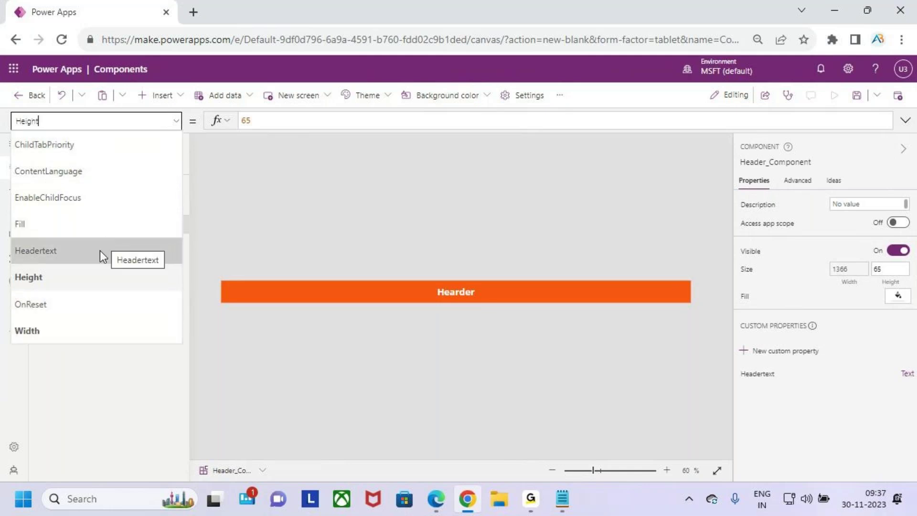
{"action": "key", "text": "ctrl+2"}
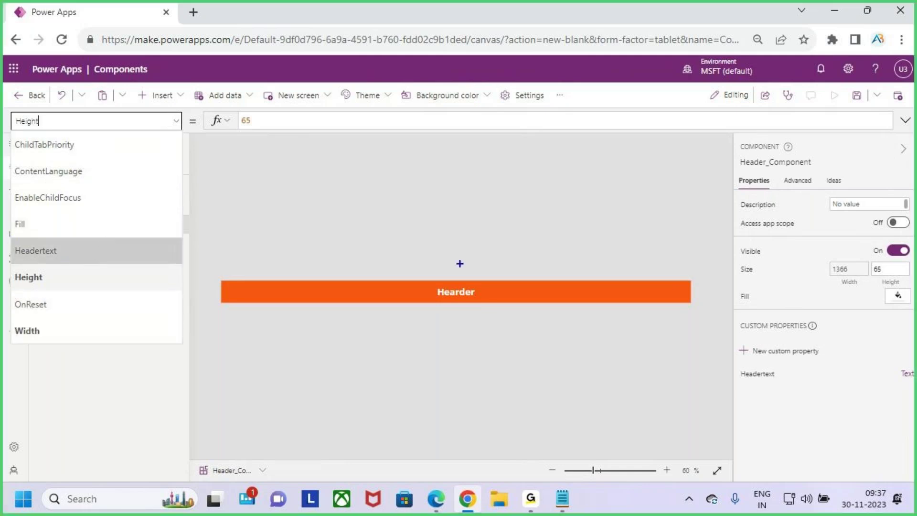
{"action": "left_click_drag", "start_coordinate": [763, 332], "coordinate": [816, 328]}
{"action": "mouse_move", "coordinate": [7, 236]}
{"action": "left_mouse_down"}
{"action": "mouse_move", "coordinate": [85, 263]}
{"action": "mouse_move", "coordinate": [117, 209]}
{"action": "left_mouse_up"}
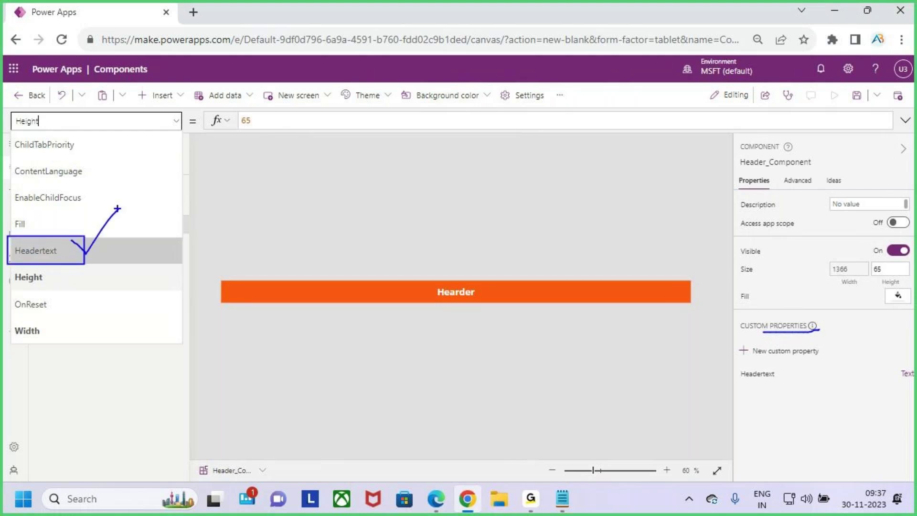
{"action": "key", "text": "Escape"}
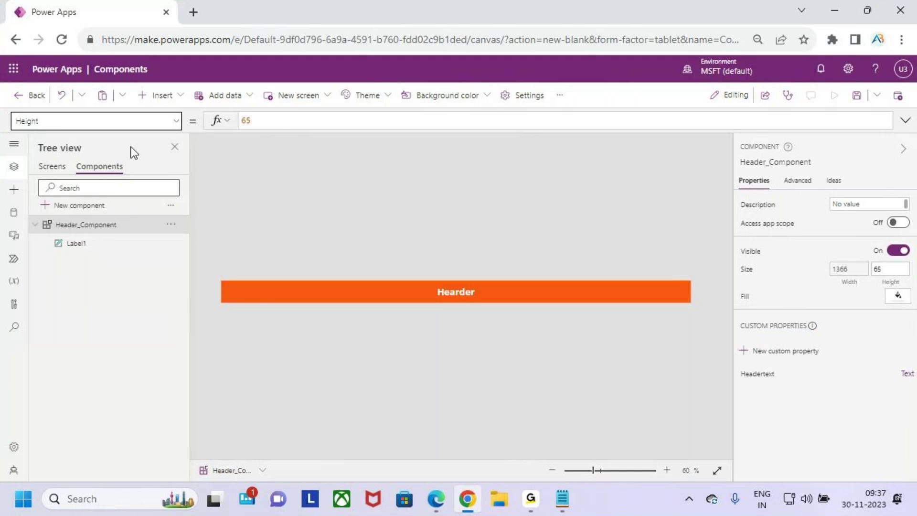
- Display the formula of Header_Component's Headertext property and examine its default value
{"action": "left_click", "coordinate": [176, 123]}
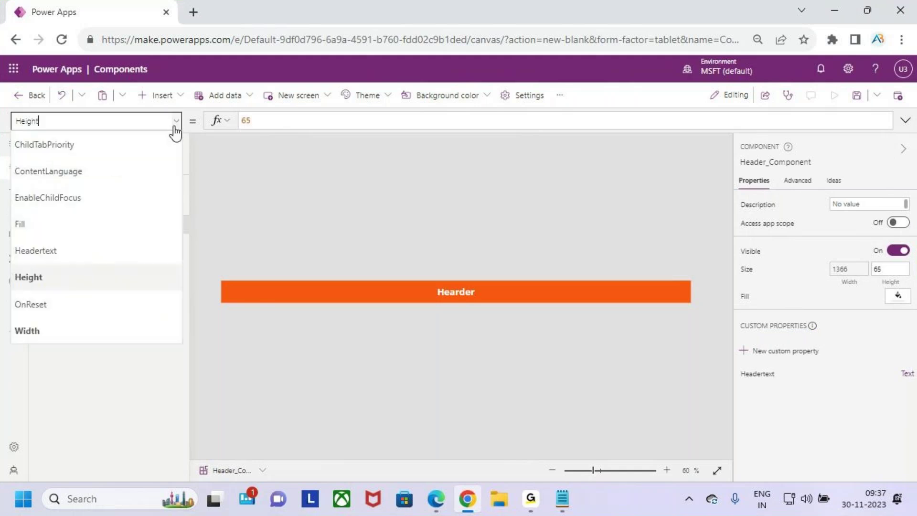
{"action": "left_click", "coordinate": [85, 250]}
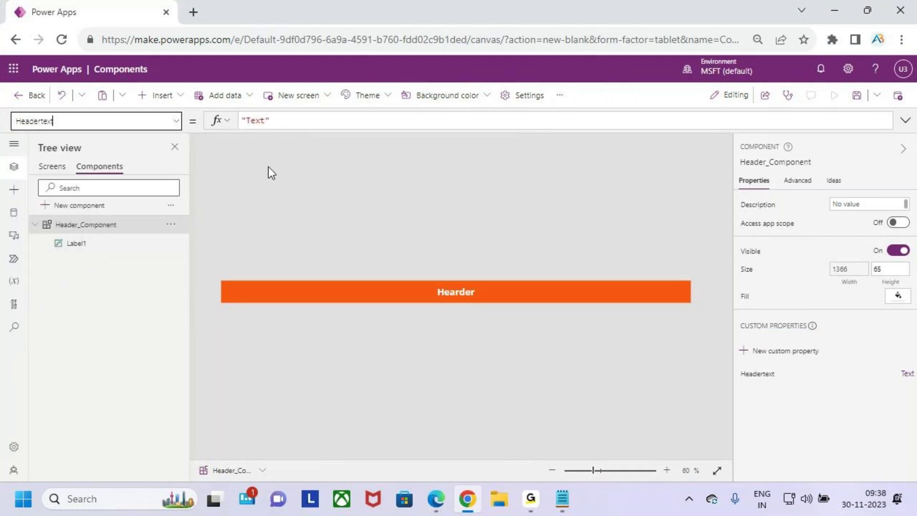
{"action": "left_click", "coordinate": [280, 120]}
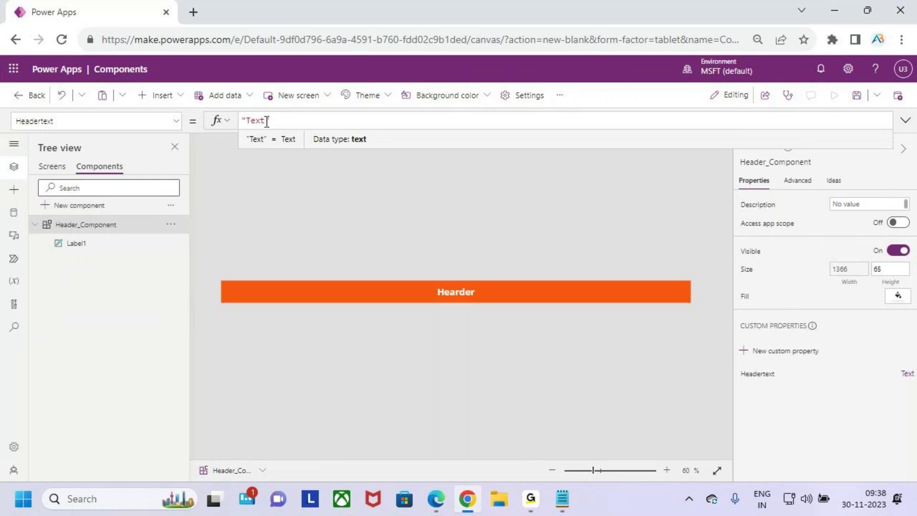
{"action": "left_click_drag", "start_coordinate": [277, 120], "coordinate": [239, 122]}
{"action": "left_click", "coordinate": [291, 120]}
{"action": "type", "text": "\"Text\""}
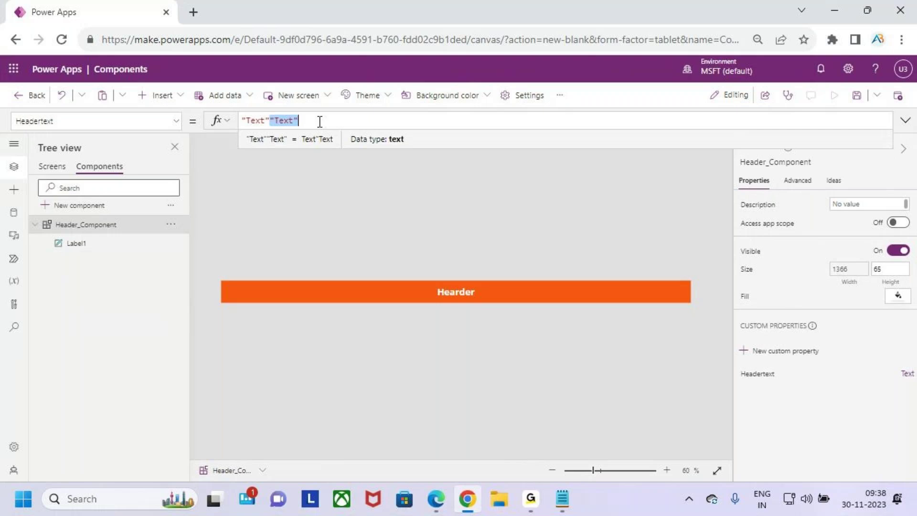
{"action": "key", "text": "ctrl+z"}
{"action": "left_click", "coordinate": [320, 121]}
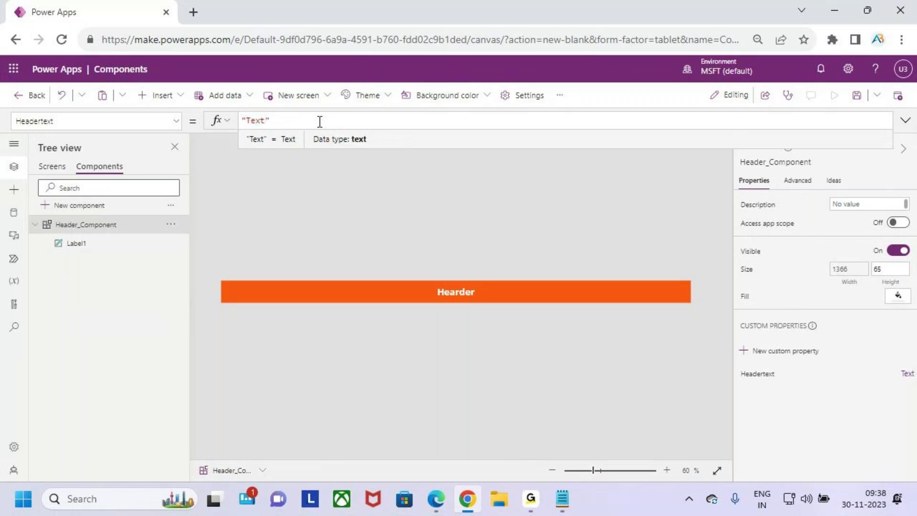
{"action": "double_click", "coordinate": [257, 121]}
{"action": "left_click", "coordinate": [279, 120]}
- Clear the Text formula of Label1 inside Header_Component
{"action": "left_click", "coordinate": [100, 252]}
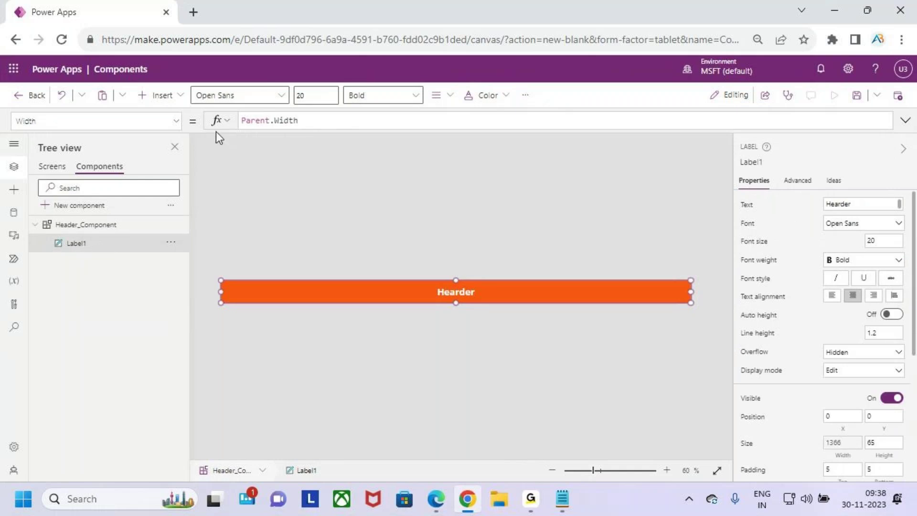
{"action": "left_click", "coordinate": [749, 206]}
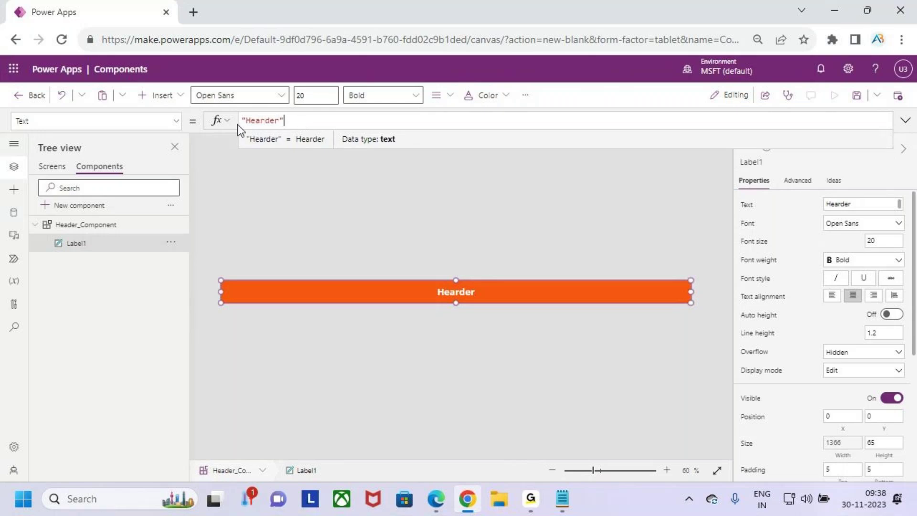
{"action": "key", "text": "ctrl+2"}
{"action": "left_click_drag", "start_coordinate": [16, 129], "coordinate": [54, 129]}
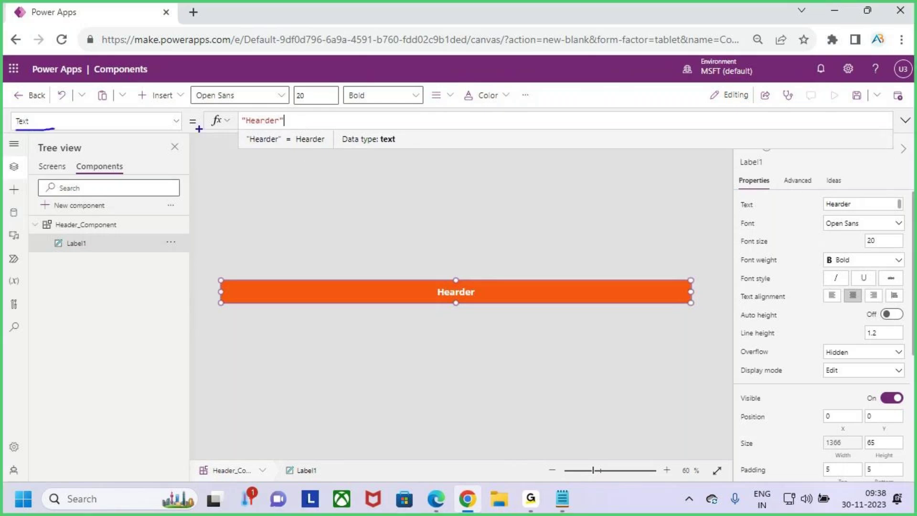
{"action": "mouse_move", "coordinate": [227, 139]}
{"action": "left_mouse_down"}
{"action": "mouse_move", "coordinate": [289, 130]}
{"action": "mouse_move", "coordinate": [205, 120]}
{"action": "left_mouse_up"}
{"action": "key", "text": "Escape"}
{"action": "key", "text": "BackSpace"}
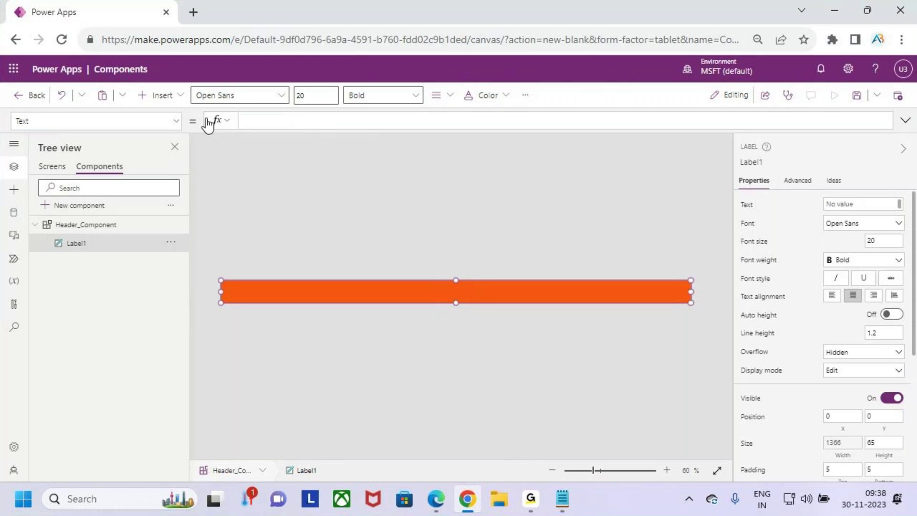
- Set Label1's Text formula to Header_Component.Headertext so the label takes its text from the custom property
{"action": "type", "text": "hea"}
{"action": "key", "text": "BackSpace"}
{"action": "key", "text": "BackSpace"}
{"action": "key", "text": "BackSpace"}
{"action": "type", "text": "hea"}
{"action": "key", "text": "Down"}
{"action": "key", "text": "Down"}
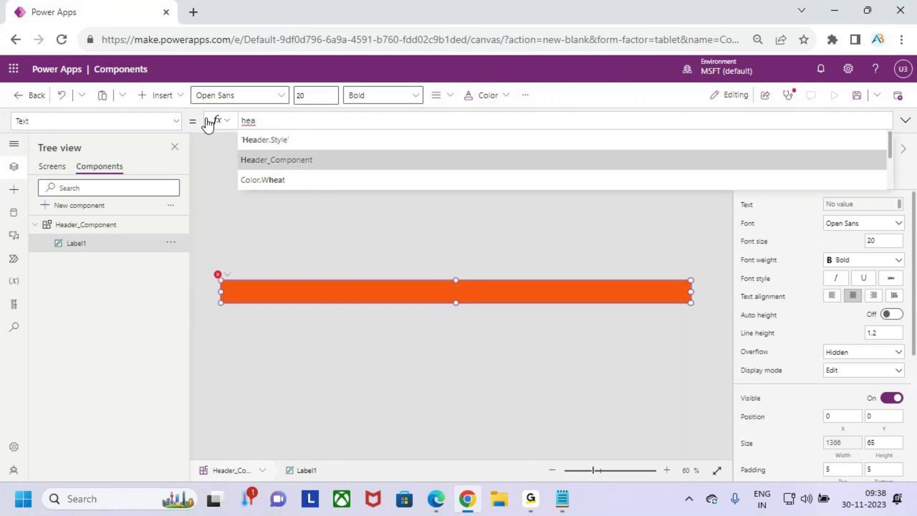
{"action": "key", "text": "Return"}
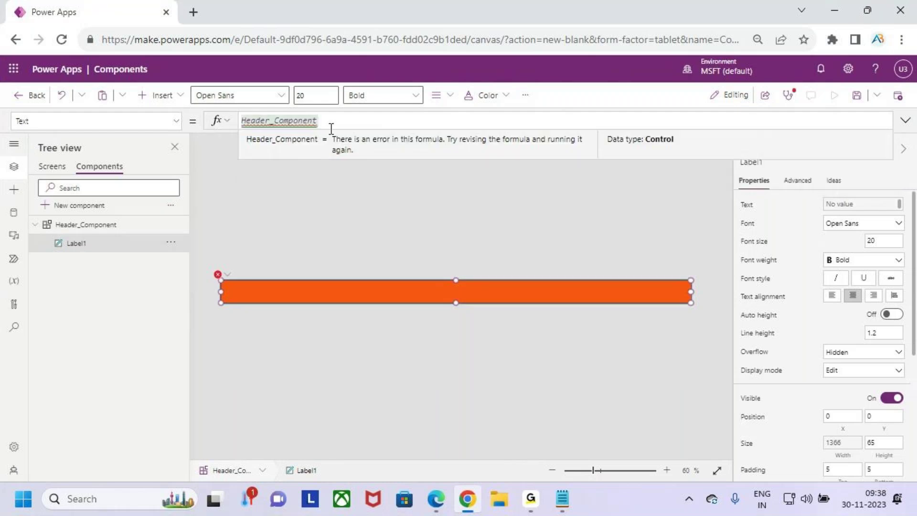
{"action": "type", "text": "."}
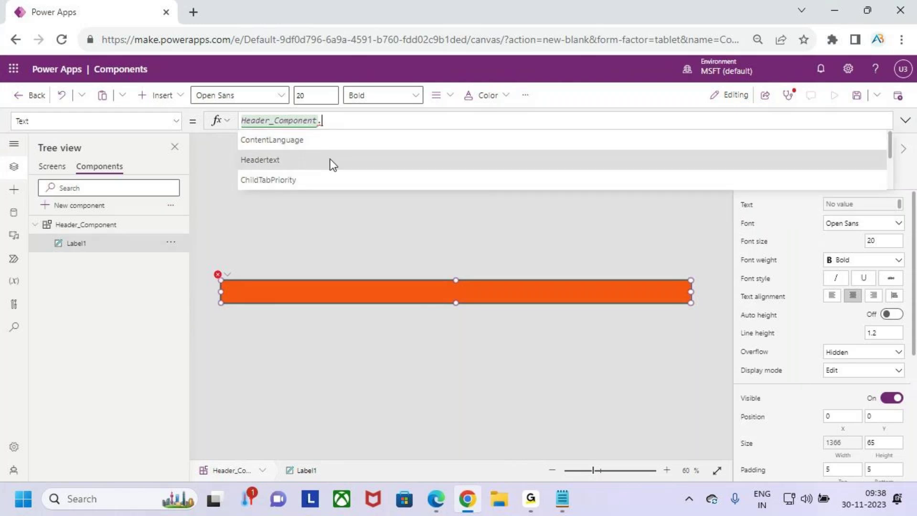
{"action": "left_click", "coordinate": [302, 160]}
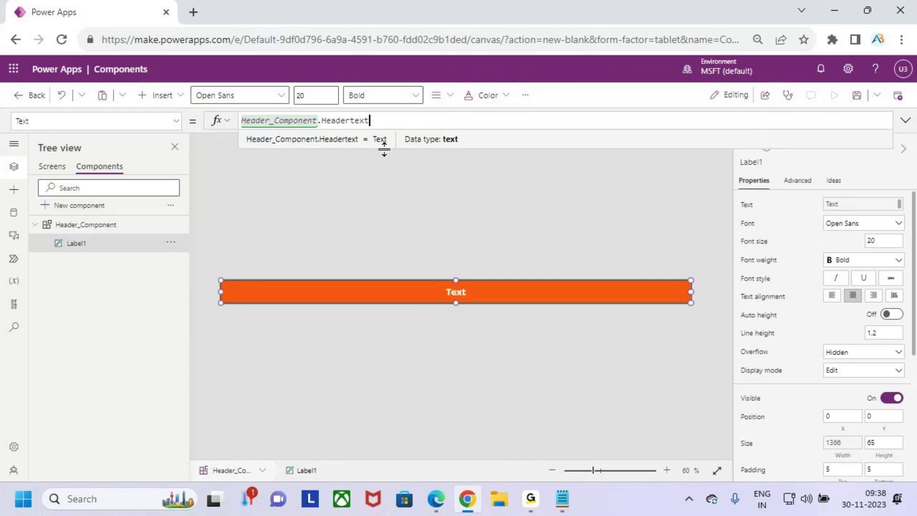
- Examine the header label's displayed text and compare its formula with the default of Header_Component's Headertext property
{"action": "key", "text": "ctrl+2"}
{"action": "left_click_drag", "start_coordinate": [431, 272], "coordinate": [491, 319]}
{"action": "mouse_move", "coordinate": [466, 246]}
{"action": "left_mouse_down"}
{"action": "mouse_move", "coordinate": [469, 278]}
{"action": "mouse_move", "coordinate": [481, 258]}
{"action": "left_mouse_up"}
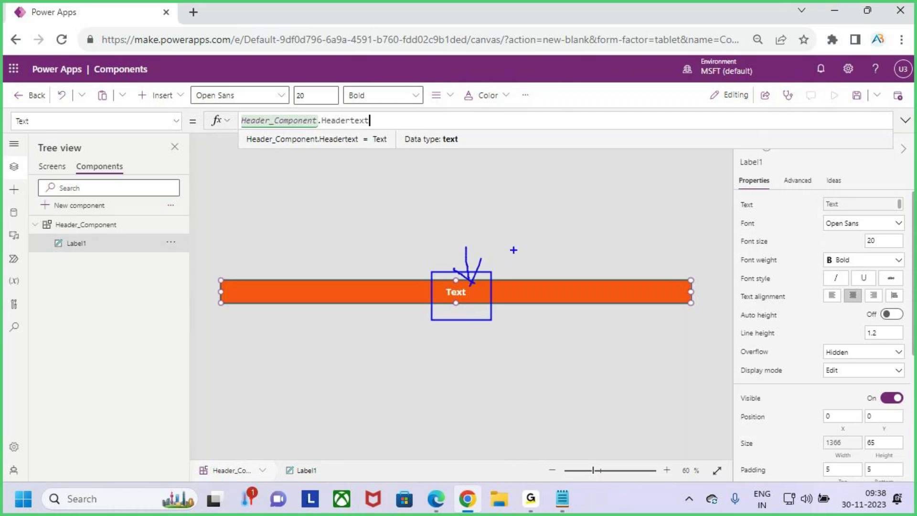
{"action": "key", "text": "Escape"}
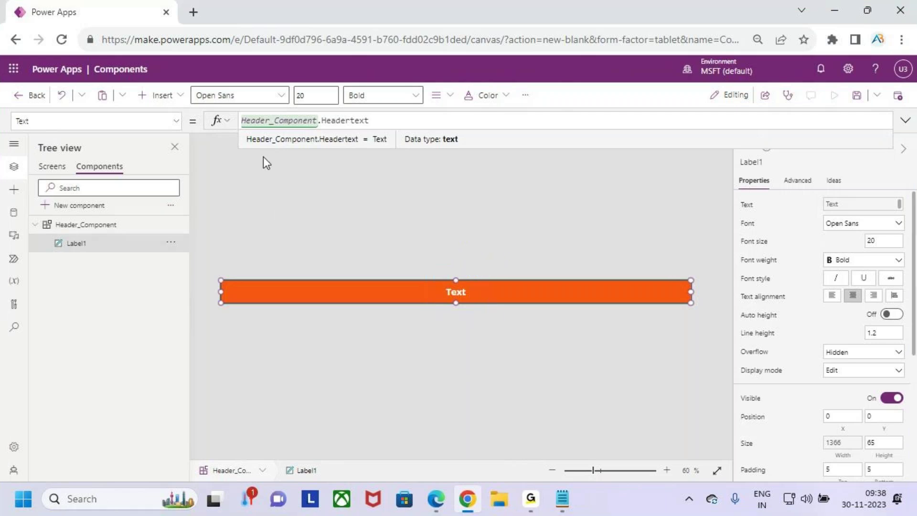
{"action": "left_click", "coordinate": [134, 230]}
{"action": "left_click", "coordinate": [176, 121]}
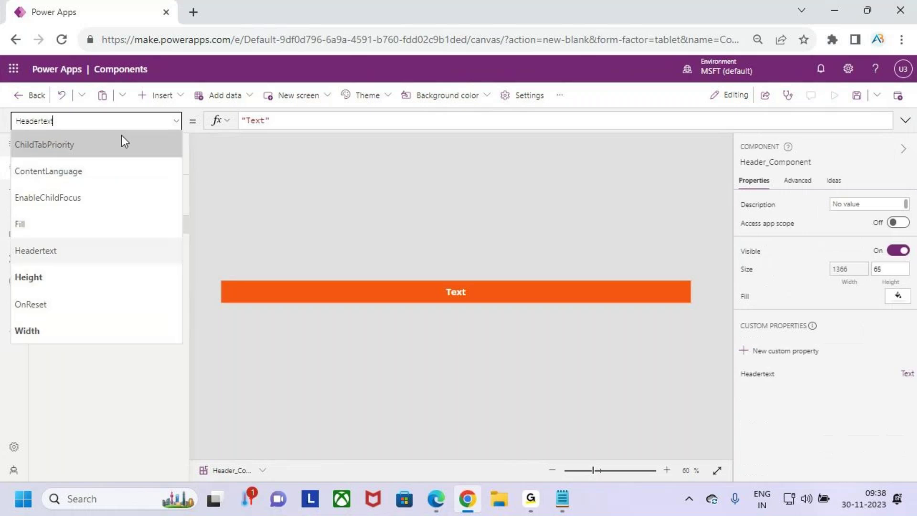
{"action": "left_click", "coordinate": [31, 120]}
{"action": "key", "text": "Escape"}
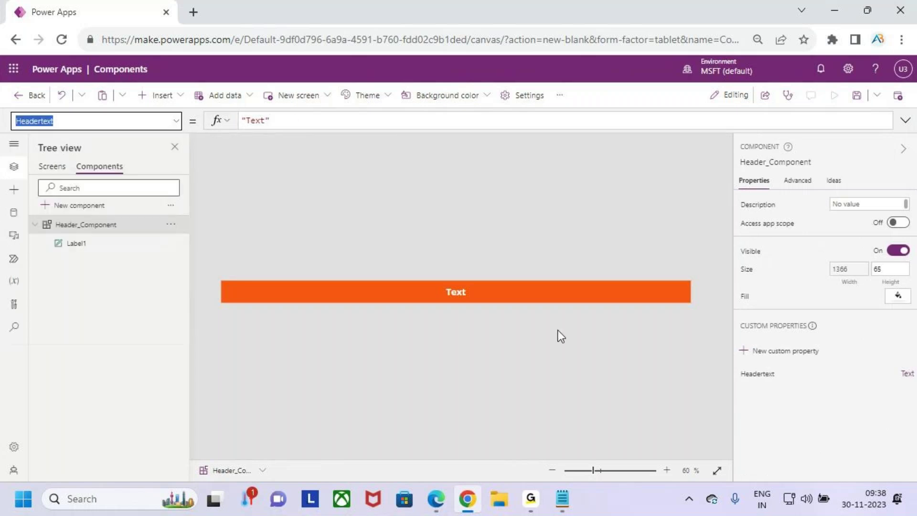
{"action": "left_click", "coordinate": [507, 296]}
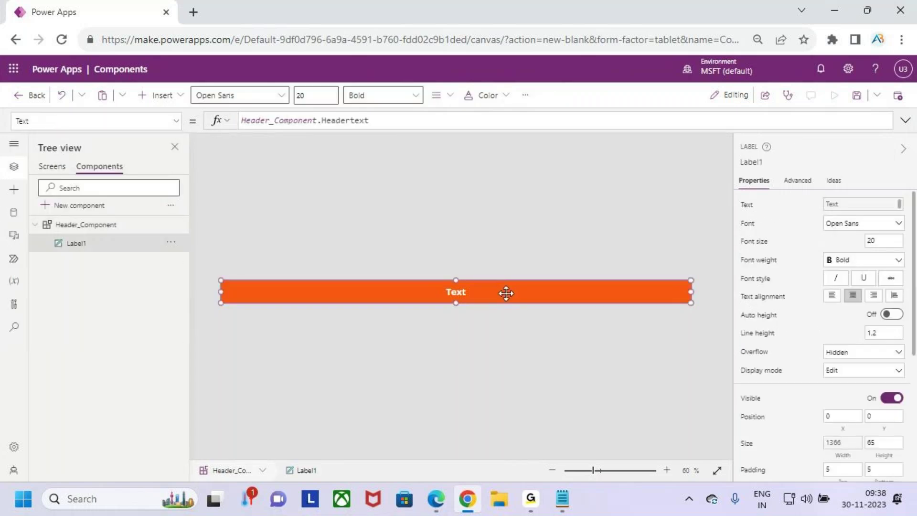
- Set the Headertext custom property of the header component on Welcome_Screen to Welcome
{"action": "left_click", "coordinate": [57, 168]}
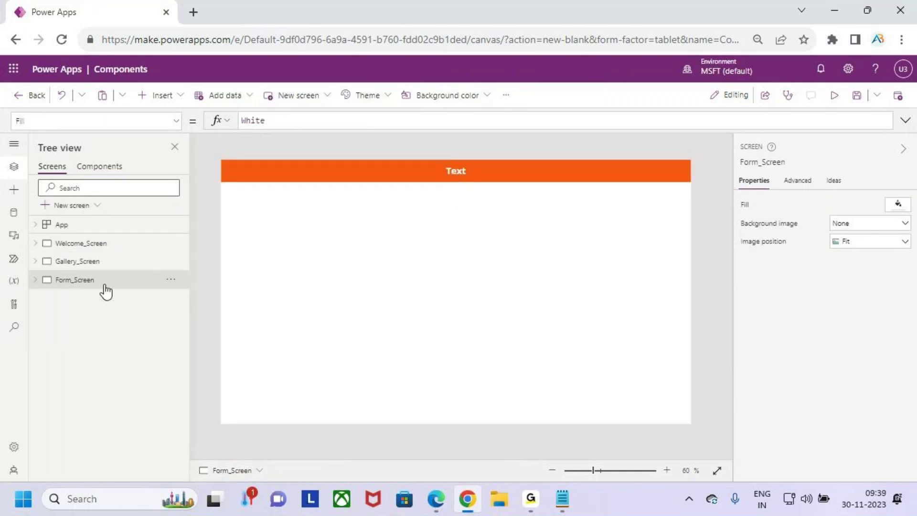
{"action": "left_click", "coordinate": [62, 244]}
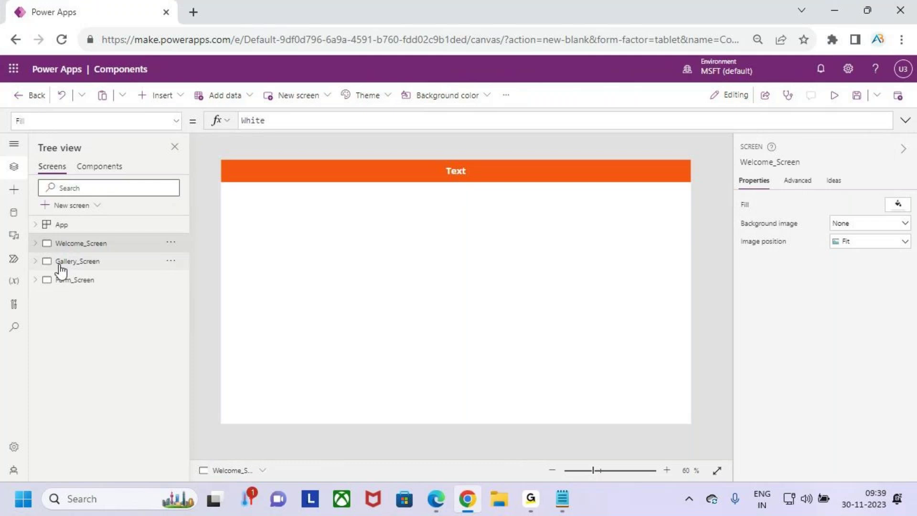
{"action": "left_click", "coordinate": [35, 244]}
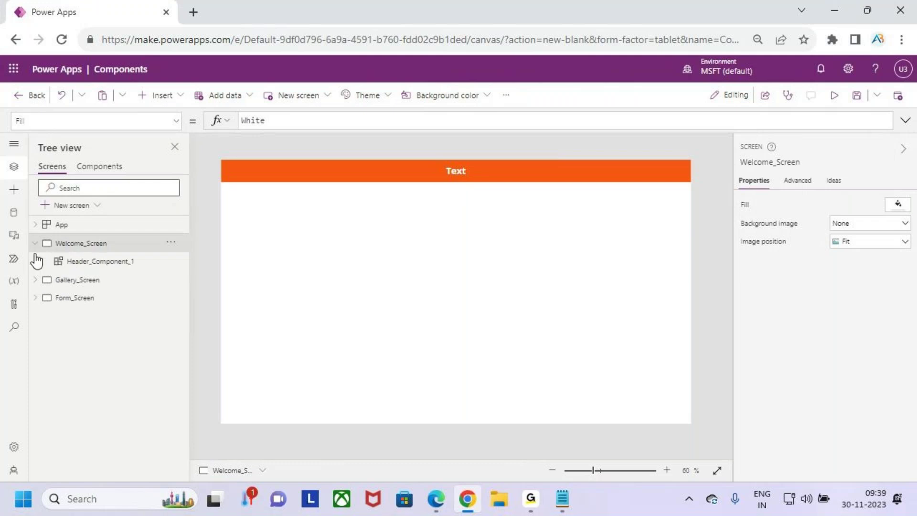
{"action": "left_click", "coordinate": [114, 263]}
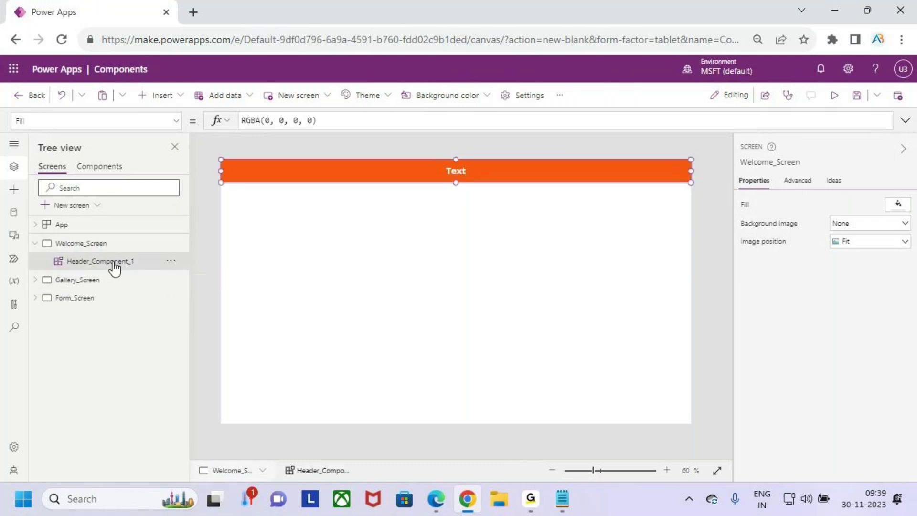
{"action": "key", "text": "ctrl+2"}
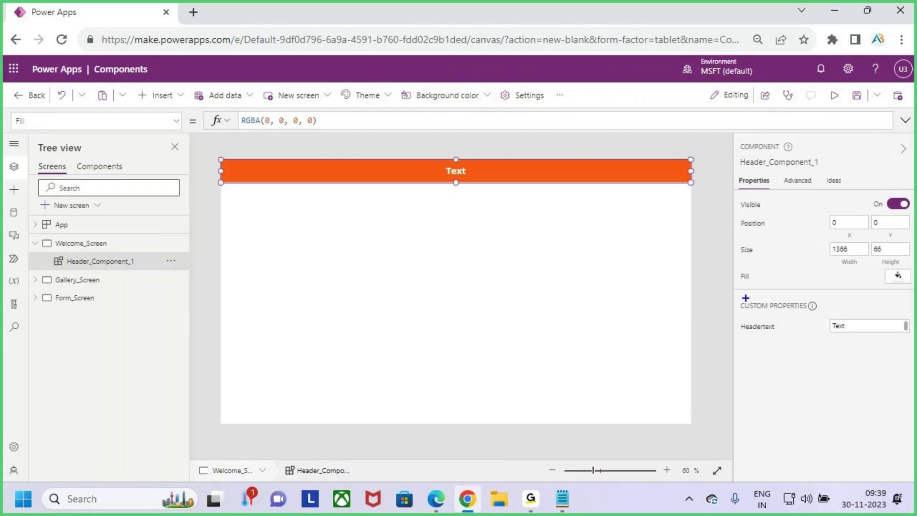
{"action": "mouse_move", "coordinate": [737, 291]}
{"action": "left_mouse_down"}
{"action": "mouse_move", "coordinate": [914, 355]}
{"action": "mouse_move", "coordinate": [899, 356]}
{"action": "left_mouse_up"}
{"action": "left_click_drag", "start_coordinate": [753, 335], "coordinate": [780, 335]}
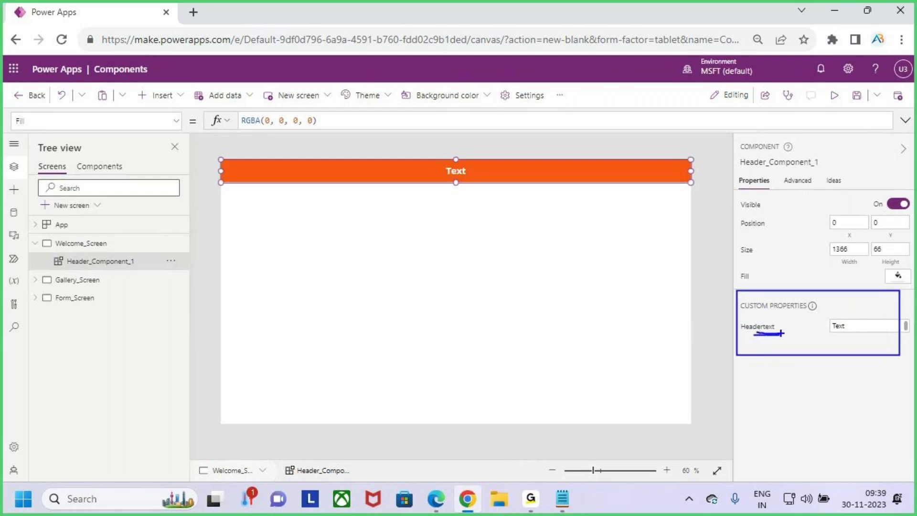
{"action": "key", "text": "Escape"}
{"action": "left_click", "coordinate": [865, 326]}
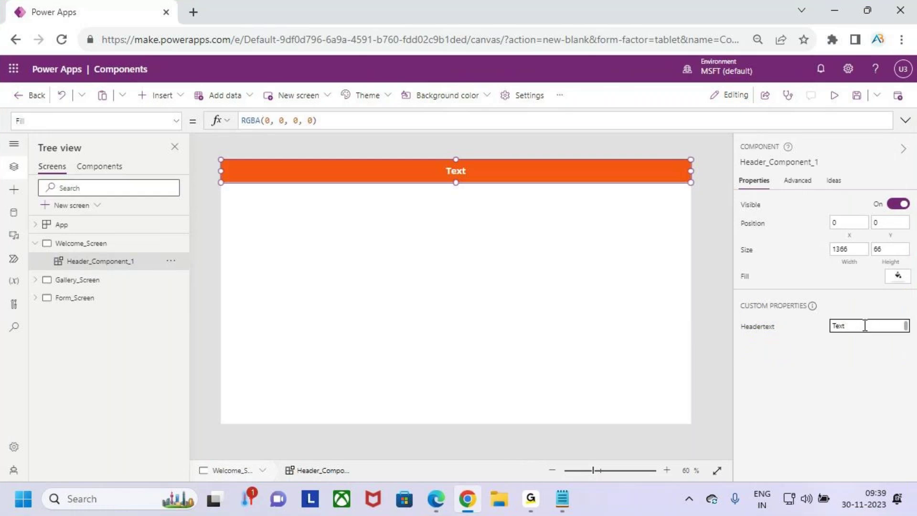
{"action": "left_click_drag", "start_coordinate": [868, 325], "coordinate": [804, 330]}
{"action": "type", "text": "Welcome"}
{"action": "left_click", "coordinate": [856, 373]}
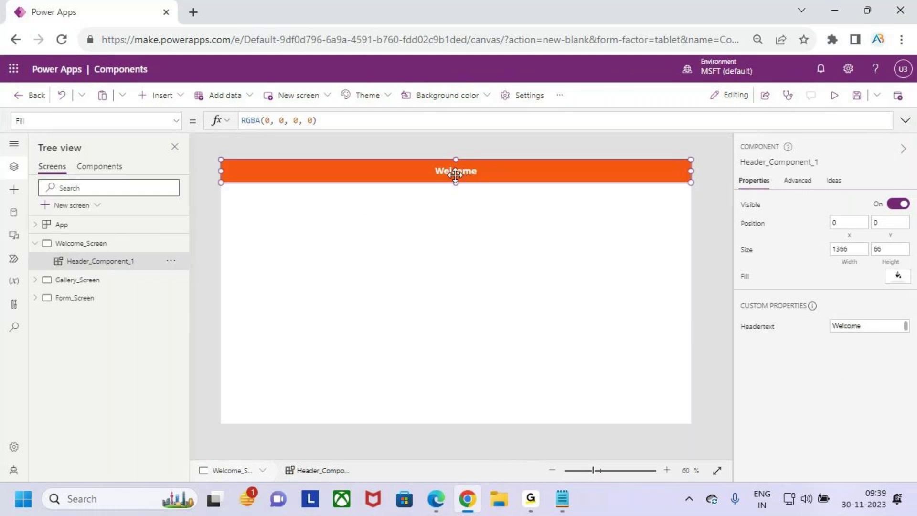
- Set the Headertext custom property of the header component on Gallery_Screen to Gallery
{"action": "left_click", "coordinate": [86, 281]}
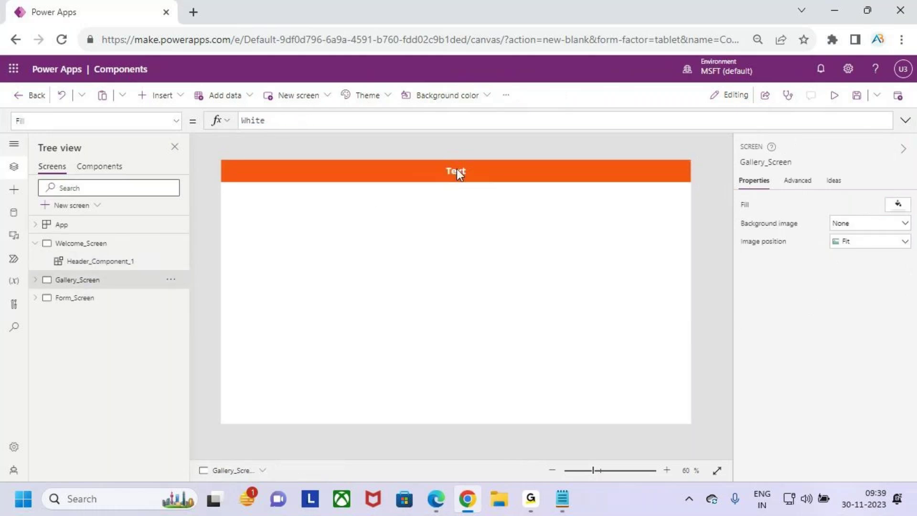
{"action": "left_click", "coordinate": [36, 280]}
{"action": "left_click", "coordinate": [115, 300]}
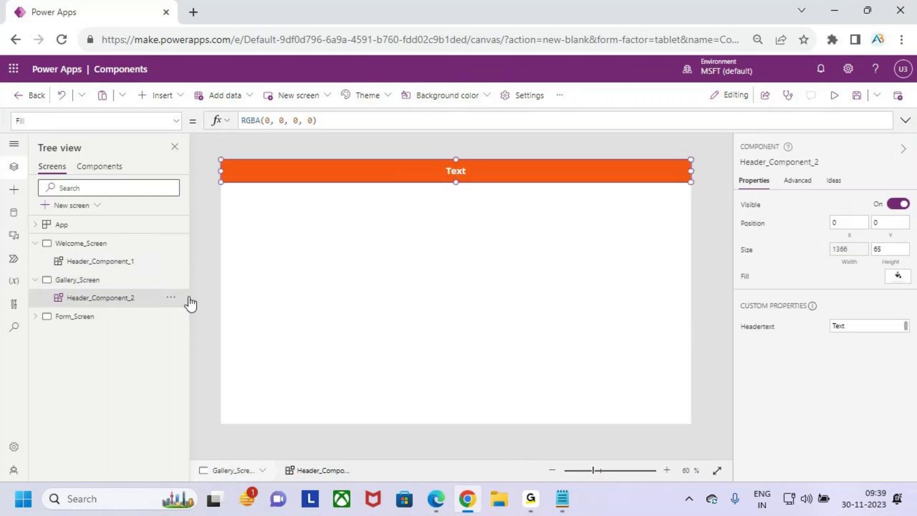
{"action": "left_click", "coordinate": [859, 325]}
{"action": "key", "text": "ctrl+a"}
{"action": "type", "text": "Gallery"}
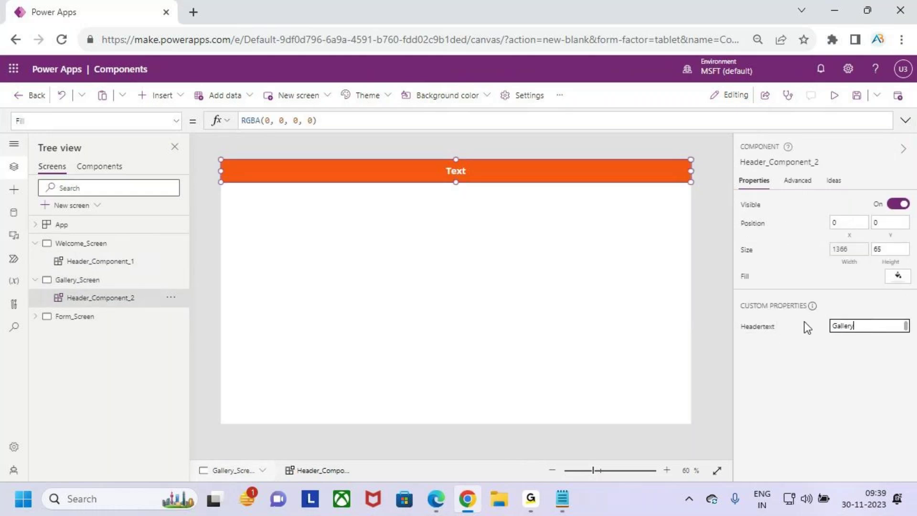
{"action": "left_click", "coordinate": [523, 315]}
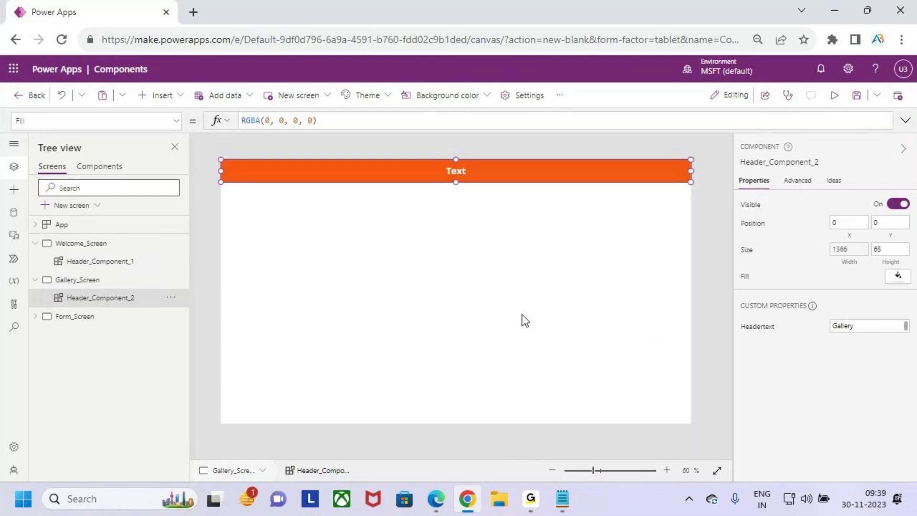
- Set the Headertext custom property of the header component on Form_Screen to Forms
{"action": "left_click", "coordinate": [76, 317]}
{"action": "left_click", "coordinate": [471, 172]}
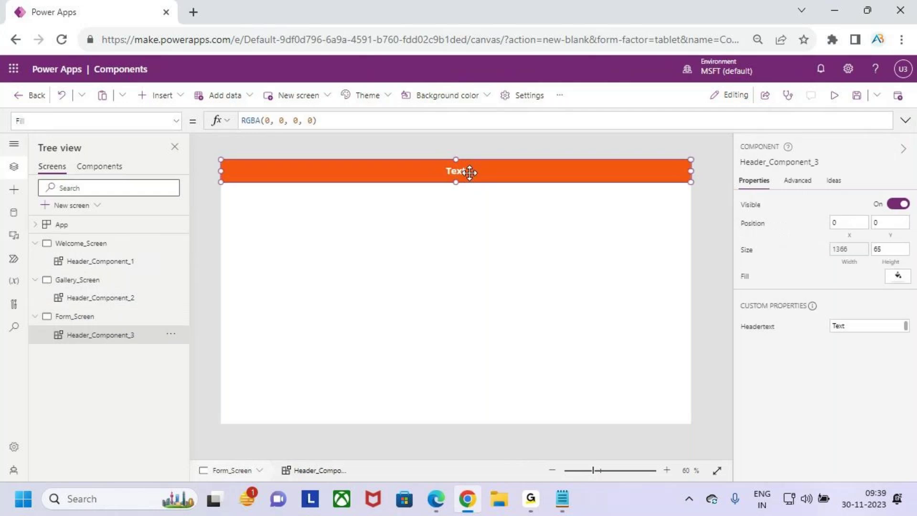
{"action": "left_click", "coordinate": [862, 325]}
{"action": "left_click_drag", "start_coordinate": [863, 325], "coordinate": [830, 329]}
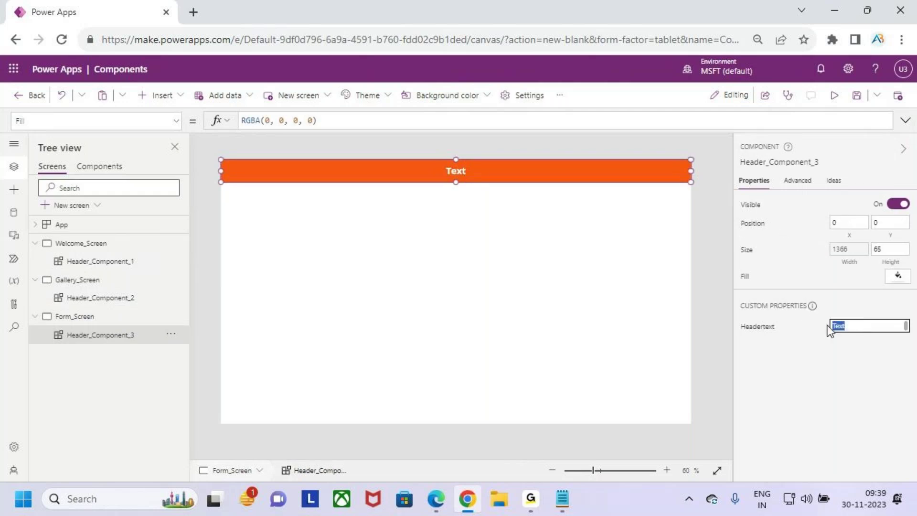
{"action": "type", "text": "Forms"}
{"action": "left_click", "coordinate": [565, 307]}
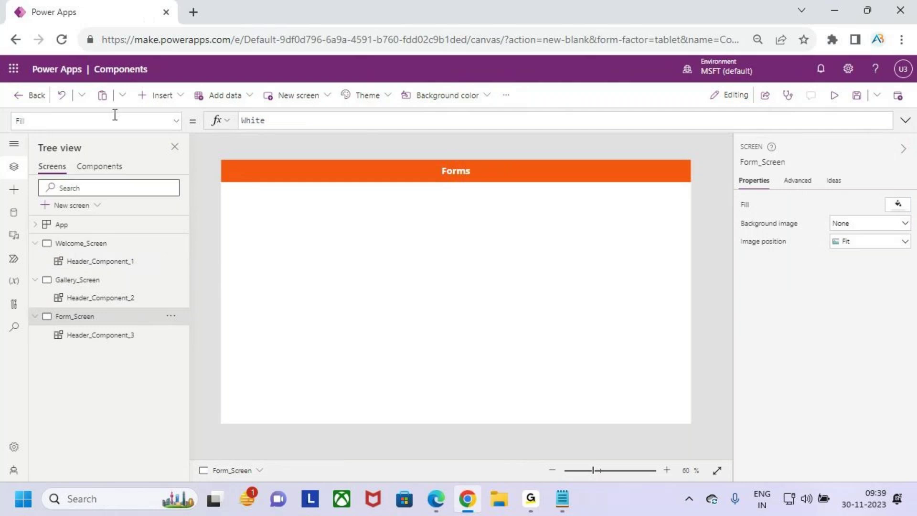
- Collapse the screens in the tree and check the header text on Welcome_Screen, Gallery_Screen and Form_Screen
{"action": "left_click", "coordinate": [74, 244]}
{"action": "left_click", "coordinate": [35, 243]}
{"action": "left_click", "coordinate": [35, 261]}
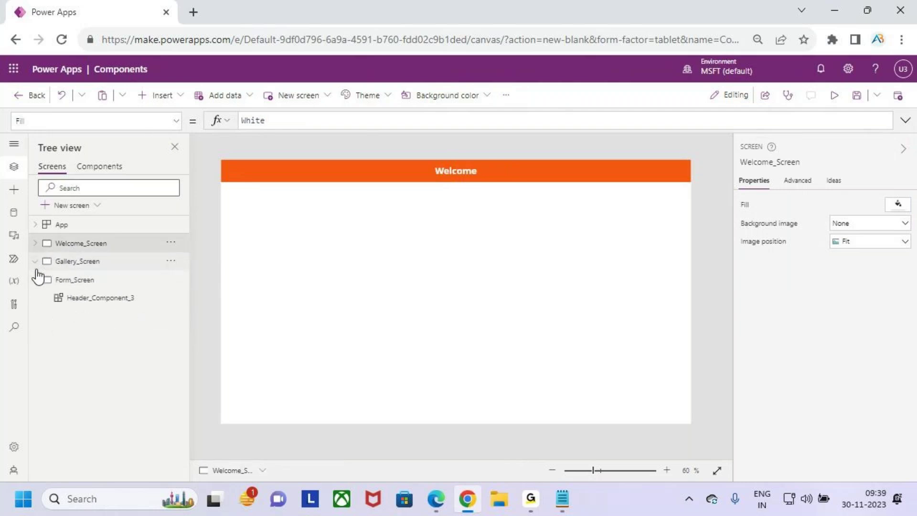
{"action": "left_click", "coordinate": [34, 280]}
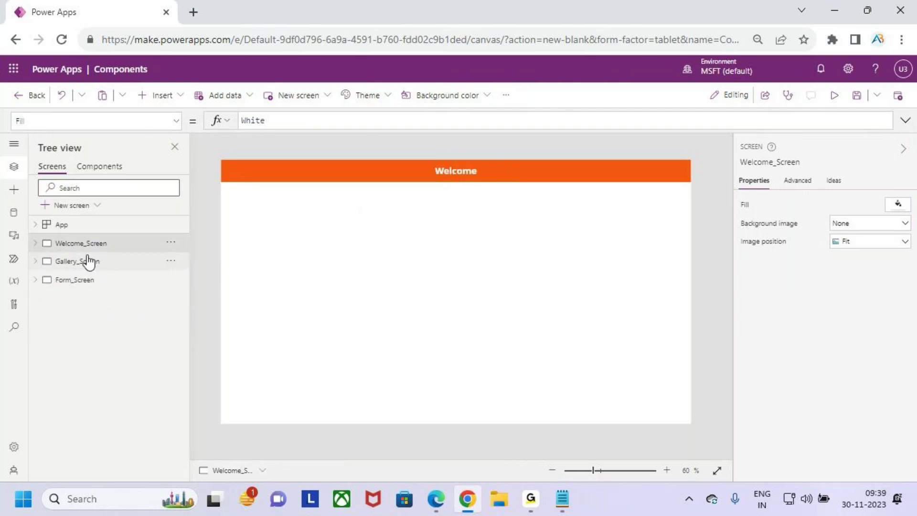
{"action": "left_click", "coordinate": [125, 263]}
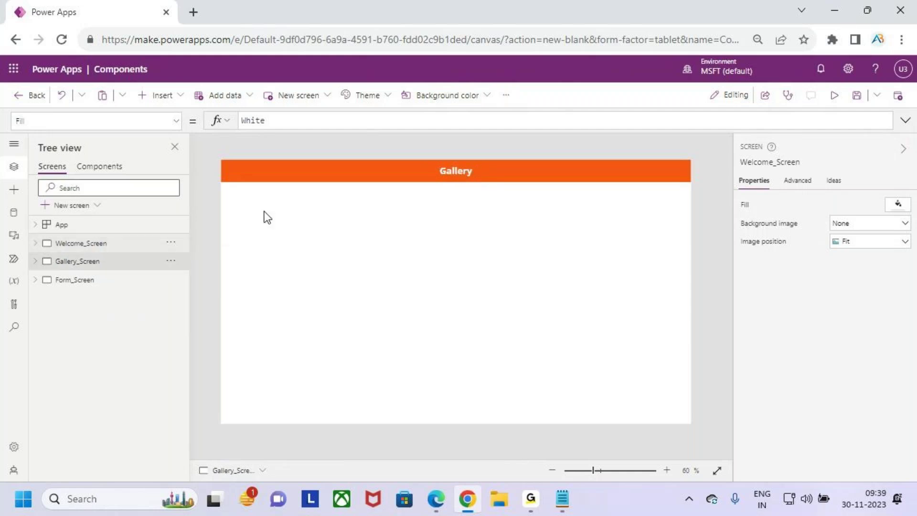
{"action": "left_click", "coordinate": [86, 282]}
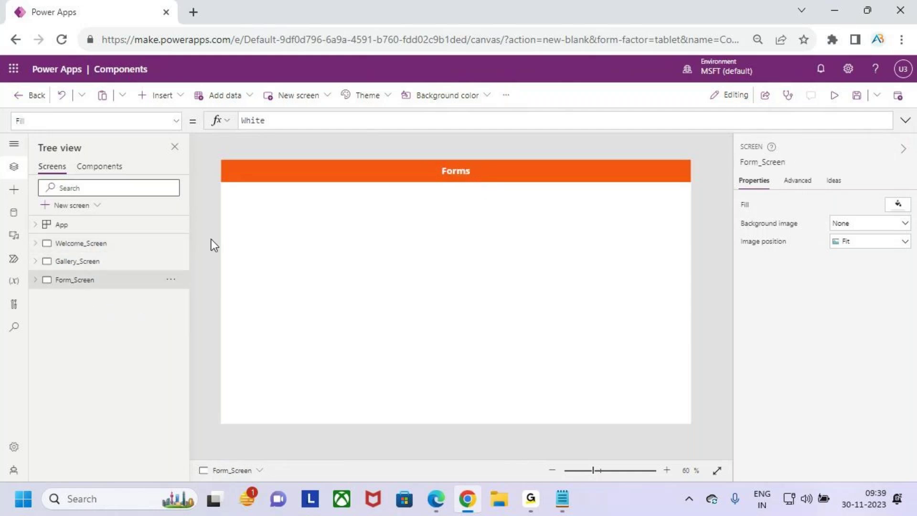
- Add a new blank screen to the app and insert Header_Component on it
{"action": "left_click", "coordinate": [76, 206]}
{"action": "left_click", "coordinate": [101, 297]}
{"action": "left_click", "coordinate": [444, 292]}
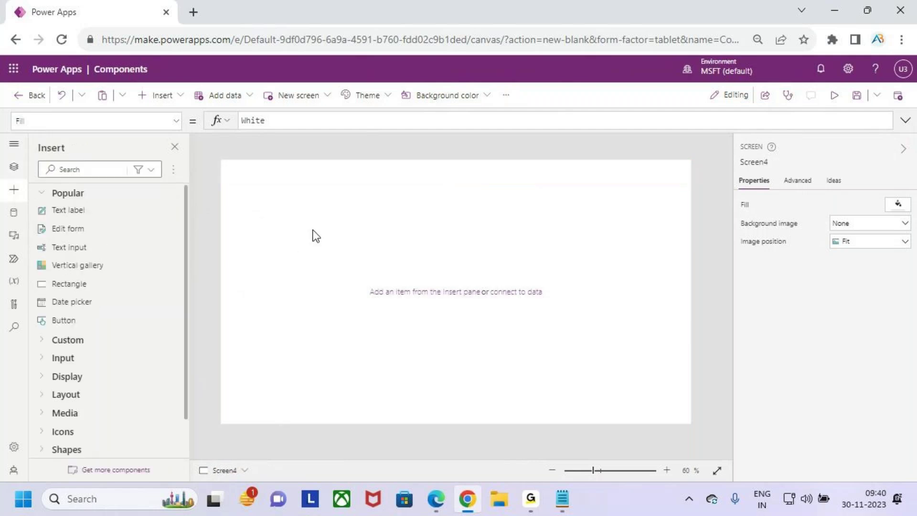
{"action": "left_click", "coordinate": [160, 95]}
{"action": "left_click", "coordinate": [195, 313]}
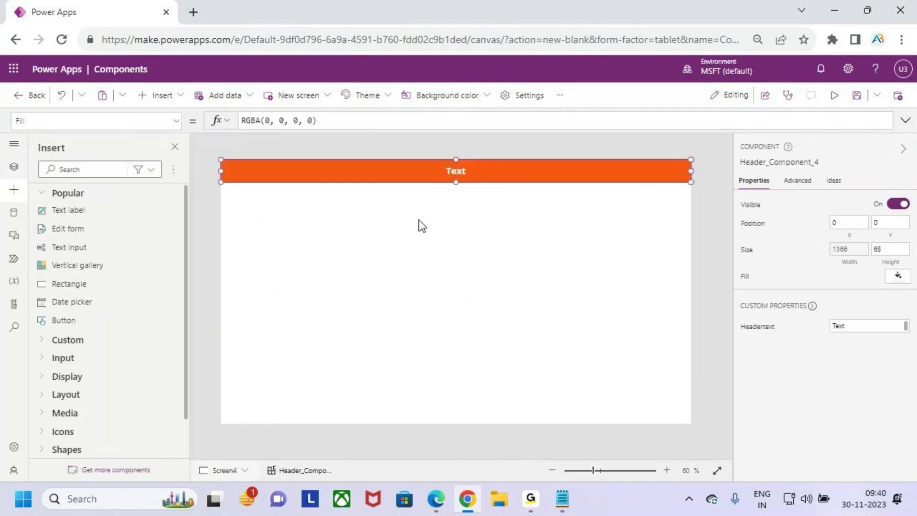
- Set the Headertext custom property of the header component on Screen4 to Screen 4
{"action": "left_click", "coordinate": [853, 325]}
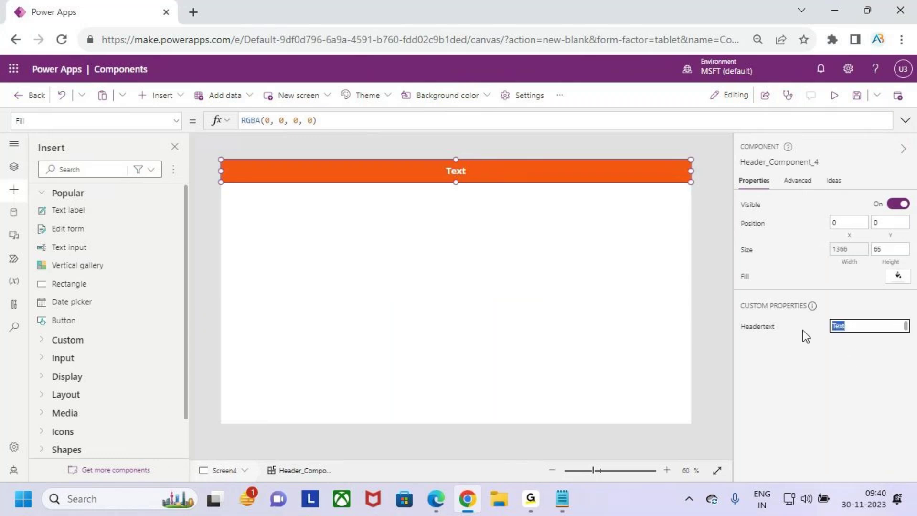
{"action": "type", "text": "Scieen4"}
{"action": "left_click", "coordinate": [545, 274]}
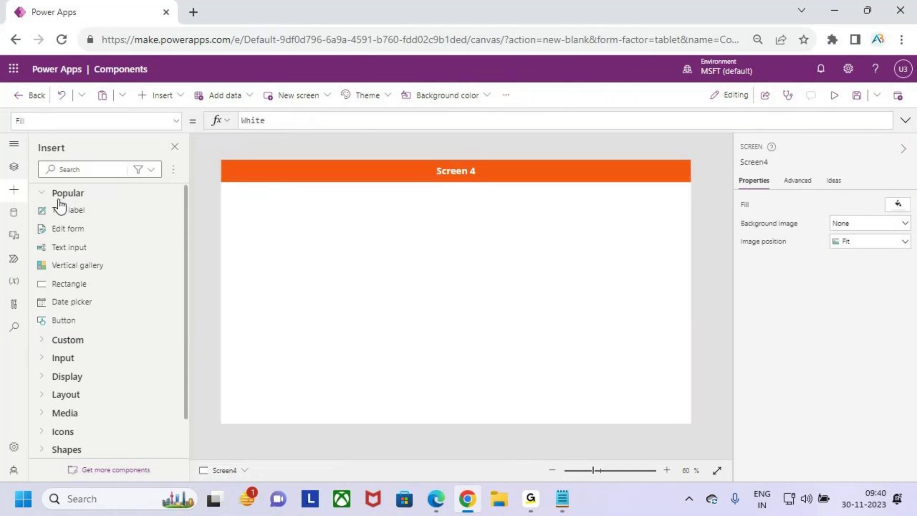
- Delete Screen4 from the app's screen tree
{"action": "left_click", "coordinate": [13, 168]}
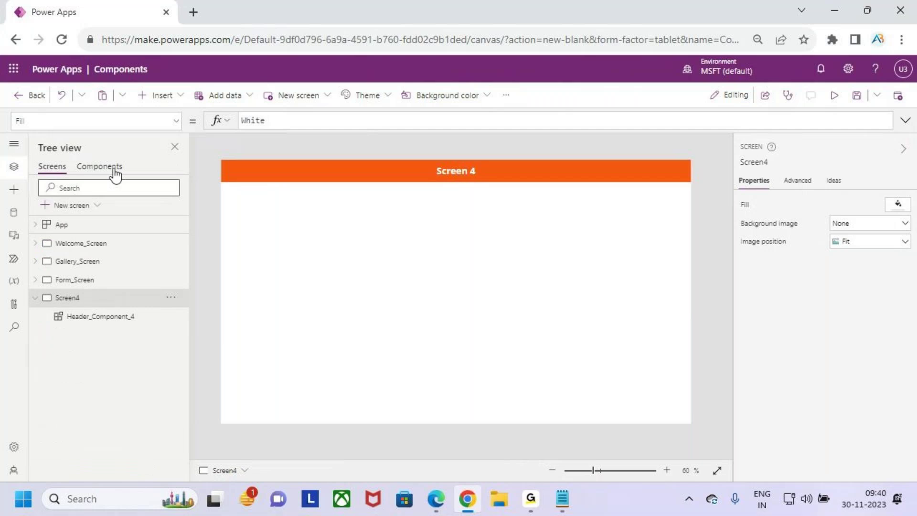
{"action": "left_click", "coordinate": [175, 301]}
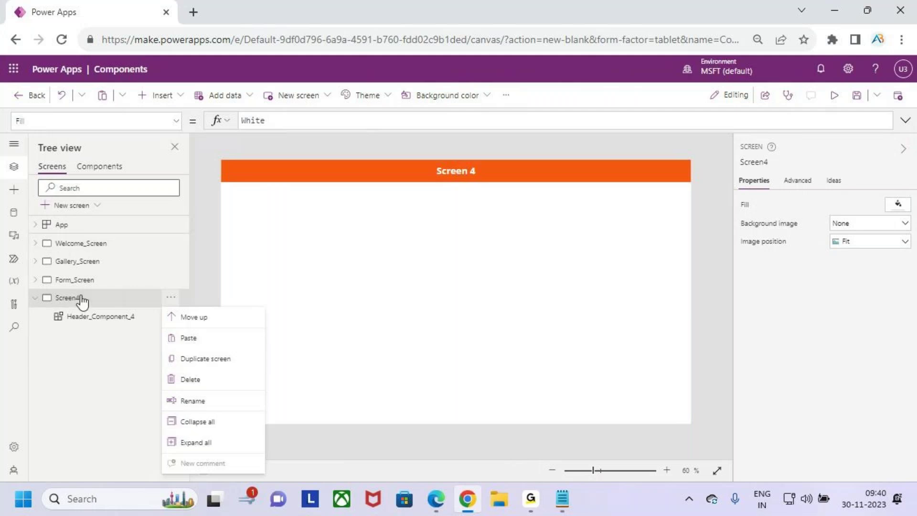
{"action": "left_click", "coordinate": [204, 380]}
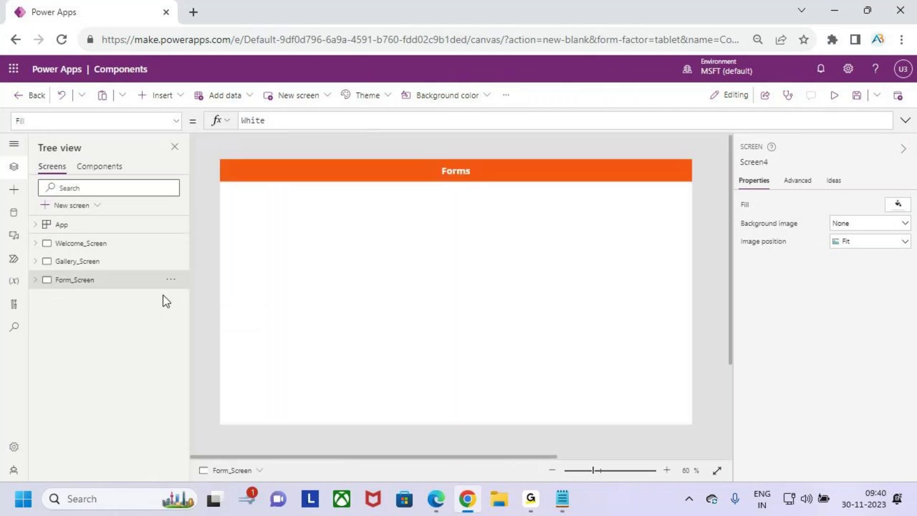
- Review the Header_Component definition, then compare its instances on Welcome_Screen, Gallery_Screen and Form_Screen
{"action": "left_click", "coordinate": [100, 166]}
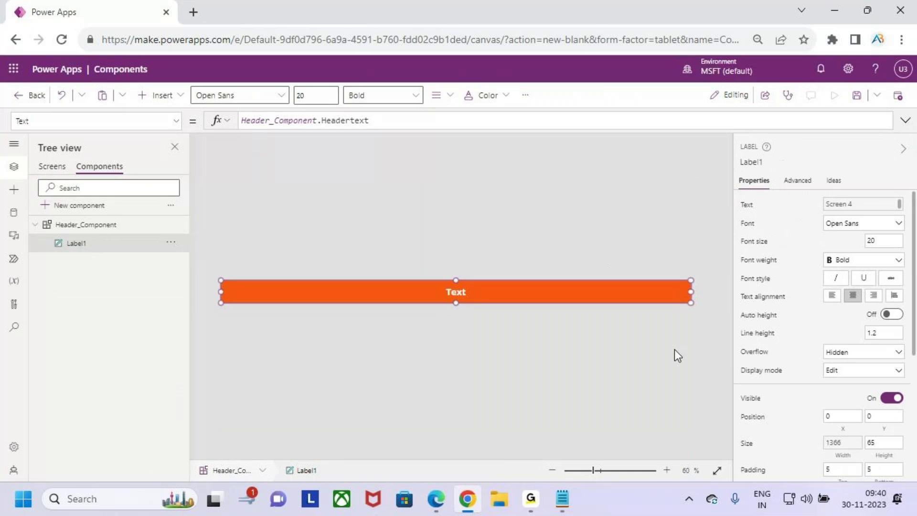
{"action": "left_click", "coordinate": [127, 233]}
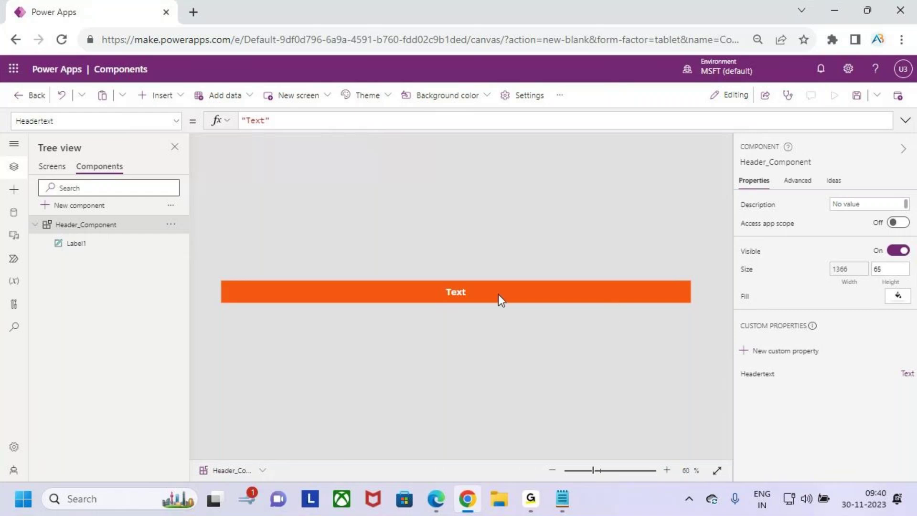
{"action": "left_click", "coordinate": [52, 166]}
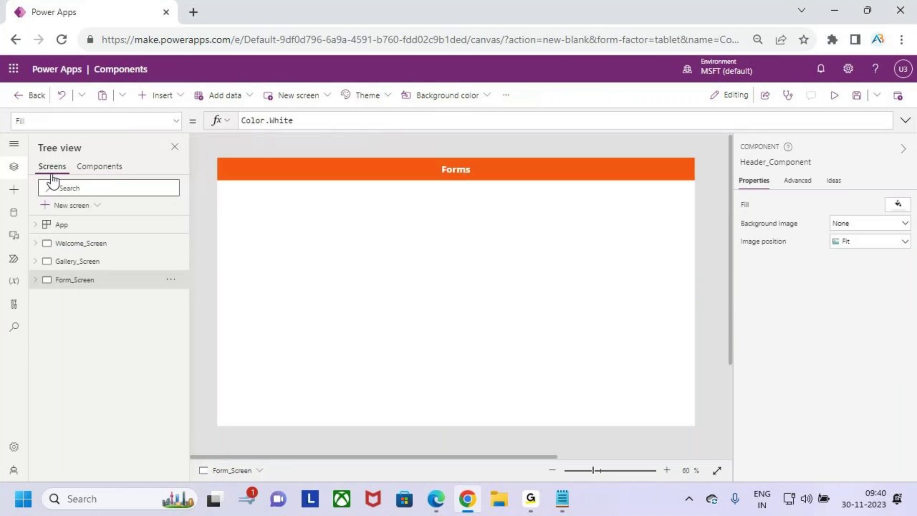
{"action": "left_click", "coordinate": [76, 244]}
{"action": "left_click", "coordinate": [548, 176]}
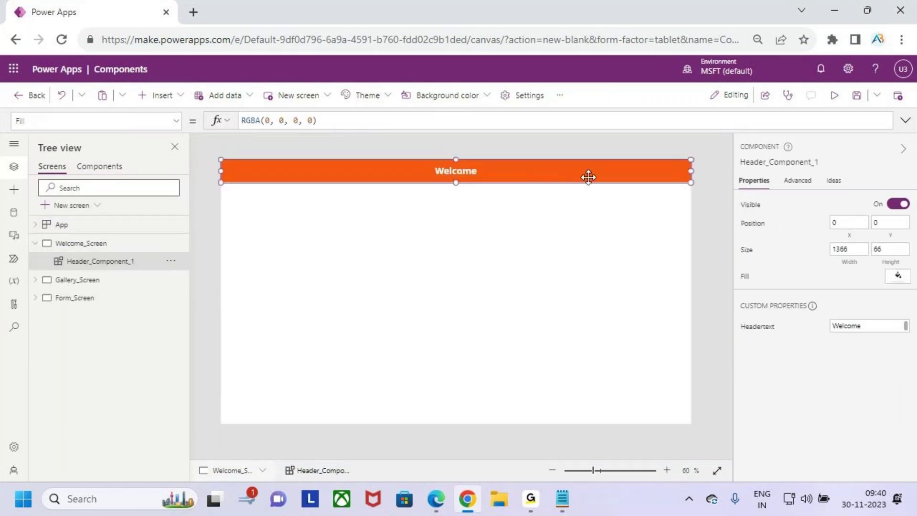
{"action": "left_click", "coordinate": [112, 281]}
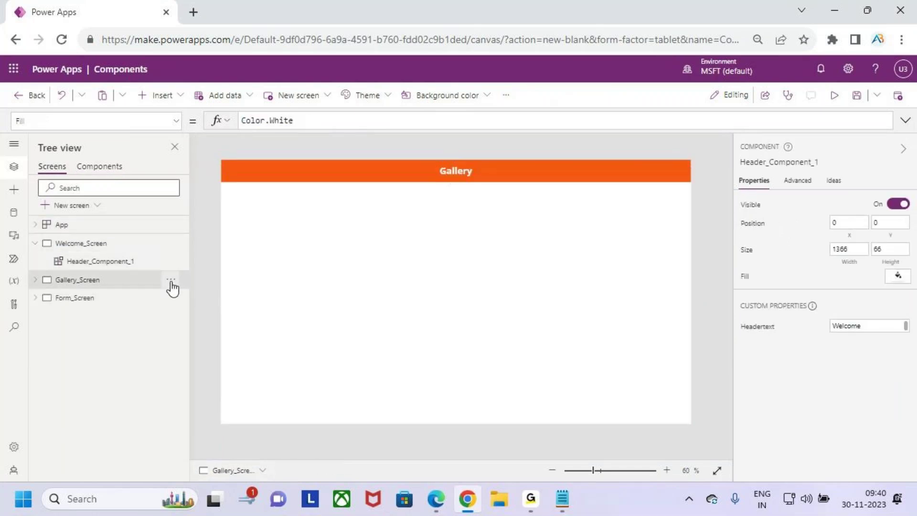
{"action": "left_click", "coordinate": [534, 176]}
{"action": "left_click", "coordinate": [94, 317]}
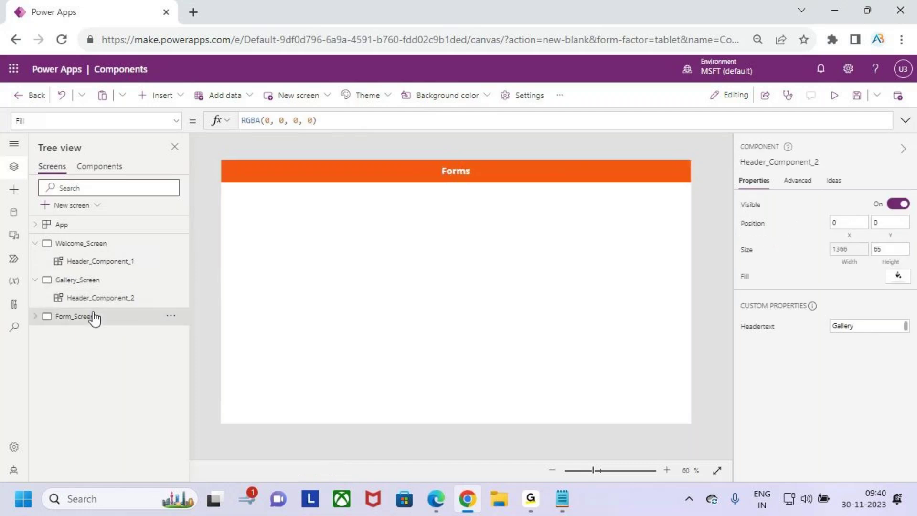
{"action": "left_click", "coordinate": [502, 174]}
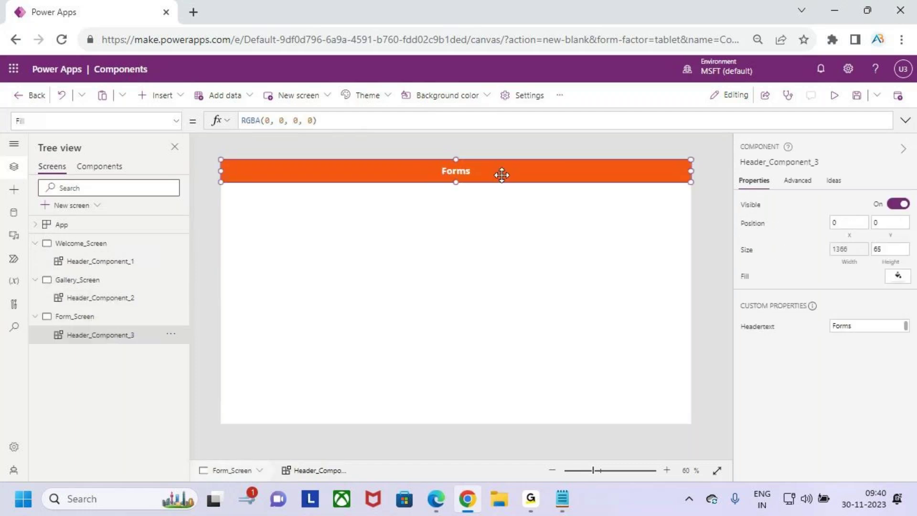
{"action": "left_click", "coordinate": [81, 242]}
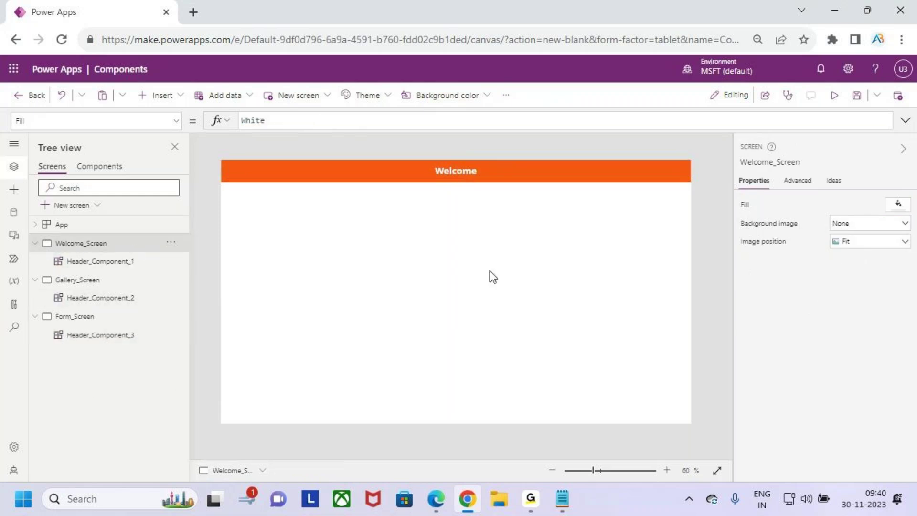
{"action": "left_click", "coordinate": [556, 179]}
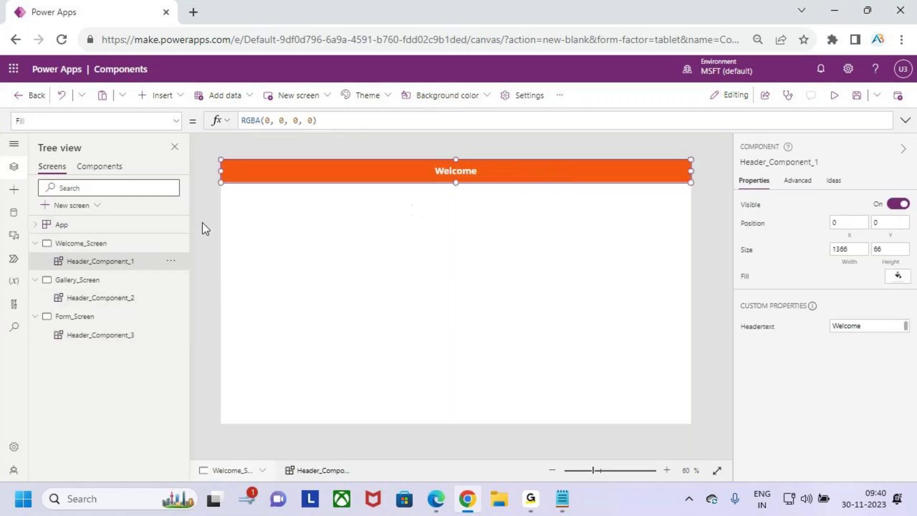
- Create a custom property named HeaderFillColor on Header_Component with property type Input and data type Color
{"action": "left_click", "coordinate": [110, 166]}
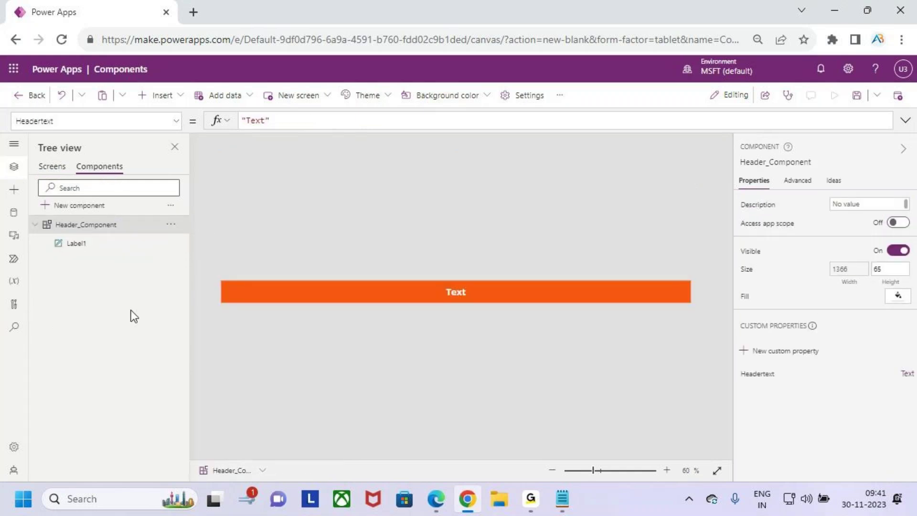
{"action": "left_click", "coordinate": [784, 352]}
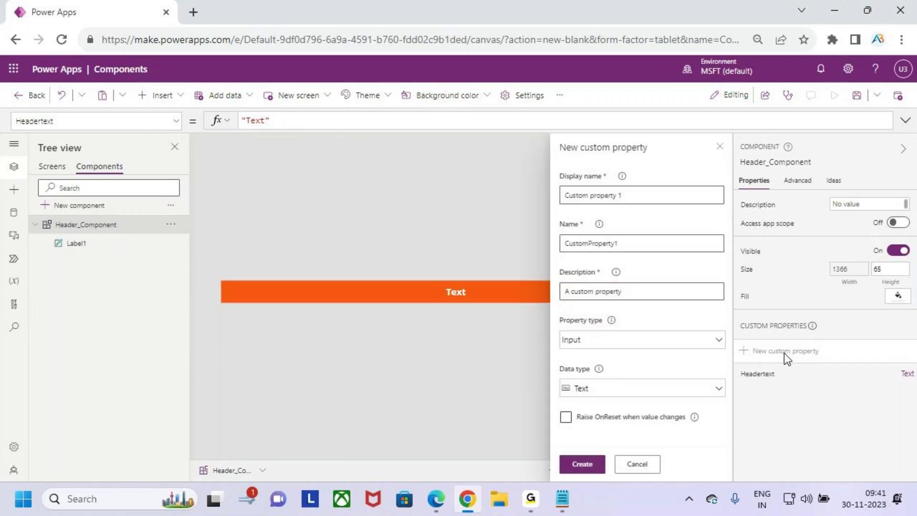
{"action": "left_click_drag", "start_coordinate": [624, 196], "coordinate": [525, 196]}
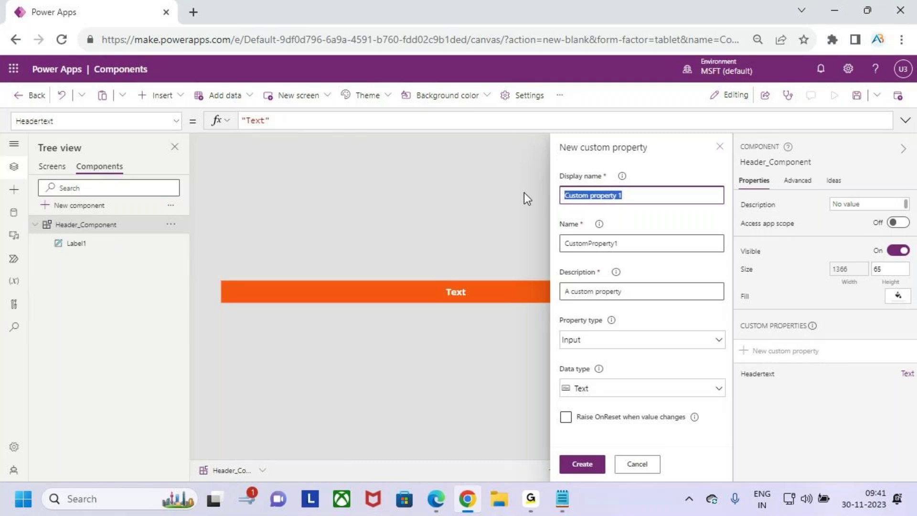
{"action": "type", "text": "Heade"}
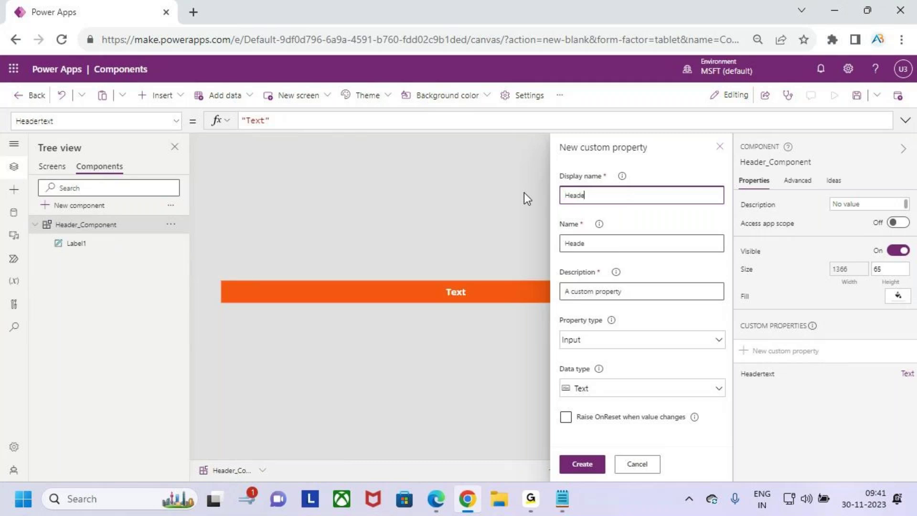
{"action": "type", "text": "rFillColor"}
{"action": "left_click", "coordinate": [606, 342]}
{"action": "left_click", "coordinate": [612, 359]}
{"action": "left_click", "coordinate": [655, 391]}
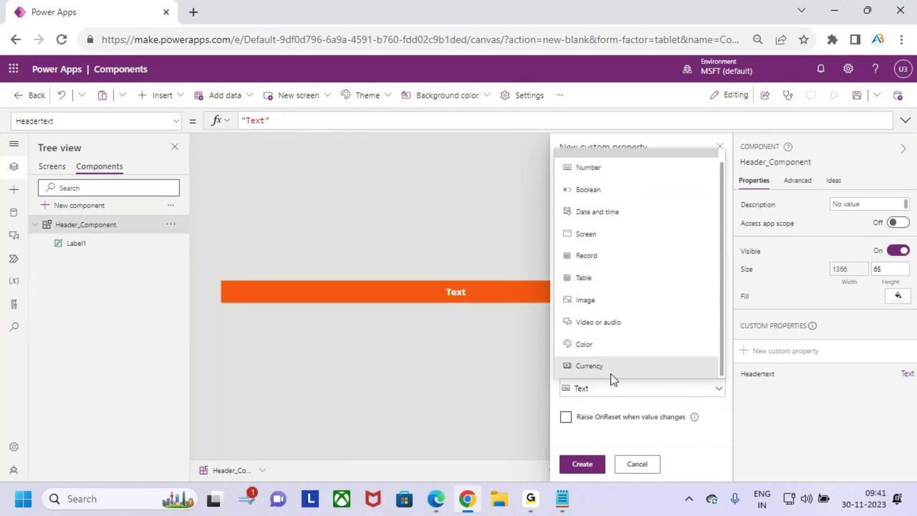
{"action": "left_click", "coordinate": [634, 346]}
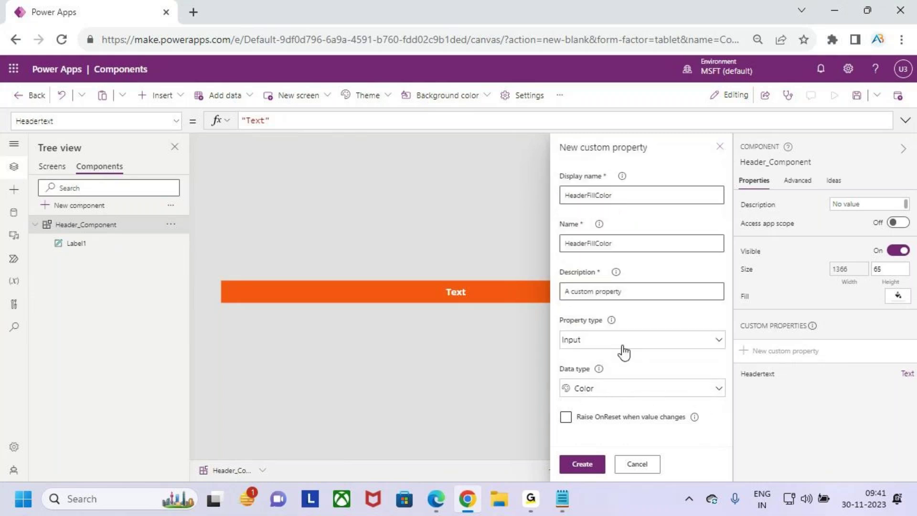
{"action": "left_click", "coordinate": [587, 464]}
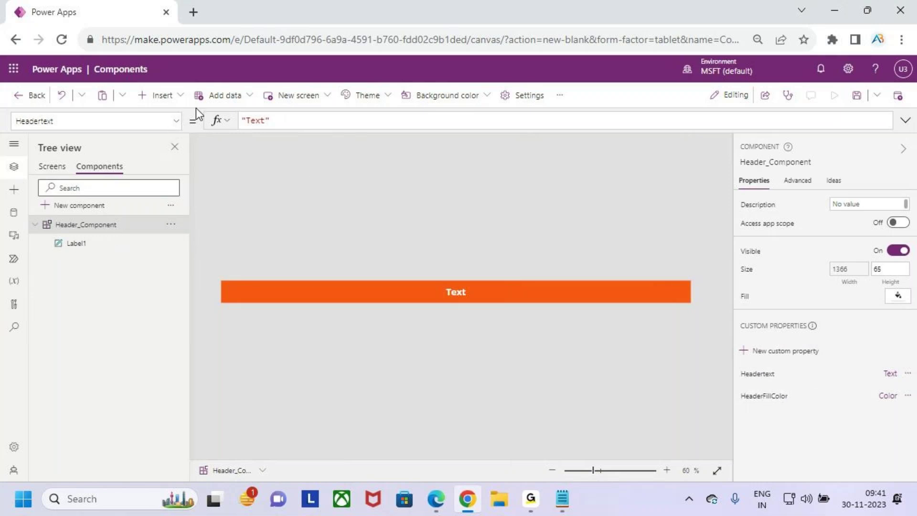
- Display the default formula of Header_Component's HeaderFillColor property and compare it with the header's fill
{"action": "left_click", "coordinate": [177, 123]}
{"action": "left_click", "coordinate": [68, 249]}
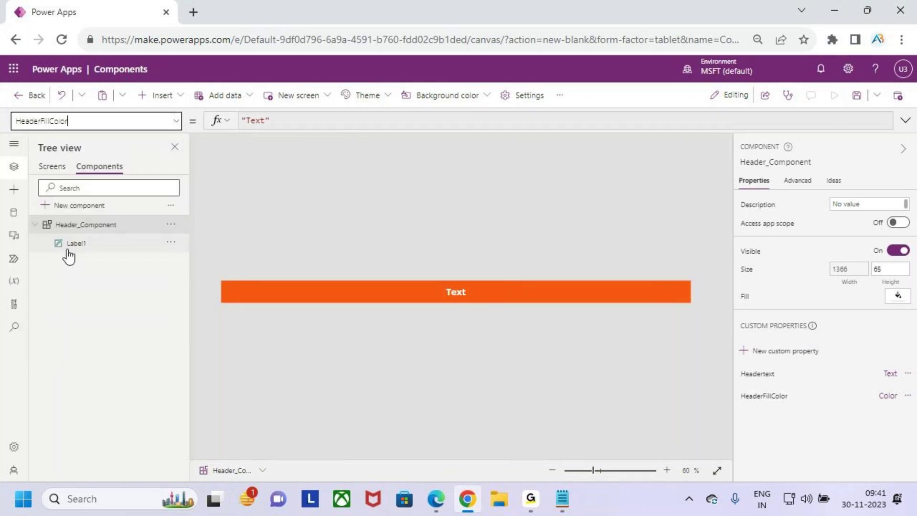
{"action": "left_click", "coordinate": [331, 120]}
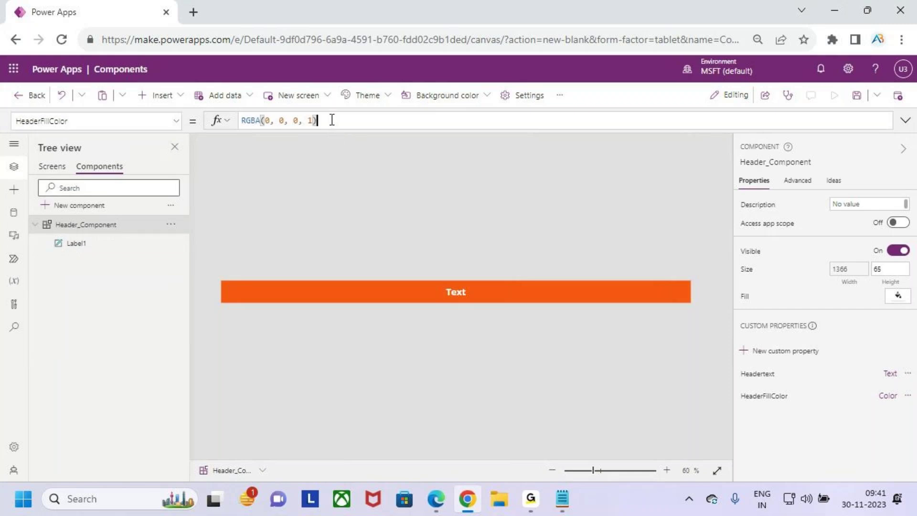
{"action": "left_click_drag", "start_coordinate": [310, 155], "coordinate": [343, 149]}
{"action": "key", "text": "Escape"}
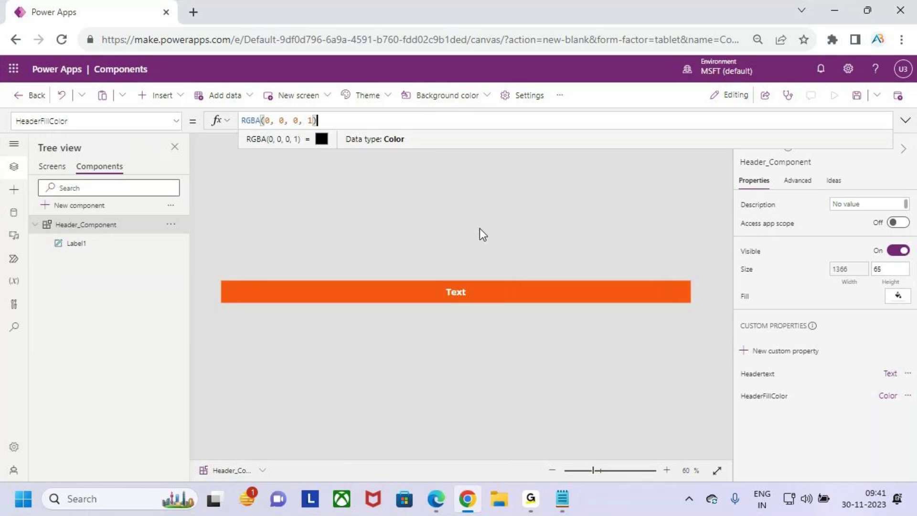
{"action": "key", "text": "ctrl+2"}
{"action": "left_click_drag", "start_coordinate": [519, 284], "coordinate": [547, 239]}
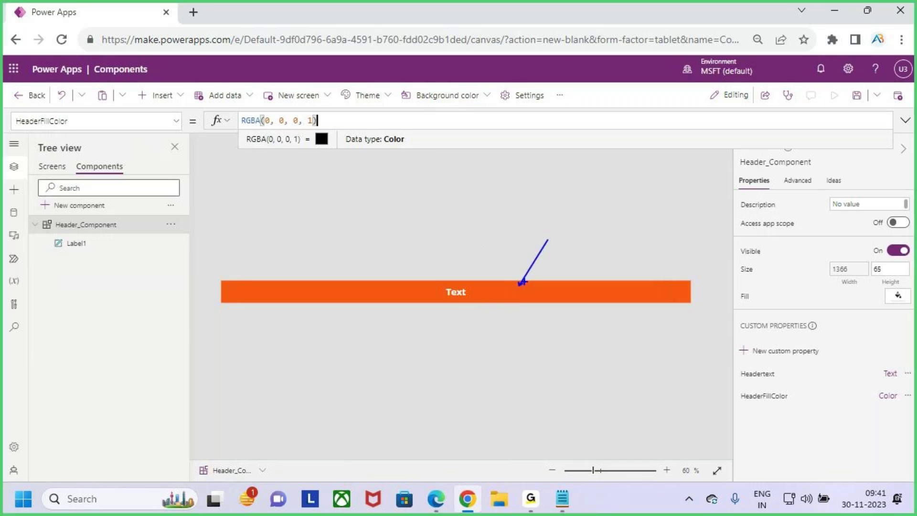
{"action": "key", "text": "Escape"}
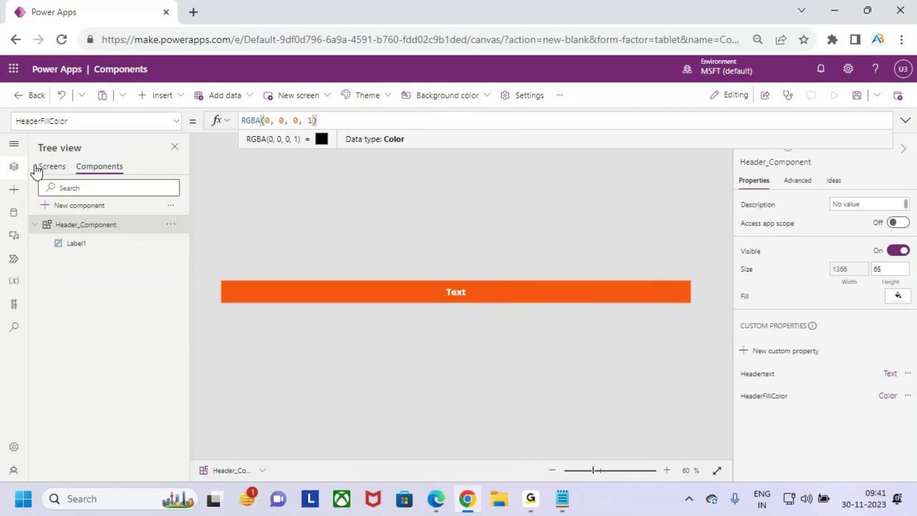
- Copy the orange Fill formula of Label1 inside Header_Component
{"action": "left_click", "coordinate": [551, 288]}
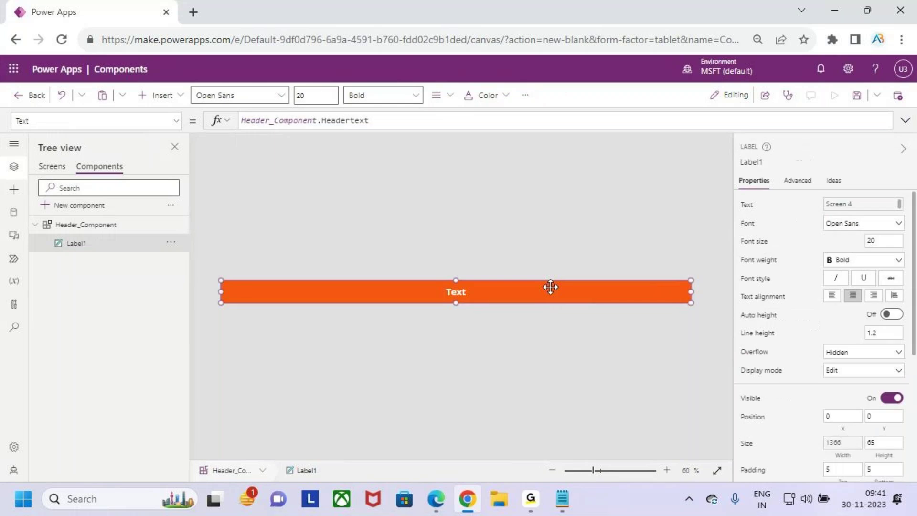
{"action": "left_click", "coordinate": [525, 95]}
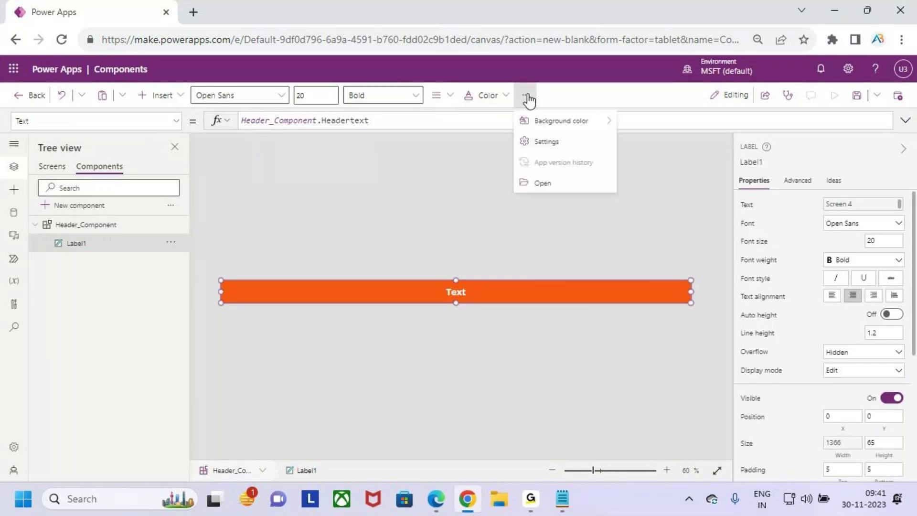
{"action": "mouse_move", "coordinate": [608, 127]}
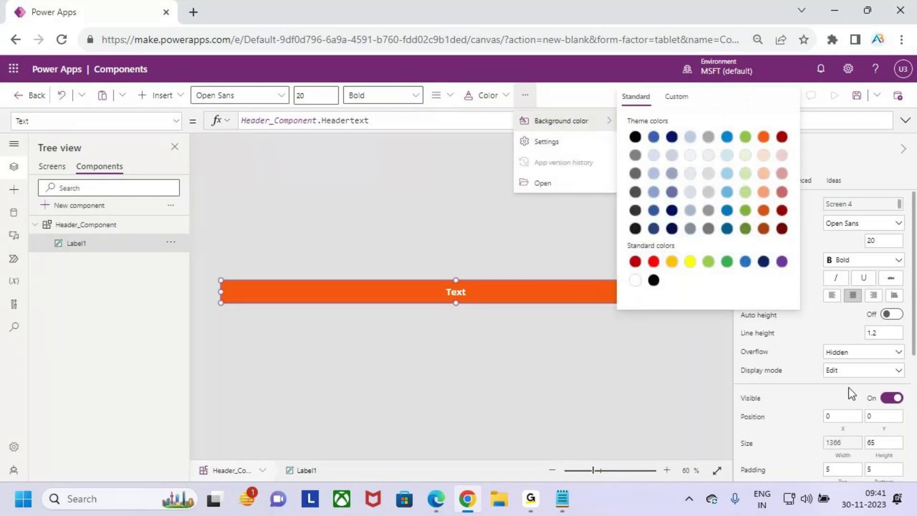
{"action": "left_click", "coordinate": [505, 294]}
{"action": "scroll", "coordinate": [876, 380], "scroll_direction": "down", "scroll_amount": 3}
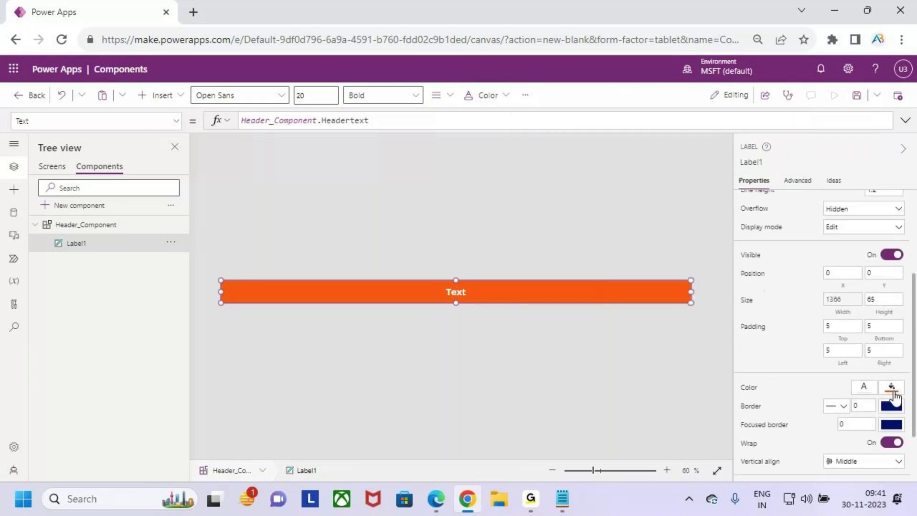
{"action": "left_click", "coordinate": [763, 393]}
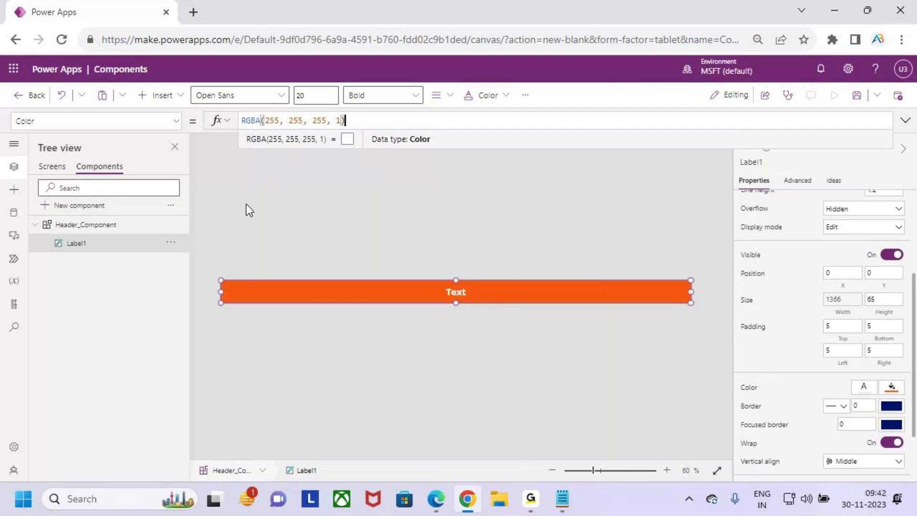
{"action": "left_click", "coordinate": [171, 125]}
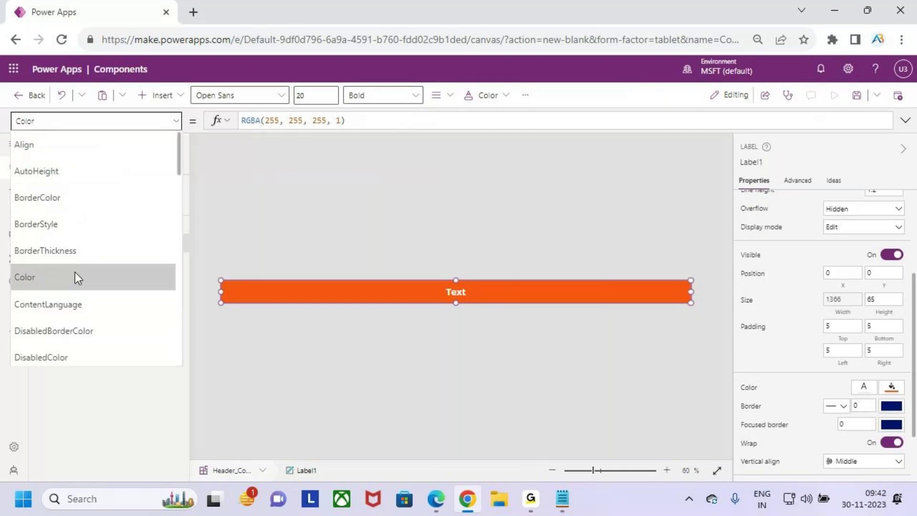
{"action": "scroll", "coordinate": [76, 275], "scroll_direction": "down", "scroll_amount": 3}
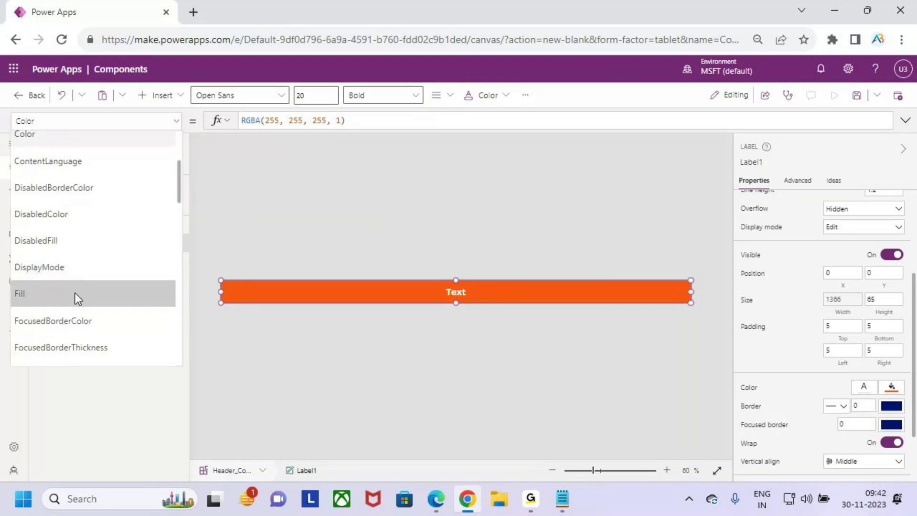
{"action": "left_click", "coordinate": [75, 293]}
{"action": "left_click_drag", "start_coordinate": [337, 121], "coordinate": [231, 124]}
{"action": "key", "text": "ctrl+c"}
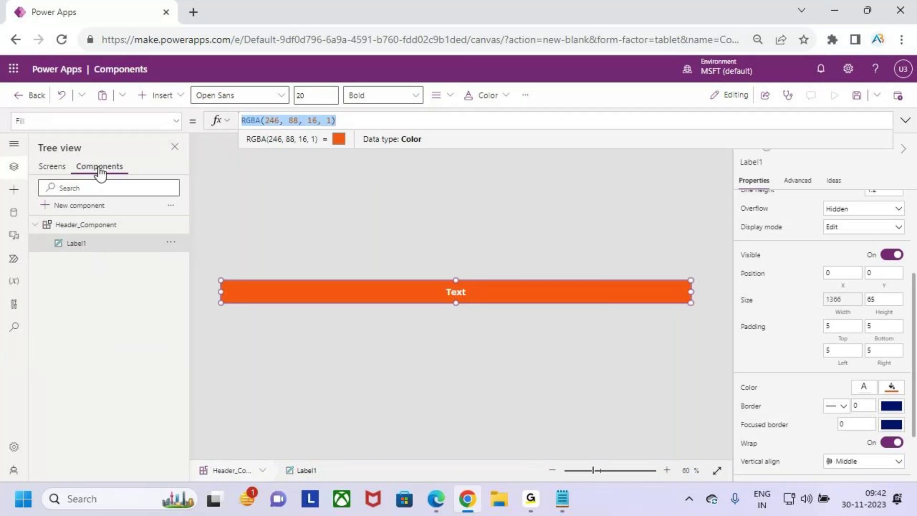
- Set the default of Header_Component's HeaderFillColor property to the copied formula RGBA(246, 88, 16, 1)
{"action": "left_click", "coordinate": [101, 231]}
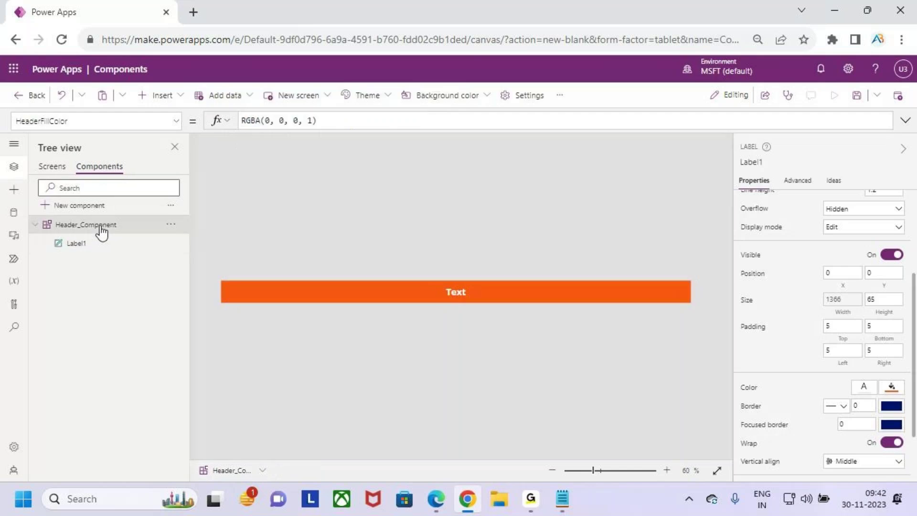
{"action": "left_click", "coordinate": [82, 121]}
{"action": "left_click", "coordinate": [332, 121]}
{"action": "key", "text": "ctrl+a"}
{"action": "key", "text": "ctrl+v"}
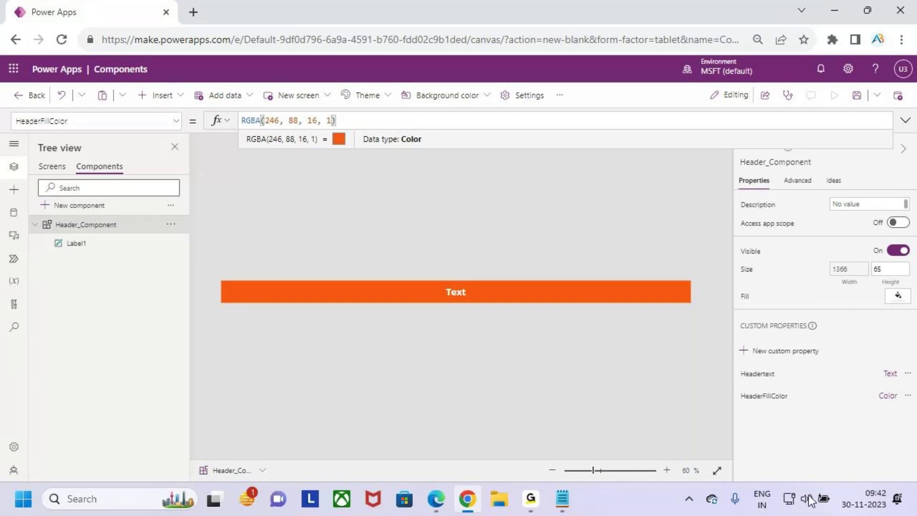
- Set HeaderFillColor of Header_Component_1 on Welcome_Screen to the theme blue RGBA(56, 96, 178, 1)
{"action": "left_click", "coordinate": [52, 166]}
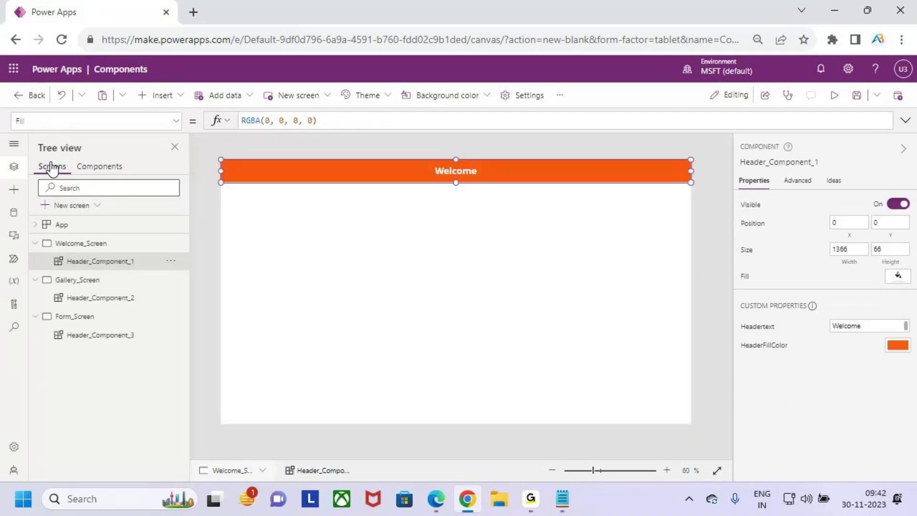
{"action": "left_click", "coordinate": [98, 244]}
{"action": "left_click", "coordinate": [107, 263]}
{"action": "left_click", "coordinate": [901, 351]}
{"action": "left_click", "coordinate": [721, 283]}
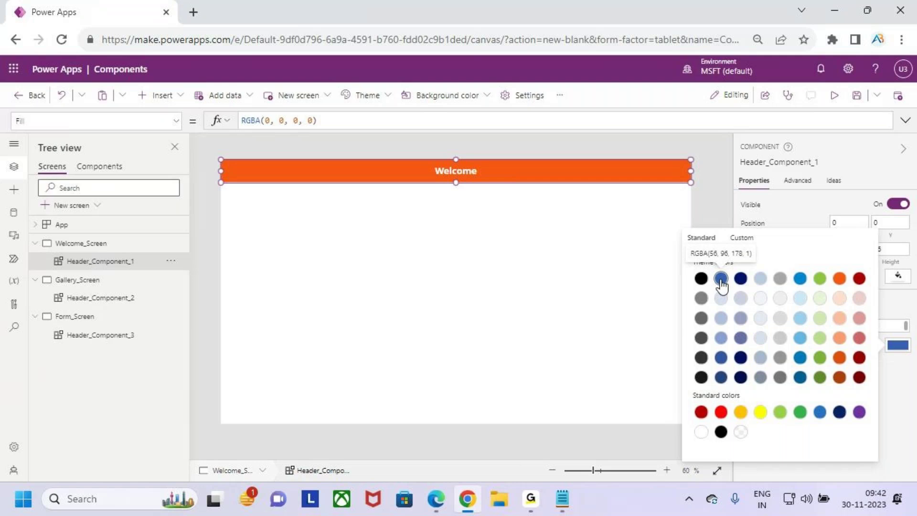
{"action": "left_click", "coordinate": [601, 309]}
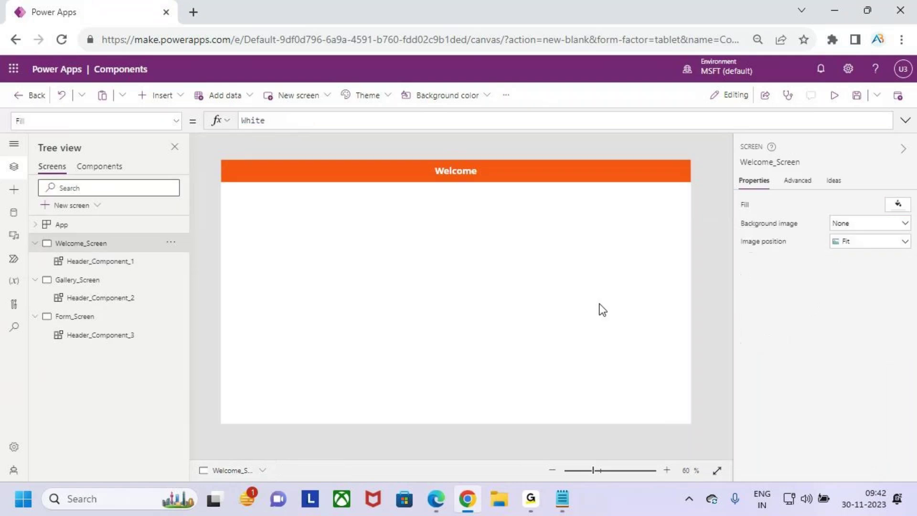
{"action": "left_click", "coordinate": [100, 261]}
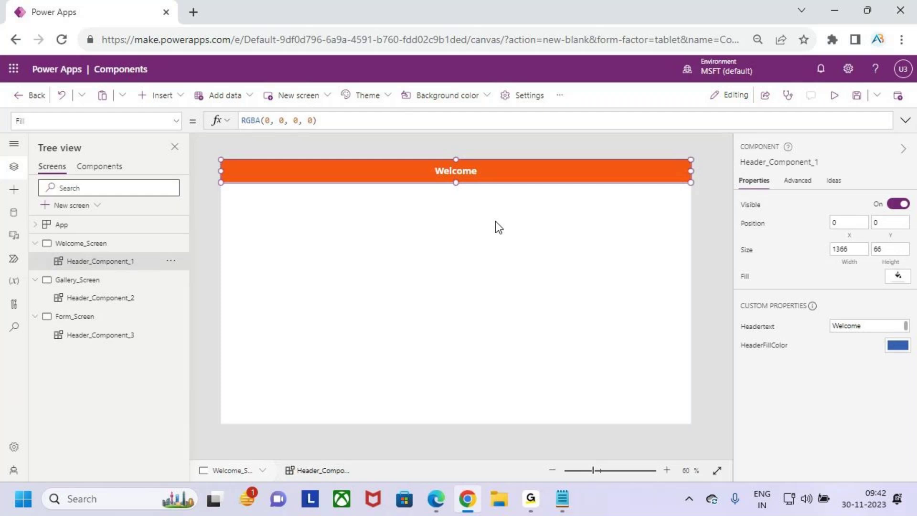
- Replace the Fill formula of Label1 inside Header_Component with Header_Component.HeaderFillColor
{"action": "left_click", "coordinate": [99, 166]}
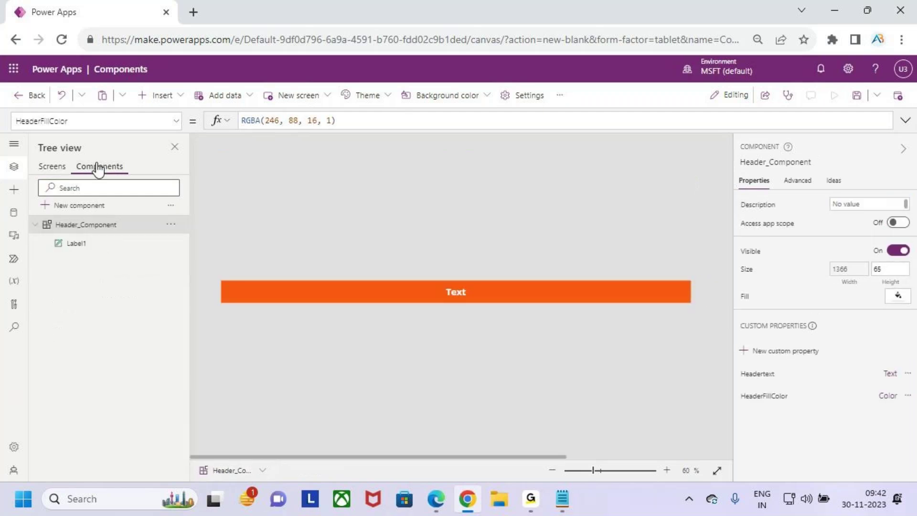
{"action": "left_click", "coordinate": [493, 294]}
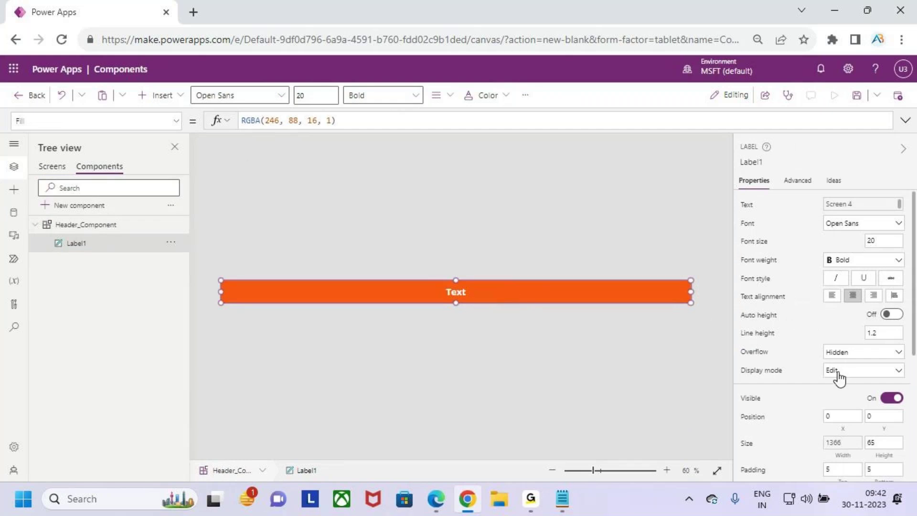
{"action": "scroll", "coordinate": [838, 377], "scroll_direction": "down", "scroll_amount": 3}
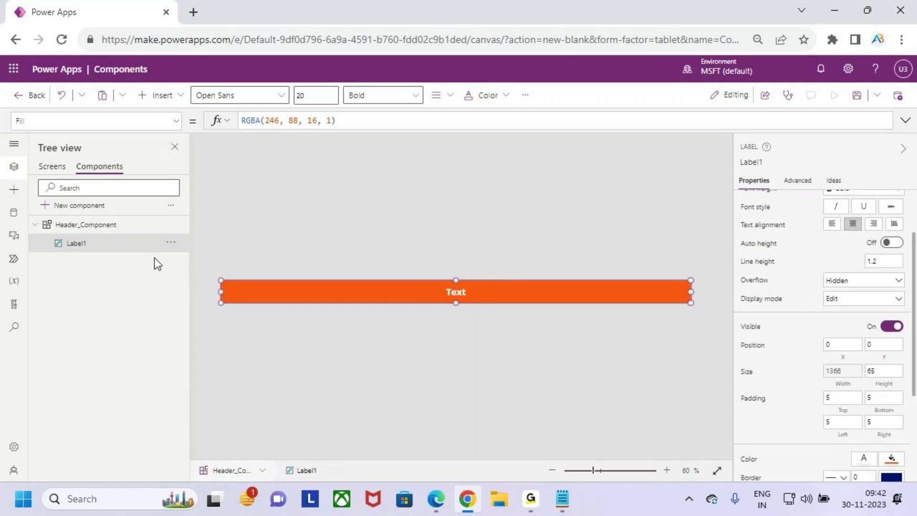
{"action": "left_click", "coordinate": [180, 121]}
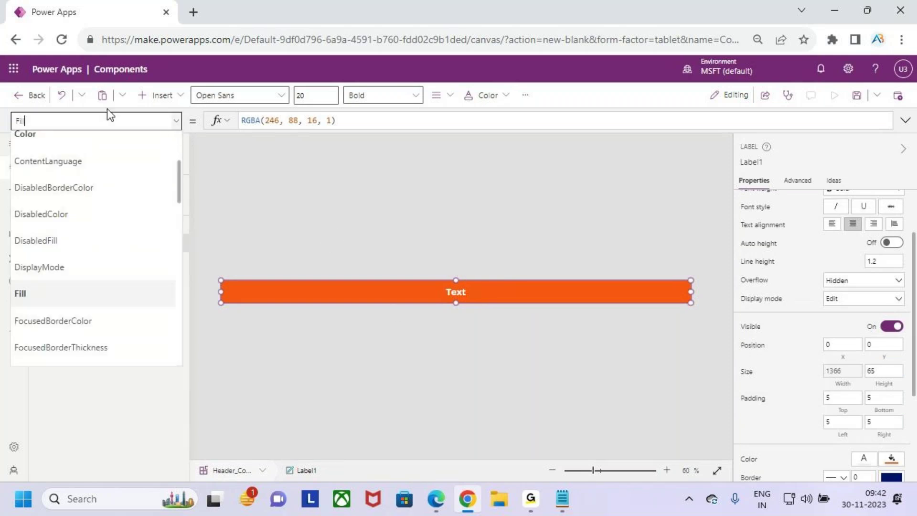
{"action": "left_click", "coordinate": [371, 119]}
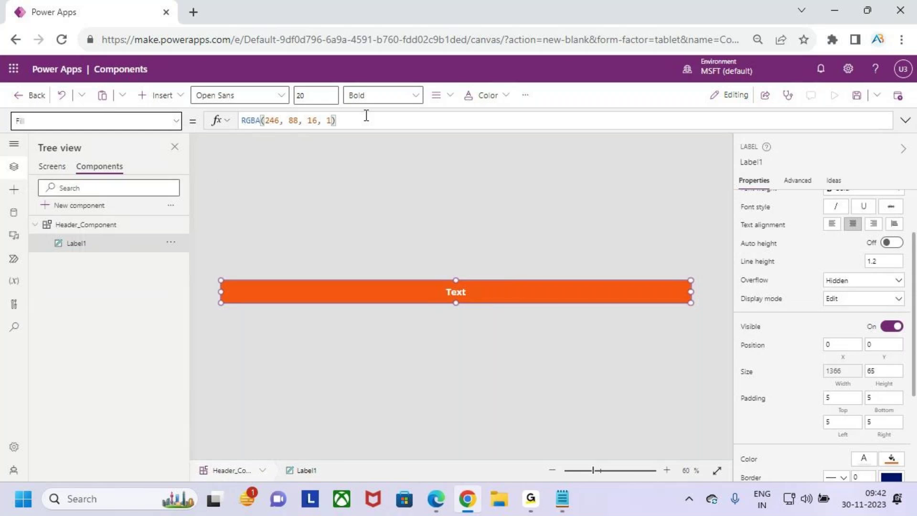
{"action": "left_click_drag", "start_coordinate": [346, 123], "coordinate": [216, 123]}
{"action": "key", "text": "BackSpace"}
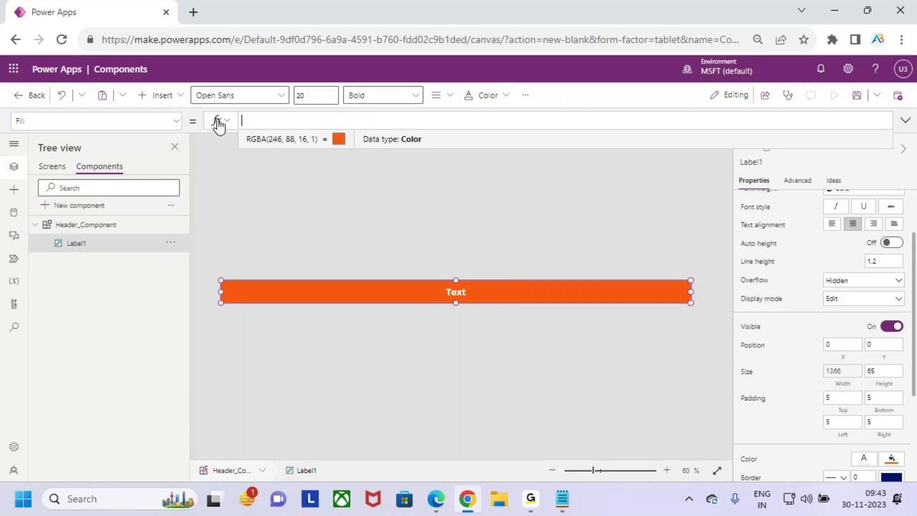
{"action": "type", "text": "hea"}
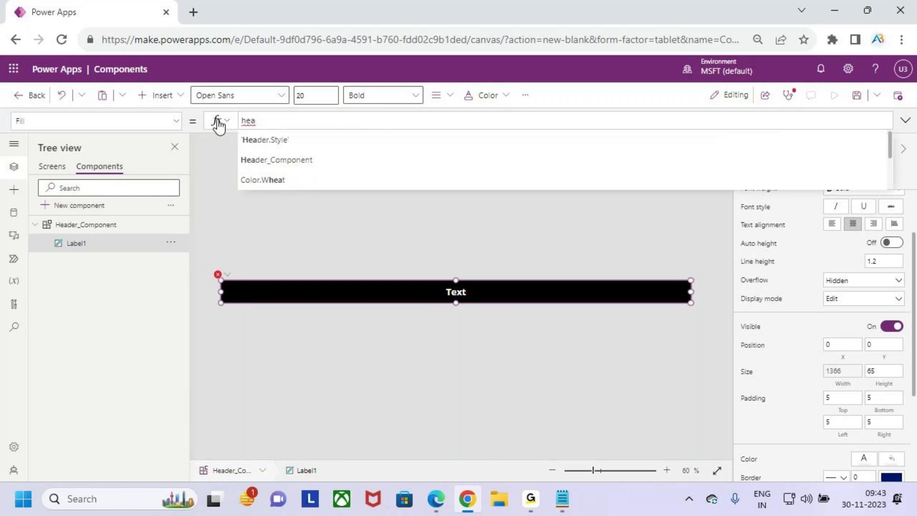
{"action": "key", "text": "Down"}
{"action": "key", "text": "Tab"}
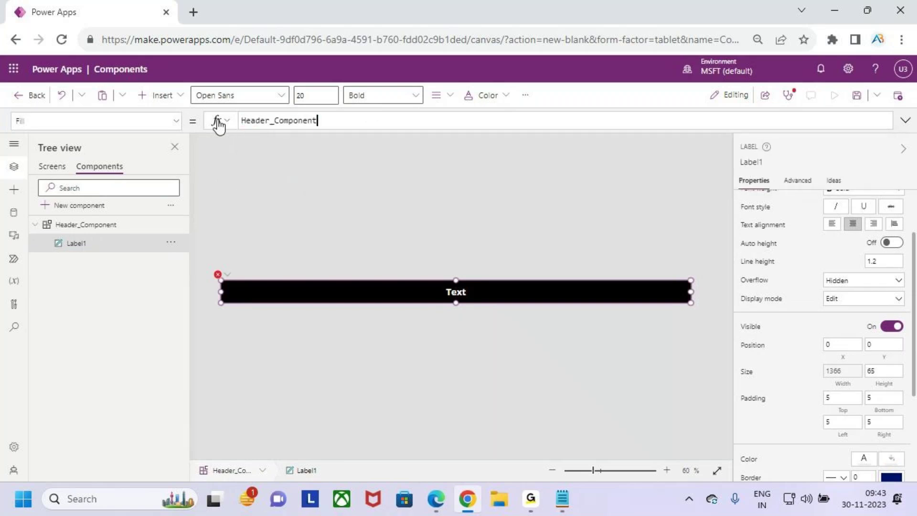
{"action": "type", "text": "."}
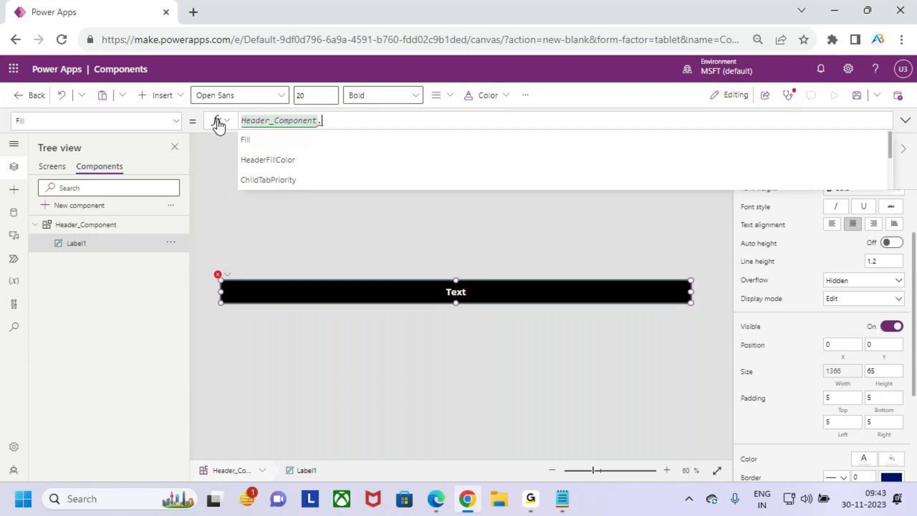
{"action": "key", "text": "Down"}
{"action": "key", "text": "Down"}
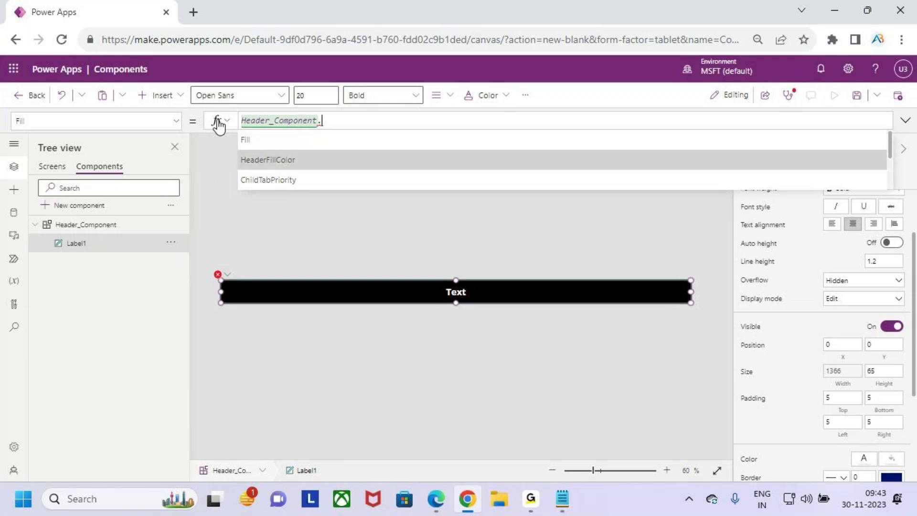
{"action": "key", "text": "Tab"}
{"action": "left_click", "coordinate": [555, 354]}
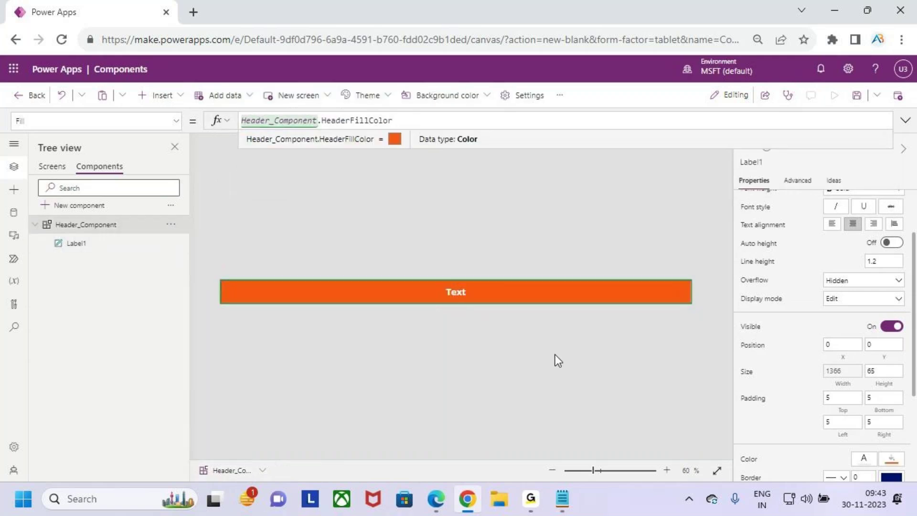
- Check the header on Welcome_Screen, and set HeaderFillColor of Header_Component_2 on Gallery_Screen to the standard light green
{"action": "left_click", "coordinate": [46, 167]}
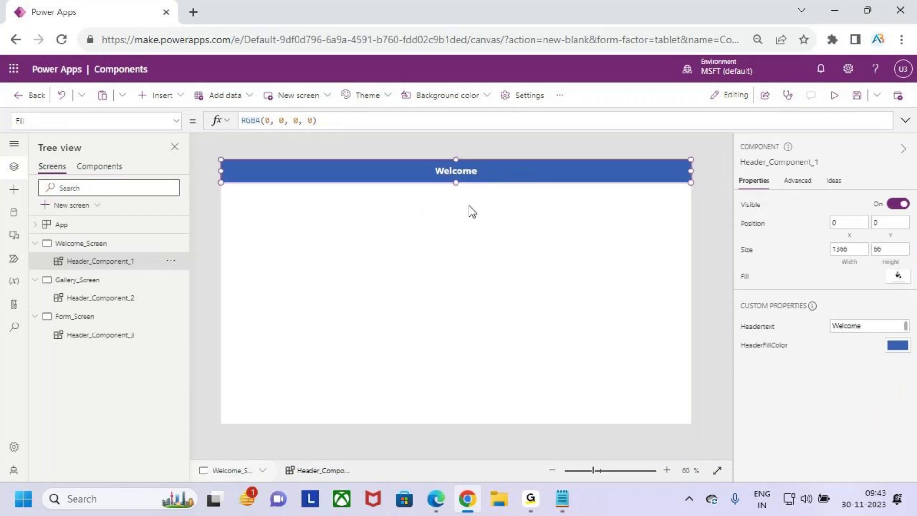
{"action": "left_click", "coordinate": [93, 284]}
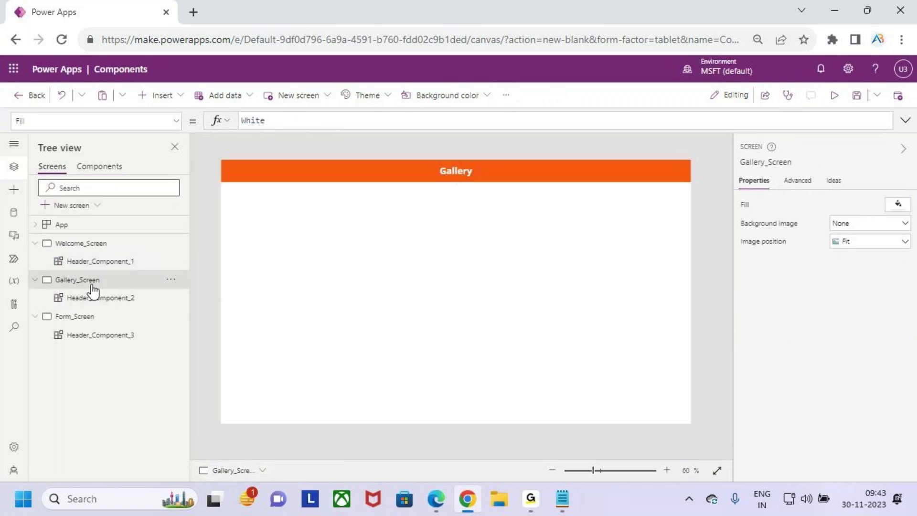
{"action": "left_click", "coordinate": [531, 170]}
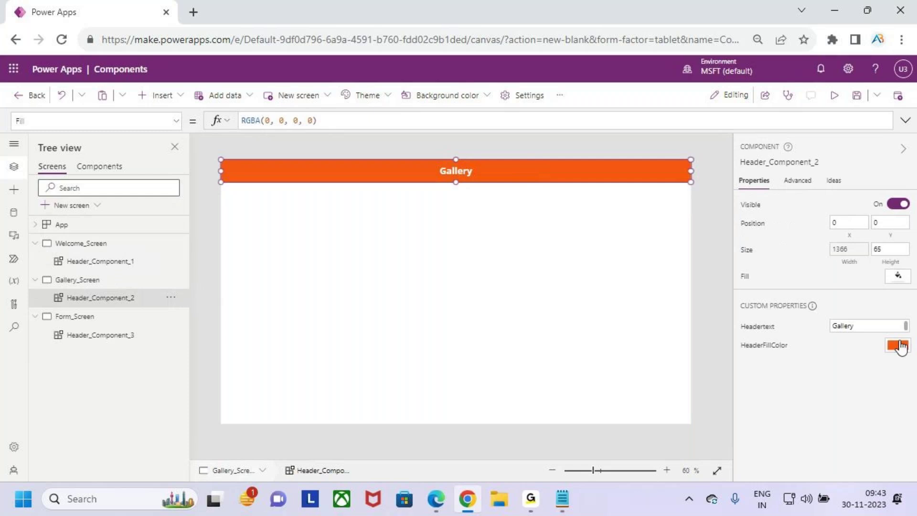
{"action": "left_click", "coordinate": [898, 345]}
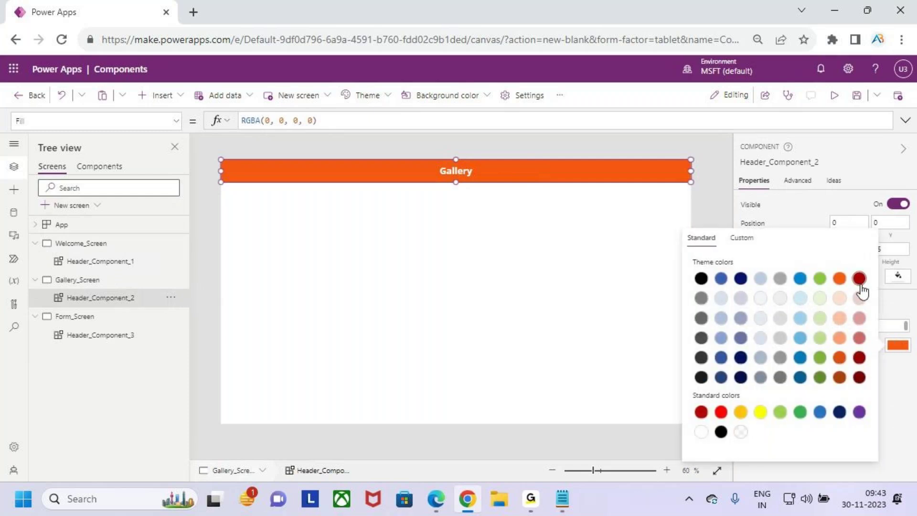
{"action": "left_click", "coordinate": [780, 411]}
{"action": "left_click", "coordinate": [575, 282]}
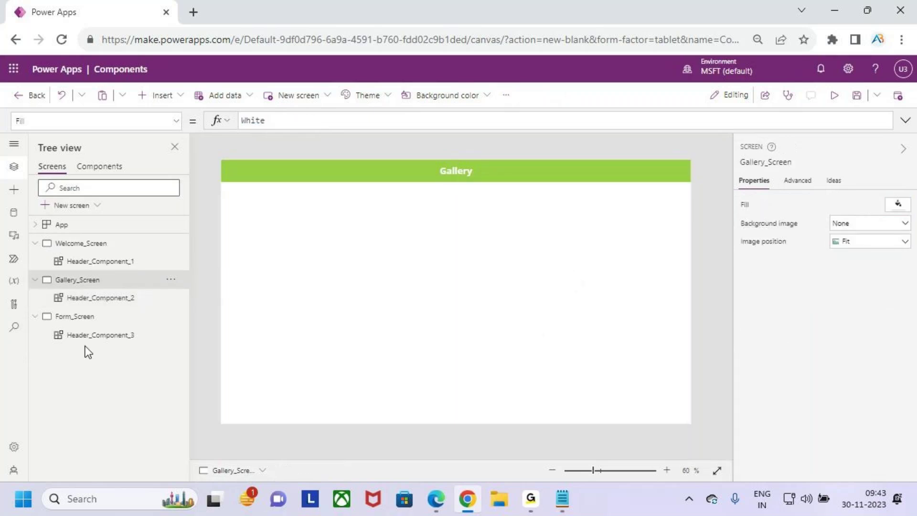
- Set HeaderFillColor of Header_Component_3 on Form_Screen to the bright theme blue, and compare it with the Welcome_Screen and Gallery_Screen headers
{"action": "left_click", "coordinate": [97, 335]}
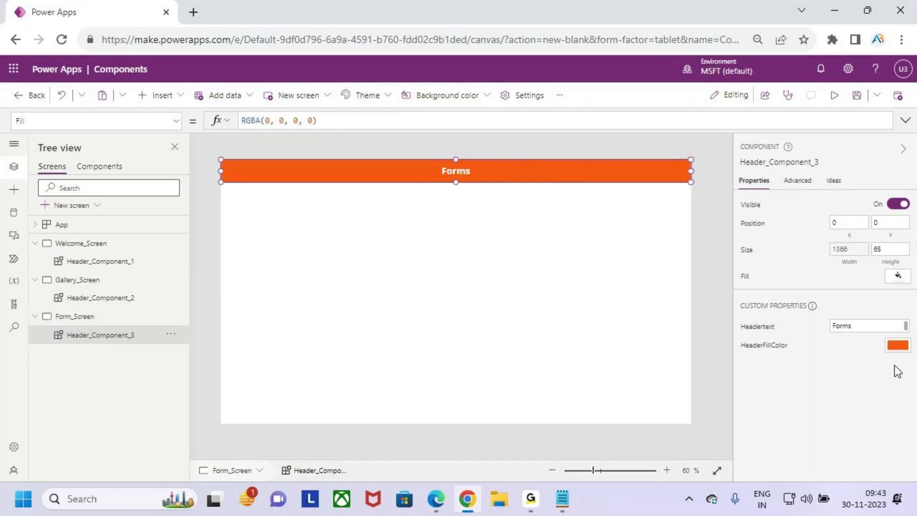
{"action": "left_click", "coordinate": [896, 347]}
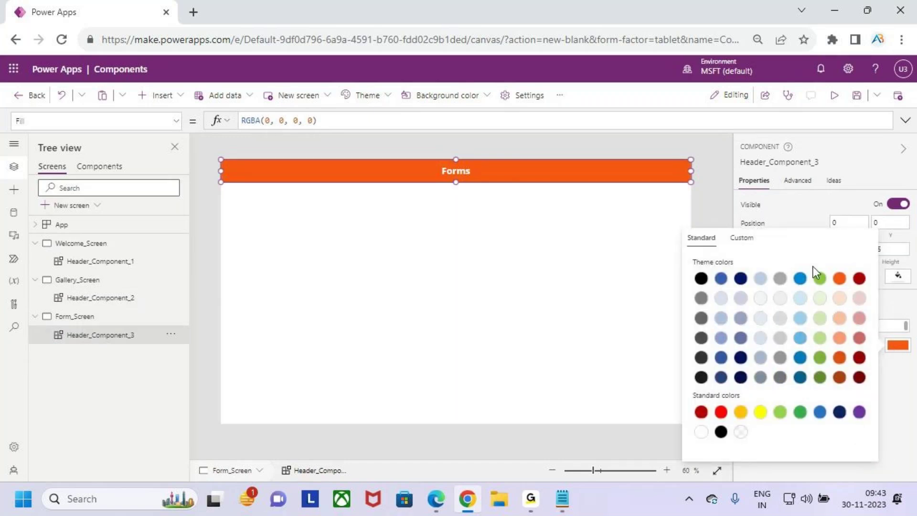
{"action": "left_click", "coordinate": [799, 279]}
{"action": "left_click", "coordinate": [495, 283]}
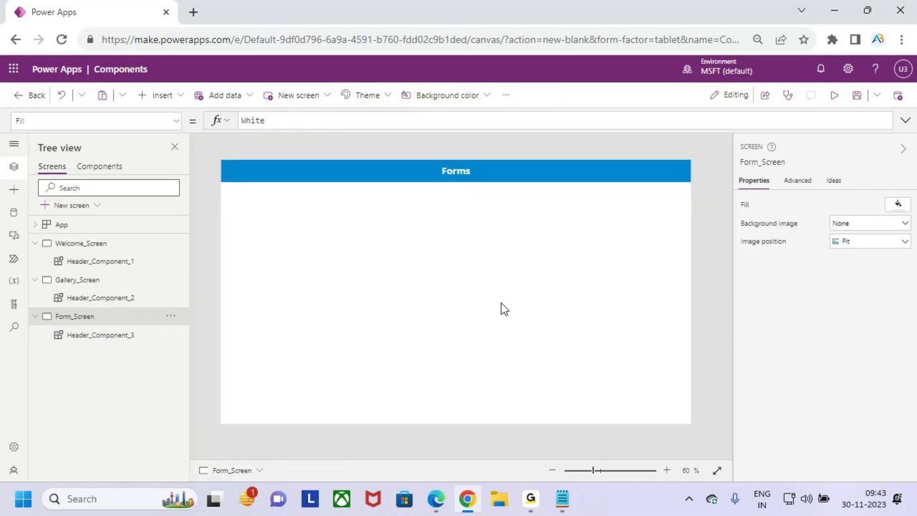
{"action": "left_click", "coordinate": [77, 244]}
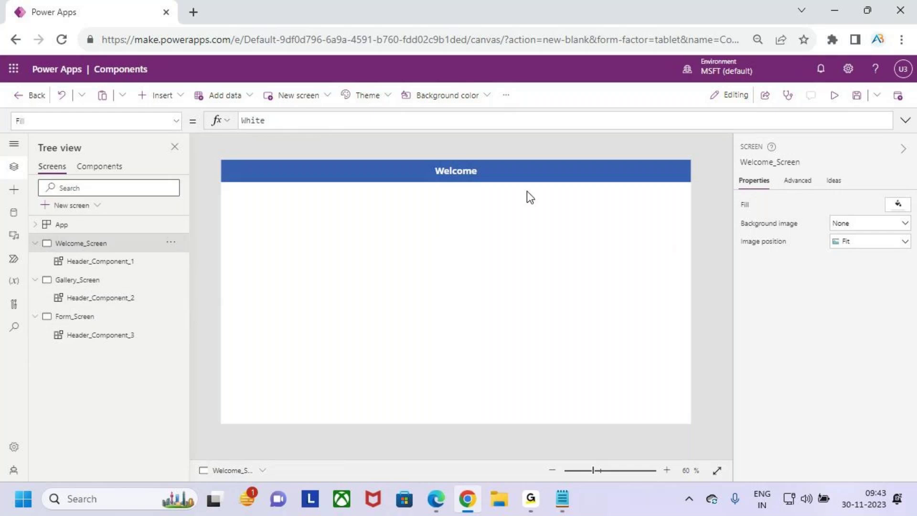
{"action": "left_click", "coordinate": [93, 281]}
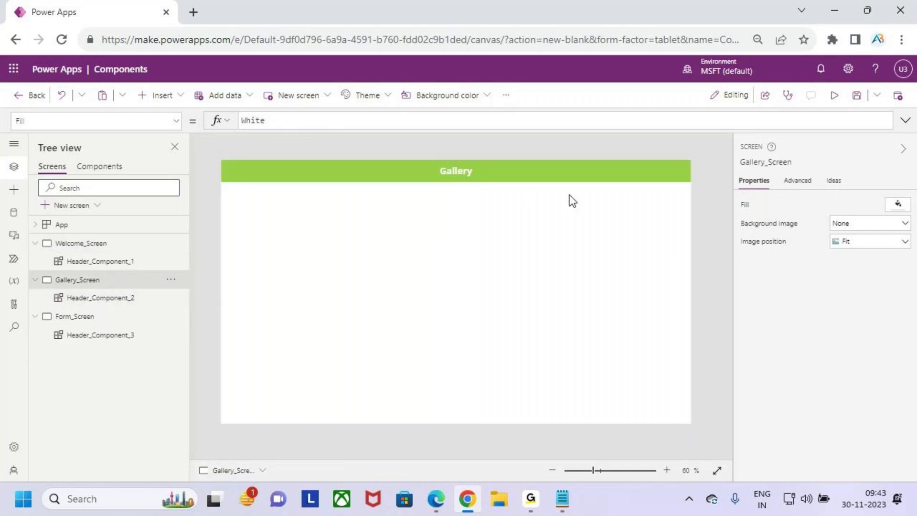
- Review the headers on Form_Screen and Welcome_Screen, and inspect Header_Component and its Label1 in the component editor
{"action": "left_click", "coordinate": [110, 319]}
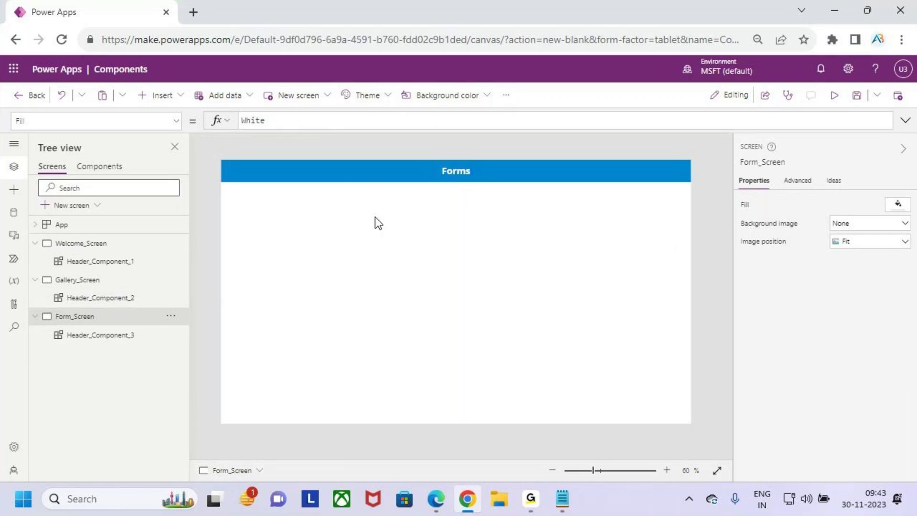
{"action": "left_click", "coordinate": [77, 244]}
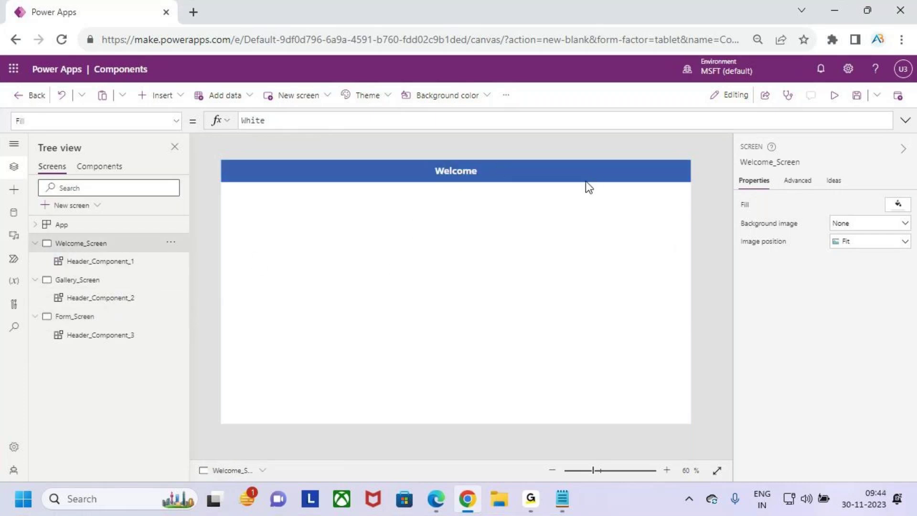
{"action": "left_click", "coordinate": [100, 167]}
{"action": "left_click", "coordinate": [434, 300]}
{"action": "left_click", "coordinate": [87, 226]}
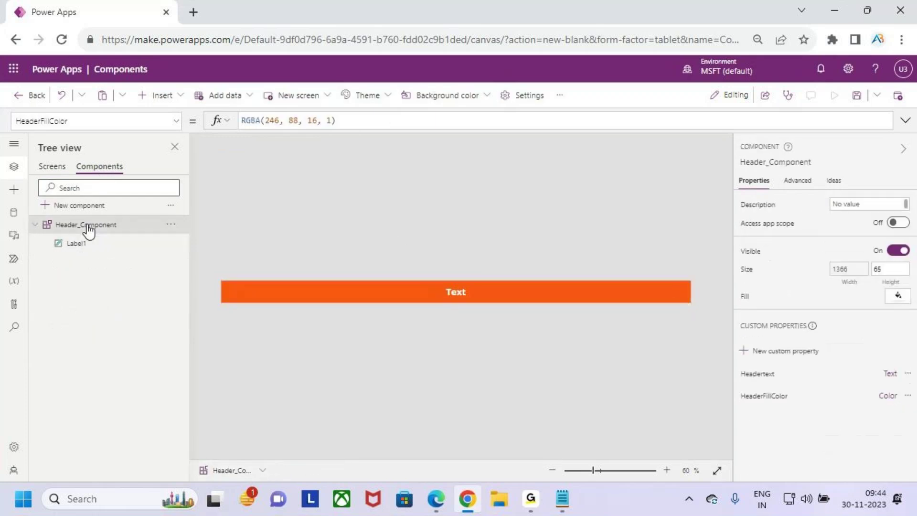
{"action": "left_click", "coordinate": [100, 243]}
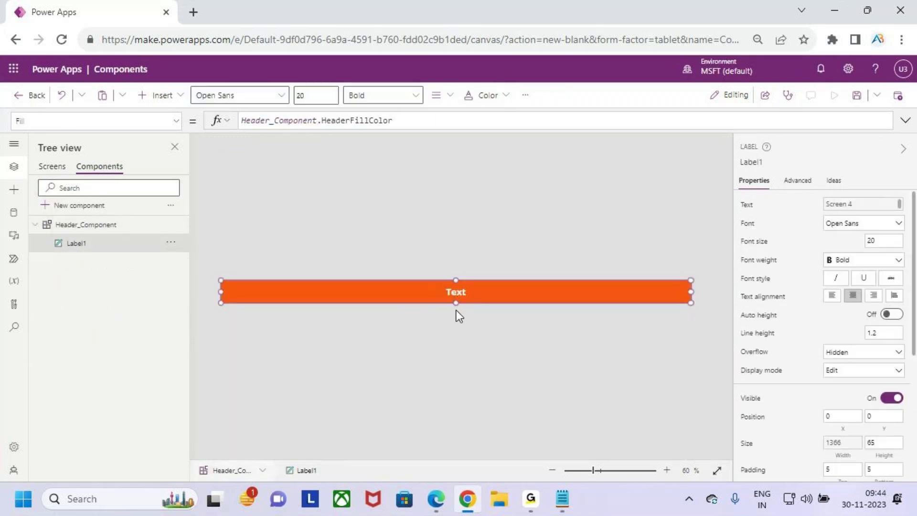
{"action": "left_click", "coordinate": [129, 231]}
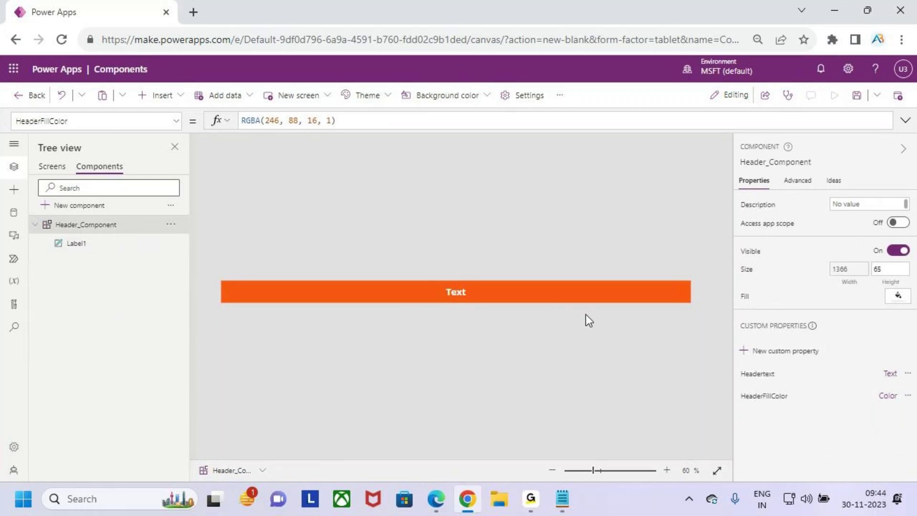
- Set the height of Label1 inside Header_Component to 75
{"action": "left_click", "coordinate": [478, 290]}
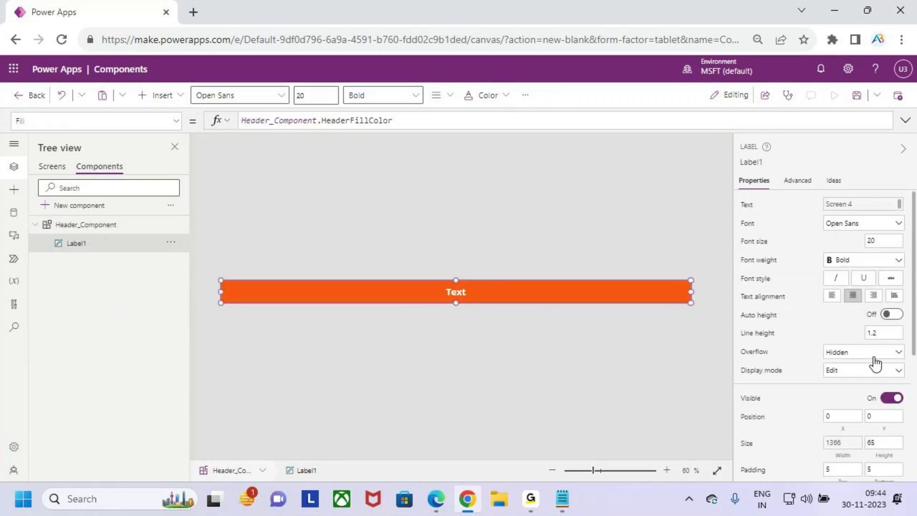
{"action": "scroll", "coordinate": [874, 360], "scroll_direction": "down", "scroll_amount": 2}
{"action": "scroll", "coordinate": [876, 363], "scroll_direction": "down", "scroll_amount": 1}
{"action": "left_click", "coordinate": [884, 298]}
{"action": "key", "text": "BackSpace"}
{"action": "key", "text": "BackSpace"}
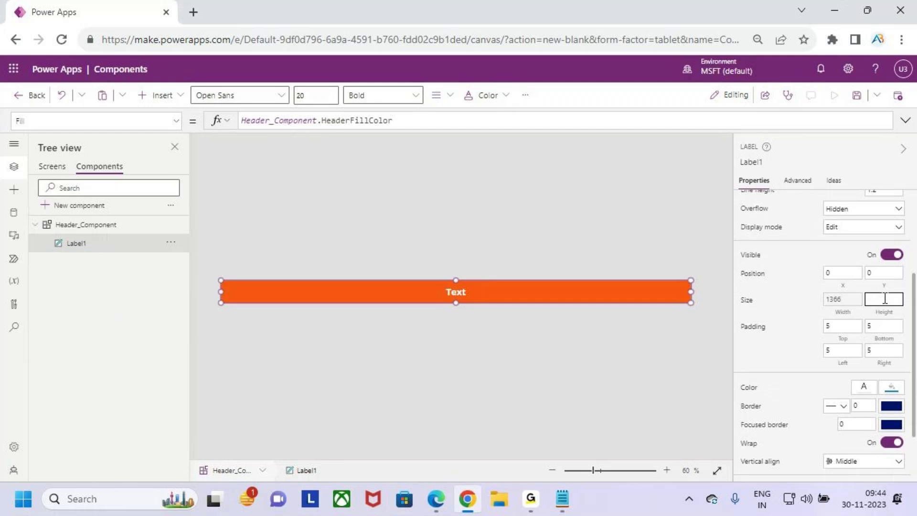
{"action": "type", "text": "75"}
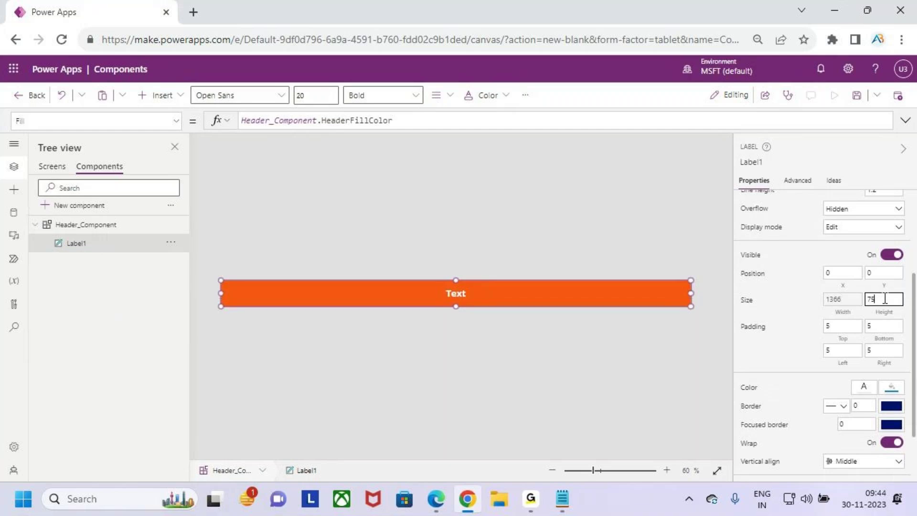
- Check how the header on Welcome_Screen reflects the resized label
{"action": "left_click", "coordinate": [49, 167]}
{"action": "left_click", "coordinate": [527, 274]}
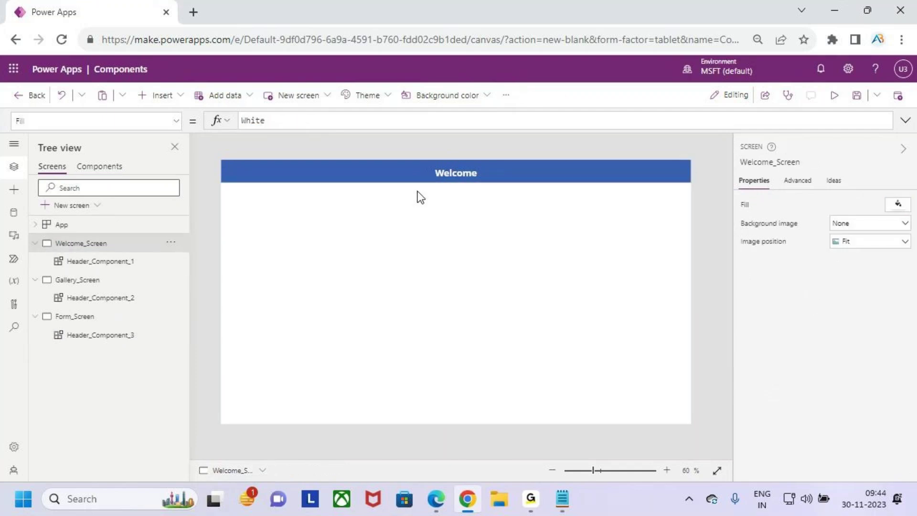
{"action": "left_click", "coordinate": [96, 167]}
{"action": "left_click", "coordinate": [50, 167]}
{"action": "key", "text": "ctrl+2"}
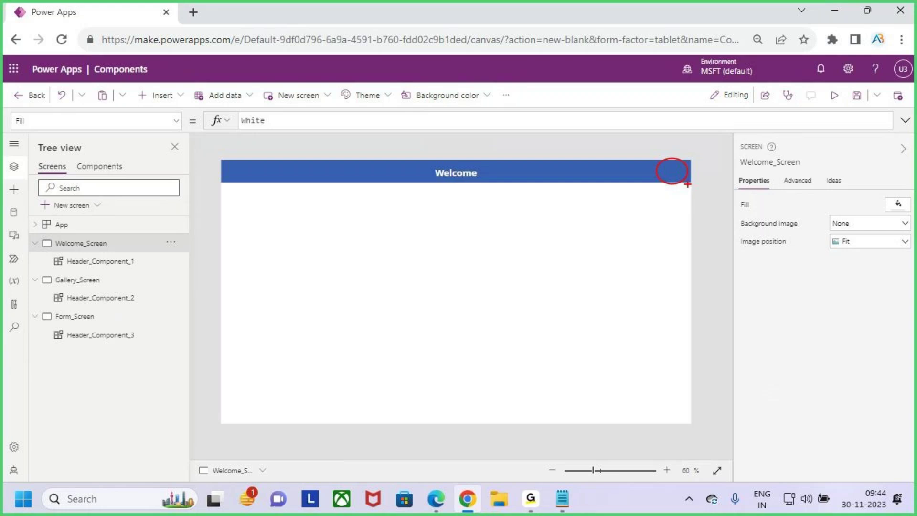
{"action": "left_click_drag", "start_coordinate": [673, 155], "coordinate": [676, 138]}
{"action": "left_click_drag", "start_coordinate": [569, 162], "coordinate": [640, 168]}
{"action": "left_click_drag", "start_coordinate": [571, 169], "coordinate": [641, 181]}
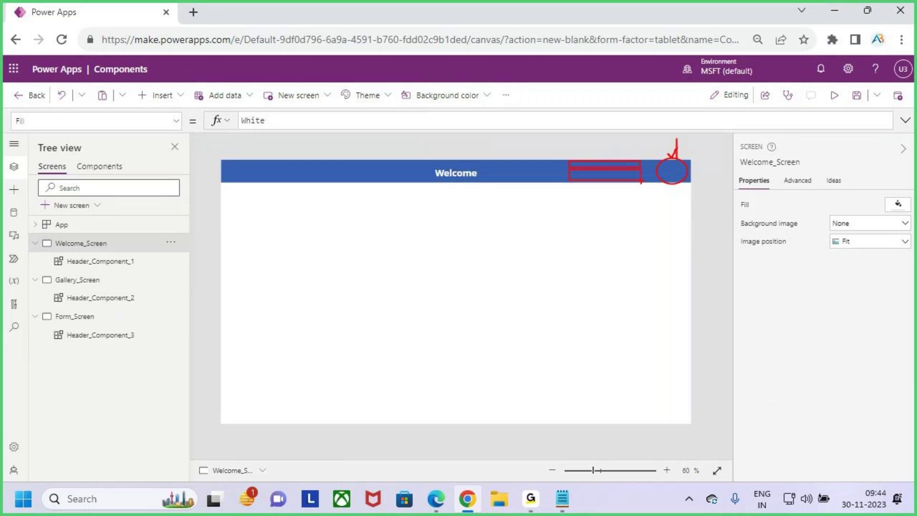
{"action": "key", "text": "Escape"}
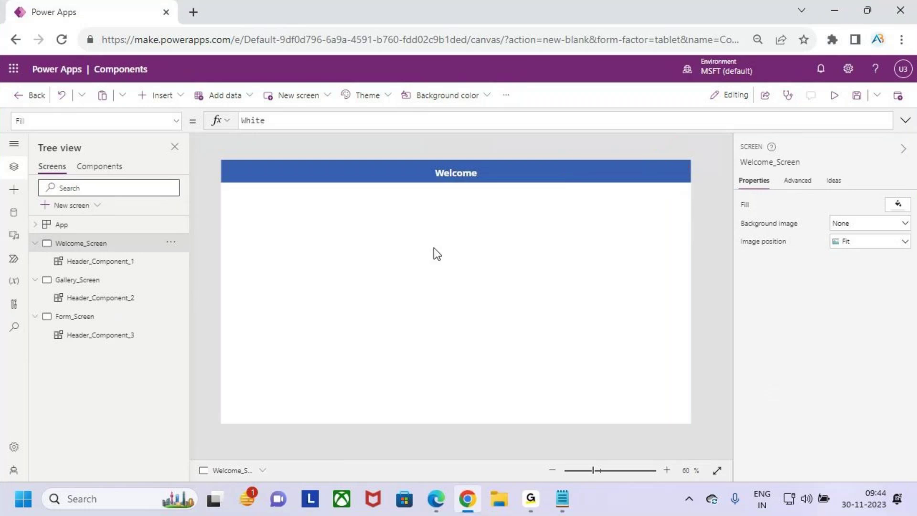
- Inspect the size of Label1, Header_Component and Header_Component_1, and look through the available actions for the Welcome_Screen instance
{"action": "left_click", "coordinate": [99, 166]}
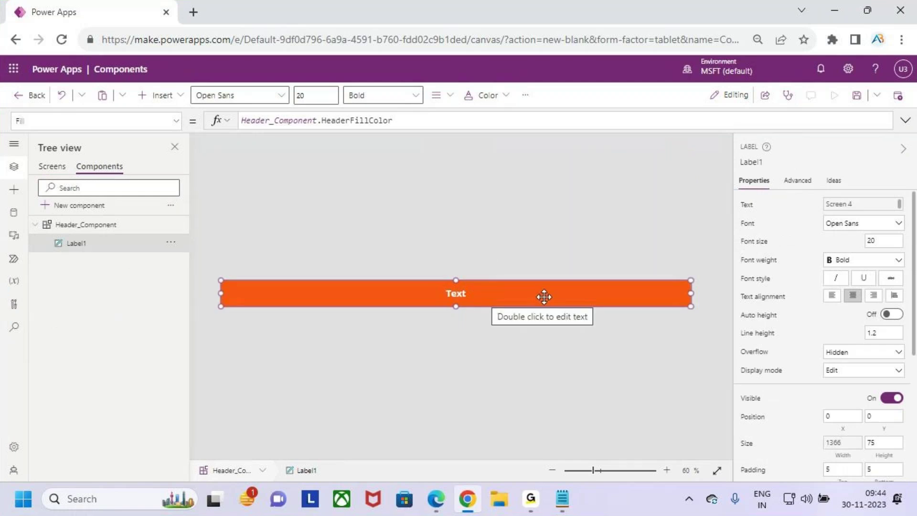
{"action": "left_click", "coordinate": [95, 224]}
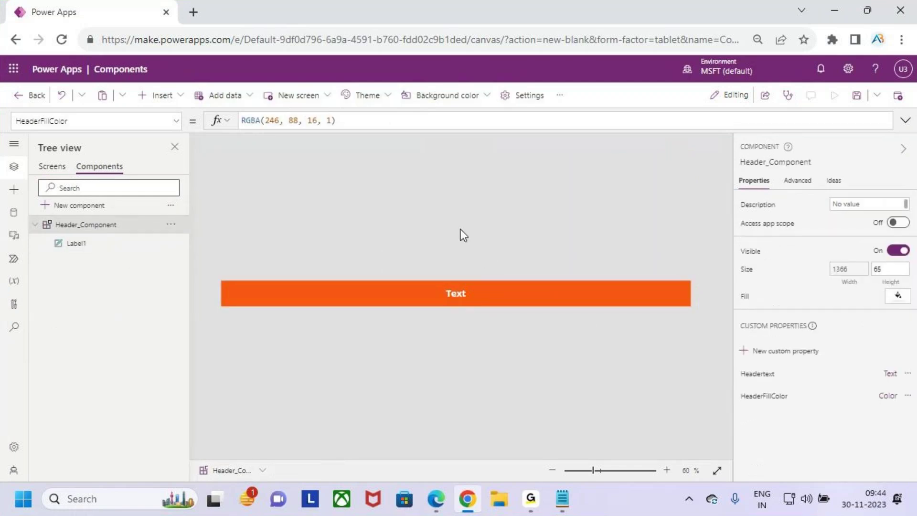
{"action": "left_click", "coordinate": [52, 166]}
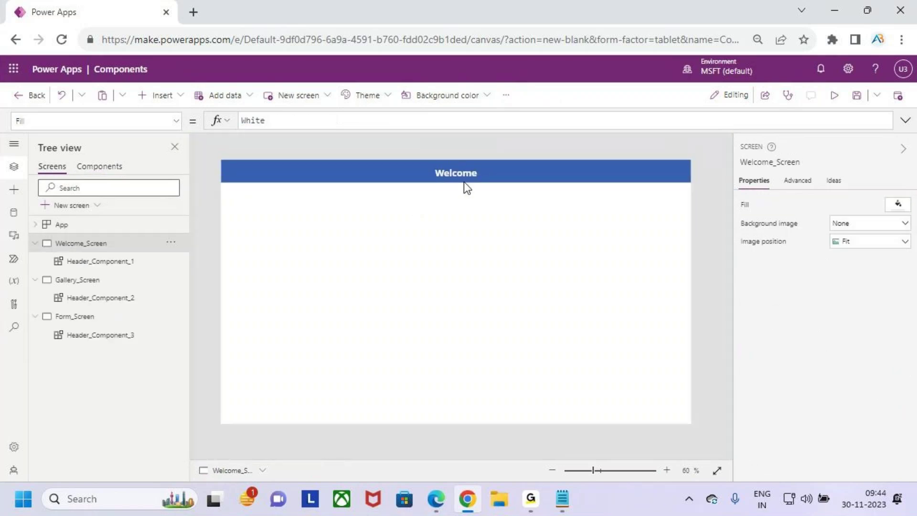
{"action": "left_click", "coordinate": [473, 173]}
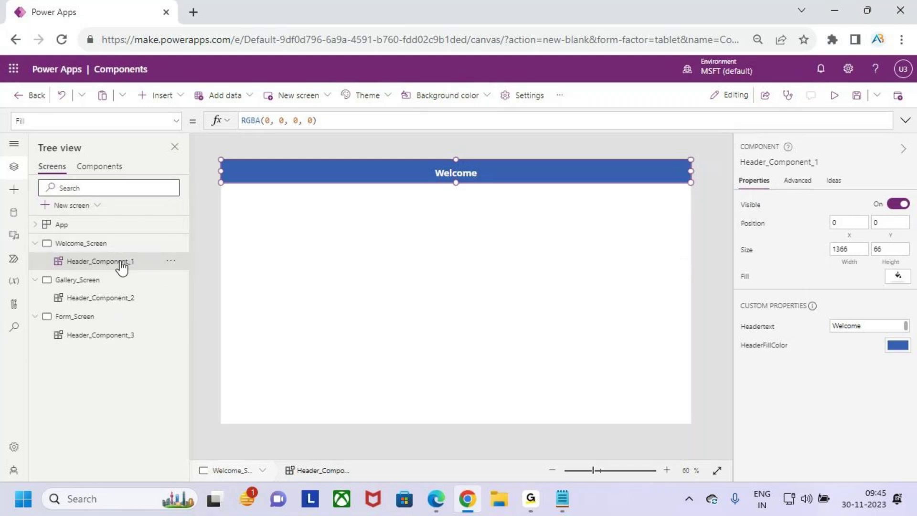
{"action": "left_click", "coordinate": [170, 260]}
{"action": "left_click", "coordinate": [203, 405]}
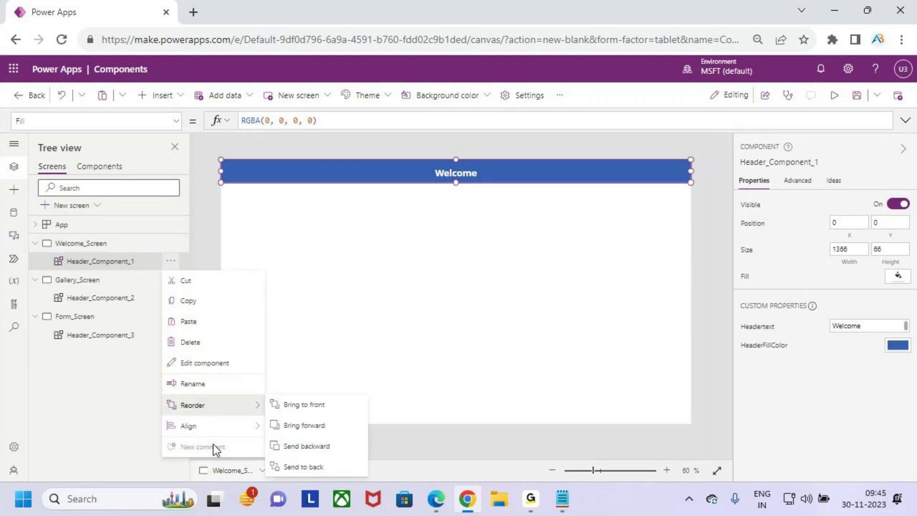
{"action": "left_click", "coordinate": [363, 293]}
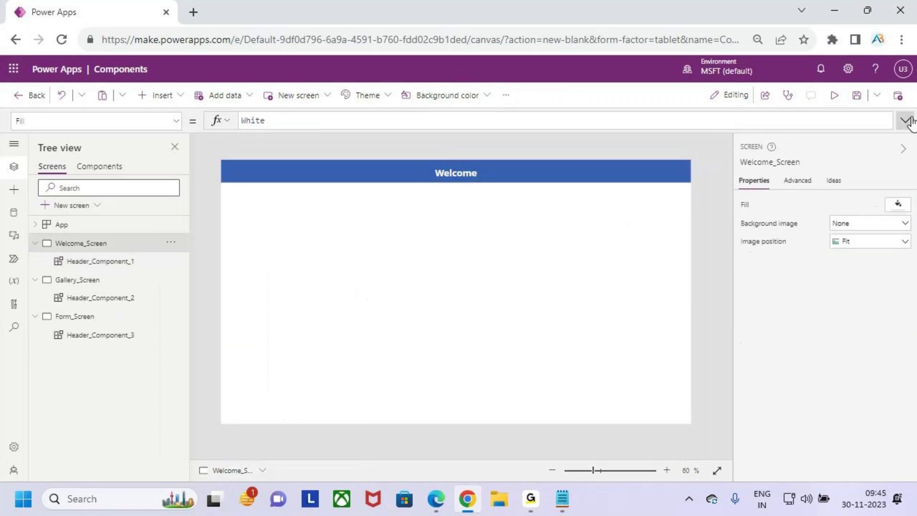
- Save the Components app and publish this version
{"action": "left_click", "coordinate": [855, 95]}
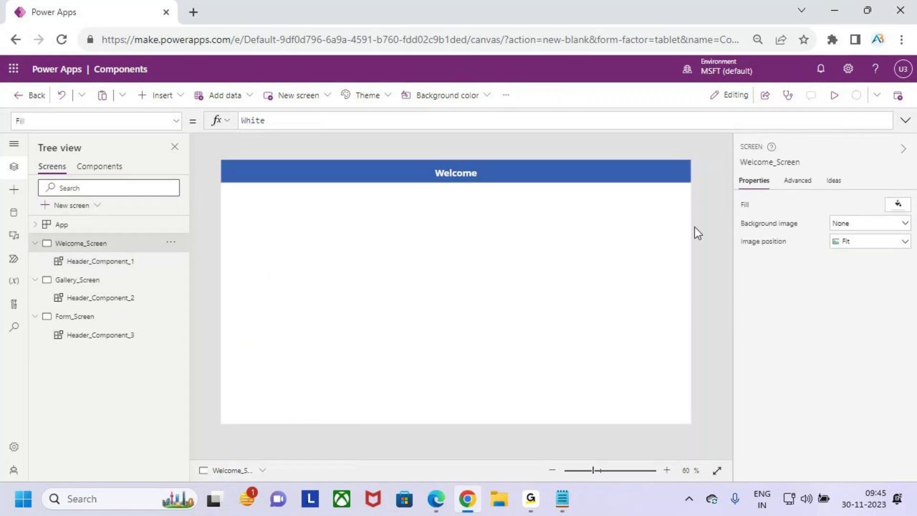
{"action": "left_click", "coordinate": [897, 99]}
{"action": "left_click", "coordinate": [496, 394]}
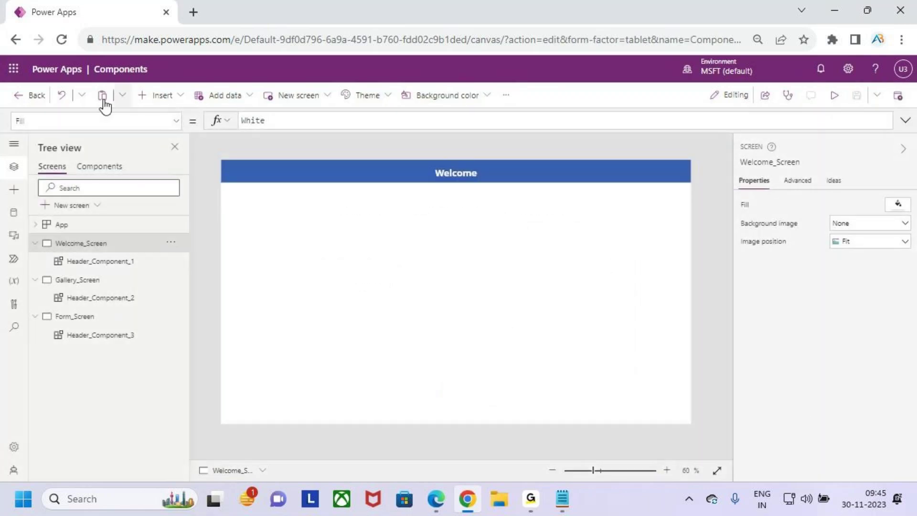
- Reload the Components app in the studio, dismiss the welcome and read-only notices, and regain editing control
{"action": "left_click", "coordinate": [62, 39]}
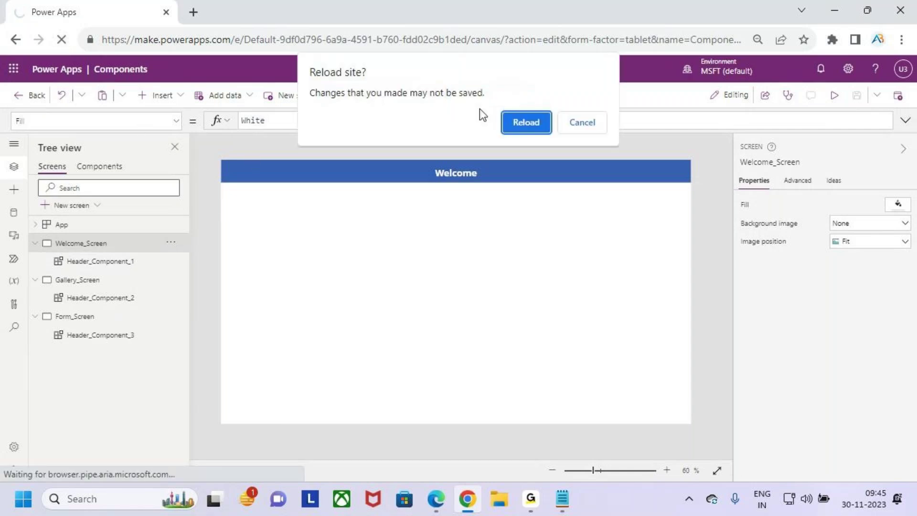
{"action": "left_click", "coordinate": [520, 122]}
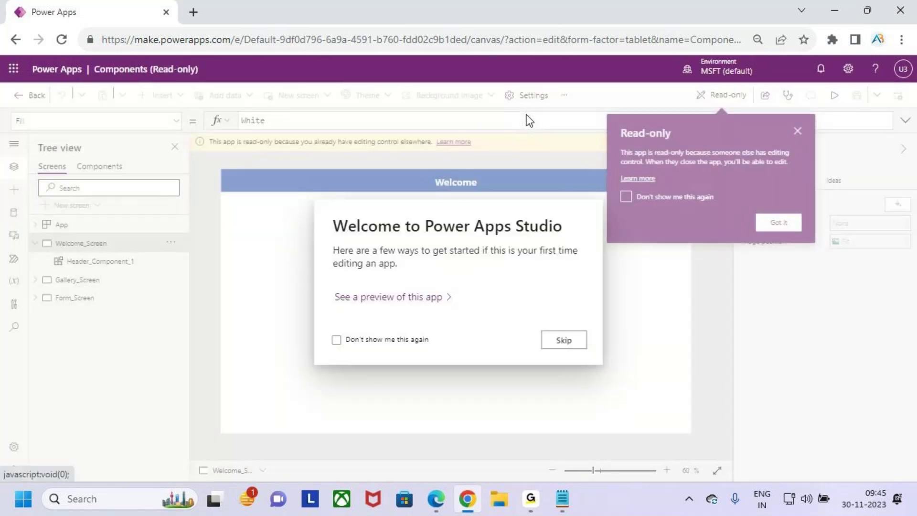
{"action": "left_click", "coordinate": [565, 342]}
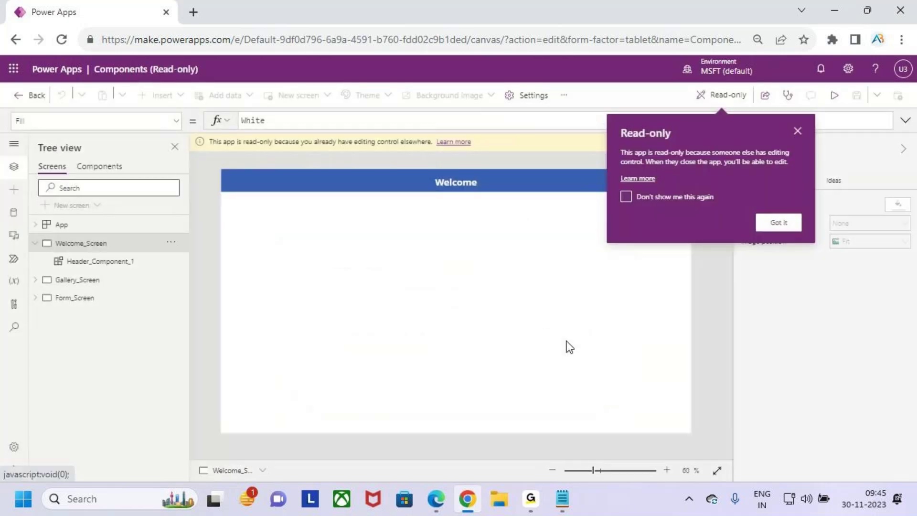
{"action": "left_click", "coordinate": [778, 223]}
{"action": "left_click", "coordinate": [694, 142]}
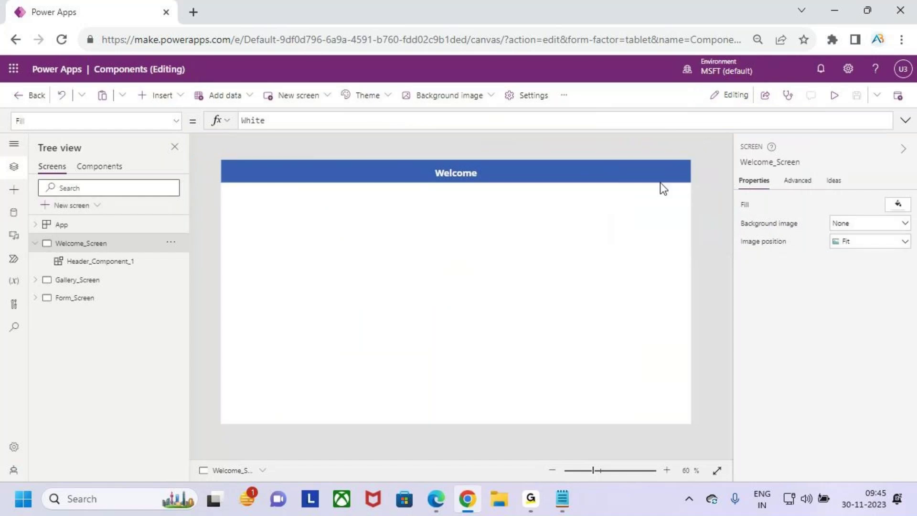
- Check the size of Header_Component_1 on Welcome_Screen, the Gallery_Screen header, and the size of Label1 inside Header_Component
{"action": "left_click", "coordinate": [576, 178]}
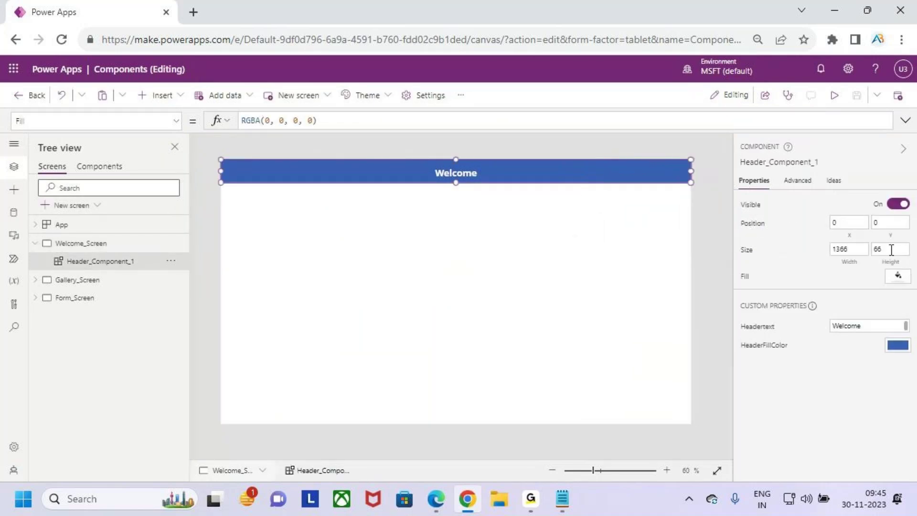
{"action": "left_click", "coordinate": [80, 281]}
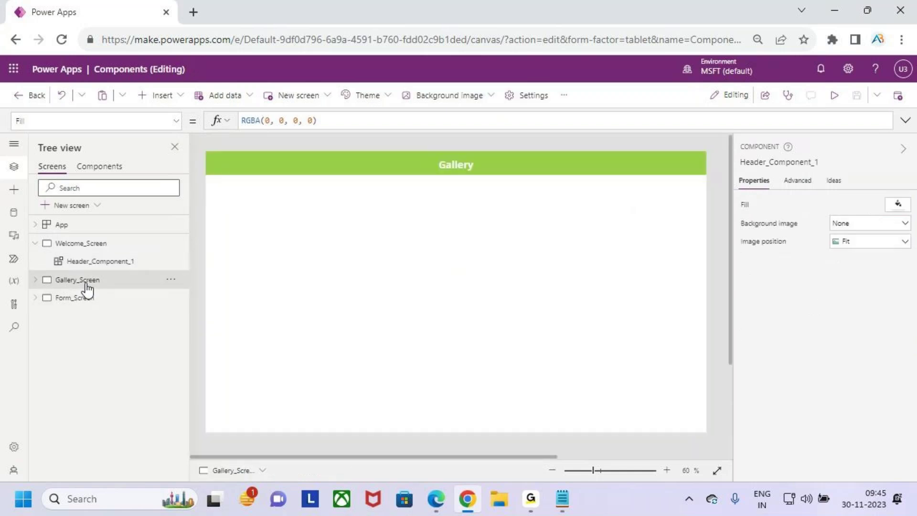
{"action": "left_click", "coordinate": [106, 176]}
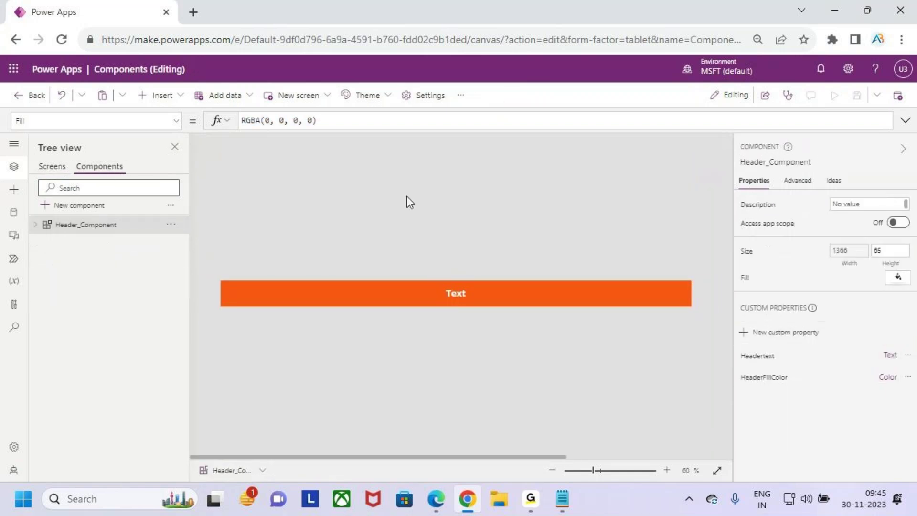
{"action": "left_click", "coordinate": [473, 293]}
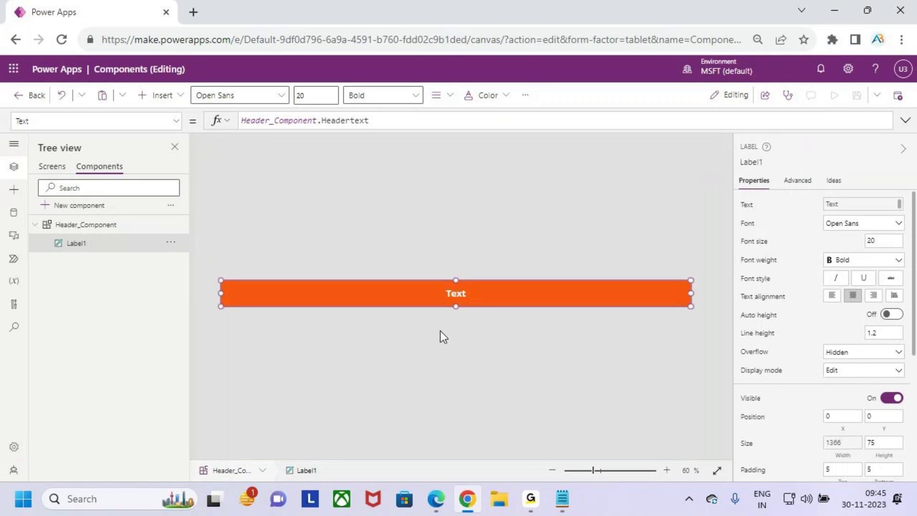
- Set the height of Header_Component to 75, and check Label1 and the header on Gallery_Screen
{"action": "left_click", "coordinate": [119, 230]}
{"action": "left_click", "coordinate": [881, 252]}
{"action": "left_click_drag", "start_coordinate": [881, 252], "coordinate": [852, 261]}
{"action": "key", "text": "BackSpace"}
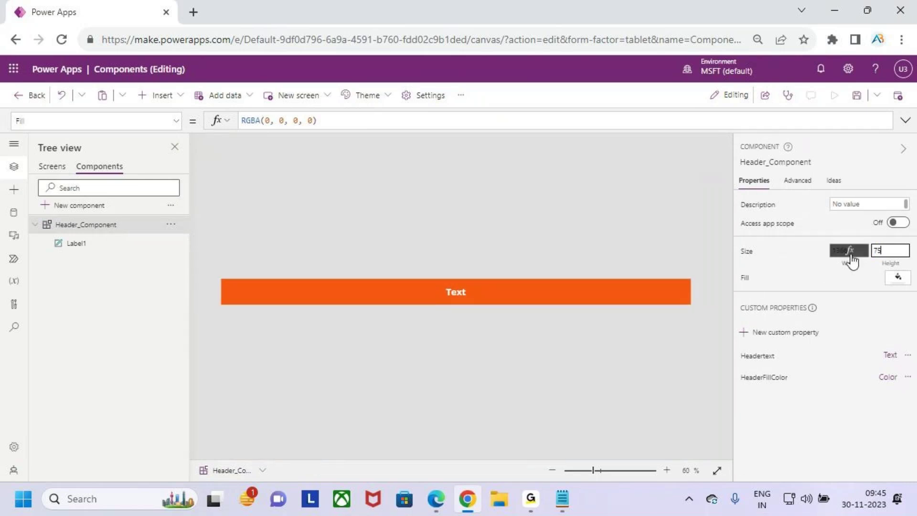
{"action": "left_click", "coordinate": [79, 243]}
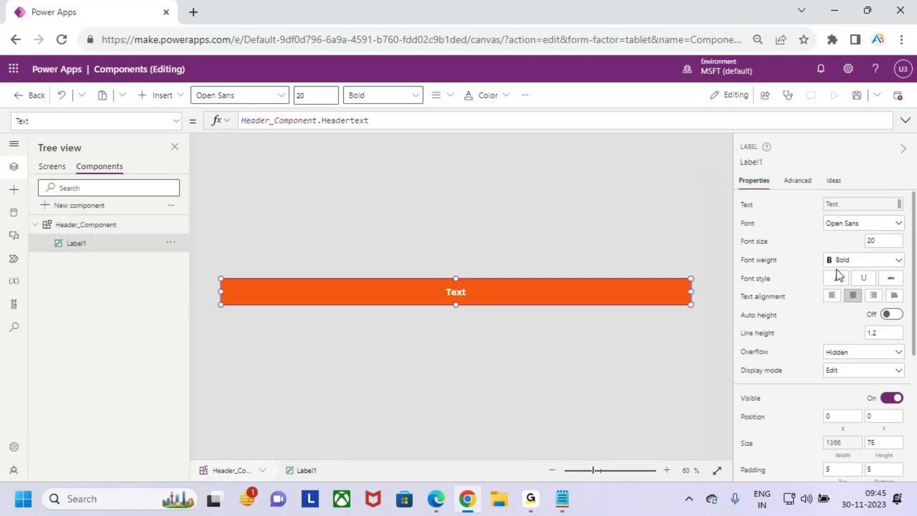
{"action": "scroll", "coordinate": [864, 291], "scroll_direction": "down", "scroll_amount": 5}
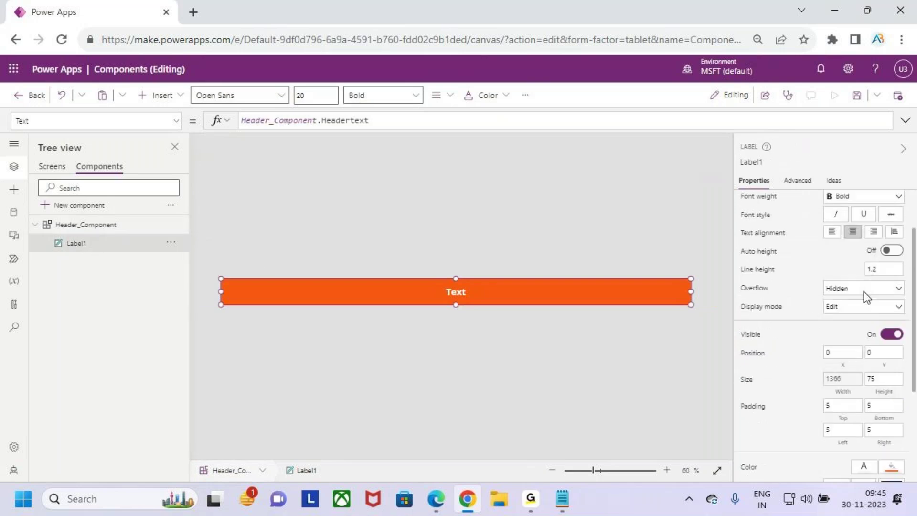
{"action": "left_click", "coordinate": [48, 167]}
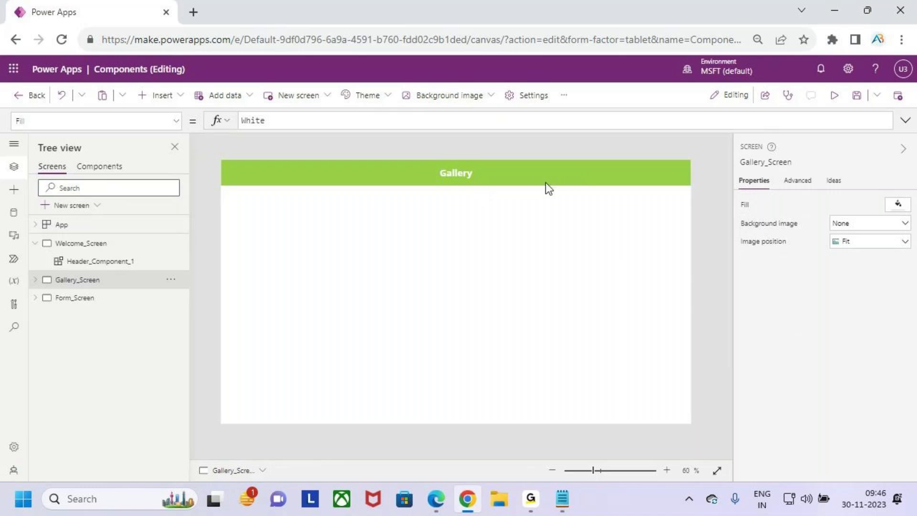
{"action": "key", "text": "ctrl+2"}
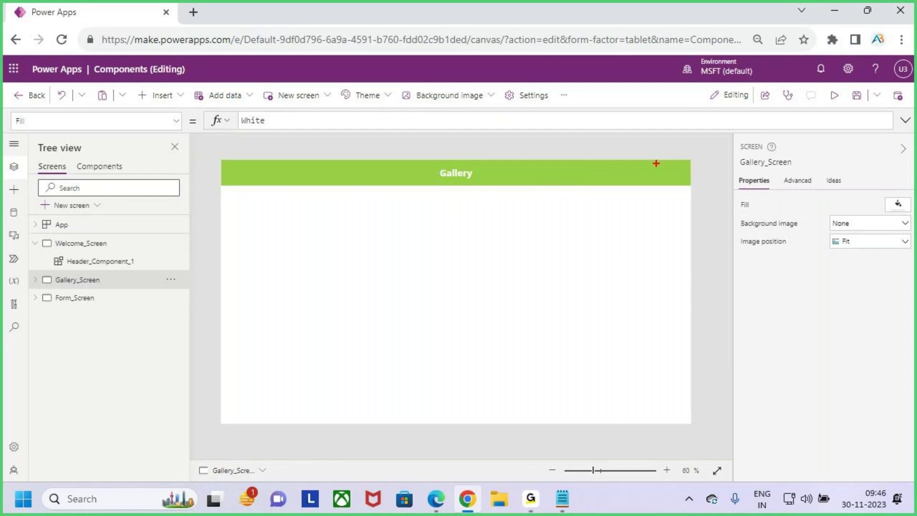
{"action": "left_click_drag", "start_coordinate": [650, 161], "coordinate": [668, 185]}
{"action": "mouse_move", "coordinate": [570, 164]}
{"action": "left_mouse_down"}
{"action": "mouse_move", "coordinate": [613, 179]}
{"action": "mouse_move", "coordinate": [613, 195]}
{"action": "left_mouse_up"}
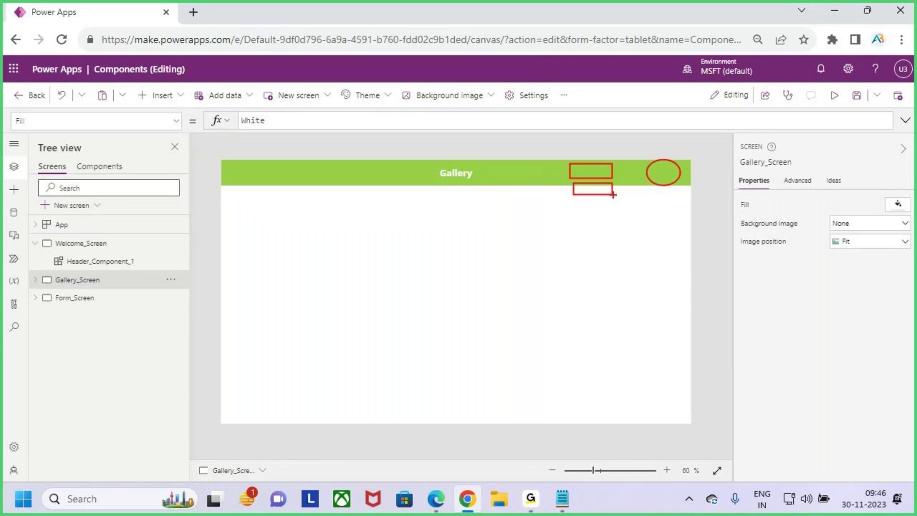
{"action": "key", "text": "Escape"}
- Insert an image into Header_Component, place it at the header bar's right end, and narrow it to about 66 wide by 75 high
{"action": "left_click", "coordinate": [99, 167]}
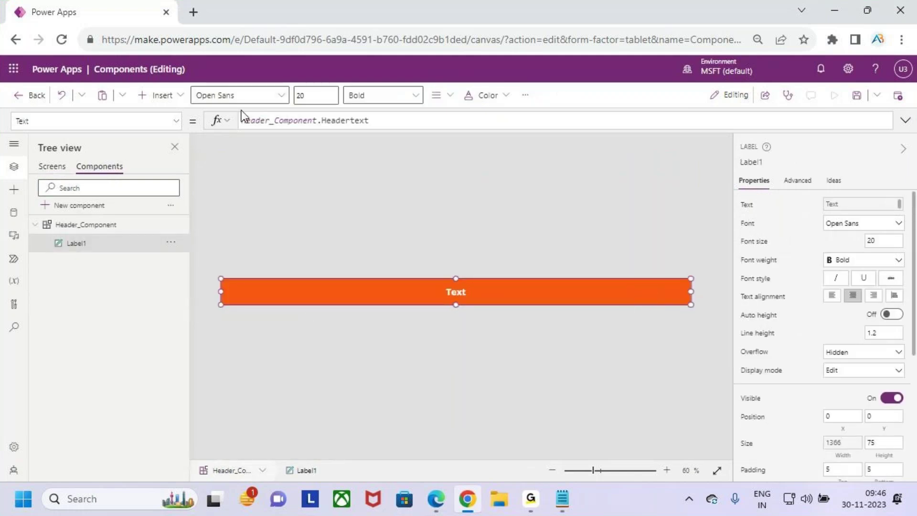
{"action": "left_click", "coordinate": [162, 96]}
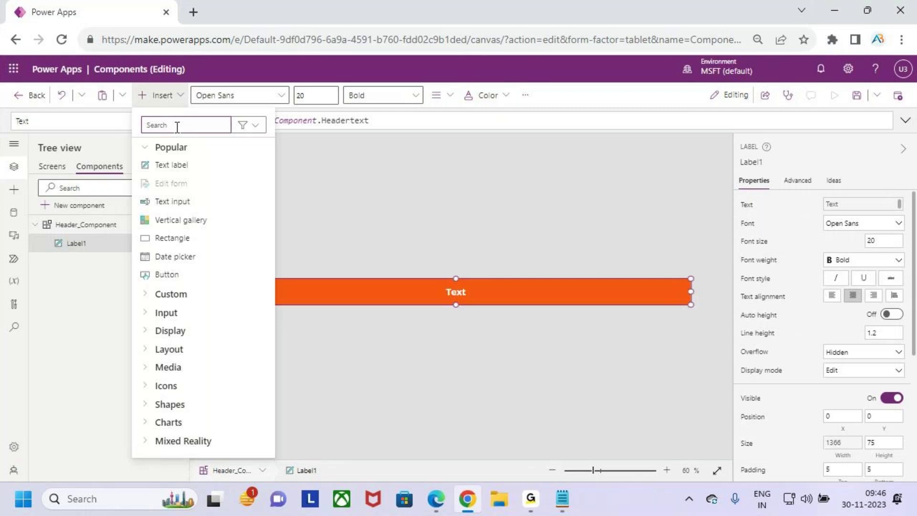
{"action": "type", "text": "ima"}
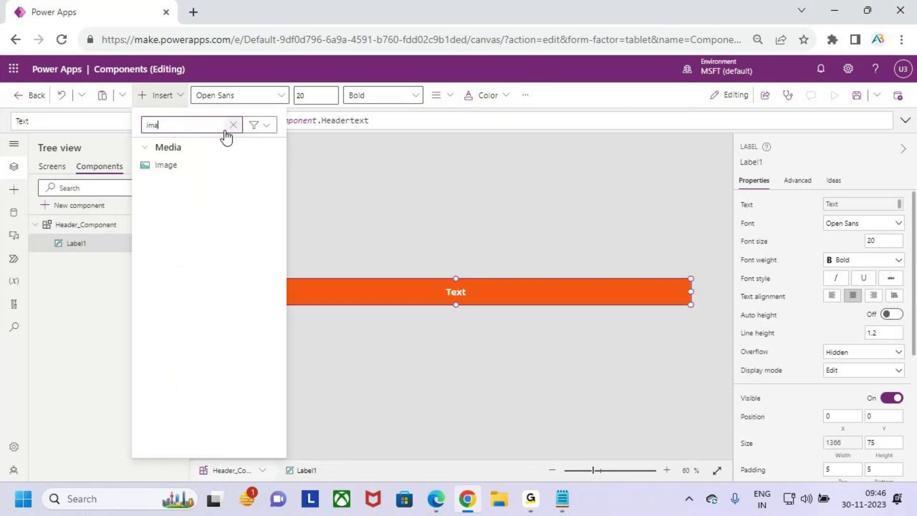
{"action": "left_click", "coordinate": [215, 165]}
{"action": "left_click_drag", "start_coordinate": [253, 291], "coordinate": [697, 283]}
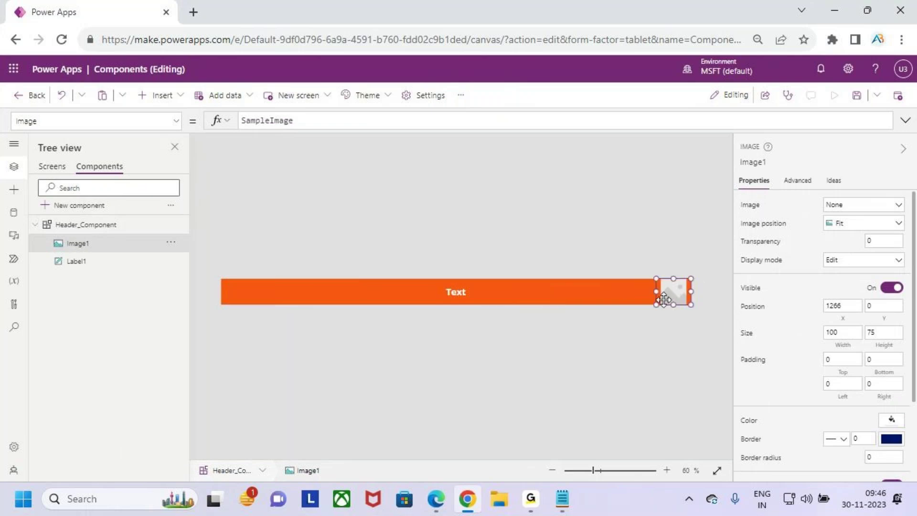
{"action": "left_click_drag", "start_coordinate": [654, 307], "coordinate": [665, 305]}
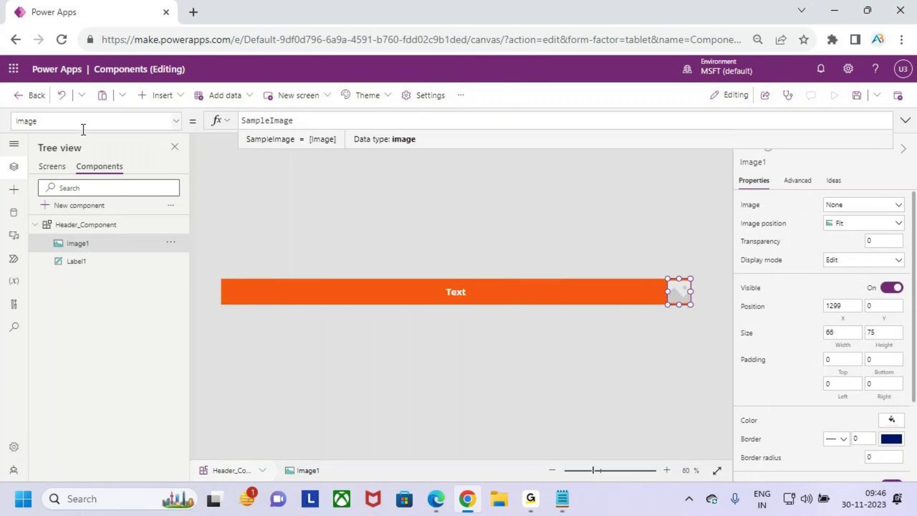
- Set the Image property of Image1 to User().Image and widen the image to about 76
{"action": "left_click", "coordinate": [55, 121]}
{"action": "left_click_drag", "start_coordinate": [320, 122], "coordinate": [197, 121]}
{"action": "type", "text": "user"}
{"action": "key", "text": "Tab"}
{"action": "type", "text": "("}
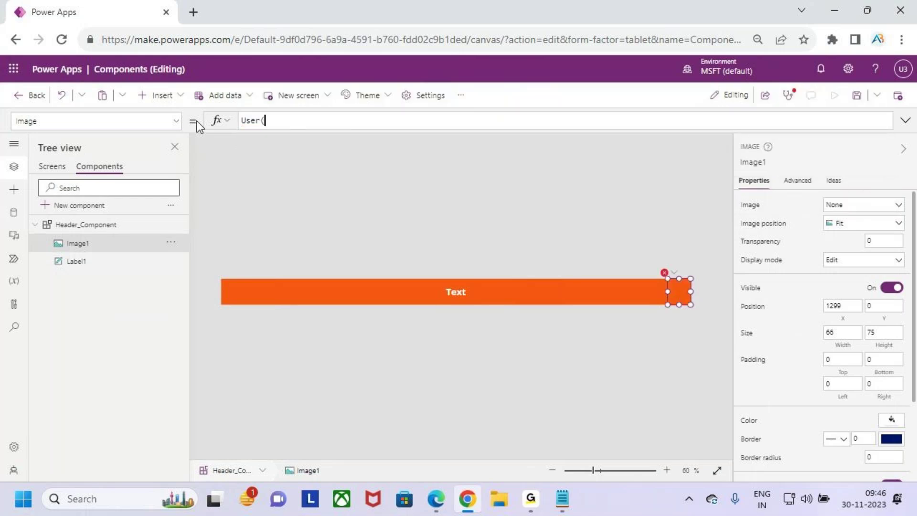
{"action": "type", "text": ").i"}
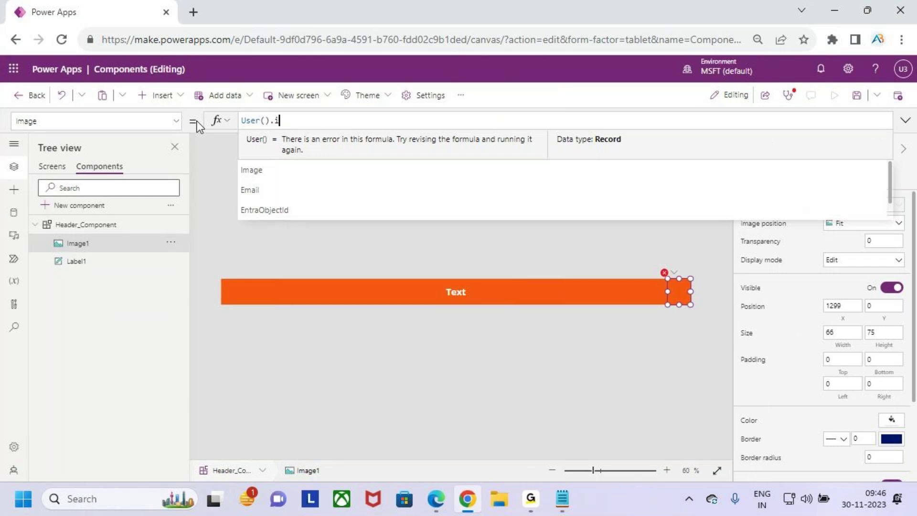
{"action": "key", "text": "Tab"}
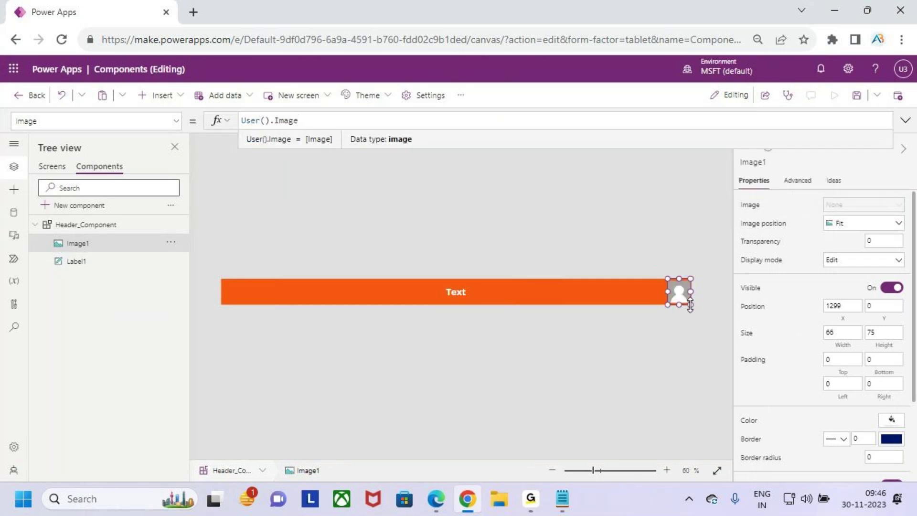
{"action": "left_click", "coordinate": [681, 281]}
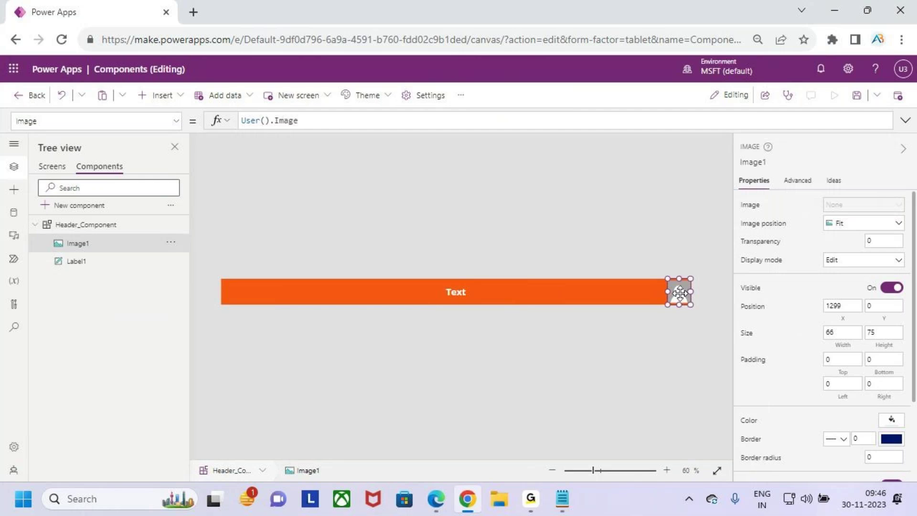
{"action": "left_click_drag", "start_coordinate": [669, 293], "coordinate": [667, 294]}
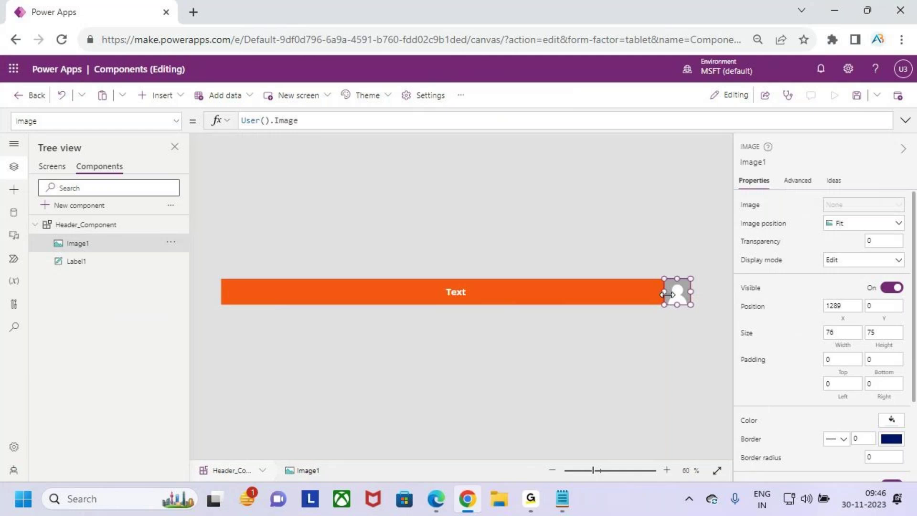
- Open the signed-in user's account page, return to the Components app, and open the photo change dialog for the account
{"action": "left_click", "coordinate": [903, 70]}
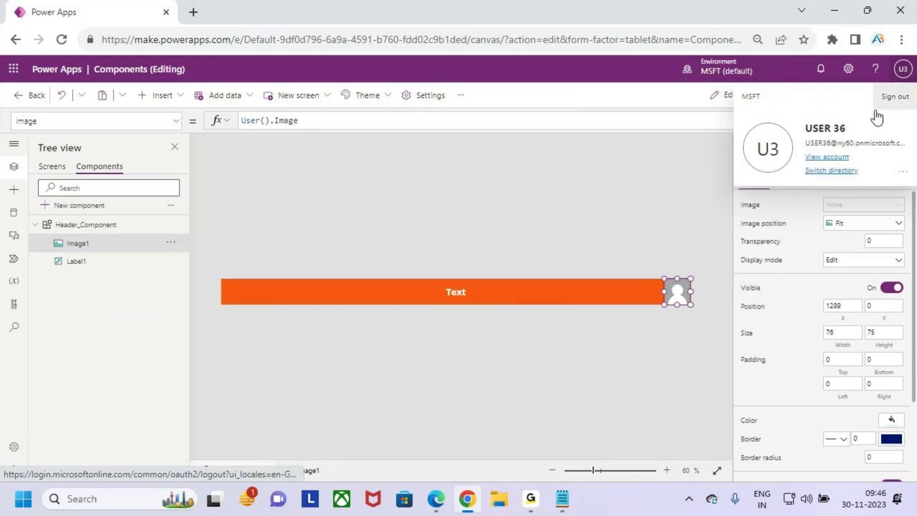
{"action": "left_click", "coordinate": [833, 157]}
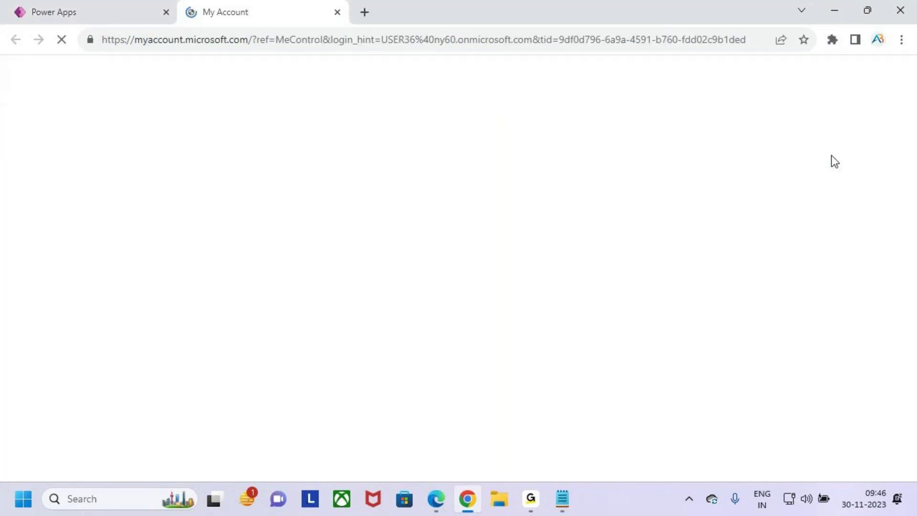
{"action": "left_click", "coordinate": [94, 1]}
{"action": "left_click", "coordinate": [903, 71]}
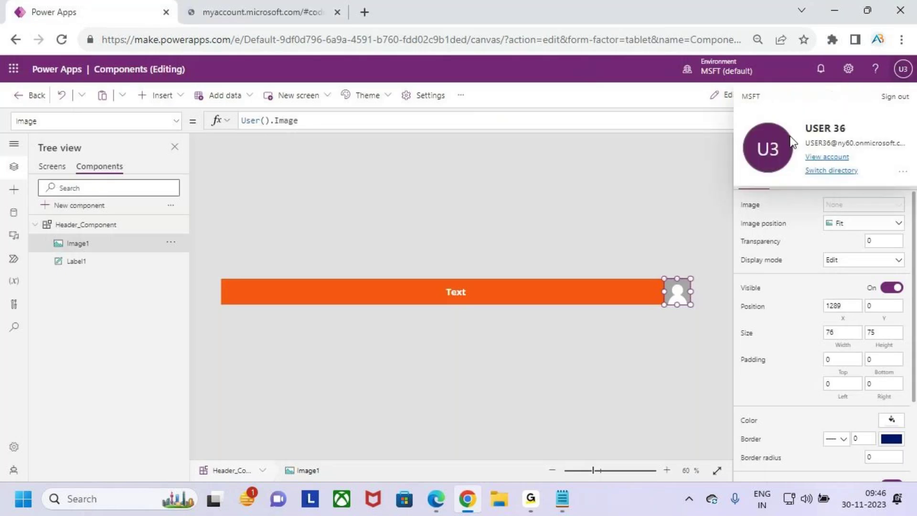
{"action": "left_click", "coordinate": [764, 146]}
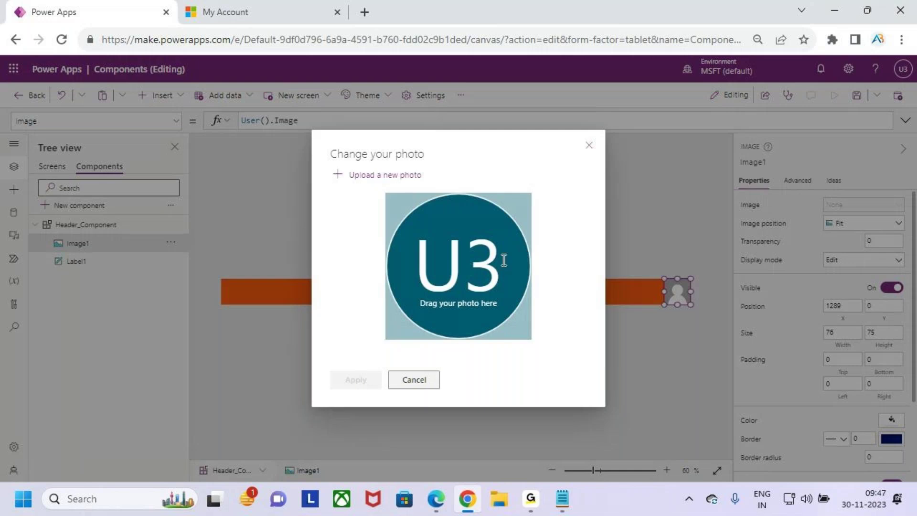
- Start uploading a new profile photo and browse to Desktop > MS Power Platform > Power Apps > Images
{"action": "left_click", "coordinate": [389, 174]}
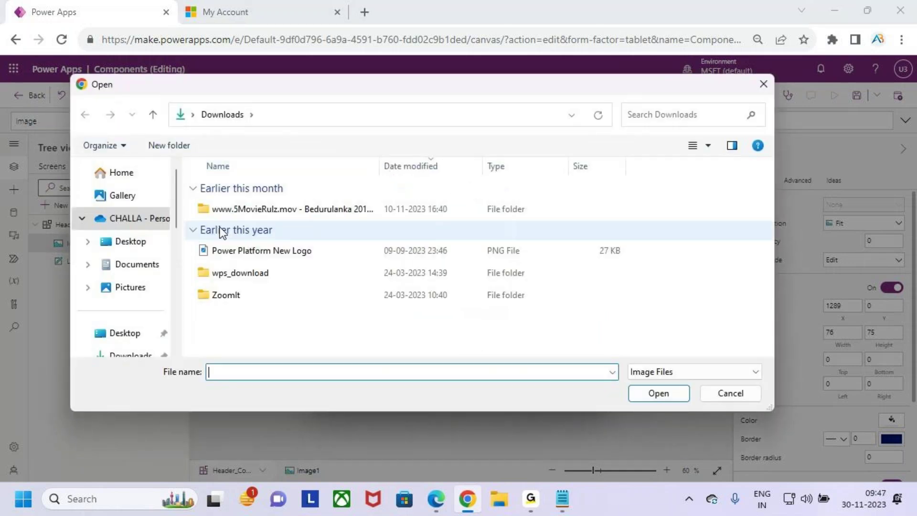
{"action": "scroll", "coordinate": [143, 303], "scroll_direction": "down", "scroll_amount": 1}
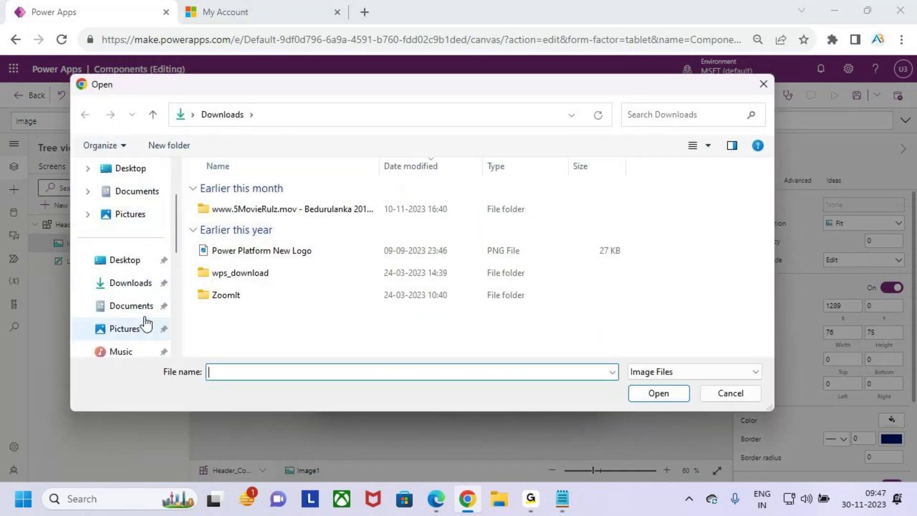
{"action": "scroll", "coordinate": [138, 286], "scroll_direction": "up", "scroll_amount": 1}
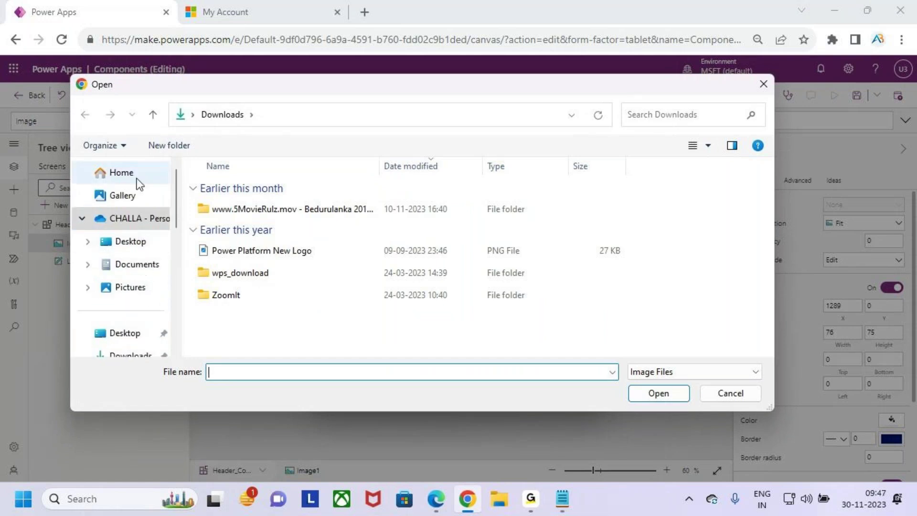
{"action": "left_click", "coordinate": [132, 243]}
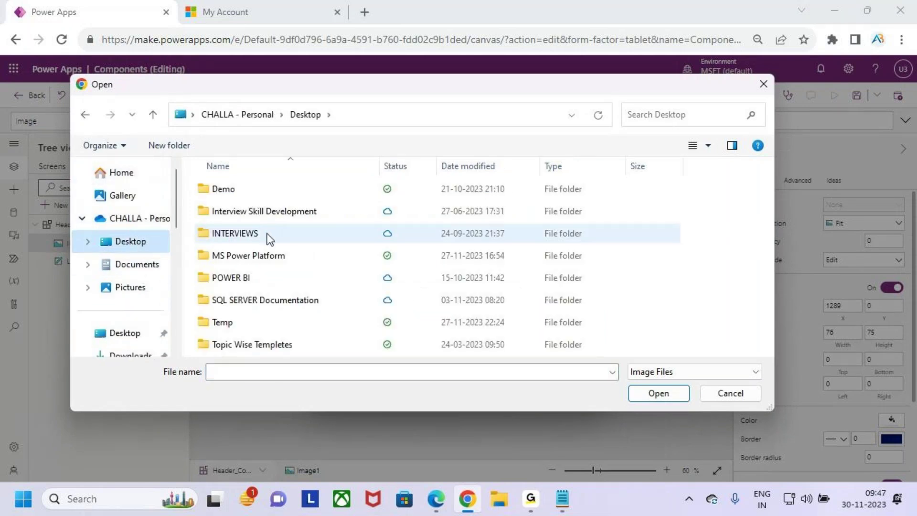
{"action": "double_click", "coordinate": [229, 256]}
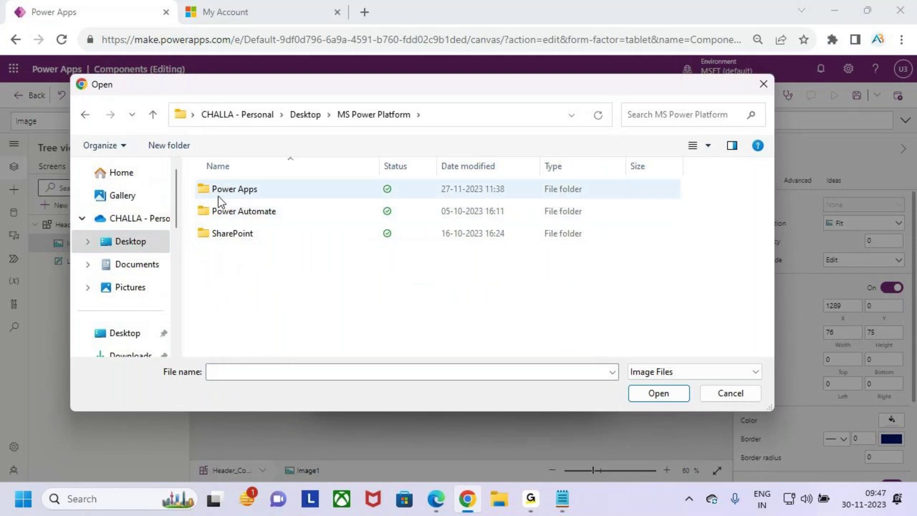
{"action": "double_click", "coordinate": [217, 190]}
{"action": "scroll", "coordinate": [236, 286], "scroll_direction": "down", "scroll_amount": 2}
{"action": "double_click", "coordinate": [229, 259]}
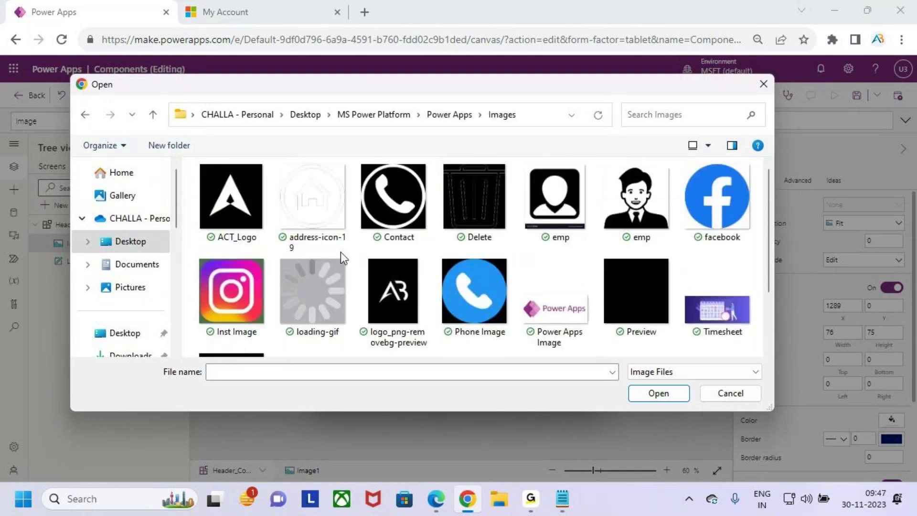
- Choose the "Power Apps Image" file and apply it as the account's profile photo
{"action": "scroll", "coordinate": [524, 231], "scroll_direction": "down", "scroll_amount": 2}
{"action": "scroll", "coordinate": [524, 231], "scroll_direction": "up", "scroll_amount": 2}
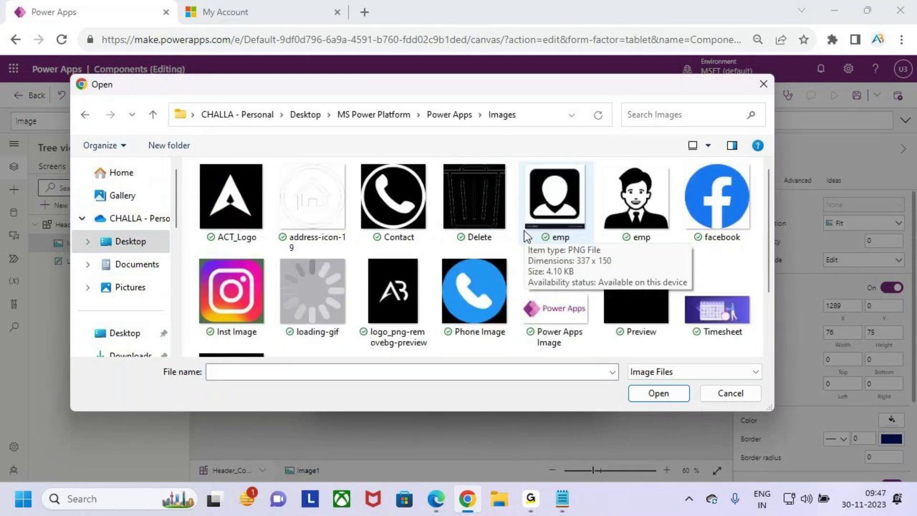
{"action": "scroll", "coordinate": [526, 236], "scroll_direction": "down", "scroll_amount": 2}
{"action": "scroll", "coordinate": [526, 236], "scroll_direction": "up", "scroll_amount": 2}
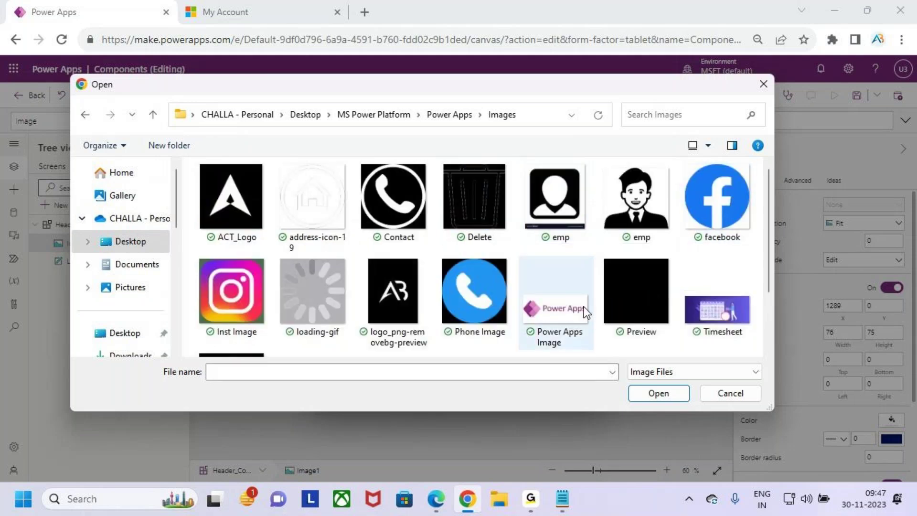
{"action": "left_click", "coordinate": [571, 313]}
{"action": "left_click", "coordinate": [669, 388]}
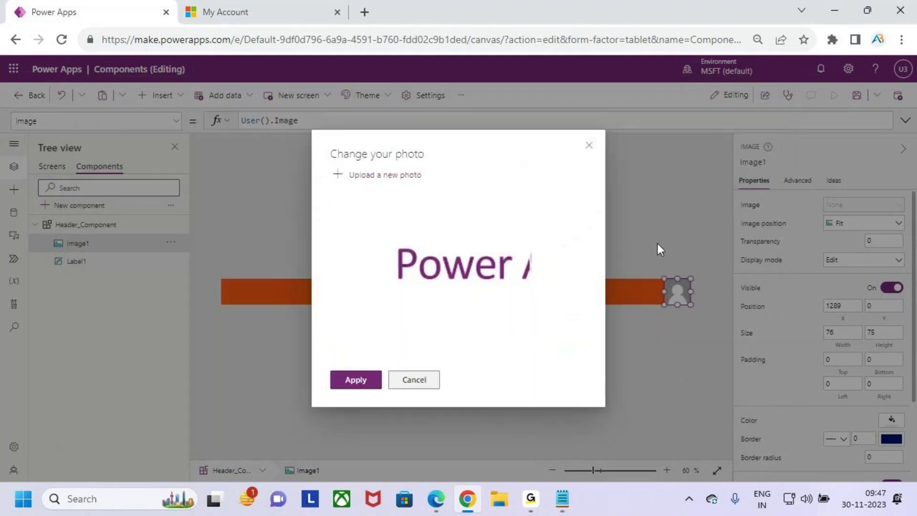
{"action": "left_click", "coordinate": [359, 380]}
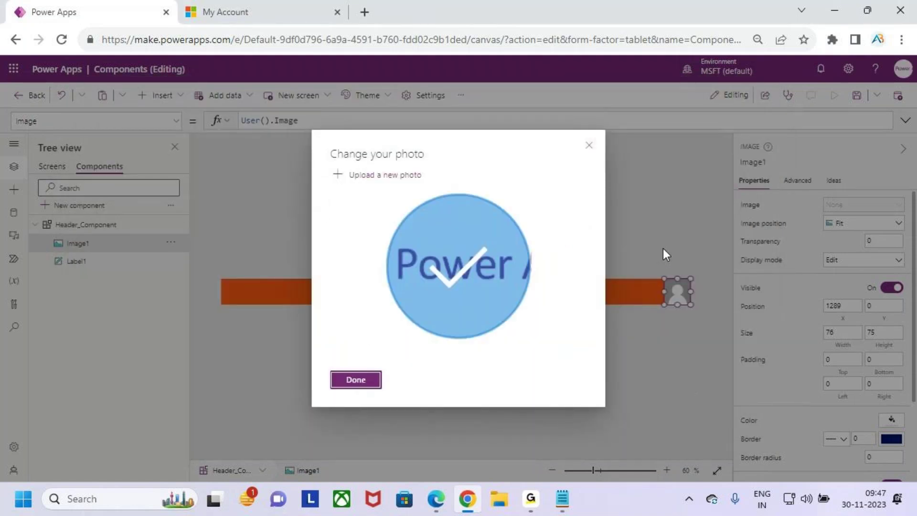
{"action": "left_click", "coordinate": [366, 382]}
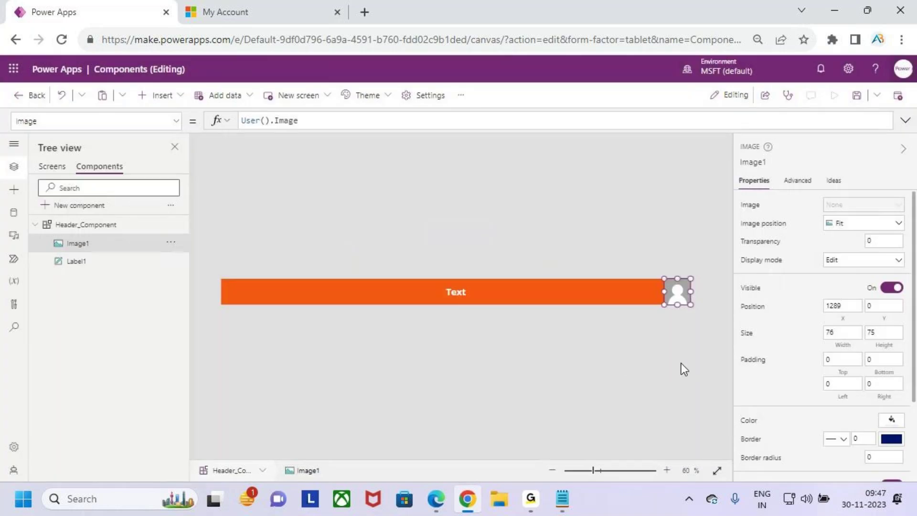
- Check the User().Image formula of the header component's image and save the app
{"action": "left_click", "coordinate": [629, 216]}
{"action": "left_click", "coordinate": [681, 288]}
{"action": "left_click", "coordinate": [311, 119]}
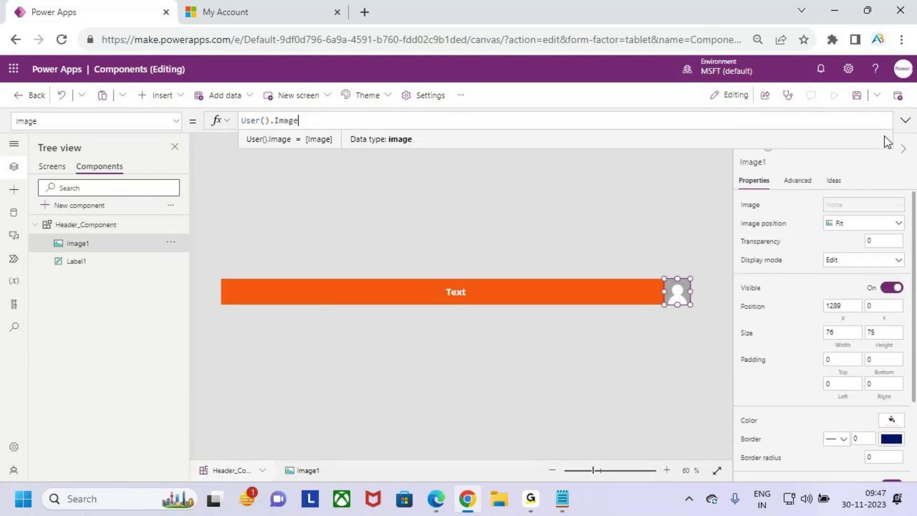
{"action": "left_click", "coordinate": [857, 98]}
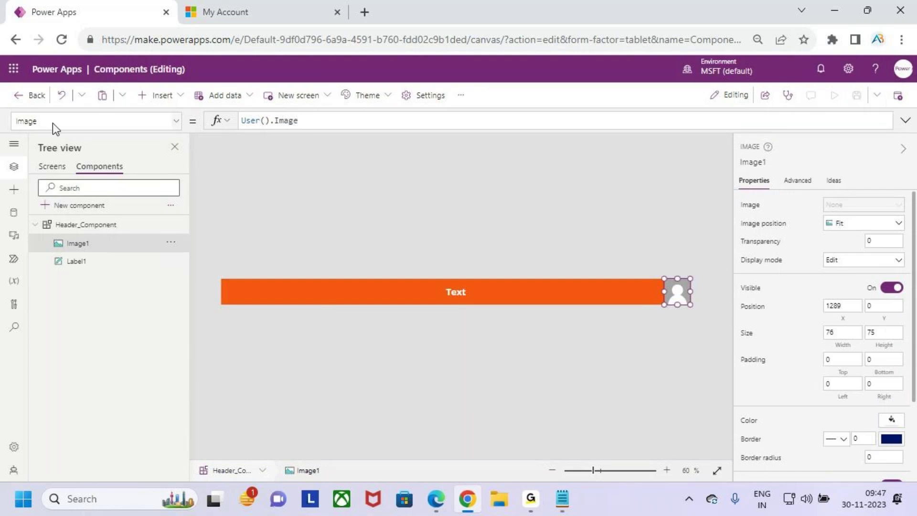
- Reload the app page, dismiss the welcome and read-only notices, and override the read-only mode to regain editing control
{"action": "left_click", "coordinate": [62, 41]}
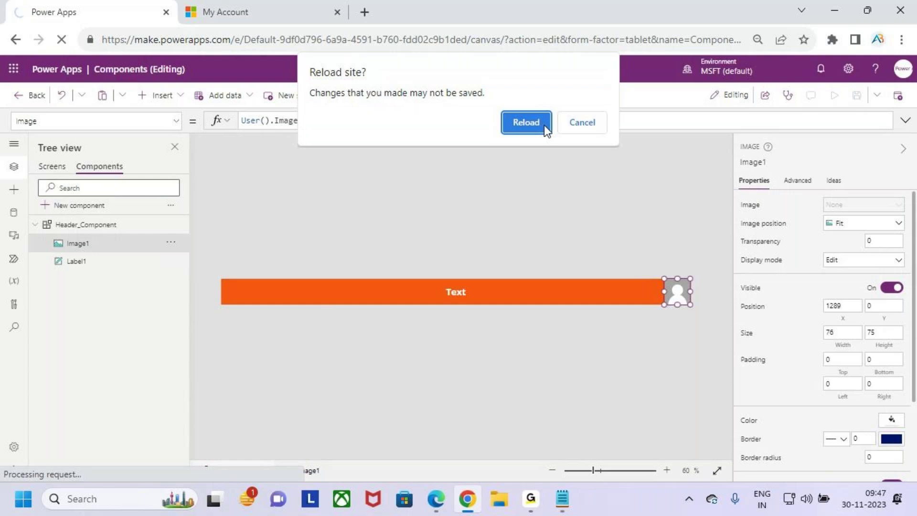
{"action": "left_click", "coordinate": [519, 119]}
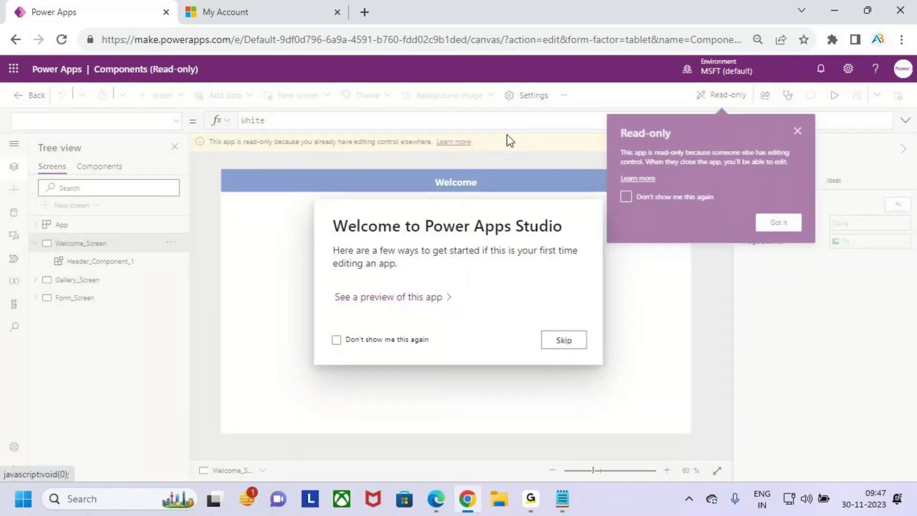
{"action": "left_click", "coordinate": [559, 340]}
{"action": "left_click", "coordinate": [778, 222]}
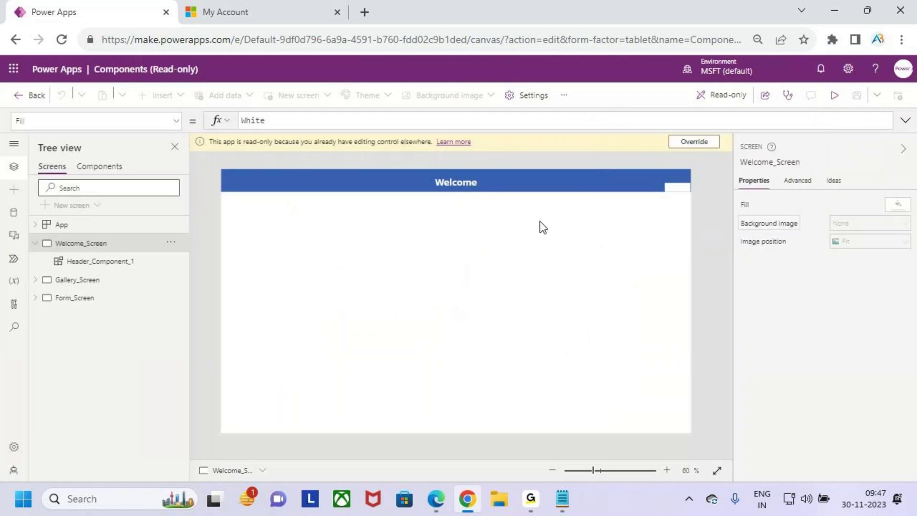
{"action": "left_click", "coordinate": [693, 142]}
- In Header_Component, resize the profile image to about 75 × 75 at X 1291, Y 0 on the bar's right end
{"action": "left_click", "coordinate": [102, 167]}
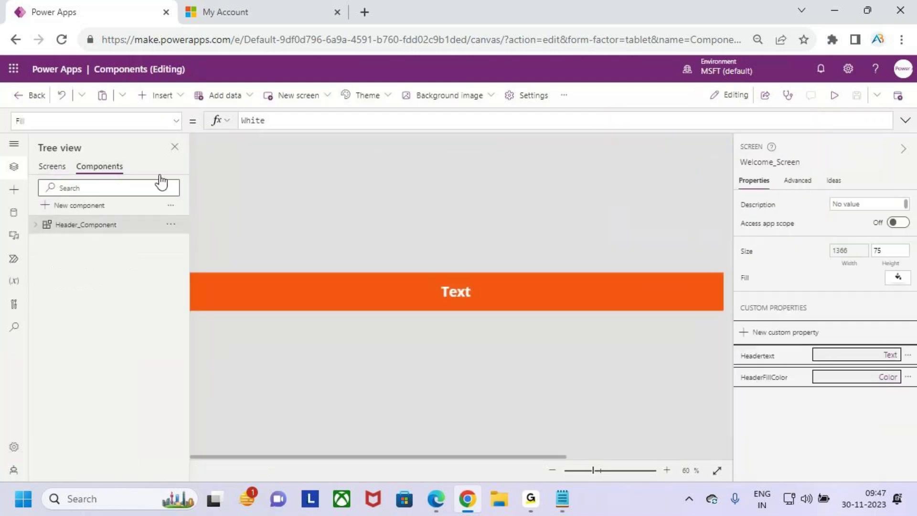
{"action": "left_click", "coordinate": [674, 301]}
{"action": "left_click_drag", "start_coordinate": [680, 313], "coordinate": [660, 292]}
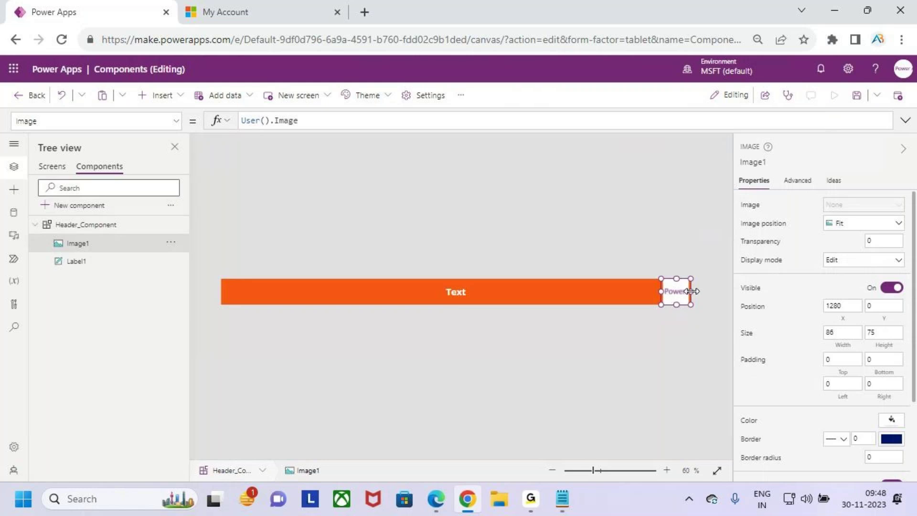
{"action": "left_click_drag", "start_coordinate": [660, 294], "coordinate": [678, 292]}
- Insert a text label beside the profile image, at about X 903, Y 0, sized about 373 × 36
{"action": "left_click", "coordinate": [616, 289]}
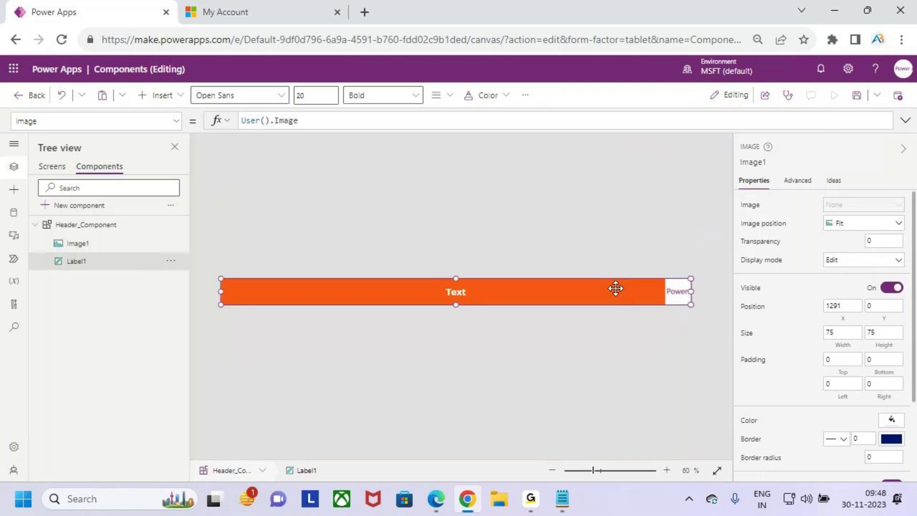
{"action": "left_click", "coordinate": [153, 96]}
{"action": "left_click", "coordinate": [177, 168]}
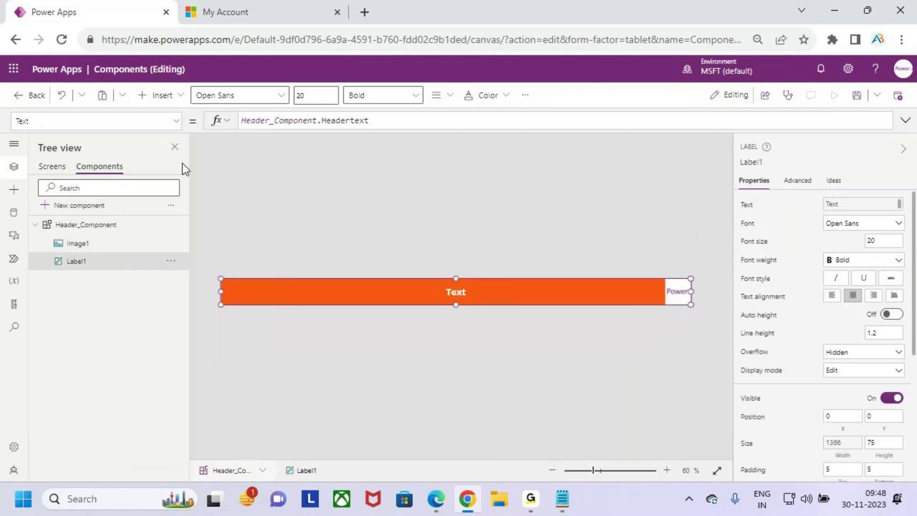
{"action": "left_click_drag", "start_coordinate": [244, 295], "coordinate": [660, 292]}
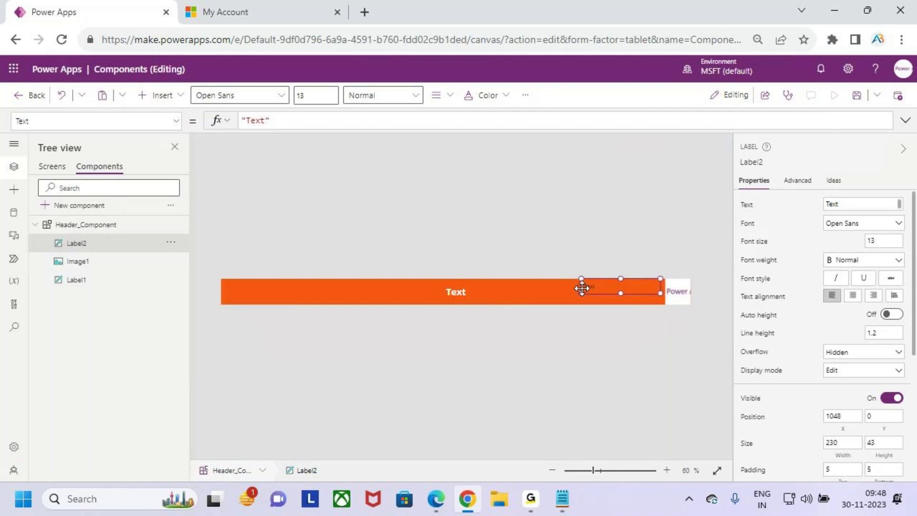
{"action": "left_click_drag", "start_coordinate": [581, 292], "coordinate": [531, 292]}
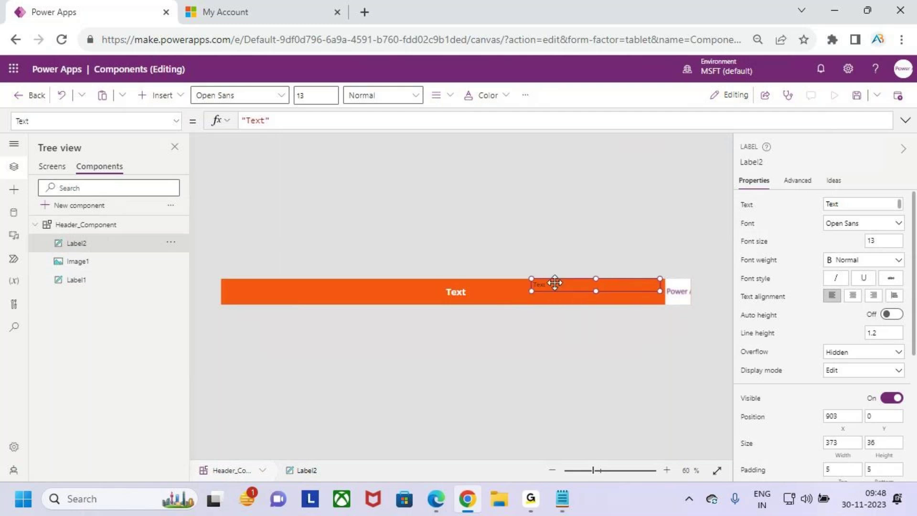
- Set the new label's text color to white and its font size to 14
{"action": "left_click", "coordinate": [439, 96]}
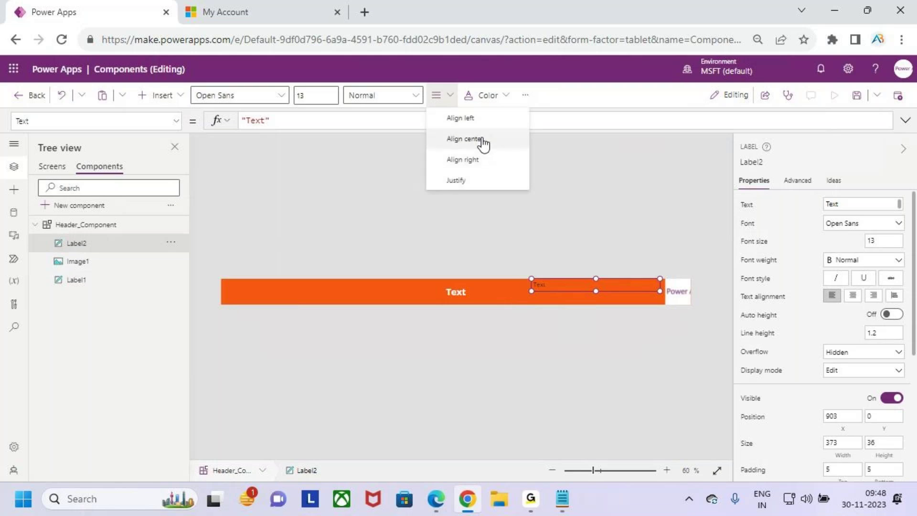
{"action": "left_click", "coordinate": [487, 96]}
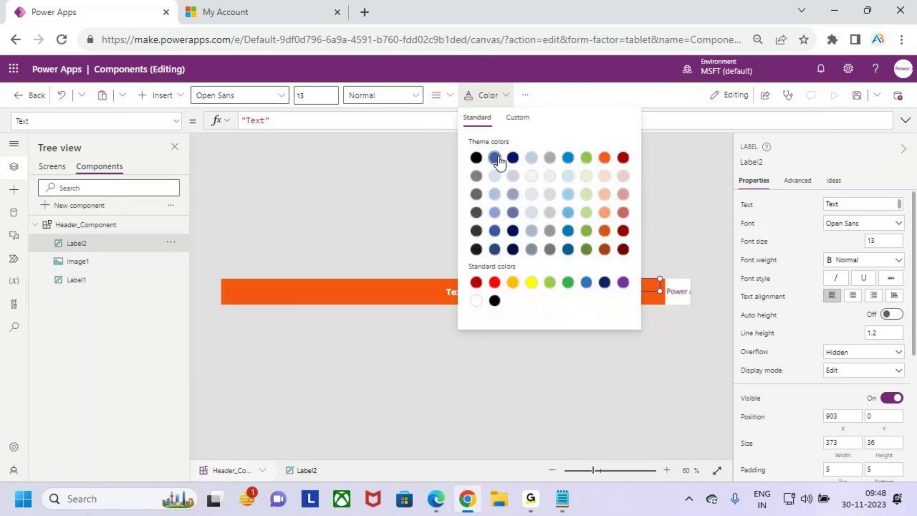
{"action": "left_click", "coordinate": [476, 301]}
{"action": "left_click", "coordinate": [318, 95]}
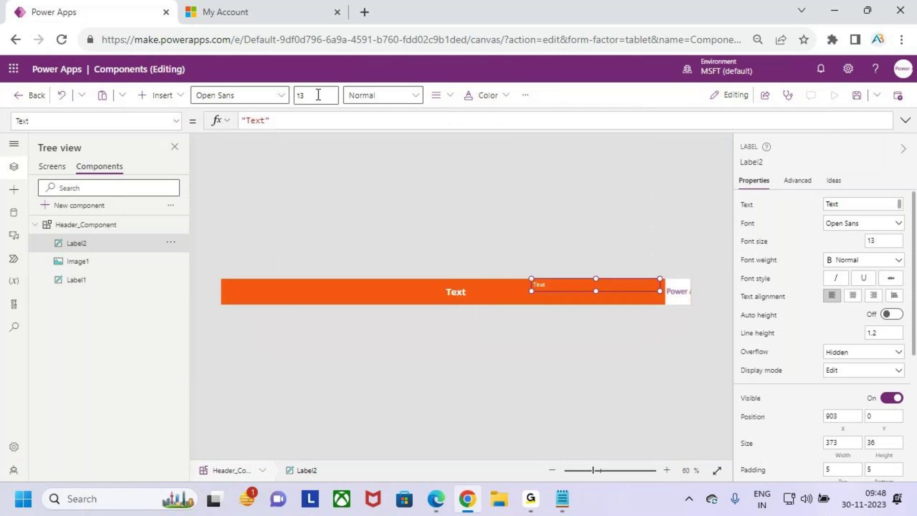
{"action": "left_click", "coordinate": [318, 94]}
{"action": "left_click", "coordinate": [746, 205]}
- Set the new label's Text formula to User().FullName
{"action": "left_click_drag", "start_coordinate": [270, 119], "coordinate": [232, 126]}
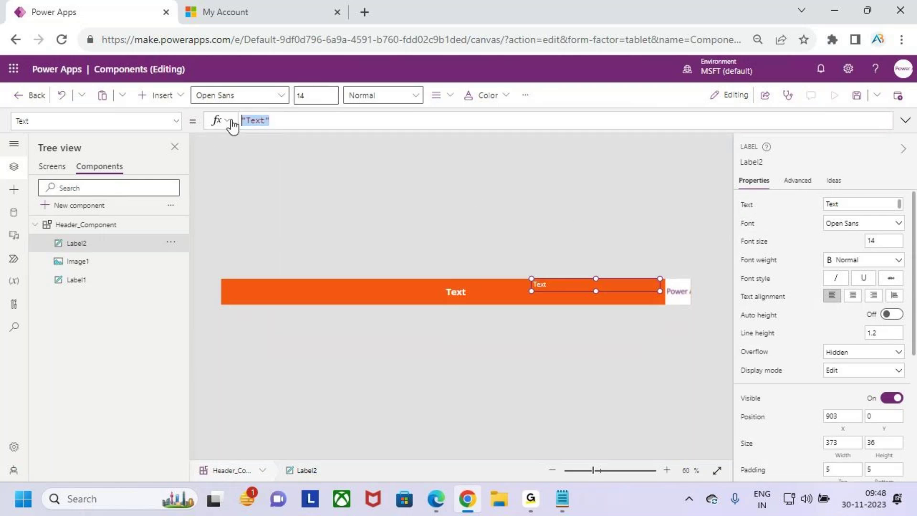
{"action": "key", "text": "BackSpace"}
{"action": "type", "text": "user"}
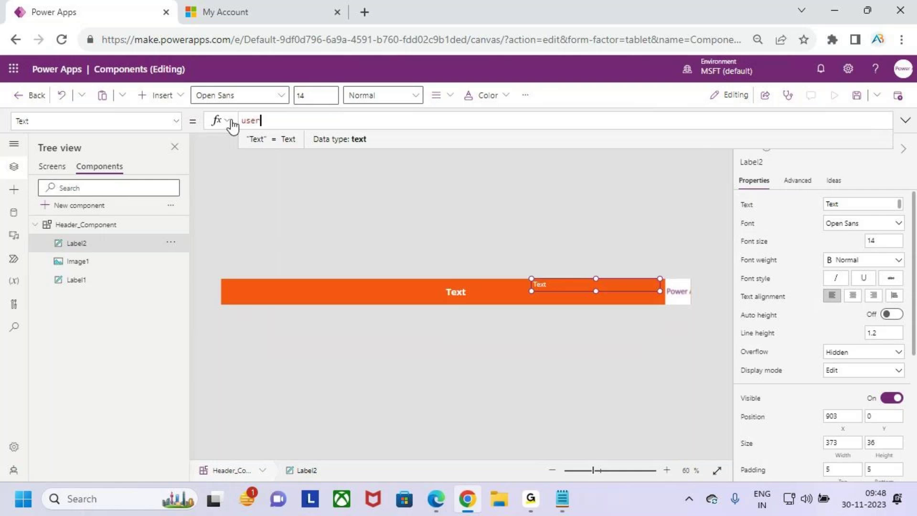
{"action": "key", "text": "Tab"}
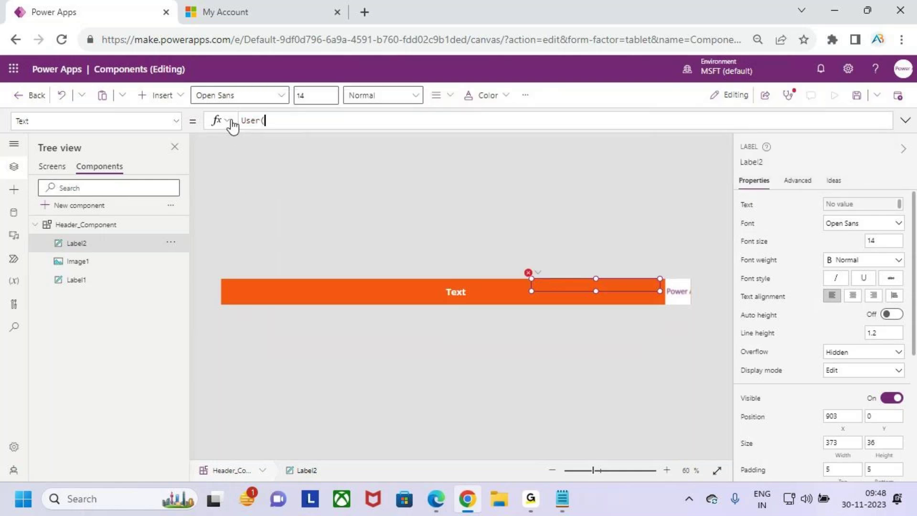
{"action": "type", "text": "."}
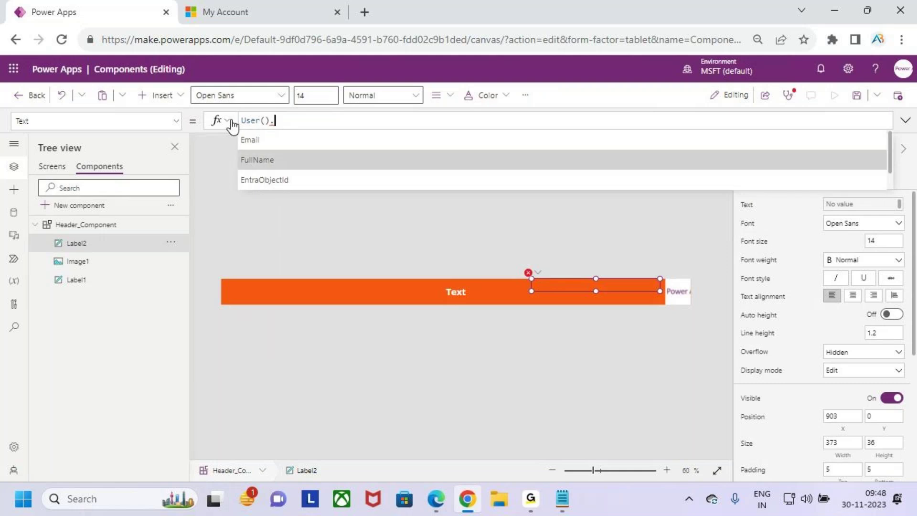
{"action": "left_click", "coordinate": [285, 160]}
{"action": "key", "text": "ctrl+2"}
{"action": "left_click_drag", "start_coordinate": [554, 296], "coordinate": [568, 286]}
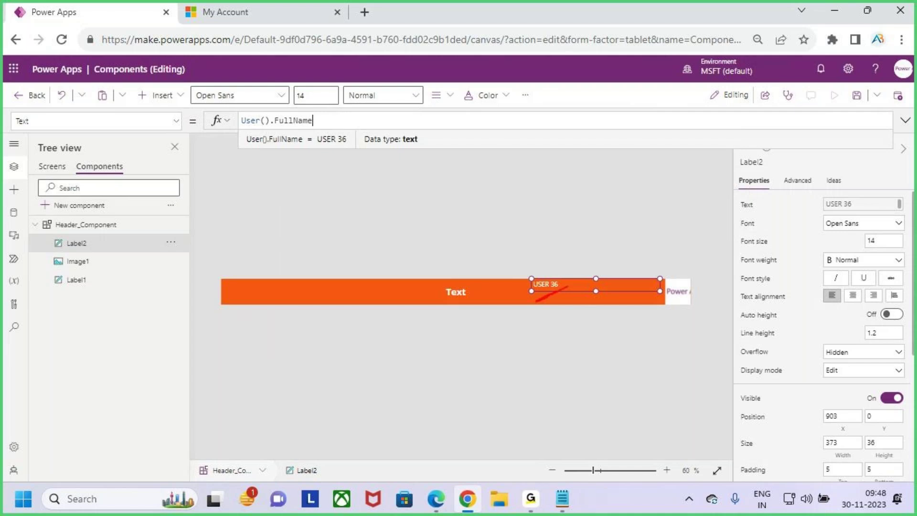
{"action": "key", "text": "Escape"}
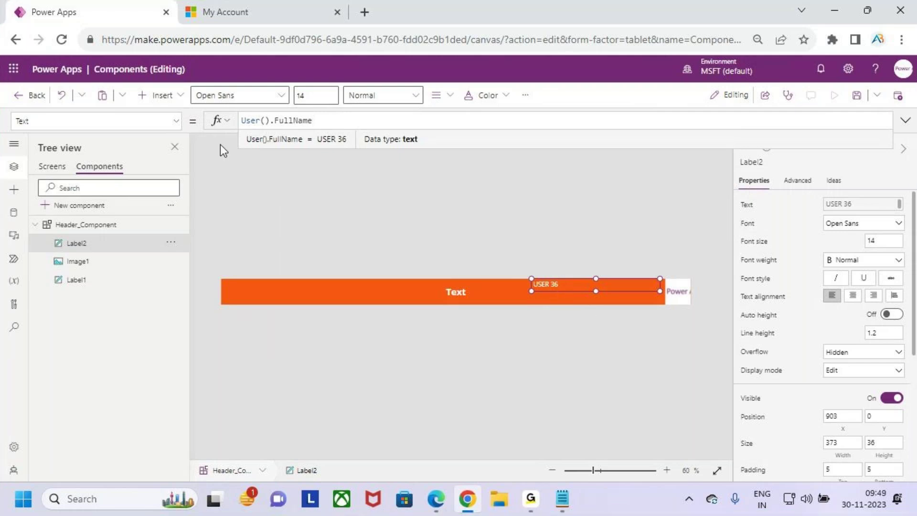
- Insert another text label and place it directly below the full-name label, at about X 903, Y 35
{"action": "left_click", "coordinate": [177, 97]}
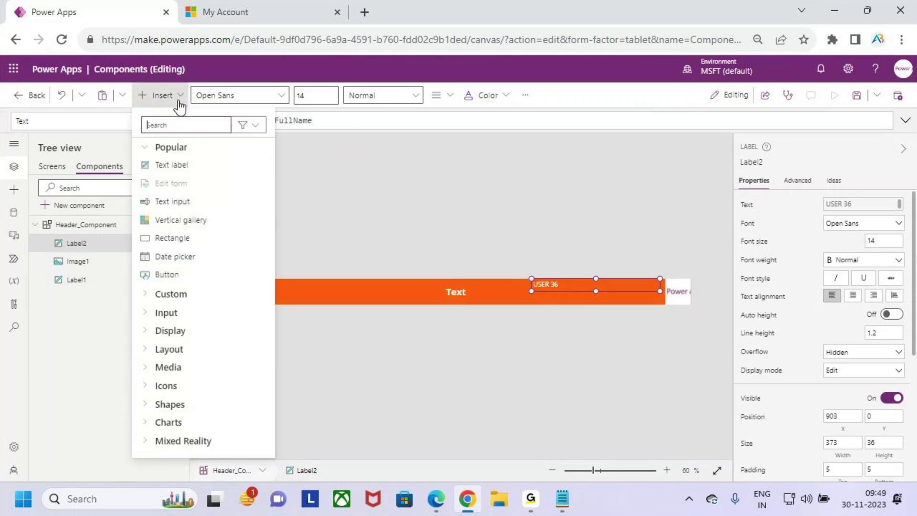
{"action": "left_click", "coordinate": [184, 165]}
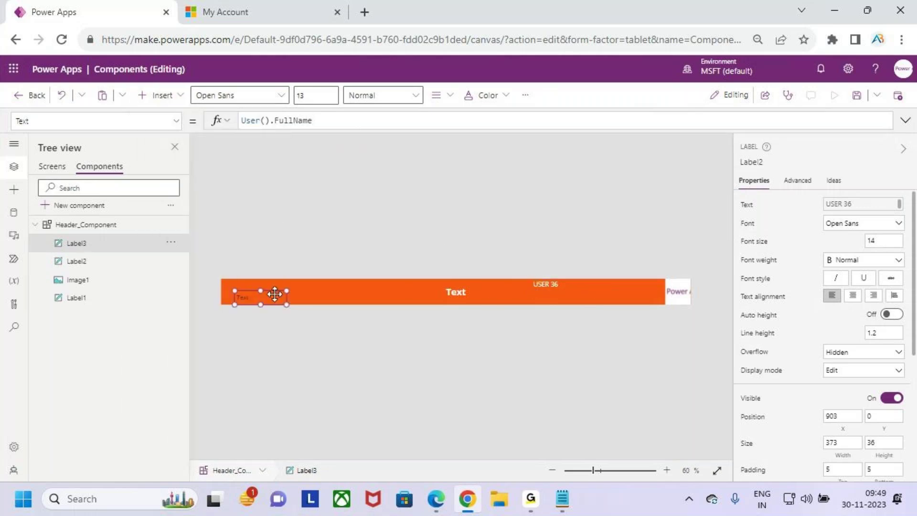
{"action": "left_click_drag", "start_coordinate": [253, 299], "coordinate": [557, 299]}
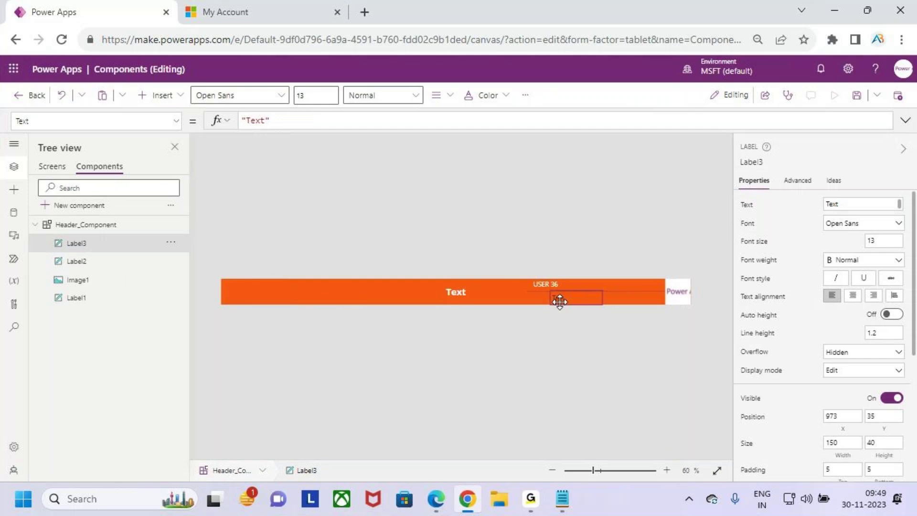
{"action": "scroll", "coordinate": [556, 297], "scroll_direction": "up", "scroll_amount": 2}
{"action": "scroll", "coordinate": [556, 297], "scroll_direction": "up", "scroll_amount": 3}
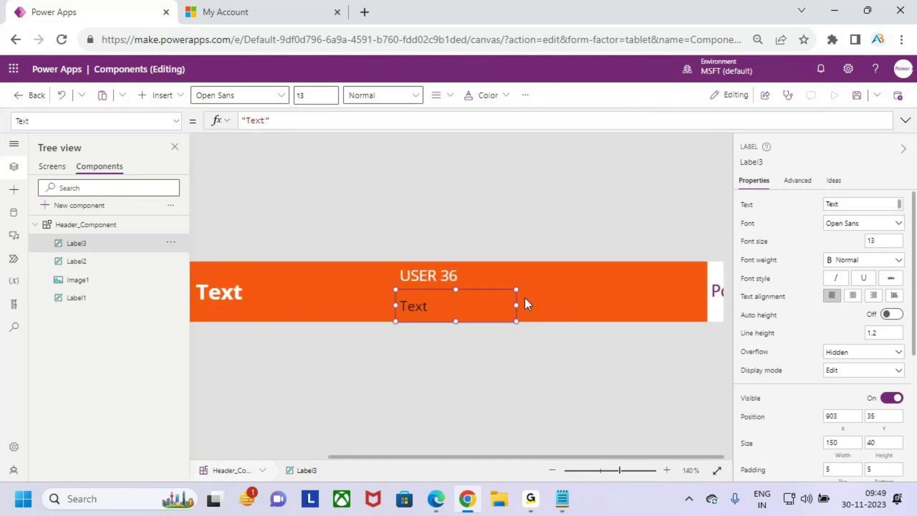
- Adjust the lower label to about Y 36 and height 39, and set its text color to white and font size to 14
{"action": "left_click_drag", "start_coordinate": [456, 292], "coordinate": [457, 293]}
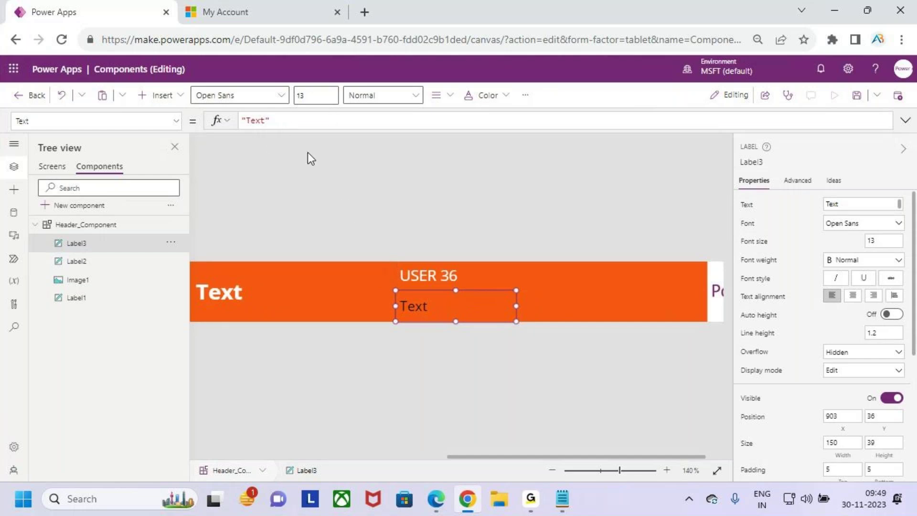
{"action": "left_click", "coordinate": [495, 101]}
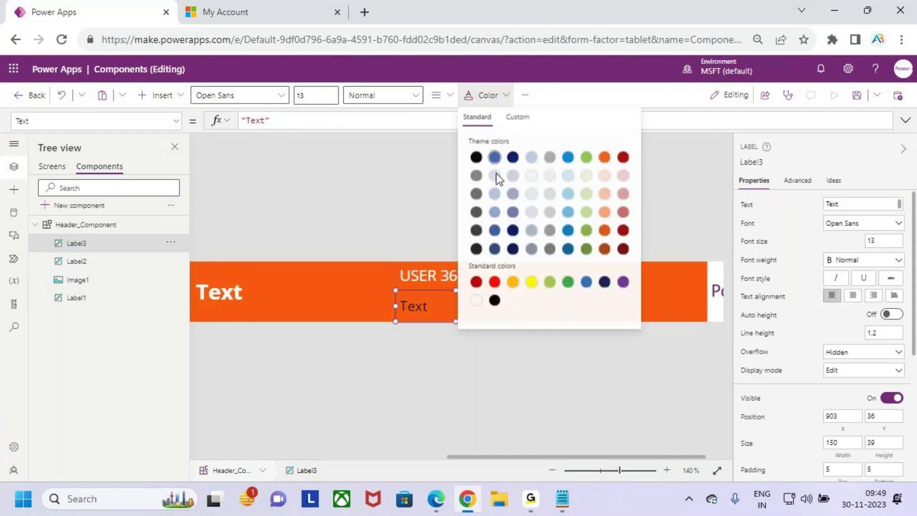
{"action": "left_click", "coordinate": [477, 301]}
{"action": "left_click", "coordinate": [338, 94]}
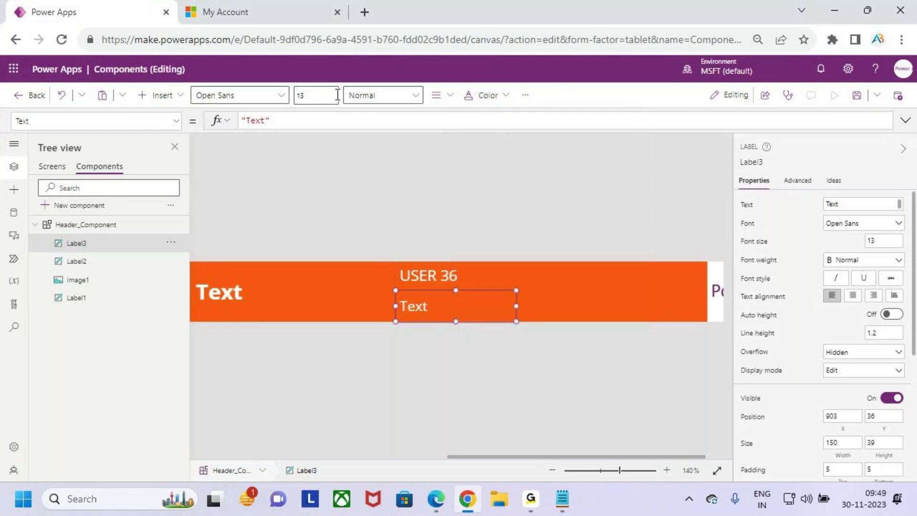
{"action": "left_click", "coordinate": [314, 99]}
{"action": "type", "text": "4"}
{"action": "key", "text": "Return"}
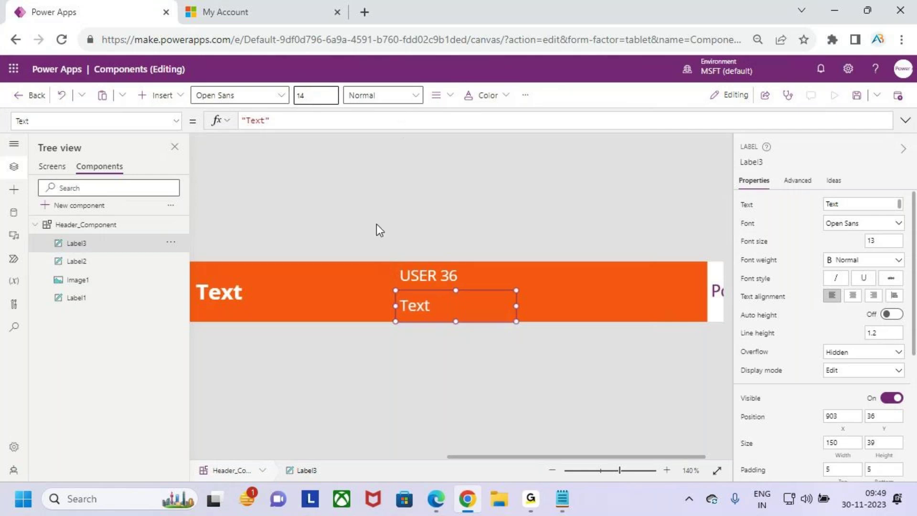
{"action": "left_click", "coordinate": [275, 122]}
{"action": "type", "text": "\""}
{"action": "left_click", "coordinate": [247, 121]}
{"action": "type", "text": "\""}
{"action": "key", "text": "ctrl+z"}
{"action": "key", "text": "ctrl+z"}
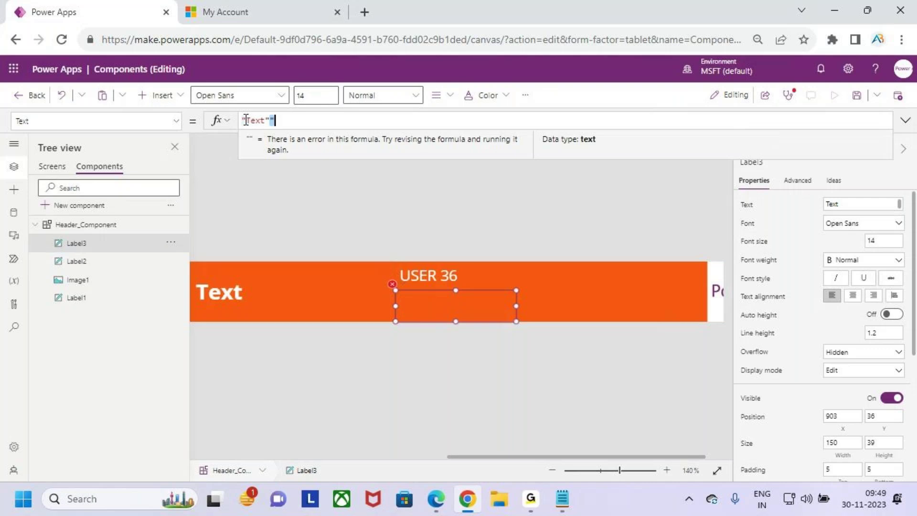
- Set the lower label's Text formula to User().Email
{"action": "key", "text": "BackSpace"}
{"action": "key", "text": "BackSpace"}
{"action": "key", "text": "BackSpace"}
{"action": "key", "text": "BackSpace"}
{"action": "type", "text": "user"}
{"action": "key", "text": "Tab"}
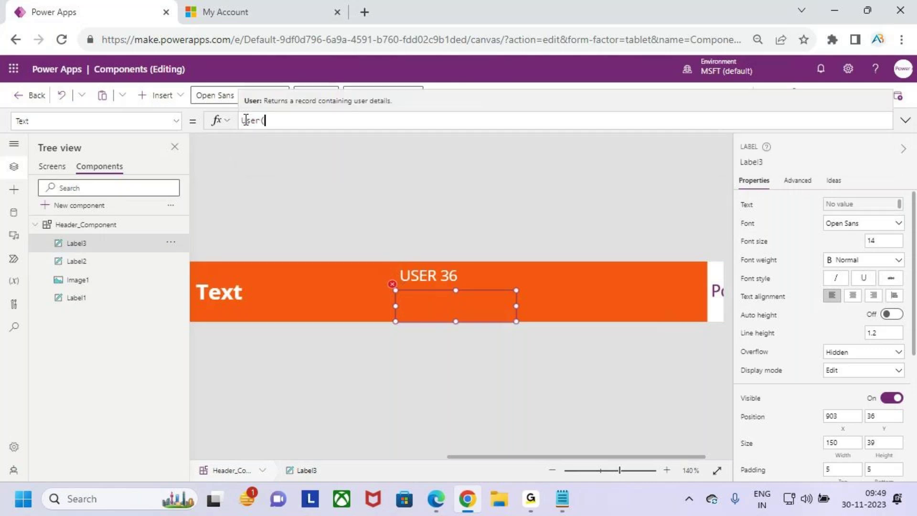
{"action": "type", "text": "."}
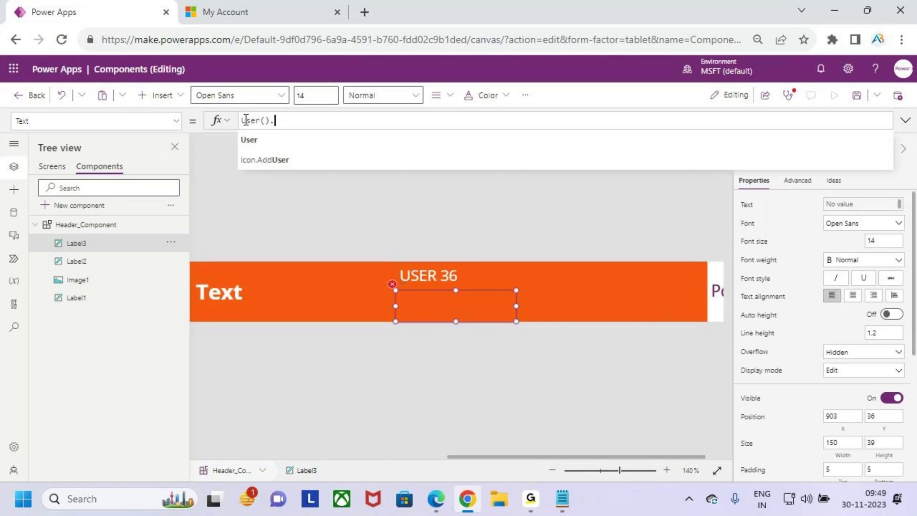
{"action": "type", "text": "email"}
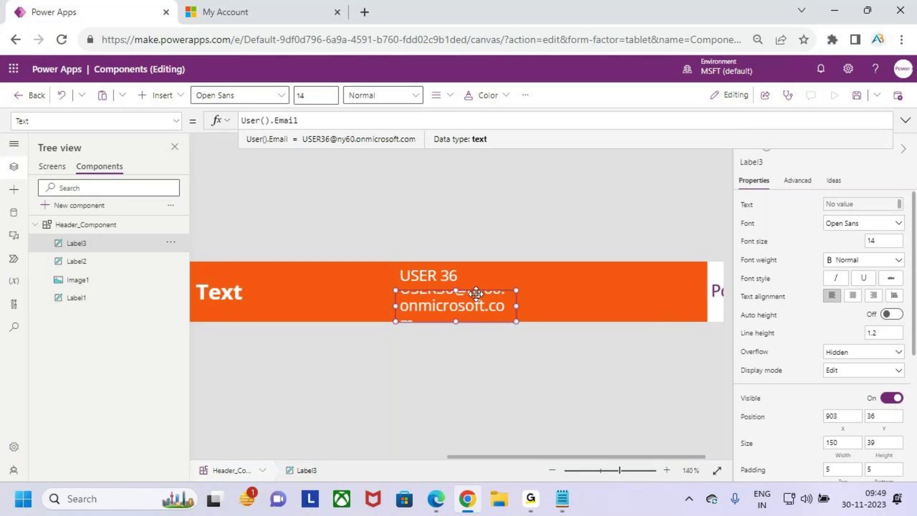
- Widen the email label to about 373 and save the app
{"action": "left_click_drag", "start_coordinate": [516, 307], "coordinate": [700, 300]}
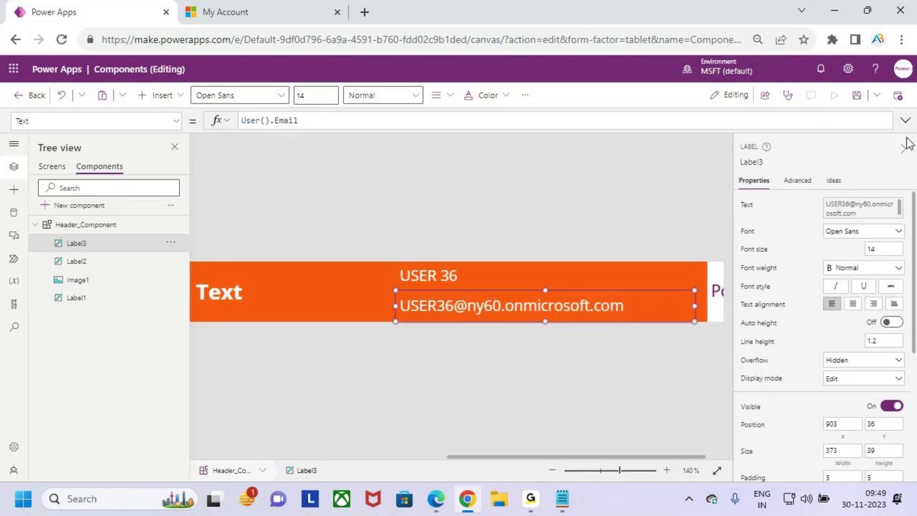
{"action": "left_click", "coordinate": [859, 95]}
- Examine the title, full-name label, email label and profile image across the header component, up close and as a whole
{"action": "left_click", "coordinate": [350, 288]}
{"action": "scroll", "coordinate": [329, 291], "scroll_direction": "down", "scroll_amount": 6}
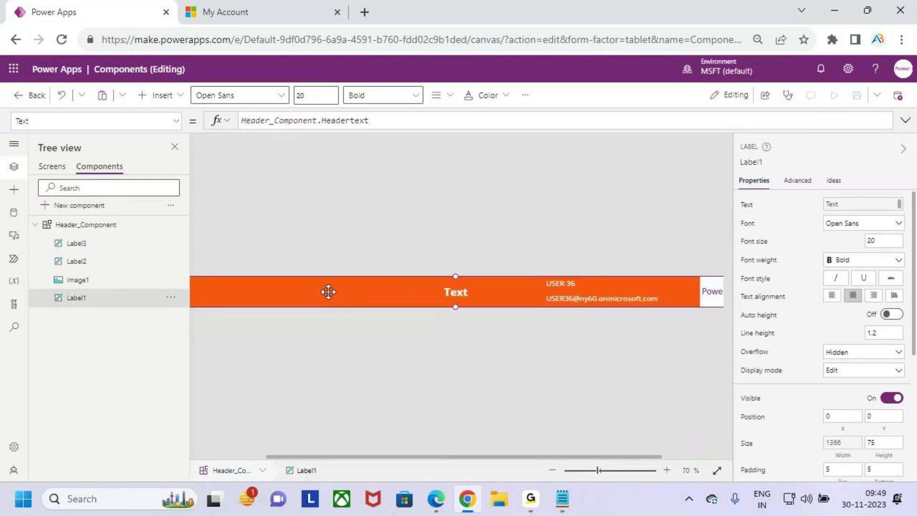
{"action": "scroll", "coordinate": [329, 291], "scroll_direction": "down", "scroll_amount": 1}
{"action": "left_click_drag", "start_coordinate": [677, 283], "coordinate": [691, 244]}
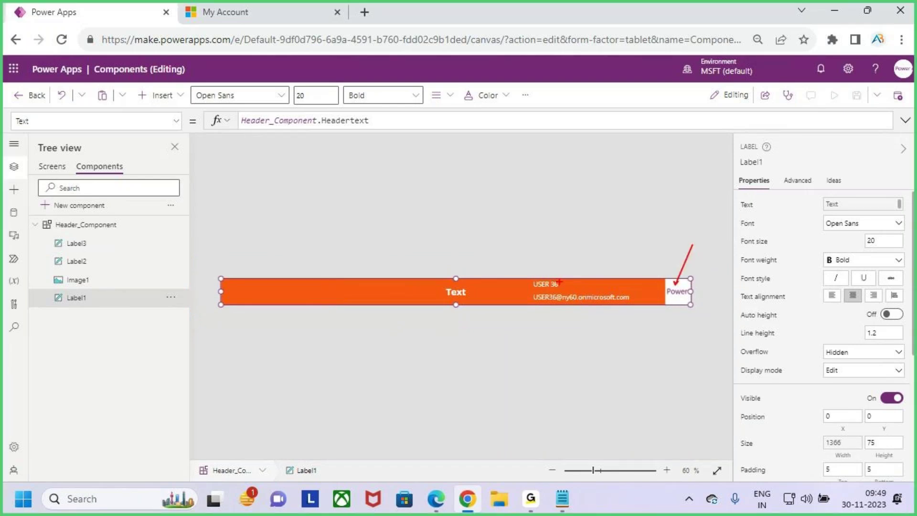
{"action": "mouse_move", "coordinate": [680, 284]}
{"action": "left_mouse_down"}
{"action": "mouse_move", "coordinate": [689, 256]}
{"action": "mouse_move", "coordinate": [680, 283]}
{"action": "left_mouse_up"}
{"action": "mouse_move", "coordinate": [595, 296]}
{"action": "left_mouse_down"}
{"action": "mouse_move", "coordinate": [614, 263]}
{"action": "mouse_move", "coordinate": [595, 296]}
{"action": "left_mouse_up"}
{"action": "key", "text": "Escape"}
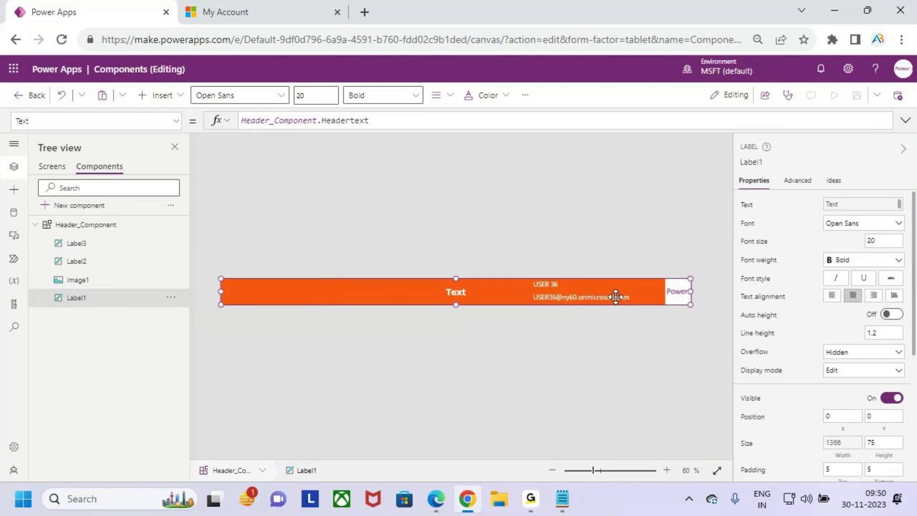
{"action": "scroll", "coordinate": [634, 314], "scroll_direction": "up", "scroll_amount": 1}
{"action": "scroll", "coordinate": [634, 314], "scroll_direction": "up", "scroll_amount": 4}
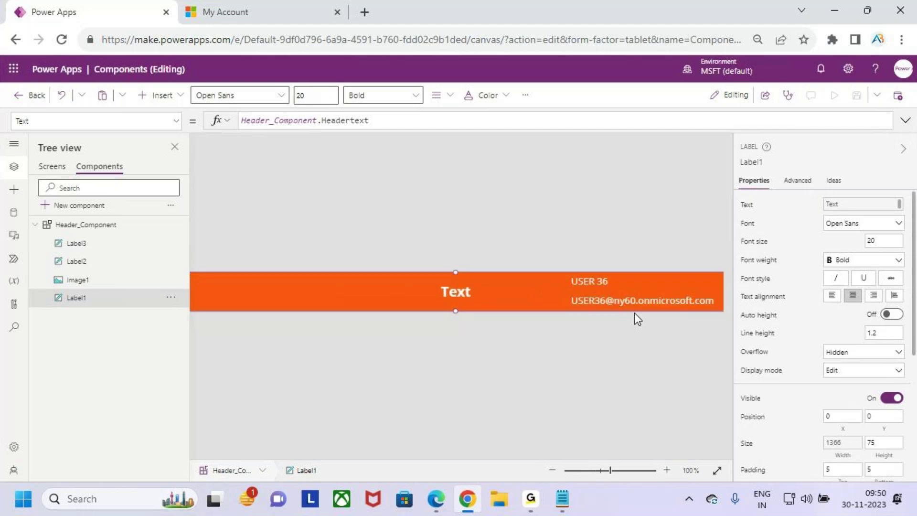
{"action": "left_click", "coordinate": [630, 281]}
{"action": "scroll", "coordinate": [660, 299], "scroll_direction": "up", "scroll_amount": 2}
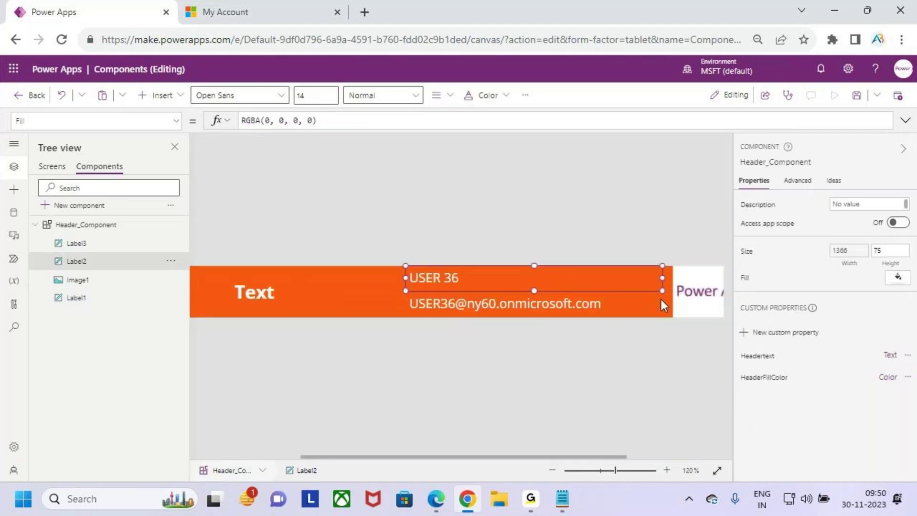
{"action": "scroll", "coordinate": [661, 299], "scroll_direction": "up", "scroll_amount": 1}
{"action": "left_click_drag", "start_coordinate": [612, 461], "coordinate": [686, 440]}
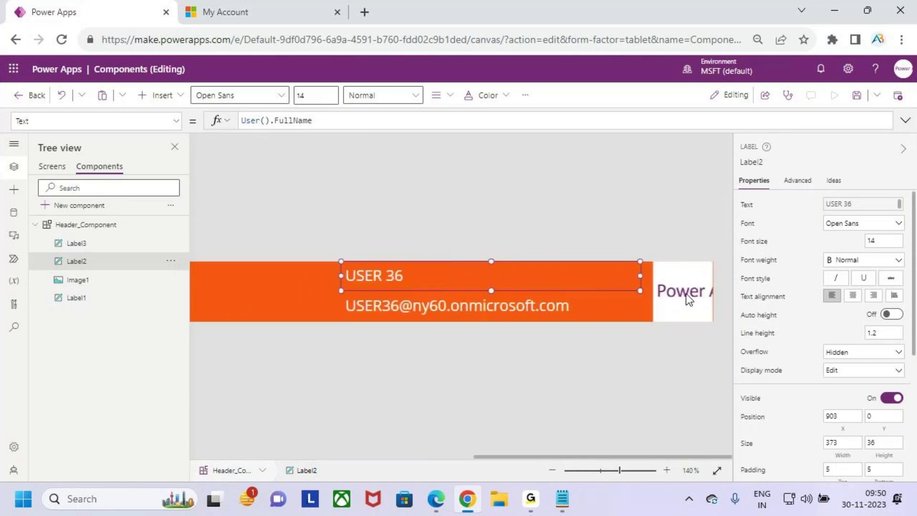
{"action": "left_click", "coordinate": [411, 403]}
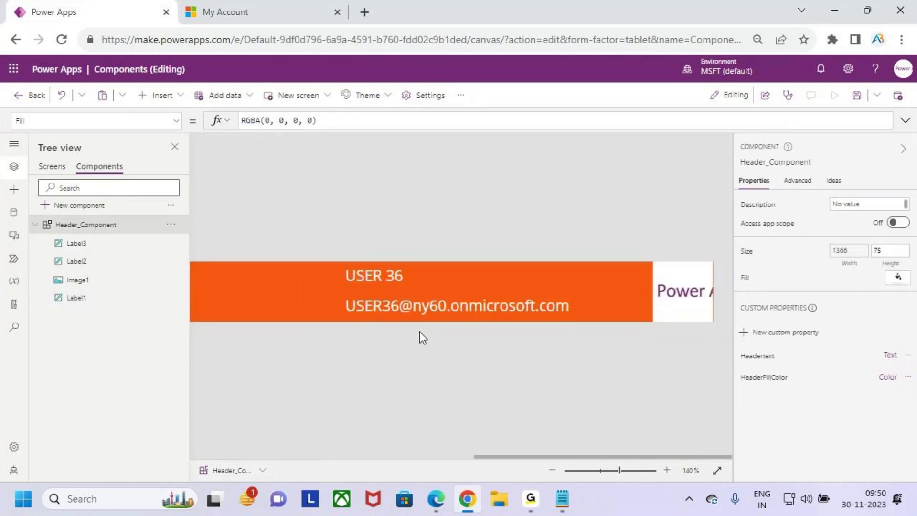
{"action": "scroll", "coordinate": [419, 332], "scroll_direction": "down", "scroll_amount": 6}
{"action": "scroll", "coordinate": [506, 296], "scroll_direction": "down", "scroll_amount": 2}
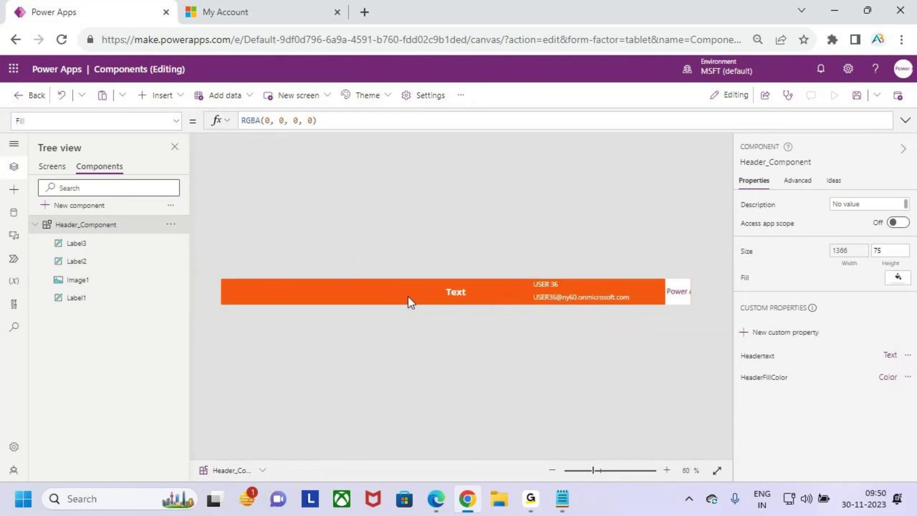
- Review the header component on Welcome_Screen, Gallery_Screen and Form_Screen, comparing it with its definition in the component editor
{"action": "left_click", "coordinate": [51, 167]}
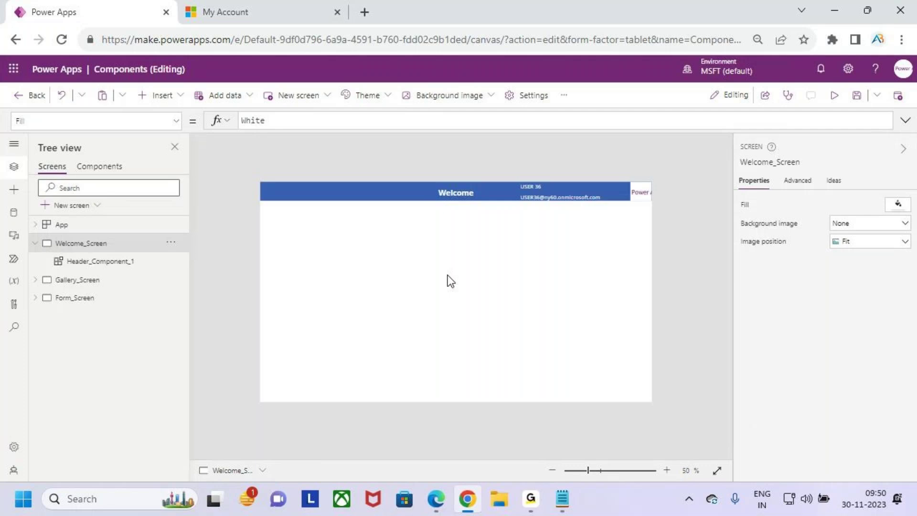
{"action": "left_click", "coordinate": [675, 170]}
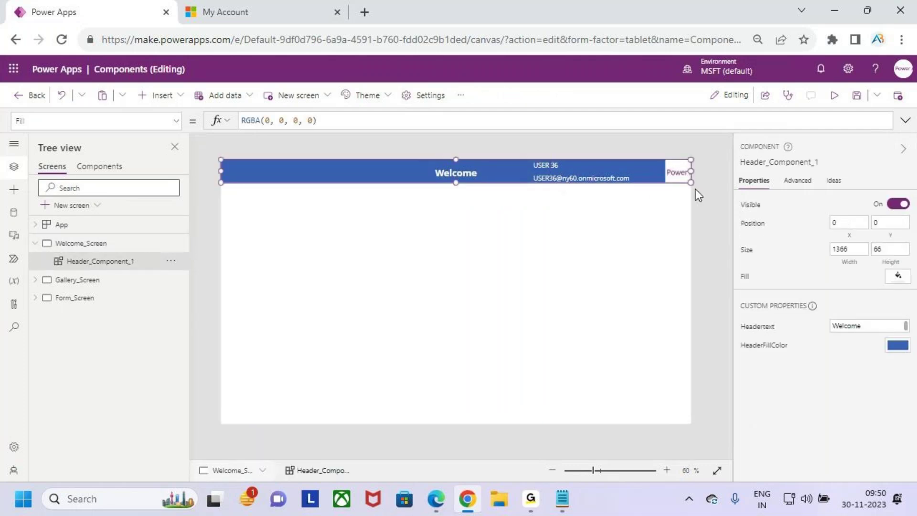
{"action": "left_click", "coordinate": [96, 283]}
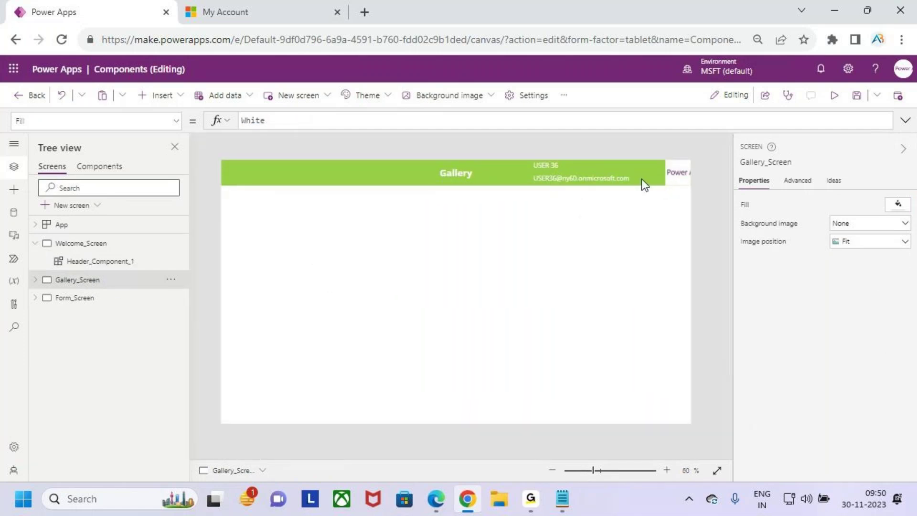
{"action": "left_click", "coordinate": [107, 300]}
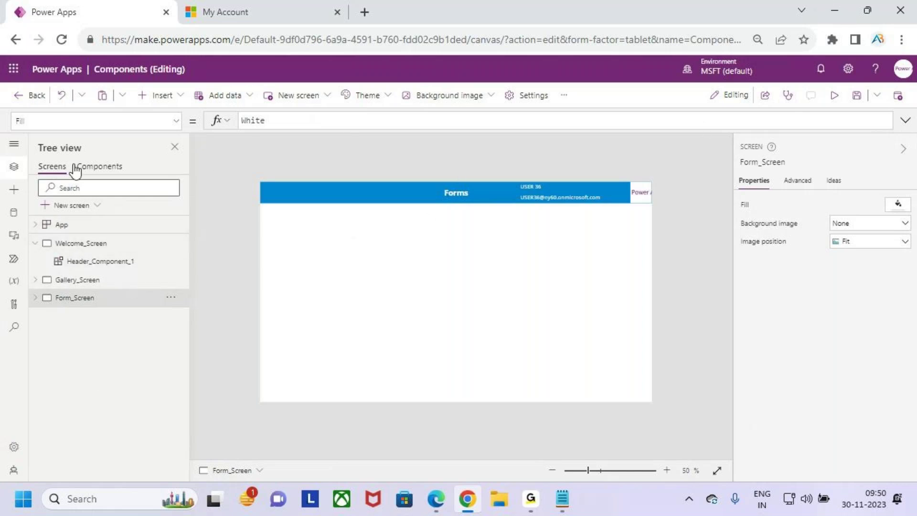
{"action": "left_click", "coordinate": [100, 167]}
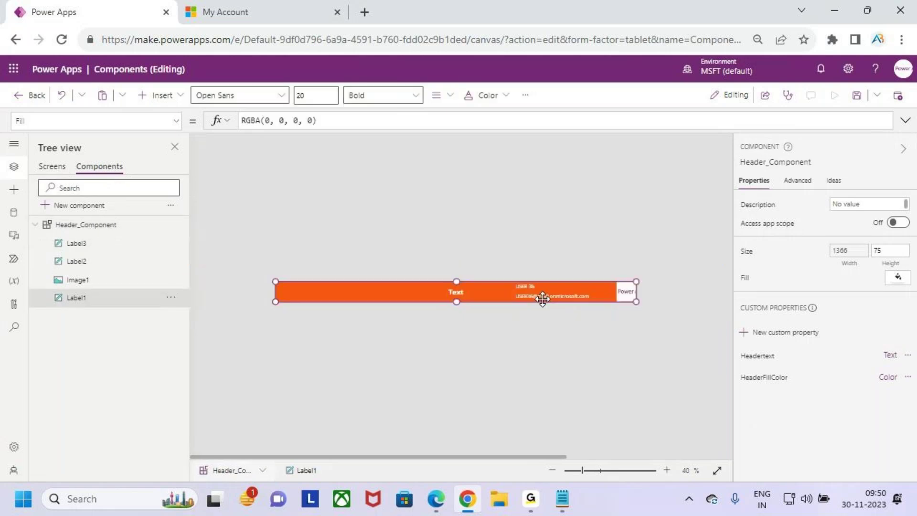
{"action": "left_click", "coordinate": [544, 300]}
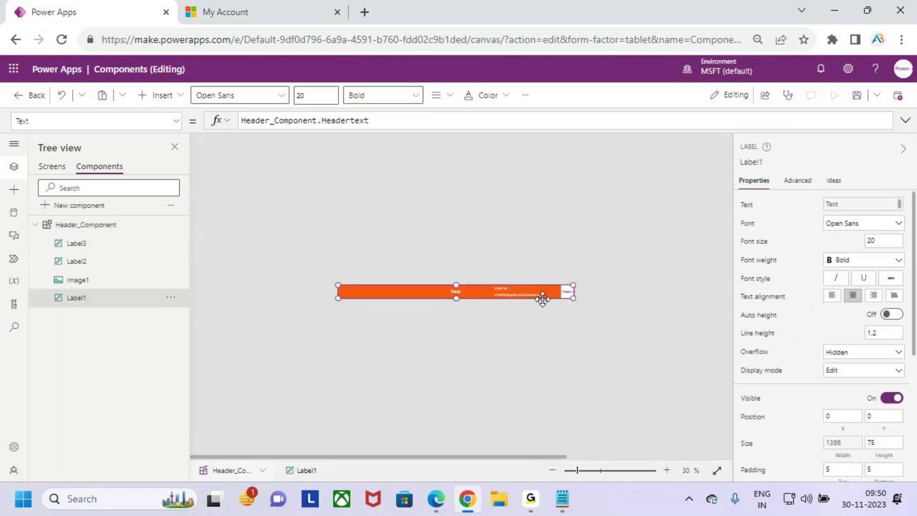
{"action": "left_click", "coordinate": [76, 243]}
{"action": "left_click", "coordinate": [50, 167]}
{"action": "left_click", "coordinate": [73, 243]}
{"action": "left_click", "coordinate": [78, 281]}
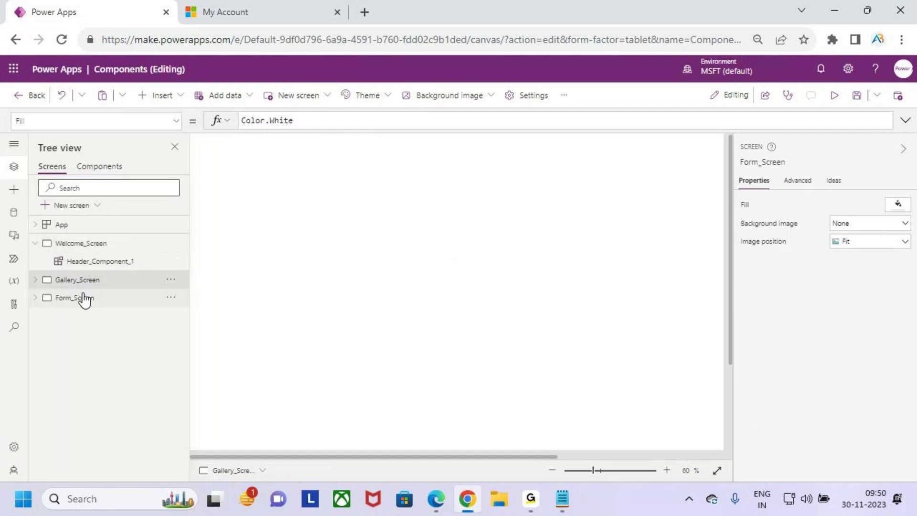
{"action": "left_click", "coordinate": [84, 299]}
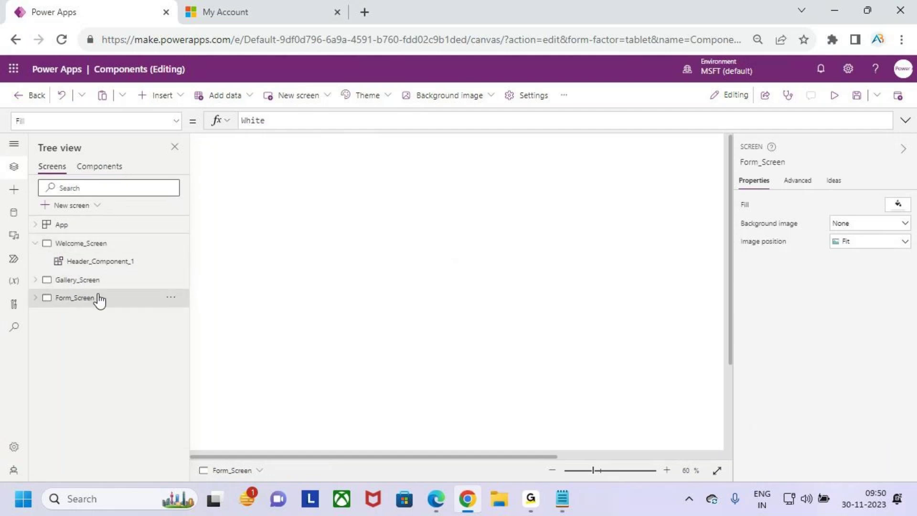
- Switch to the Components notes in Notepad and read the point about using local components in another canvas app
{"action": "left_click", "coordinate": [833, 10]}
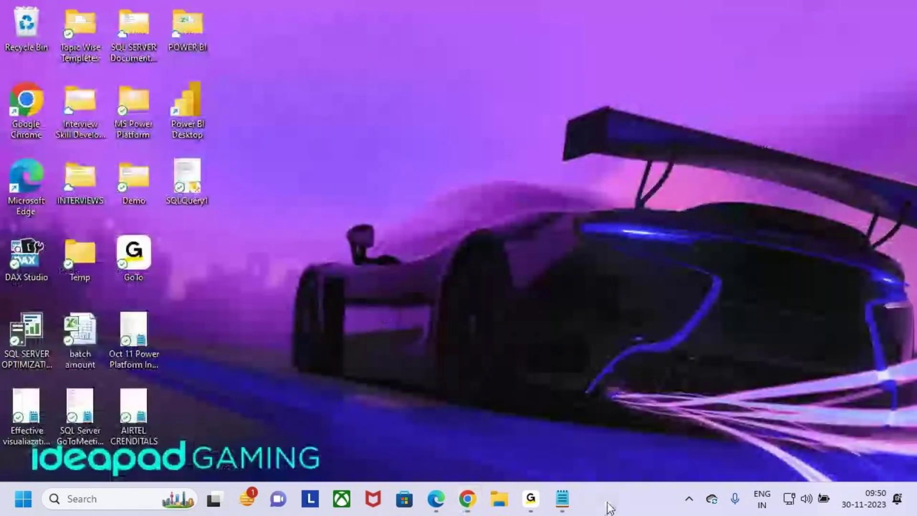
{"action": "left_click", "coordinate": [562, 498]}
{"action": "left_click_drag", "start_coordinate": [46, 281], "coordinate": [526, 286]}
{"action": "left_click", "coordinate": [549, 281]}
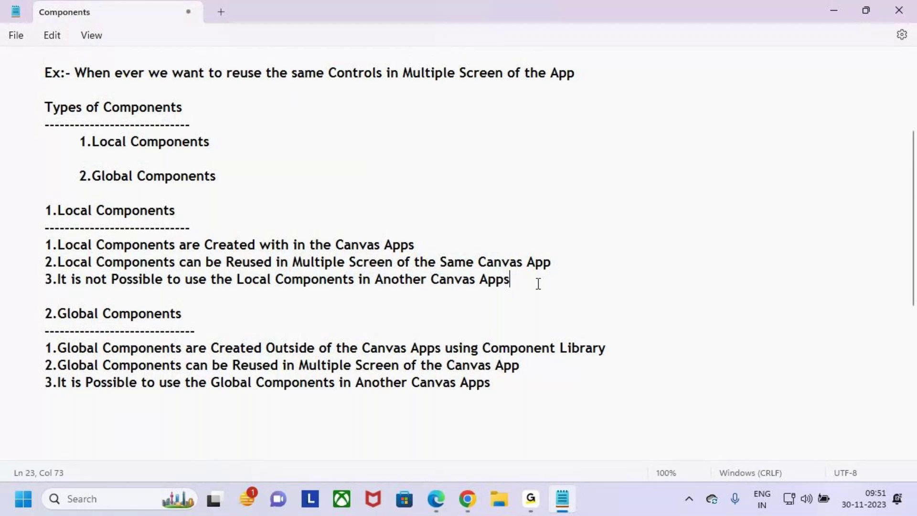
{"action": "left_click", "coordinate": [836, 10]}
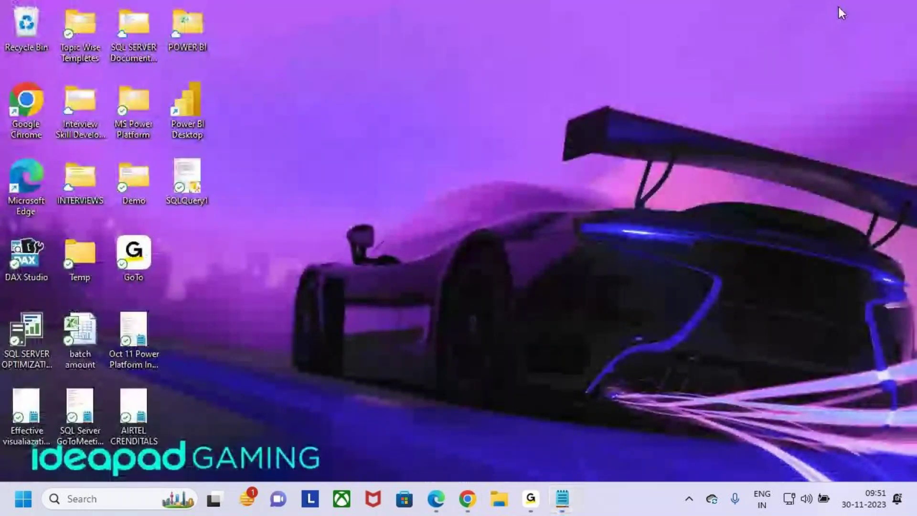
- Return to Power Apps in Chrome, export the app's components and download the exported file
{"action": "left_click", "coordinate": [468, 499]}
{"action": "left_click", "coordinate": [101, 167]}
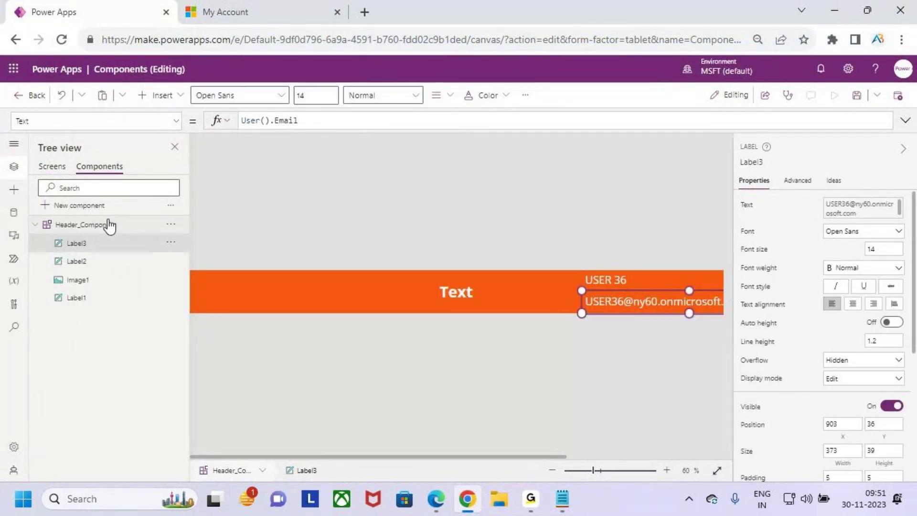
{"action": "left_click", "coordinate": [129, 225]}
{"action": "left_click", "coordinate": [170, 224]}
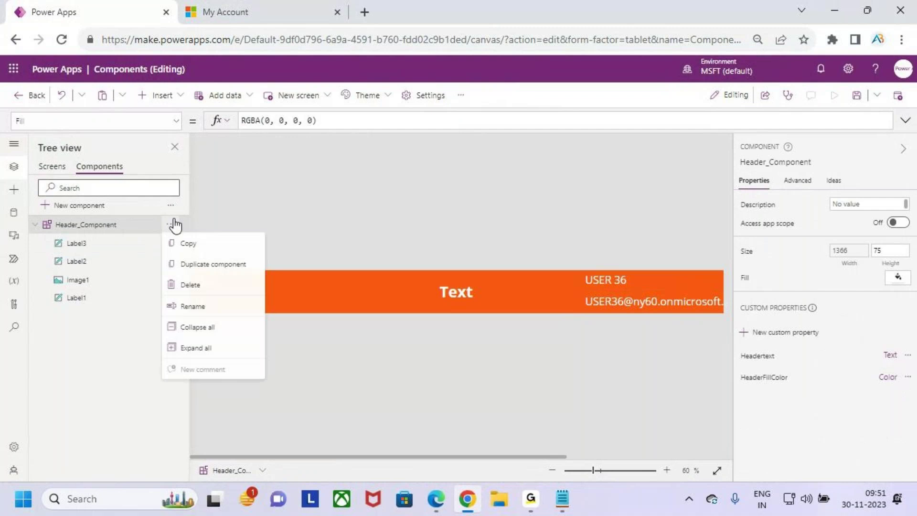
{"action": "left_click", "coordinate": [125, 207]}
{"action": "left_click", "coordinate": [170, 205]}
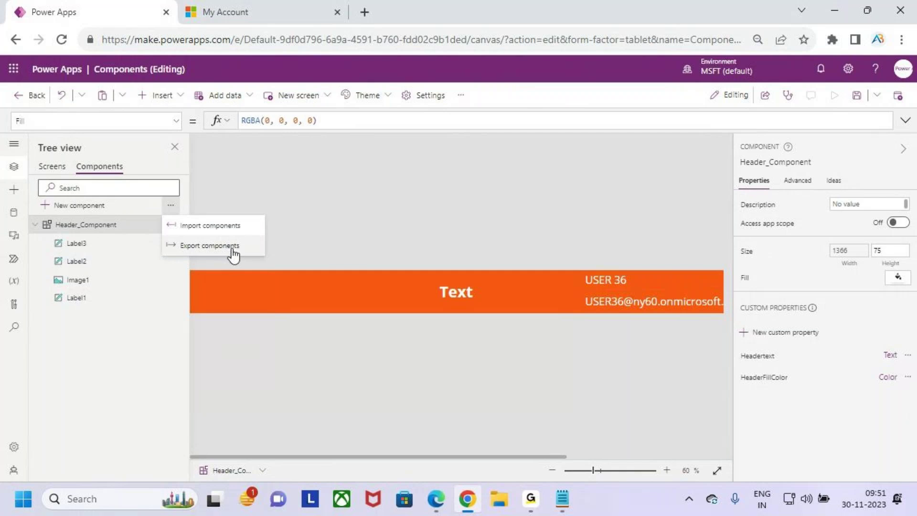
{"action": "left_click", "coordinate": [227, 246]}
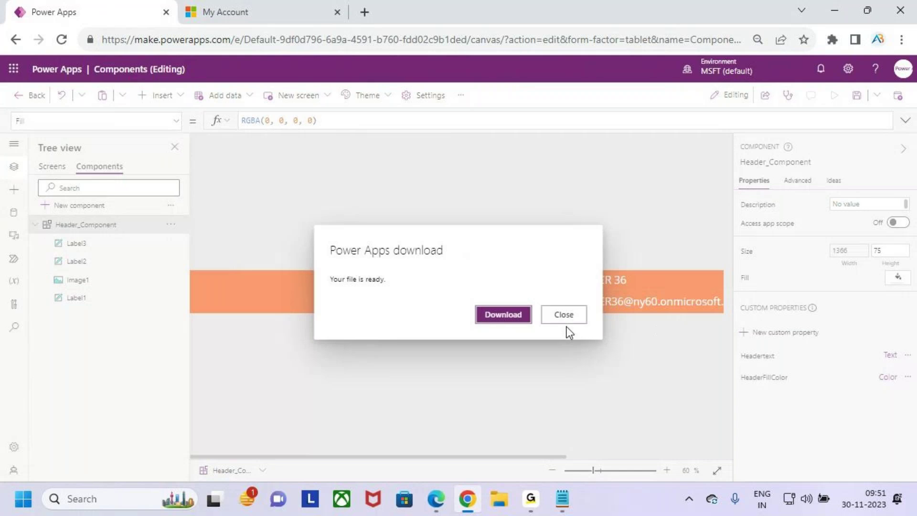
{"action": "left_click", "coordinate": [506, 316]}
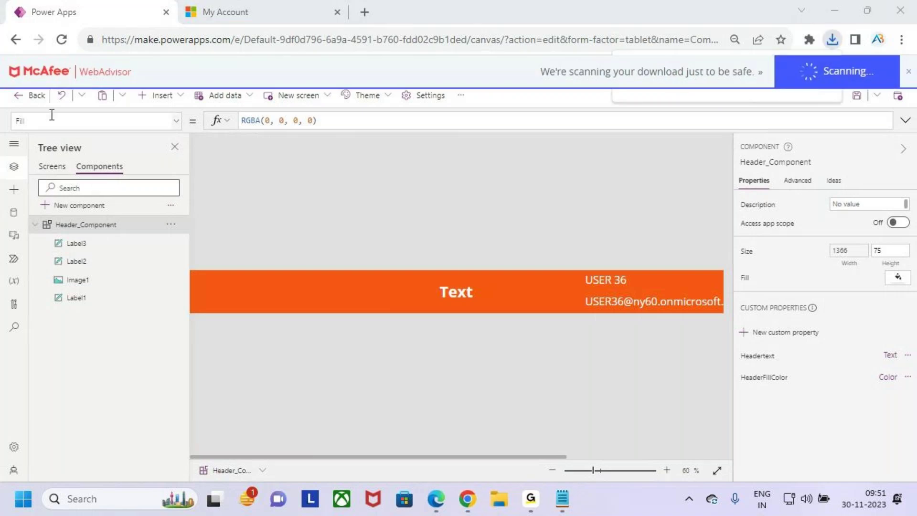
- Open the Downloads folder in File Explorer and examine the downloaded Components MSAPP file
{"action": "key", "text": "super+e"}
{"action": "left_click", "coordinate": [60, 296]}
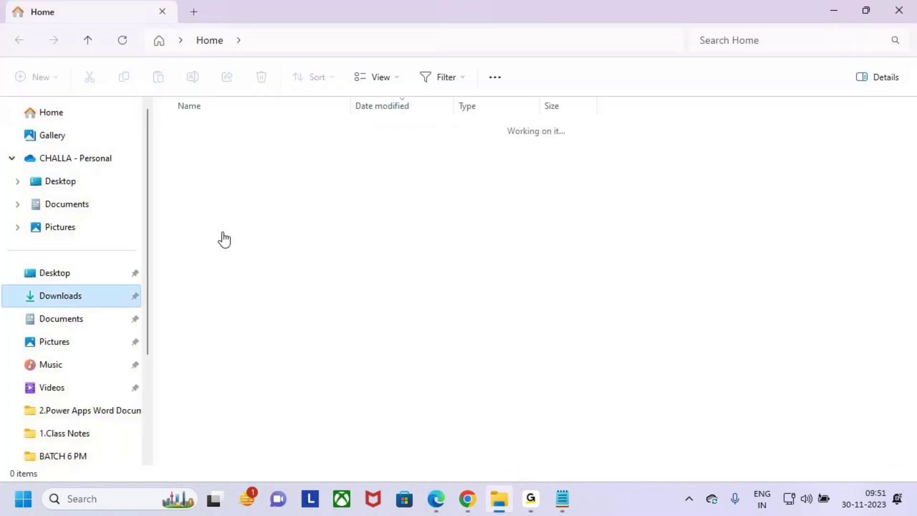
{"action": "left_click_drag", "start_coordinate": [188, 144], "coordinate": [283, 174]}
{"action": "mouse_move", "coordinate": [247, 148]}
{"action": "left_mouse_down"}
{"action": "mouse_move", "coordinate": [266, 165]}
{"action": "mouse_move", "coordinate": [313, 109]}
{"action": "left_mouse_up"}
{"action": "key", "text": "Escape"}
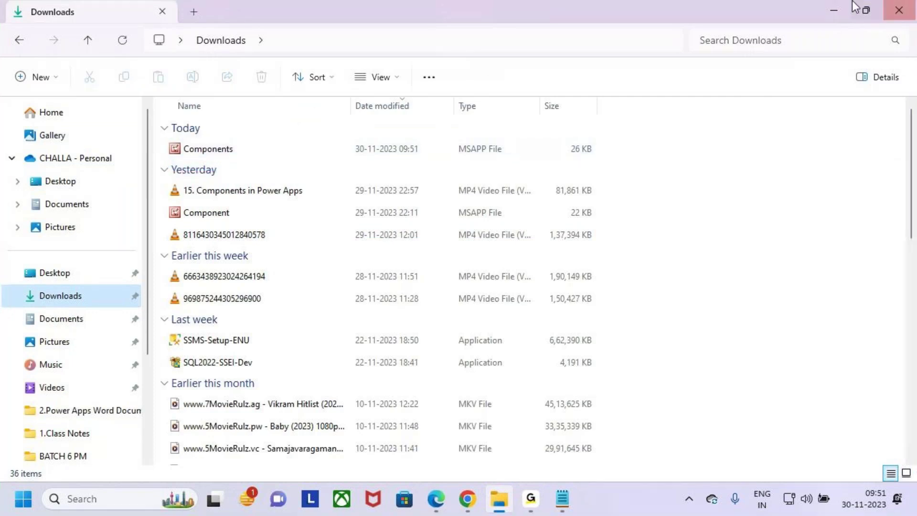
- Switch back to Power Apps in Chrome, save the Components app and leave its editor for the home page
{"action": "left_click", "coordinate": [835, 10]}
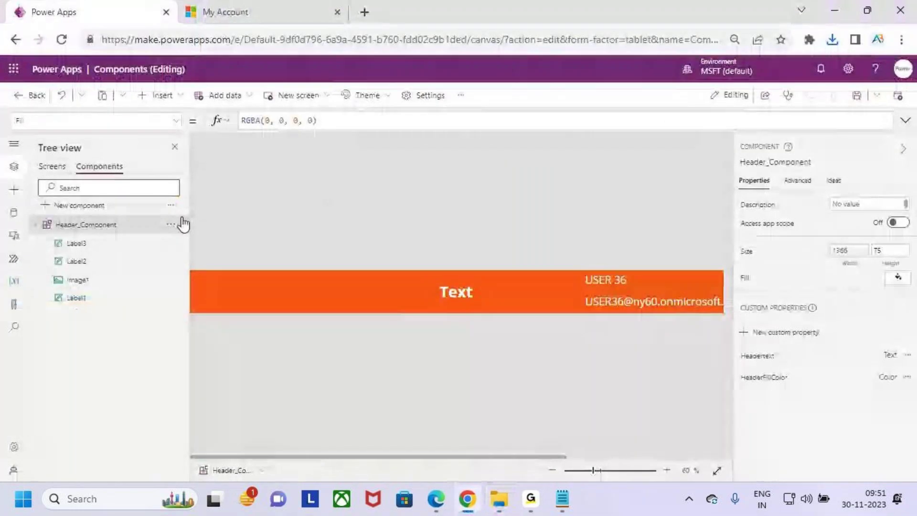
{"action": "left_click", "coordinate": [170, 205]}
{"action": "left_click", "coordinate": [198, 245]}
{"action": "left_click", "coordinate": [856, 95]}
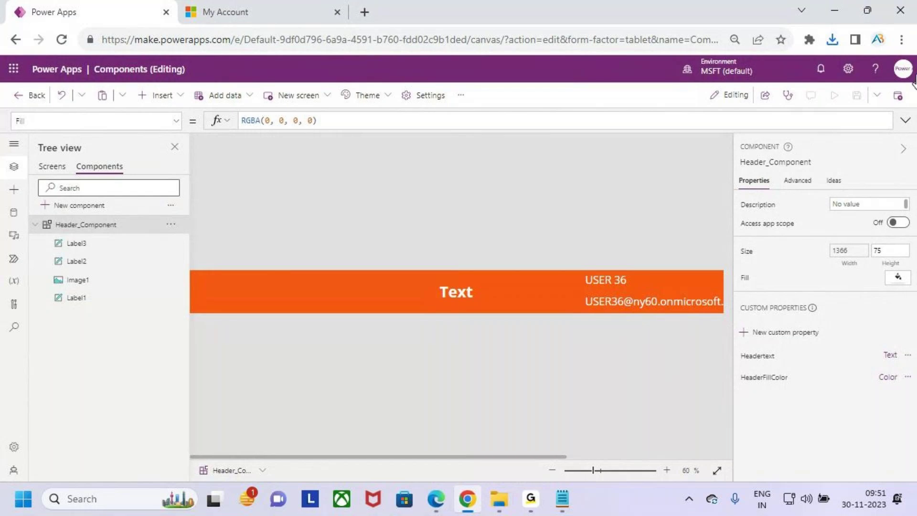
{"action": "left_click", "coordinate": [17, 95]}
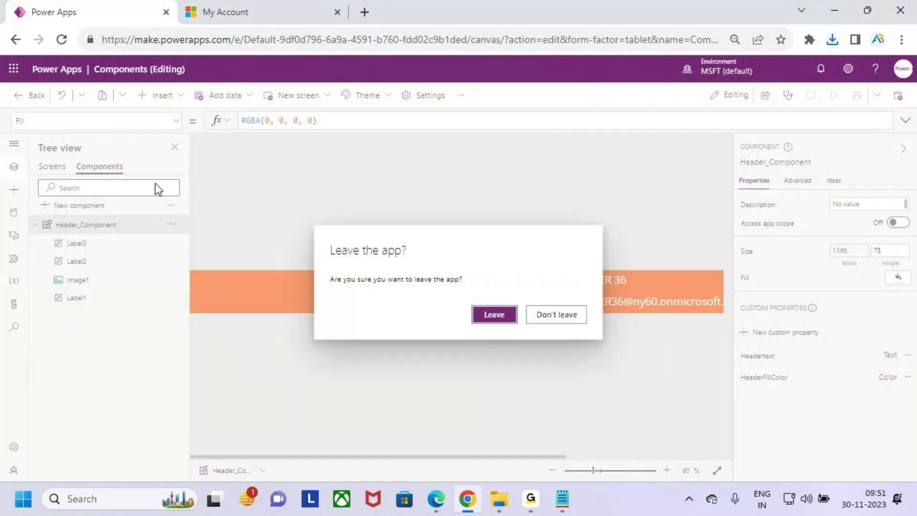
{"action": "left_click", "coordinate": [497, 314]}
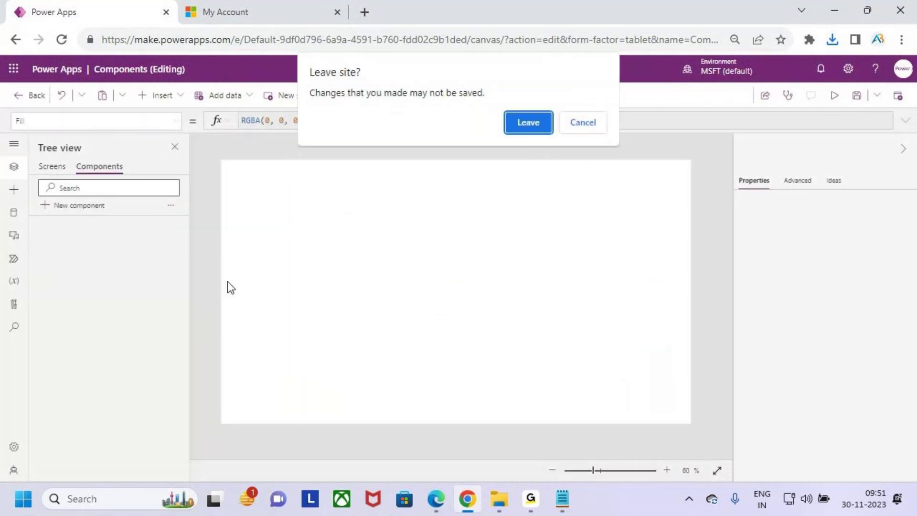
{"action": "left_click", "coordinate": [514, 127]}
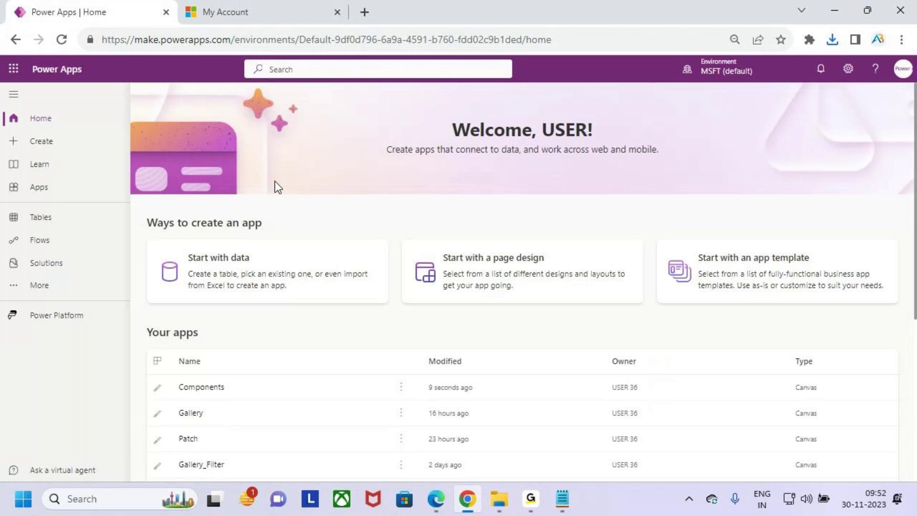
- Create a blank canvas app named ComponentTest in Tablet format and skip the welcome options
{"action": "left_click", "coordinate": [73, 143]}
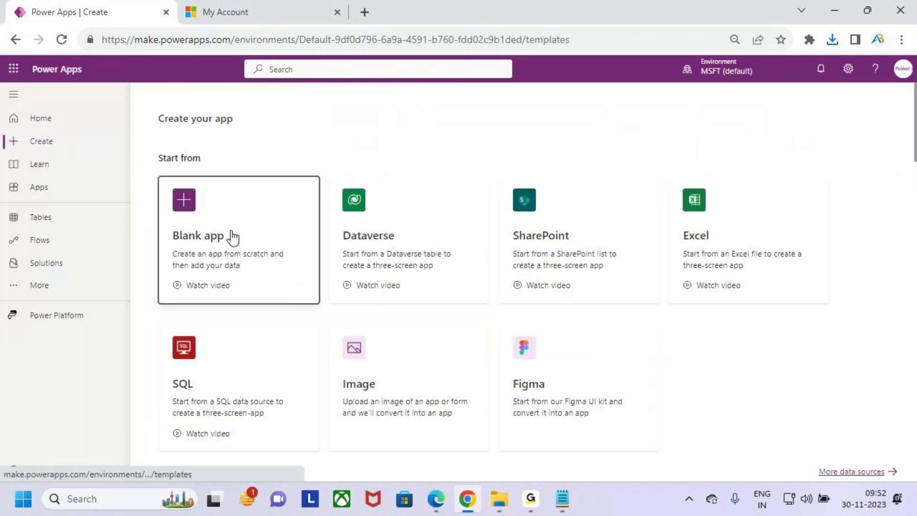
{"action": "left_click", "coordinate": [267, 240]}
{"action": "left_click", "coordinate": [244, 398]}
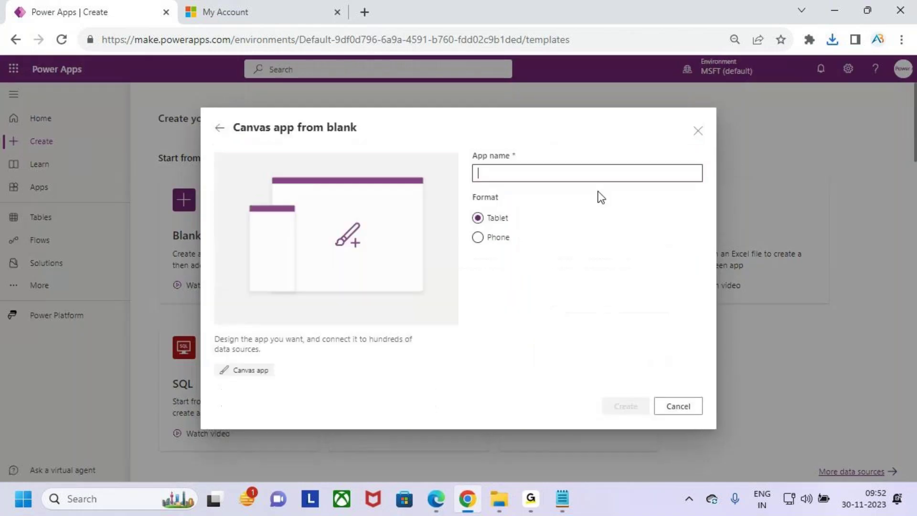
{"action": "type", "text": "ComponentTest"}
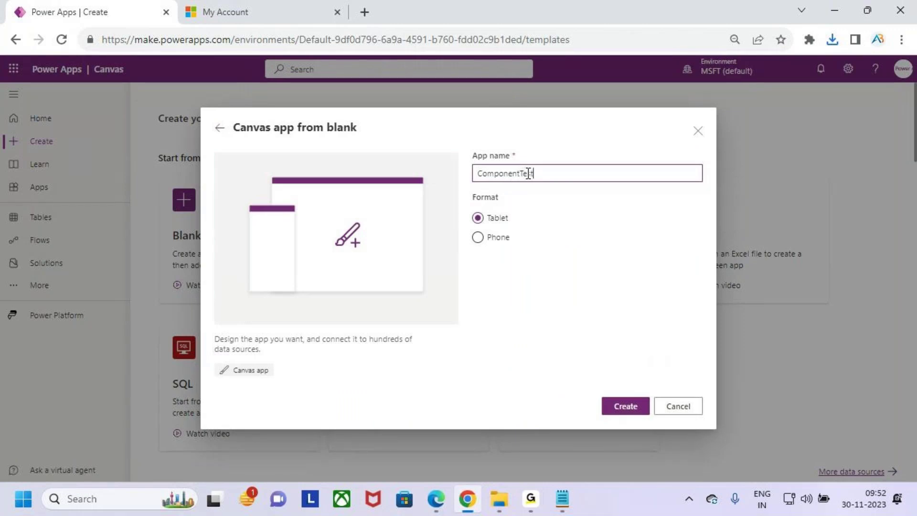
{"action": "left_click", "coordinate": [632, 402]}
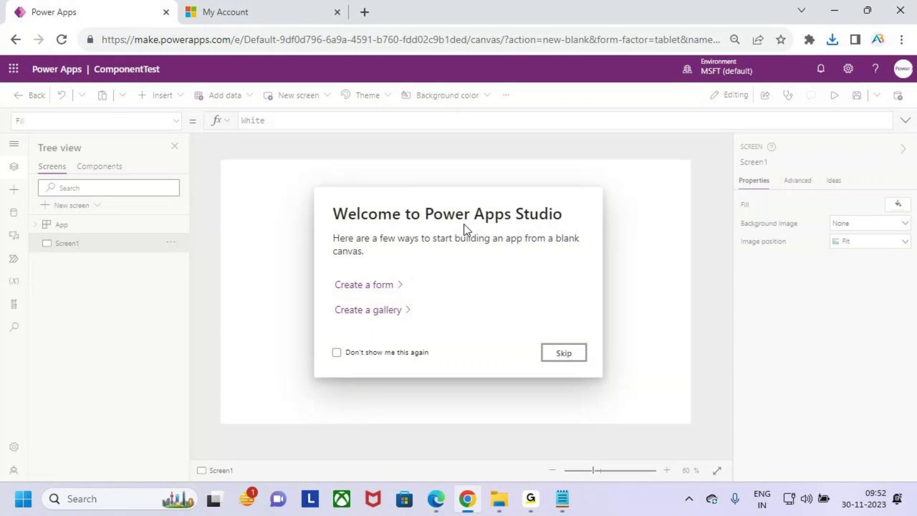
{"action": "left_click", "coordinate": [570, 354]}
- Open the component import for the new app and try out the existing Components app as the source, leaving it unselected
{"action": "left_click", "coordinate": [91, 171]}
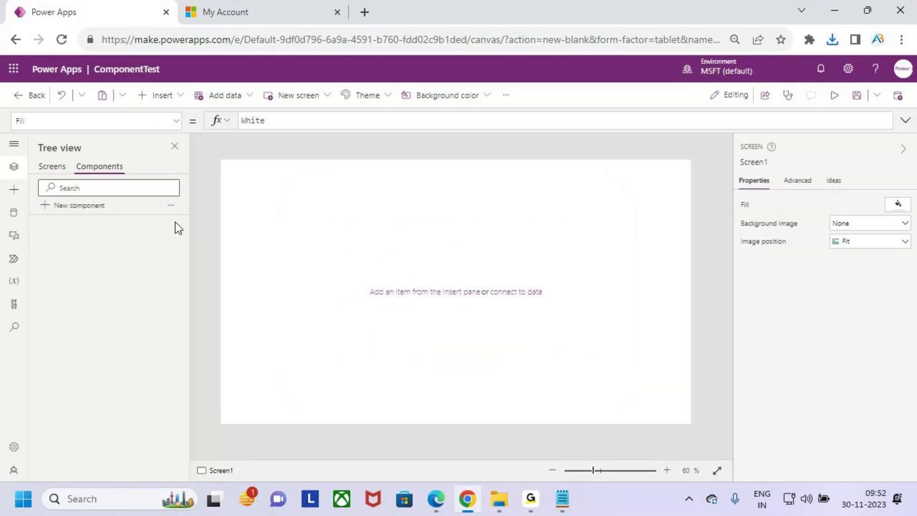
{"action": "left_click", "coordinate": [170, 205]}
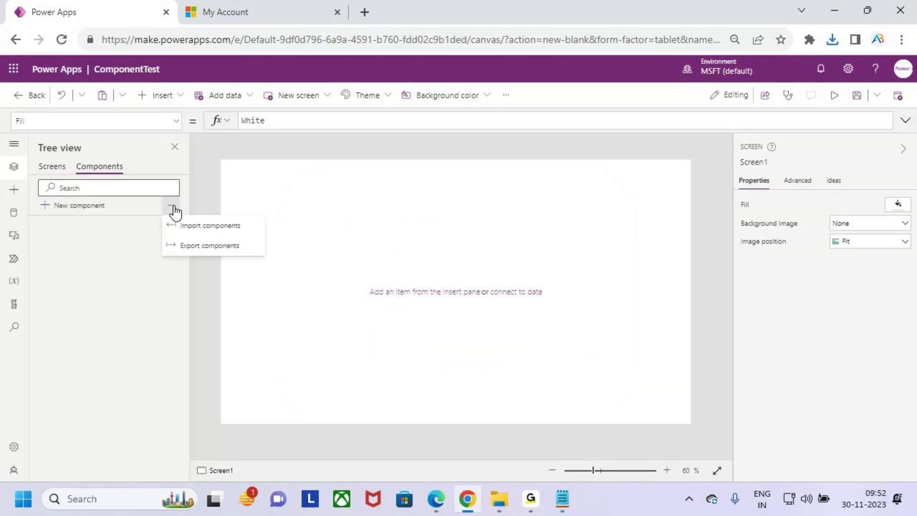
{"action": "left_click", "coordinate": [228, 234]}
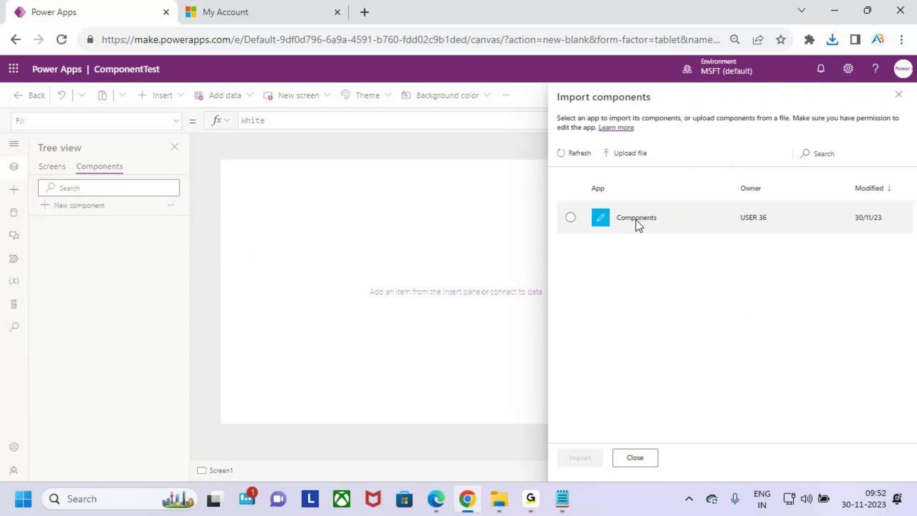
{"action": "left_click", "coordinate": [571, 217]}
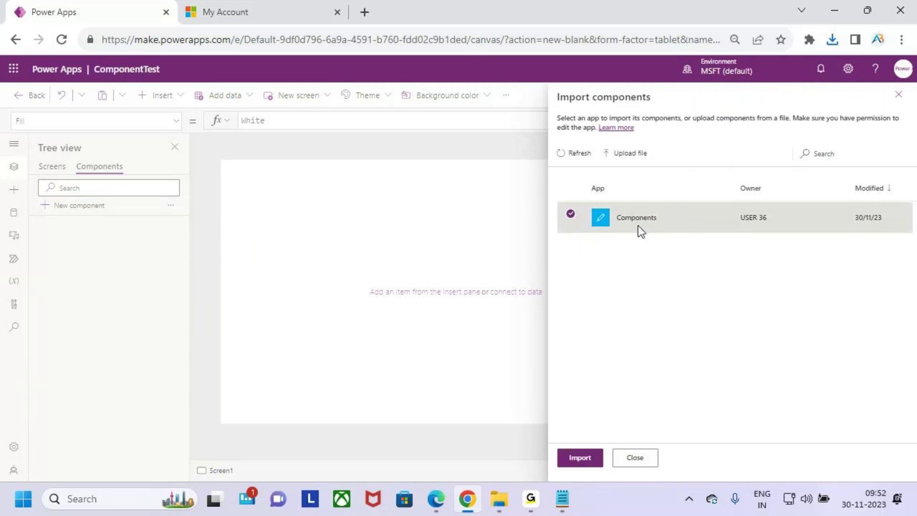
{"action": "left_click", "coordinate": [575, 216]}
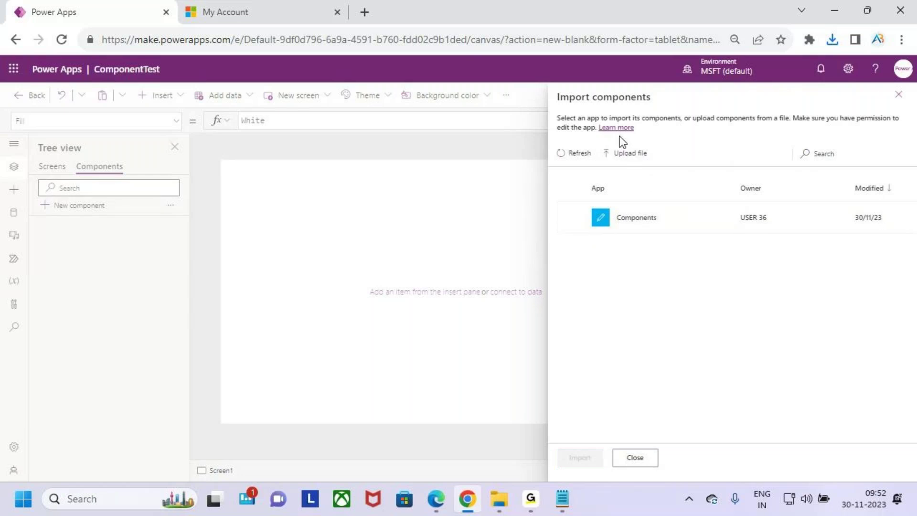
{"action": "left_click_drag", "start_coordinate": [597, 142], "coordinate": [658, 165]}
{"action": "key", "text": "Escape"}
- Import the header component by uploading the Components MSAPP file from the Downloads folder
{"action": "left_click", "coordinate": [623, 153]}
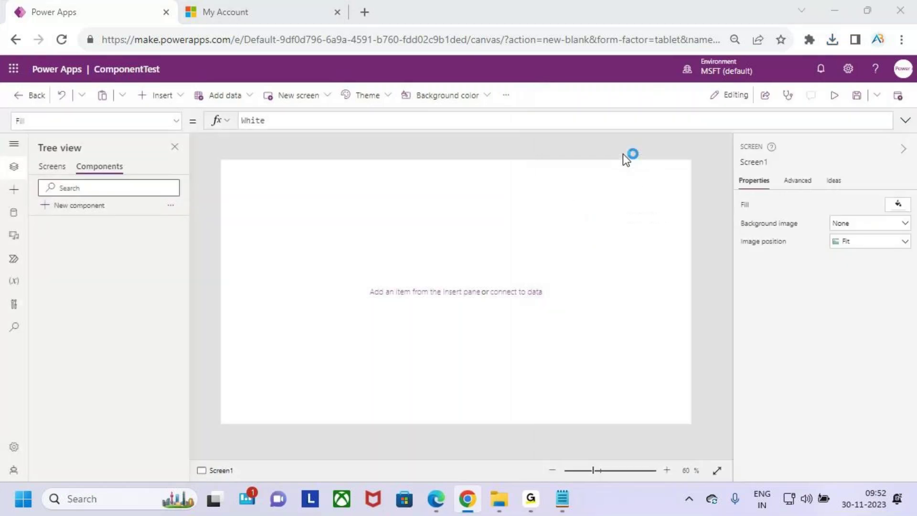
{"action": "left_click", "coordinate": [129, 283]}
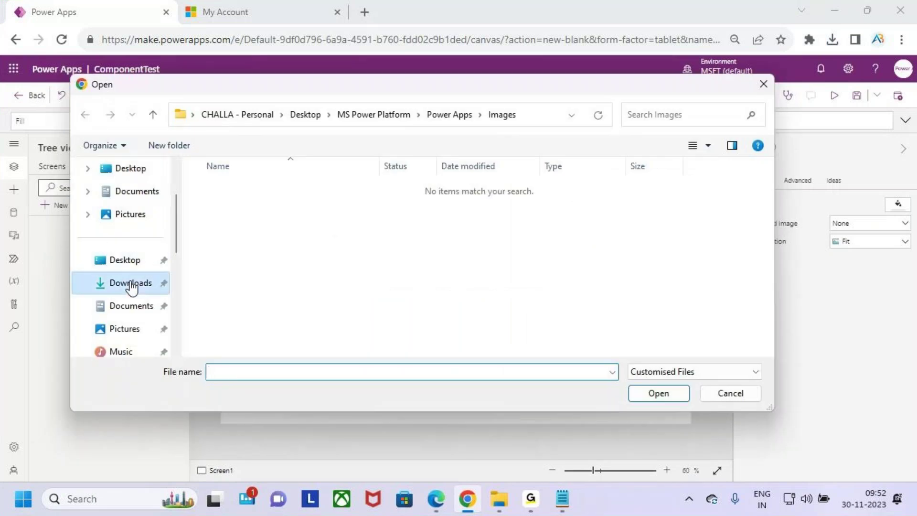
{"action": "left_click", "coordinate": [269, 208]}
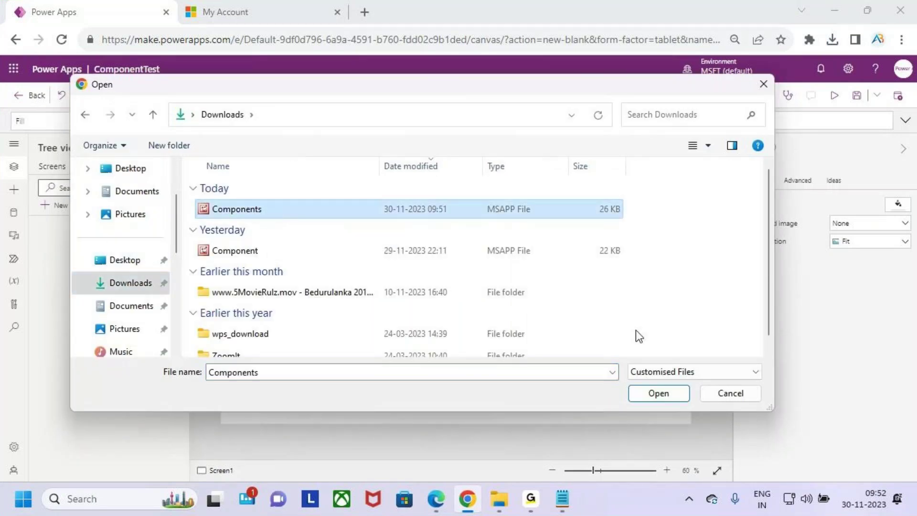
{"action": "left_click", "coordinate": [657, 393]}
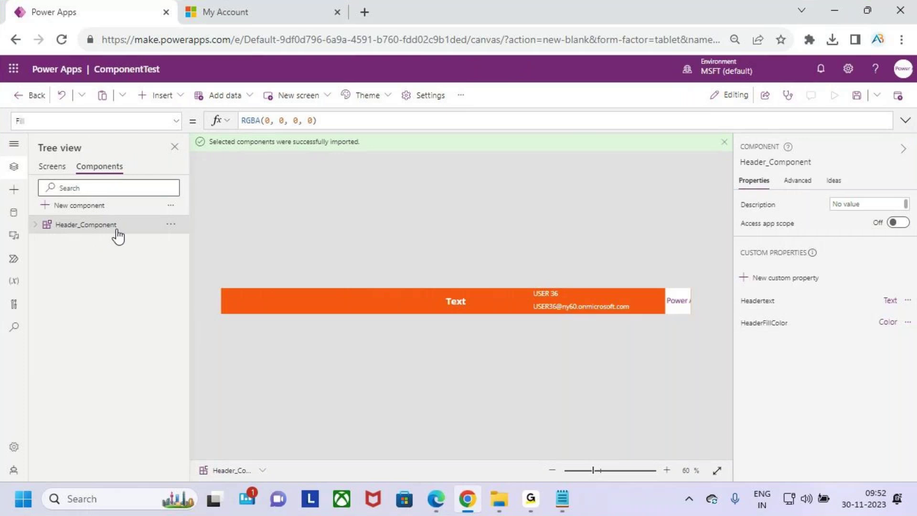
{"action": "left_click_drag", "start_coordinate": [379, 276], "coordinate": [549, 321]}
{"action": "key", "text": "Escape"}
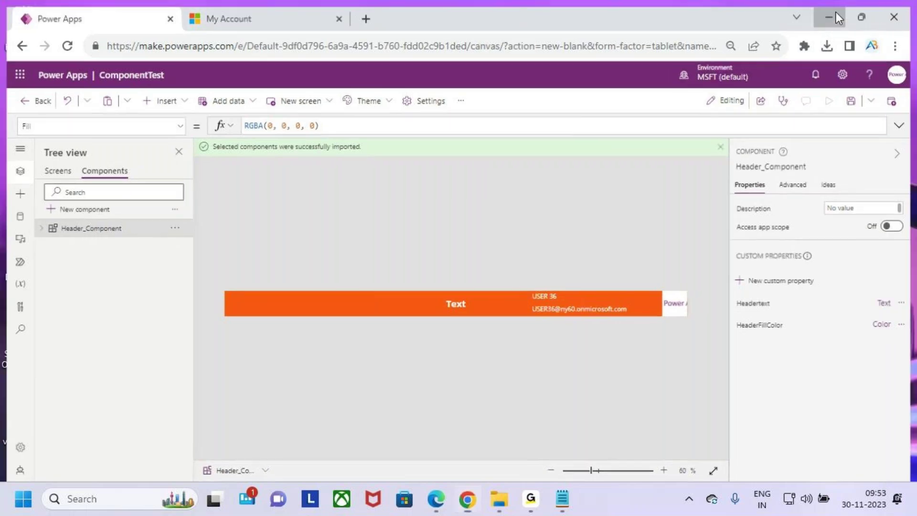
- Switch to the Components notes in Notepad and compare the points on local components and global components
{"action": "left_click", "coordinate": [835, 12]}
{"action": "left_click", "coordinate": [562, 499]}
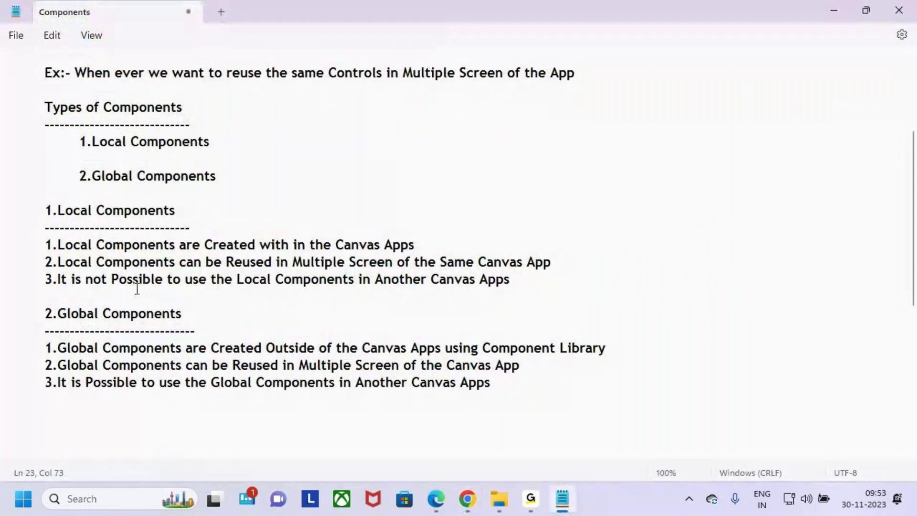
{"action": "left_click_drag", "start_coordinate": [65, 211], "coordinate": [140, 210]}
{"action": "left_click_drag", "start_coordinate": [67, 279], "coordinate": [206, 277]}
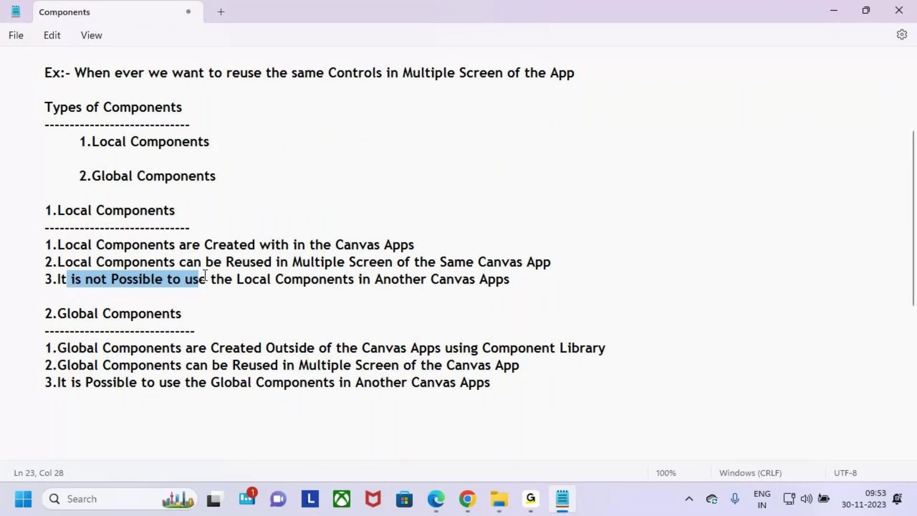
{"action": "left_click_drag", "start_coordinate": [100, 295], "coordinate": [5, 209]}
{"action": "left_click_drag", "start_coordinate": [37, 311], "coordinate": [545, 388]}
{"action": "left_click", "coordinate": [545, 387]}
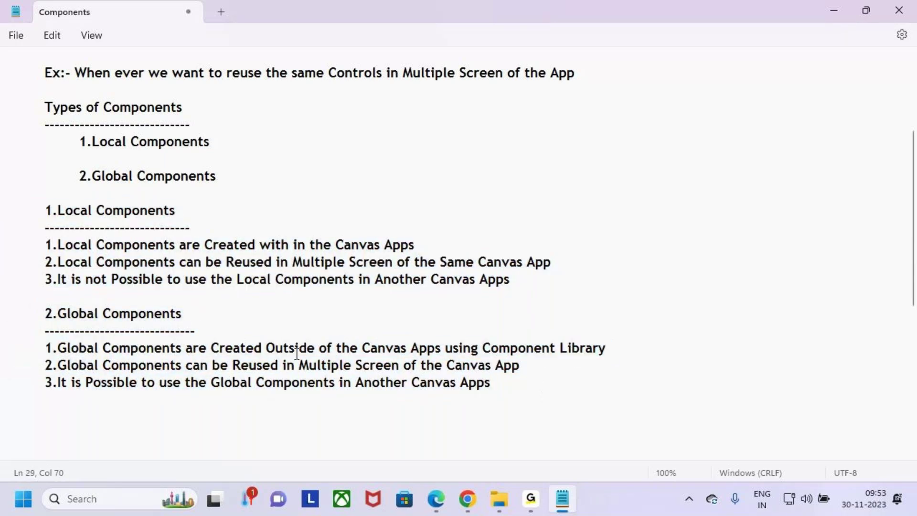
- Read the note about creating global components outside canvas apps with a component library
{"action": "left_click_drag", "start_coordinate": [296, 352], "coordinate": [352, 349]}
{"action": "left_click", "coordinate": [543, 372]}
{"action": "left_click_drag", "start_coordinate": [264, 348], "coordinate": [616, 358]}
{"action": "left_click", "coordinate": [617, 359]}
{"action": "left_click_drag", "start_coordinate": [487, 347], "coordinate": [662, 353]}
{"action": "left_click", "coordinate": [662, 357]}
- Return to Power Apps in Chrome and leave the ComponentTest app without saving its changes
{"action": "left_click", "coordinate": [833, 11]}
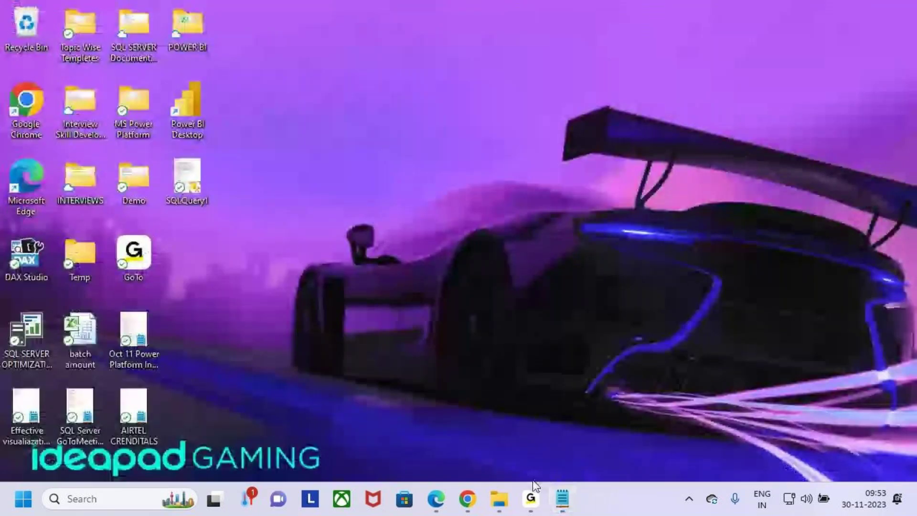
{"action": "left_click", "coordinate": [468, 499]}
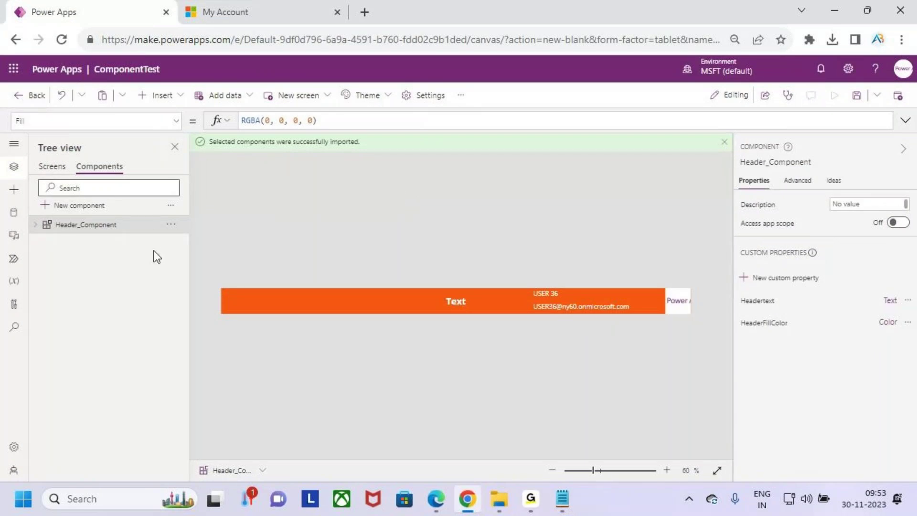
{"action": "left_click_drag", "start_coordinate": [103, 86], "coordinate": [803, 434]}
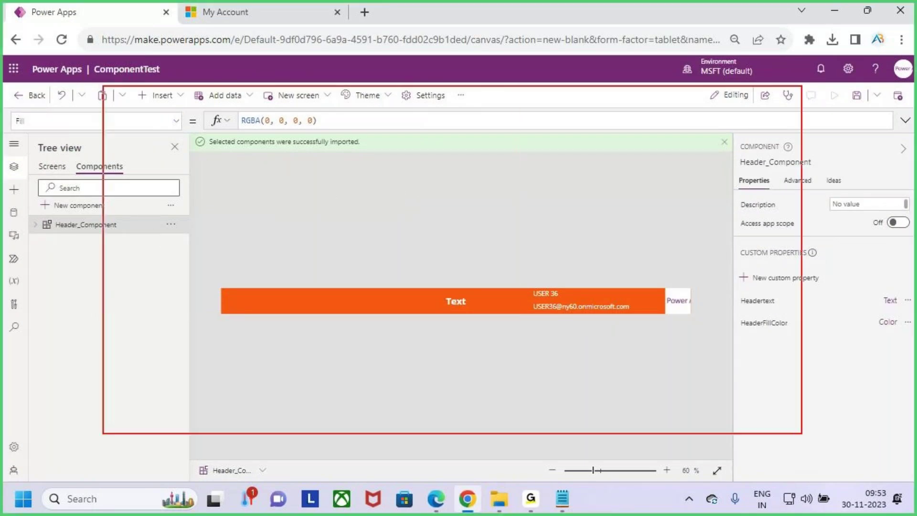
{"action": "left_click_drag", "start_coordinate": [417, 296], "coordinate": [560, 349]}
{"action": "left_click_drag", "start_coordinate": [550, 266], "coordinate": [477, 407]}
{"action": "key", "text": "Escape"}
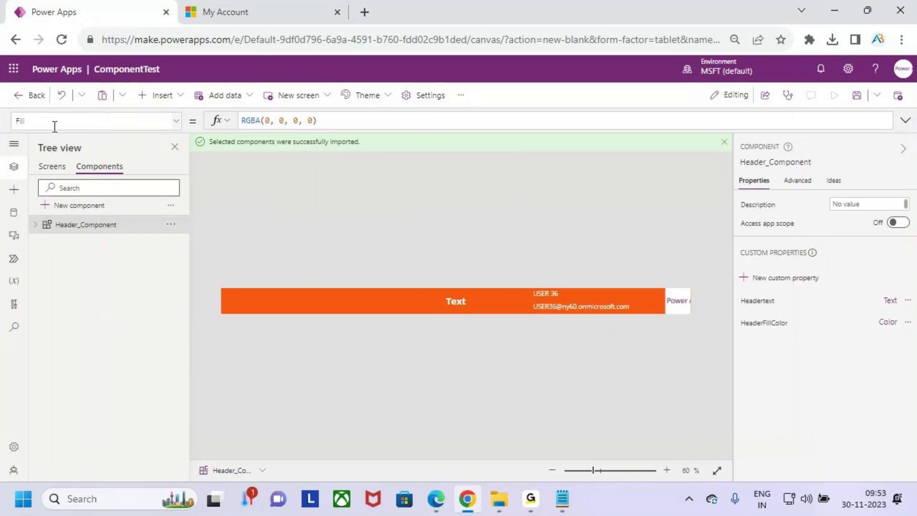
{"action": "left_click", "coordinate": [13, 96]}
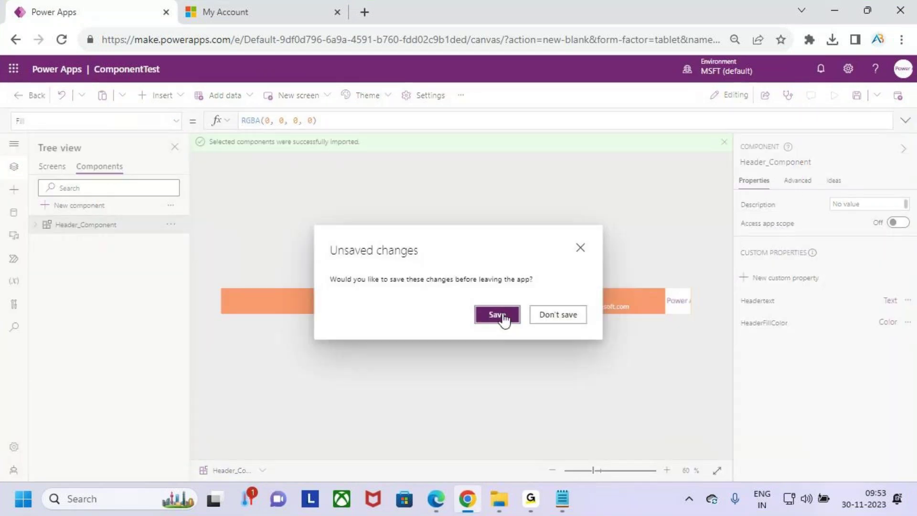
{"action": "left_click", "coordinate": [557, 316]}
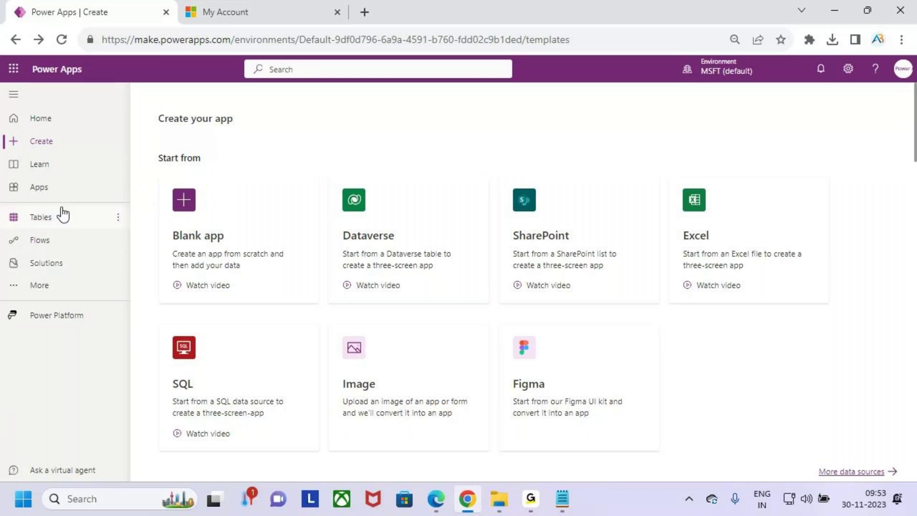
- Open the list of apps and examine its filter and command options for component libraries
{"action": "left_click", "coordinate": [56, 188]}
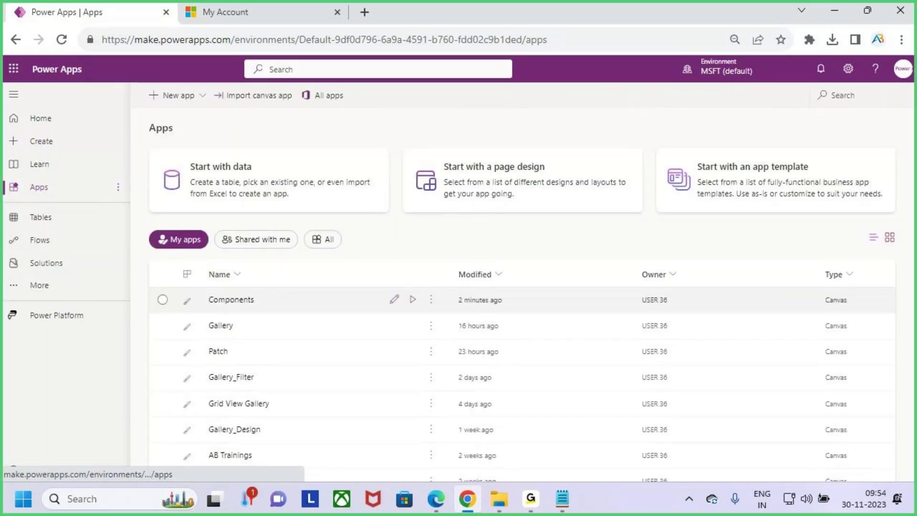
{"action": "left_click_drag", "start_coordinate": [349, 223], "coordinate": [488, 254]}
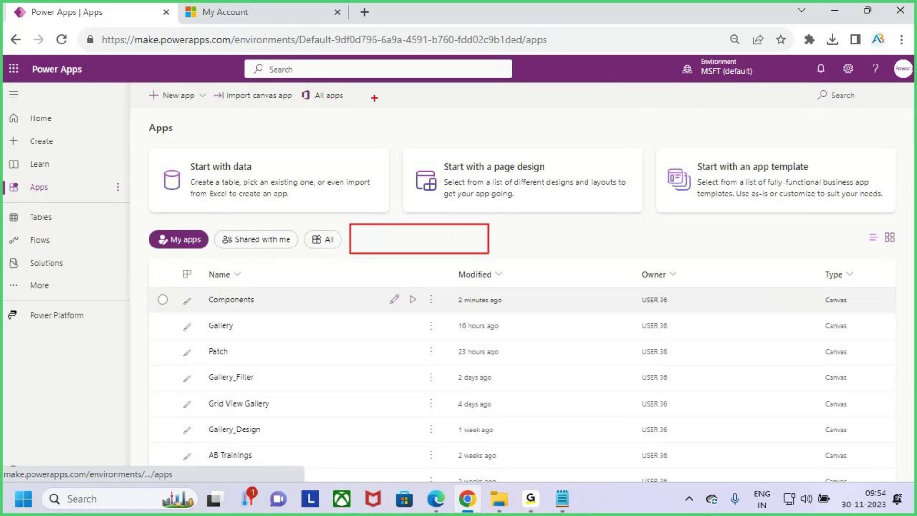
{"action": "mouse_move", "coordinate": [350, 87]}
{"action": "left_mouse_down"}
{"action": "mouse_move", "coordinate": [482, 114]}
{"action": "mouse_move", "coordinate": [525, 114]}
{"action": "mouse_move", "coordinate": [561, 67]}
{"action": "left_mouse_up"}
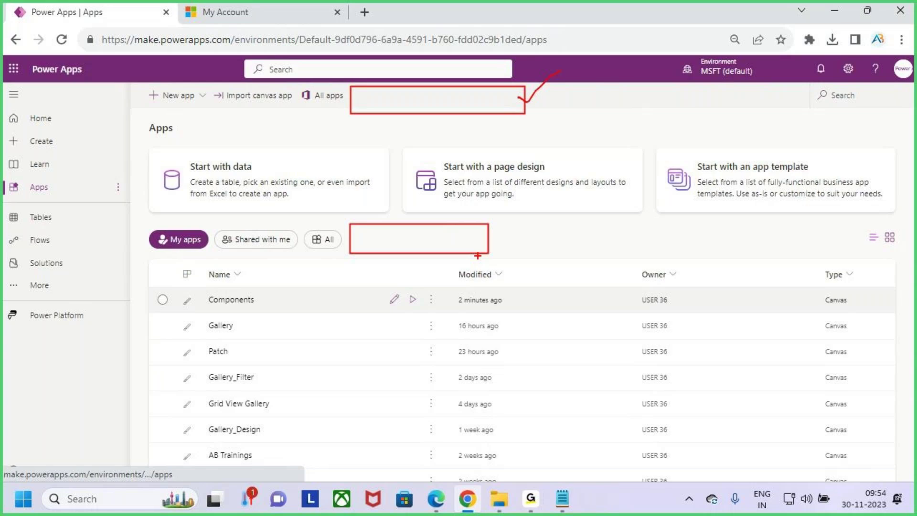
{"action": "key", "text": "Escape"}
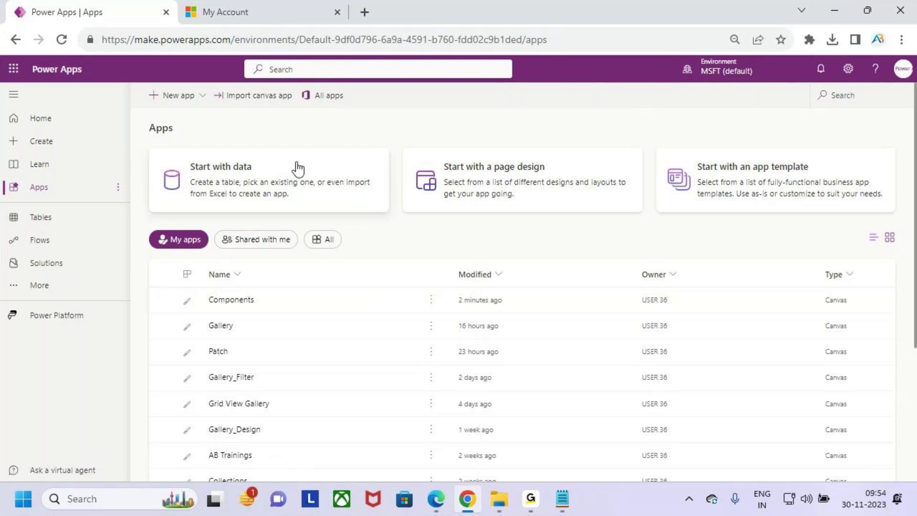
- Browse all available Power Apps features and pin Component libraries from App enhancements to the site navigation
{"action": "left_click", "coordinate": [20, 285]}
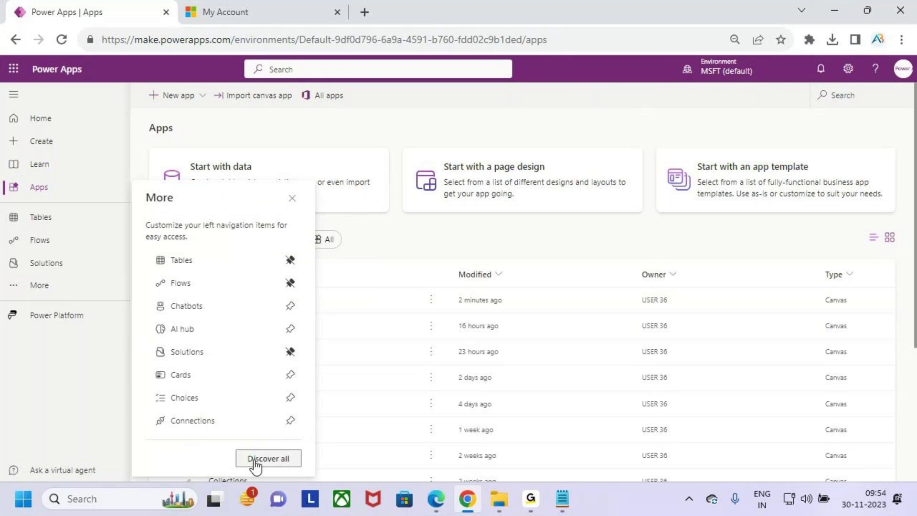
{"action": "left_click", "coordinate": [281, 459]}
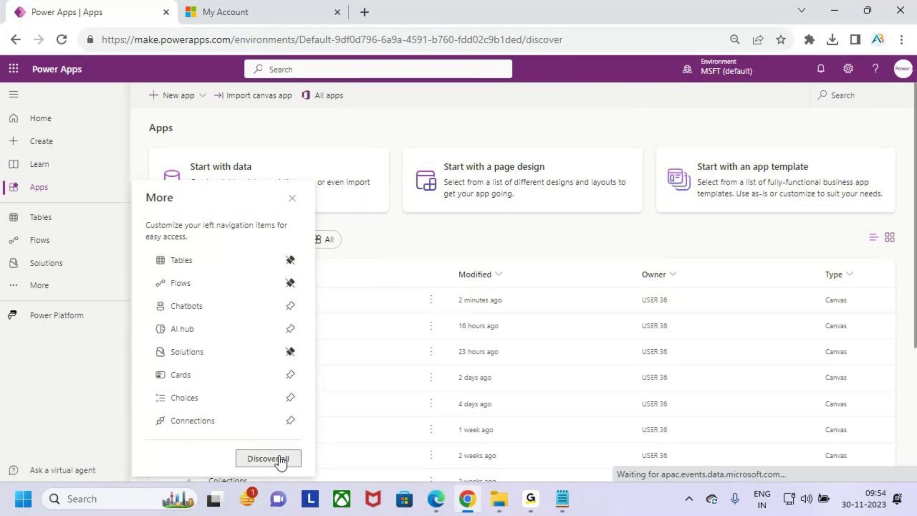
{"action": "scroll", "coordinate": [518, 335], "scroll_direction": "down", "scroll_amount": 8}
{"action": "scroll", "coordinate": [515, 334], "scroll_direction": "down", "scroll_amount": 1}
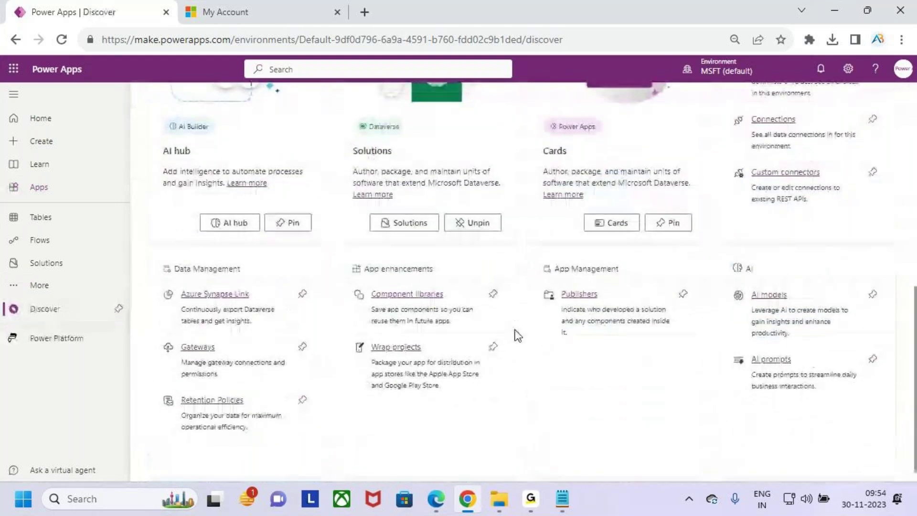
{"action": "key", "text": "super+shift+s"}
{"action": "mouse_move", "coordinate": [356, 262]}
{"action": "left_mouse_down"}
{"action": "mouse_move", "coordinate": [458, 288]}
{"action": "mouse_move", "coordinate": [507, 313]}
{"action": "mouse_move", "coordinate": [537, 249]}
{"action": "left_mouse_up"}
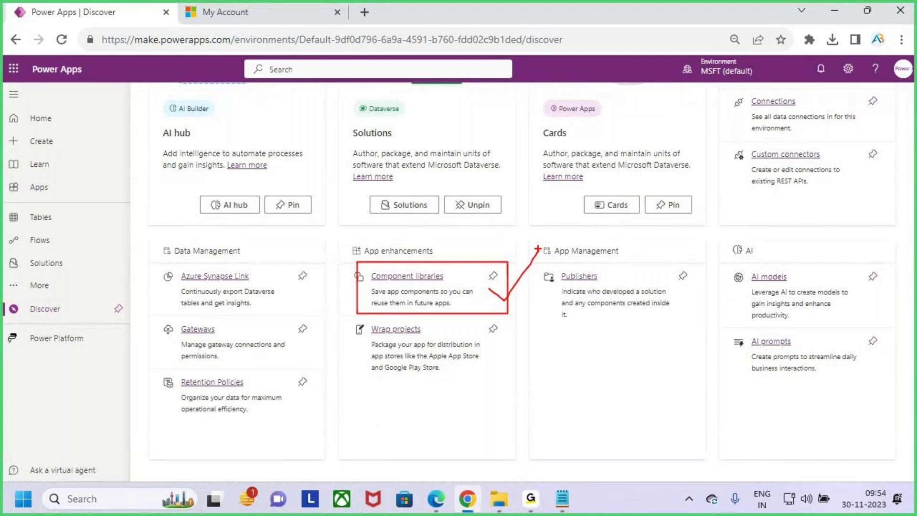
{"action": "key", "text": "Escape"}
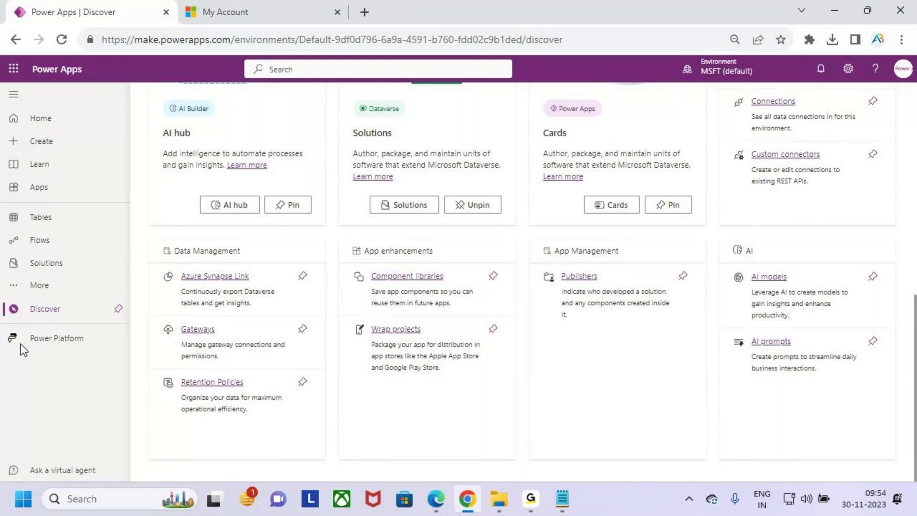
{"action": "left_click", "coordinate": [493, 279]}
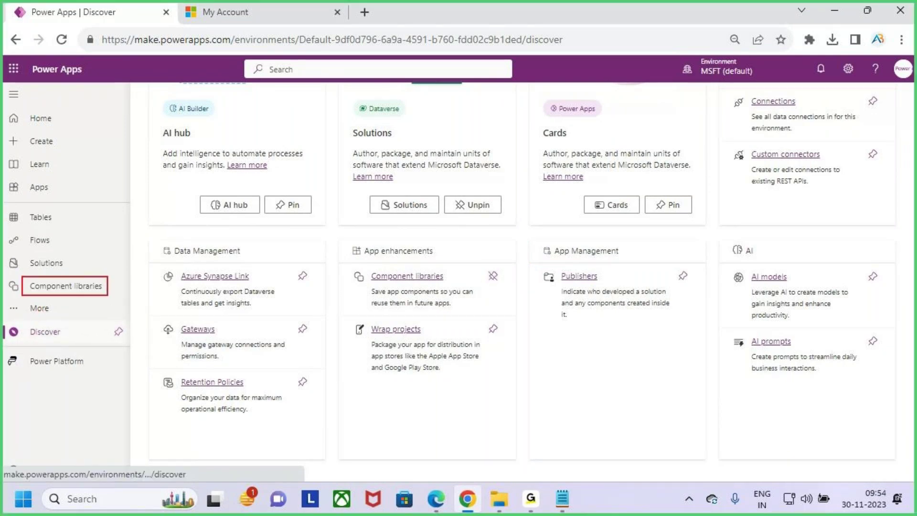
- Open the Component libraries page and point out its options for creating a new library
{"action": "left_click", "coordinate": [53, 185]}
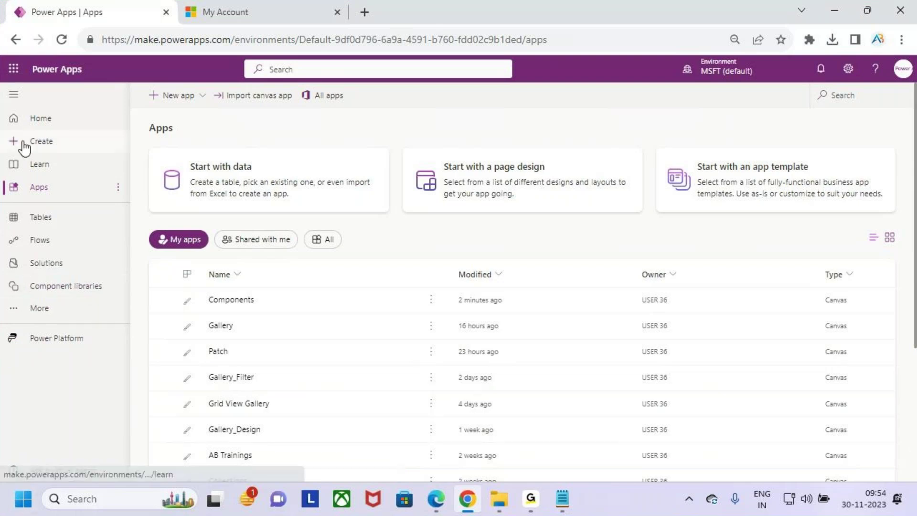
{"action": "left_click", "coordinate": [79, 286]}
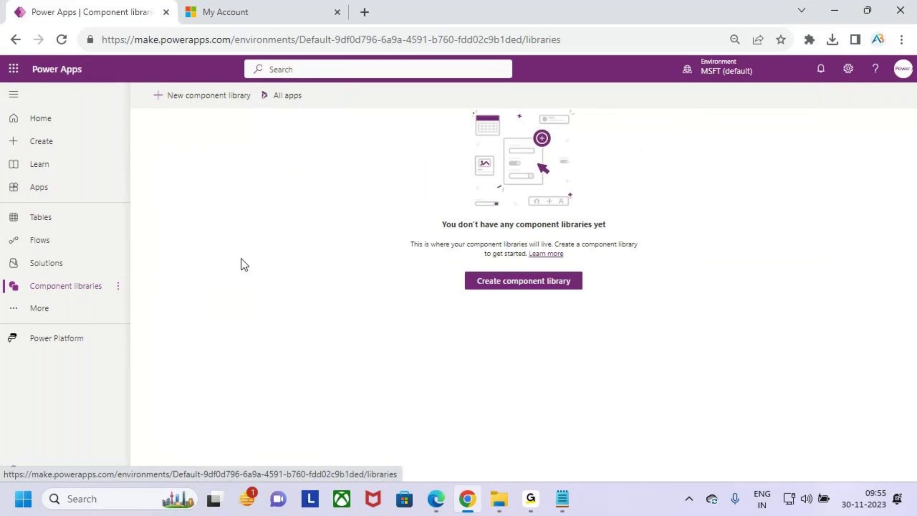
{"action": "key", "text": "ctrl+2"}
{"action": "mouse_move", "coordinate": [155, 84]}
{"action": "left_mouse_down"}
{"action": "mouse_move", "coordinate": [255, 107]}
{"action": "mouse_move", "coordinate": [237, 98]}
{"action": "mouse_move", "coordinate": [257, 54]}
{"action": "left_mouse_up"}
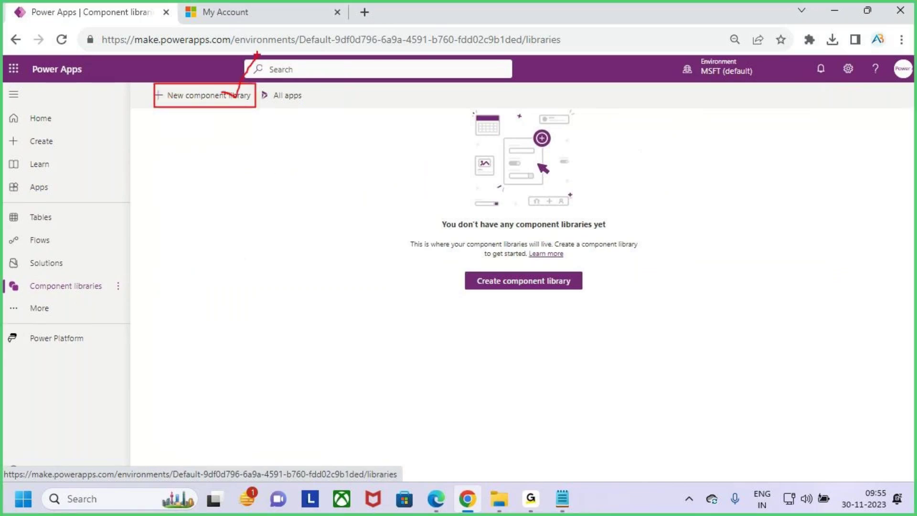
{"action": "mouse_move", "coordinate": [460, 264]}
{"action": "left_mouse_down"}
{"action": "mouse_move", "coordinate": [533, 290]}
{"action": "mouse_move", "coordinate": [592, 296]}
{"action": "left_mouse_up"}
{"action": "key", "text": "Escape"}
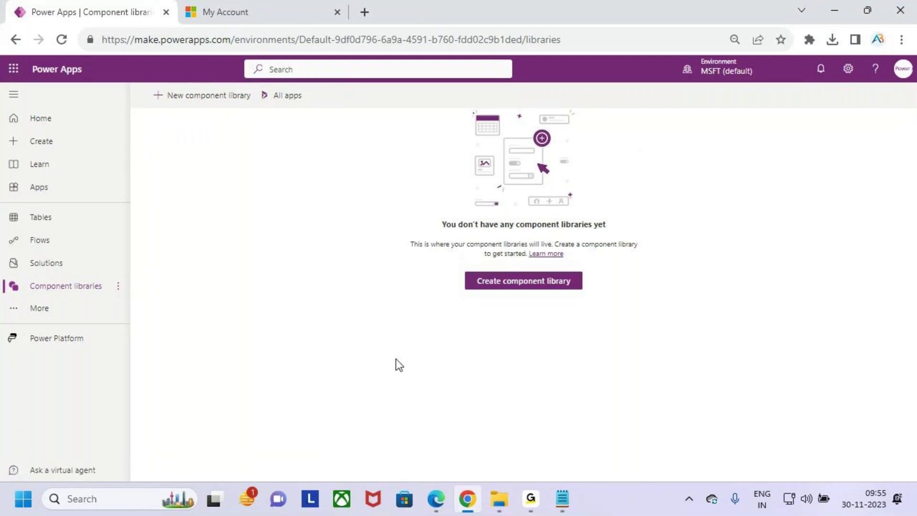
- Create a component library named Hearder_Comp_Library and point out its name in the editor
{"action": "left_click", "coordinate": [202, 99]}
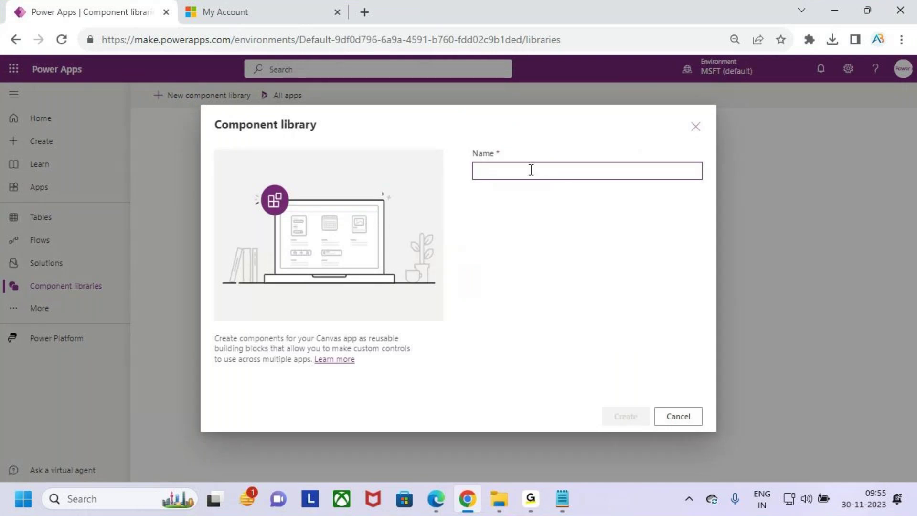
{"action": "type", "text": "Hearder"}
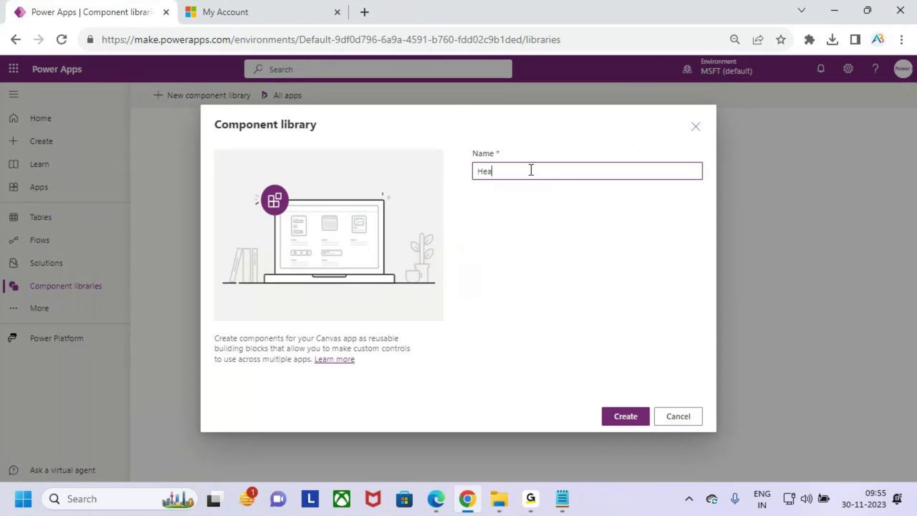
{"action": "type", "text": "_Comp_Library"}
{"action": "left_click", "coordinate": [626, 415]}
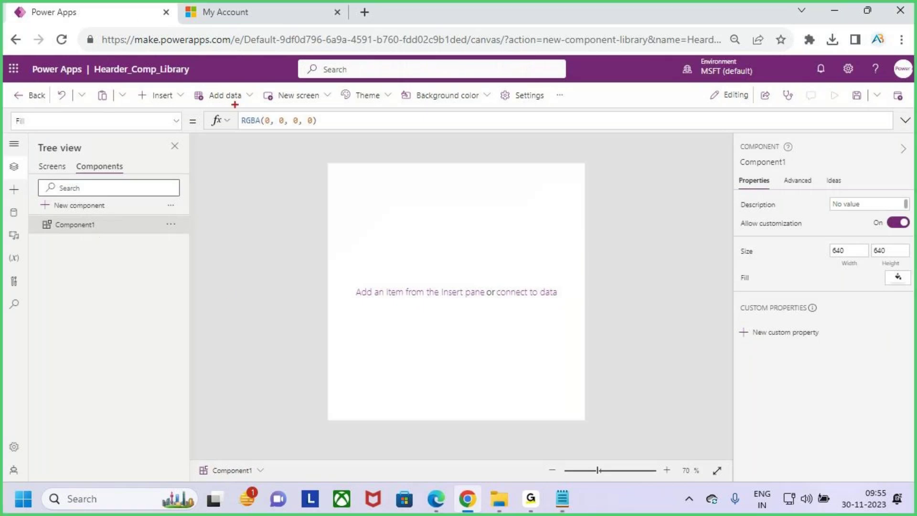
{"action": "left_click_drag", "start_coordinate": [93, 53], "coordinate": [192, 89]}
{"action": "mouse_move", "coordinate": [148, 25]}
{"action": "left_mouse_down"}
{"action": "mouse_move", "coordinate": [138, 48]}
{"action": "mouse_move", "coordinate": [172, 48]}
{"action": "mouse_move", "coordinate": [151, 71]}
{"action": "left_mouse_up"}
{"action": "key", "text": "Escape"}
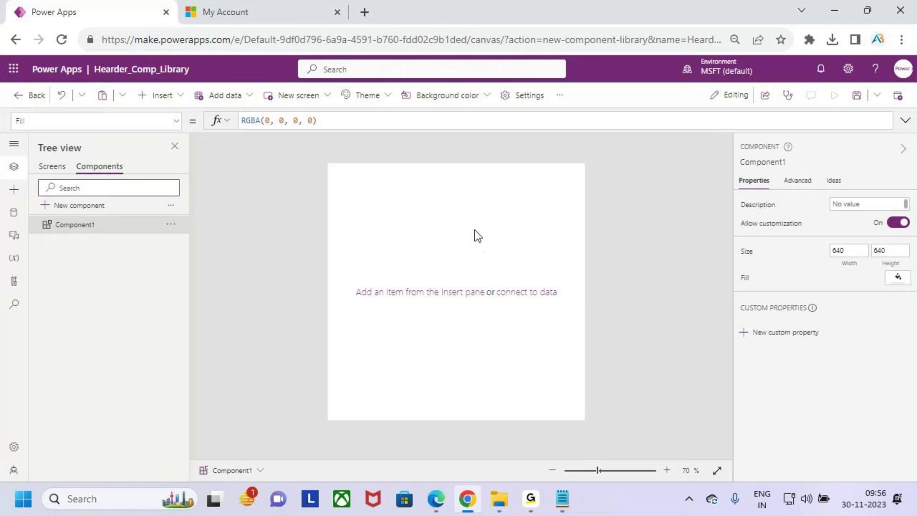
- Insert a text label into Component1 and fit it across the component's full width along its upper edge
{"action": "left_click", "coordinate": [158, 95]}
{"action": "left_click", "coordinate": [187, 167]}
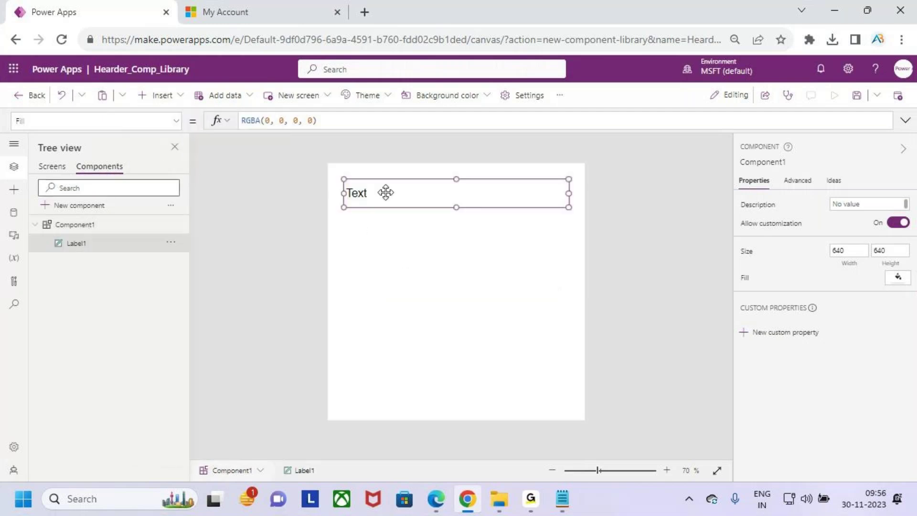
{"action": "left_click_drag", "start_coordinate": [550, 190], "coordinate": [607, 197]}
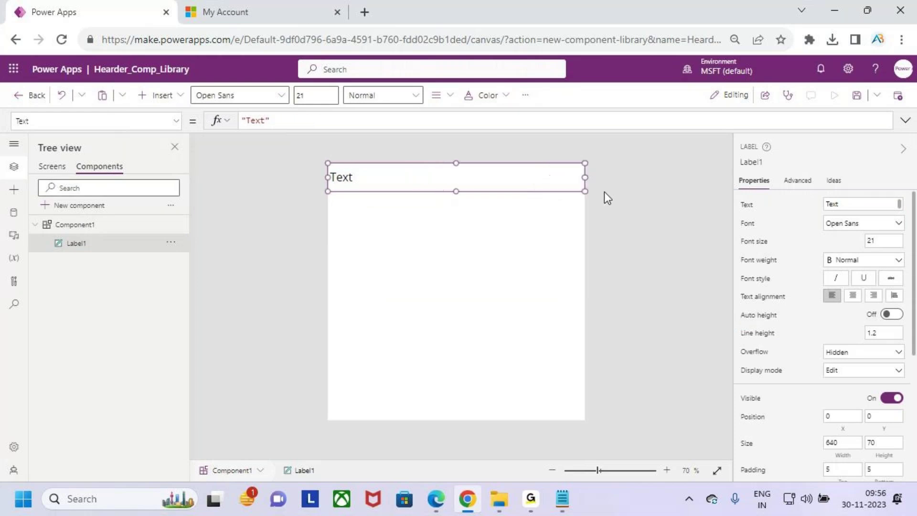
- Format the label's text with font size 20, bold weight and centre alignment
{"action": "left_click", "coordinate": [322, 96]}
{"action": "type", "text": "0"}
{"action": "left_click", "coordinate": [380, 95]}
{"action": "left_click", "coordinate": [369, 115]}
{"action": "left_click", "coordinate": [438, 97]}
{"action": "left_click", "coordinate": [471, 138]}
- Give the label white text and an orange background
{"action": "left_click", "coordinate": [504, 98]}
{"action": "left_click", "coordinate": [477, 301]}
{"action": "left_click", "coordinate": [526, 95]}
{"action": "mouse_move", "coordinate": [583, 122]}
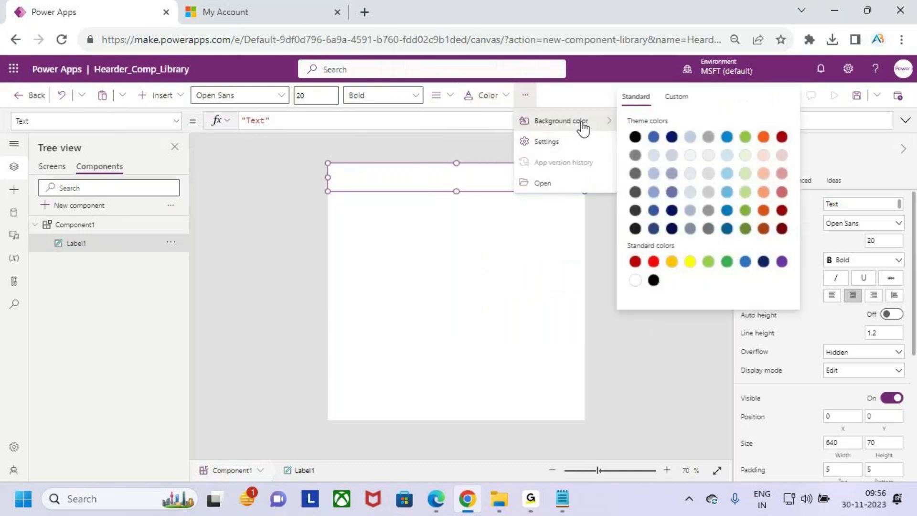
{"action": "left_click", "coordinate": [761, 136]}
{"action": "left_click", "coordinate": [354, 286]}
- Change the label's text to "Header"
{"action": "double_click", "coordinate": [457, 177]}
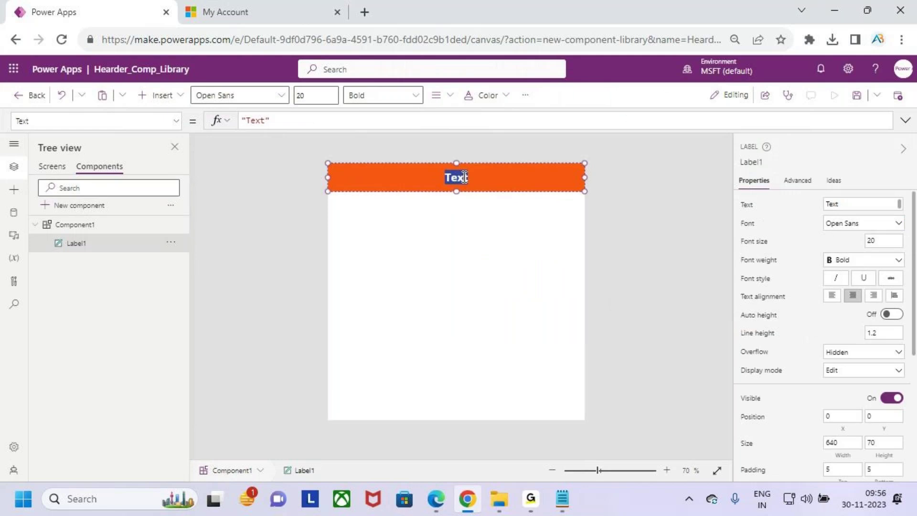
{"action": "double_click", "coordinate": [256, 120]}
{"action": "type", "text": "Hear"}
{"action": "key", "text": "BackSpace"}
{"action": "type", "text": "der"}
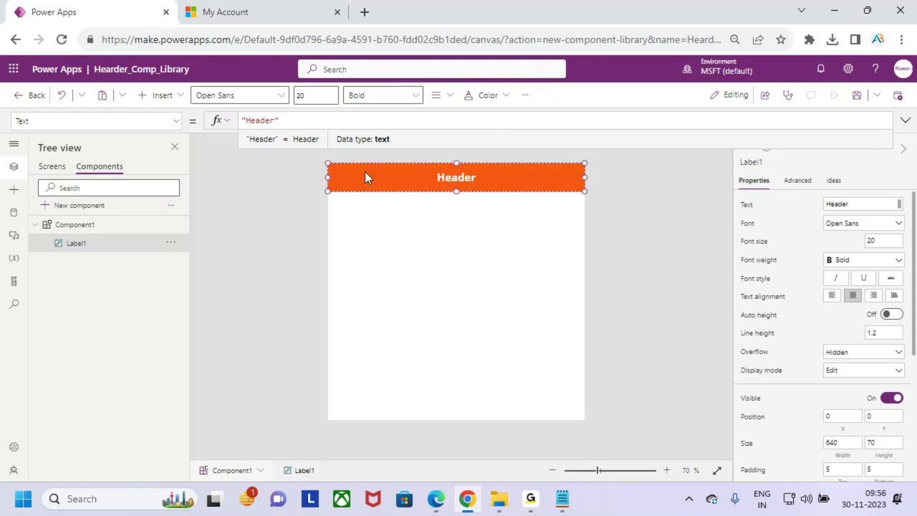
- Examine the new custom property settings for Component1 without creating a property
{"action": "left_click", "coordinate": [123, 228]}
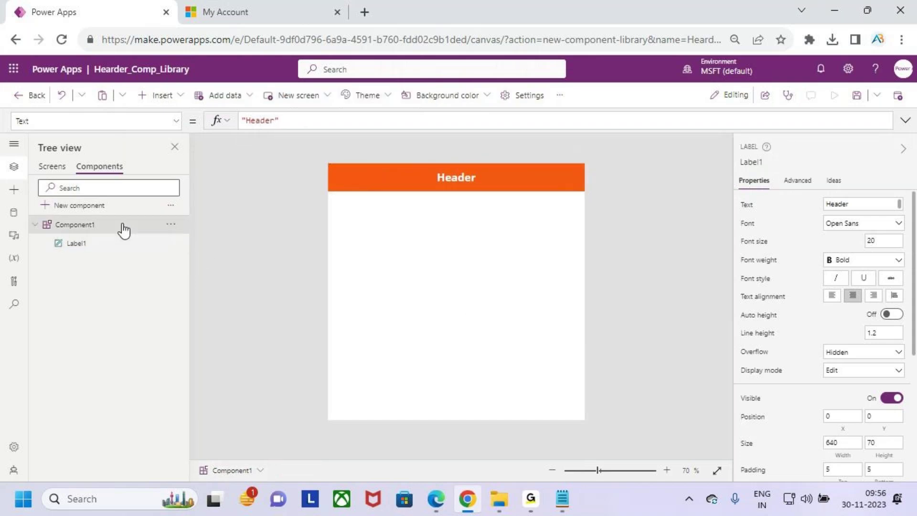
{"action": "left_click", "coordinate": [783, 339]}
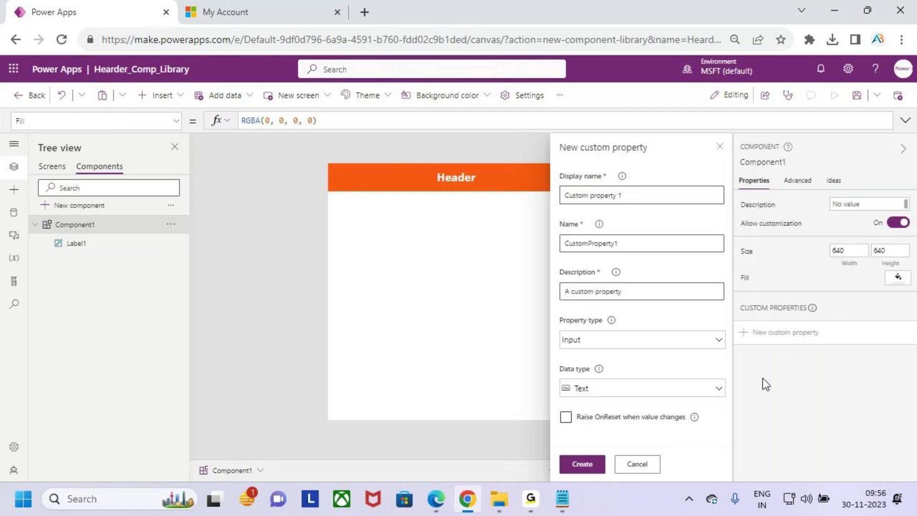
{"action": "left_click", "coordinate": [720, 148]}
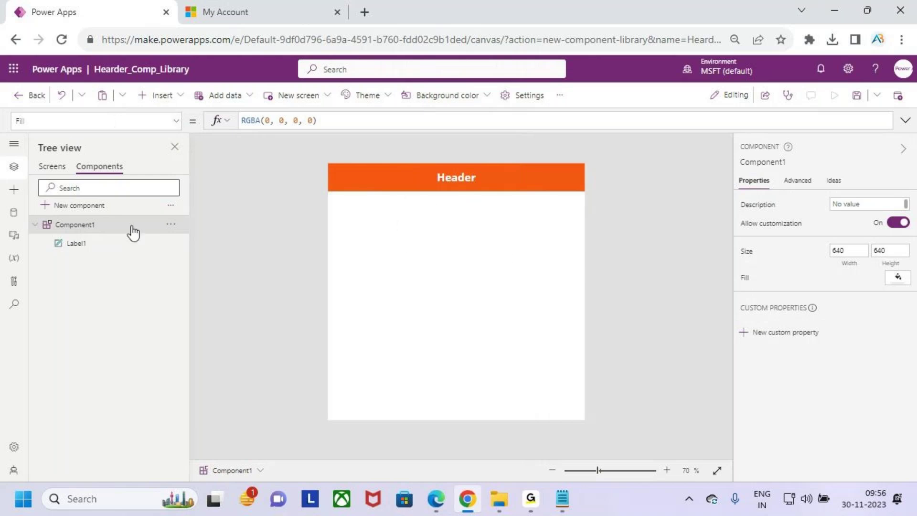
- Set Component1's Width property to the formula App.ActiveScreen.Width
{"action": "left_click", "coordinate": [177, 121]}
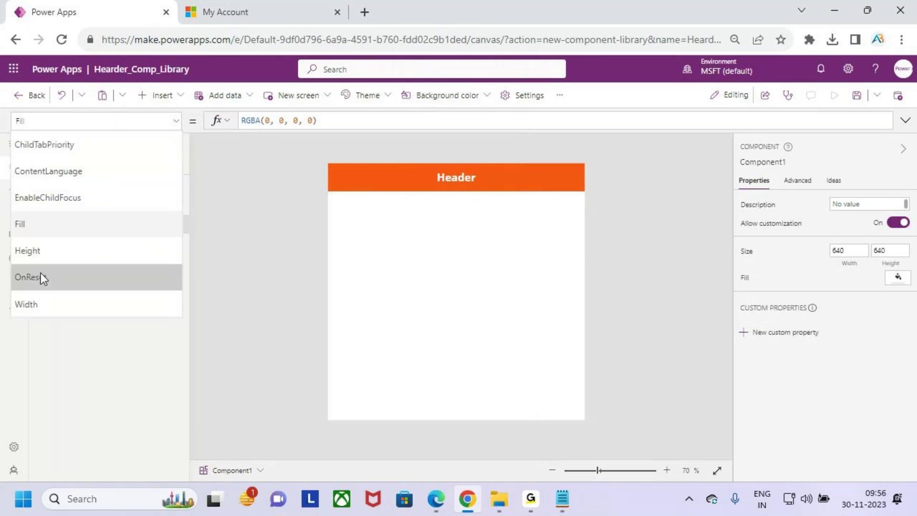
{"action": "left_click", "coordinate": [74, 305]}
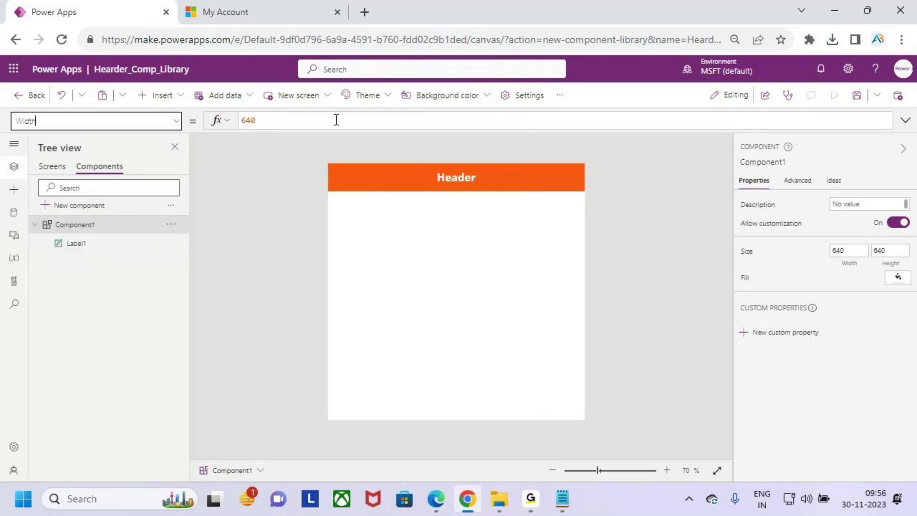
{"action": "left_click_drag", "start_coordinate": [282, 119], "coordinate": [210, 120]}
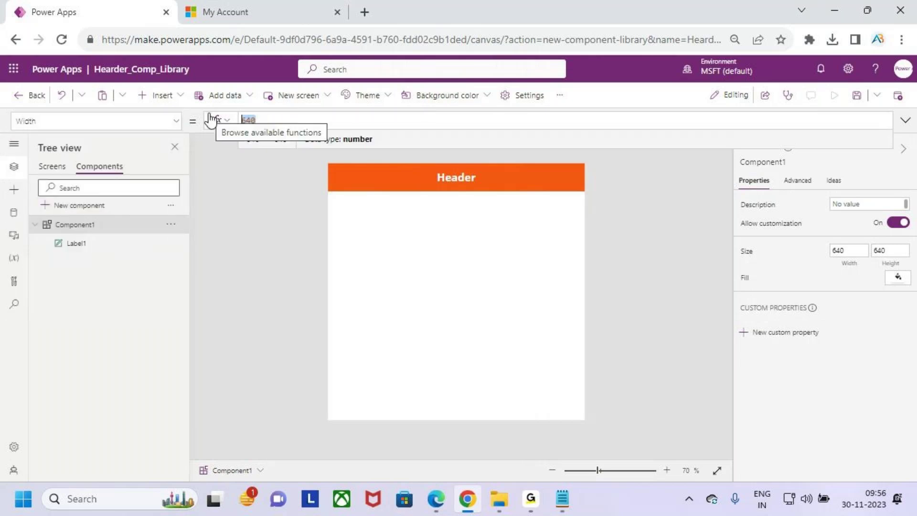
{"action": "type", "text": "A"}
{"action": "key", "text": "BackSpace"}
{"action": "type", "text": "App.Ac"}
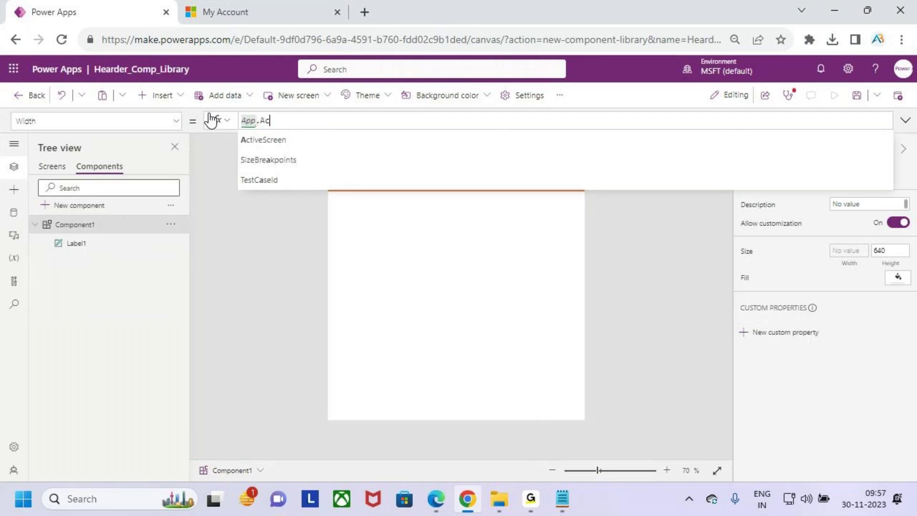
{"action": "key", "text": "Tab"}
{"action": "type", "text": ".w"}
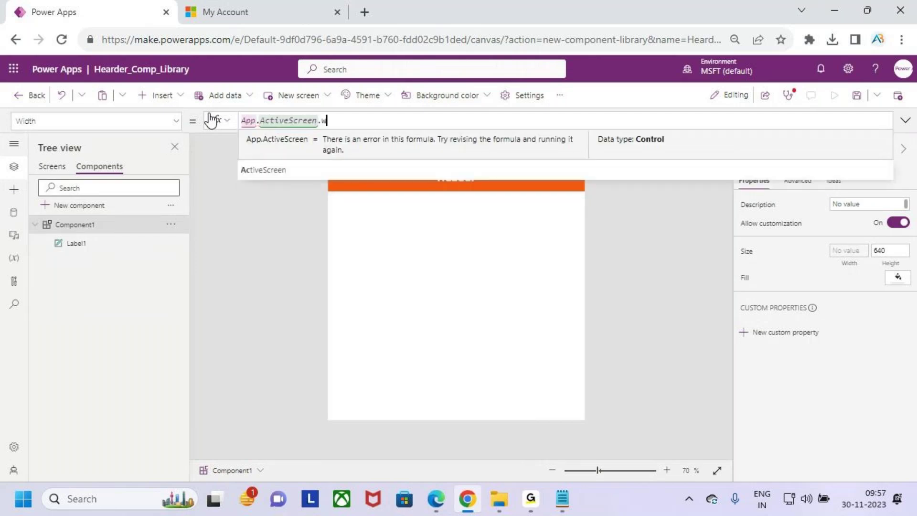
{"action": "type", "text": "i"}
{"action": "key", "text": "Tab"}
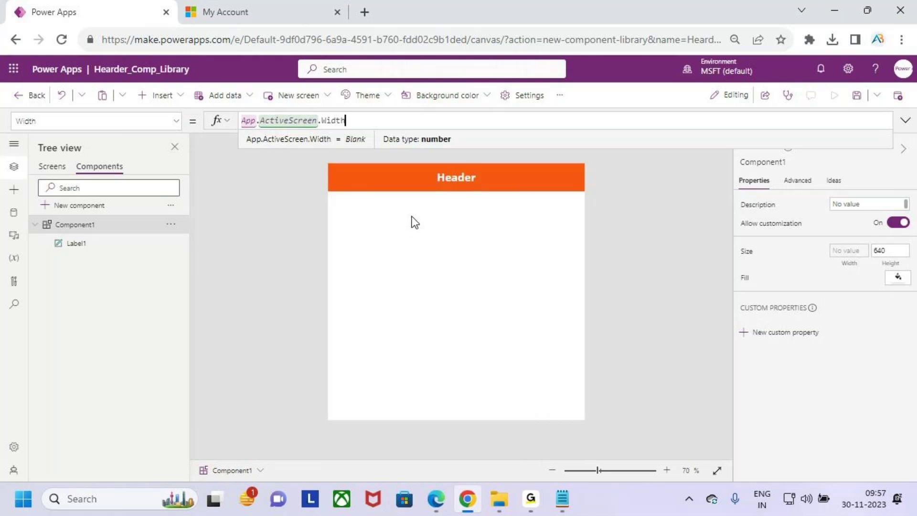
{"action": "left_click", "coordinate": [437, 248]}
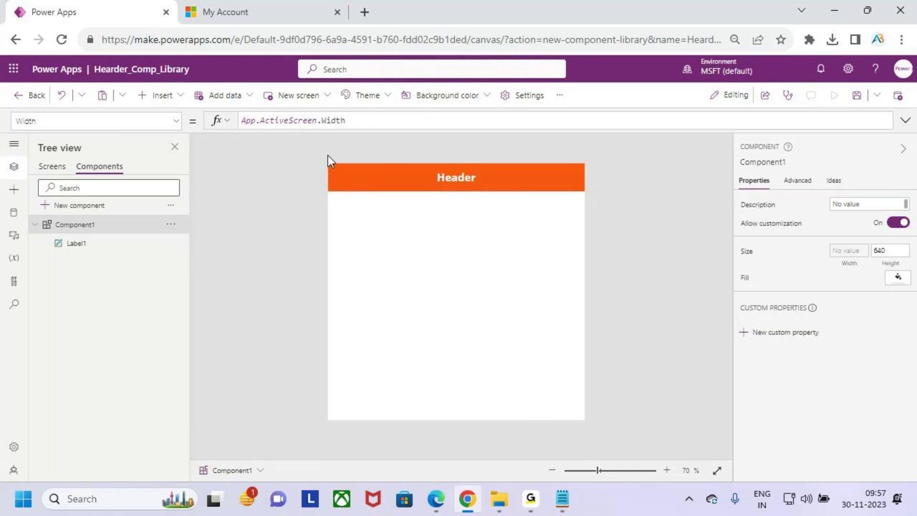
- Check the library's Screen1 against the header component and return to the component
{"action": "left_click", "coordinate": [50, 166]}
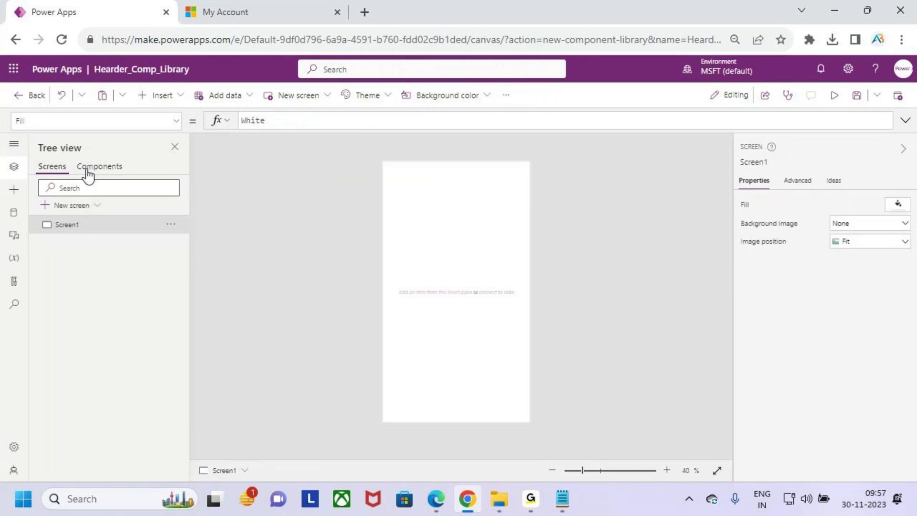
{"action": "left_click", "coordinate": [111, 168]}
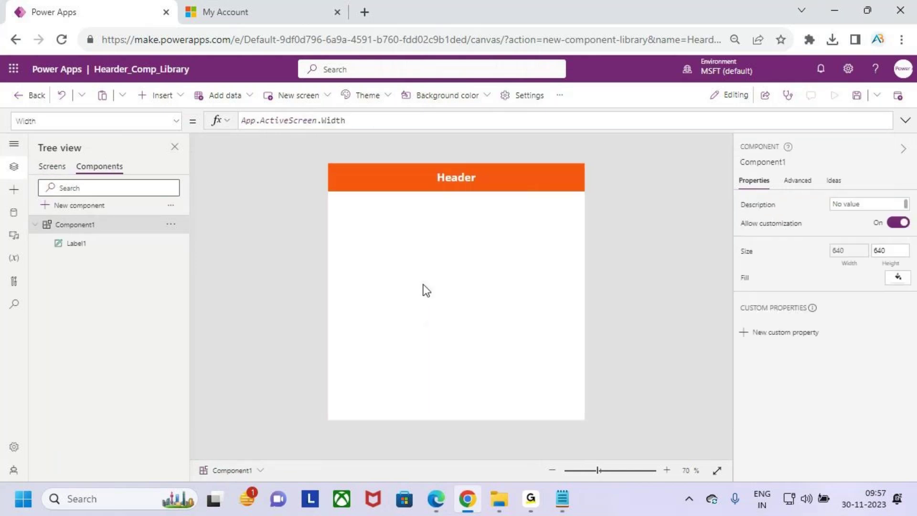
{"action": "left_click", "coordinate": [50, 167]}
{"action": "left_click", "coordinate": [106, 168]}
- Set the header label's Width property to the formula Parent.Width
{"action": "left_click", "coordinate": [520, 178]}
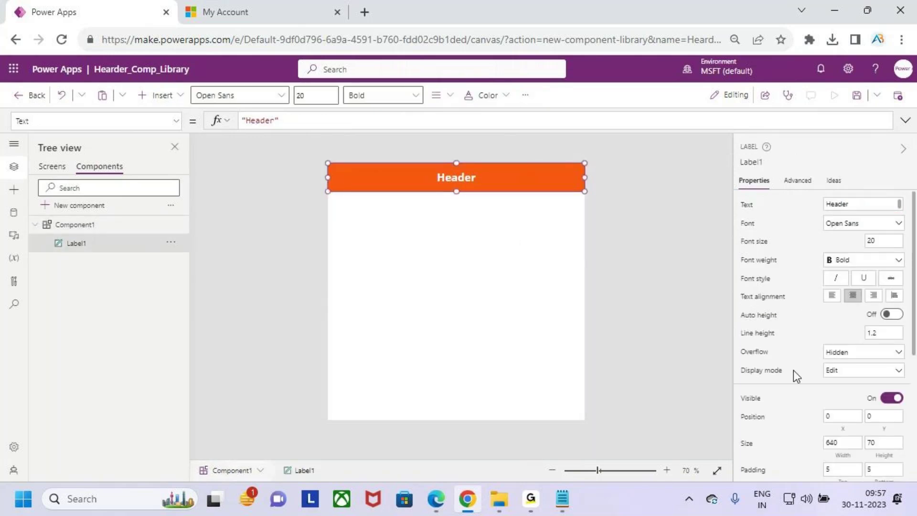
{"action": "left_click", "coordinate": [177, 121]}
{"action": "scroll", "coordinate": [85, 308], "scroll_direction": "down", "scroll_amount": 10}
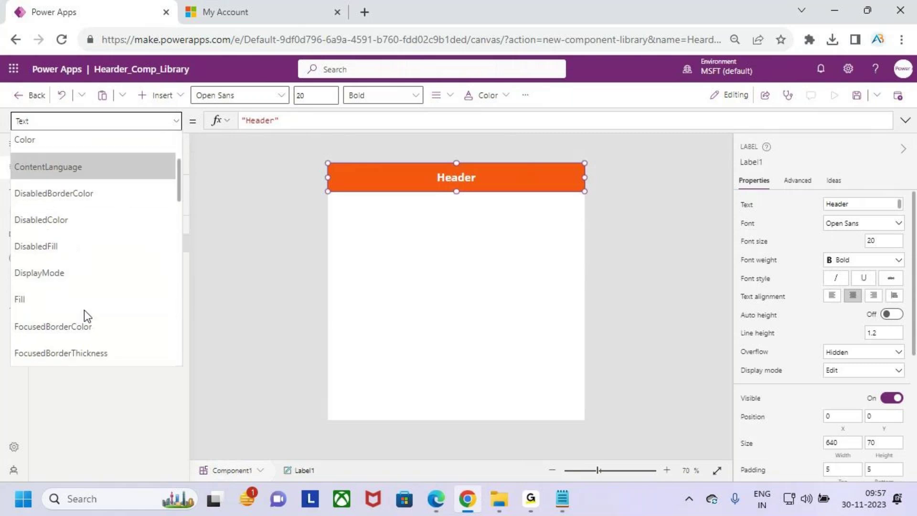
{"action": "scroll", "coordinate": [92, 303], "scroll_direction": "down", "scroll_amount": 3}
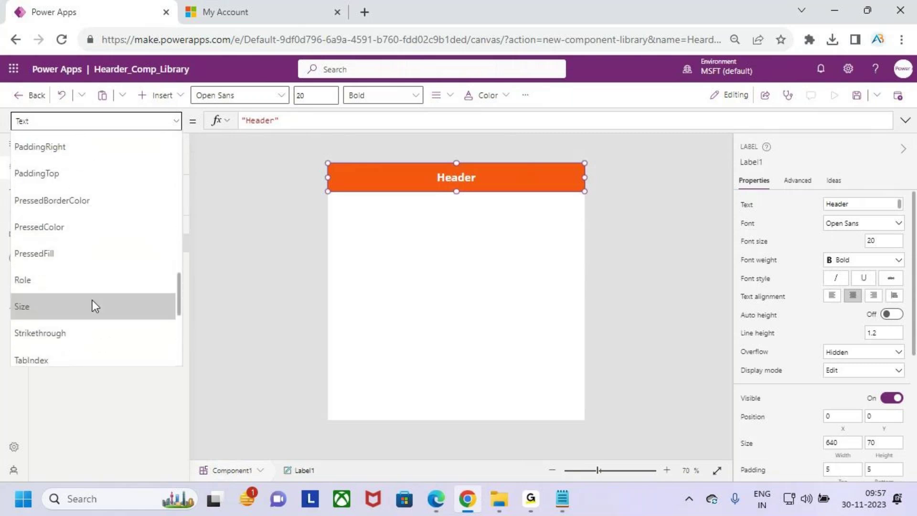
{"action": "scroll", "coordinate": [90, 311], "scroll_direction": "down", "scroll_amount": 3}
{"action": "left_click", "coordinate": [47, 276]}
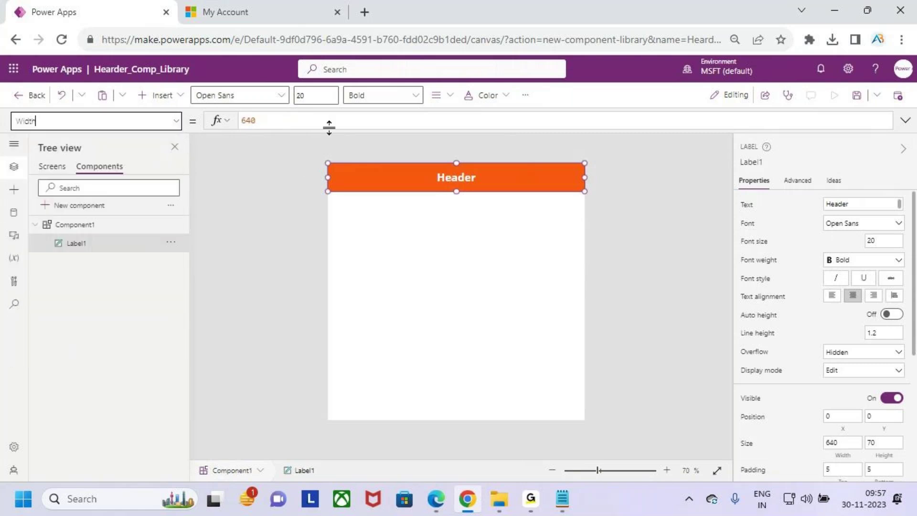
{"action": "key", "text": "BackSpace"}
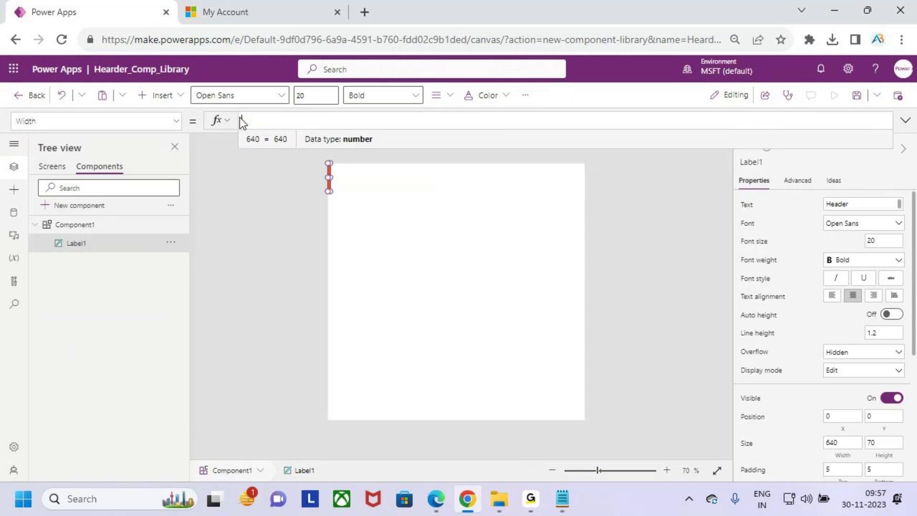
{"action": "type", "text": "Parent.Width"}
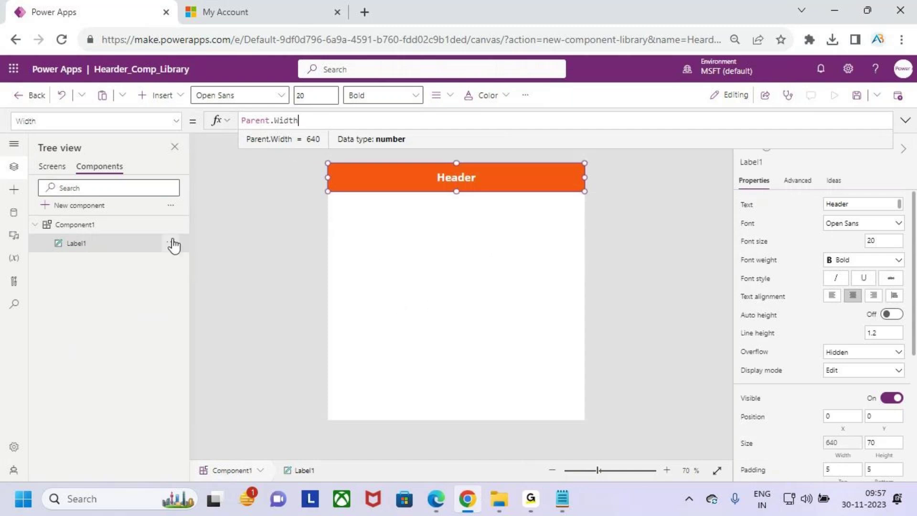
- Set Component1's Height property to 70 to match the header label's height
{"action": "left_click", "coordinate": [105, 227]}
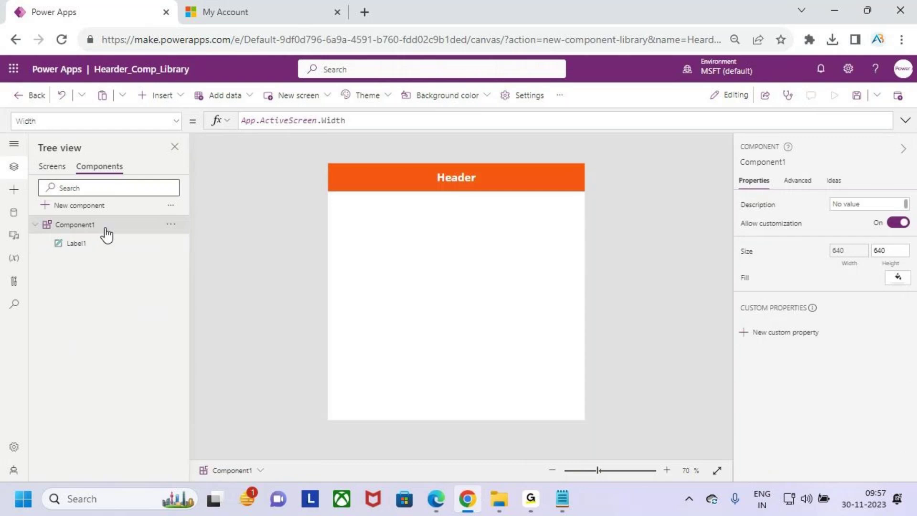
{"action": "left_click", "coordinate": [177, 122]}
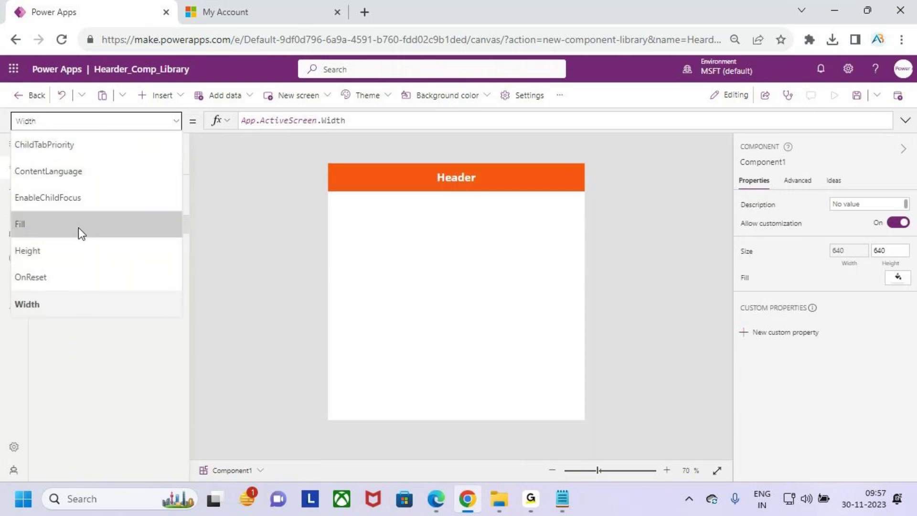
{"action": "left_click", "coordinate": [71, 257]}
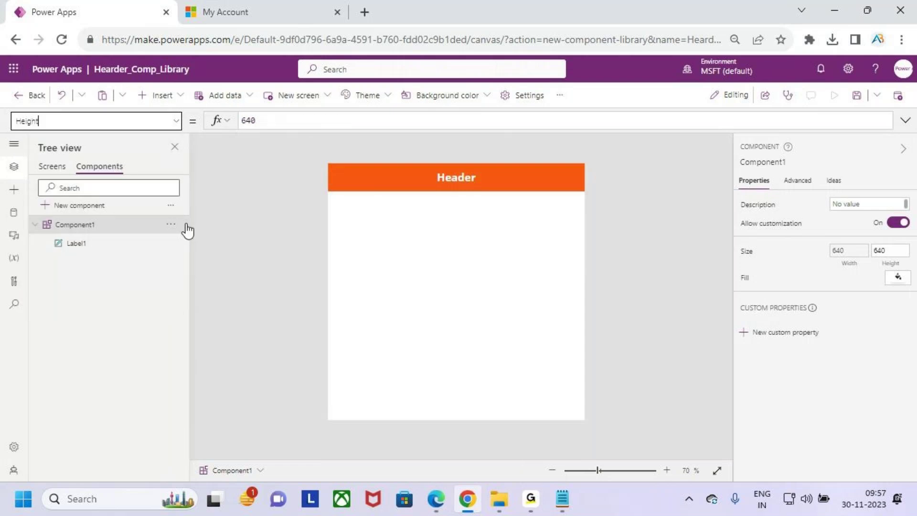
{"action": "left_click", "coordinate": [520, 181]}
{"action": "scroll", "coordinate": [897, 410], "scroll_direction": "down", "scroll_amount": 3}
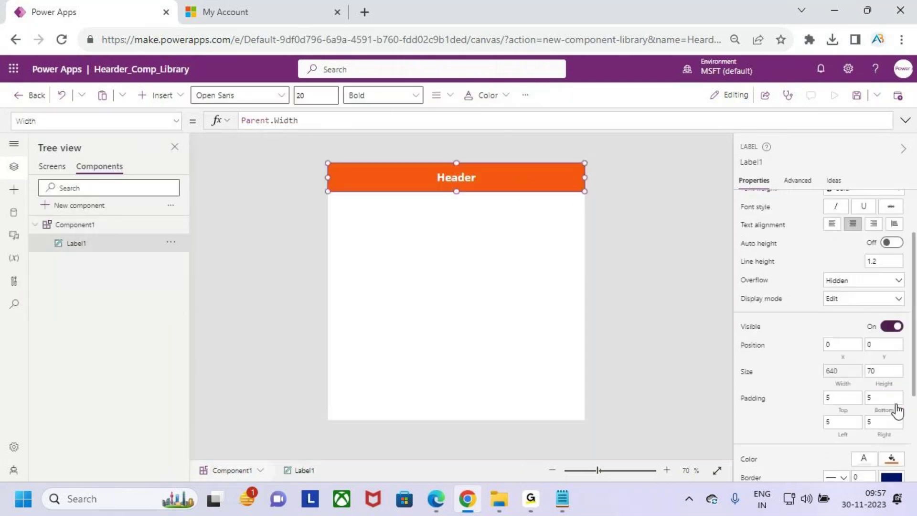
{"action": "left_click", "coordinate": [670, 365]}
{"action": "double_click", "coordinate": [249, 120]}
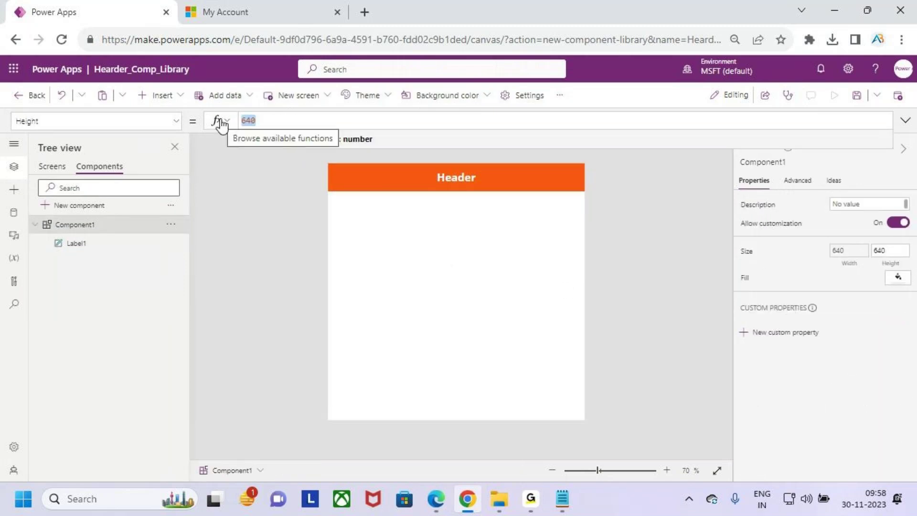
{"action": "type", "text": "70"}
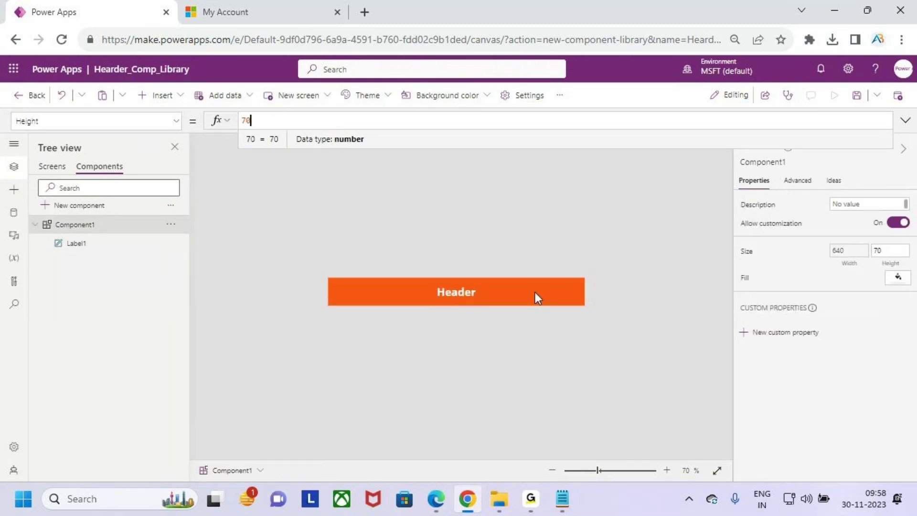
{"action": "left_click", "coordinate": [535, 292]}
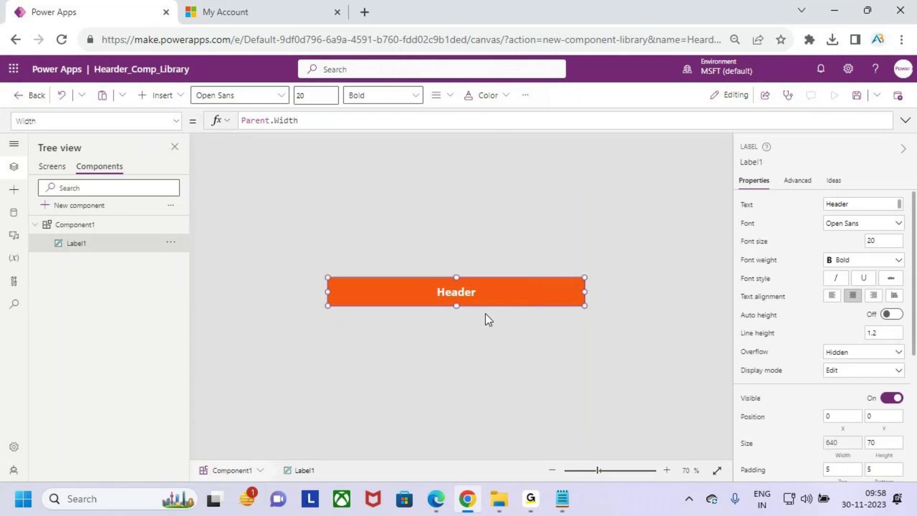
- Insert the custom component Component1 on the library's Screen1
{"action": "left_click", "coordinate": [54, 167]}
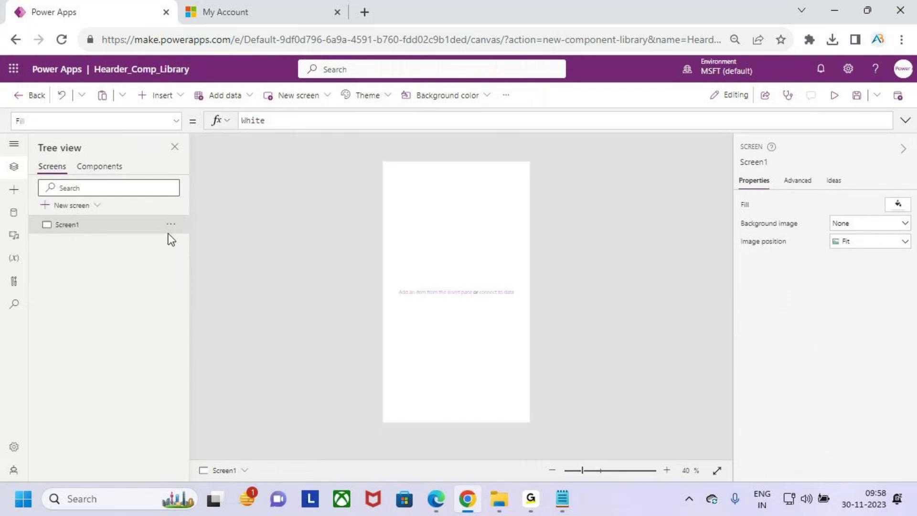
{"action": "left_click", "coordinate": [163, 96]}
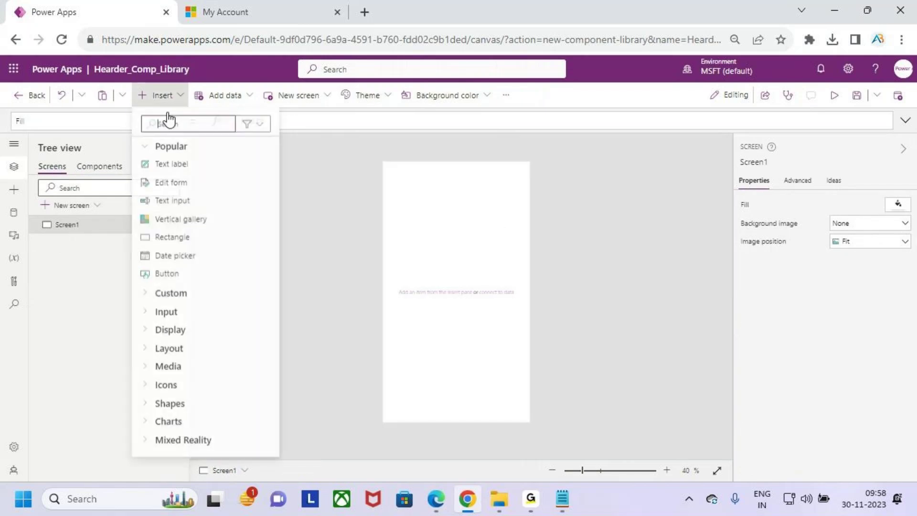
{"action": "left_click", "coordinate": [163, 294]}
{"action": "scroll", "coordinate": [205, 356], "scroll_direction": "down", "scroll_amount": 1}
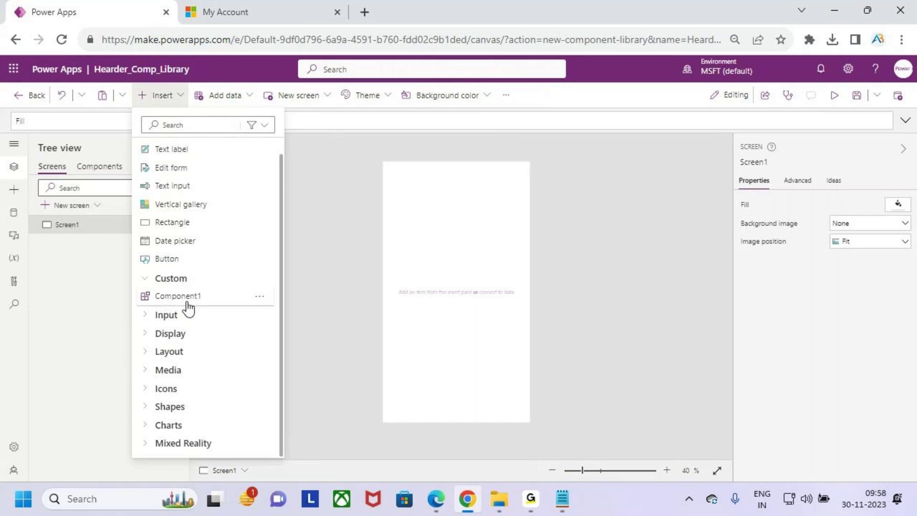
{"action": "left_click", "coordinate": [337, 204]}
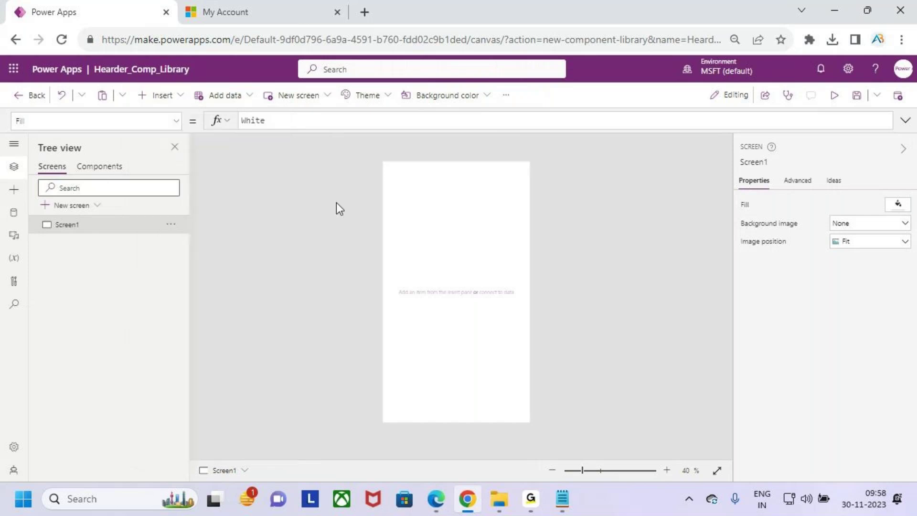
{"action": "left_click", "coordinate": [102, 167]}
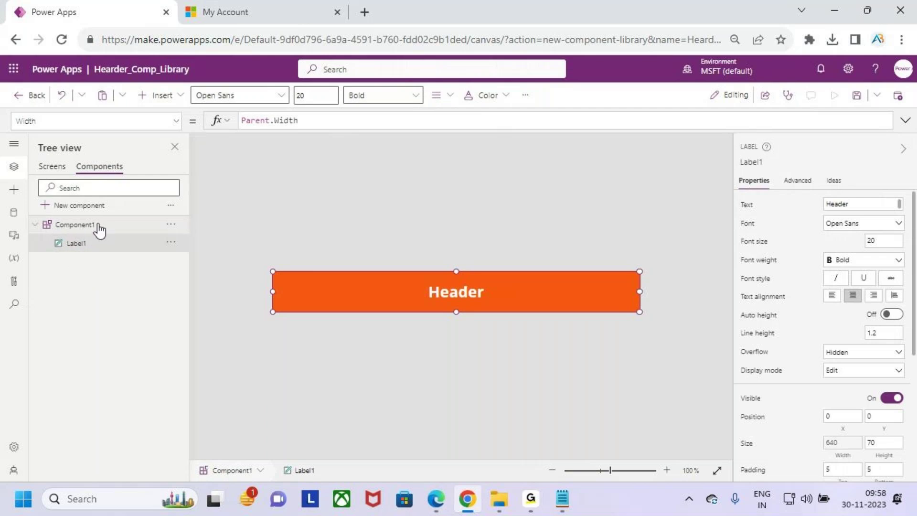
{"action": "left_click", "coordinate": [53, 167]}
{"action": "left_click", "coordinate": [184, 98]}
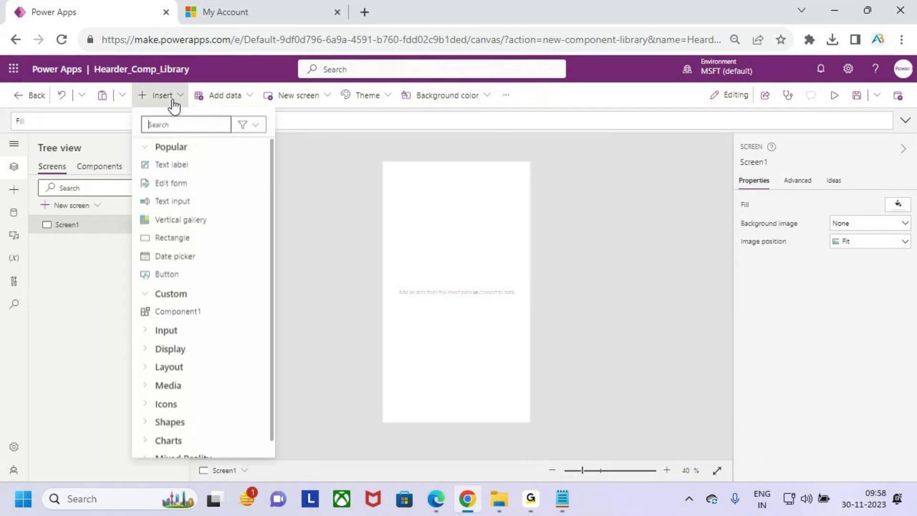
{"action": "left_click", "coordinate": [196, 313]}
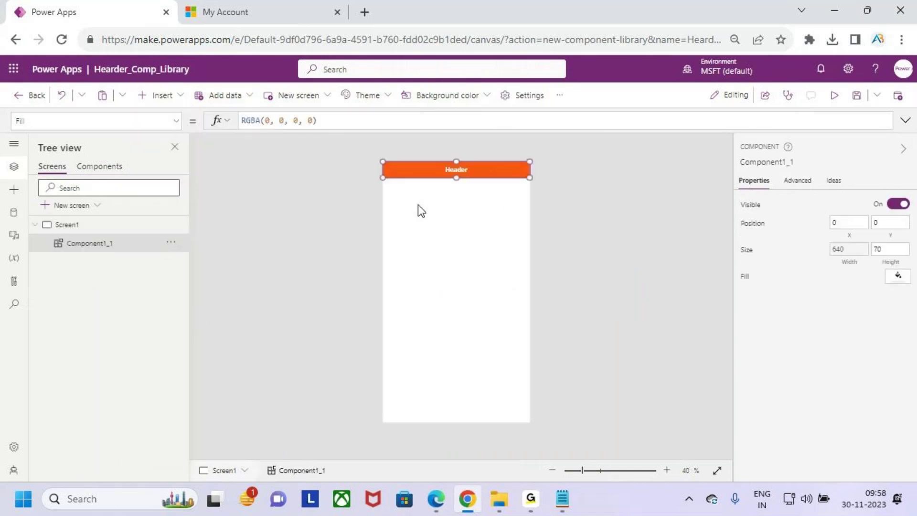
- Compare the header on Screen1 with its component definition and review the Width formula of Component1
{"action": "left_click", "coordinate": [109, 167]}
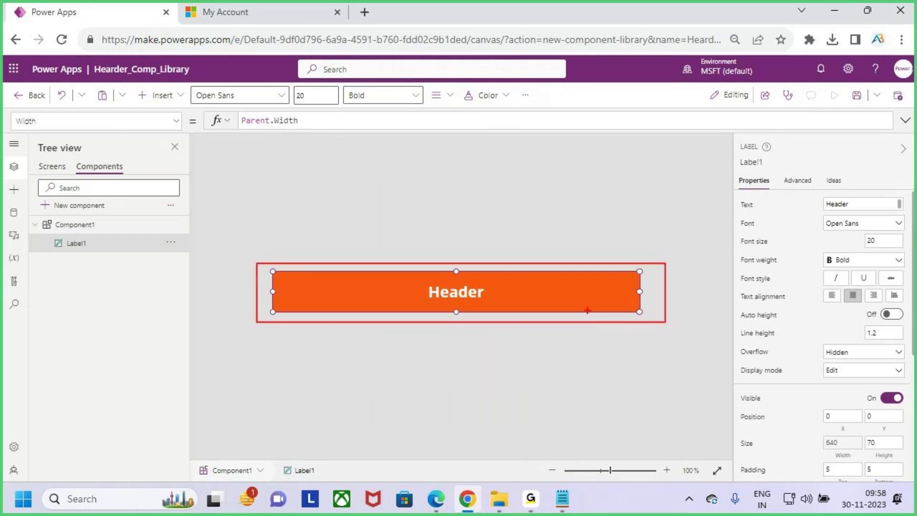
{"action": "left_click", "coordinate": [48, 167]}
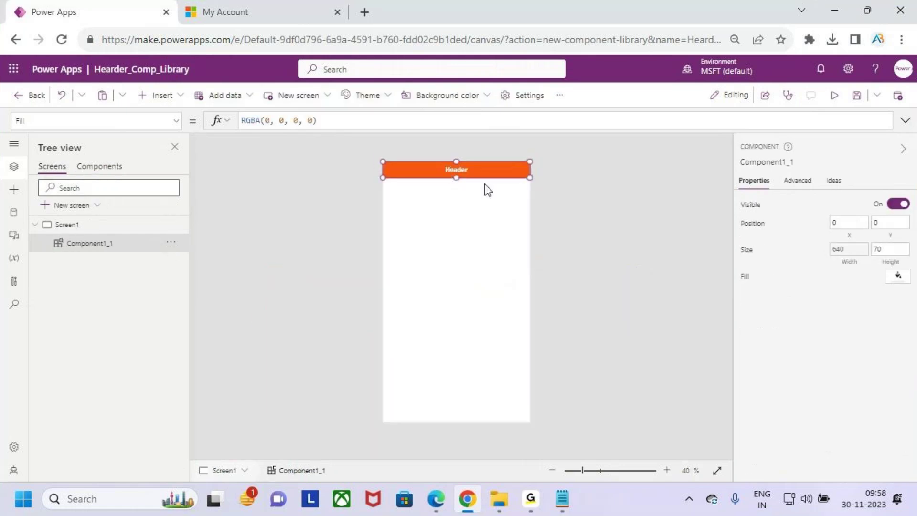
{"action": "left_click", "coordinate": [102, 166]}
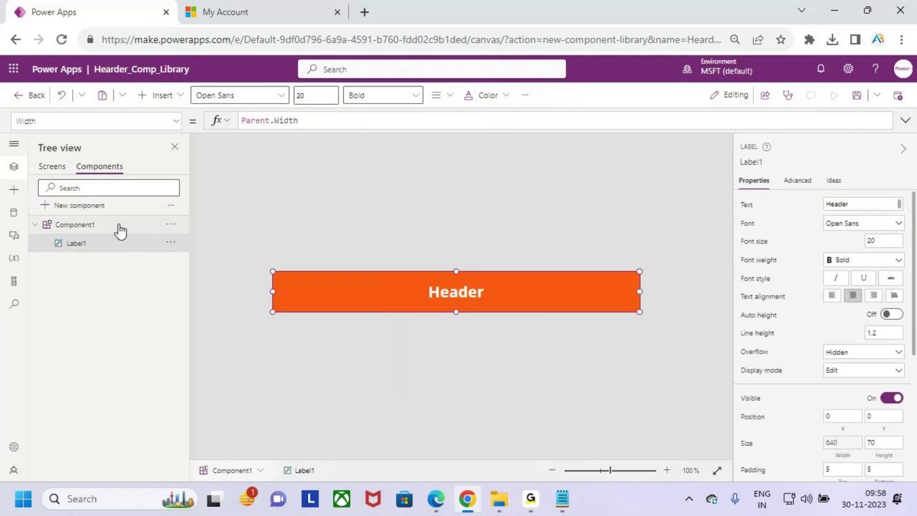
{"action": "left_click", "coordinate": [119, 225]}
{"action": "left_click", "coordinate": [176, 122]}
{"action": "left_click", "coordinate": [71, 301]}
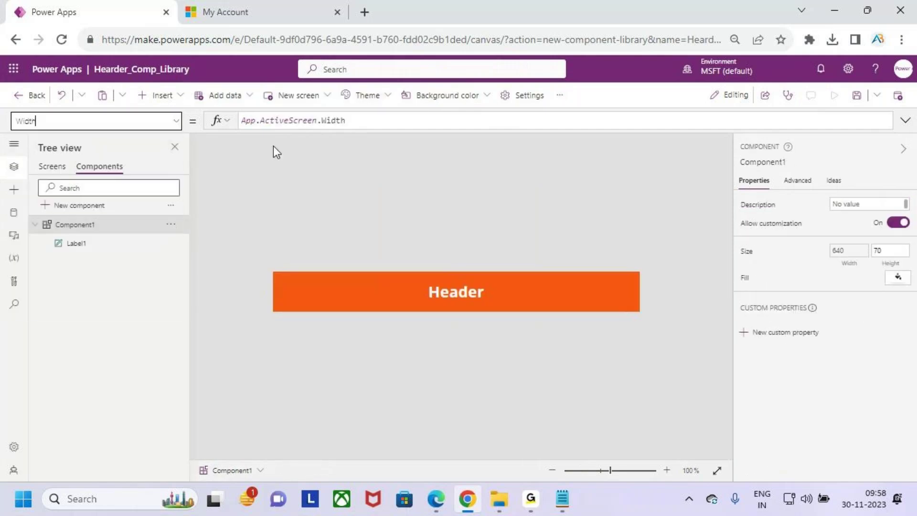
{"action": "left_click", "coordinate": [276, 121]}
{"action": "double_click", "coordinate": [276, 121]}
{"action": "left_click", "coordinate": [371, 117]}
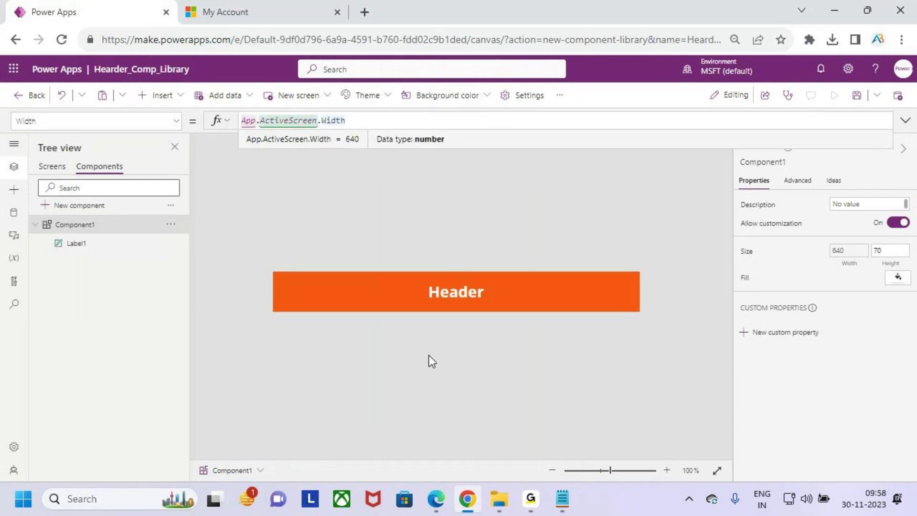
- Add a second blank screen to the library and insert Component1 on it
{"action": "left_click", "coordinate": [54, 167]}
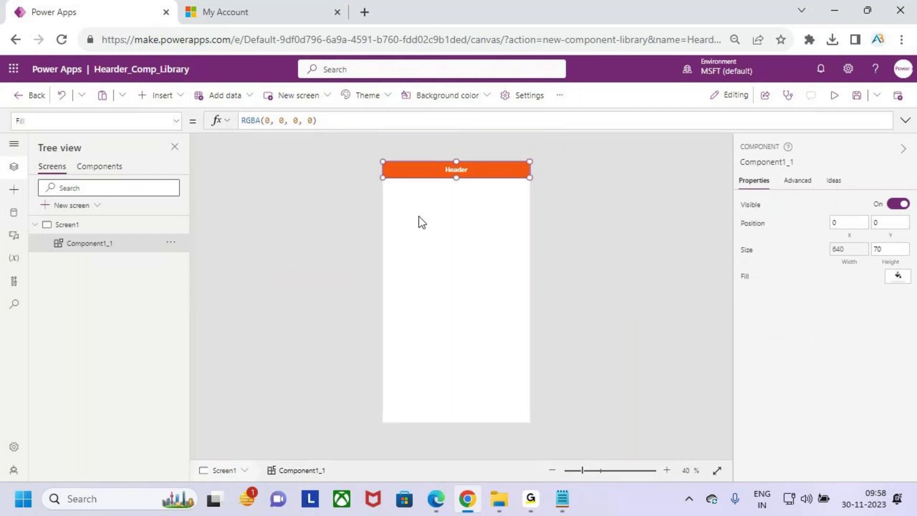
{"action": "left_click", "coordinate": [71, 205]}
{"action": "left_click", "coordinate": [87, 294]}
{"action": "left_click", "coordinate": [162, 95]}
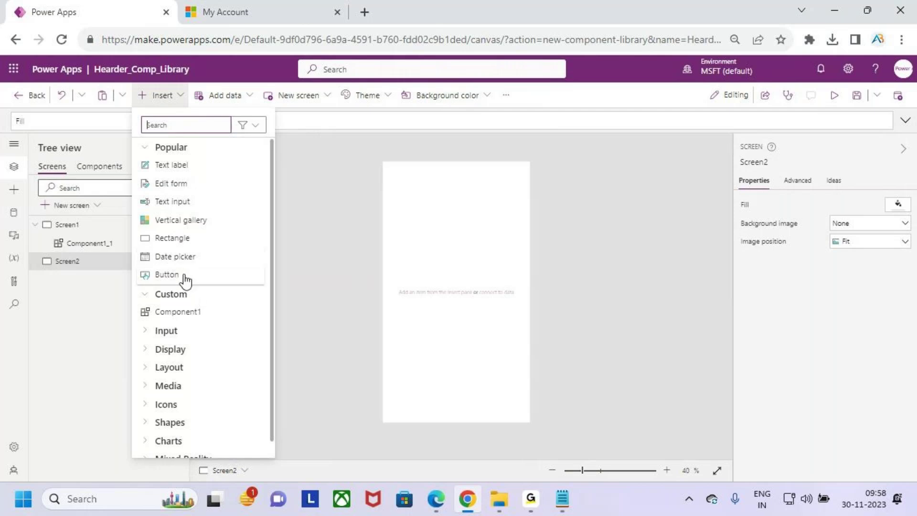
{"action": "left_click", "coordinate": [179, 313]}
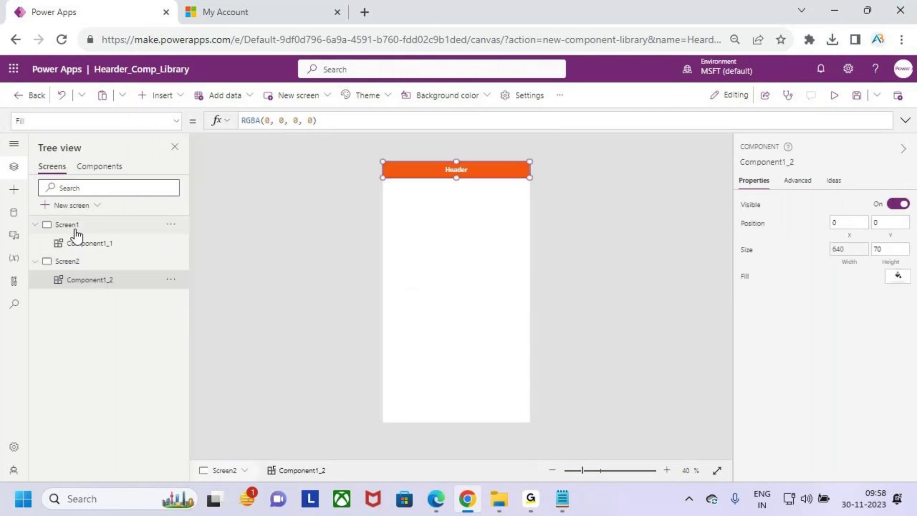
- Add a third blank screen to the library and insert Component1 on it
{"action": "left_click", "coordinate": [68, 210]}
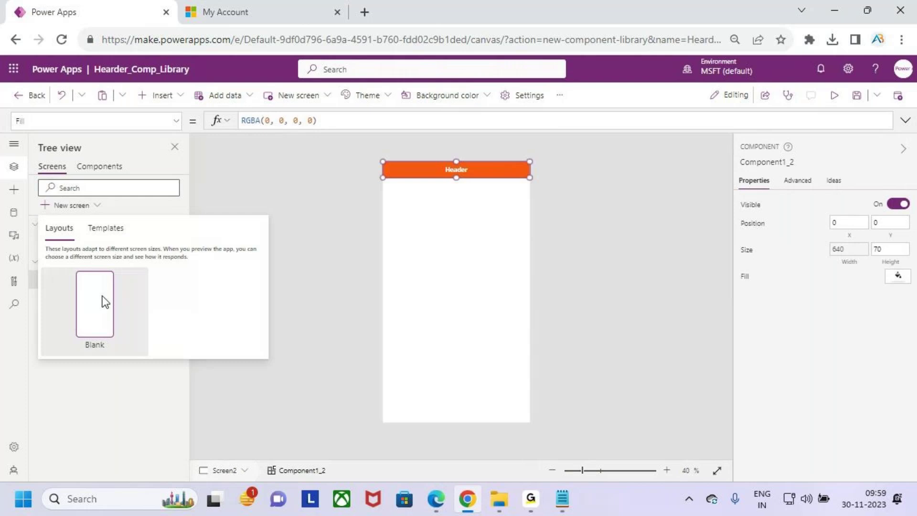
{"action": "left_click", "coordinate": [100, 301]}
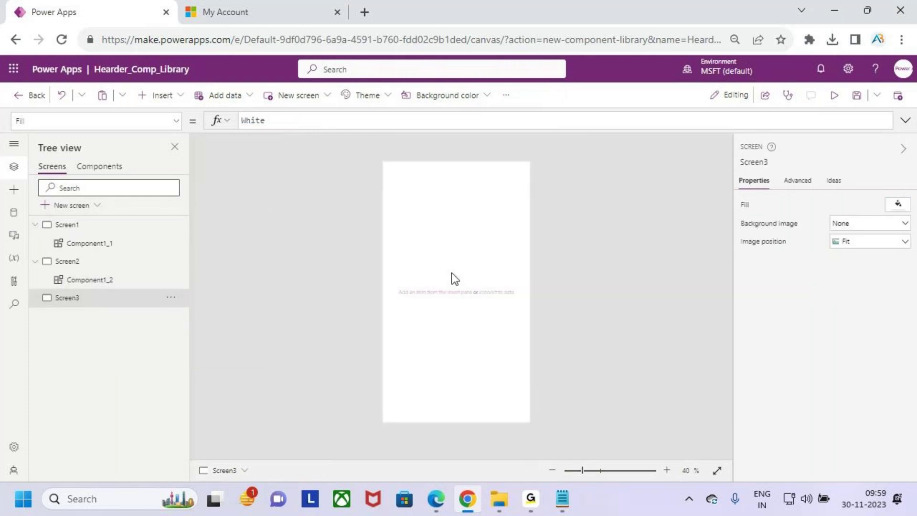
{"action": "left_click", "coordinate": [159, 95]}
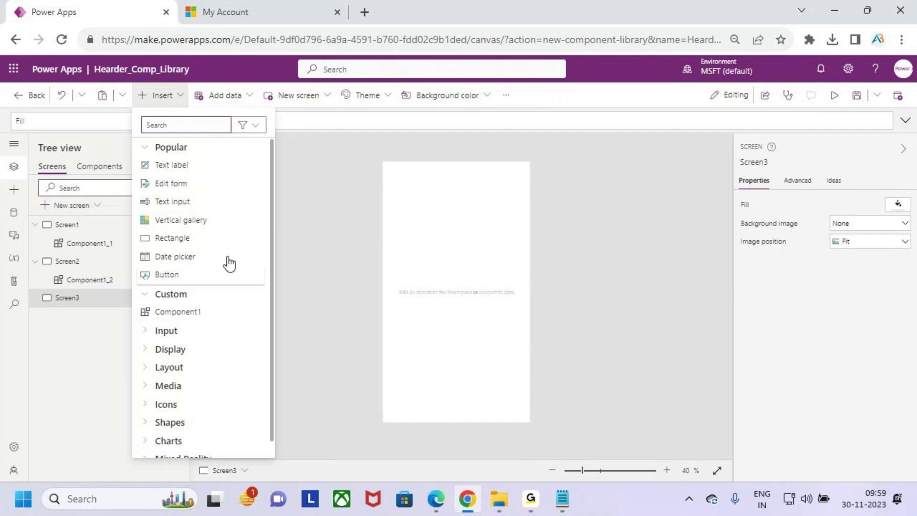
{"action": "left_click", "coordinate": [397, 254]}
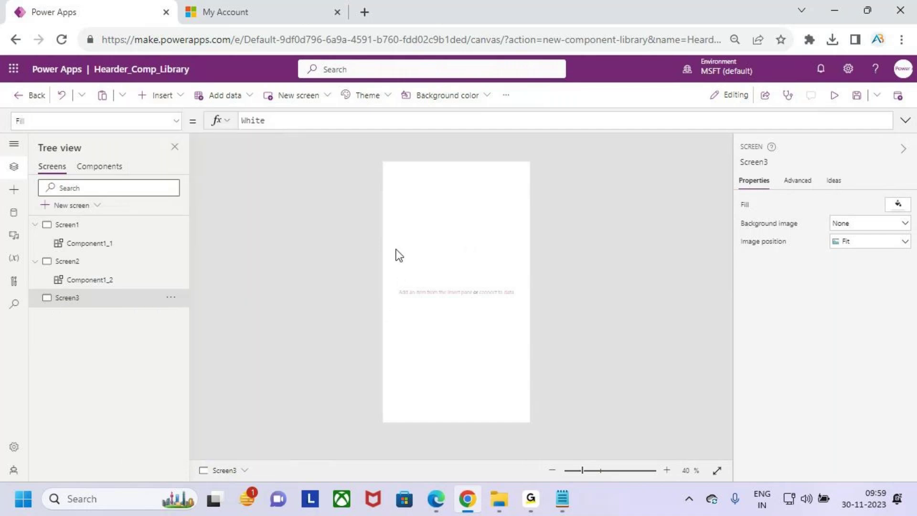
{"action": "left_click", "coordinate": [14, 198]}
{"action": "scroll", "coordinate": [98, 341], "scroll_direction": "down", "scroll_amount": 1}
{"action": "scroll", "coordinate": [97, 345], "scroll_direction": "up", "scroll_amount": 1}
{"action": "left_click", "coordinate": [64, 337]}
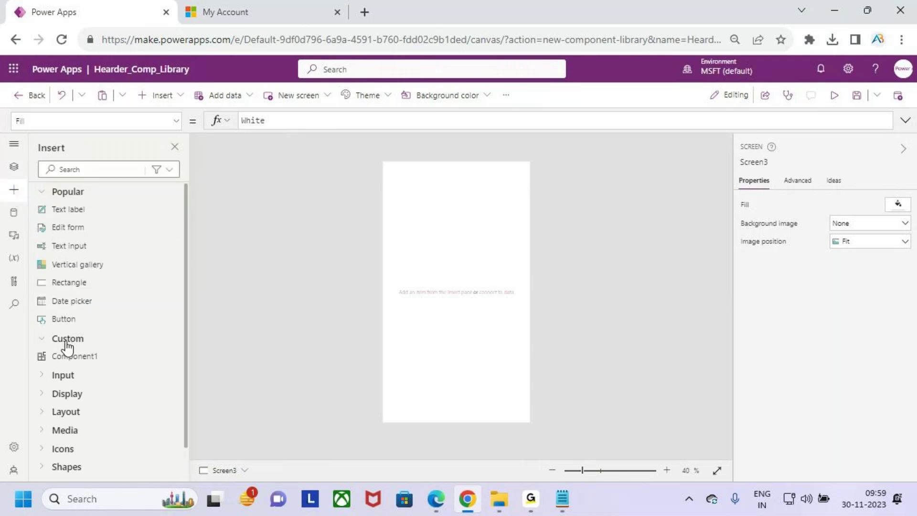
{"action": "scroll", "coordinate": [81, 370], "scroll_direction": "down", "scroll_amount": 1}
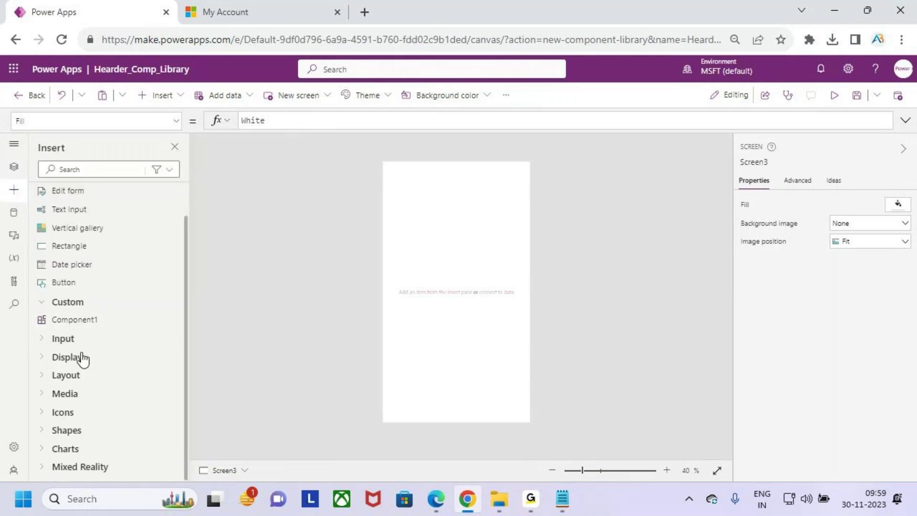
{"action": "left_click", "coordinate": [120, 325]}
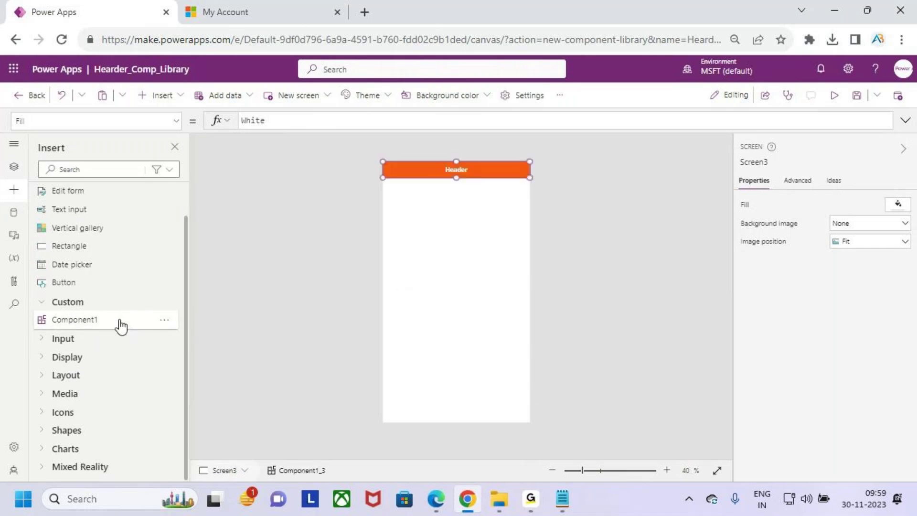
- Review the component instances on the library's three screens and examine the header placed on Screen1
{"action": "left_click", "coordinate": [423, 217]}
{"action": "left_click", "coordinate": [14, 166]}
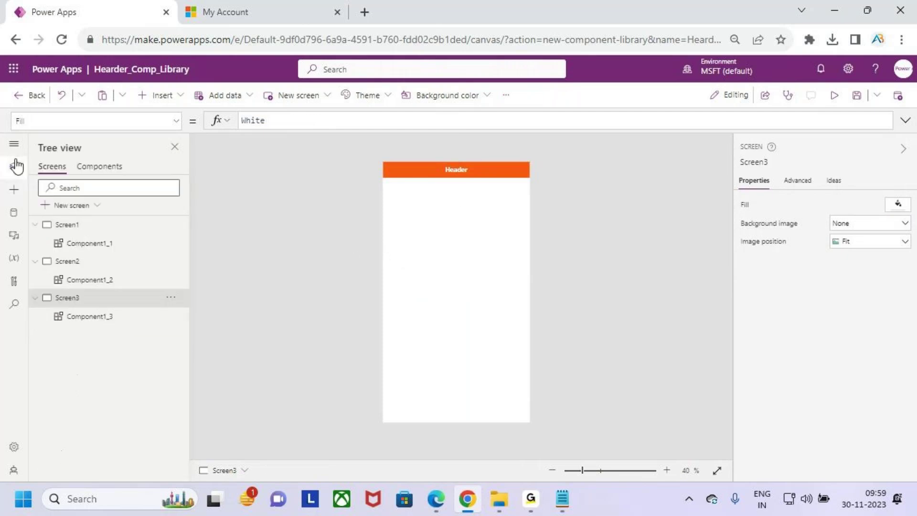
{"action": "left_click", "coordinate": [93, 250]}
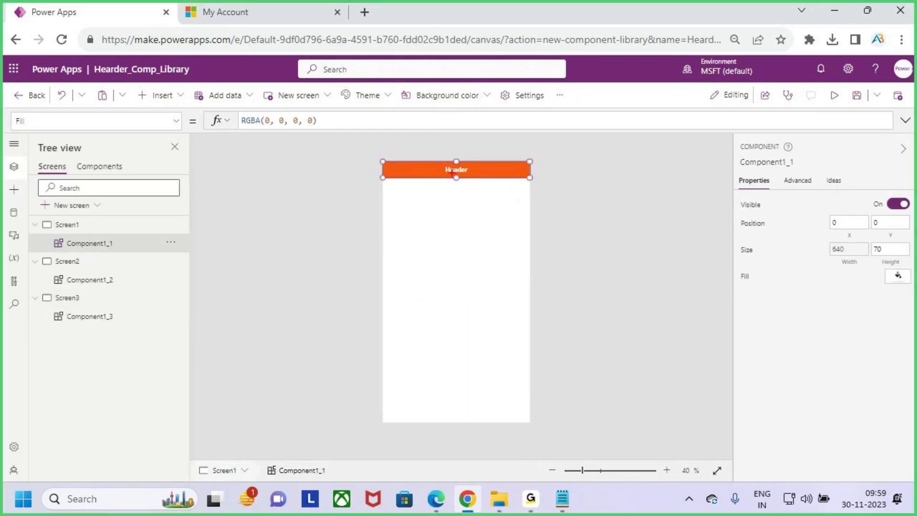
{"action": "mouse_move", "coordinate": [435, 163]}
{"action": "left_mouse_down"}
{"action": "mouse_move", "coordinate": [477, 179]}
{"action": "mouse_move", "coordinate": [471, 163]}
{"action": "mouse_move", "coordinate": [511, 169]}
{"action": "left_mouse_up"}
{"action": "key", "text": "Escape"}
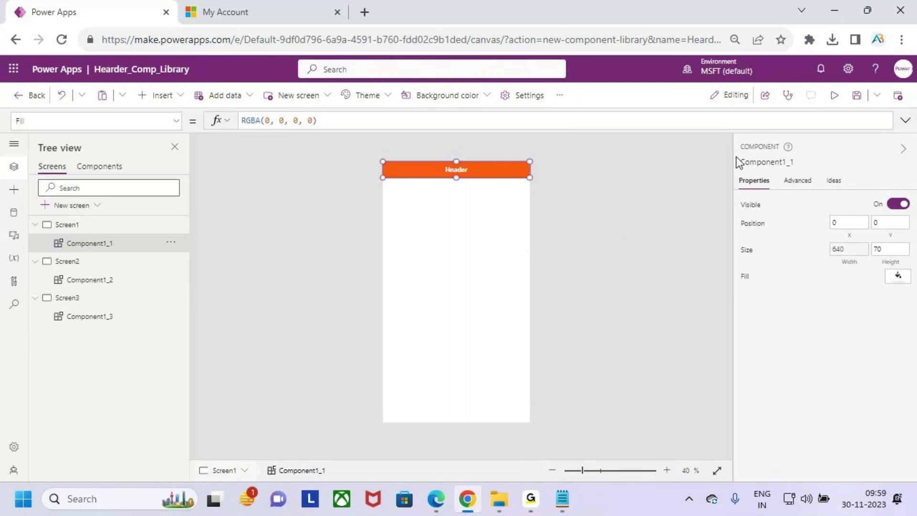
- Save and publish the Hearder_Comp_Library component library, and leave its editor
{"action": "left_click", "coordinate": [857, 96]}
{"action": "left_click", "coordinate": [98, 167]}
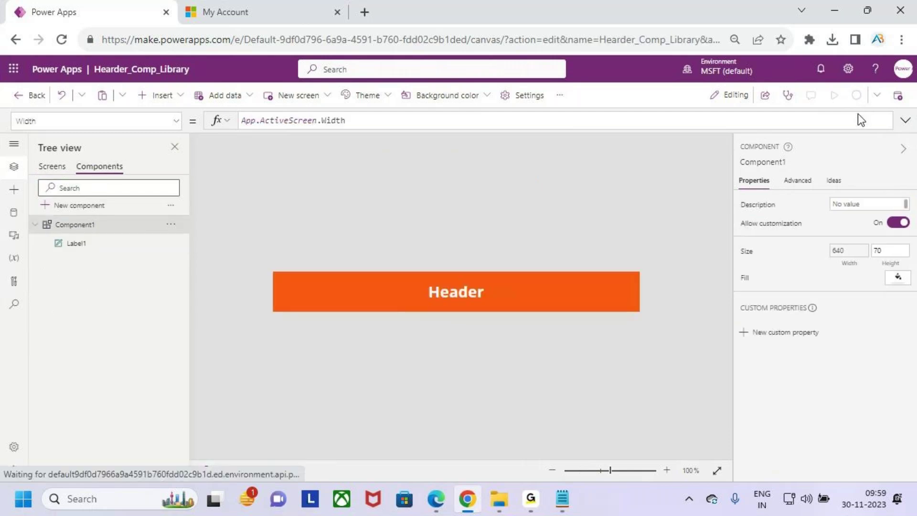
{"action": "left_click", "coordinate": [906, 98]}
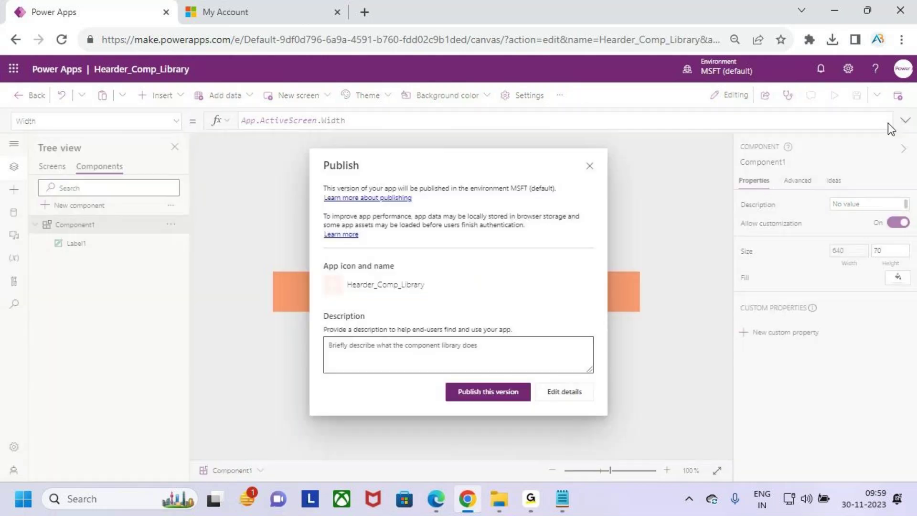
{"action": "left_click", "coordinate": [501, 395]}
{"action": "left_click", "coordinate": [20, 100]}
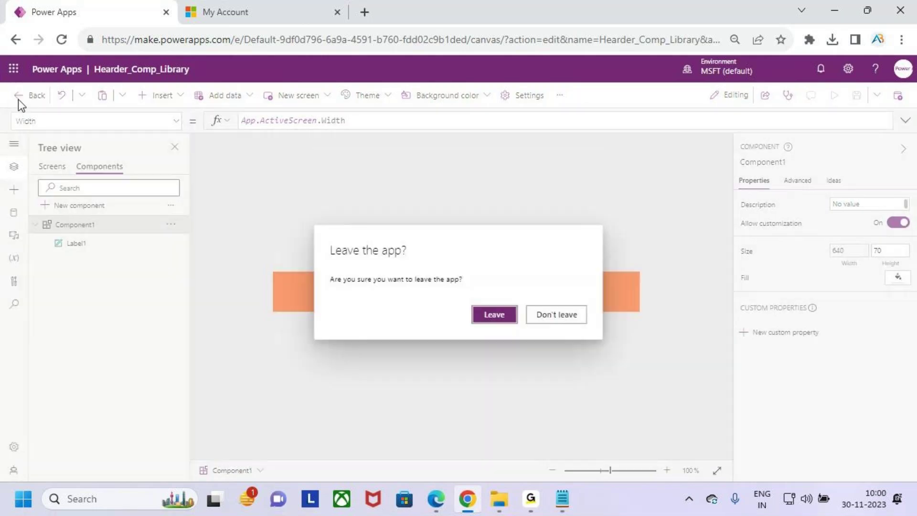
{"action": "left_click", "coordinate": [491, 315]}
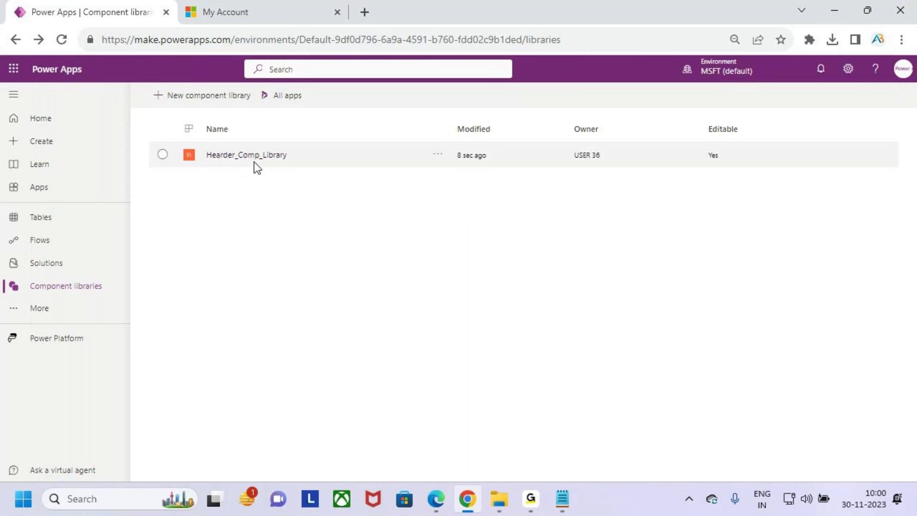
- Create a blank tablet-format canvas app named TestCompLibrary and skip the welcome dialog
{"action": "left_click", "coordinate": [49, 144]}
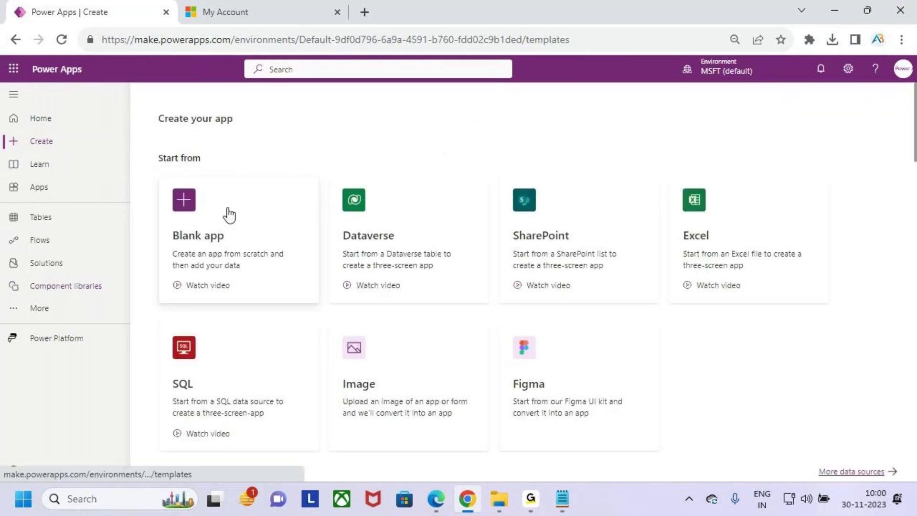
{"action": "left_click", "coordinate": [229, 213]}
{"action": "left_click", "coordinate": [245, 398]}
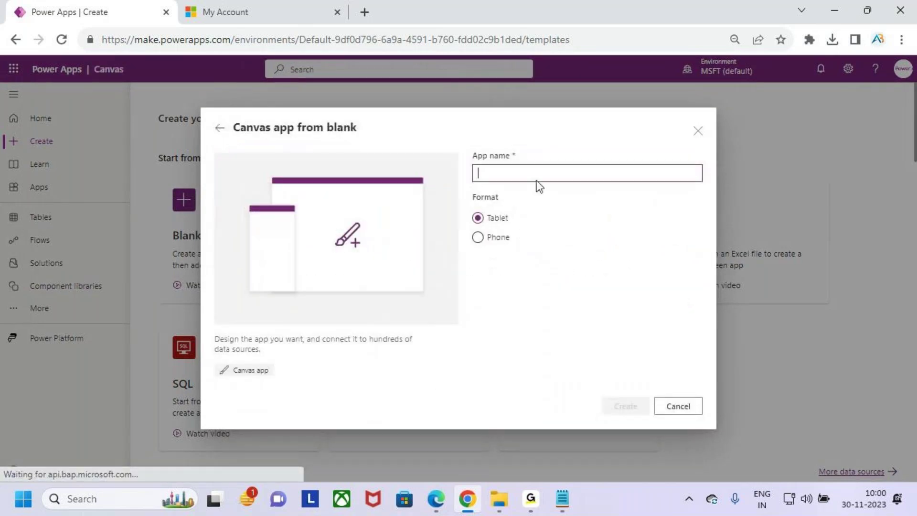
{"action": "type", "text": "Test"}
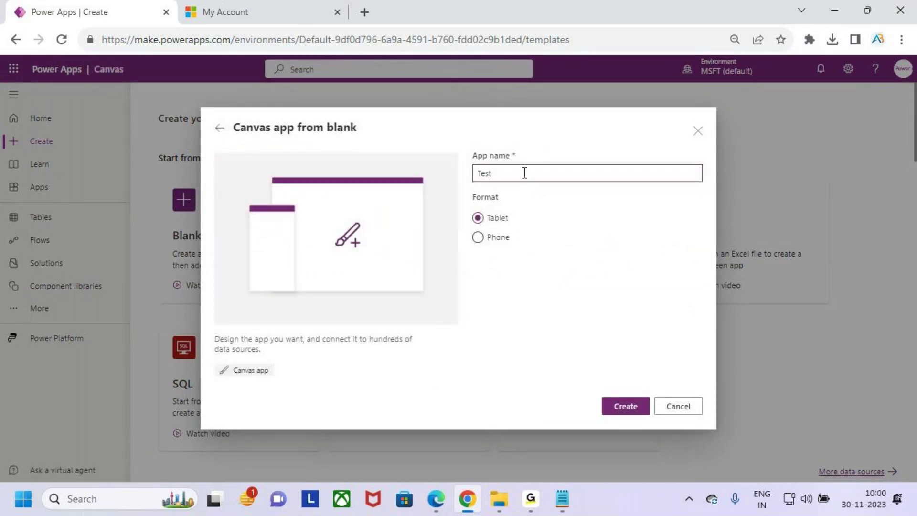
{"action": "type", "text": "CompLibrary"}
{"action": "left_click", "coordinate": [629, 406]}
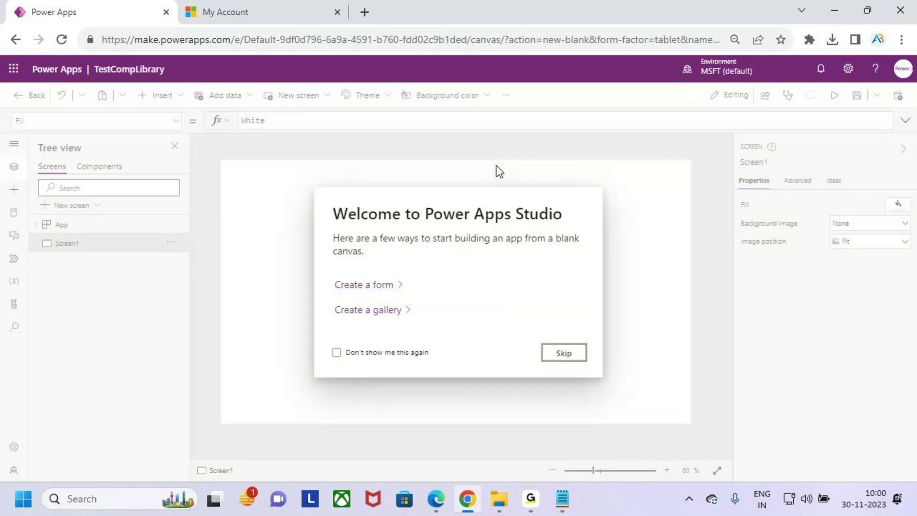
{"action": "left_click", "coordinate": [568, 353]}
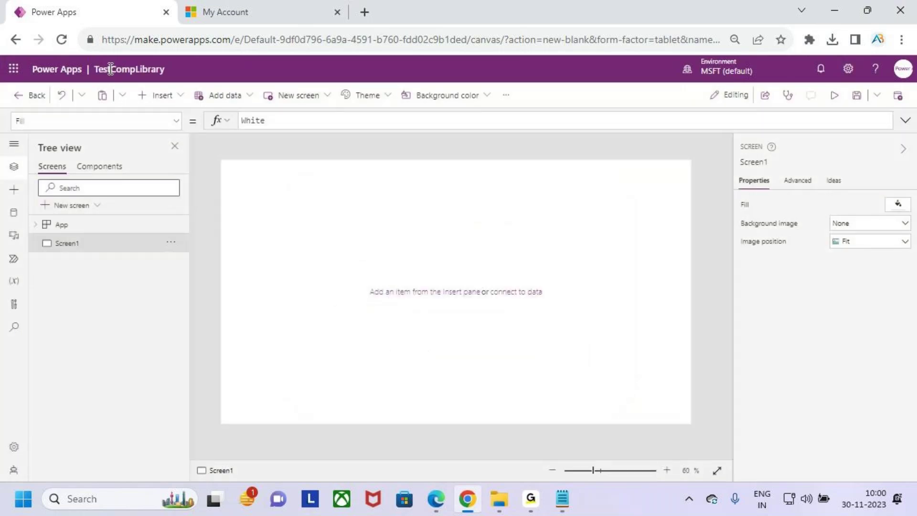
- Import Component1 from Hearder_Comp_Library into the TestCompLibrary app
{"action": "left_click", "coordinate": [13, 193]}
{"action": "scroll", "coordinate": [110, 359], "scroll_direction": "down", "scroll_amount": 1}
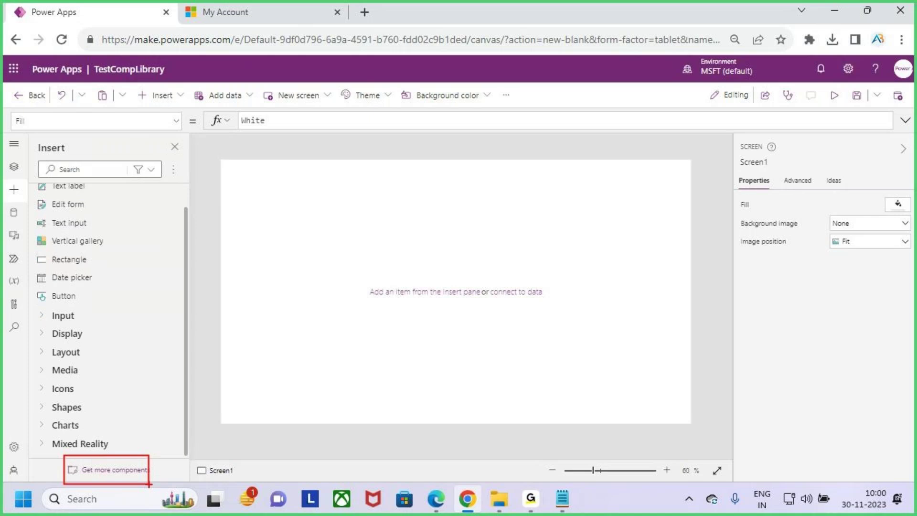
{"action": "left_click_drag", "start_coordinate": [66, 453], "coordinate": [144, 483]}
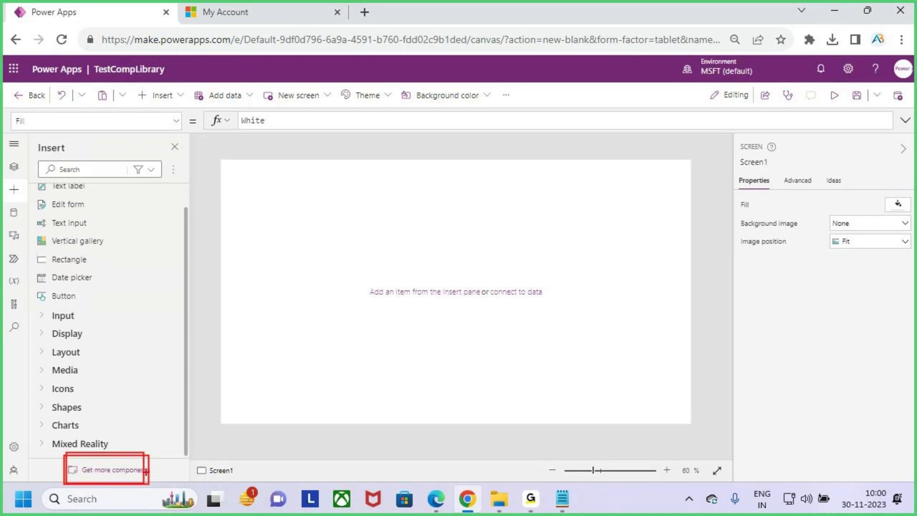
{"action": "left_click", "coordinate": [116, 469]}
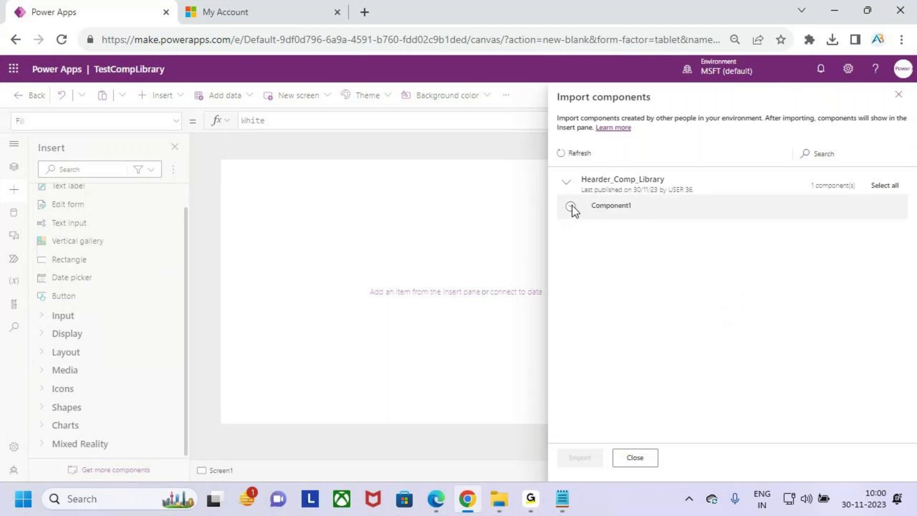
{"action": "left_click", "coordinate": [572, 206]}
{"action": "left_click", "coordinate": [587, 462]}
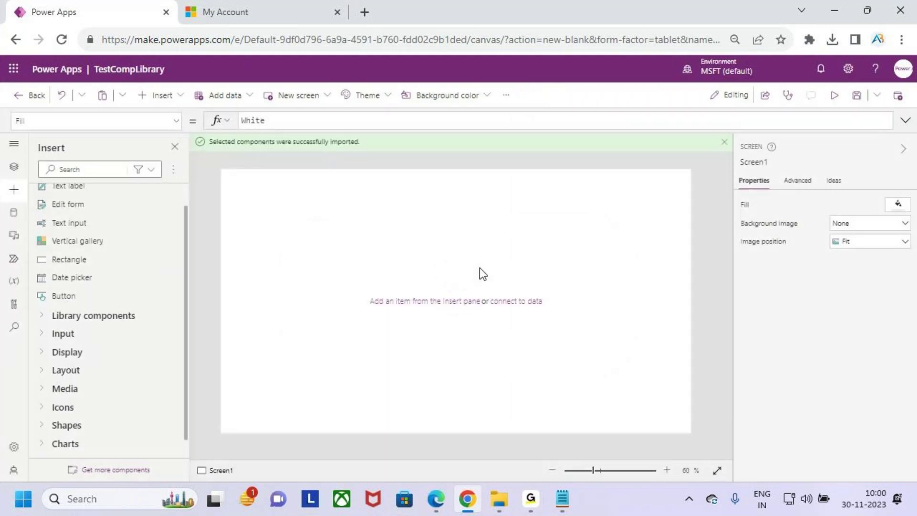
- Check the app's screens and components lists, and insert the imported library component Component1 on Screen1
{"action": "left_click", "coordinate": [14, 167]}
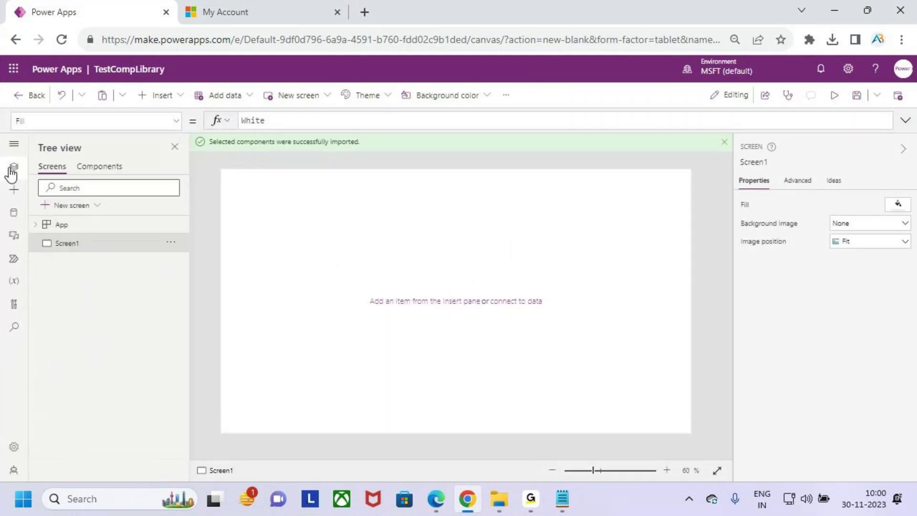
{"action": "left_click", "coordinate": [101, 228]}
{"action": "left_click", "coordinate": [99, 244]}
{"action": "left_click", "coordinate": [101, 168]}
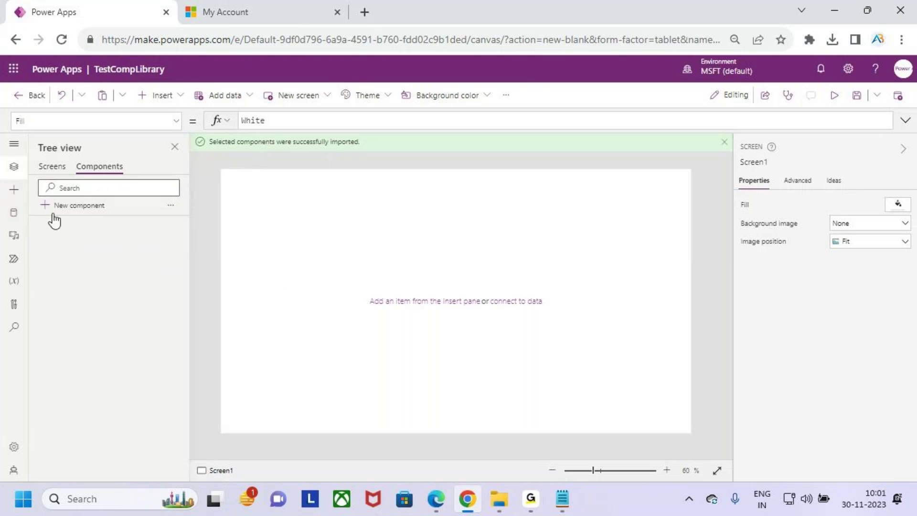
{"action": "left_click", "coordinate": [14, 190]}
{"action": "scroll", "coordinate": [76, 393], "scroll_direction": "down", "scroll_amount": 3}
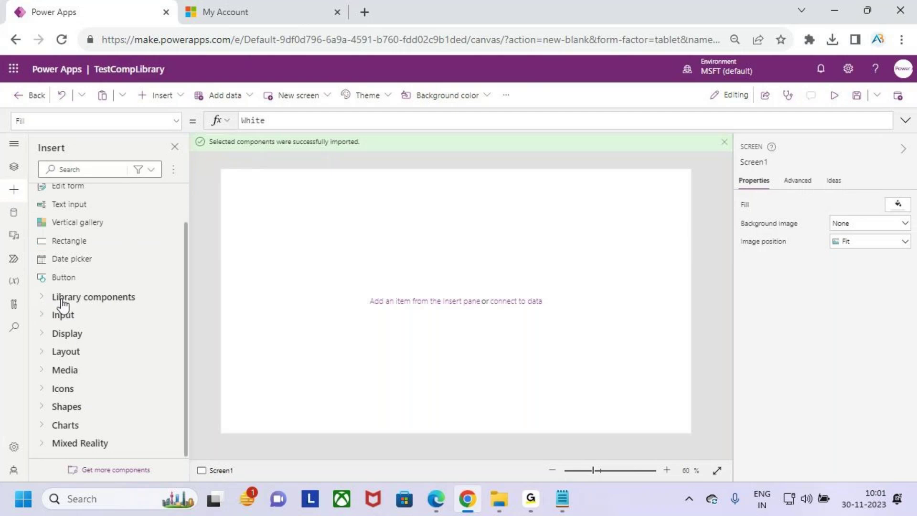
{"action": "left_click", "coordinate": [46, 300]}
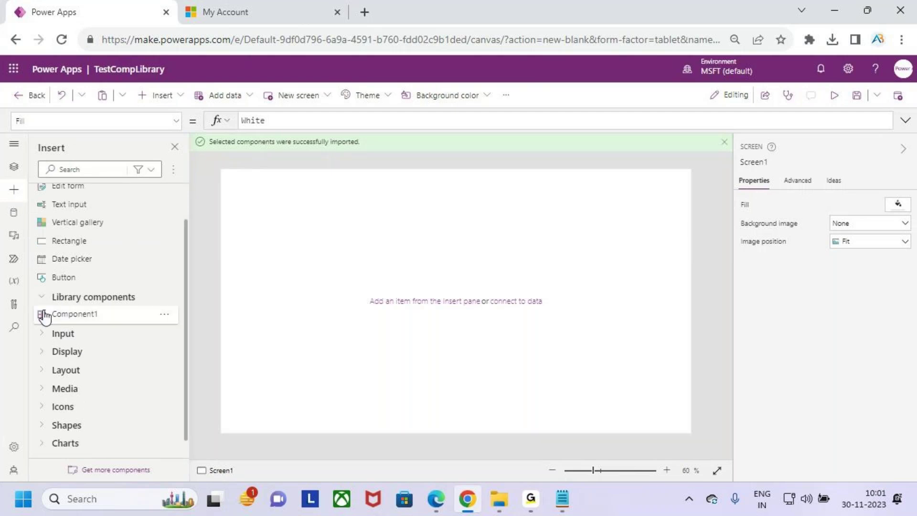
{"action": "left_click", "coordinate": [94, 317]}
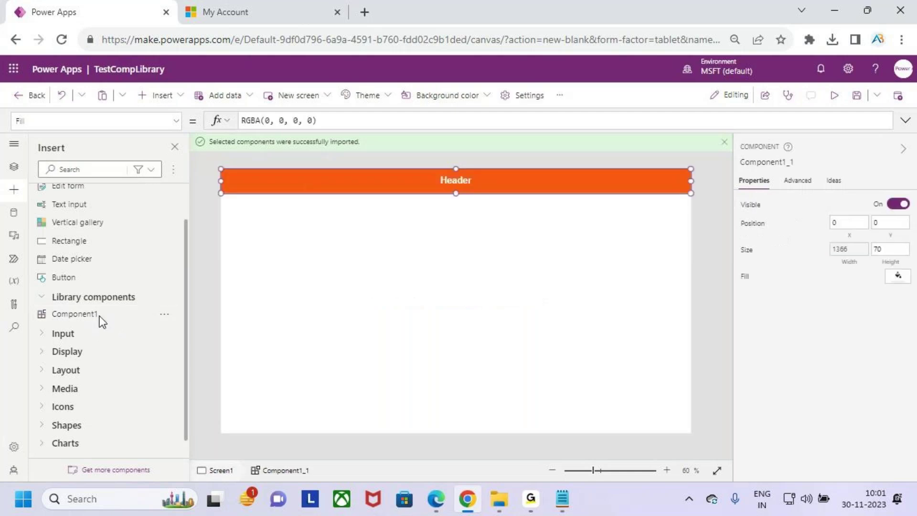
- Examine the inserted library header on Screen1 of the app
{"action": "key", "text": "ctrl+2"}
{"action": "left_click_drag", "start_coordinate": [472, 182], "coordinate": [511, 155]}
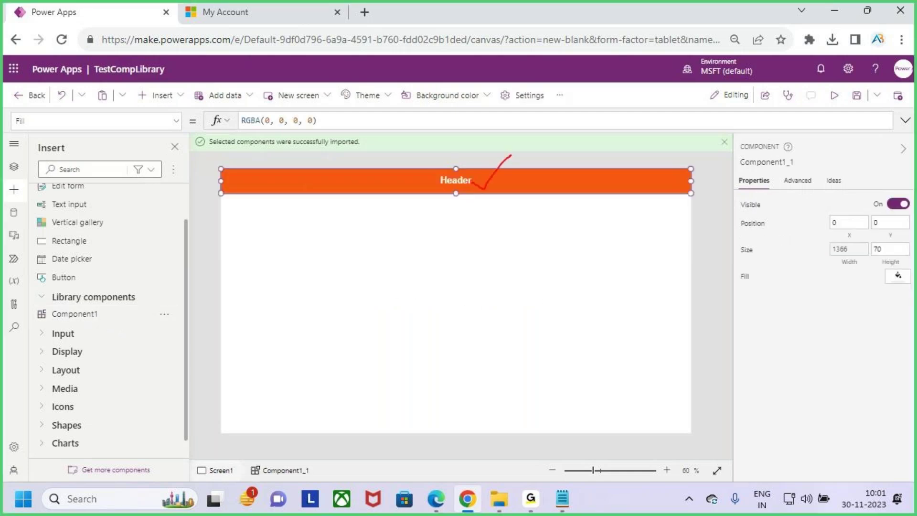
{"action": "key", "text": "Escape"}
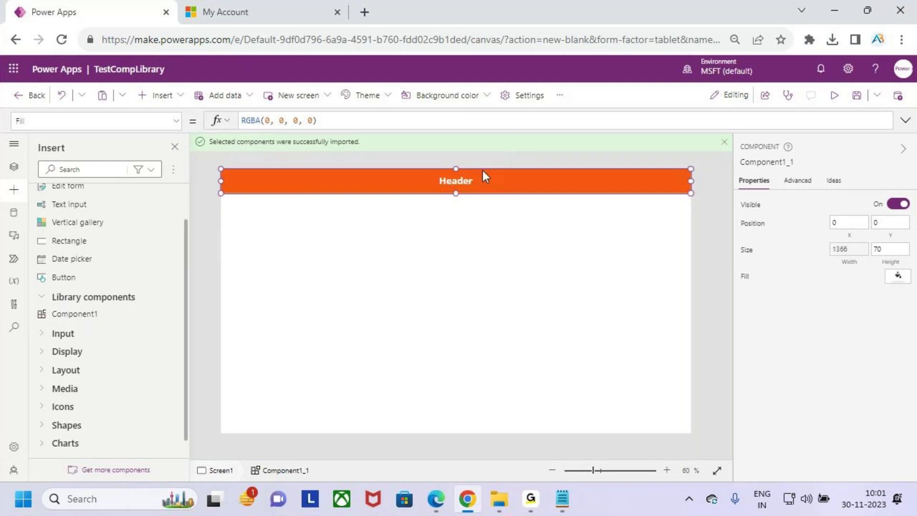
{"action": "key", "text": "ctrl+2"}
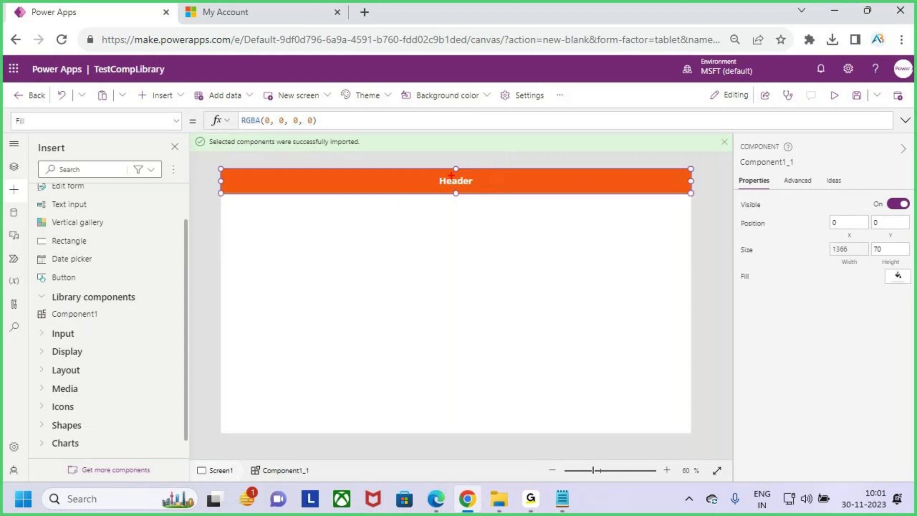
{"action": "key", "text": "Escape"}
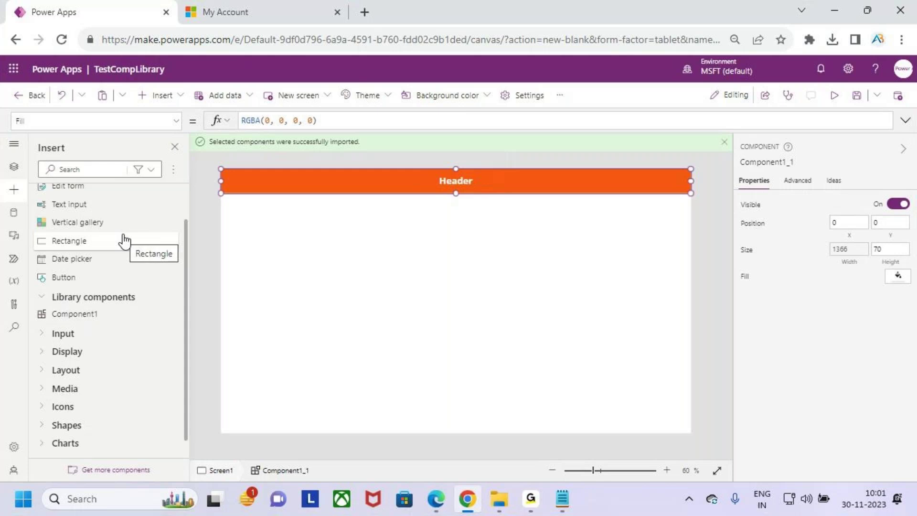
{"action": "left_click", "coordinate": [424, 266]}
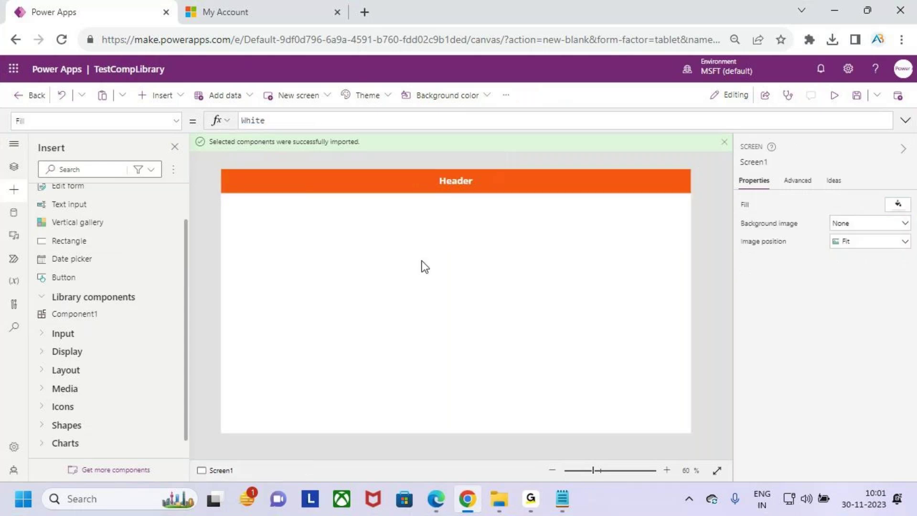
{"action": "left_click", "coordinate": [833, 8]}
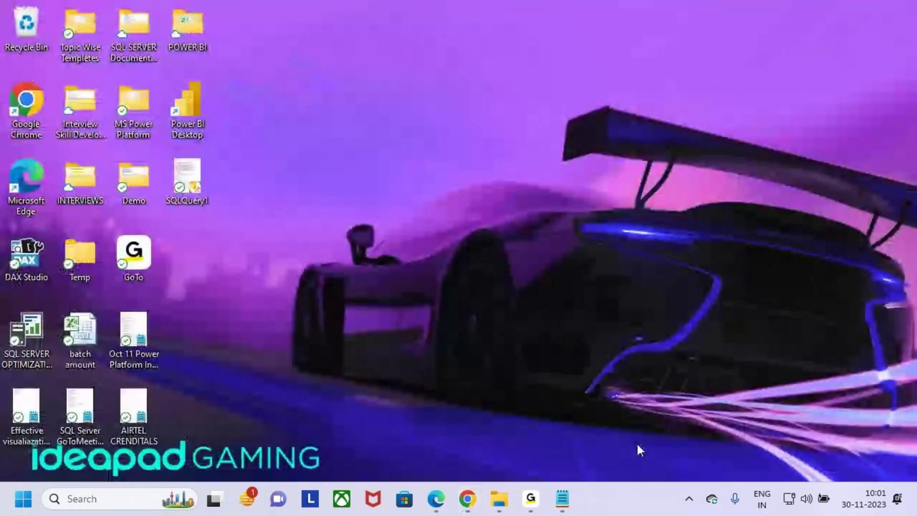
{"action": "left_click", "coordinate": [466, 509]}
- Save the TestCompLibrary app and leave its editor
{"action": "left_click", "coordinate": [27, 95]}
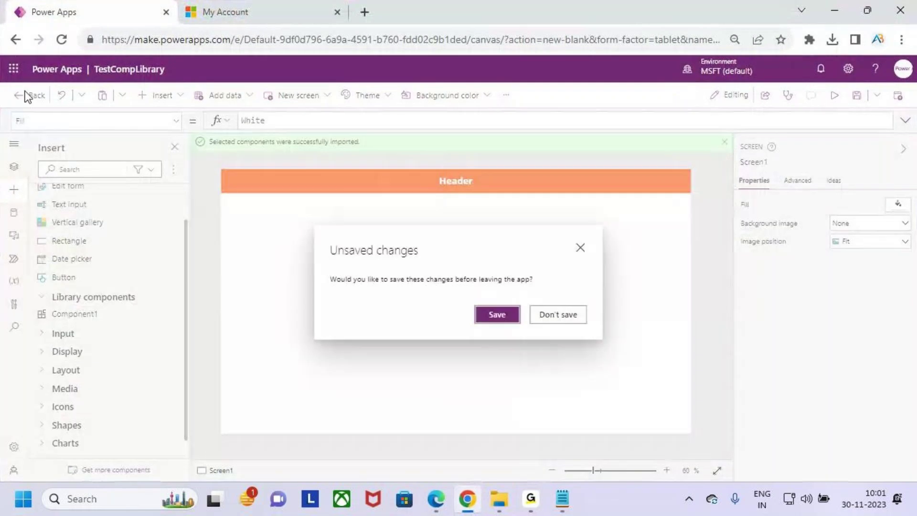
{"action": "left_click", "coordinate": [500, 317]}
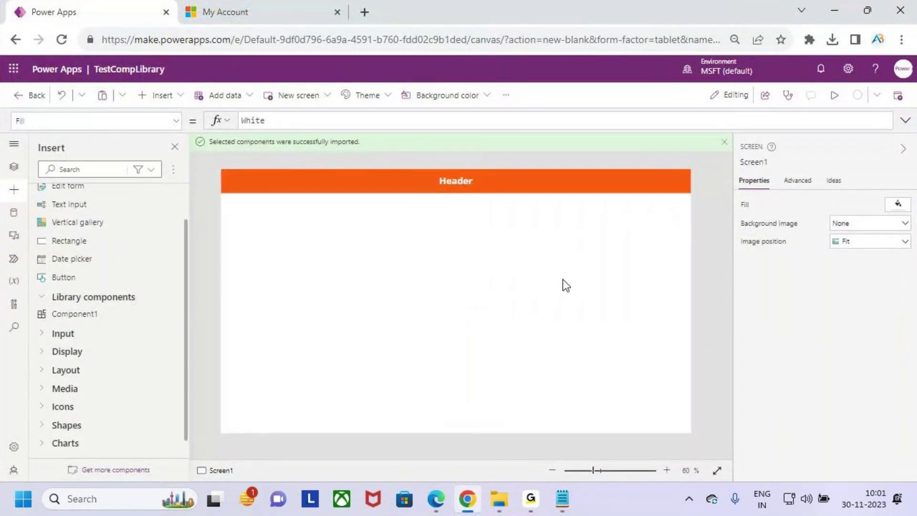
{"action": "scroll", "coordinate": [101, 258], "scroll_direction": "up", "scroll_amount": 2}
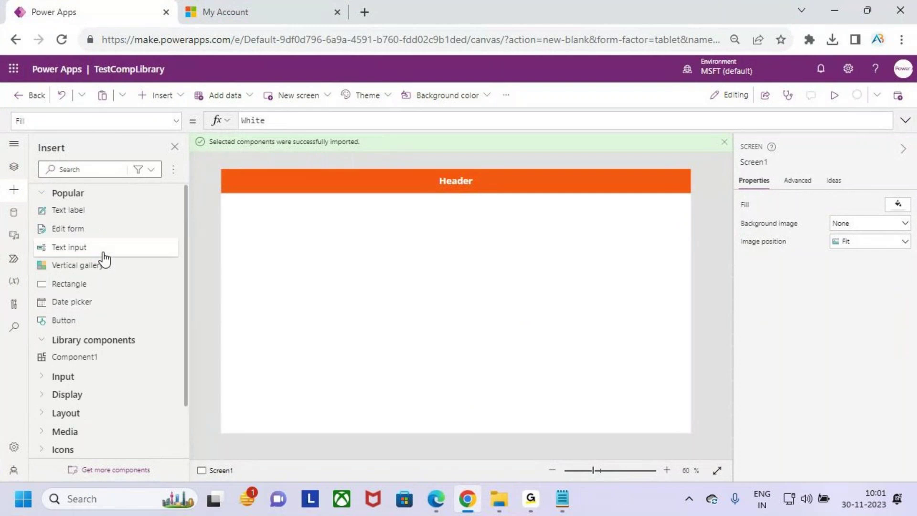
{"action": "scroll", "coordinate": [103, 253], "scroll_direction": "down", "scroll_amount": 2}
{"action": "left_click", "coordinate": [22, 97]}
{"action": "left_click", "coordinate": [501, 317]}
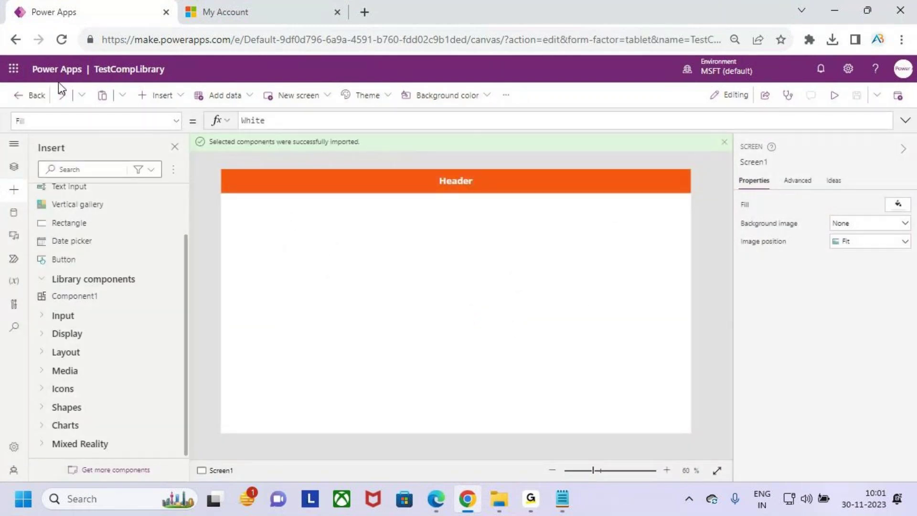
{"action": "left_click", "coordinate": [30, 95]}
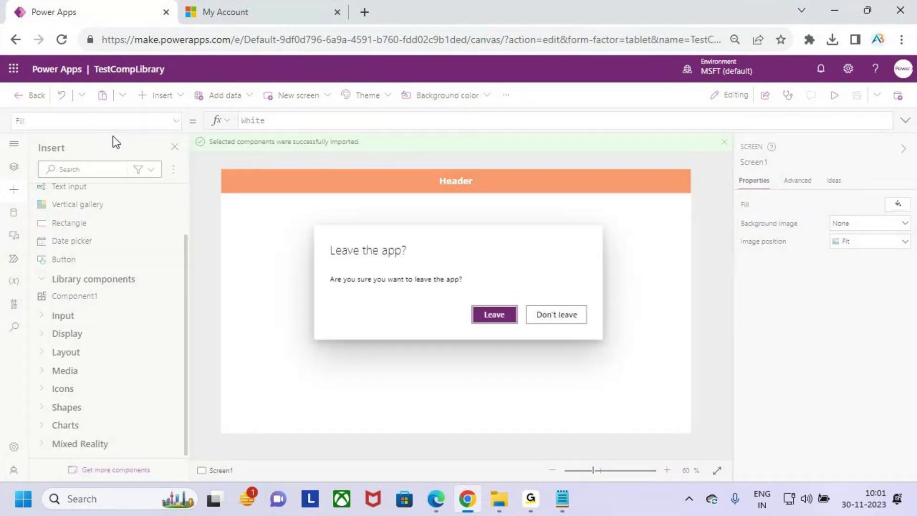
{"action": "left_click", "coordinate": [497, 316]}
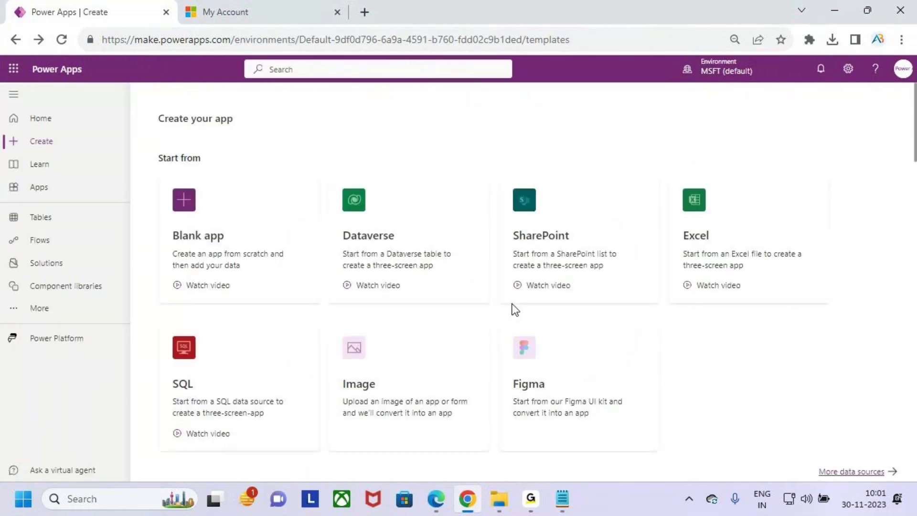
- Open the existing Components app from the apps list for editing
{"action": "left_click", "coordinate": [36, 188]}
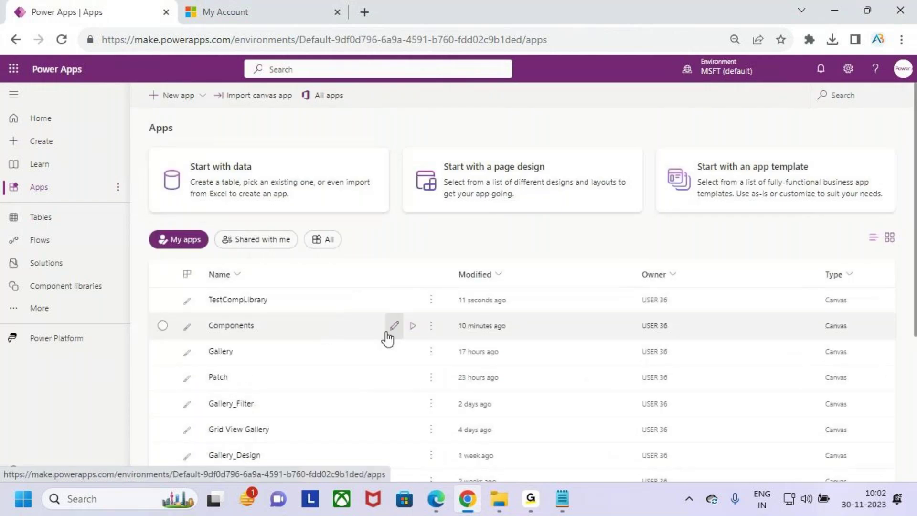
{"action": "left_click", "coordinate": [389, 326]}
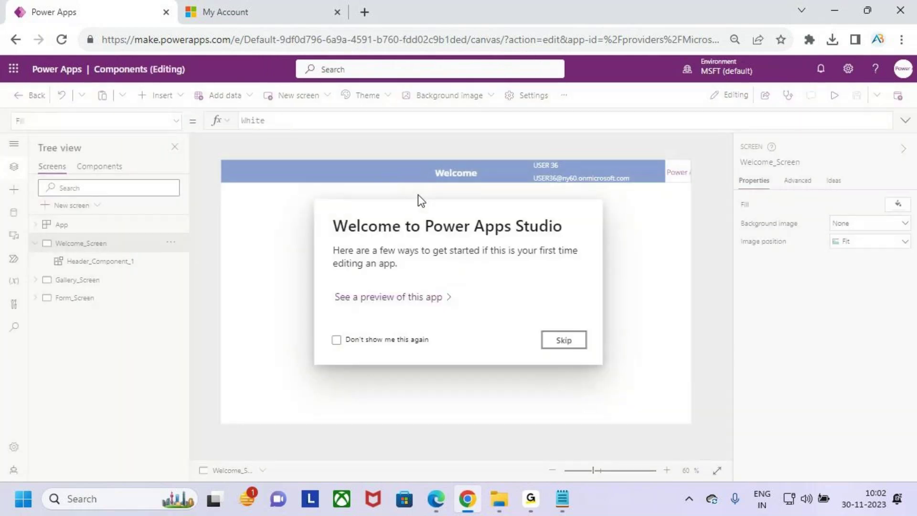
- Dismiss the welcome dialog and compare the header component on Welcome_Screen, Gallery_Screen and Form_Screen
{"action": "left_click", "coordinate": [560, 341]}
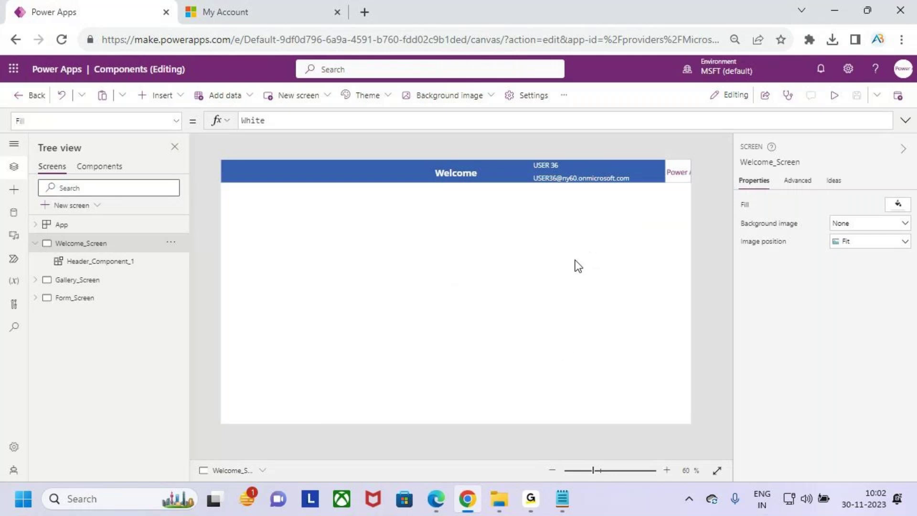
{"action": "mouse_move", "coordinate": [547, 187]}
{"action": "left_mouse_down"}
{"action": "mouse_move", "coordinate": [621, 180]}
{"action": "mouse_move", "coordinate": [694, 139]}
{"action": "left_mouse_up"}
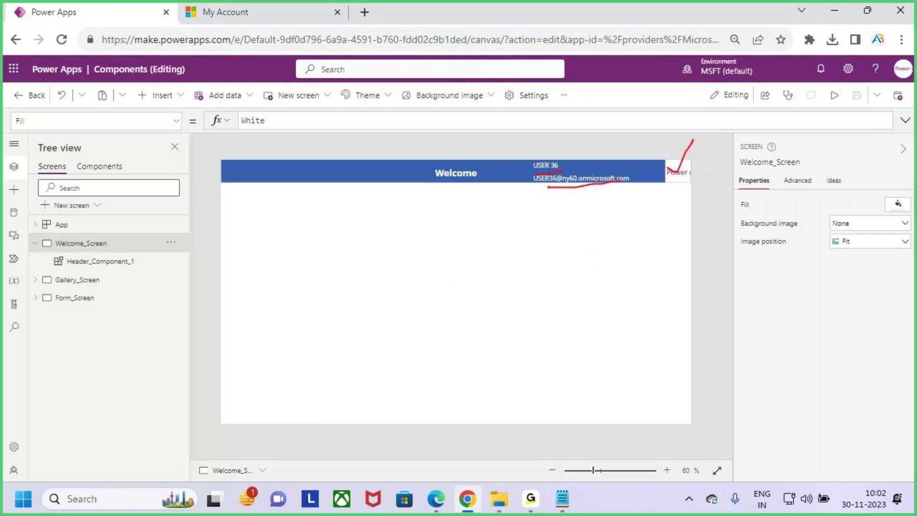
{"action": "left_click_drag", "start_coordinate": [433, 159], "coordinate": [490, 191]}
{"action": "key", "text": "Escape"}
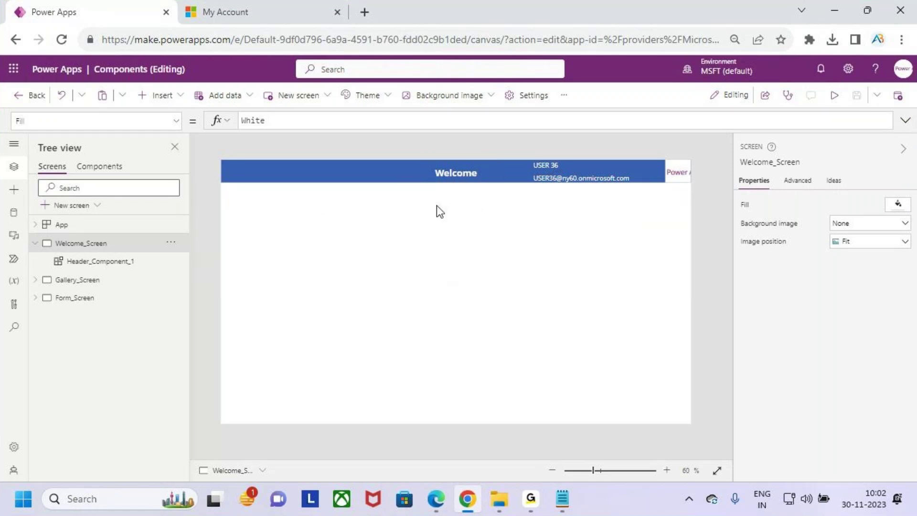
{"action": "left_click", "coordinate": [85, 283]}
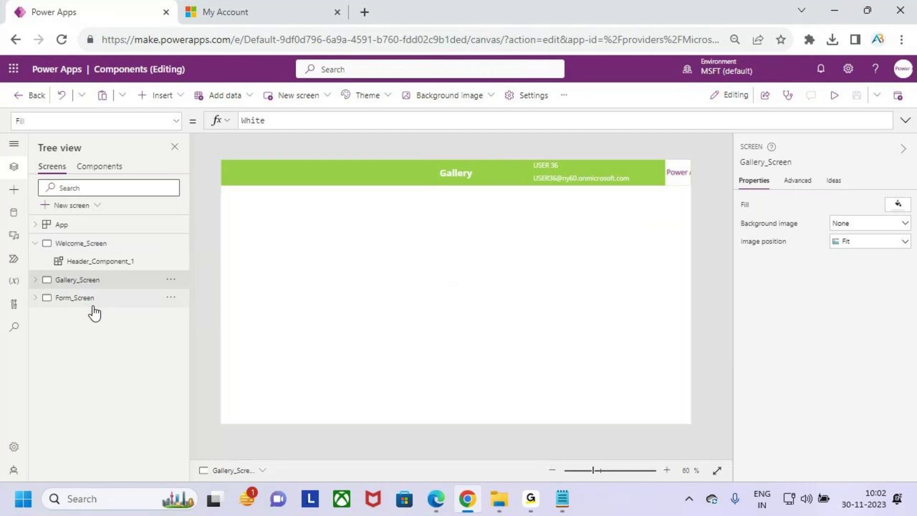
{"action": "left_click", "coordinate": [91, 298]}
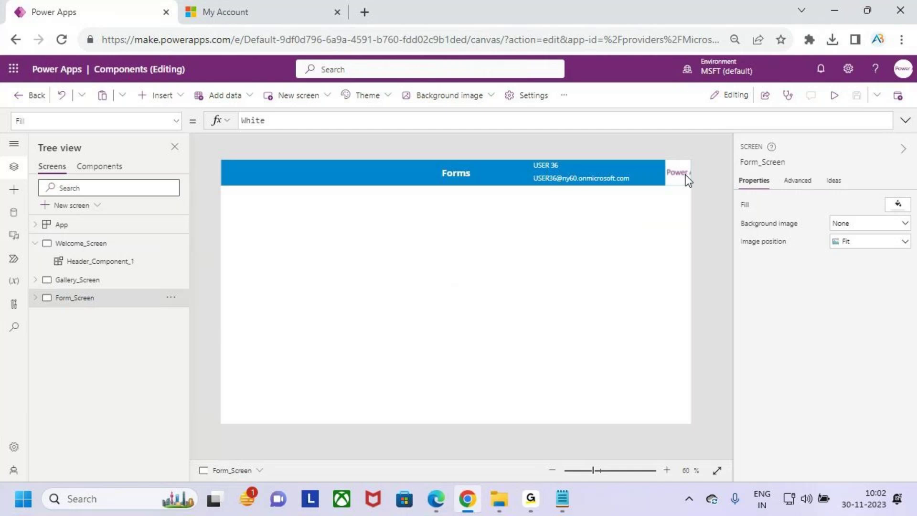
- Examine the controls that make up the Form_Screen header: the background, title, user details and logo
{"action": "key", "text": "ctrl+2"}
{"action": "mouse_move", "coordinate": [217, 153]}
{"action": "left_mouse_down"}
{"action": "mouse_move", "coordinate": [394, 190]}
{"action": "mouse_move", "coordinate": [700, 201]}
{"action": "left_mouse_up"}
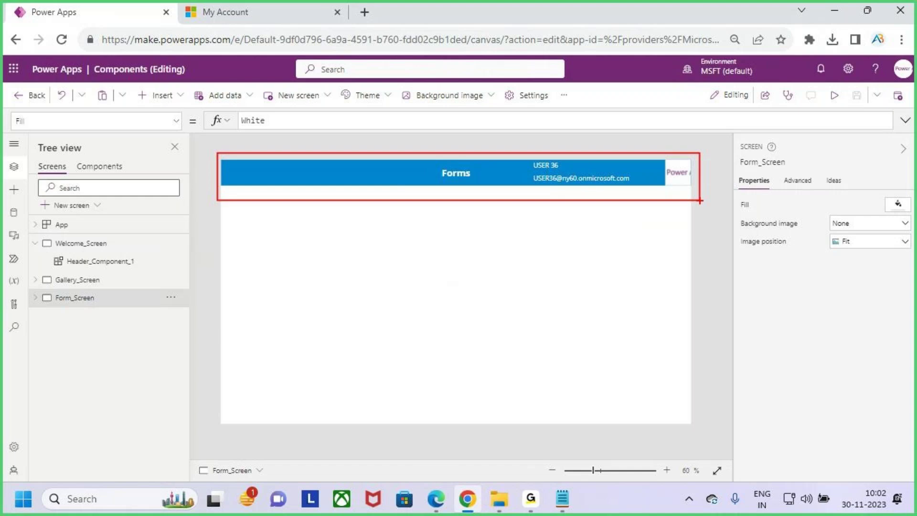
{"action": "left_click_drag", "start_coordinate": [257, 173], "coordinate": [318, 110]}
{"action": "key", "text": "Escape"}
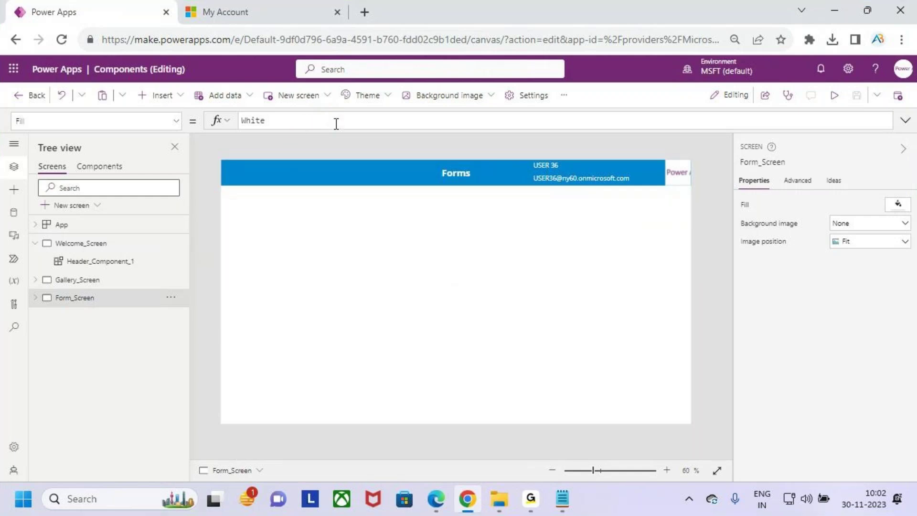
{"action": "key", "text": "ctrl+2"}
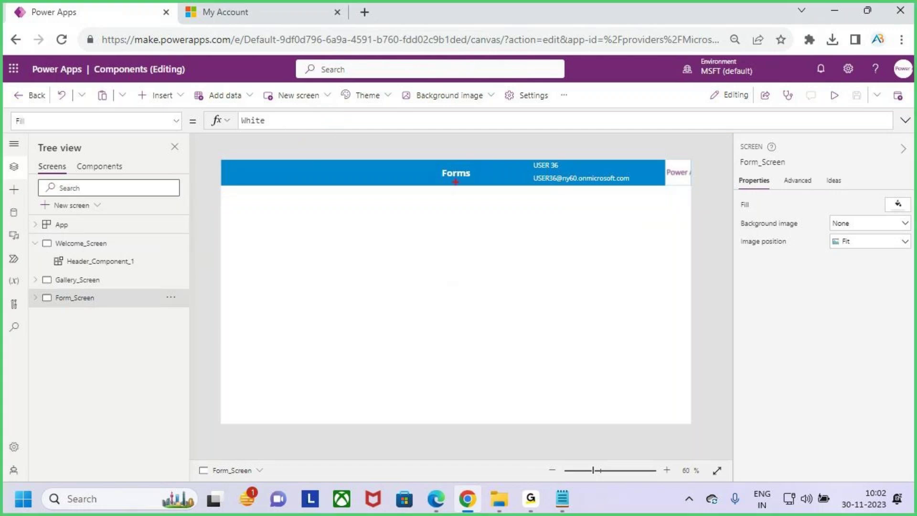
{"action": "left_click_drag", "start_coordinate": [357, 167], "coordinate": [382, 134]}
{"action": "left_click_drag", "start_coordinate": [673, 173], "coordinate": [703, 150]}
{"action": "left_click_drag", "start_coordinate": [452, 193], "coordinate": [510, 220]}
{"action": "left_click_drag", "start_coordinate": [492, 211], "coordinate": [462, 307]}
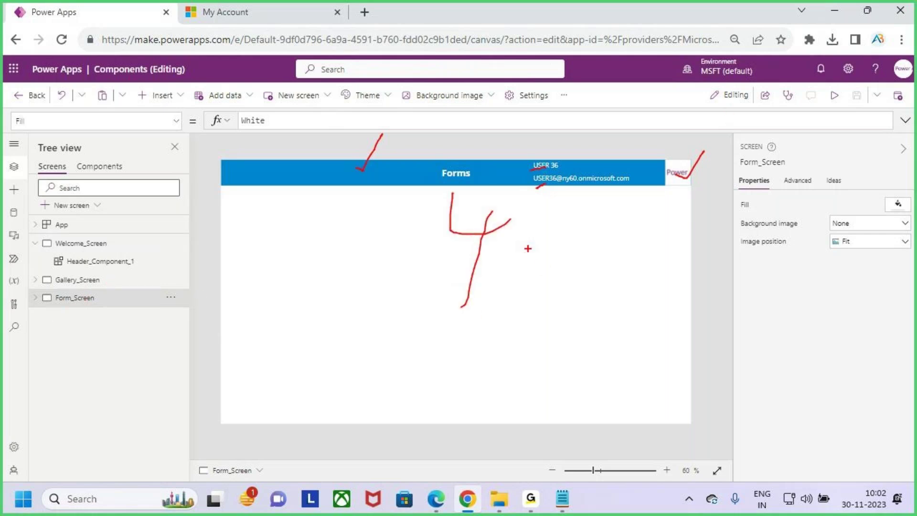
{"action": "left_click_drag", "start_coordinate": [531, 227], "coordinate": [538, 229]}
{"action": "left_click_drag", "start_coordinate": [535, 234], "coordinate": [565, 243]}
{"action": "mouse_move", "coordinate": [582, 231]}
{"action": "left_mouse_down"}
{"action": "mouse_move", "coordinate": [582, 251]}
{"action": "mouse_move", "coordinate": [598, 258]}
{"action": "mouse_move", "coordinate": [568, 248]}
{"action": "mouse_move", "coordinate": [616, 211]}
{"action": "mouse_move", "coordinate": [624, 244]}
{"action": "mouse_move", "coordinate": [642, 242]}
{"action": "left_mouse_up"}
{"action": "mouse_move", "coordinate": [504, 218]}
{"action": "left_mouse_down"}
{"action": "mouse_move", "coordinate": [431, 252]}
{"action": "mouse_move", "coordinate": [501, 203]}
{"action": "mouse_move", "coordinate": [488, 203]}
{"action": "left_mouse_up"}
{"action": "left_click_drag", "start_coordinate": [507, 160], "coordinate": [493, 224]}
{"action": "left_click_drag", "start_coordinate": [493, 224], "coordinate": [541, 191]}
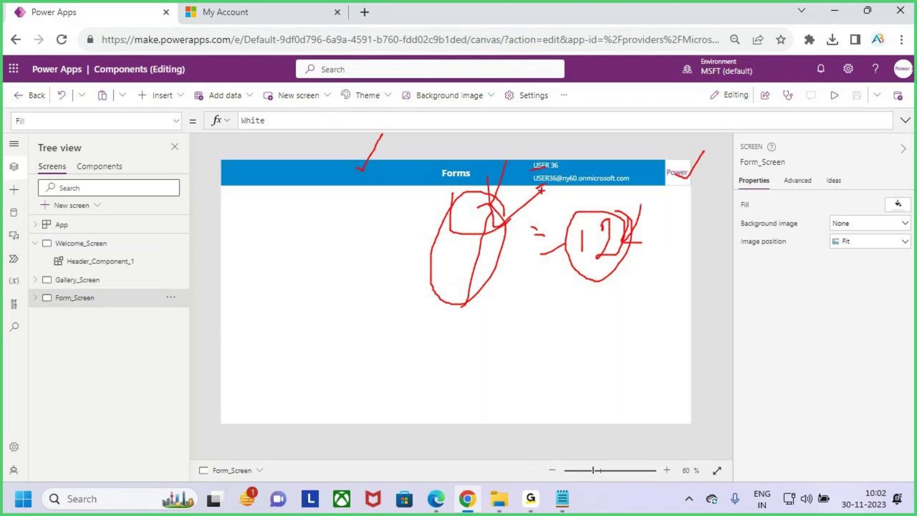
{"action": "key", "text": "Escape"}
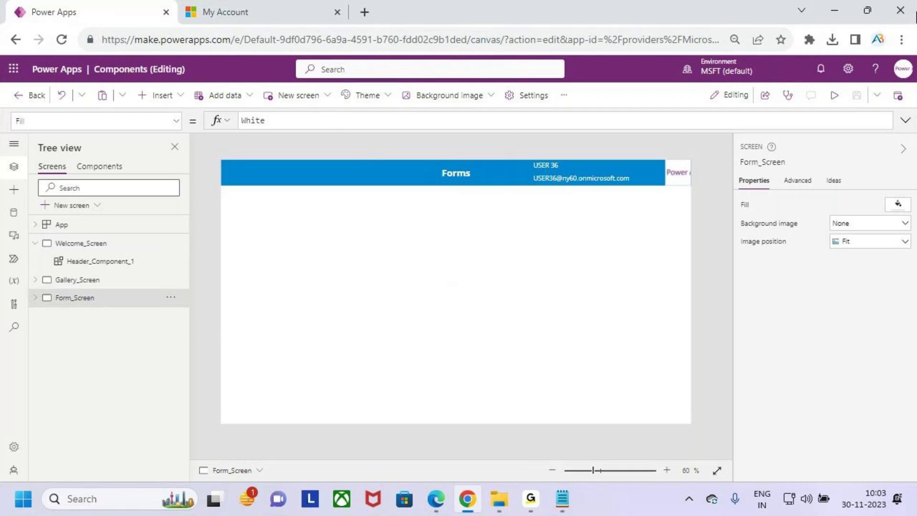
- Switch to the Components notes in Notepad and go from the main heading to the end of the Global Components section
{"action": "left_click", "coordinate": [834, 10]}
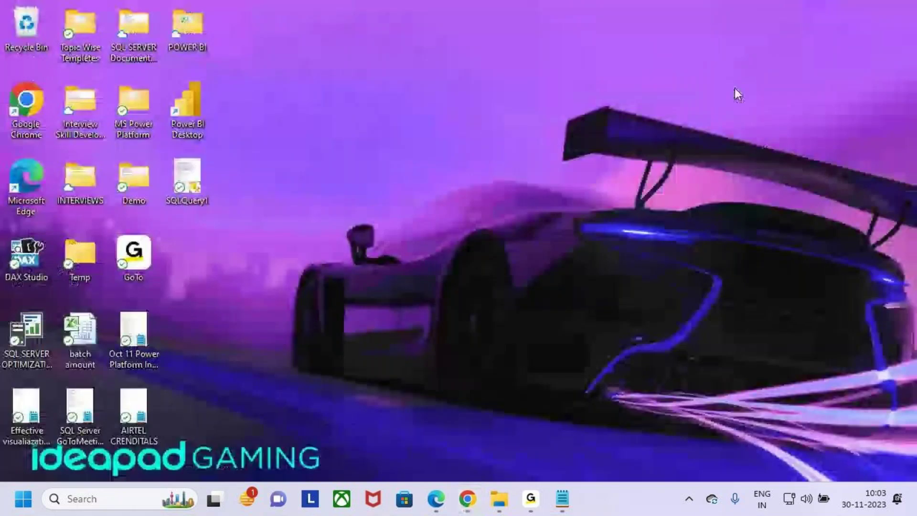
{"action": "left_click", "coordinate": [561, 507]}
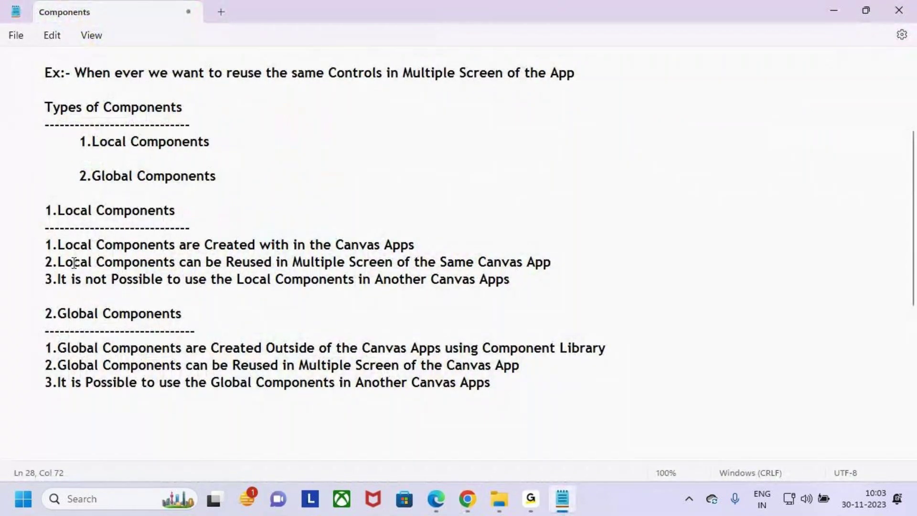
{"action": "scroll", "coordinate": [62, 238], "scroll_direction": "up", "scroll_amount": 3}
{"action": "left_click_drag", "start_coordinate": [246, 68], "coordinate": [399, 70]}
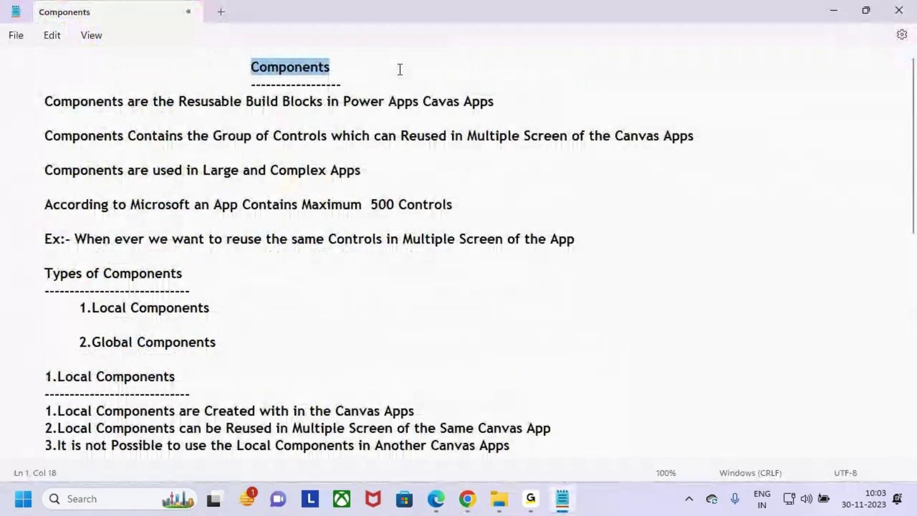
{"action": "scroll", "coordinate": [394, 77], "scroll_direction": "down", "scroll_amount": 6}
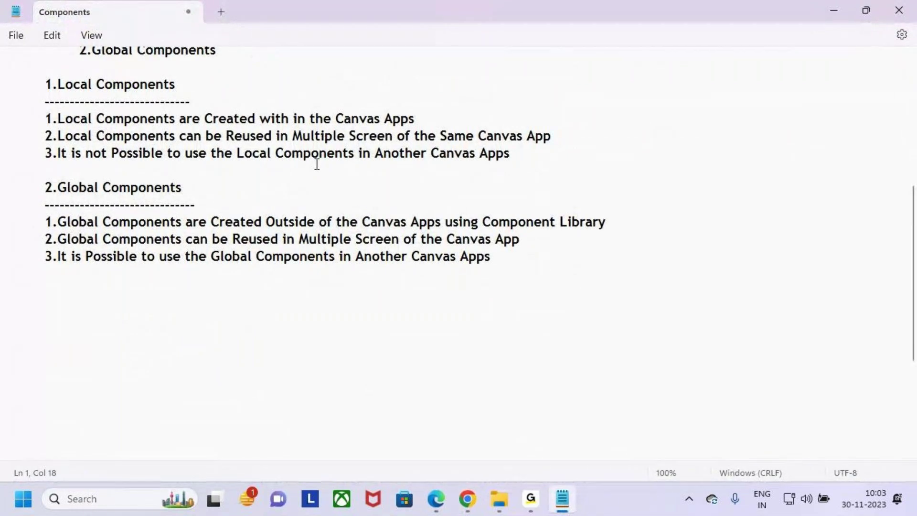
- Add an "Advantages" heading with a dashed underline below the Global Components section
{"action": "left_click", "coordinate": [45, 308]}
{"action": "left_click", "coordinate": [32, 295]}
{"action": "left_click", "coordinate": [41, 304]}
{"action": "type", "text": "Advantages"}
{"action": "key", "text": "Return"}
{"action": "key", "text": "Tab"}
{"action": "key", "text": "BackSpace"}
{"action": "key", "text": "BackSpace"}
{"action": "key", "text": "BackSpace"}
{"action": "key", "text": "BackSpace"}
{"action": "key", "text": "BackSpace"}
{"action": "type", "text": "ges"}
{"action": "key", "text": "Return"}
{"action": "key", "text": "Tab"}
{"action": "type", "text": "-"}
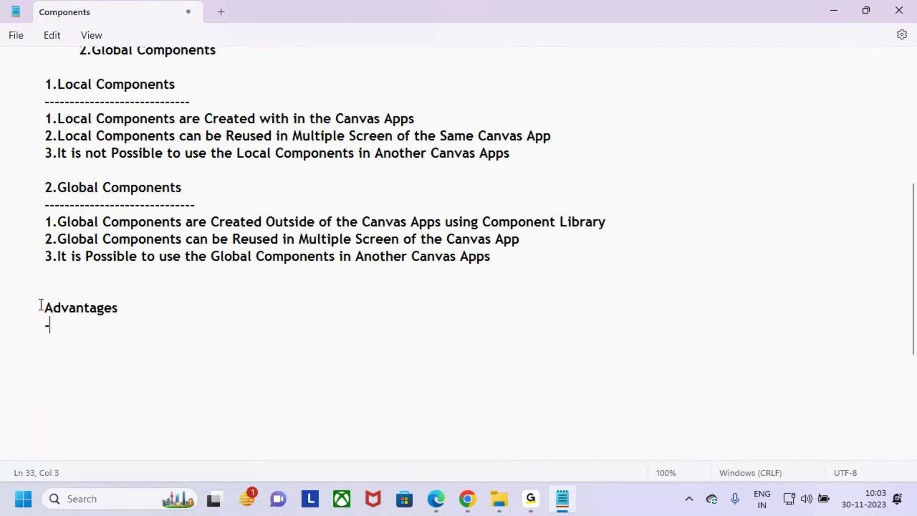
{"action": "key", "text": "BackSpace"}
{"action": "key", "text": "BackSpace"}
{"action": "key", "text": "BackSpace"}
{"action": "key", "text": "BackSpace"}
{"action": "key", "text": "BackSpace"}
{"action": "key", "text": "BackSpace"}
{"action": "type", "text": "ges"}
{"action": "key", "text": "Return"}
{"action": "key", "text": "Tab"}
{"action": "type", "text": "---------------"}
{"action": "key", "text": "Return"}
- Write the first advantage: "1.Components are used to Reduce the No.of Controls in the Canvas Apps"
{"action": "key", "text": "Tab"}
{"action": "type", "text": "1.Compo"}
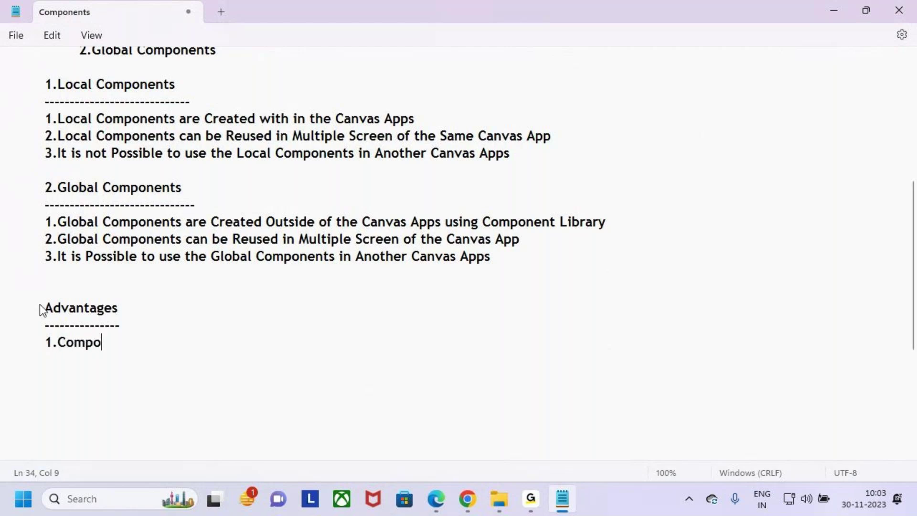
{"action": "type", "text": "nents are us"}
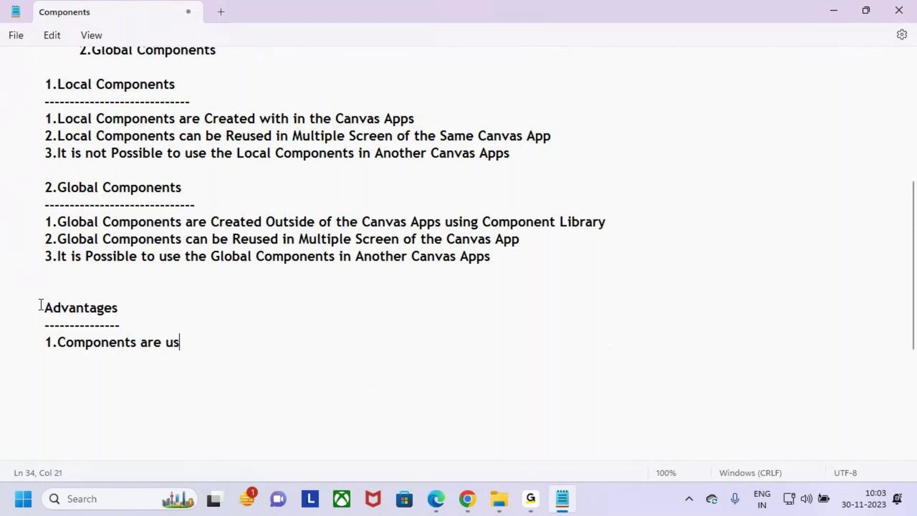
{"action": "type", "text": "ed to Reduce t"}
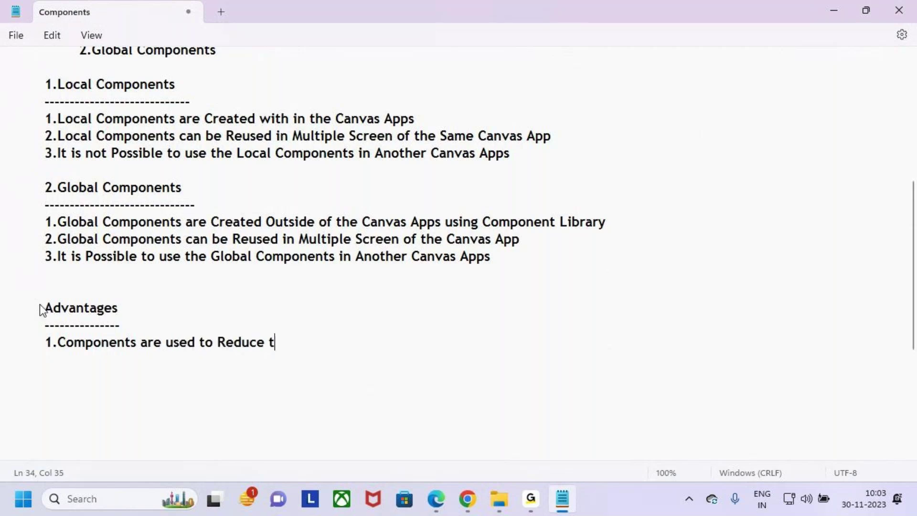
{"action": "type", "text": "he No.of "}
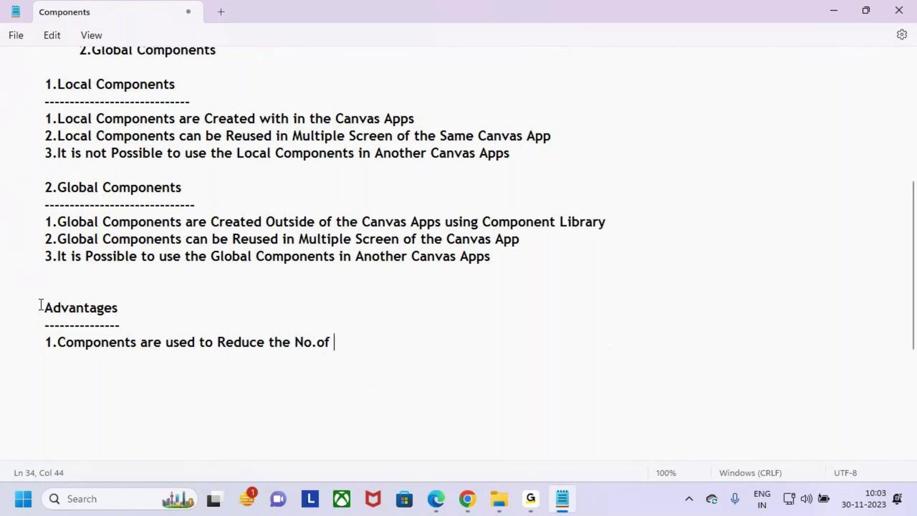
{"action": "type", "text": "Contriols"}
{"action": "key", "text": "BackSpace"}
{"action": "key", "text": "BackSpace"}
{"action": "key", "text": "BackSpace"}
{"action": "key", "text": "BackSpace"}
{"action": "key", "text": "BackSpace"}
{"action": "key", "text": "BackSpace"}
{"action": "type", "text": "trols in the "}
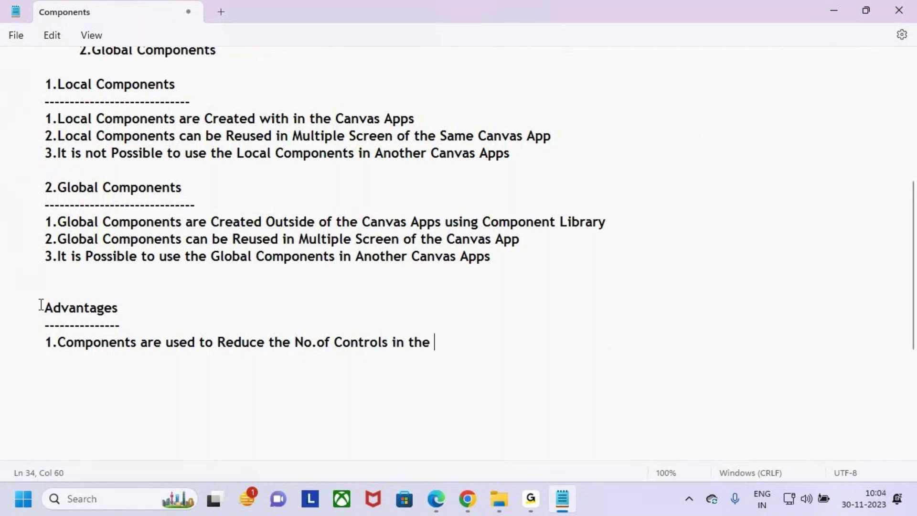
{"action": "type", "text": "Canvas Apps"}
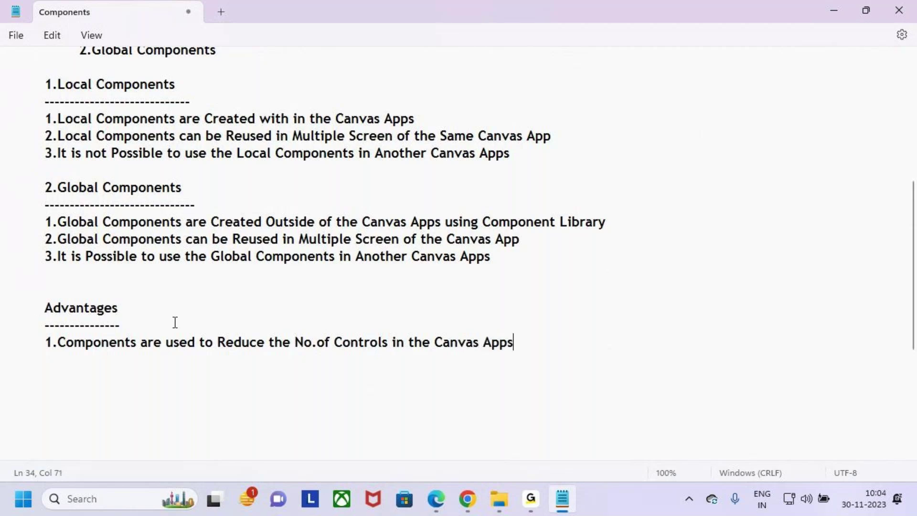
{"action": "double_click", "coordinate": [66, 342]}
{"action": "left_click", "coordinate": [540, 342]}
{"action": "key", "text": "BackSpace"}
{"action": "type", "text": "s"}
- Add the second advantage on a new line: "2.Components will Increase / Improve the Performance of the Canvas Apps"
{"action": "key", "text": "Return"}
{"action": "type", "text": "2.Components will Increase"}
{"action": "key", "text": "BackSpace"}
{"action": "key", "text": "BackSpace"}
{"action": "key", "text": "BackSpace"}
{"action": "key", "text": "BackSpace"}
{"action": "key", "text": "BackSpace"}
{"action": "key", "text": "BackSpace"}
{"action": "key", "text": "BackSpace"}
{"action": "key", "text": "BackSpace"}
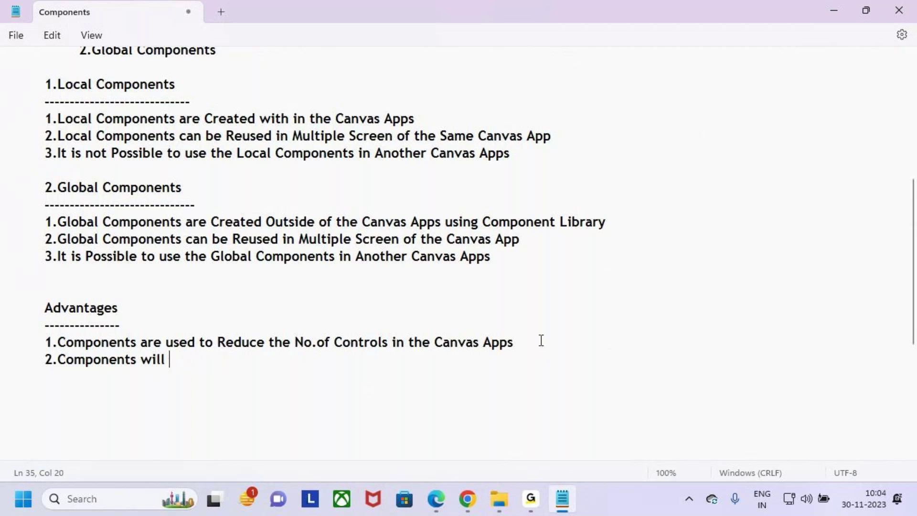
{"action": "type", "text": "Increase / "}
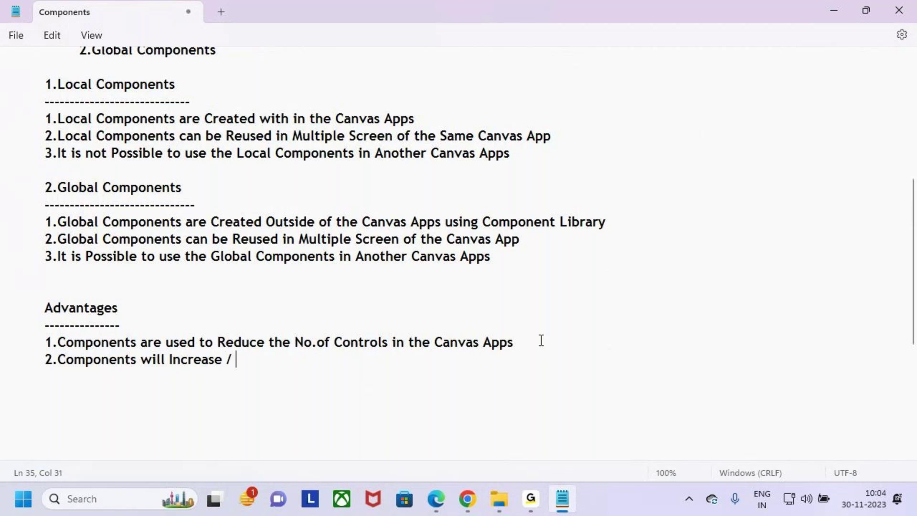
{"action": "type", "text": "Improve the"}
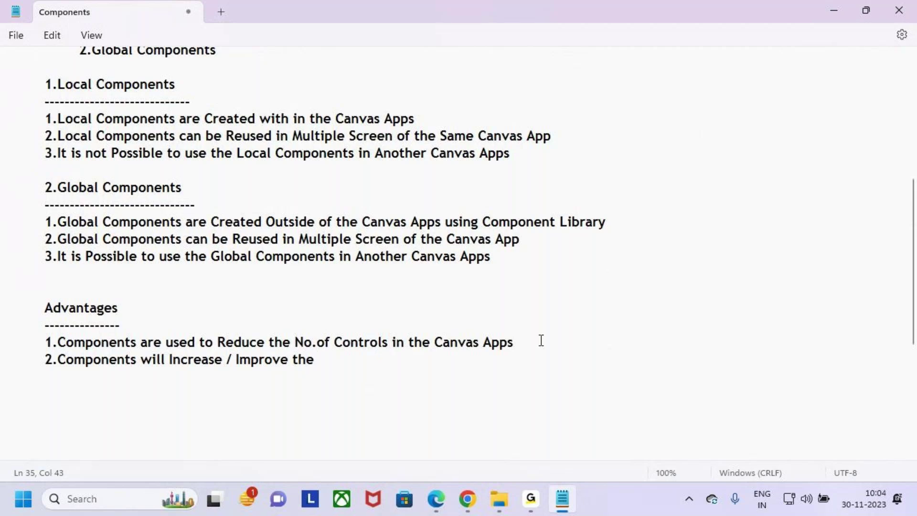
{"action": "type", "text": " Performan"}
{"action": "key", "text": "BackSpace"}
{"action": "key", "text": "BackSpace"}
{"action": "key", "text": "BackSpace"}
{"action": "key", "text": "BackSpace"}
{"action": "key", "text": "BackSpace"}
{"action": "key", "text": "BackSpace"}
{"action": "key", "text": "BackSpace"}
{"action": "key", "text": "BackSpace"}
{"action": "key", "text": "BackSpace"}
{"action": "key", "text": "BackSpace"}
{"action": "type", "text": "Perfao"}
{"action": "key", "text": "BackSpace"}
{"action": "key", "text": "BackSpace"}
{"action": "key", "text": "BackSpace"}
{"action": "type", "text": "formab"}
{"action": "key", "text": "BackSpace"}
{"action": "type", "text": "n"}
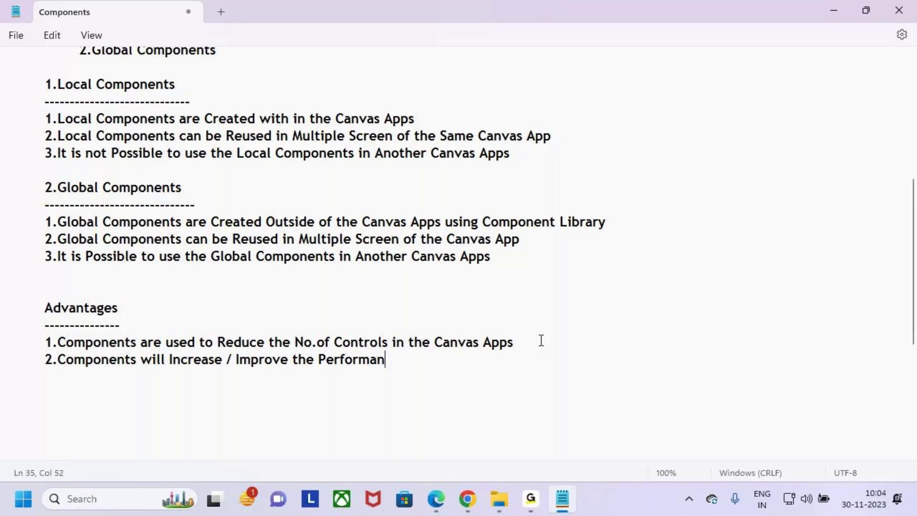
{"action": "type", "text": "ce of the Ca"}
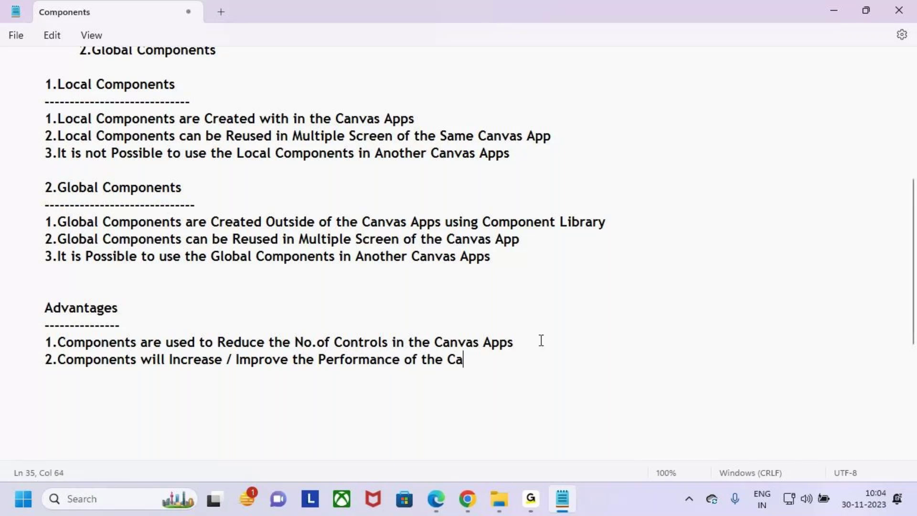
{"action": "type", "text": "nvas Ap"}
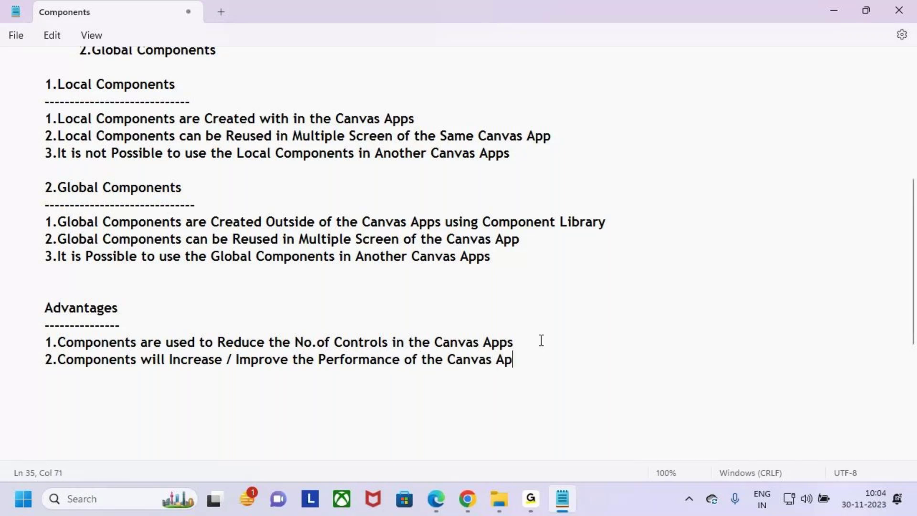
{"action": "type", "text": "ps"}
- Review the note on the maximum number of controls an app can contain
{"action": "scroll", "coordinate": [208, 264], "scroll_direction": "up", "scroll_amount": 6}
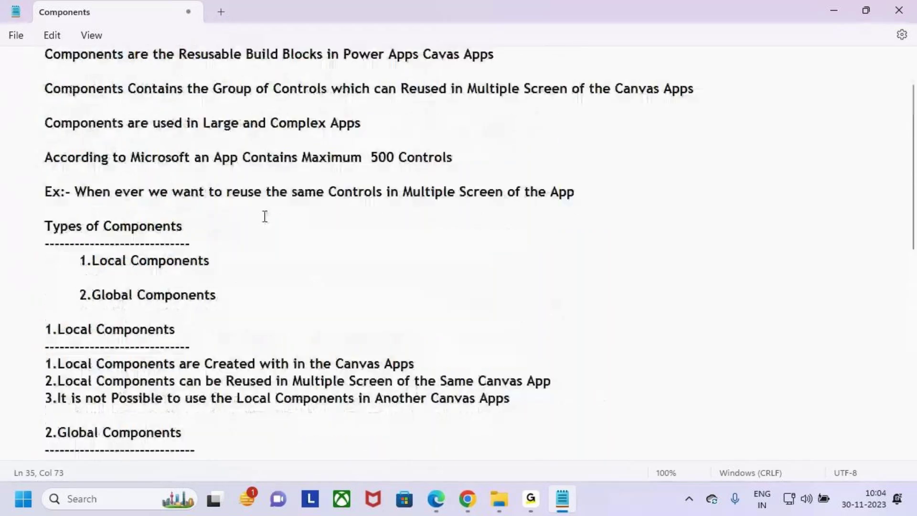
{"action": "left_click", "coordinate": [363, 205]}
{"action": "left_click_drag", "start_coordinate": [365, 207], "coordinate": [489, 203]}
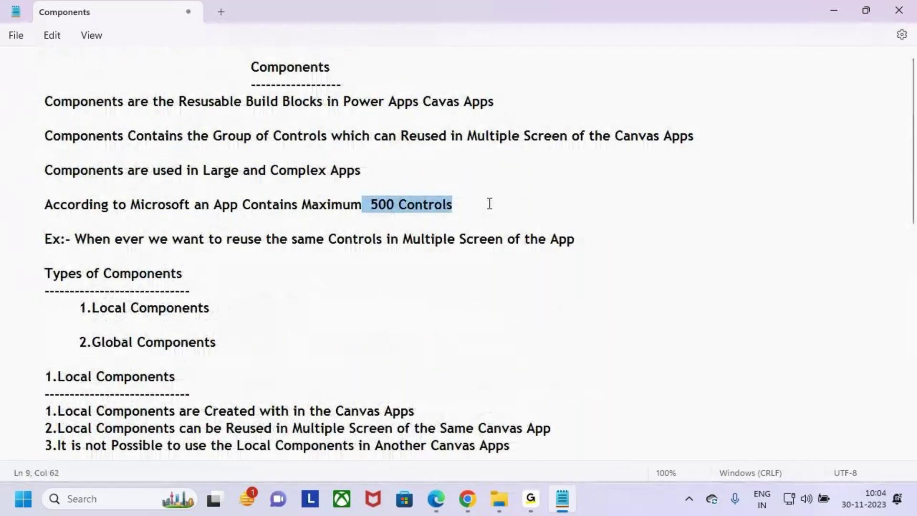
{"action": "left_click", "coordinate": [490, 203]}
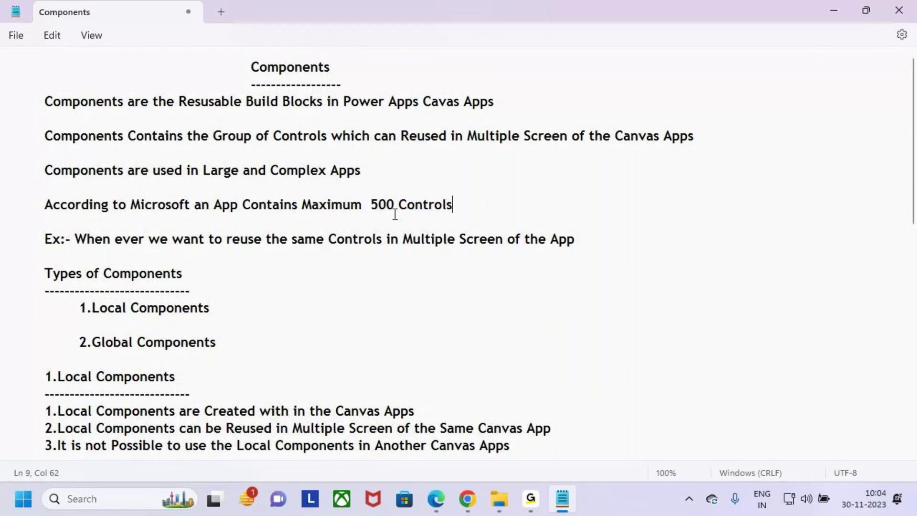
{"action": "left_click_drag", "start_coordinate": [366, 204], "coordinate": [460, 205]}
{"action": "left_click", "coordinate": [467, 207]}
- Review the introduction to components and the local and global types listed in the notes
{"action": "left_click_drag", "start_coordinate": [243, 68], "coordinate": [367, 63]}
{"action": "left_click", "coordinate": [347, 282]}
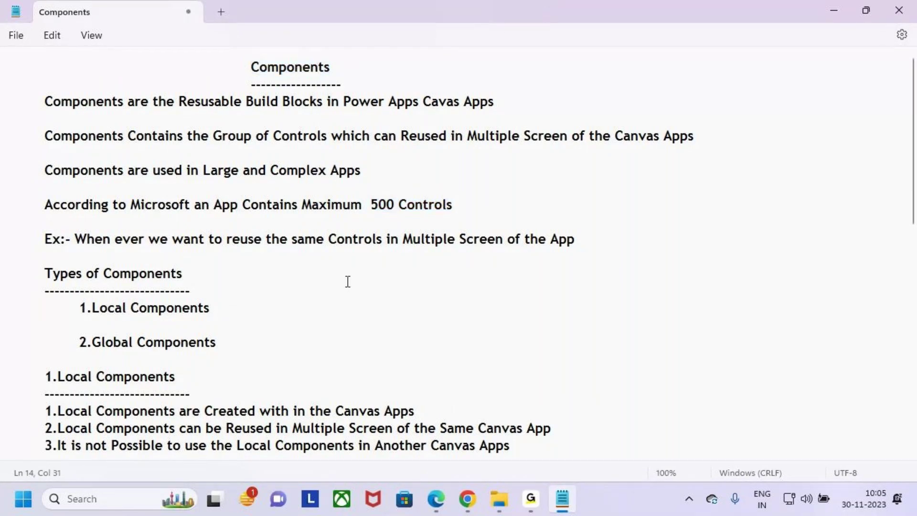
{"action": "left_click", "coordinate": [324, 281]}
{"action": "left_click_drag", "start_coordinate": [251, 68], "coordinate": [436, 274]}
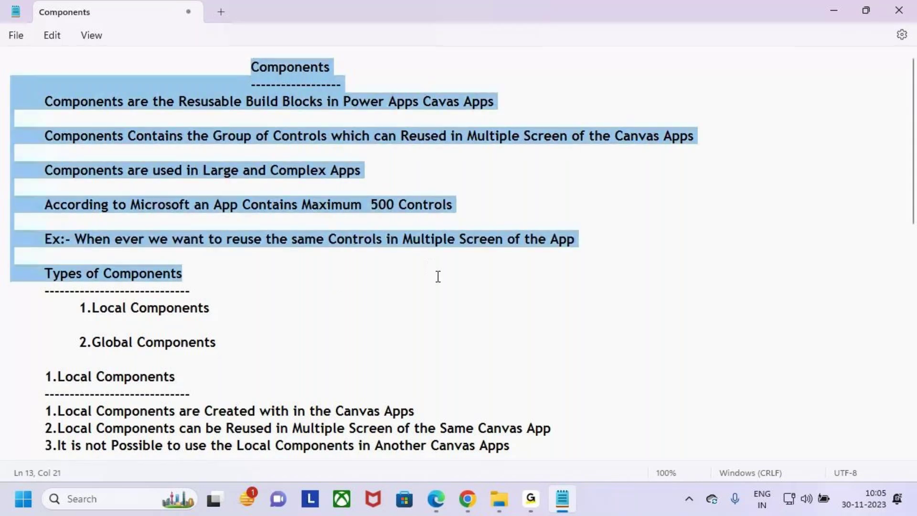
{"action": "scroll", "coordinate": [62, 204], "scroll_direction": "down", "scroll_amount": 2}
{"action": "left_click_drag", "start_coordinate": [79, 181], "coordinate": [244, 189]}
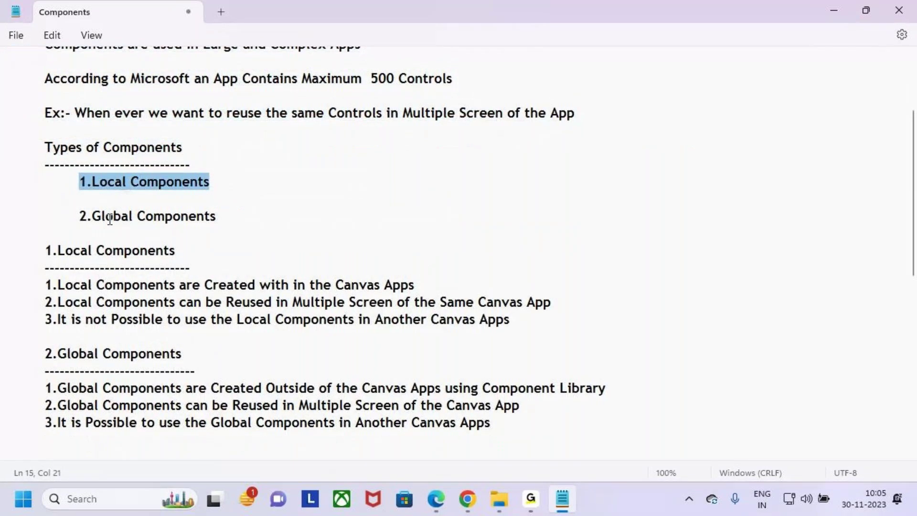
{"action": "left_click_drag", "start_coordinate": [78, 216], "coordinate": [258, 214]}
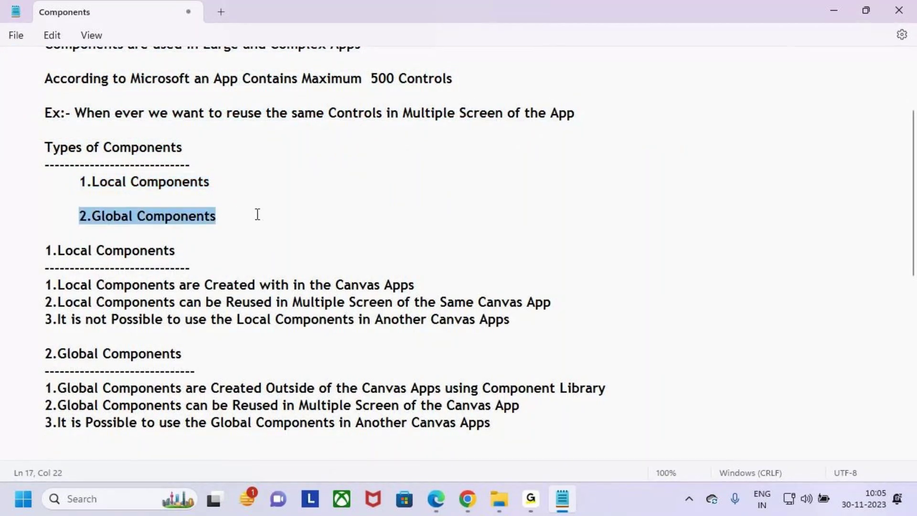
- Finish viewing the component types in the notes, switch to Power Apps and leave the Components app
{"action": "left_click", "coordinate": [283, 246]}
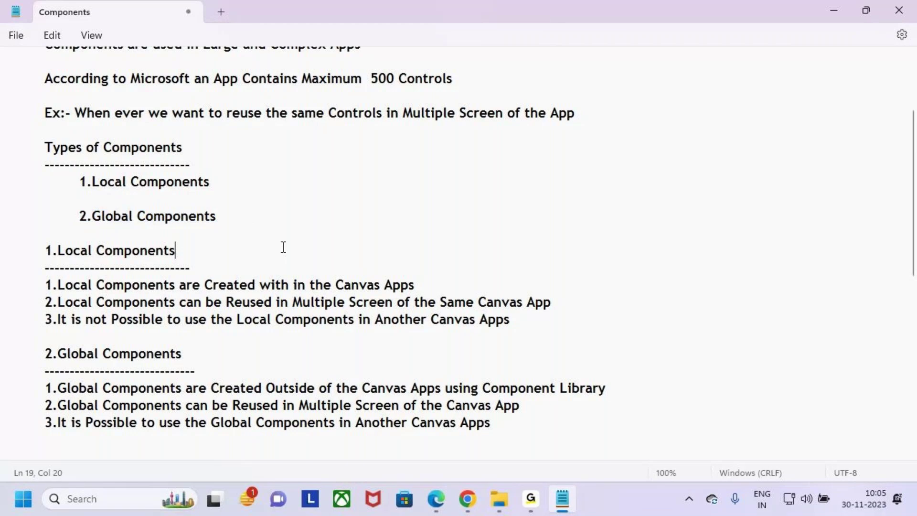
{"action": "scroll", "coordinate": [306, 298], "scroll_direction": "down", "scroll_amount": 1}
{"action": "scroll", "coordinate": [306, 299], "scroll_direction": "down", "scroll_amount": 2}
{"action": "key", "text": "alt+Tab"}
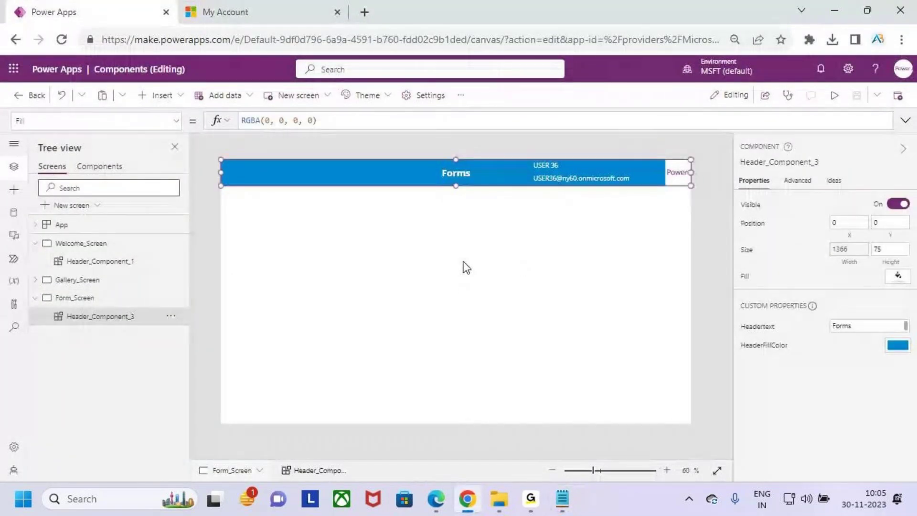
{"action": "left_click", "coordinate": [17, 94]}
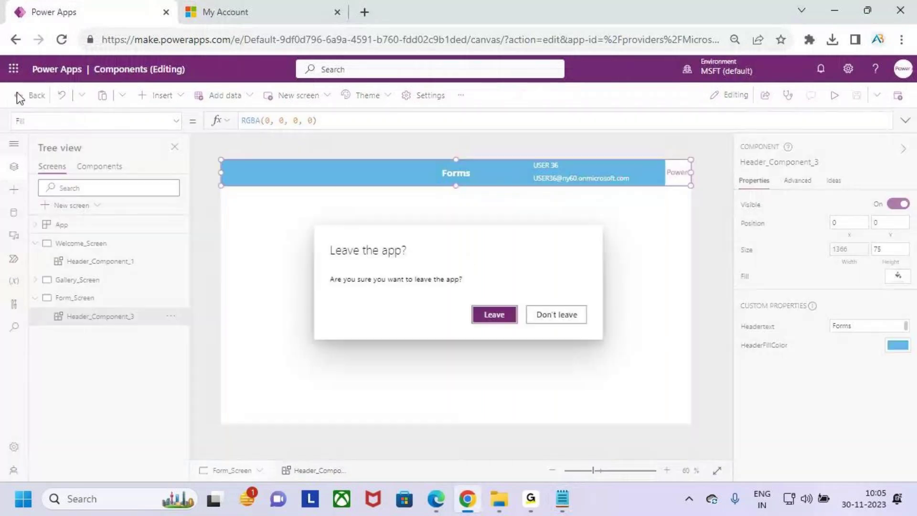
{"action": "left_click", "coordinate": [494, 317]}
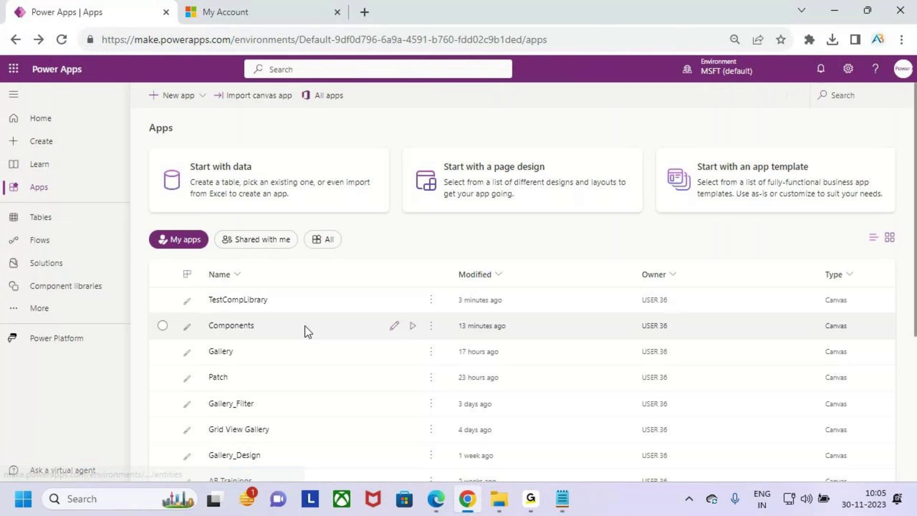
- Open the Gallery app for editing from the apps list and skip the welcome message
{"action": "scroll", "coordinate": [256, 349], "scroll_direction": "down", "scroll_amount": 5}
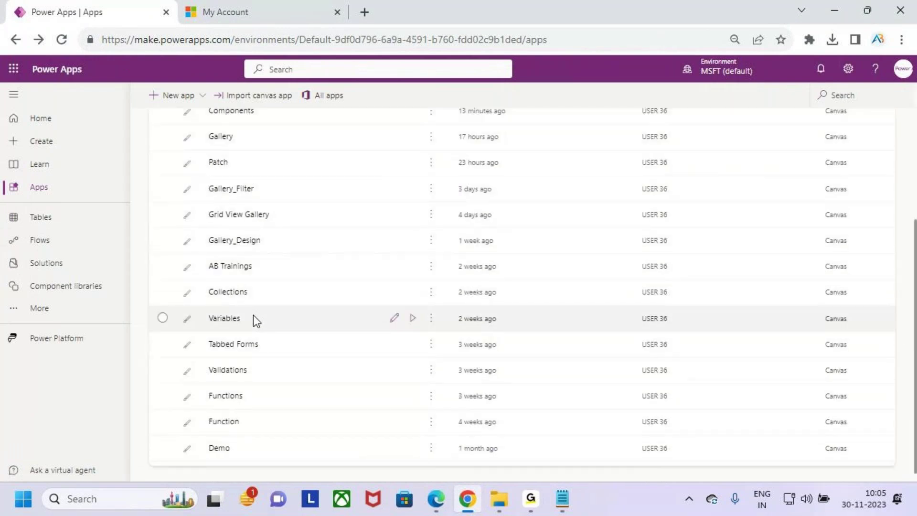
{"action": "scroll", "coordinate": [335, 205], "scroll_direction": "up", "scroll_amount": 2}
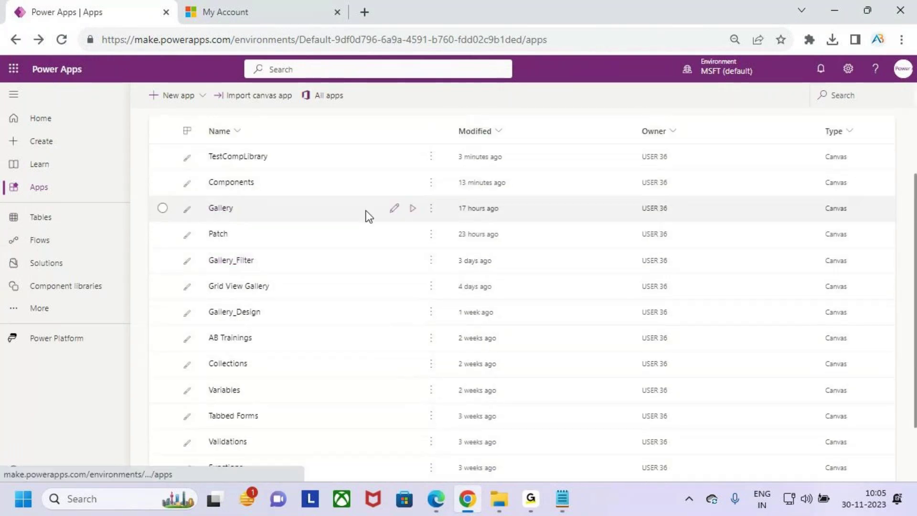
{"action": "left_click", "coordinate": [393, 209]}
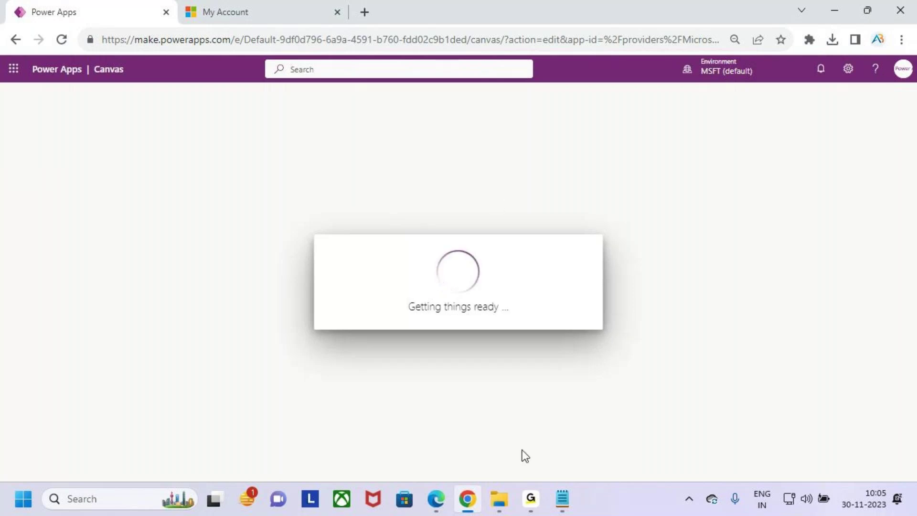
{"action": "left_click", "coordinate": [531, 498]}
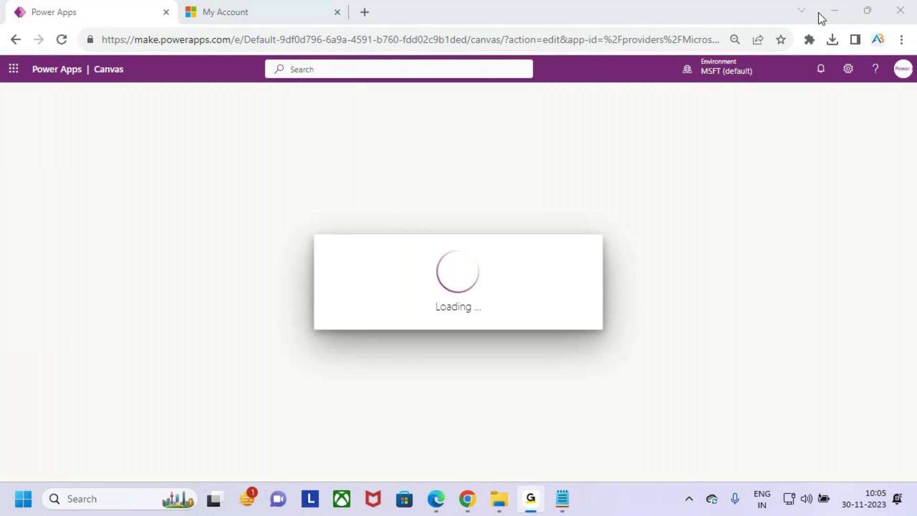
{"action": "left_click", "coordinate": [826, 11]}
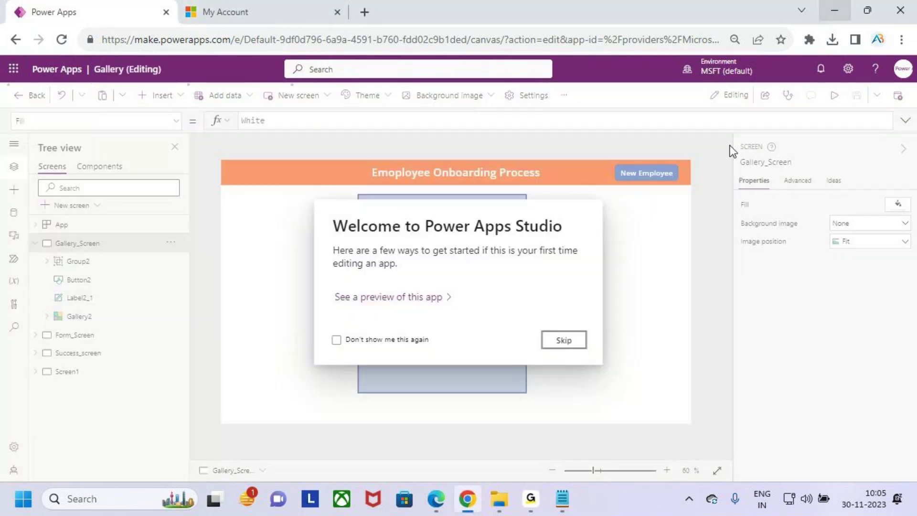
{"action": "left_click", "coordinate": [564, 339]}
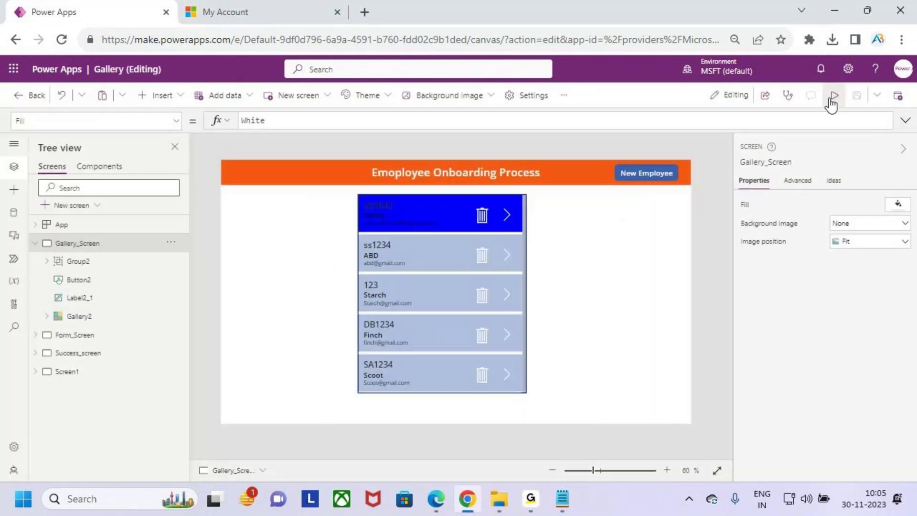
- Preview the Gallery app, request deletion of the first employee record and decline the Delete Record confirmation
{"action": "left_click", "coordinate": [833, 96]}
{"action": "left_click", "coordinate": [493, 190]}
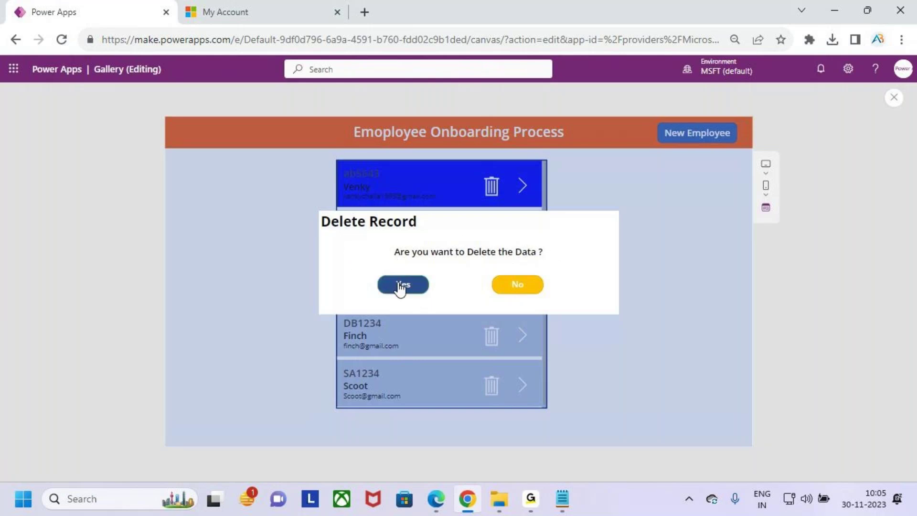
{"action": "left_click", "coordinate": [525, 288]}
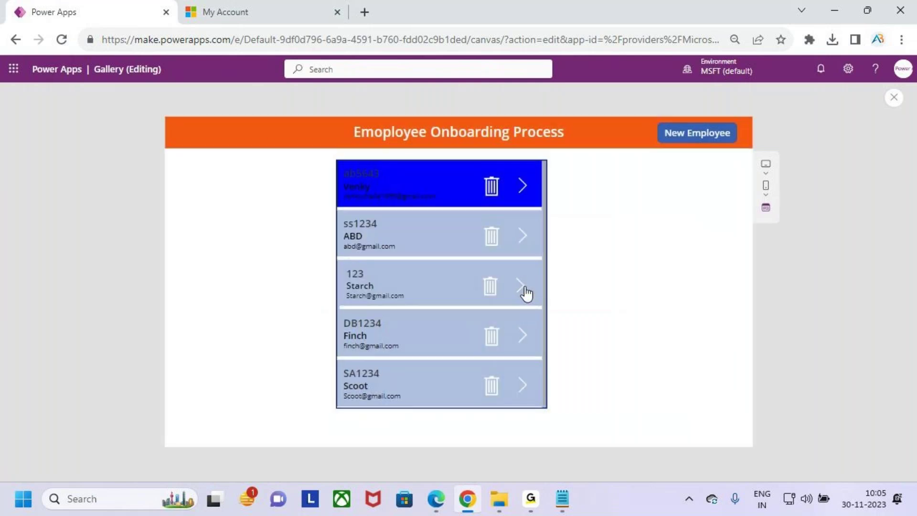
- Open the first employee's details in edit mode and remove the last character of the Ename value
{"action": "left_click", "coordinate": [521, 186]}
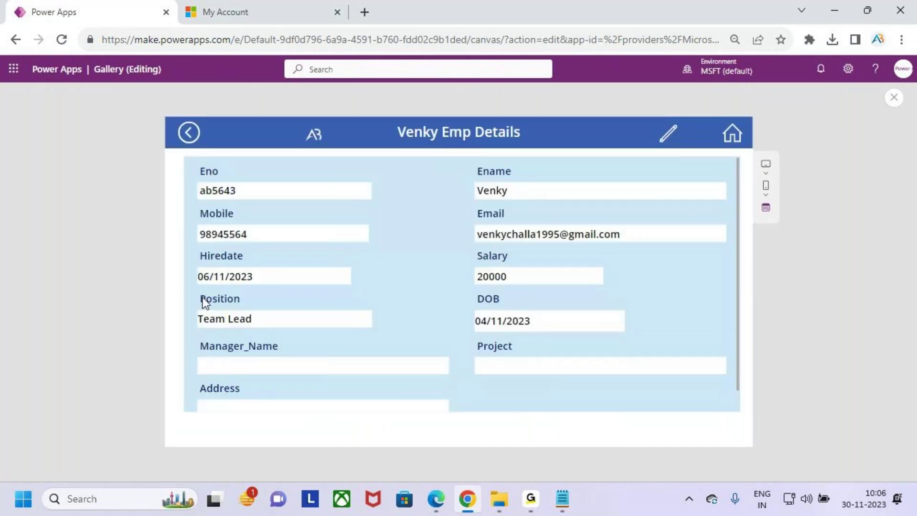
{"action": "left_click", "coordinate": [667, 140]}
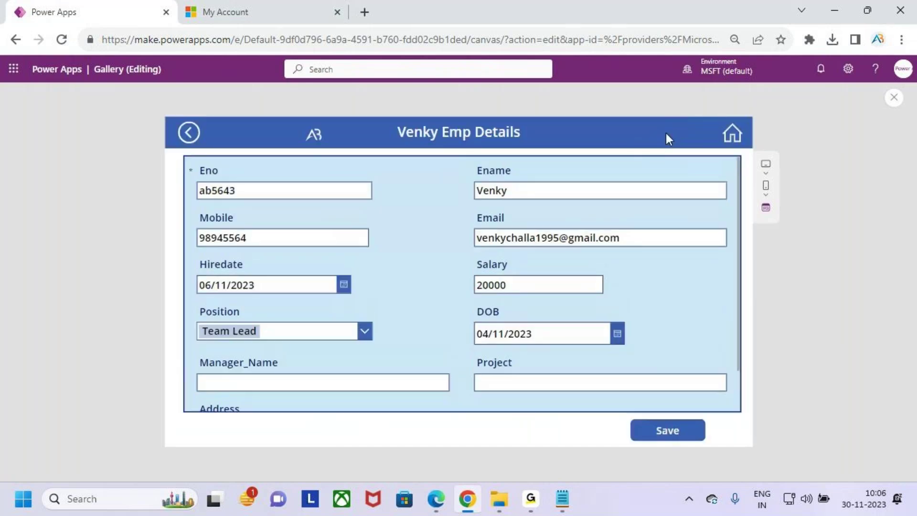
{"action": "left_click", "coordinate": [537, 191]}
{"action": "key", "text": "BackSpace"}
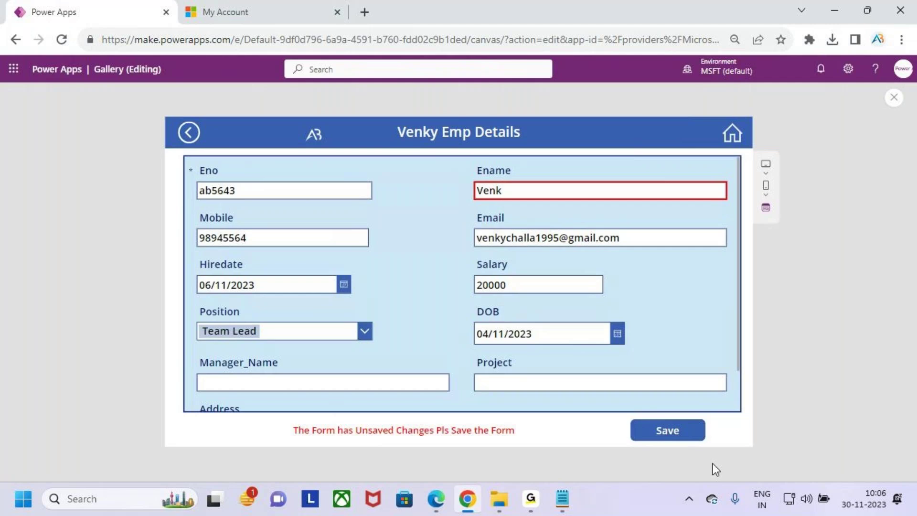
- Go back from the edited form, outline the Unsaved Data dialog on screen and confirm leaving without saving
{"action": "left_click", "coordinate": [191, 132]}
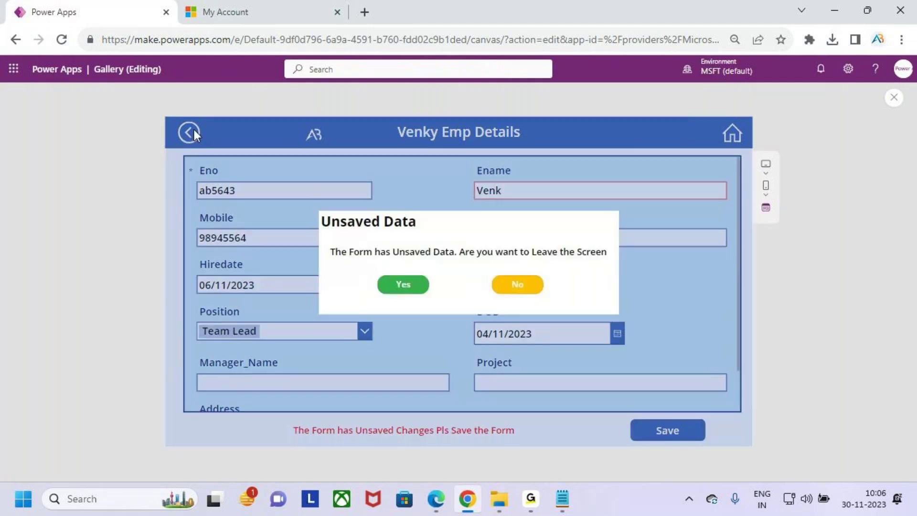
{"action": "key", "text": "ctrl+2"}
{"action": "left_click_drag", "start_coordinate": [310, 201], "coordinate": [638, 327]}
{"action": "key", "text": "Escape"}
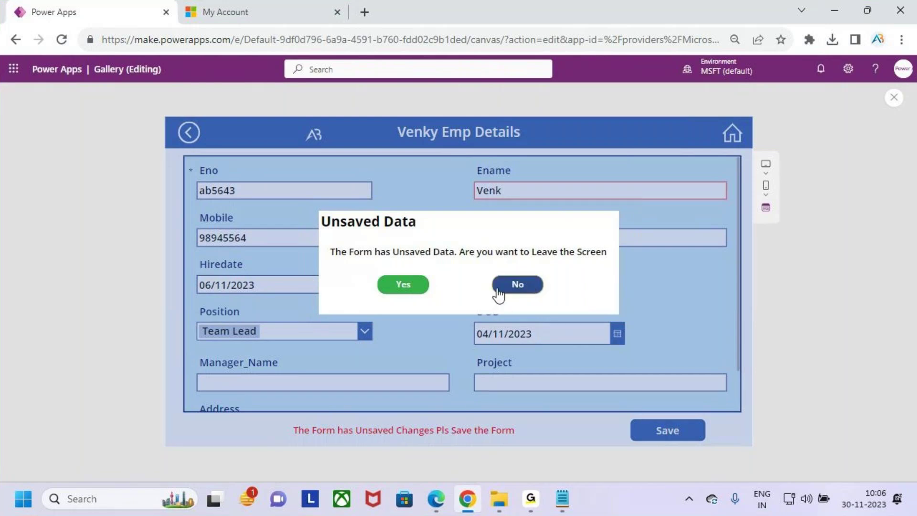
{"action": "left_click", "coordinate": [401, 292]}
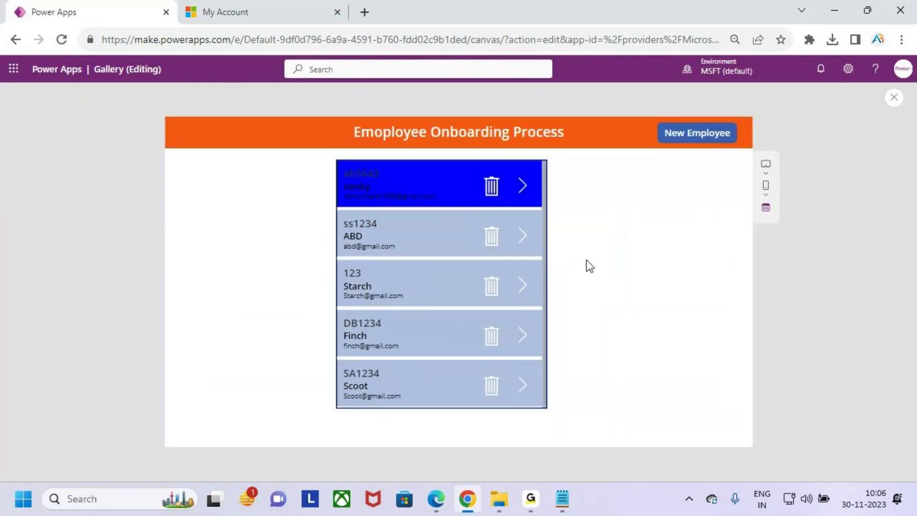
- Outline the first record's delete icon, open that employee's details and outline the back icon
{"action": "key", "text": "ctrl+2"}
{"action": "left_click_drag", "start_coordinate": [473, 169], "coordinate": [503, 193]}
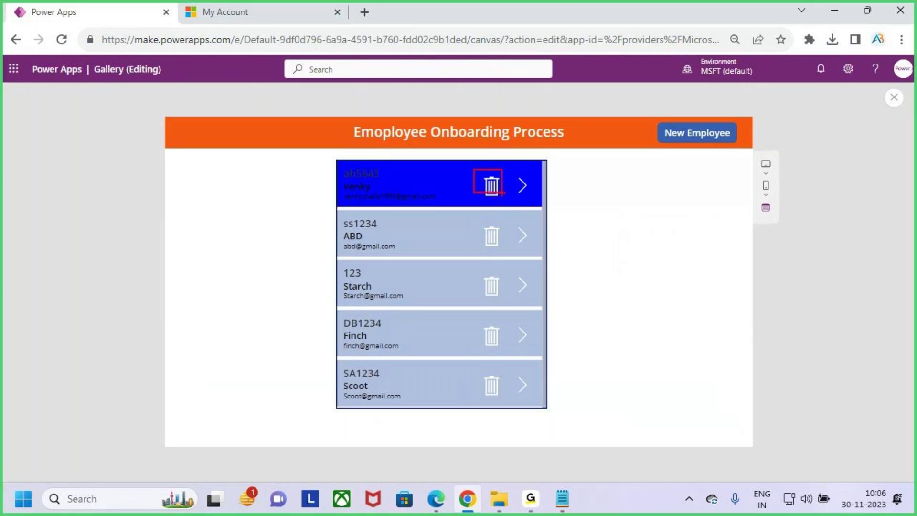
{"action": "left_click", "coordinate": [522, 185]}
{"action": "key", "text": "ctrl+2"}
{"action": "left_click_drag", "start_coordinate": [175, 125], "coordinate": [217, 145]}
{"action": "key", "text": "Escape"}
- Write a circled 20 over the employee details, outline the back icon again and clear the annotations
{"action": "key", "text": "ctrl+2"}
{"action": "mouse_move", "coordinate": [369, 200]}
{"action": "left_mouse_down"}
{"action": "mouse_move", "coordinate": [415, 154]}
{"action": "mouse_move", "coordinate": [444, 216]}
{"action": "left_mouse_up"}
{"action": "left_click_drag", "start_coordinate": [440, 185], "coordinate": [428, 178]}
{"action": "mouse_move", "coordinate": [519, 144]}
{"action": "left_mouse_down"}
{"action": "mouse_move", "coordinate": [363, 206]}
{"action": "mouse_move", "coordinate": [506, 130]}
{"action": "left_mouse_up"}
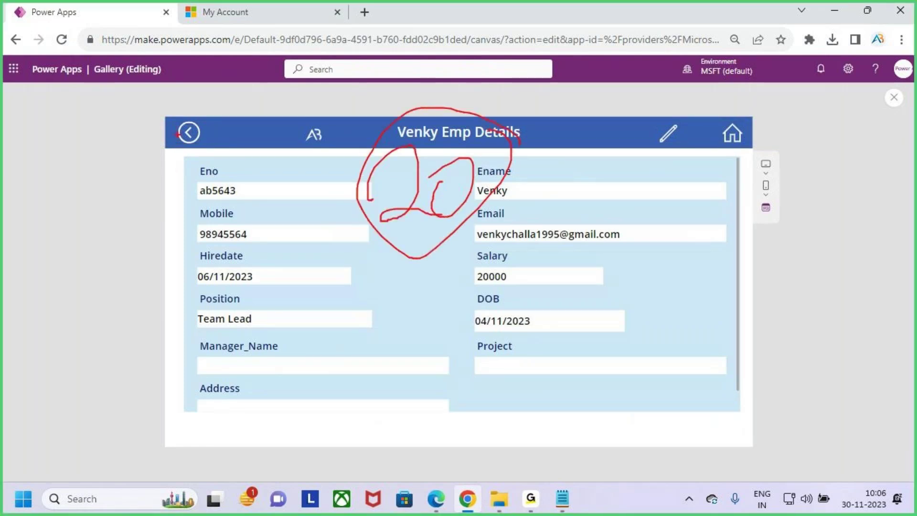
{"action": "left_click_drag", "start_coordinate": [168, 116], "coordinate": [213, 157]}
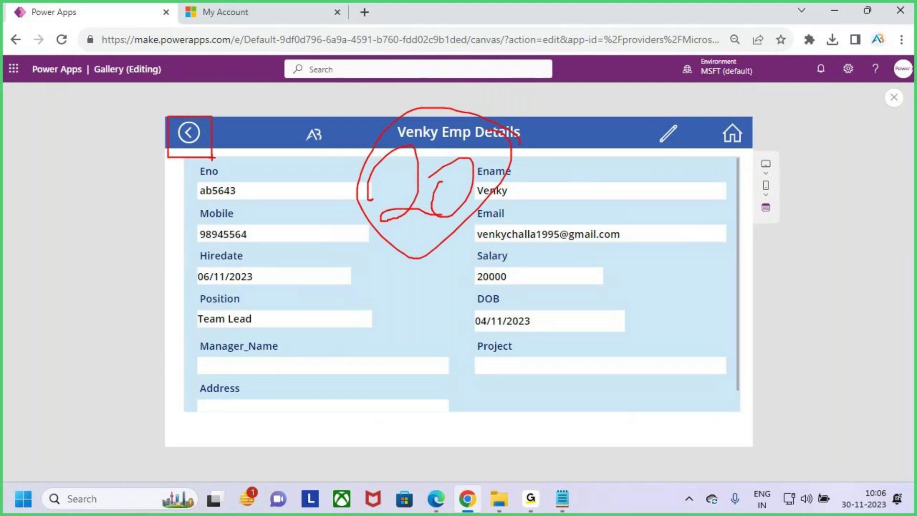
{"action": "key", "text": "Escape"}
- Edit the employee's record again, remove the last Ename character and go back to bring up the Unsaved Data dialog
{"action": "left_click", "coordinate": [668, 136]}
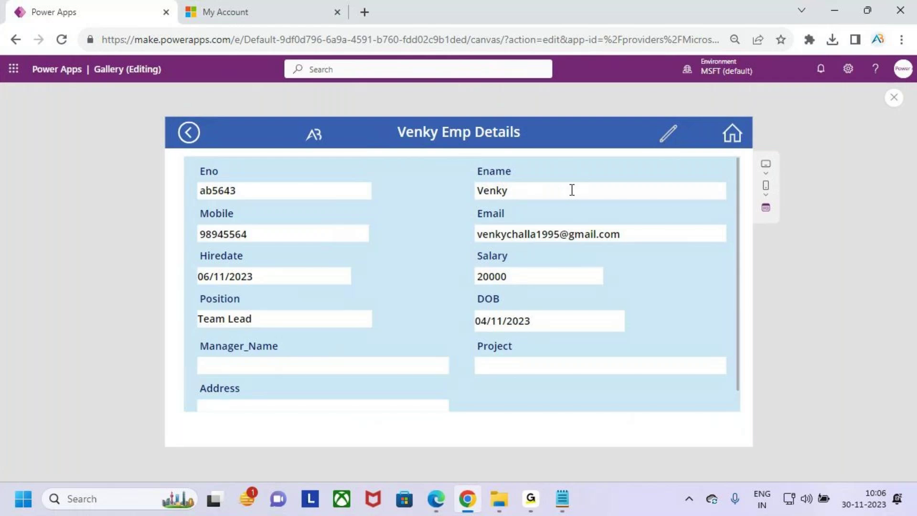
{"action": "left_click", "coordinate": [547, 191]}
{"action": "key", "text": "BackSpace"}
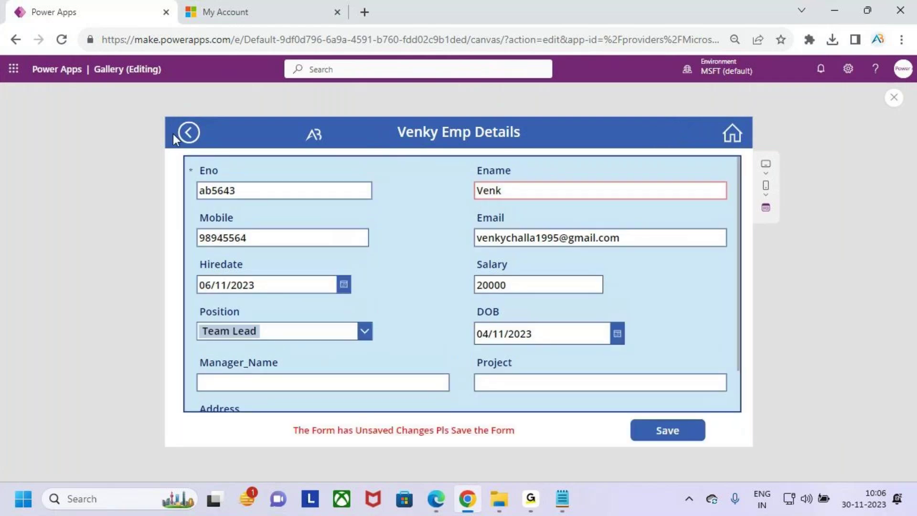
{"action": "left_click", "coordinate": [175, 134]}
- Annotate the Unsaved Data dialog, underlining its title and message and adding check marks around it
{"action": "key", "text": "ctrl+2"}
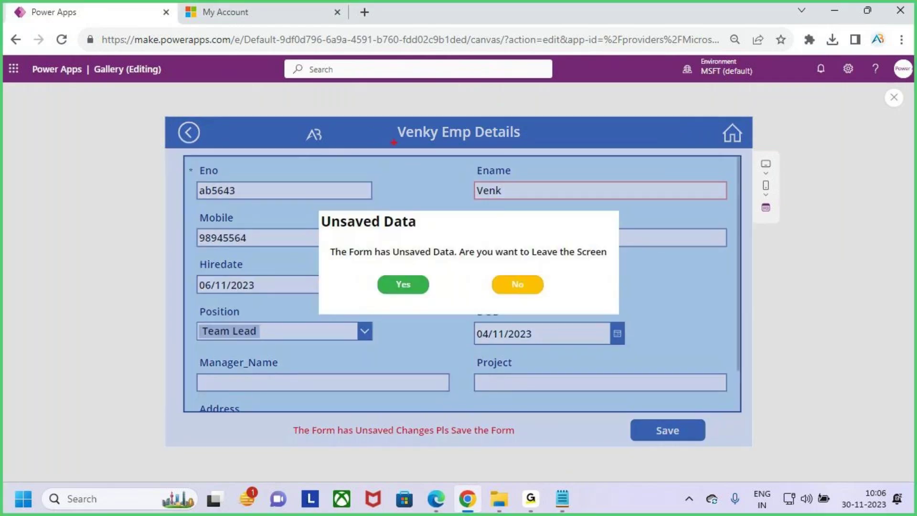
{"action": "left_click_drag", "start_coordinate": [377, 133], "coordinate": [420, 76]}
{"action": "left_click_drag", "start_coordinate": [475, 219], "coordinate": [499, 187]}
{"action": "left_click_drag", "start_coordinate": [322, 233], "coordinate": [367, 230]}
{"action": "mouse_move", "coordinate": [342, 260]}
{"action": "left_mouse_down"}
{"action": "mouse_move", "coordinate": [387, 259]}
{"action": "mouse_move", "coordinate": [421, 273]}
{"action": "left_mouse_up"}
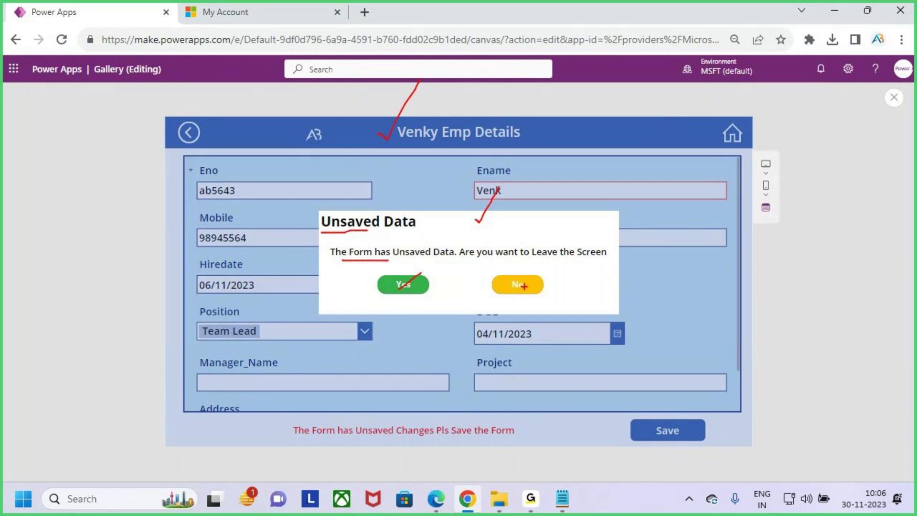
{"action": "left_click_drag", "start_coordinate": [422, 147], "coordinate": [419, 121]}
{"action": "left_click_drag", "start_coordinate": [460, 168], "coordinate": [481, 176]}
- Write 8 x 120 beside the Unsaved Data dialog, circle the numbers and draw an arrow to the dialog
{"action": "left_click_drag", "start_coordinate": [689, 247], "coordinate": [680, 287]}
{"action": "mouse_move", "coordinate": [696, 225]}
{"action": "left_mouse_down"}
{"action": "mouse_move", "coordinate": [703, 231]}
{"action": "mouse_move", "coordinate": [663, 244]}
{"action": "left_mouse_up"}
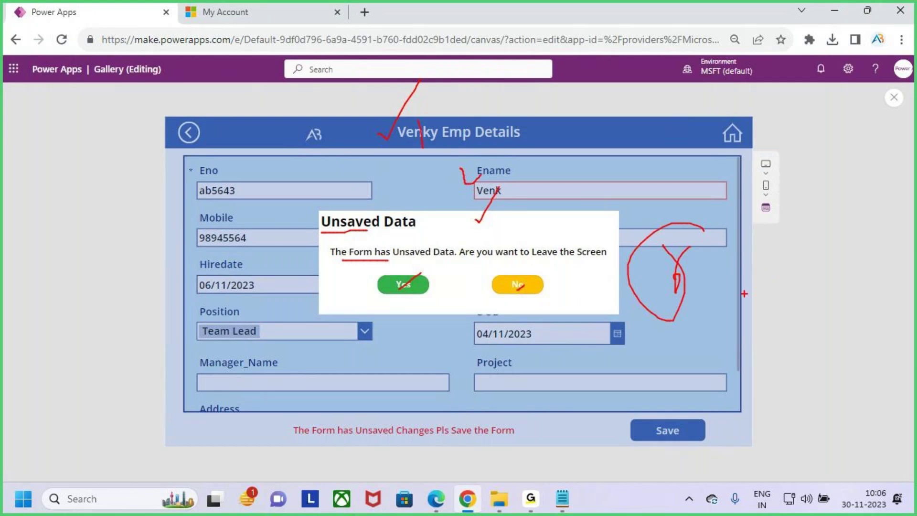
{"action": "left_click_drag", "start_coordinate": [706, 268], "coordinate": [722, 290]}
{"action": "left_click_drag", "start_coordinate": [721, 267], "coordinate": [707, 289]}
{"action": "mouse_move", "coordinate": [762, 260]}
{"action": "left_mouse_down"}
{"action": "mouse_move", "coordinate": [761, 296]}
{"action": "mouse_move", "coordinate": [808, 289]}
{"action": "left_mouse_up"}
{"action": "mouse_move", "coordinate": [817, 265]}
{"action": "left_mouse_down"}
{"action": "mouse_move", "coordinate": [736, 300]}
{"action": "mouse_move", "coordinate": [754, 229]}
{"action": "left_mouse_up"}
{"action": "left_click_drag", "start_coordinate": [531, 182], "coordinate": [533, 233]}
{"action": "mouse_move", "coordinate": [507, 215]}
{"action": "left_mouse_down"}
{"action": "mouse_move", "coordinate": [516, 228]}
{"action": "mouse_move", "coordinate": [568, 205]}
{"action": "left_mouse_up"}
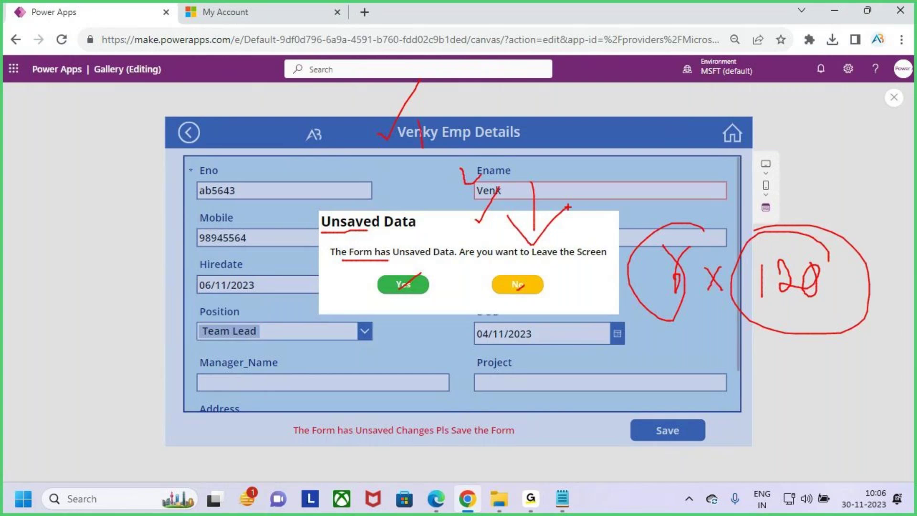
- Erase the annotations, outline most of the form screen with an arrow pointing to it, and exit annotation mode
{"action": "key", "text": "e"}
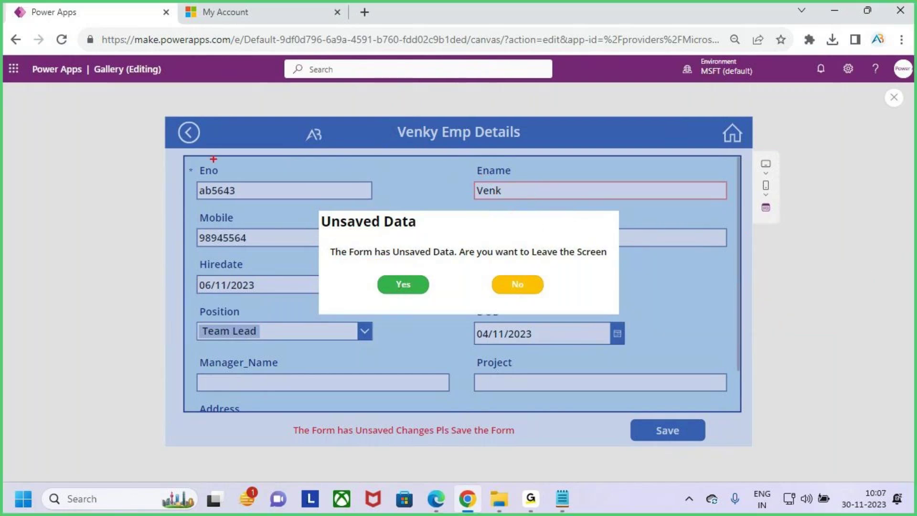
{"action": "mouse_move", "coordinate": [191, 127]}
{"action": "left_mouse_down"}
{"action": "mouse_move", "coordinate": [451, 295]}
{"action": "mouse_move", "coordinate": [717, 385]}
{"action": "left_mouse_up"}
{"action": "mouse_move", "coordinate": [512, 72]}
{"action": "left_mouse_down"}
{"action": "mouse_move", "coordinate": [524, 122]}
{"action": "mouse_move", "coordinate": [551, 89]}
{"action": "left_mouse_up"}
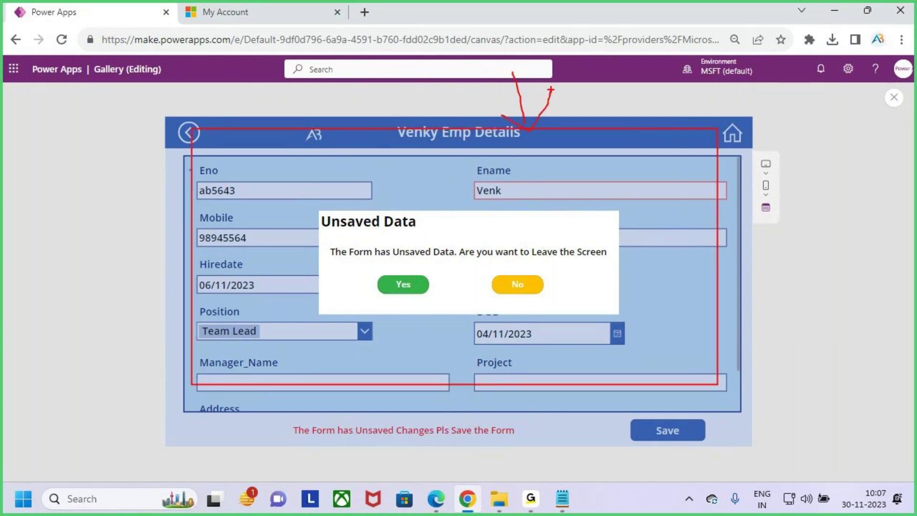
{"action": "key", "text": "Escape"}
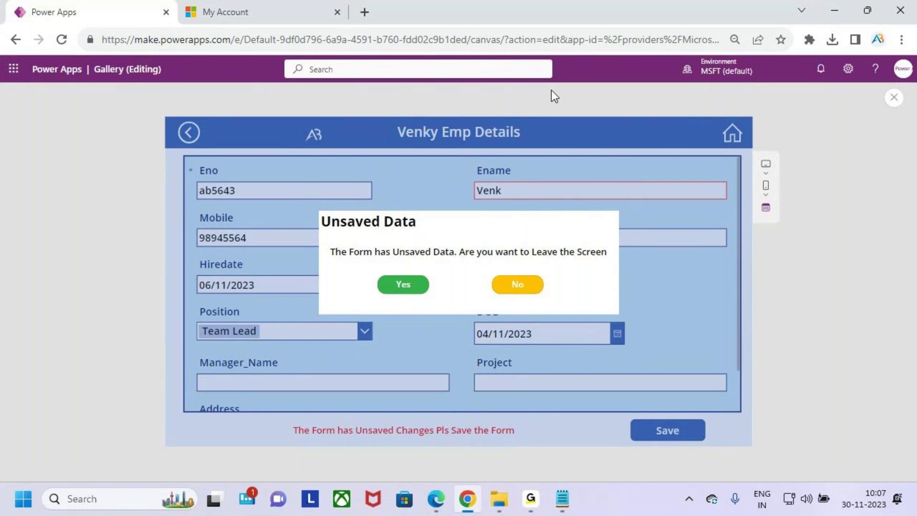
- Close the Unsaved Data dialog, return to the employee gallery and switch back to the Components notes
{"action": "left_click", "coordinate": [564, 324]}
{"action": "left_click", "coordinate": [831, 106]}
{"action": "left_click", "coordinate": [529, 289]}
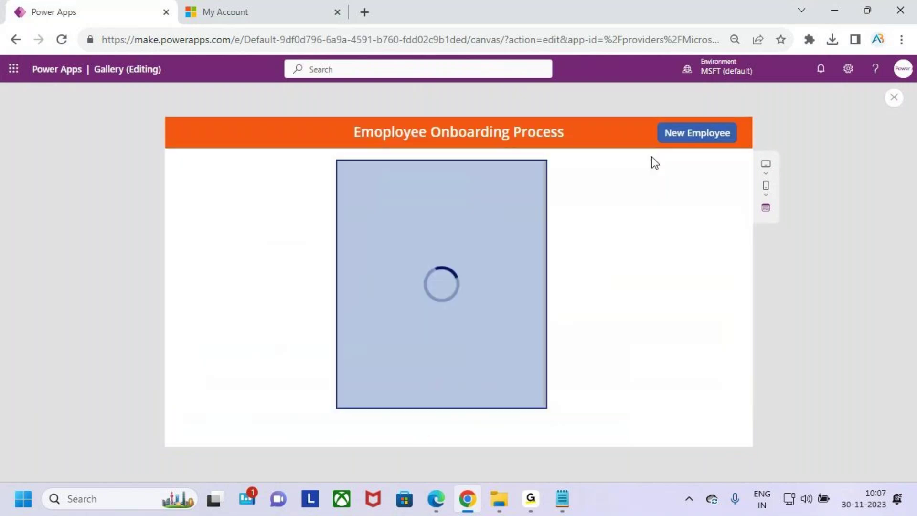
{"action": "left_click", "coordinate": [833, 12]}
- Review the Components notes from the title through the component types to the advantages
{"action": "scroll", "coordinate": [272, 261], "scroll_direction": "up", "scroll_amount": 1}
{"action": "scroll", "coordinate": [272, 261], "scroll_direction": "up", "scroll_amount": 5}
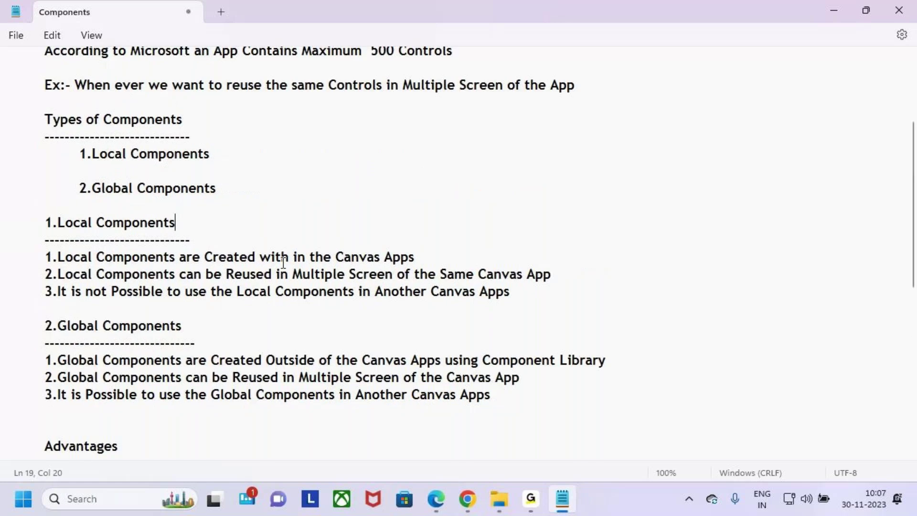
{"action": "scroll", "coordinate": [285, 262], "scroll_direction": "up", "scroll_amount": 1}
{"action": "left_click_drag", "start_coordinate": [251, 67], "coordinate": [358, 75]}
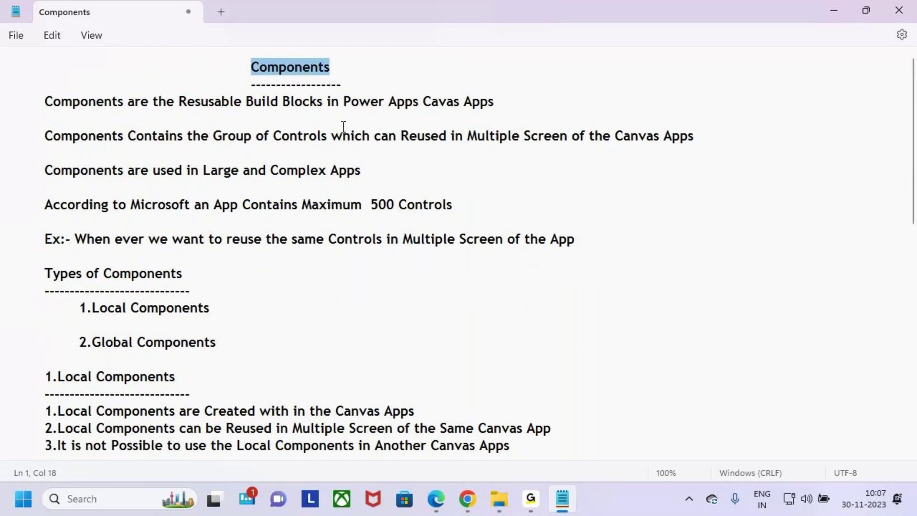
{"action": "scroll", "coordinate": [343, 127], "scroll_direction": "down", "scroll_amount": 4}
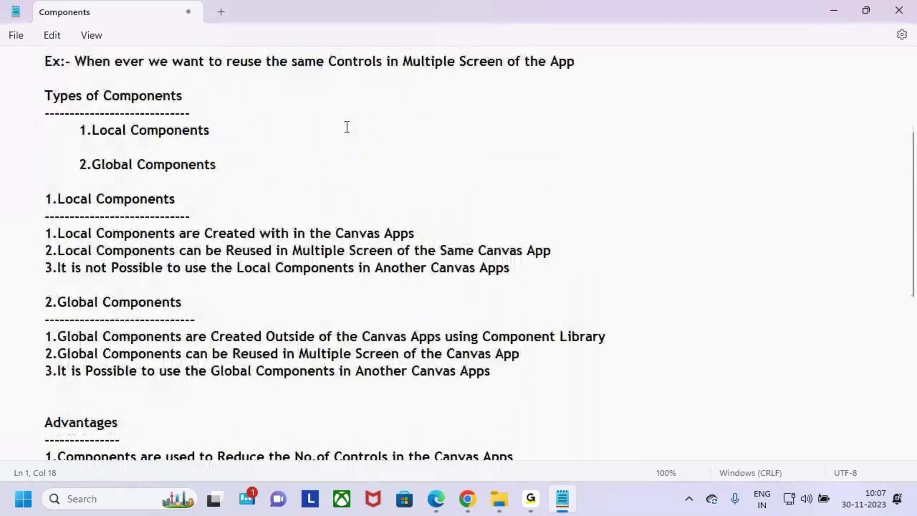
{"action": "scroll", "coordinate": [346, 127], "scroll_direction": "down", "scroll_amount": 4}
{"action": "scroll", "coordinate": [353, 159], "scroll_direction": "up", "scroll_amount": 4}
{"action": "scroll", "coordinate": [354, 158], "scroll_direction": "up", "scroll_amount": 3}
{"action": "left_click", "coordinate": [326, 78]}
{"action": "left_click_drag", "start_coordinate": [243, 64], "coordinate": [341, 69]}
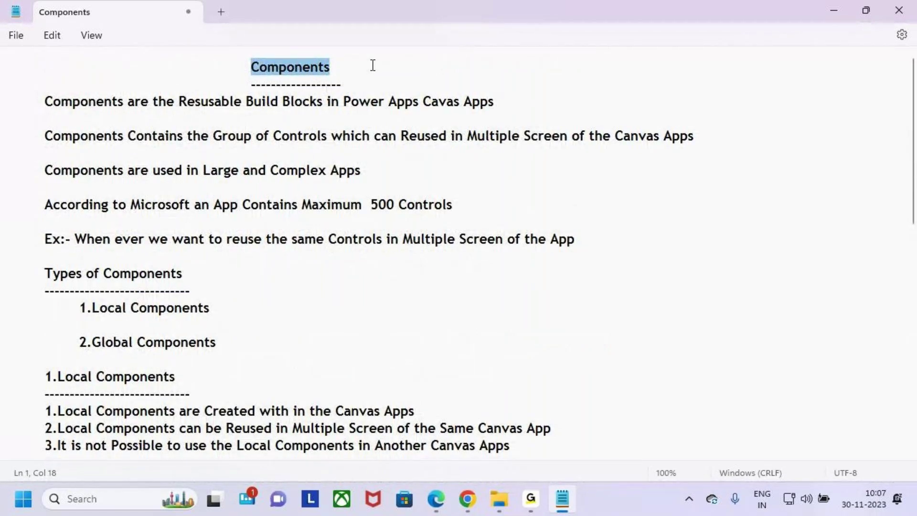
- Draw freehand marks over the Components notes, clear them and switch to the meeting application
{"action": "key", "text": "ctrl+2"}
{"action": "left_click_drag", "start_coordinate": [265, 159], "coordinate": [320, 433]}
{"action": "left_click_drag", "start_coordinate": [301, 199], "coordinate": [389, 106]}
{"action": "key", "text": "Escape"}
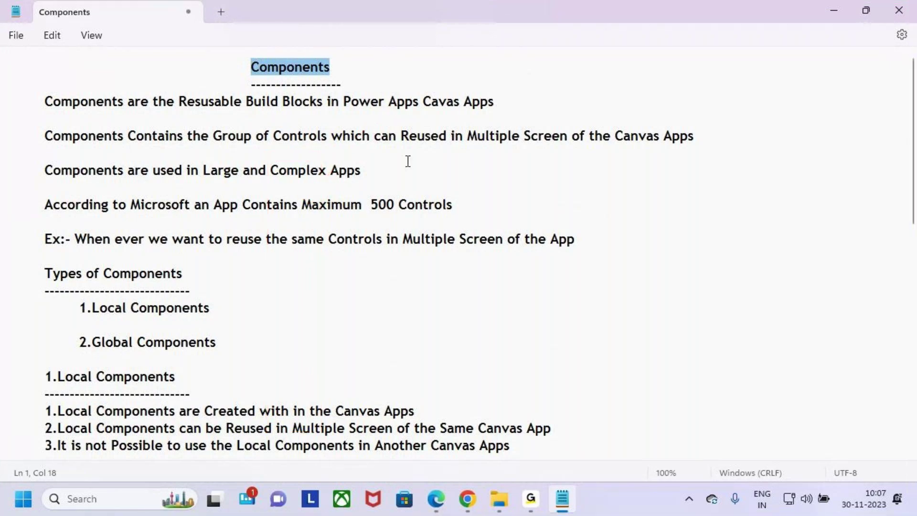
{"action": "left_click", "coordinate": [528, 197]}
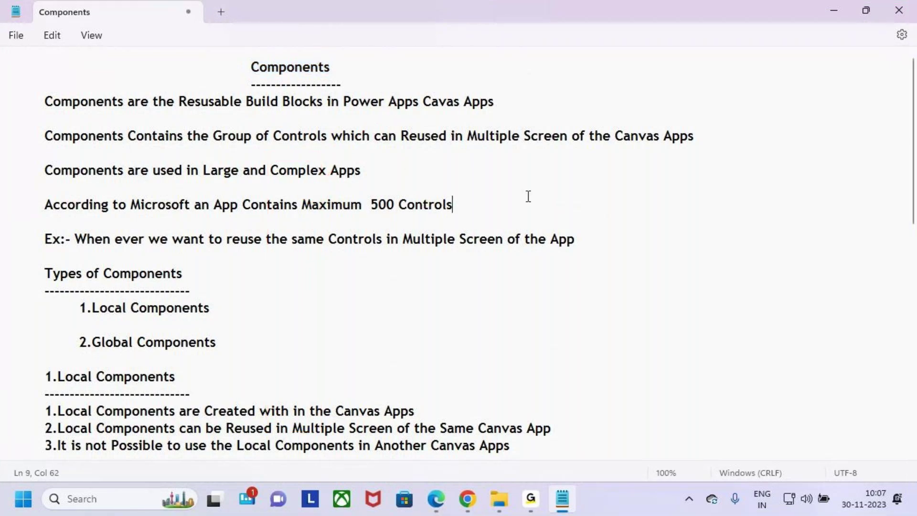
{"action": "left_click", "coordinate": [530, 500]}
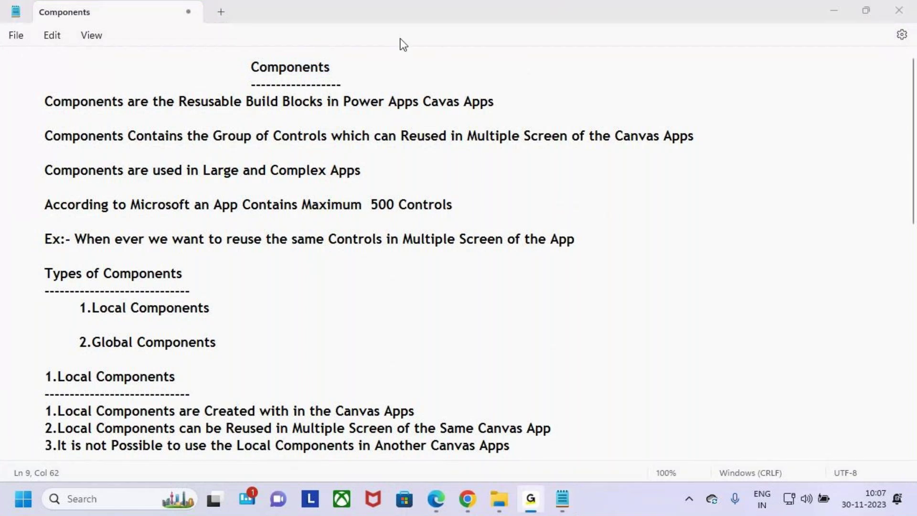